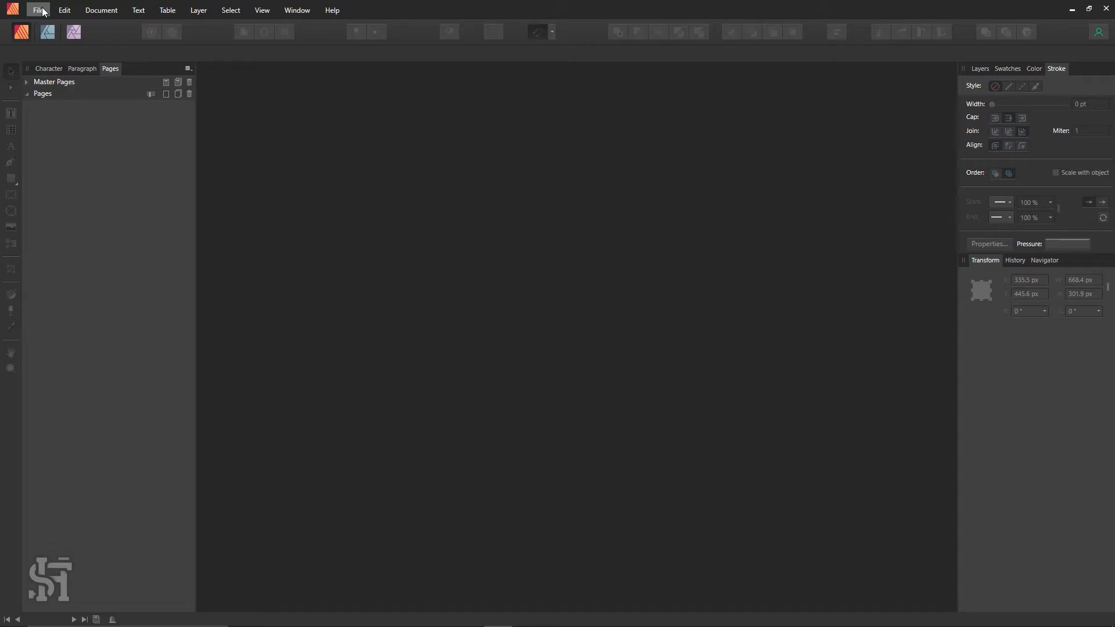
- Start setting up a new document and change its document units to inches
left_click(43, 12)
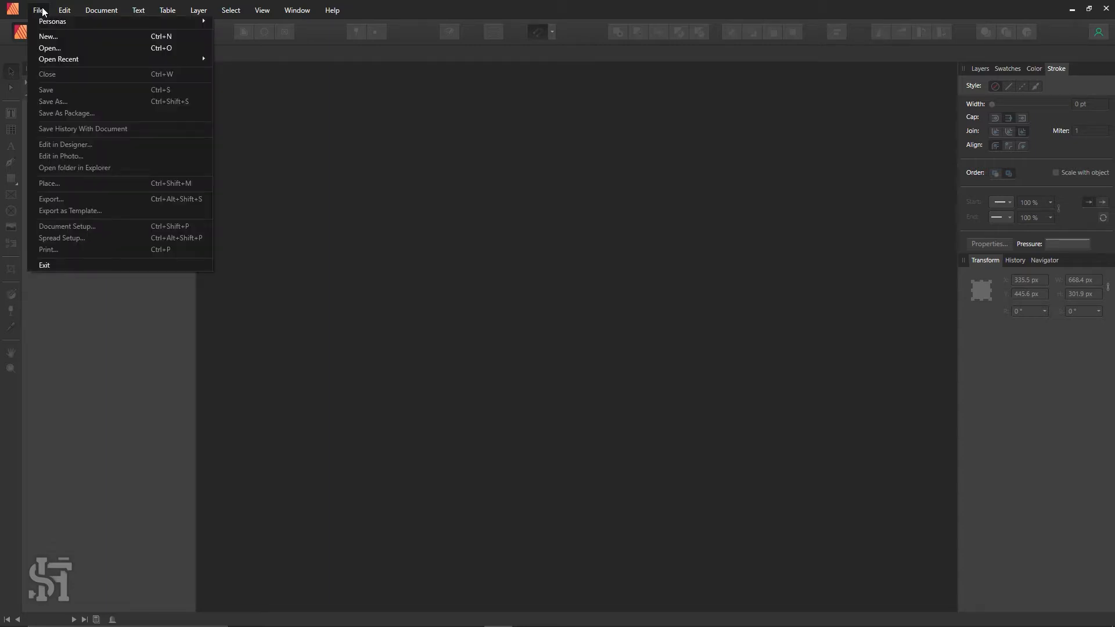
left_click(58, 36)
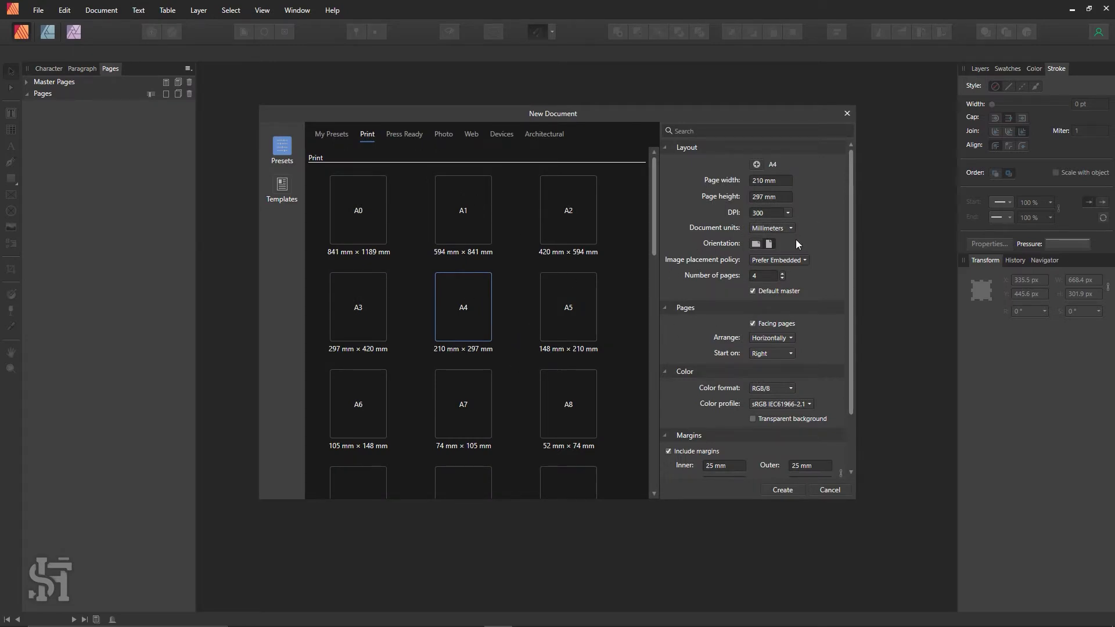
left_click(784, 228)
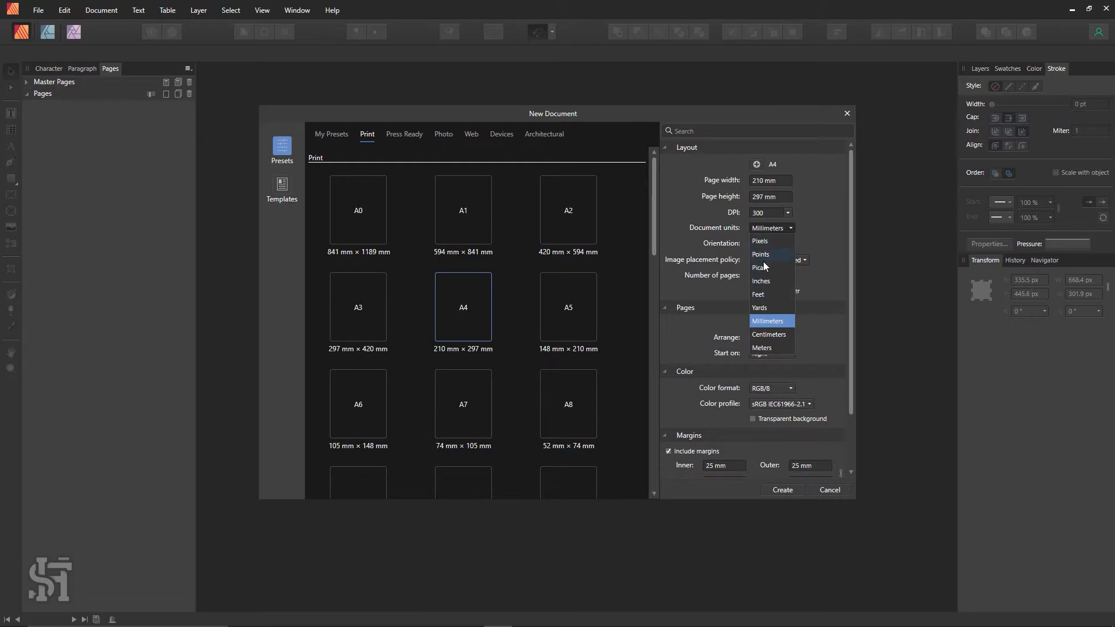
left_click(767, 281)
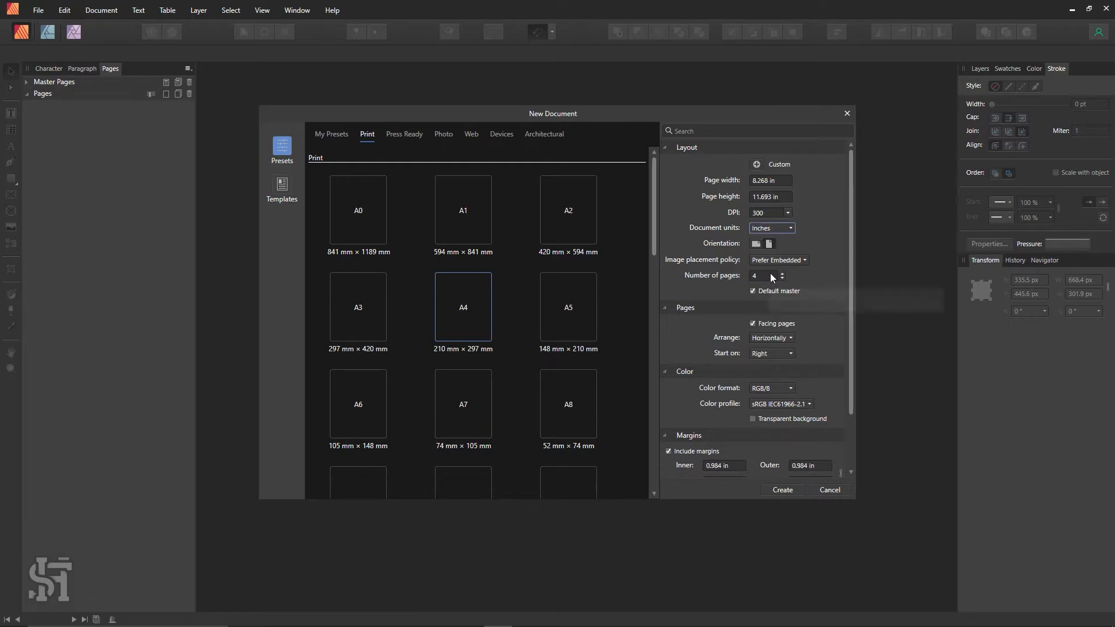
- Set the new document's page width to 8.5 in and page height to 11 in
left_click(774, 181)
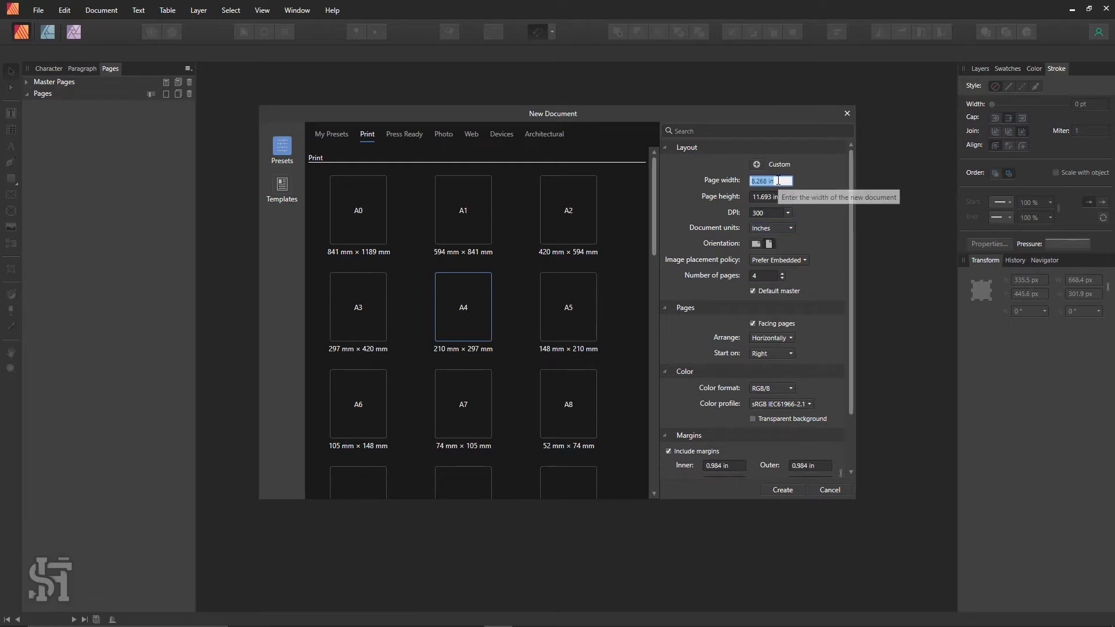
type("8")
key("Return")
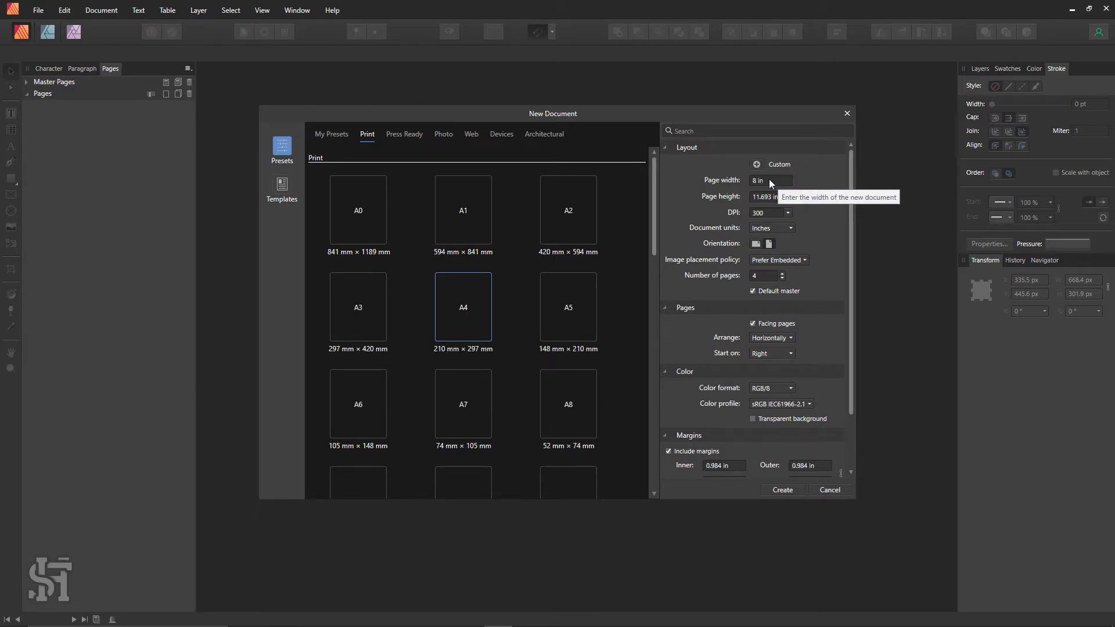
left_click(770, 181)
type("8.5")
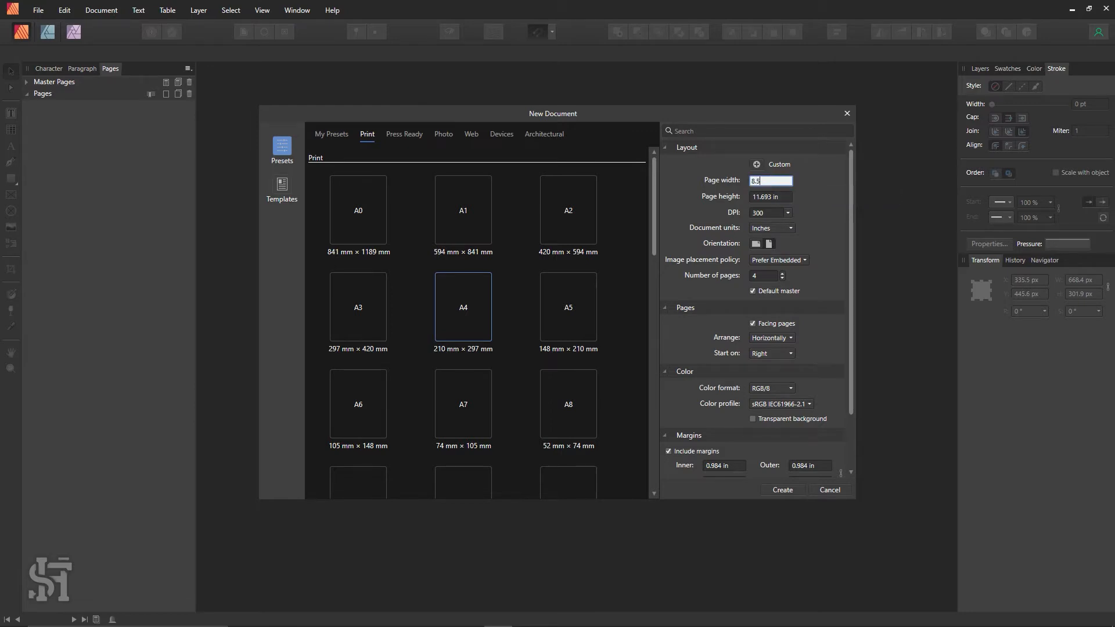
left_click(787, 198)
type("11")
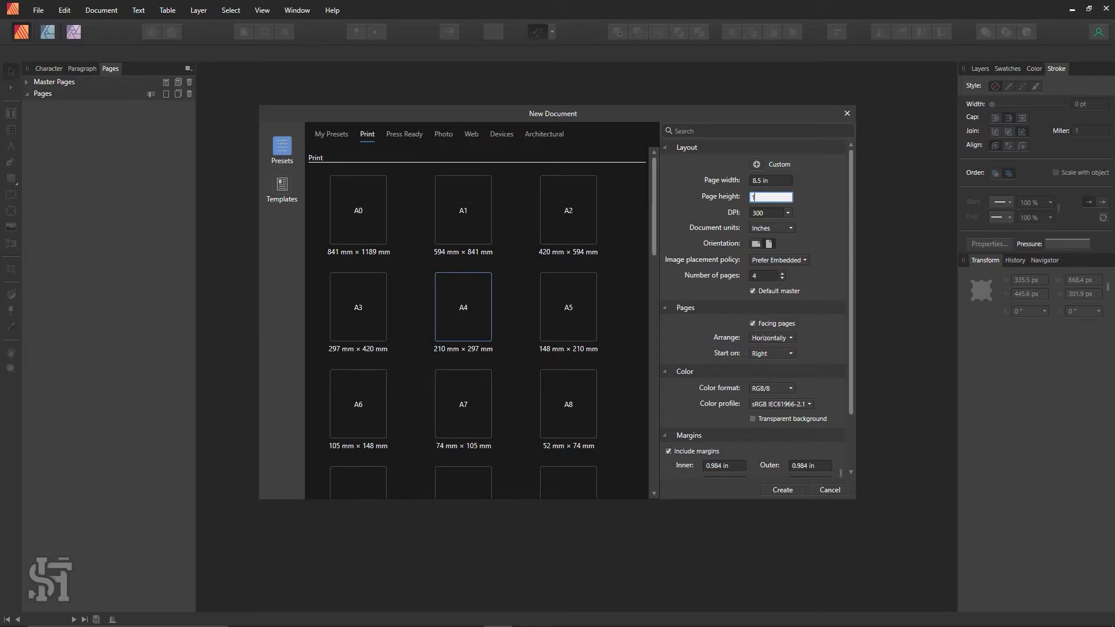
- Keep the new document at 300 DPI and set its number of pages to 2
left_click(787, 214)
left_click(803, 216)
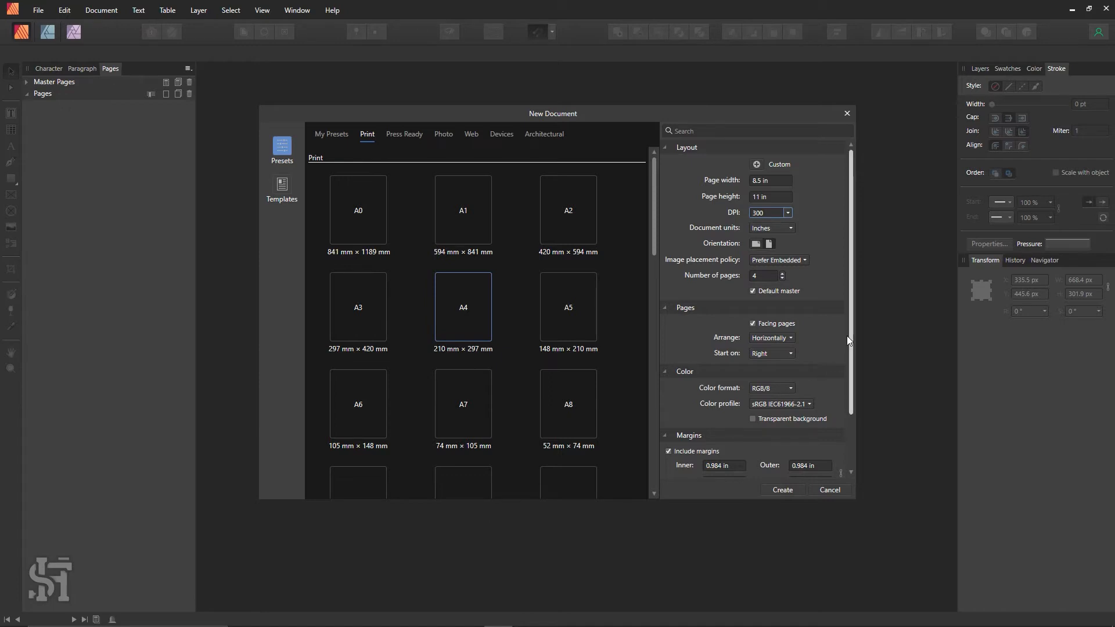
left_click(782, 278)
left_click(782, 278)
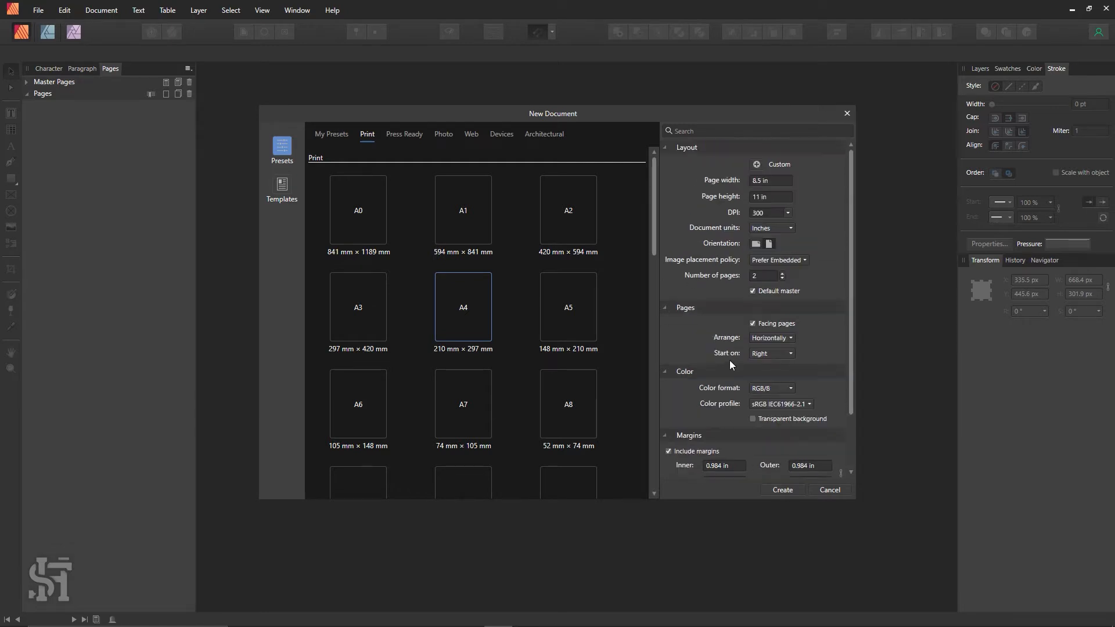
- Set the inner, outer, top and bottom page margins to 0.5 in
scroll(720, 414, "down", 2)
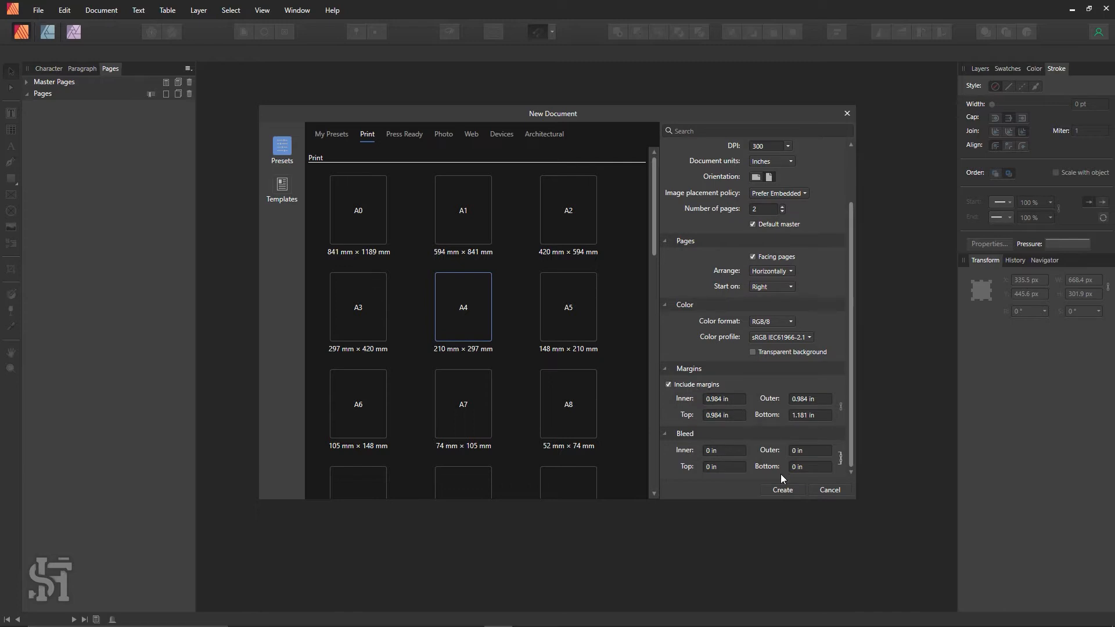
left_click(735, 398)
type("0.5")
key("Tab")
type("0.5")
key("Tab")
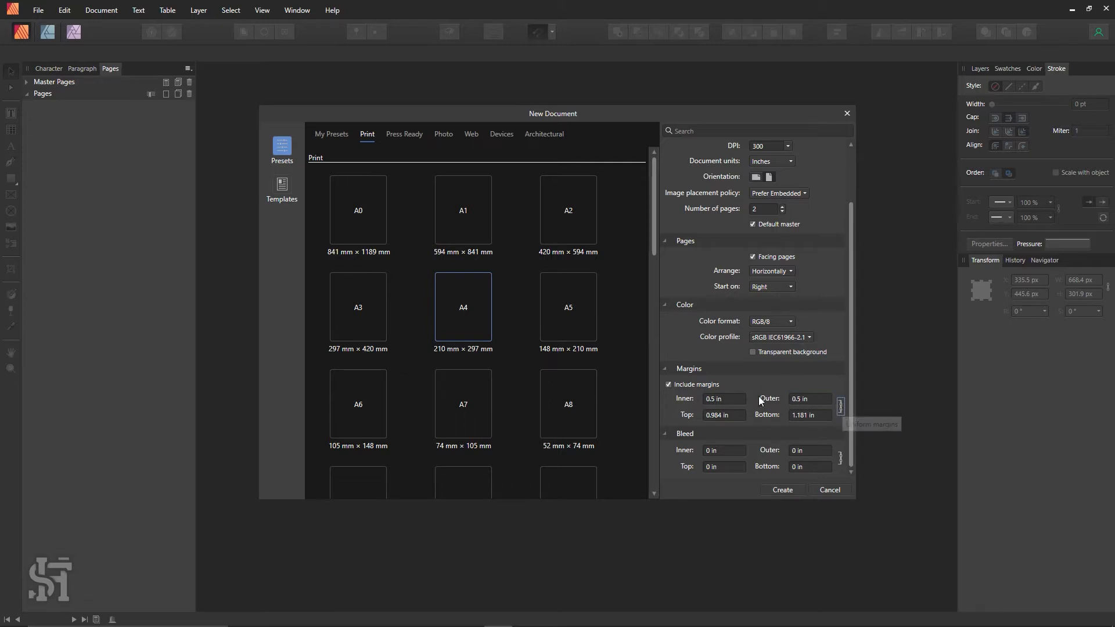
left_click(722, 413)
type("0.5")
key("Tab")
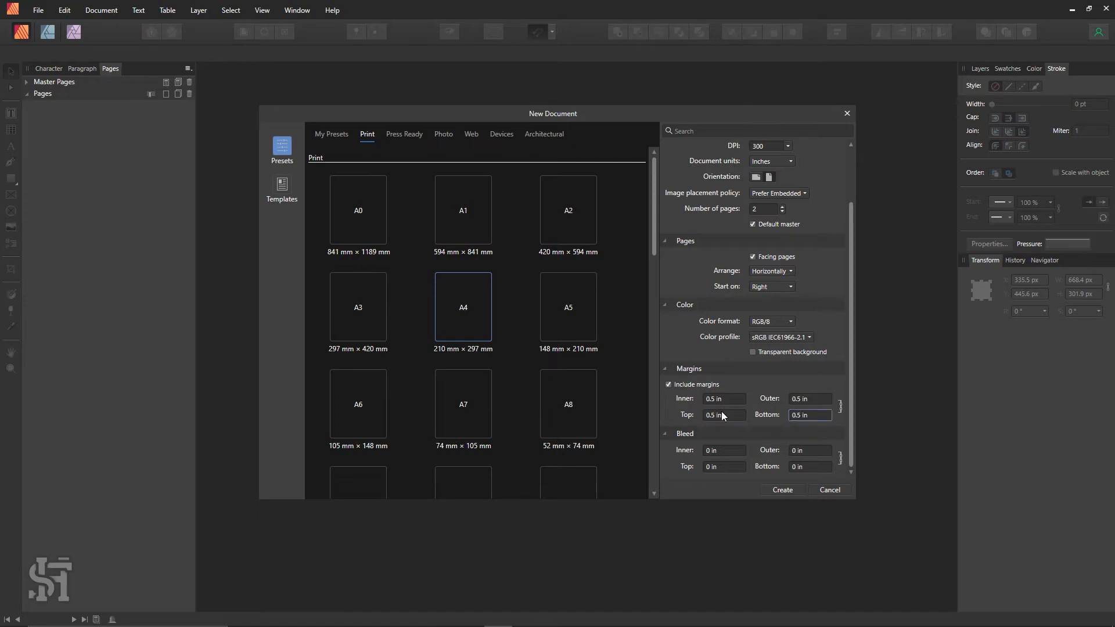
type("0.5")
key("Tab")
- Re-enter 0.5 in for the linked page margins and create the document
scroll(724, 415, "up", 1)
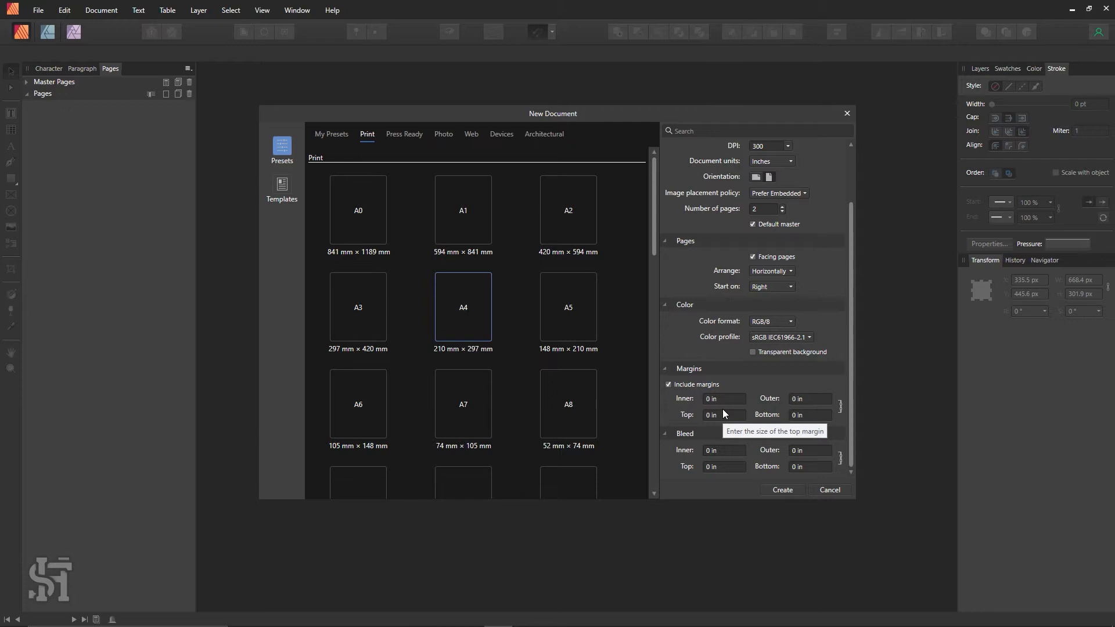
scroll(717, 407, "up", 1)
scroll(717, 405, "down", 1)
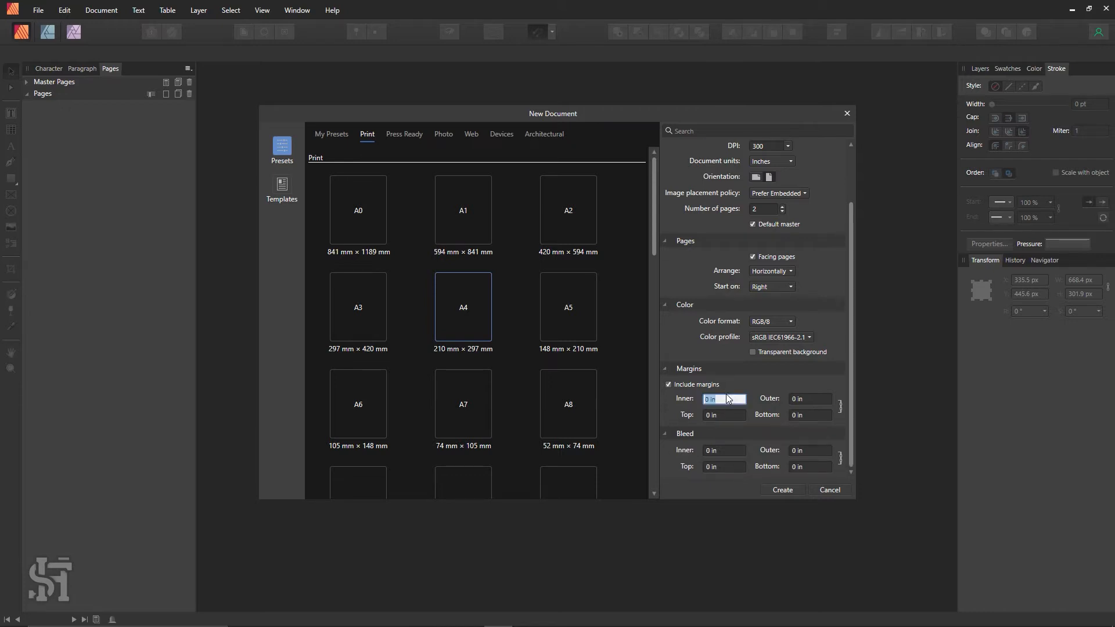
type("0.5")
key("Tab")
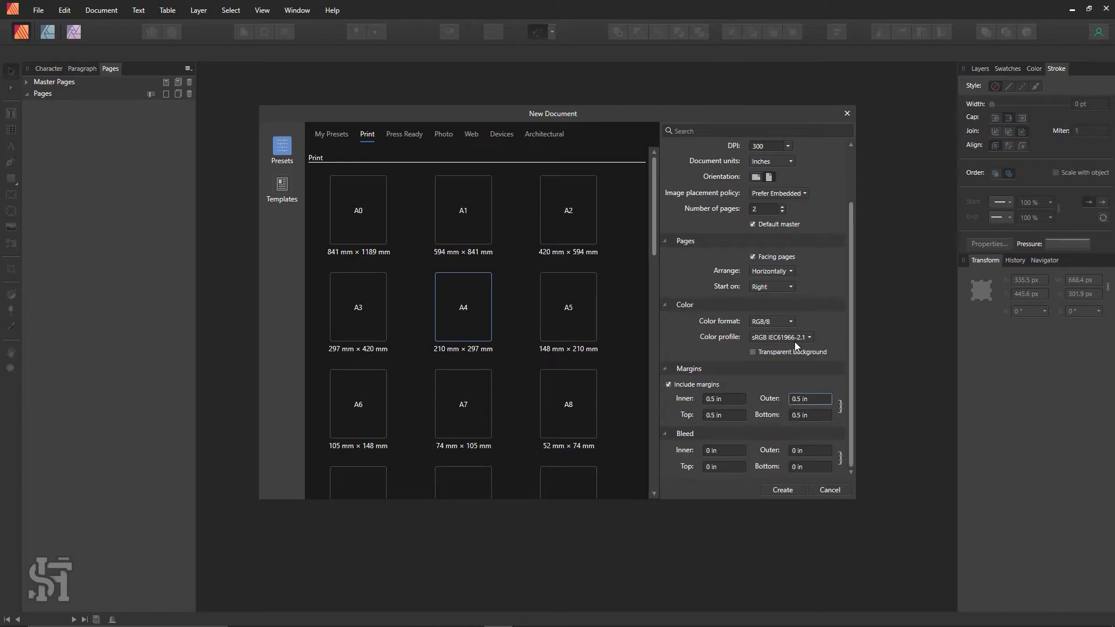
left_click(795, 489)
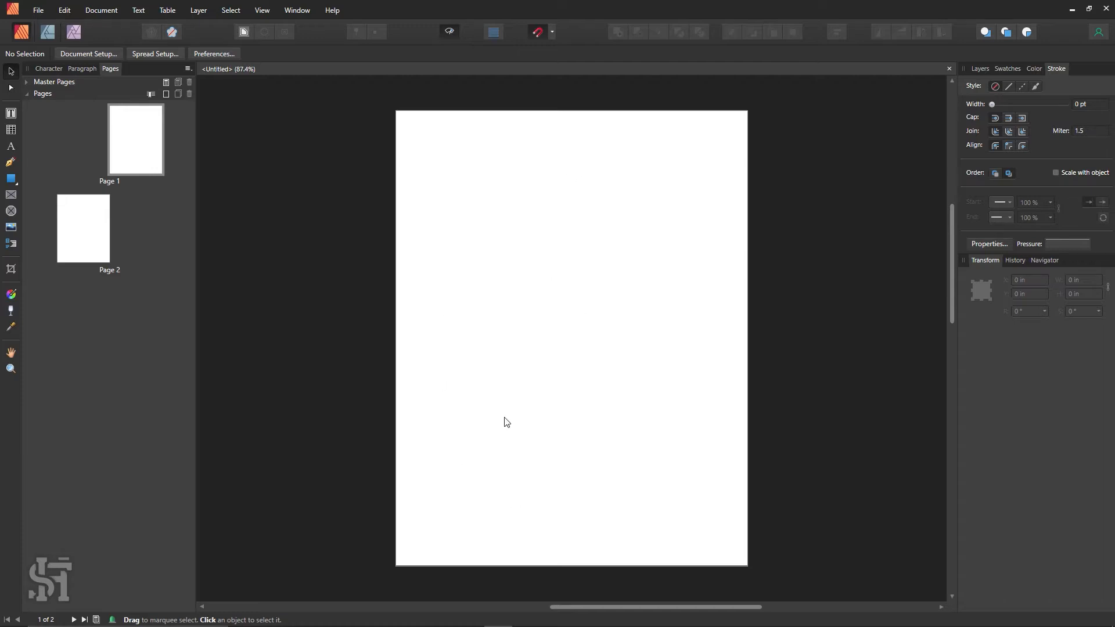
- View page 2 and page 1, and examine the page arrangement and starting side in the document setup
double_click(84, 235)
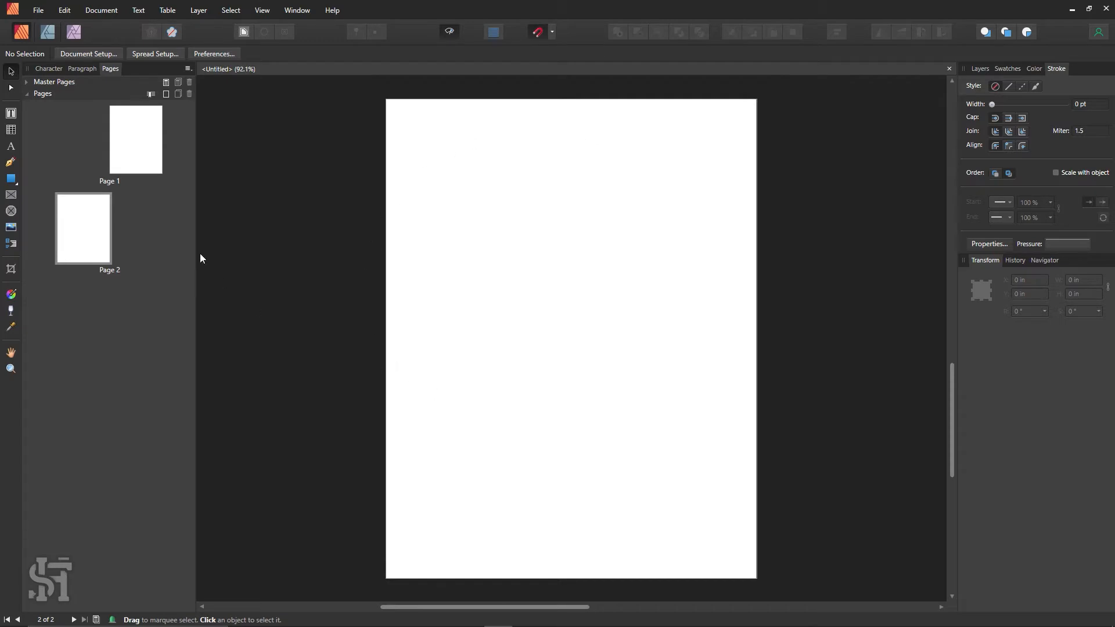
double_click(145, 164)
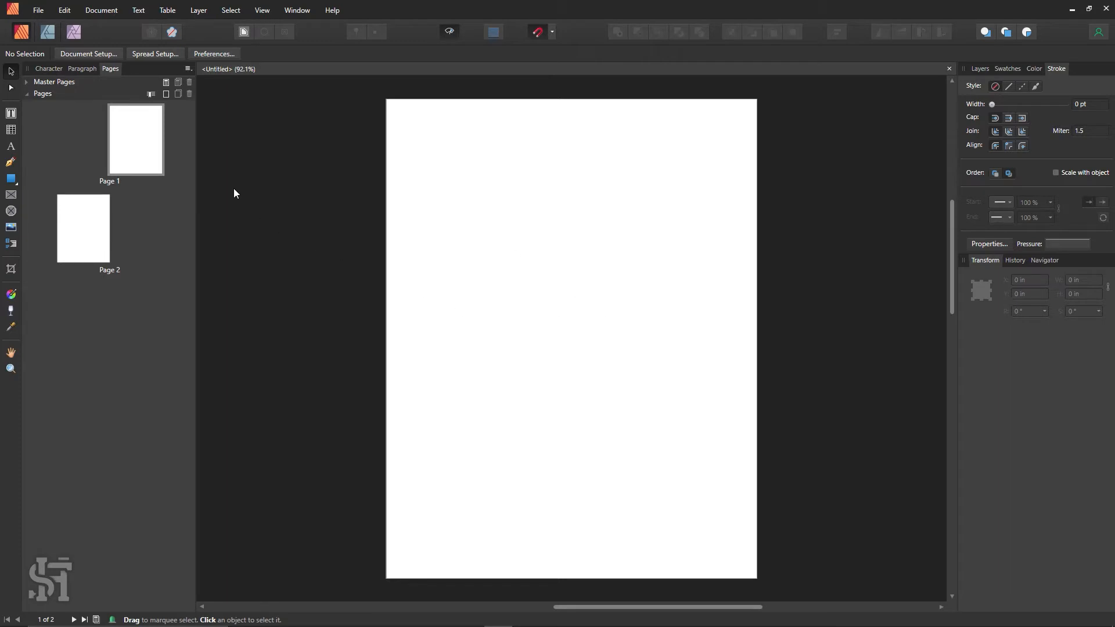
left_click(100, 54)
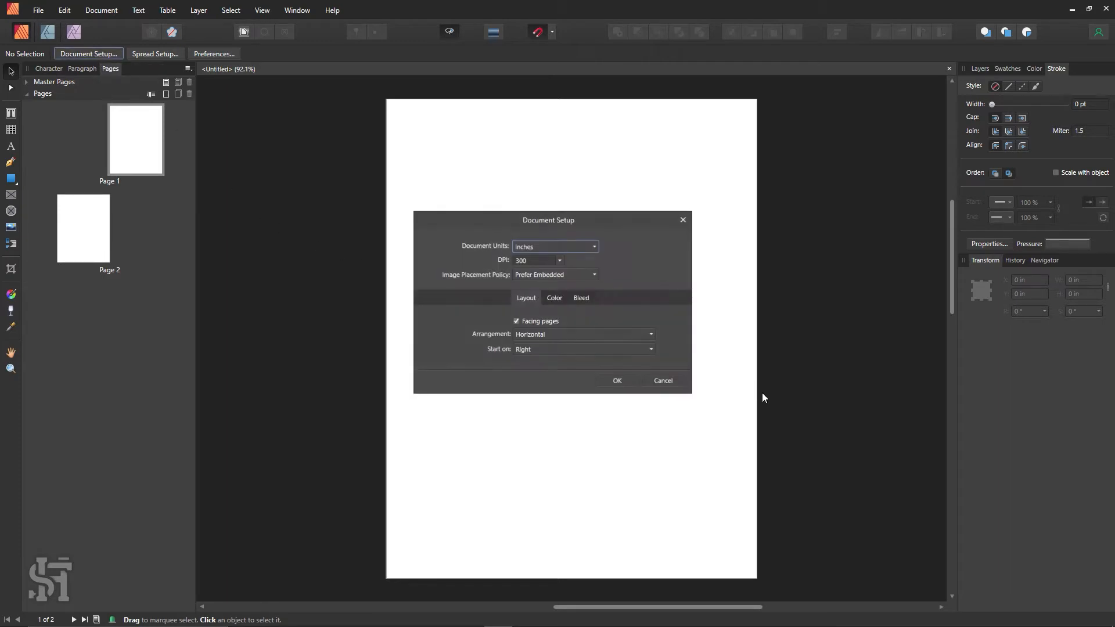
left_click(526, 332)
left_click(527, 334)
left_click(538, 351)
left_click(541, 336)
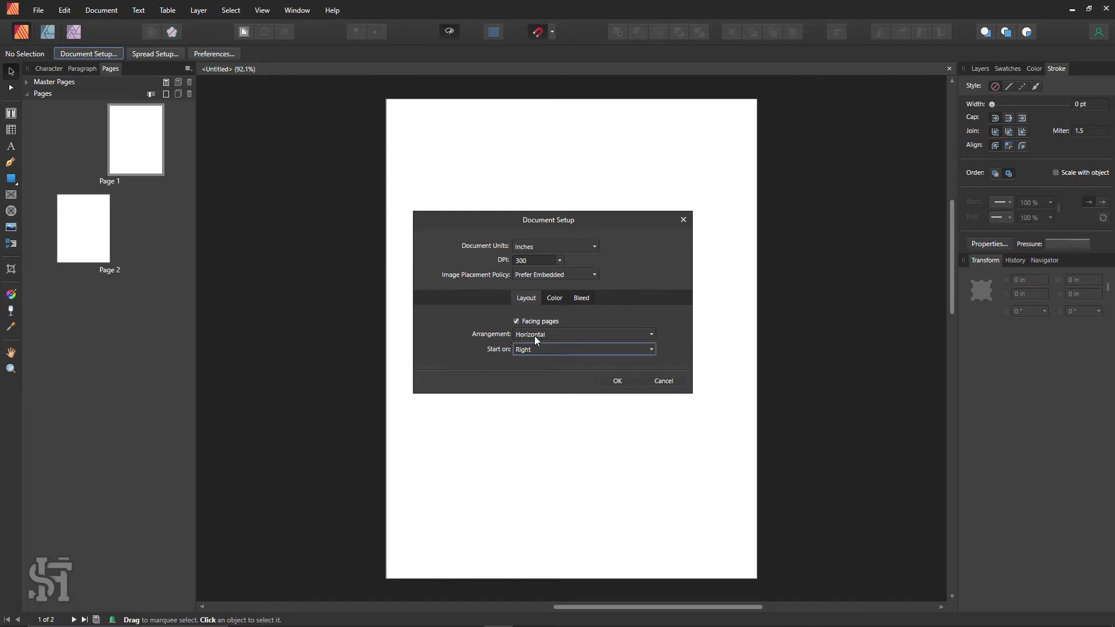
left_click(610, 382)
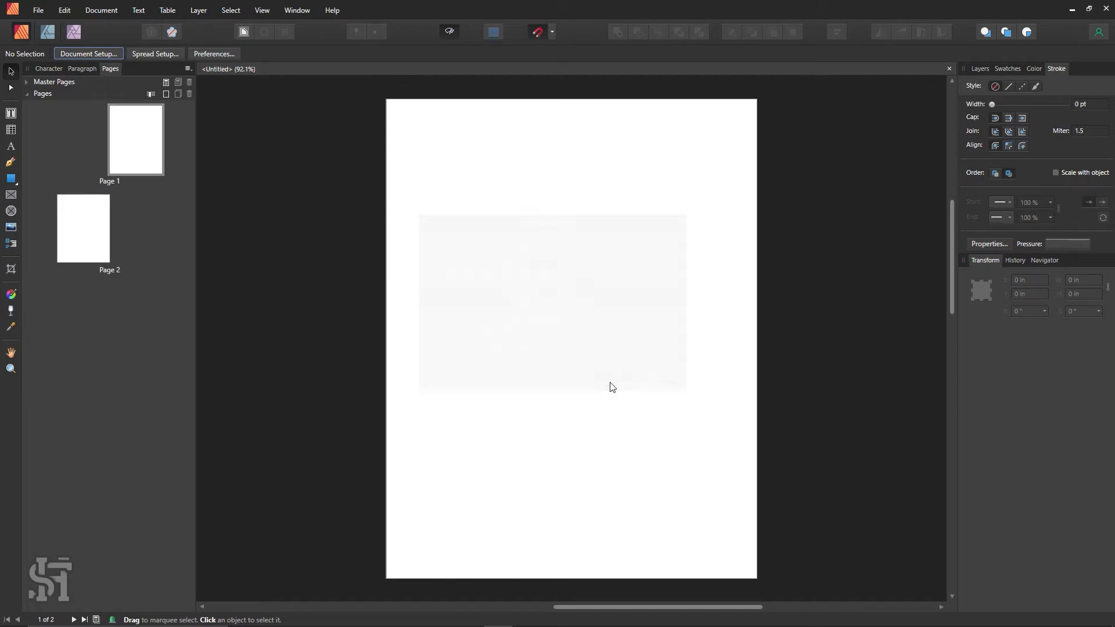
- Disable facing pages in the document setup so both pages become single pages
left_click(119, 121)
left_click(91, 53)
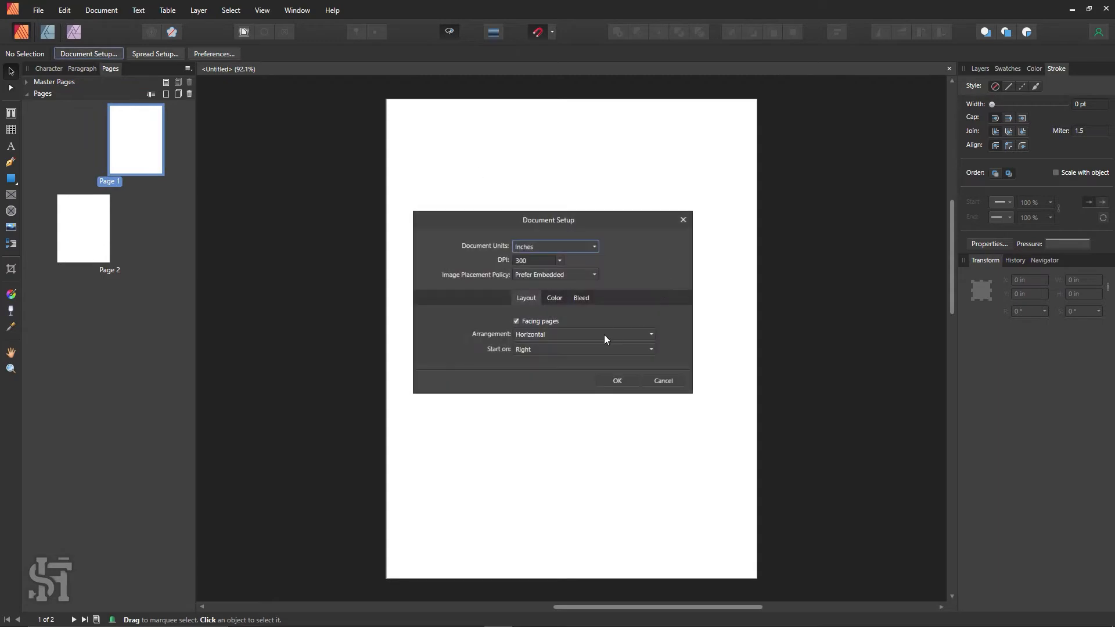
left_click(557, 298)
left_click(525, 297)
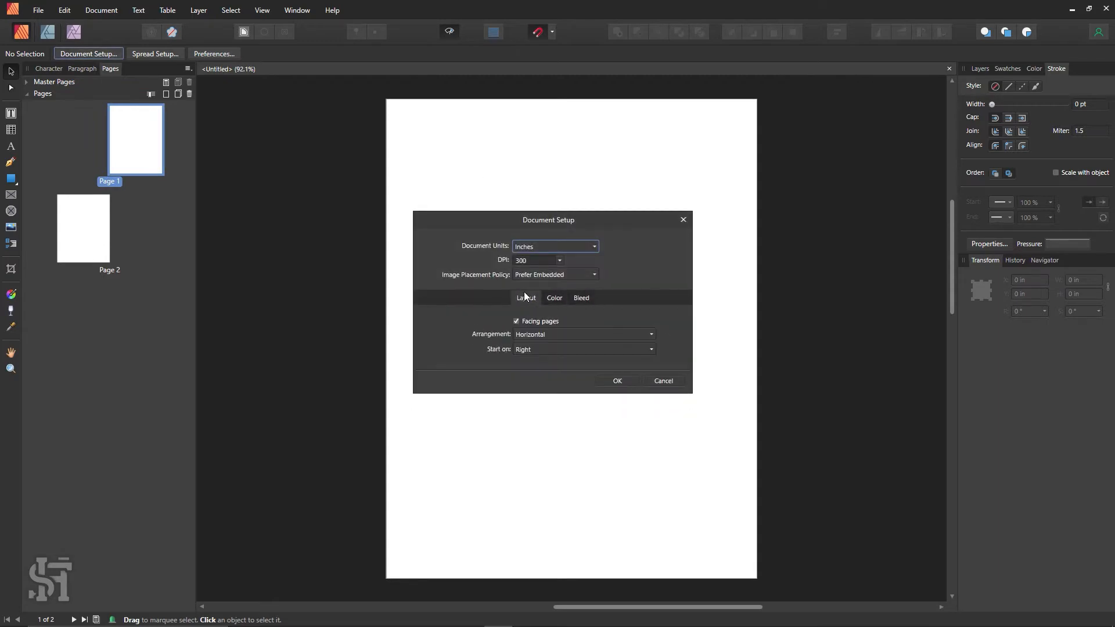
left_click(544, 322)
left_click(617, 380)
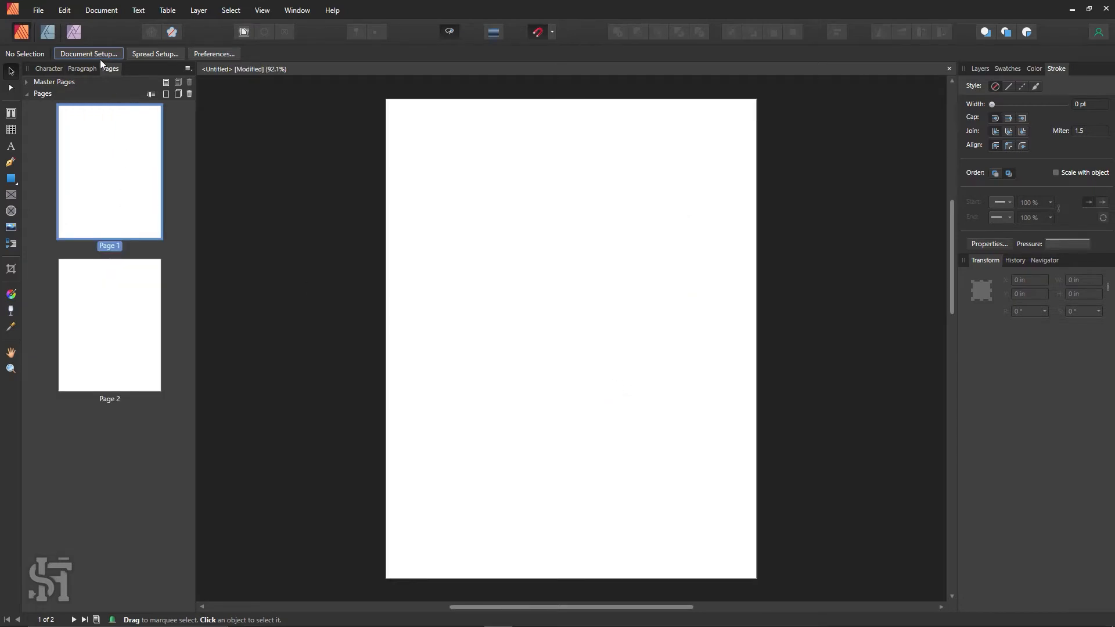
- Switch the current spread, page 1, from portrait to landscape orientation
left_click(145, 53)
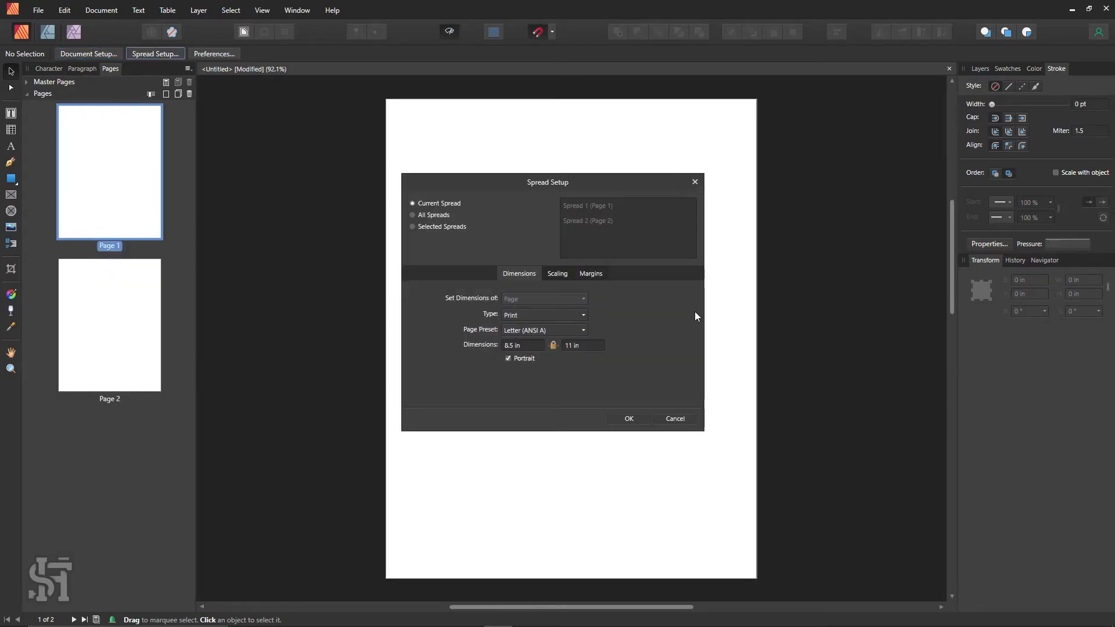
left_click(513, 360)
left_click(632, 419)
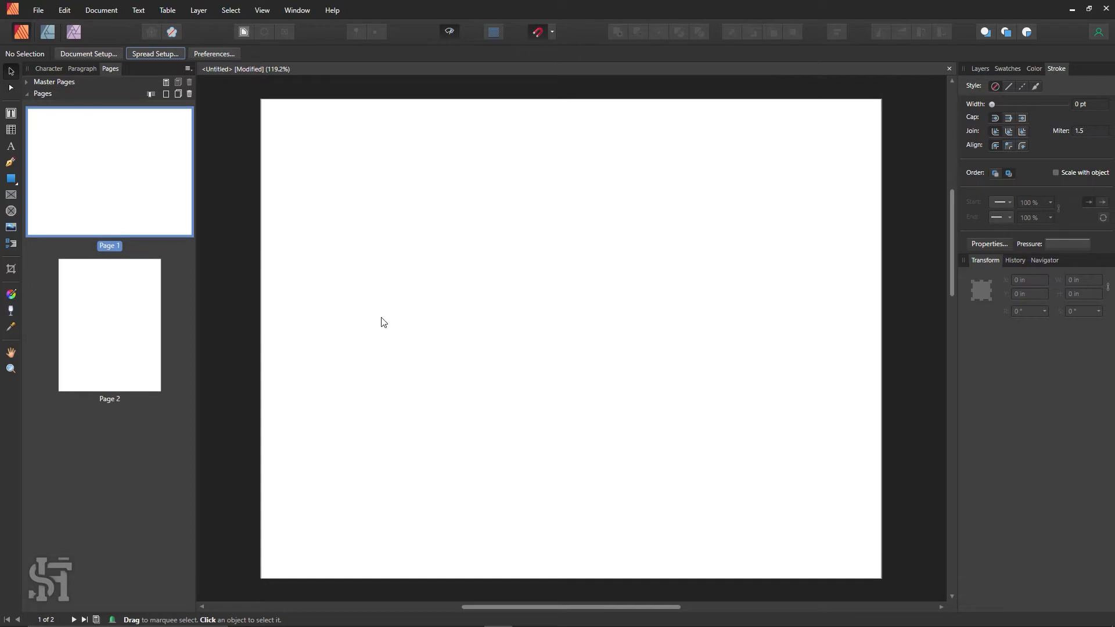
- Paste the copied encore logo onto page 1 and enlarge it to about 1.56 by 1.72 in
left_click(121, 177)
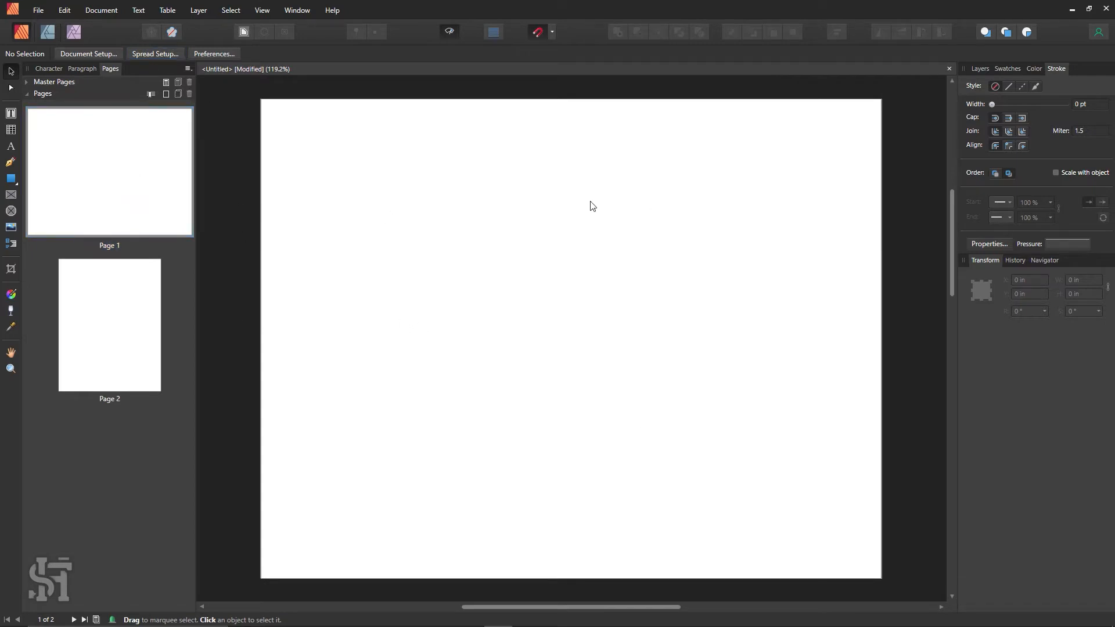
left_click(139, 356)
left_click(166, 198)
key("ctrl+v")
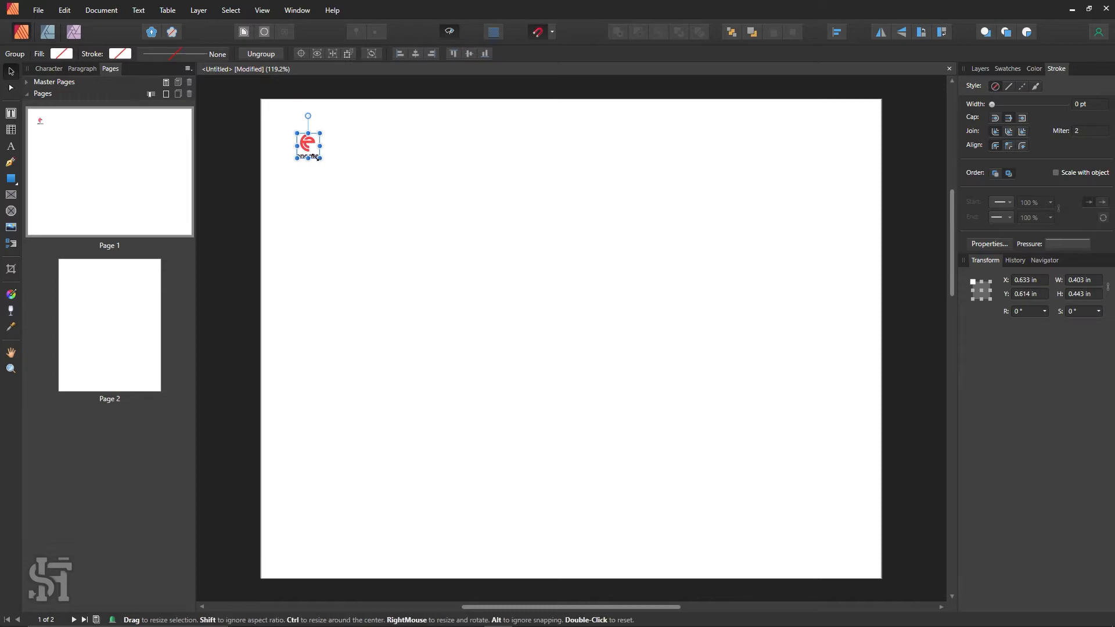
left_click_drag(320, 158, 398, 216)
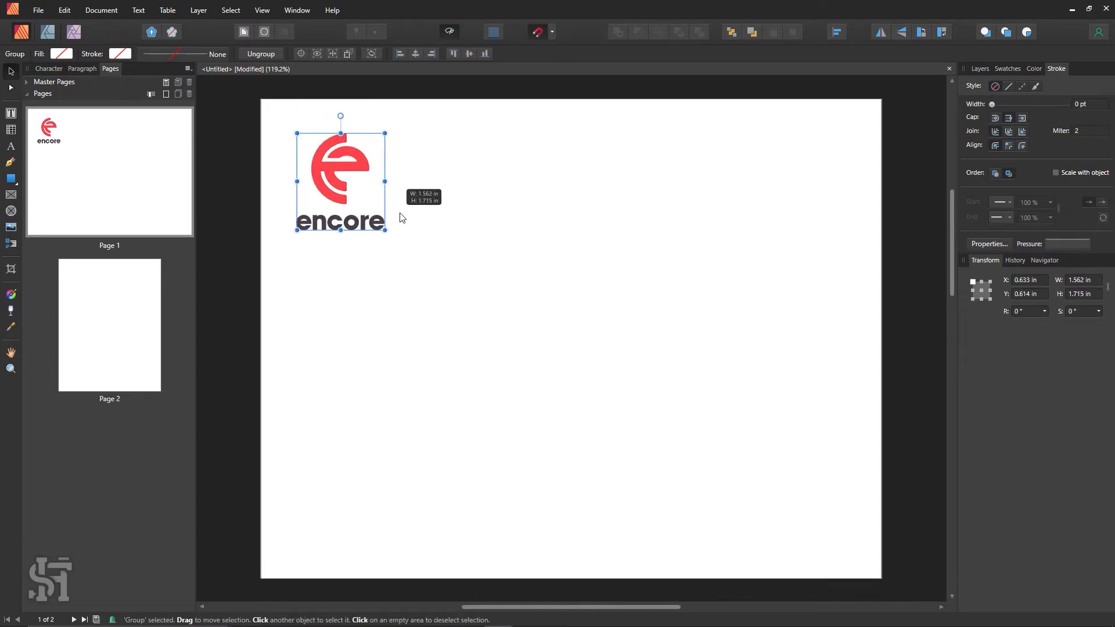
- Move the encore logo around page 1 and leave it near the page's middle, at about X 4.52 in, Y 3.13 in
left_click_drag(344, 190, 566, 327)
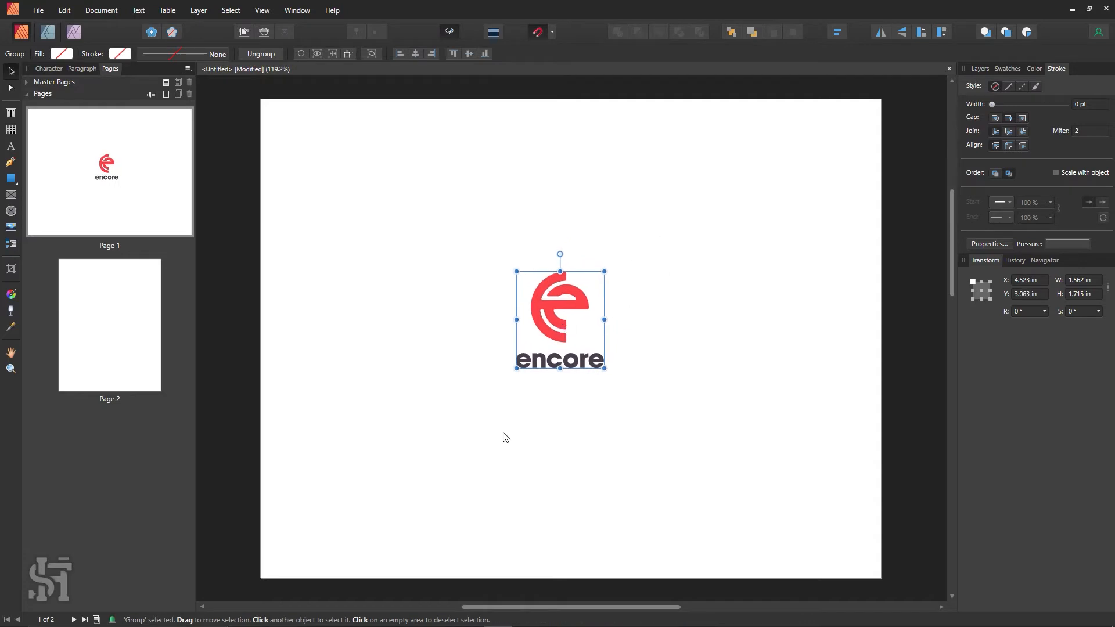
left_click(710, 355)
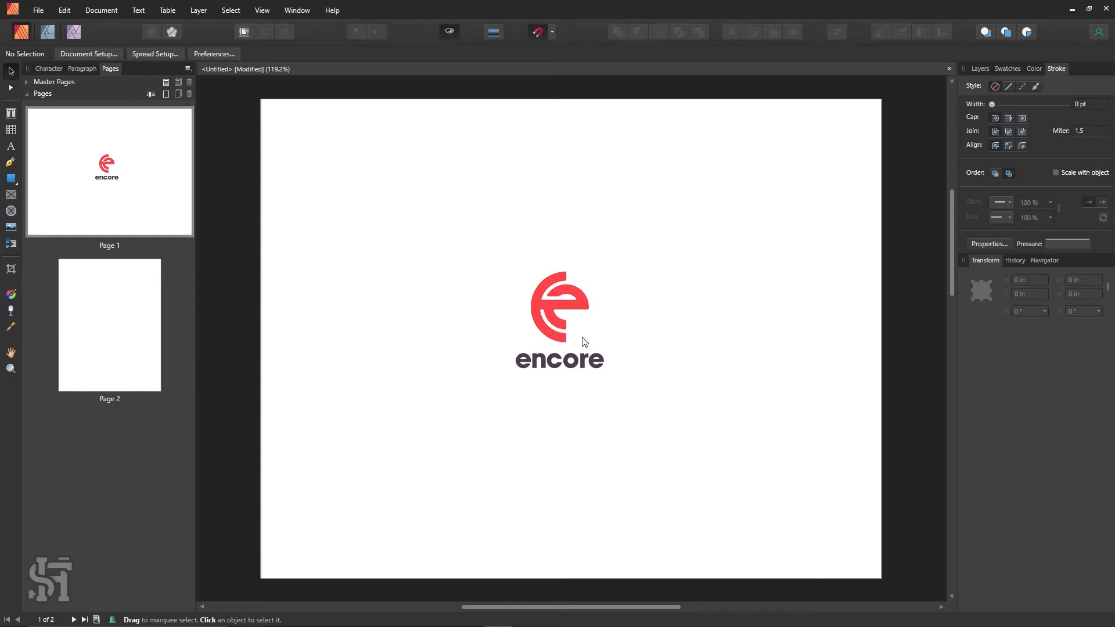
left_click_drag(584, 342, 399, 247)
key("Escape")
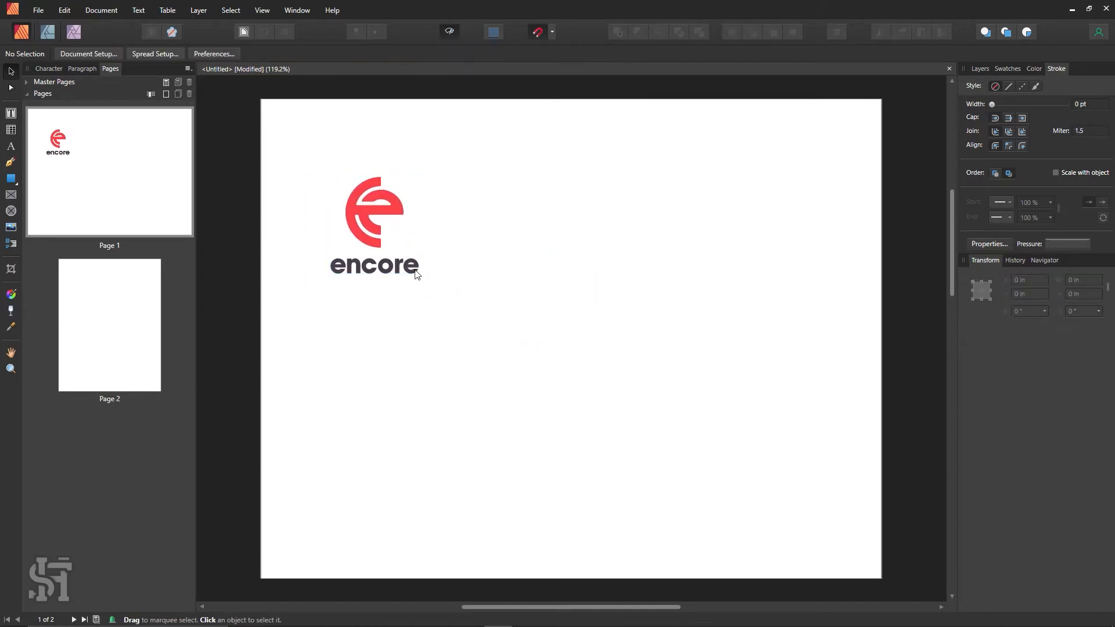
left_click(416, 274)
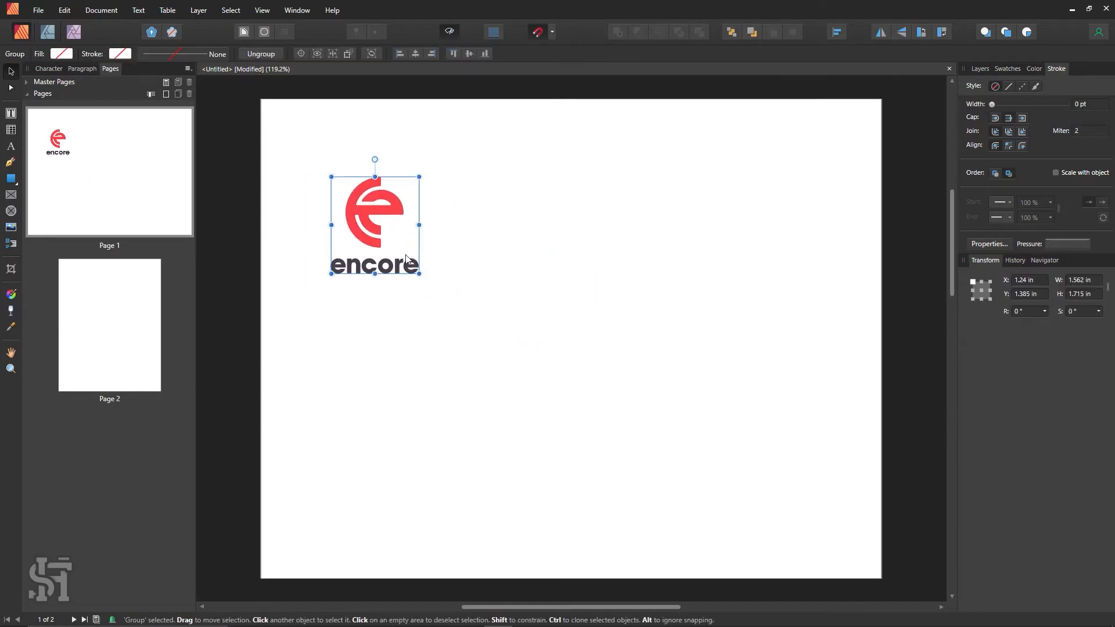
left_click_drag(396, 217, 580, 316)
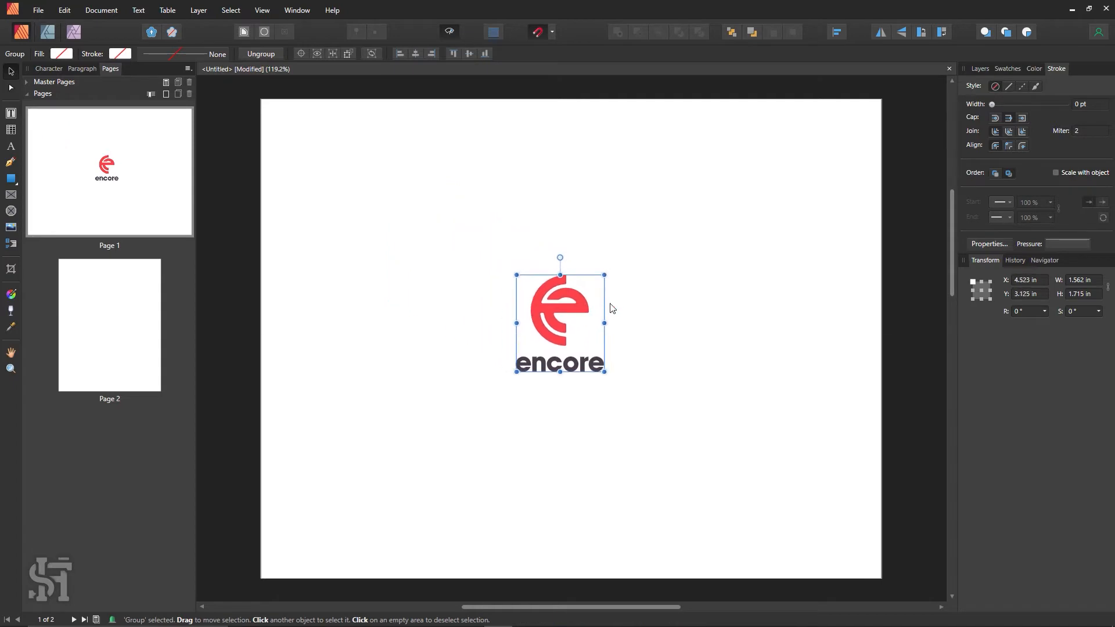
- Move the encore logo to about X 1.94 in, Y 2.07 in and place a duplicate beside it on page 1
left_click(642, 298)
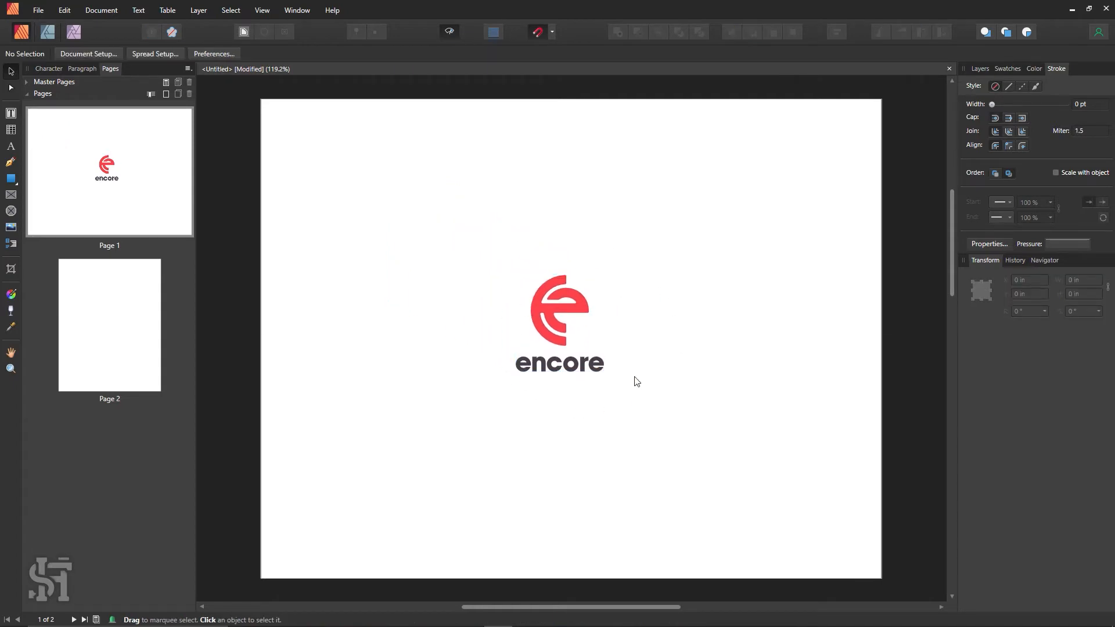
left_click_drag(585, 311, 472, 272)
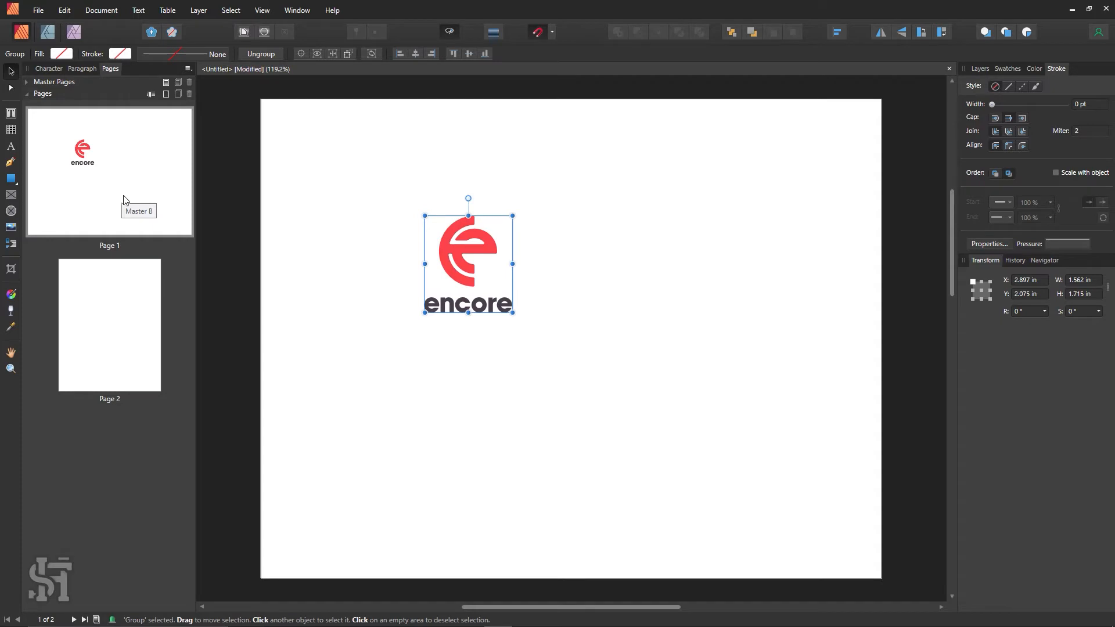
left_click_drag(480, 278, 571, 263)
left_click(626, 293)
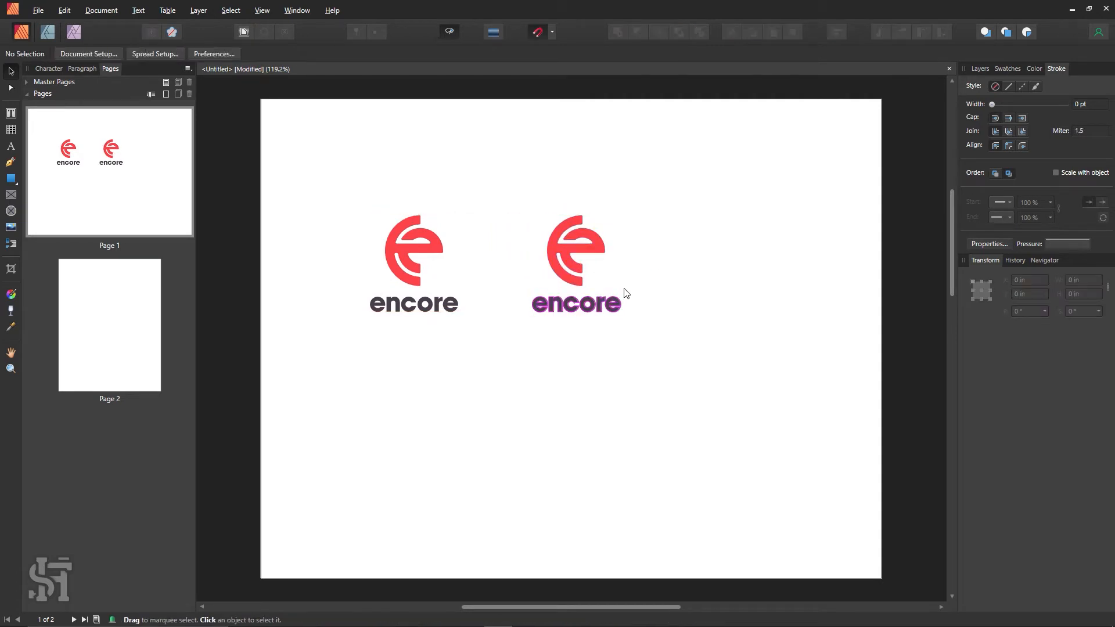
- Separate the duplicate logo's e symbol from its wordmark and delete the encore wordmark
left_click_drag(649, 207, 676, 230)
left_click(642, 289)
left_click_drag(665, 277, 511, 345)
key("Delete")
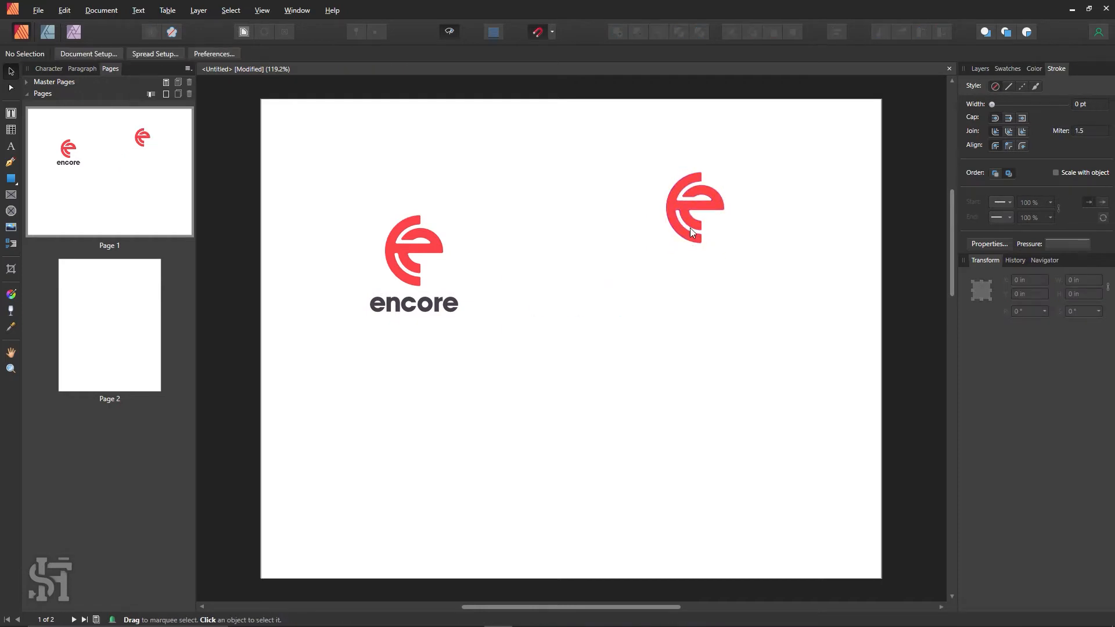
- Move the loose e symbol to about X 6.30 in, Y 3.62 in and recolor it with the dark color sampled from the encore wordmark
left_click_drag(695, 207, 645, 339)
left_click(1007, 69)
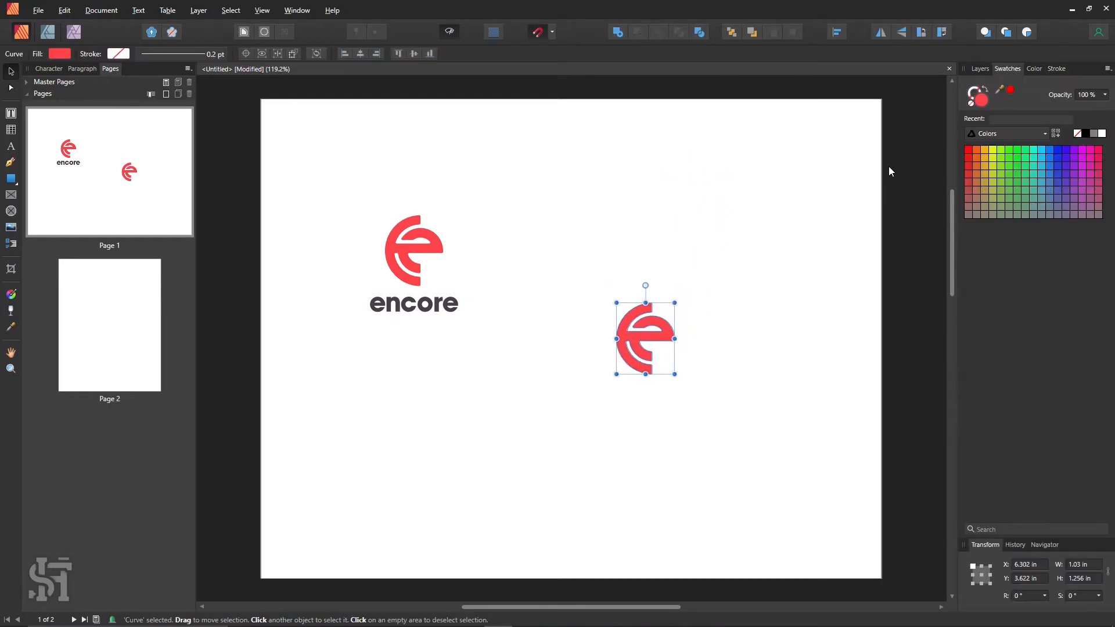
key("i")
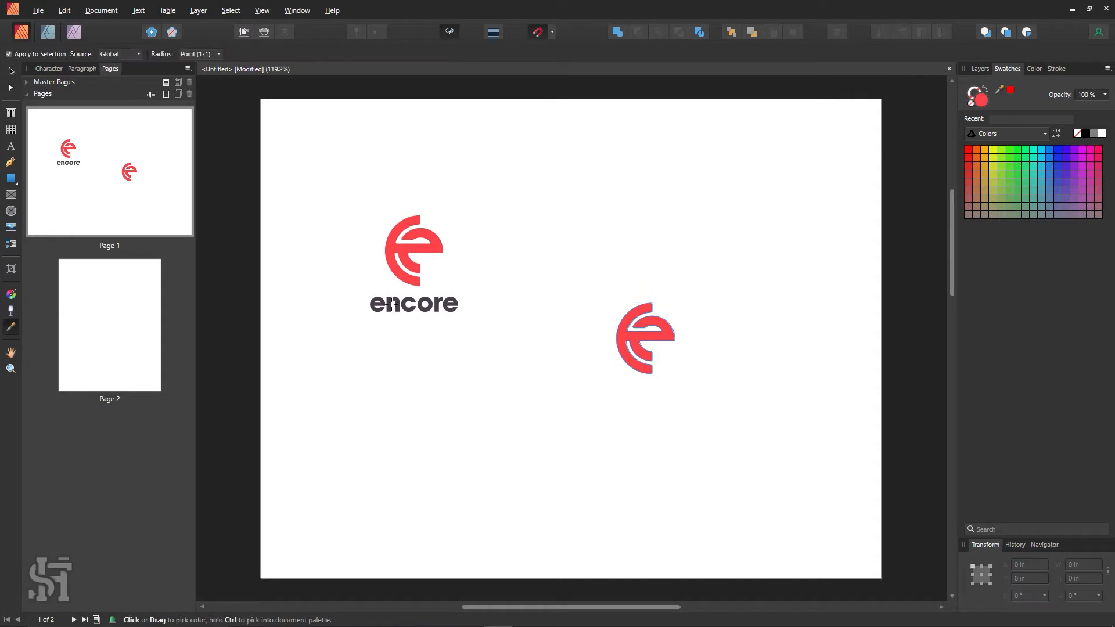
left_click(440, 300)
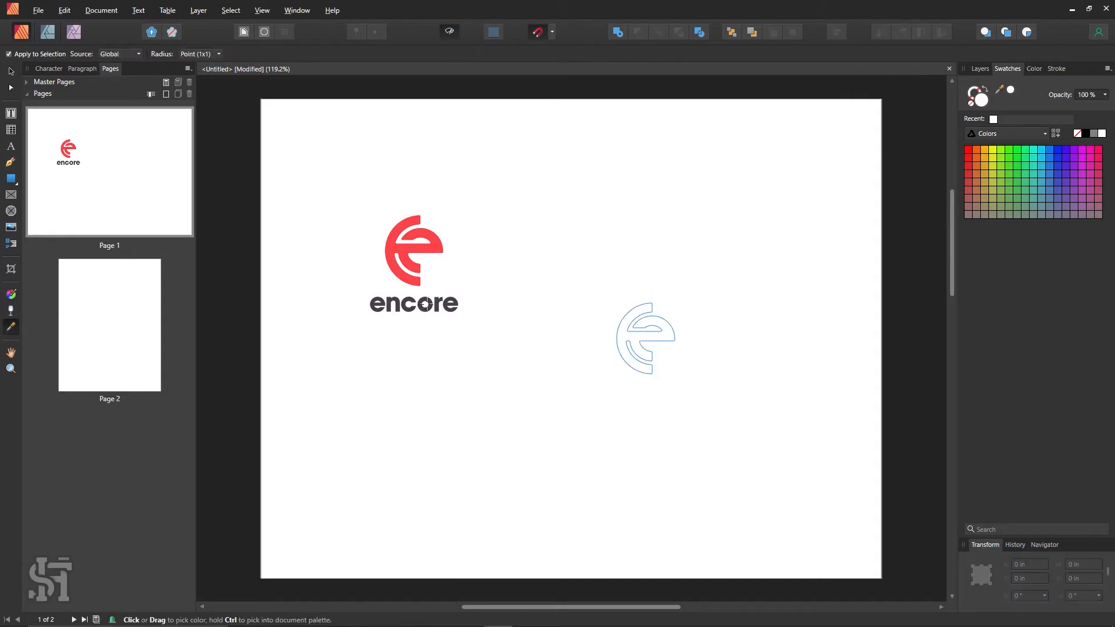
left_click(430, 304)
key("v")
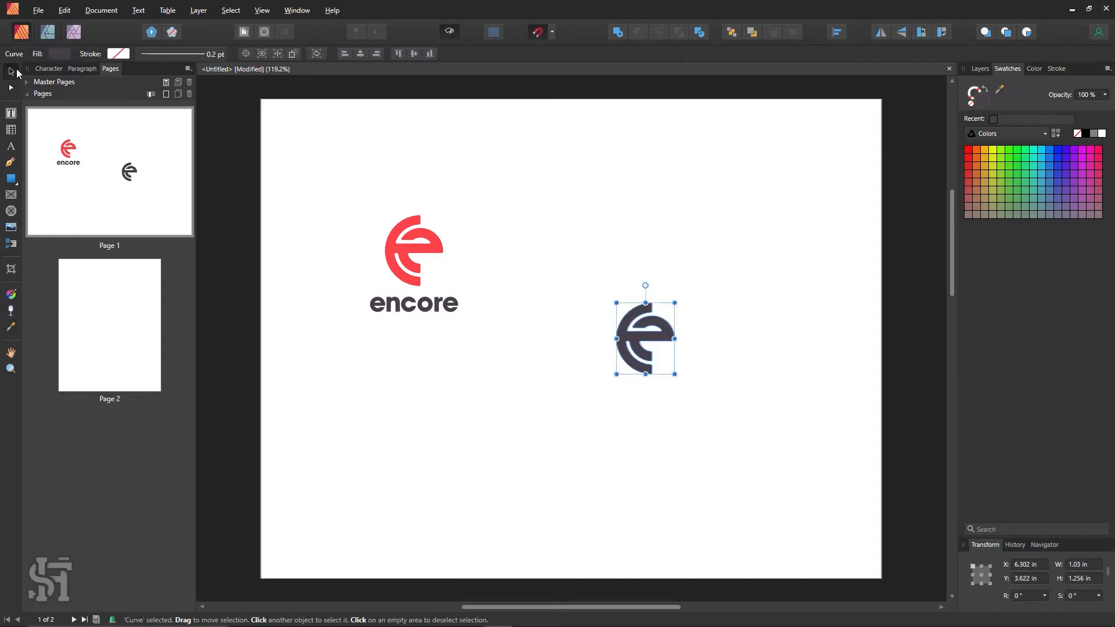
- Shrink the dark e symbol to about 0.62 by 0.75 in and place it at about X 8.01 in, Y 2.61 in
left_click(607, 298)
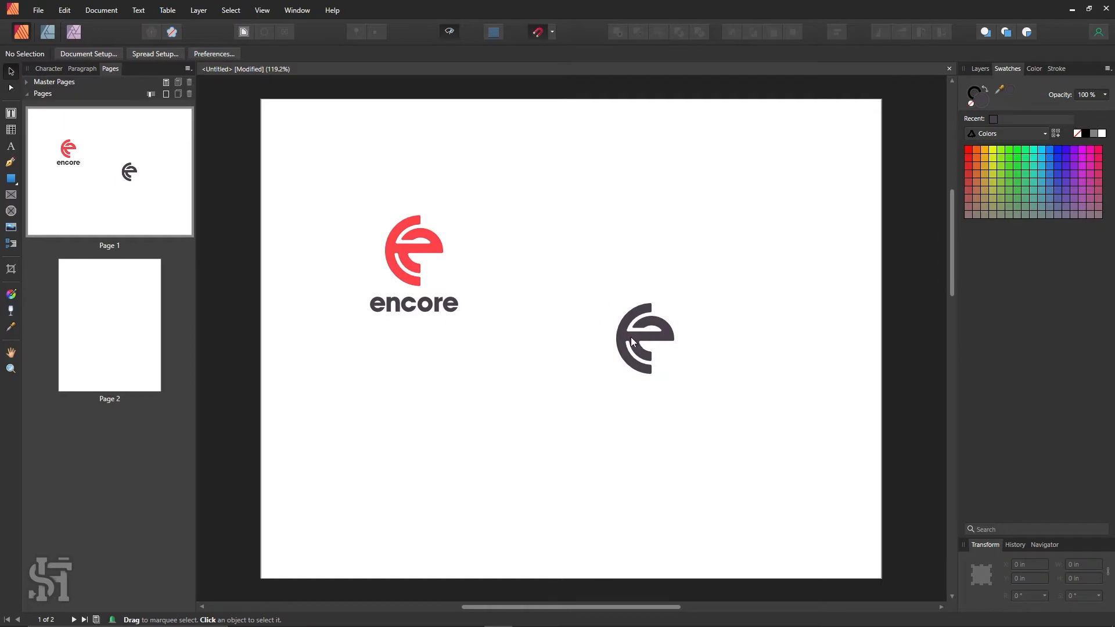
left_click_drag(641, 330, 814, 150)
left_click(799, 259)
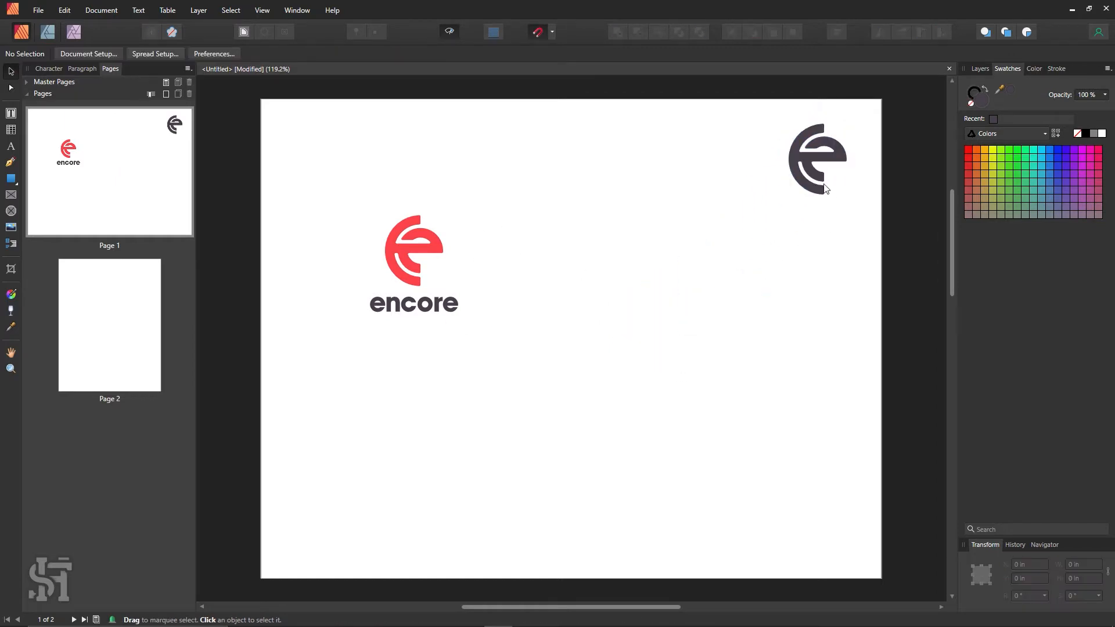
left_click(824, 186)
left_click_drag(788, 195, 732, 277)
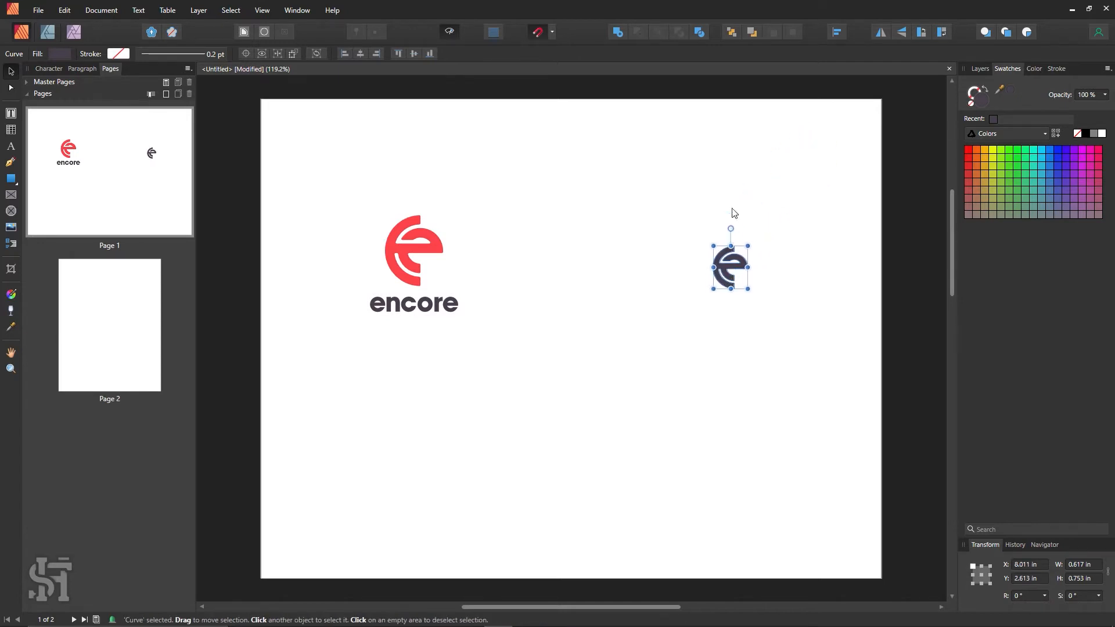
left_click(674, 292)
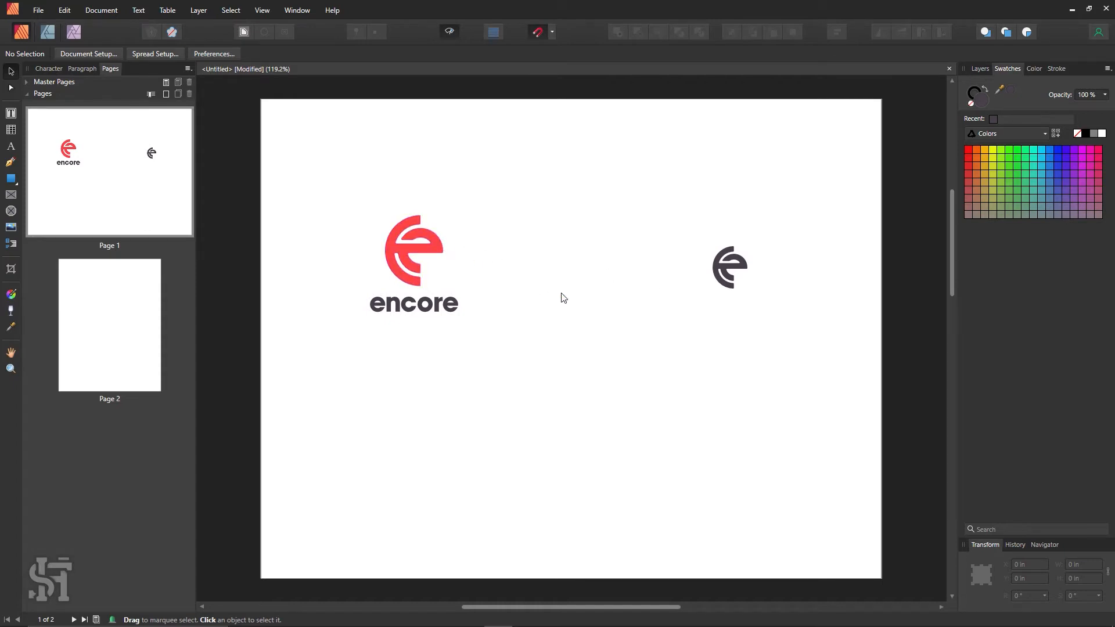
- Turn off preview mode to show the page margins, and check the document's bleed settings without changing them
left_click(450, 36)
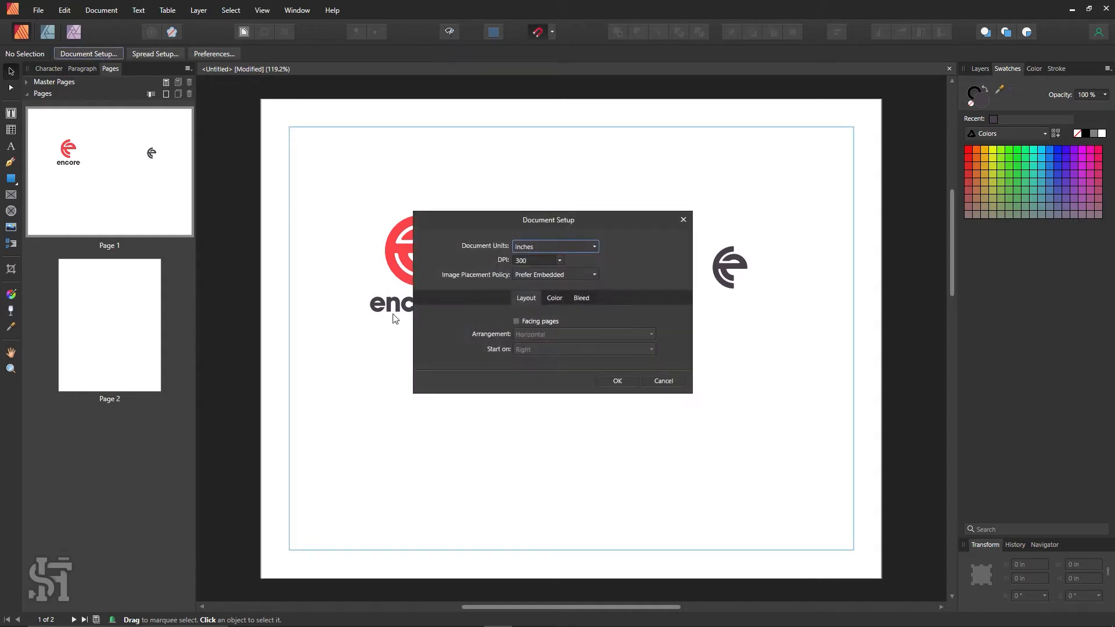
left_click(554, 298)
left_click(581, 298)
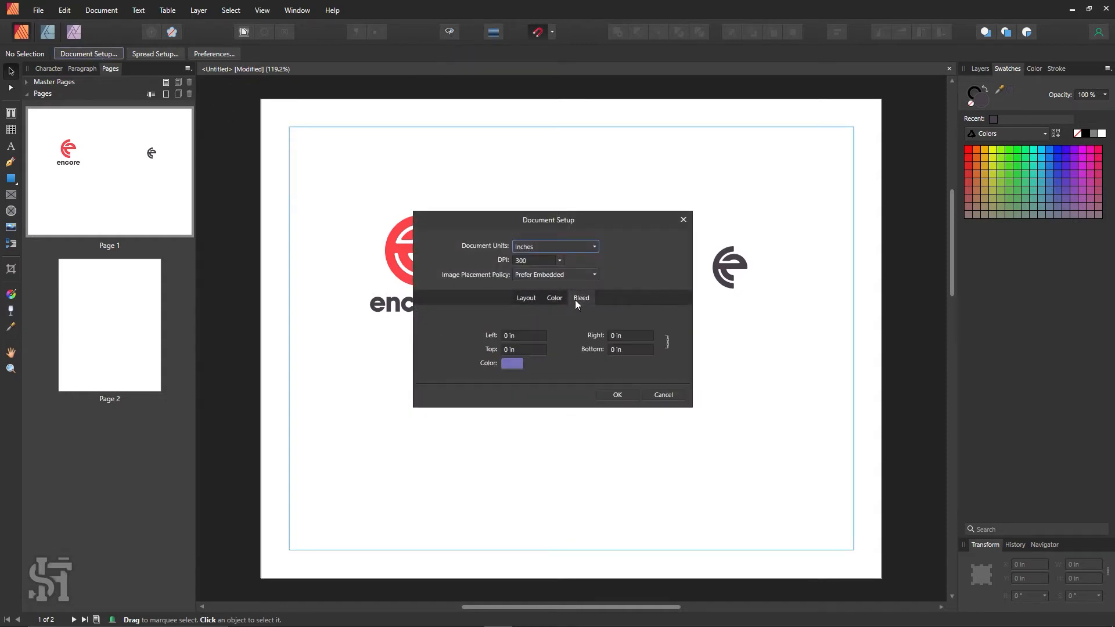
left_click(671, 393)
- Set all four margins of the current spread, page 1, to 0.75 in
left_click(168, 54)
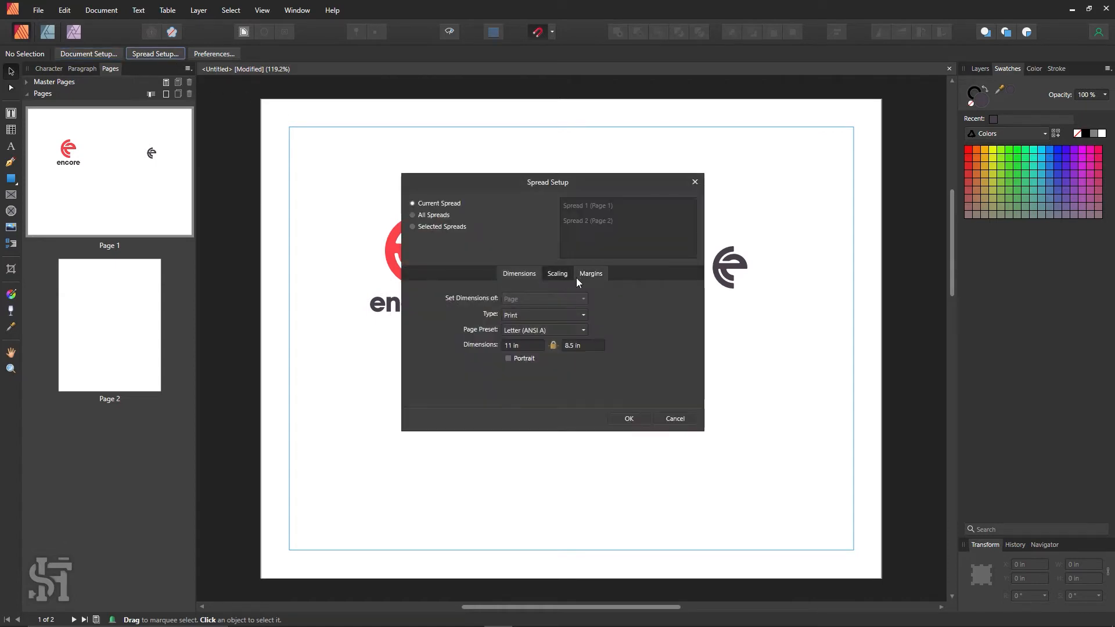
left_click(590, 273)
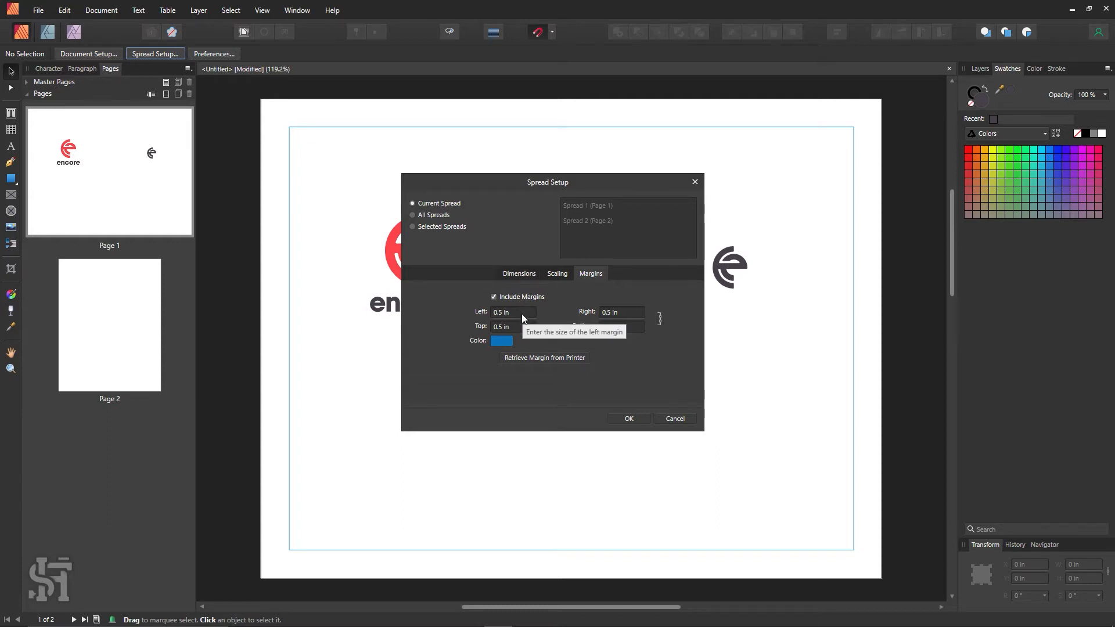
left_click_drag(520, 314, 486, 307)
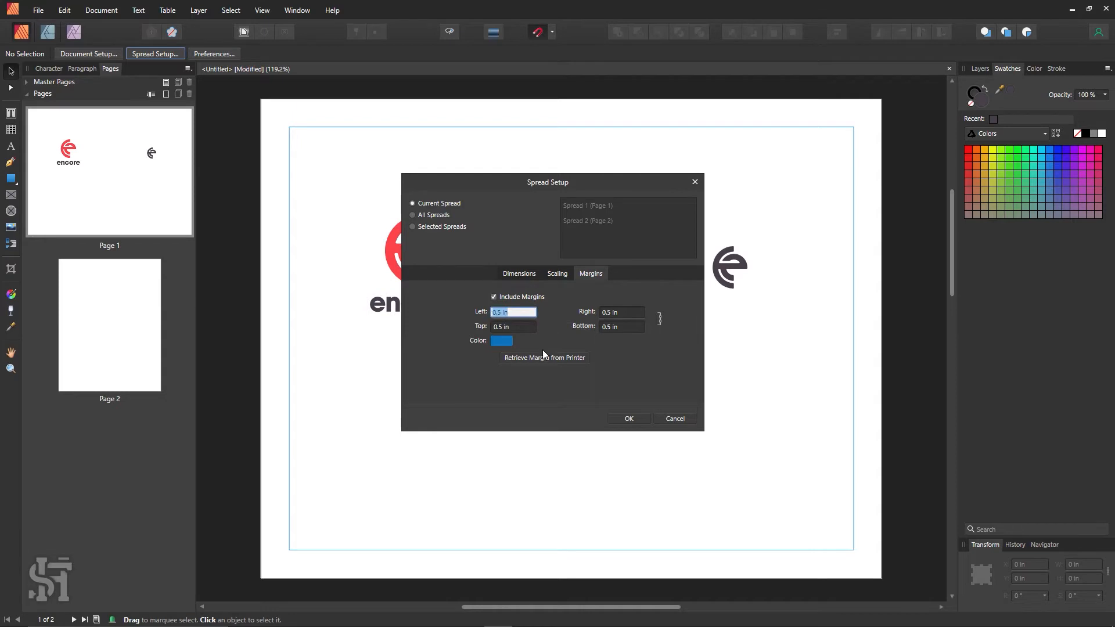
type(".75")
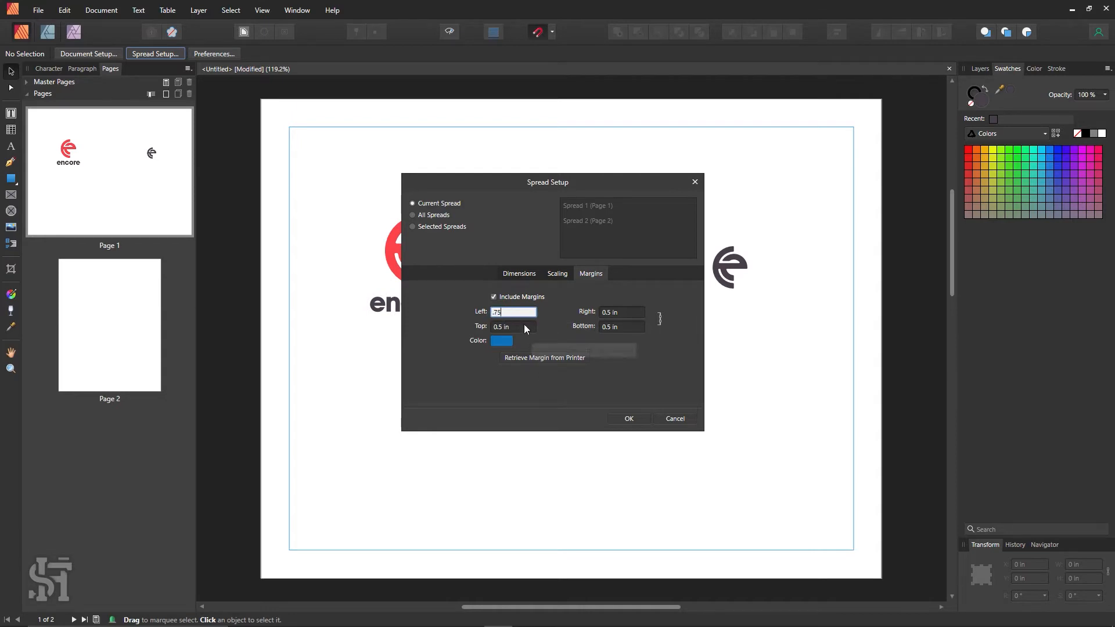
key("Tab")
left_click(616, 418)
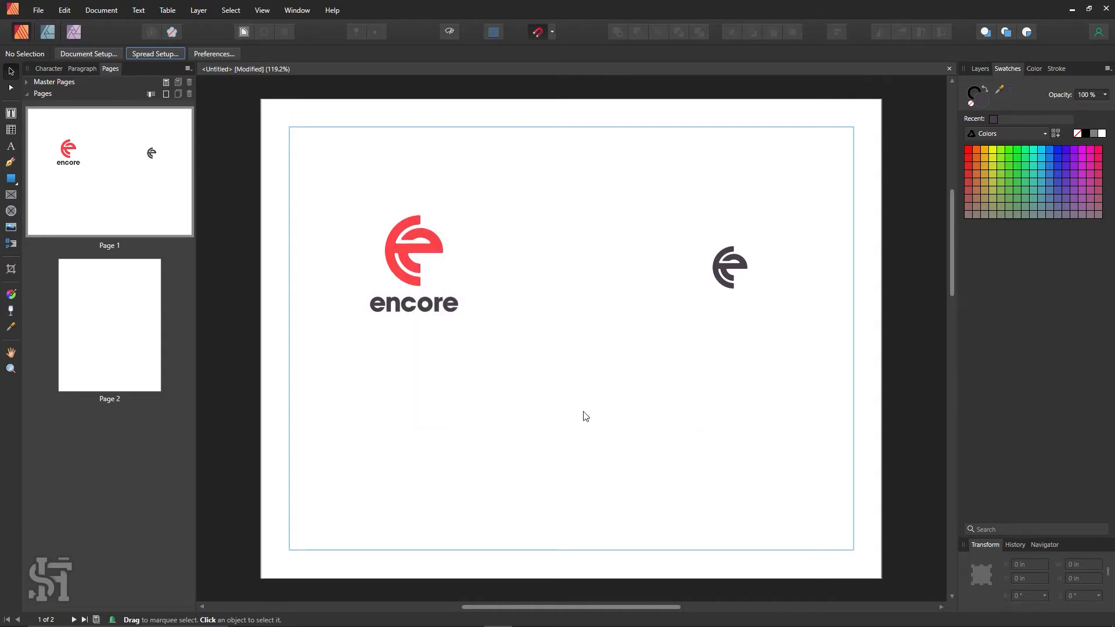
left_click(145, 335)
left_click(146, 194)
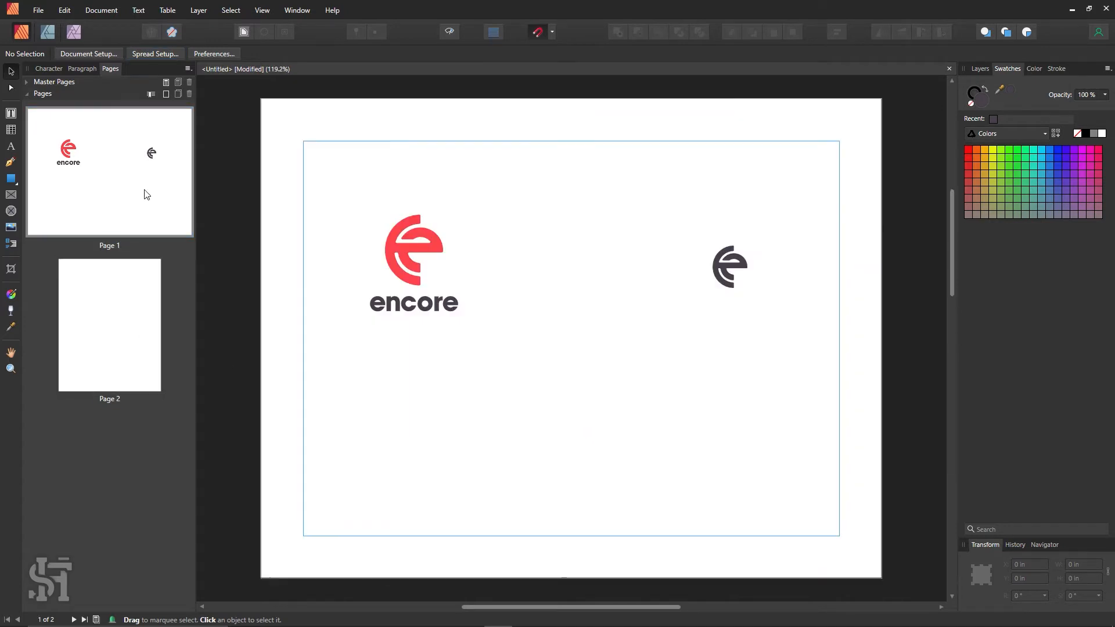
- Increase all four margins of the current spread, page 1, to 1 in
left_click(155, 54)
left_click(557, 273)
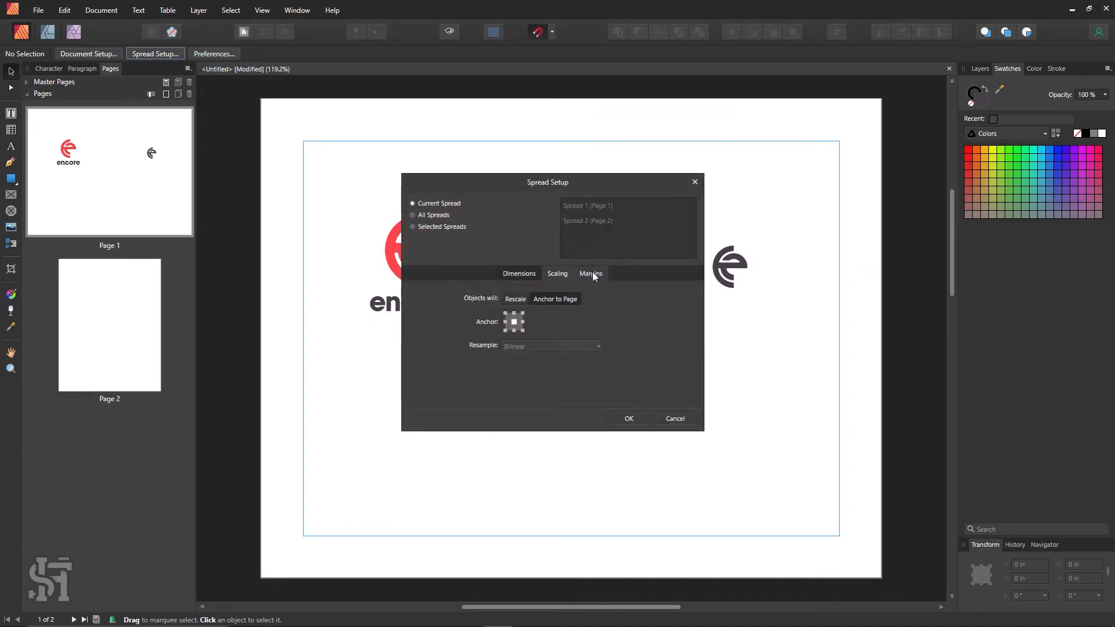
left_click(591, 274)
left_click_drag(545, 186, 634, 180)
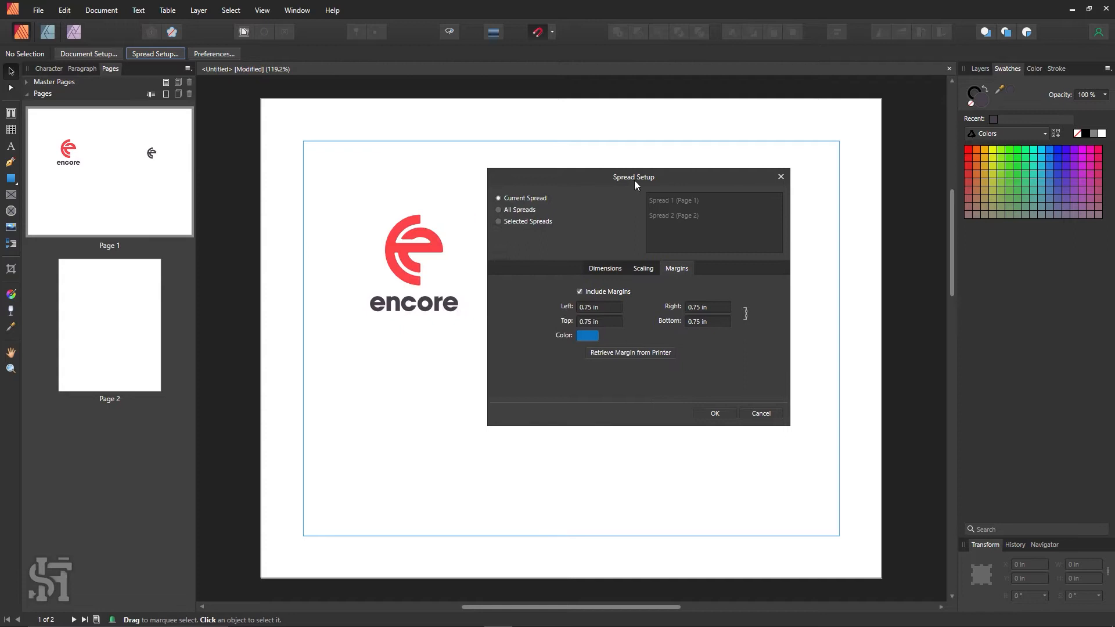
left_click(608, 306)
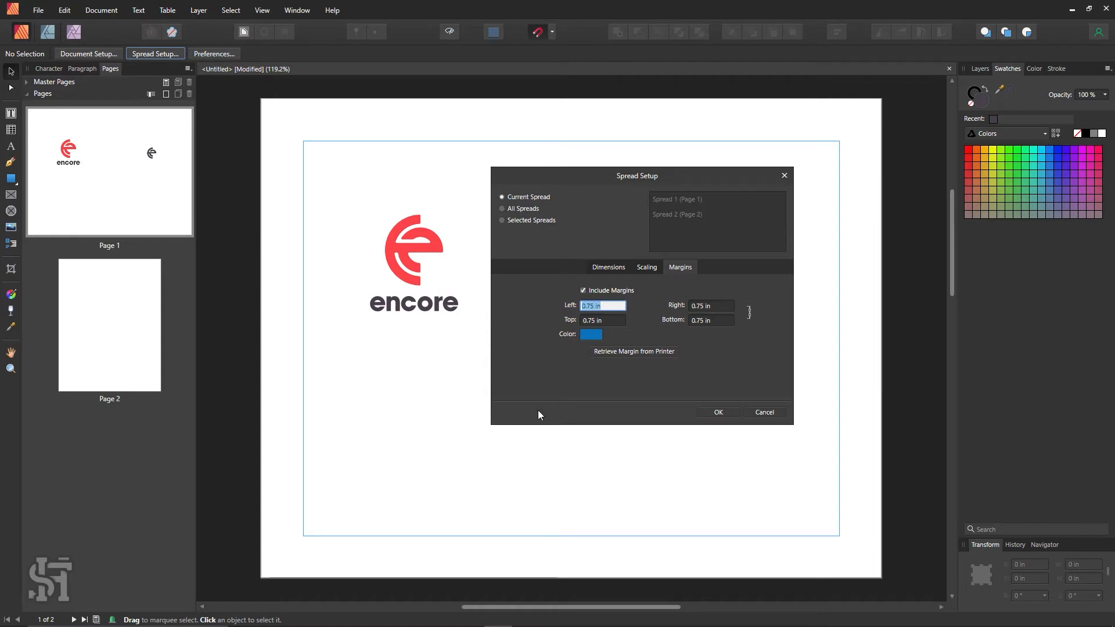
type("1")
left_click(616, 323)
left_click(718, 412)
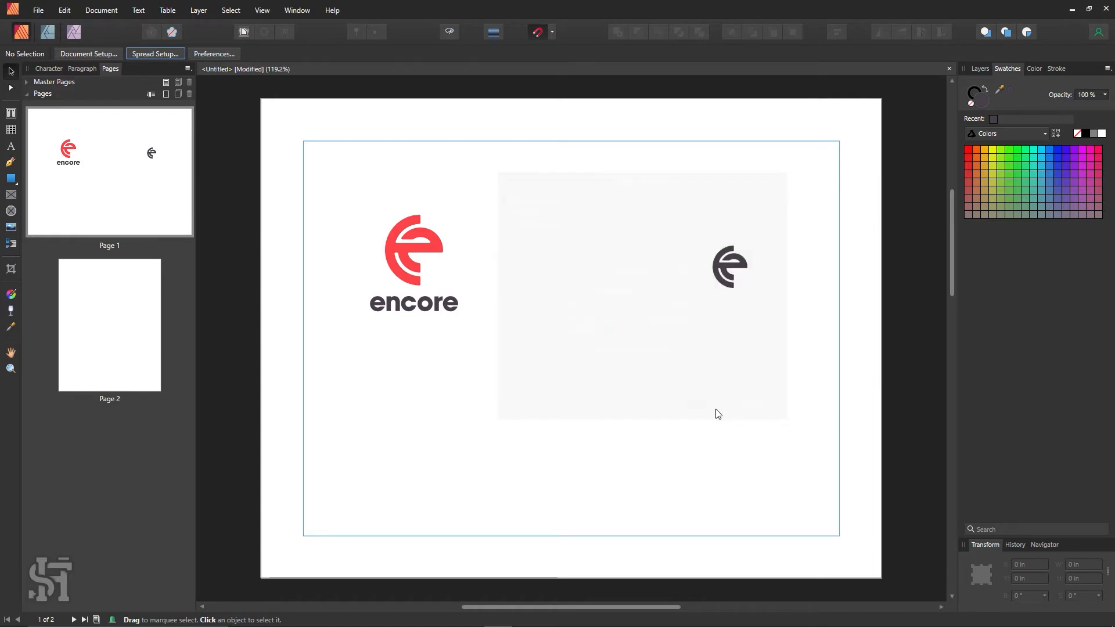
left_click(115, 313)
left_click(123, 197)
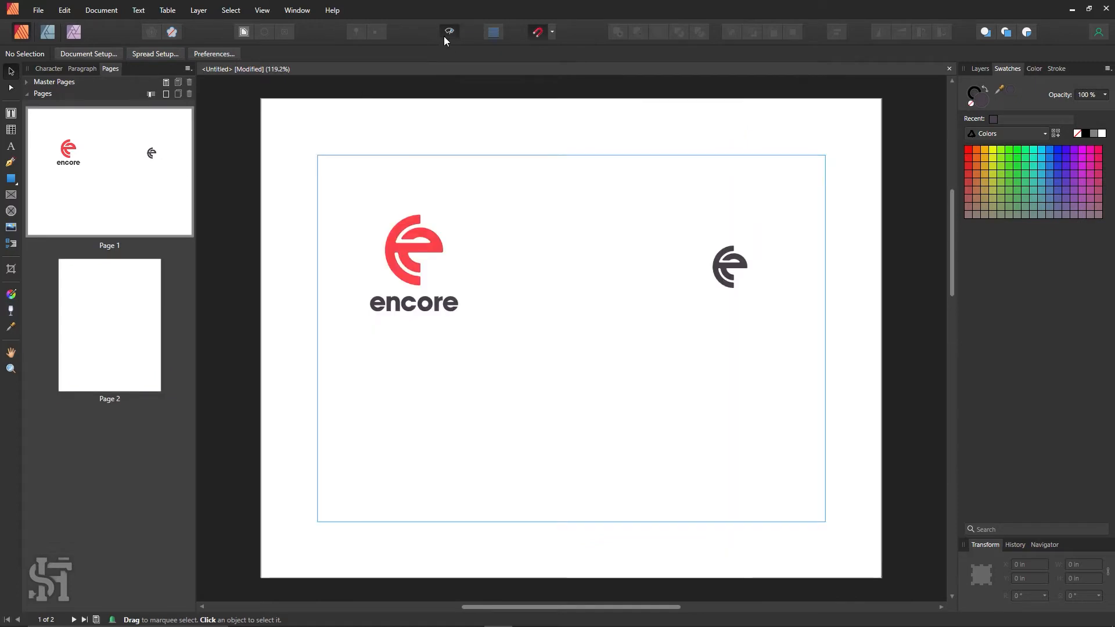
- Reduce all four margins of the current spread, page 1, back to 0.75 in
left_click(160, 54)
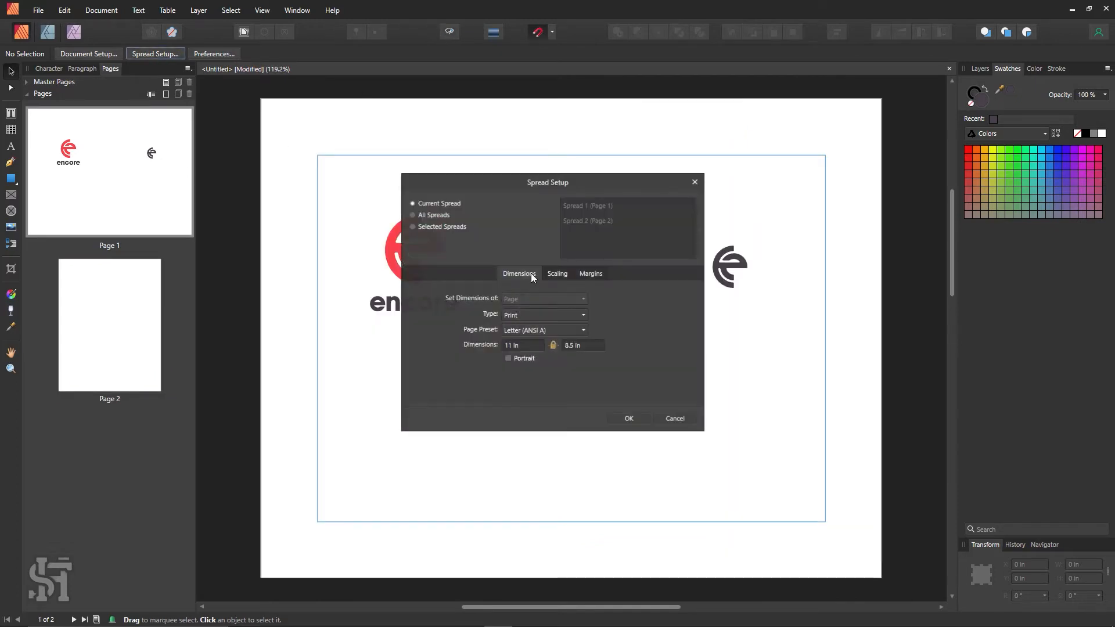
left_click(592, 274)
left_click(512, 312)
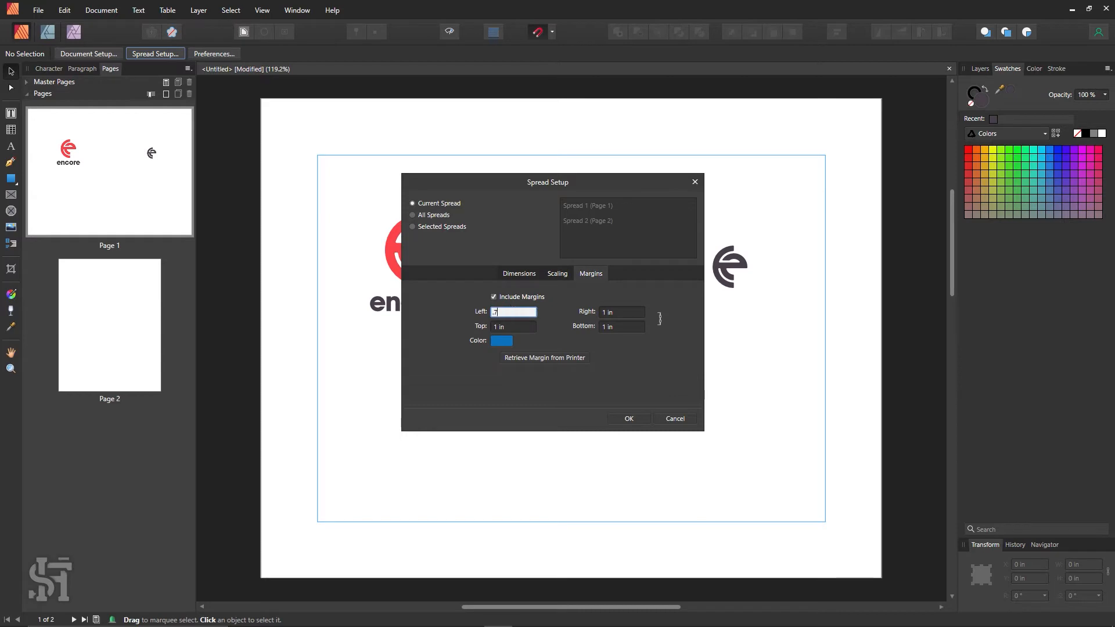
type(".7")
left_click(513, 327)
left_click(628, 418)
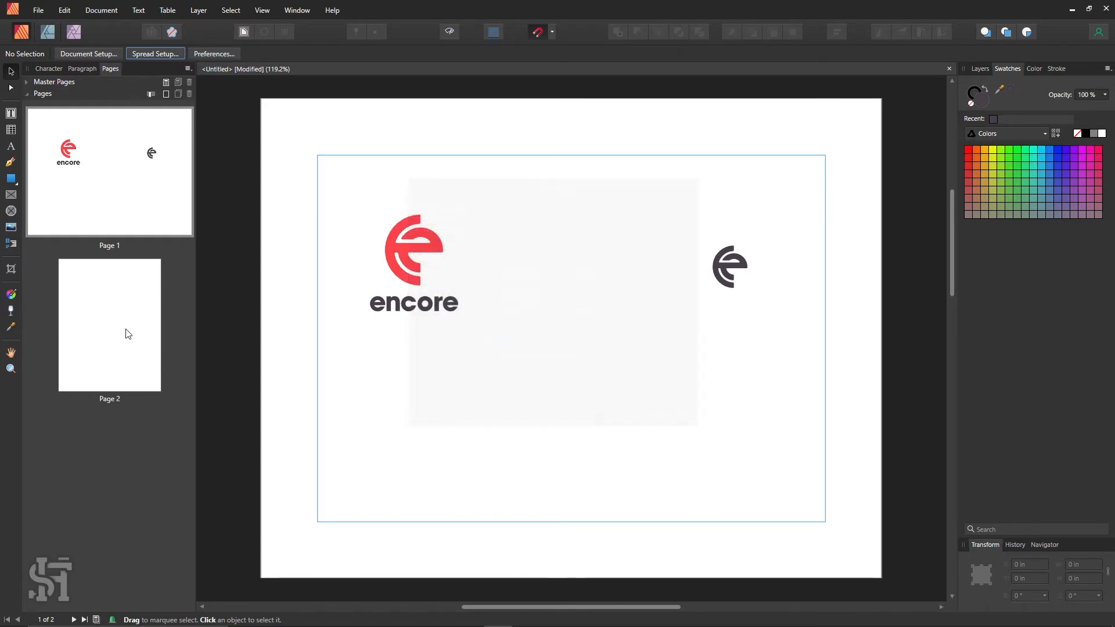
left_click(127, 334)
left_click(146, 171)
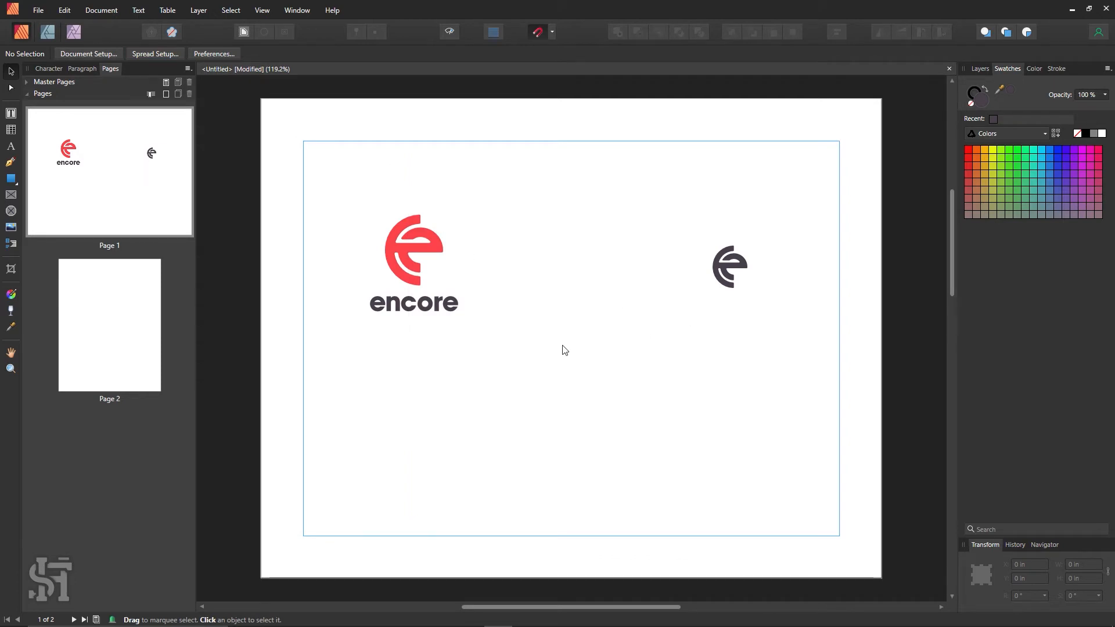
- Move the dark e symbol toward page 1's upper-right margin corner, to about X 8.87 in, Y 1.69 in
left_click(437, 313)
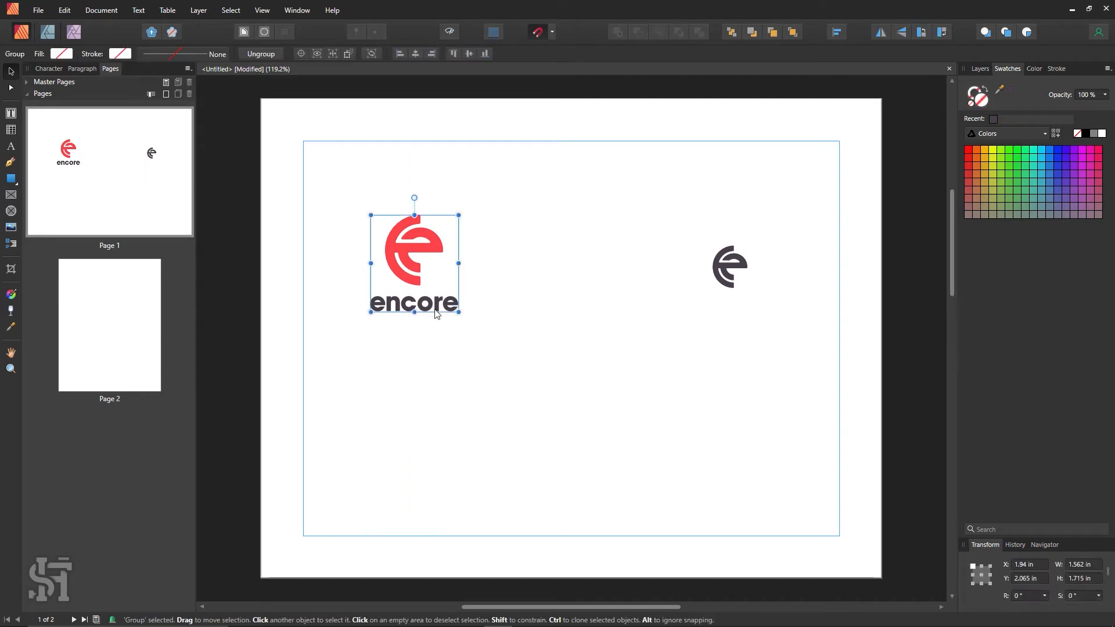
left_click(567, 371)
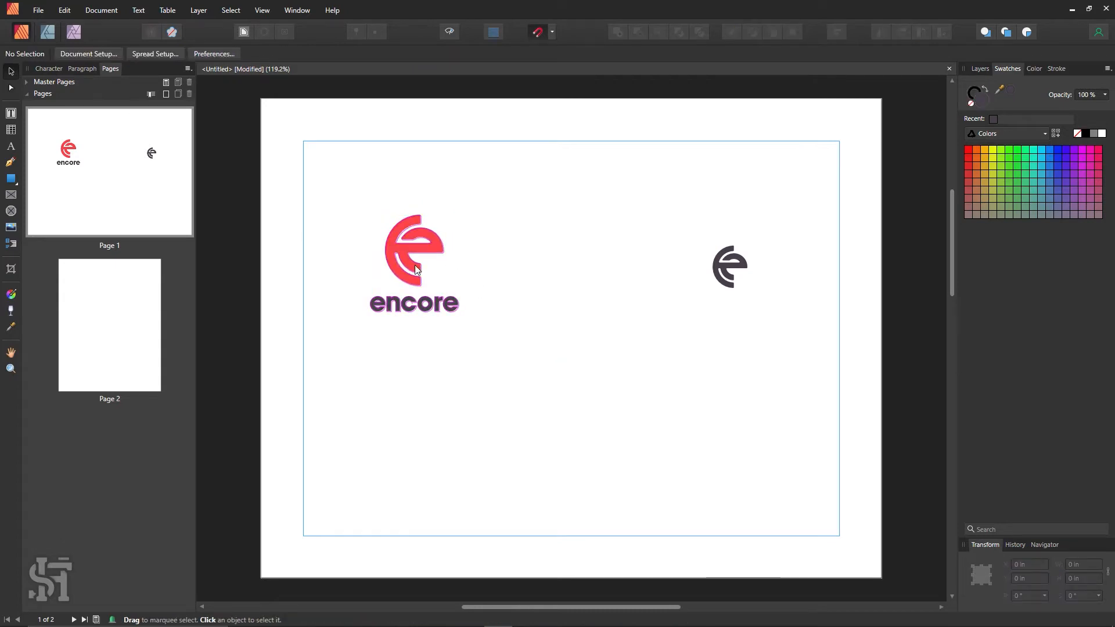
left_click_drag(715, 274, 764, 222)
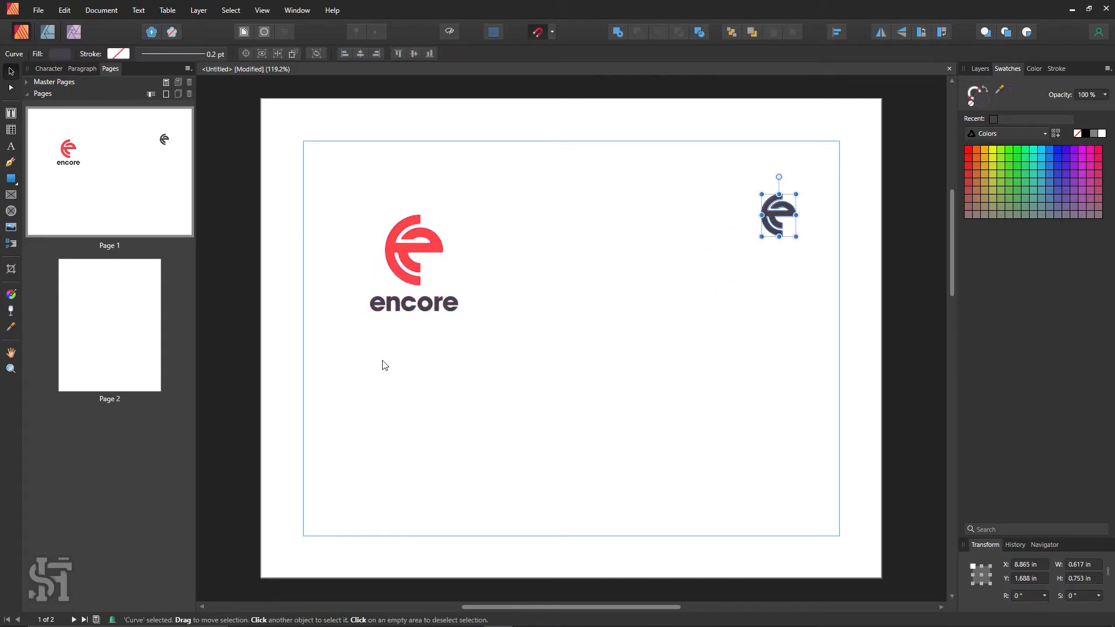
- Shrink the full encore logo to about 0.63 by 0.69 in and place it at about X 1.34 in, Y 1.51 in
left_click(435, 290)
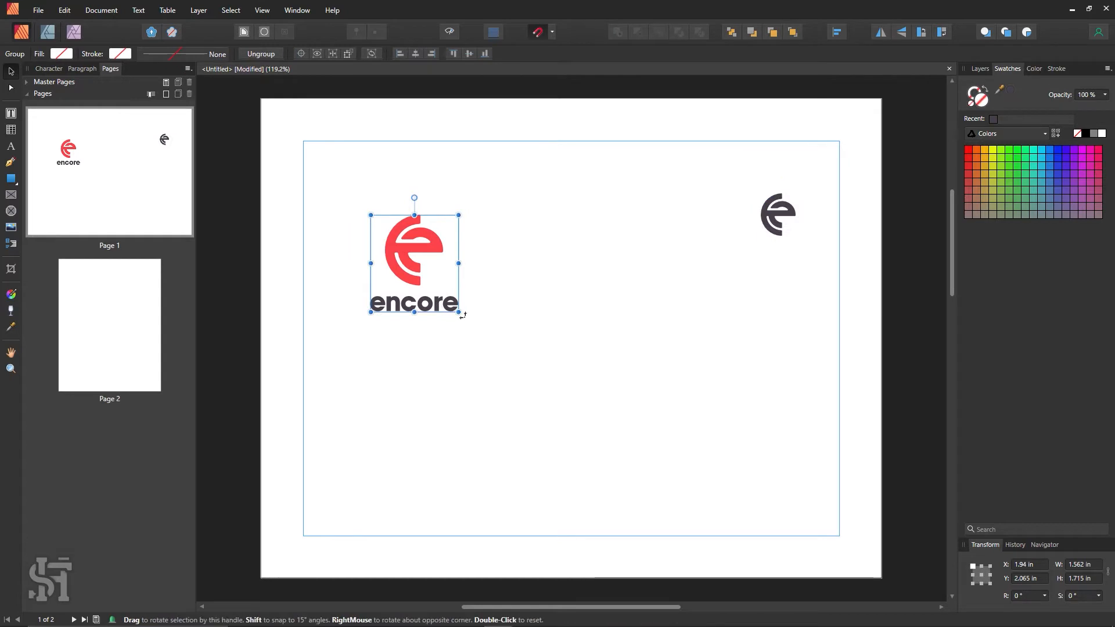
left_click_drag(463, 315, 348, 213)
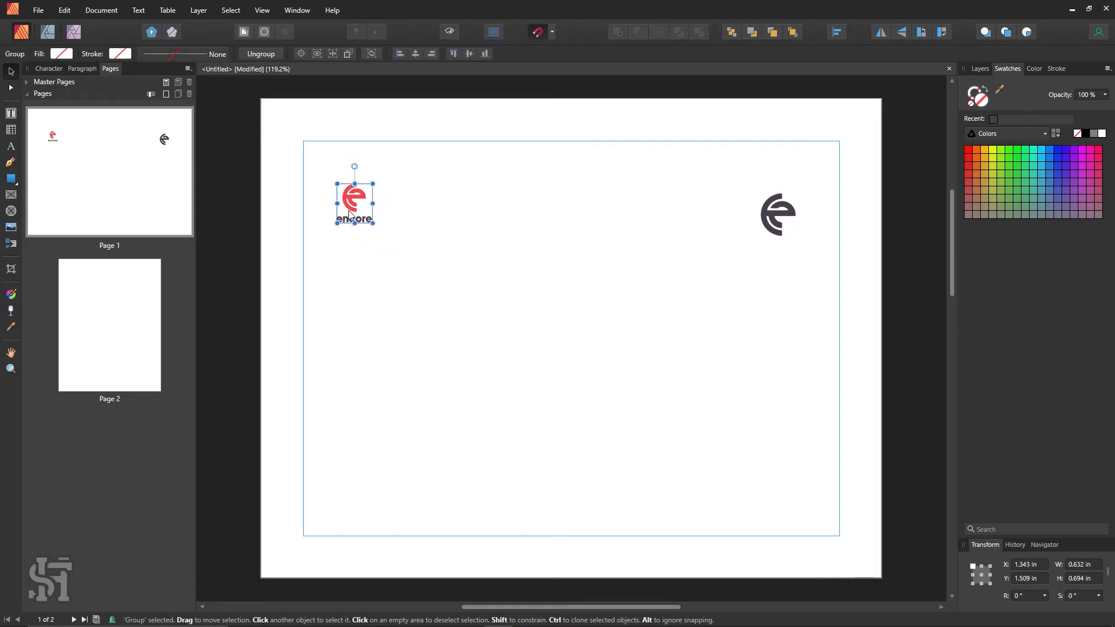
left_click(448, 287)
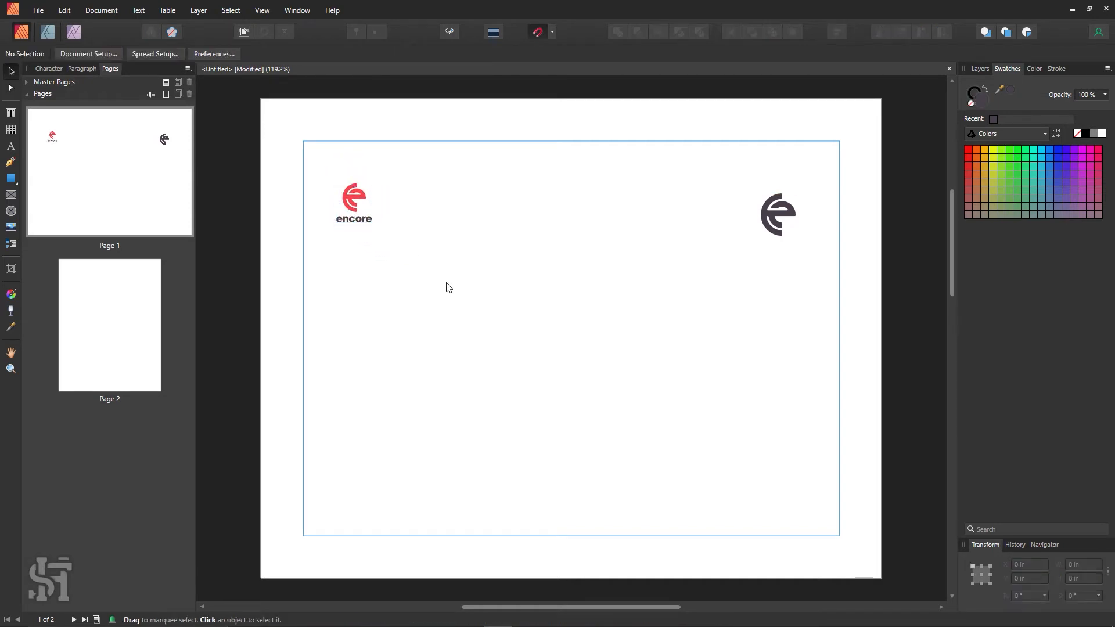
- Zoom out to 100% and preview page 1 without its margin guides, then return to the normal view
key("z")
left_click(638, 349, "alt")
left_click(450, 32)
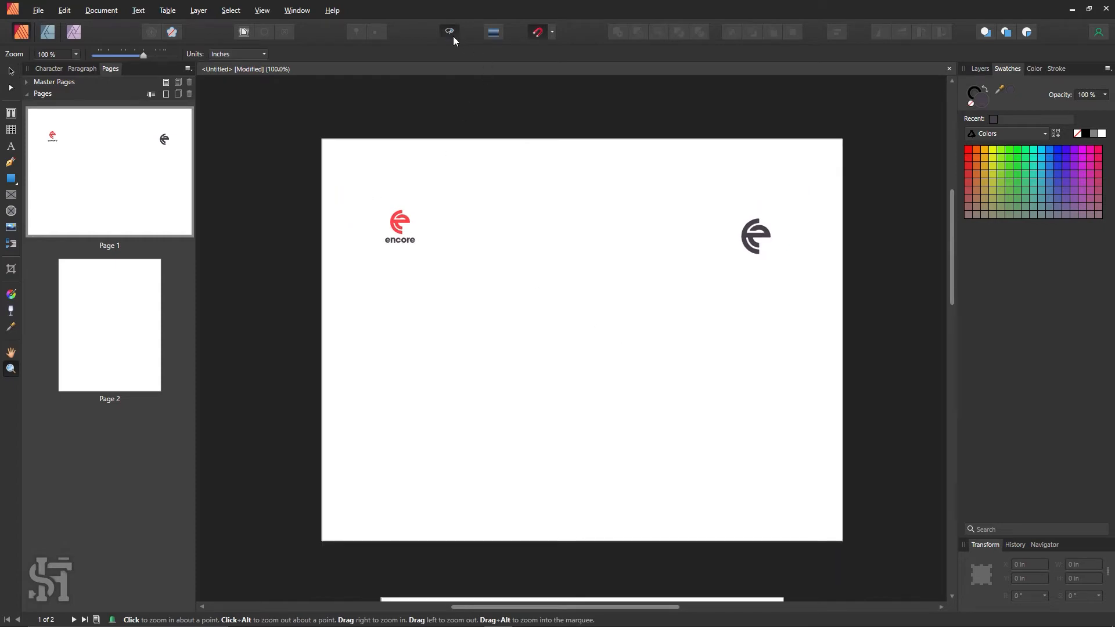
left_click(452, 36)
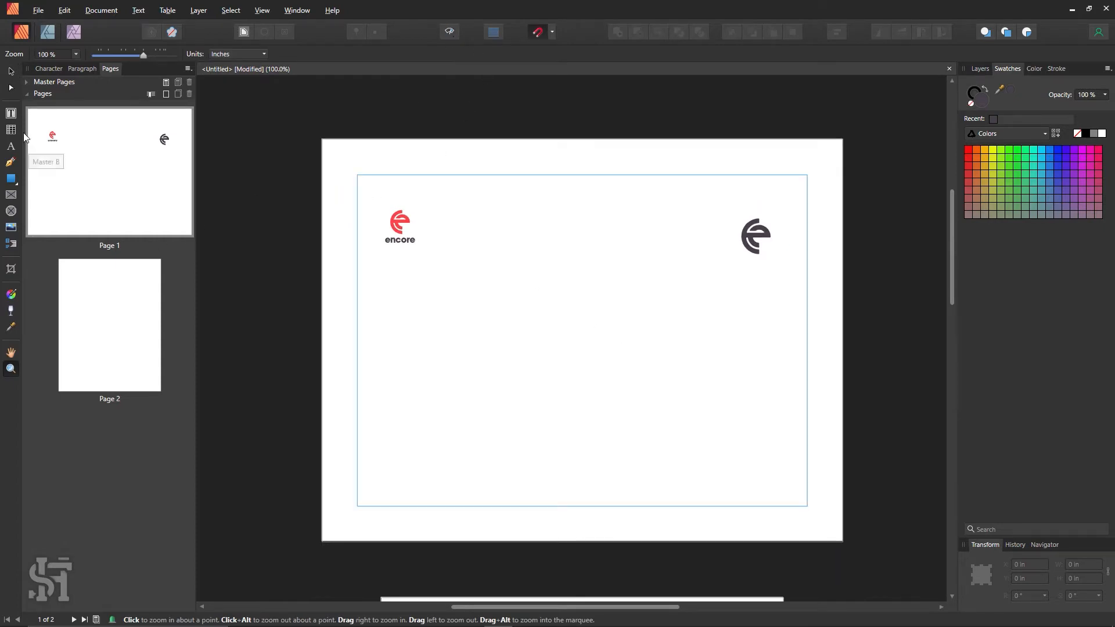
key("v")
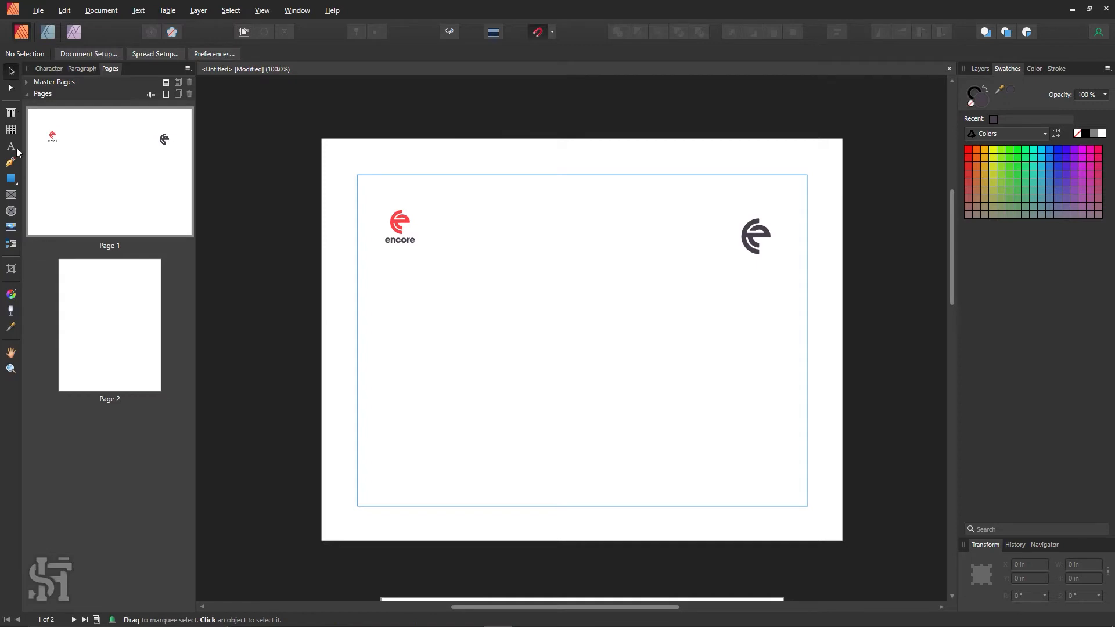
- Draw a text frame about 6.84 by 2.91 in from the left margin below the encore logo, containing "Certificate"
left_click(11, 113)
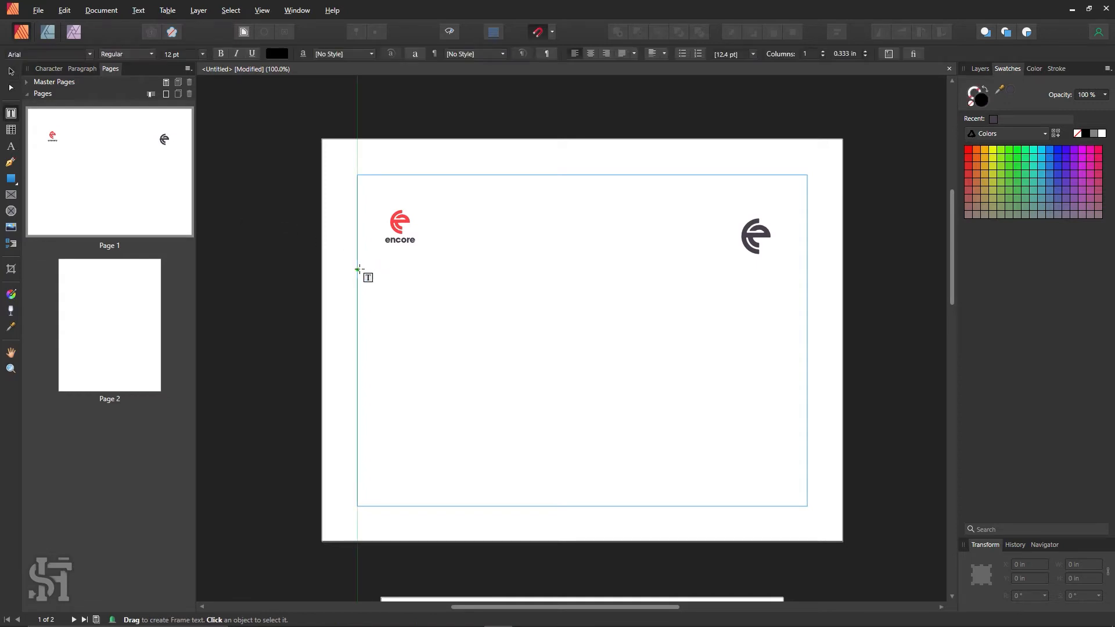
left_click_drag(368, 273, 680, 406)
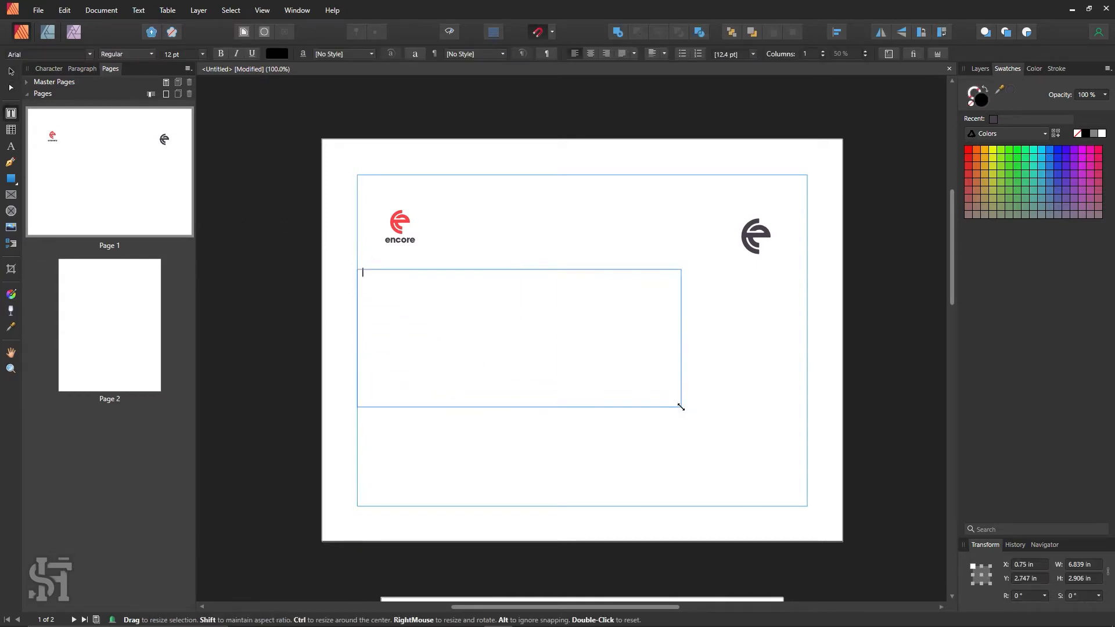
type("Certificate")
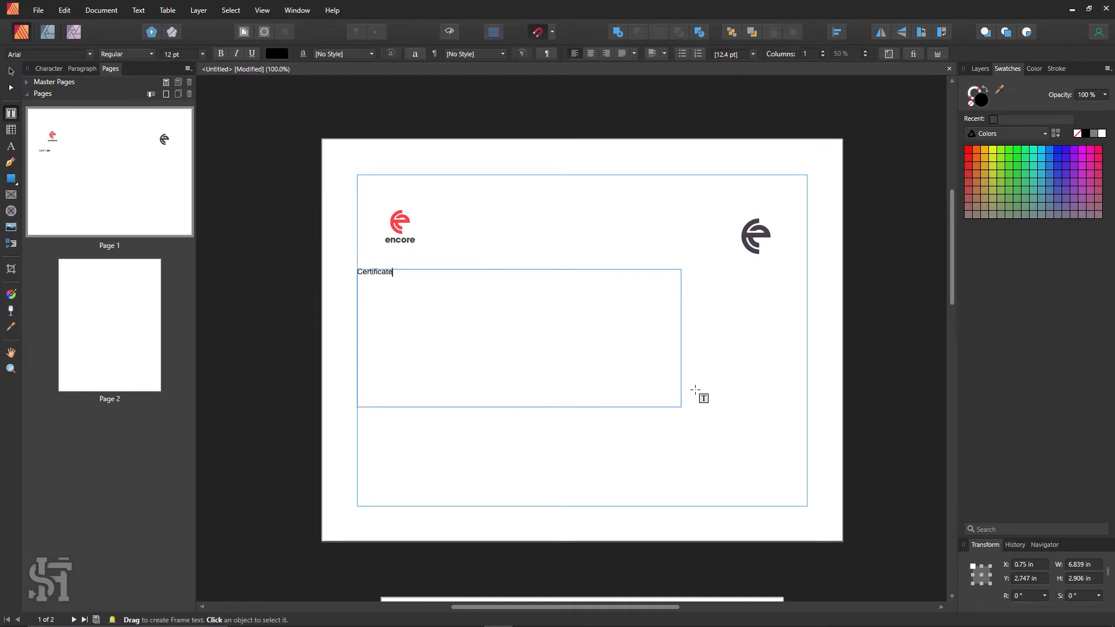
- Format the "Certificate" text in Source Sans Pro Black at 64 pt
key("ctrl+a")
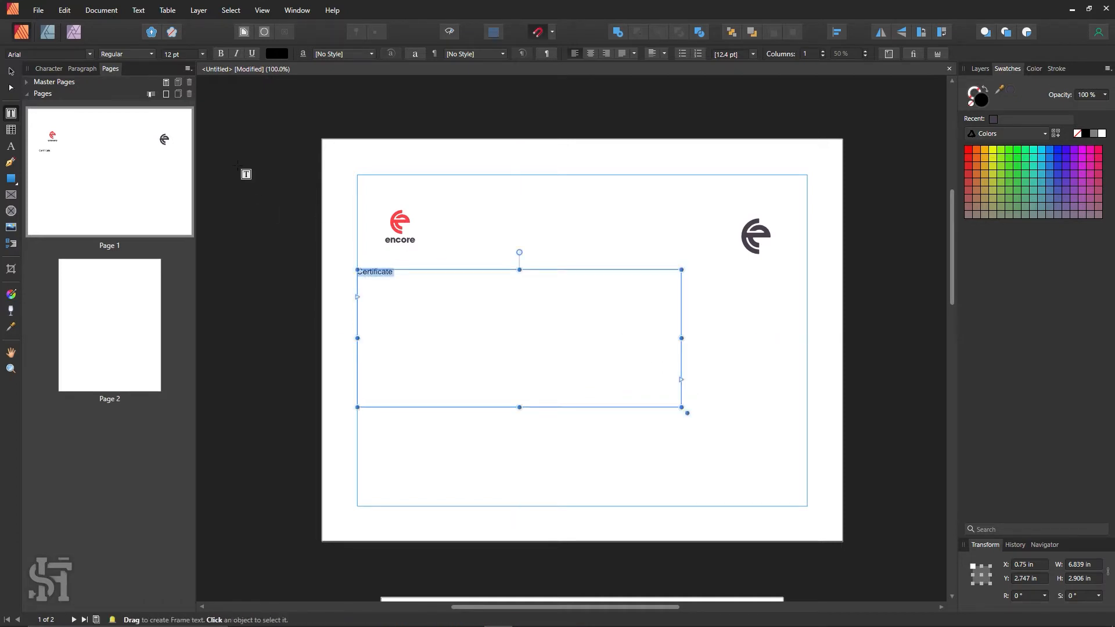
left_click(91, 54)
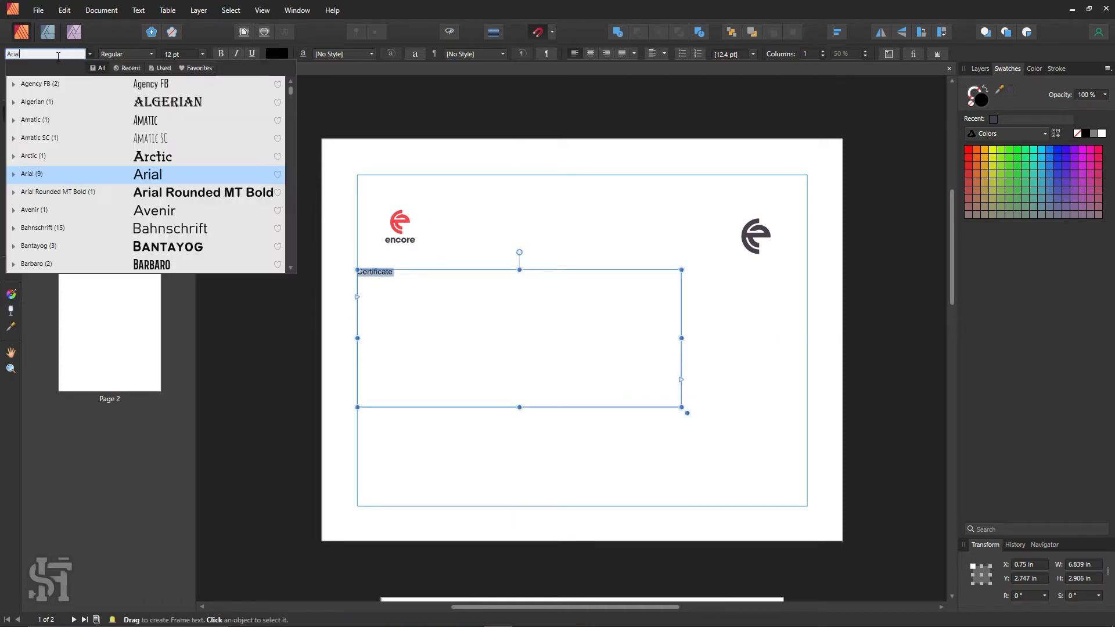
type("source")
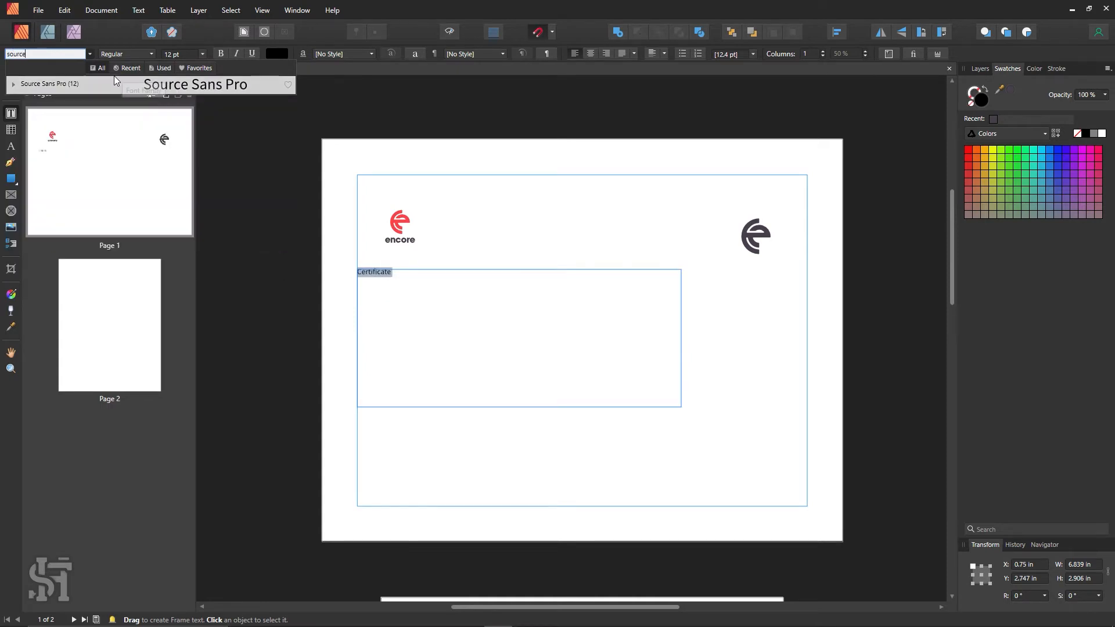
left_click(108, 86)
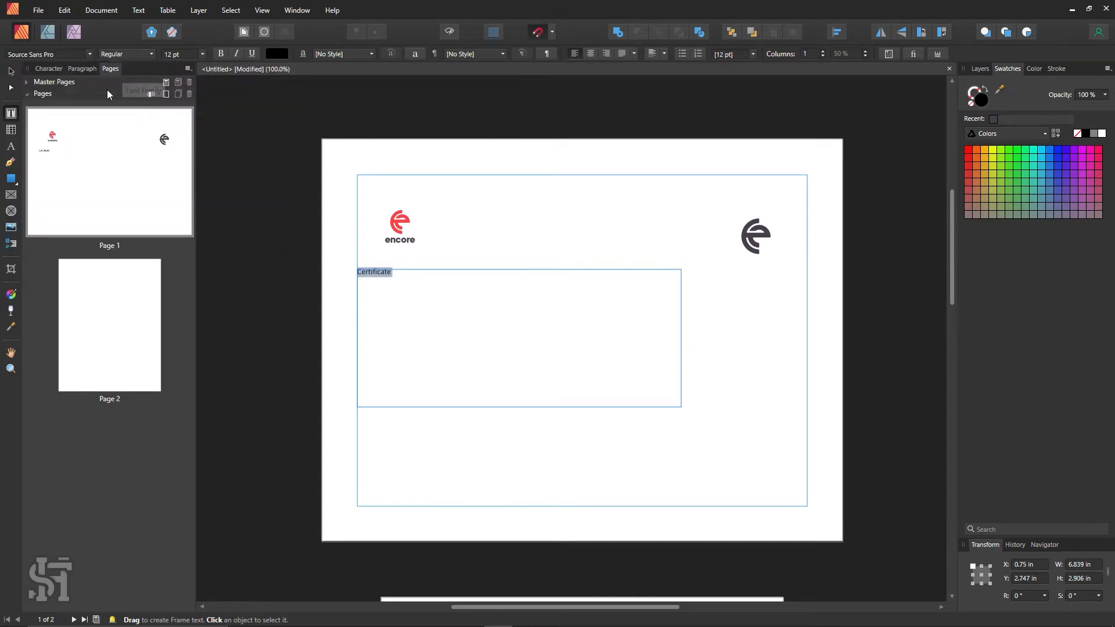
left_click(202, 54)
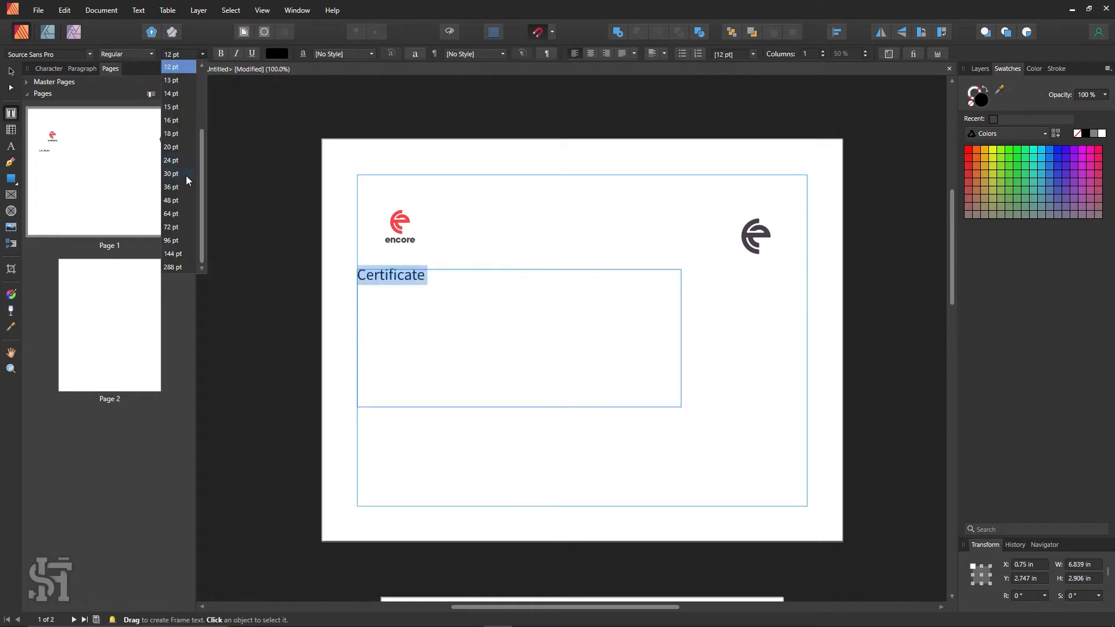
left_click(175, 214)
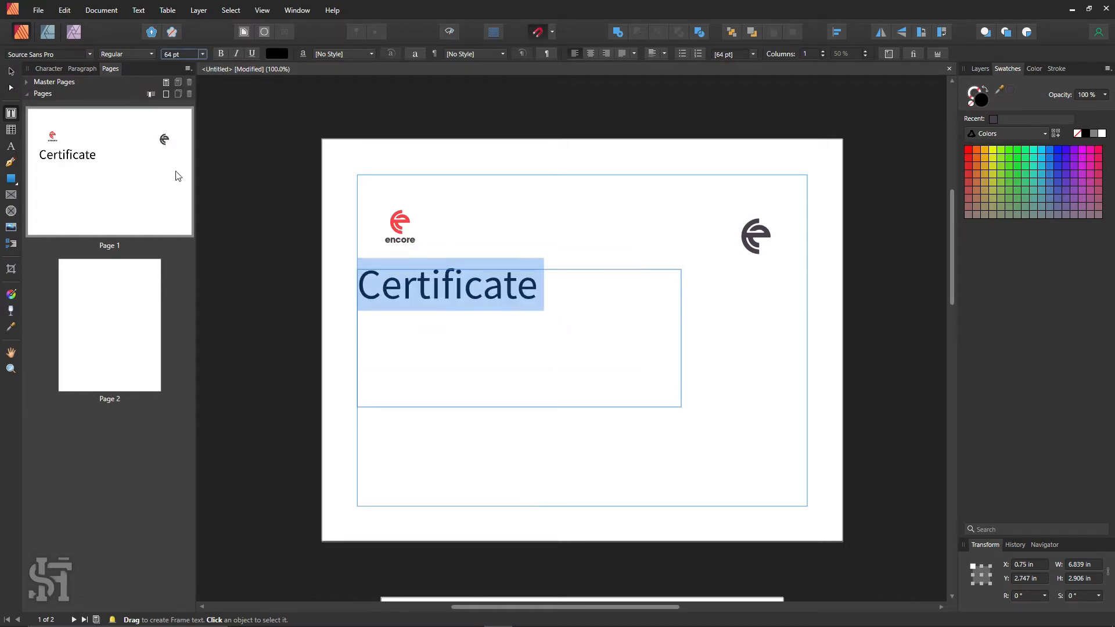
left_click(146, 54)
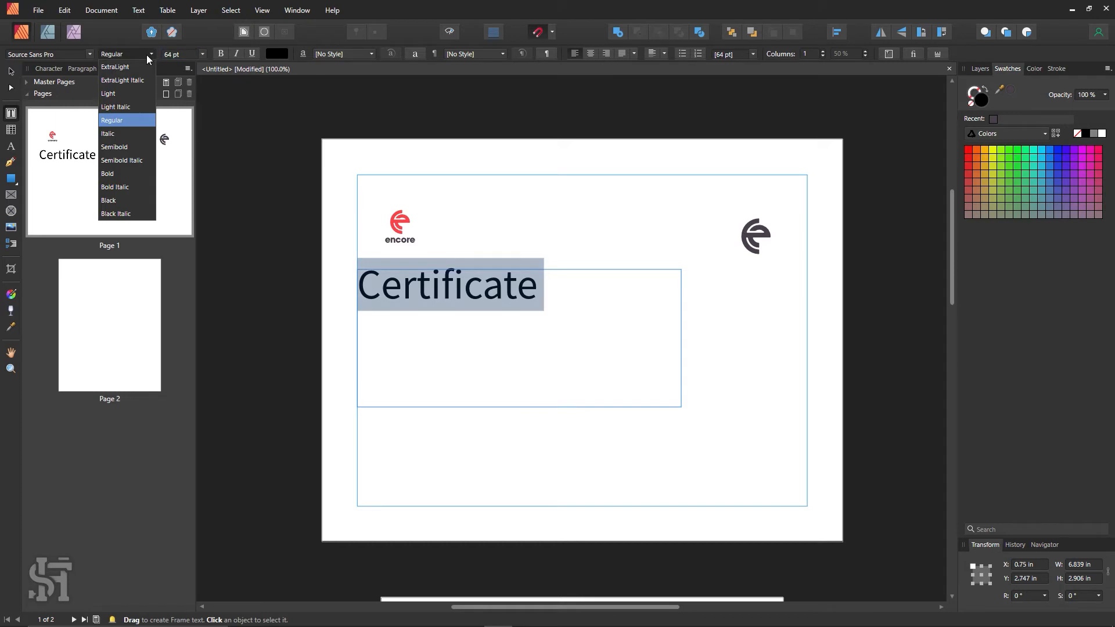
left_click(135, 200)
left_click(381, 284)
left_click_drag(605, 315, 345, 303)
left_click(439, 284)
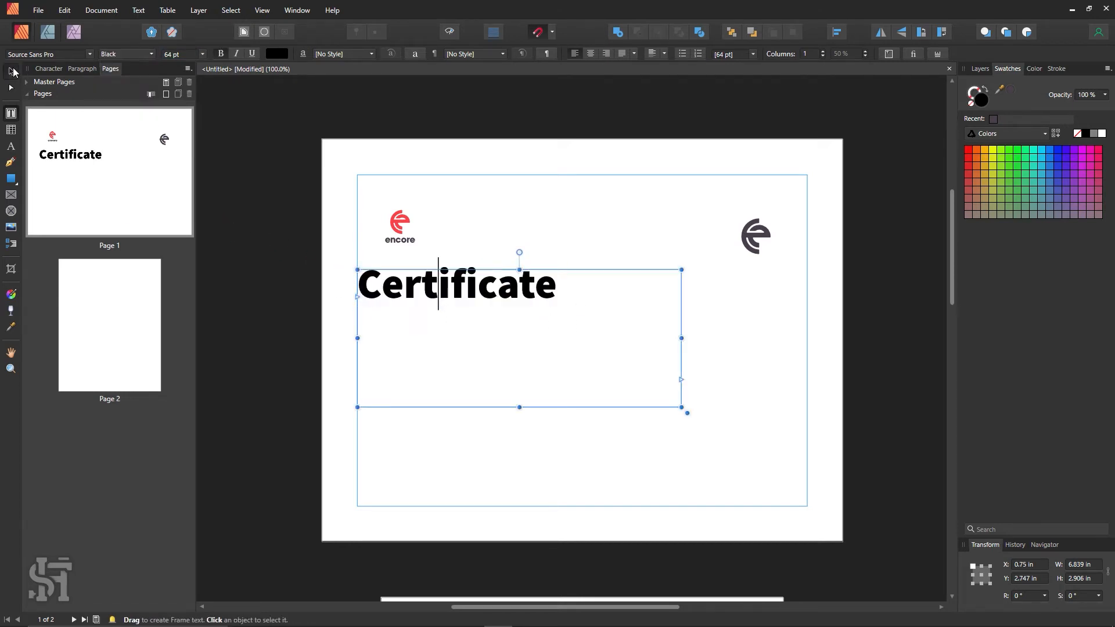
left_click(284, 156)
left_click(376, 283)
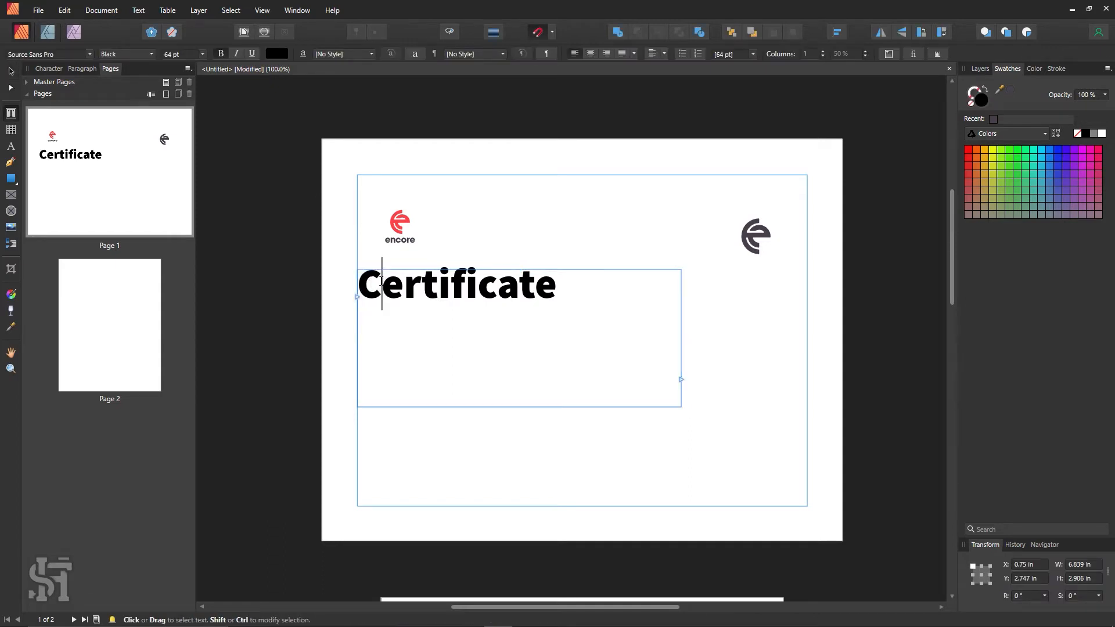
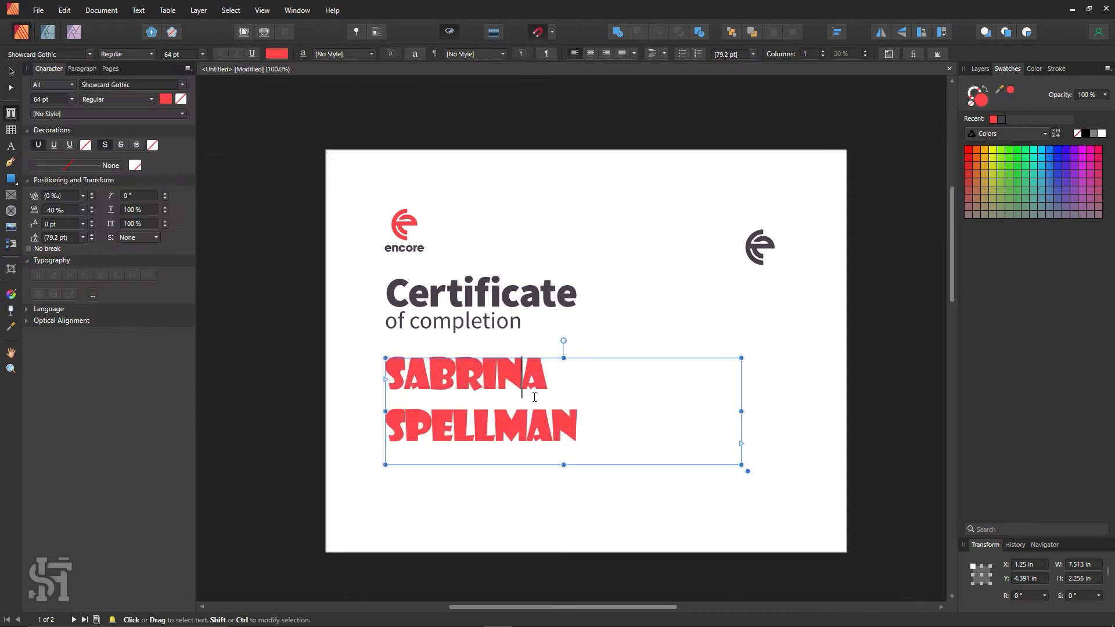
- Browse the script fonts and set the recipient's name to Rage Italic
left_click(91, 54)
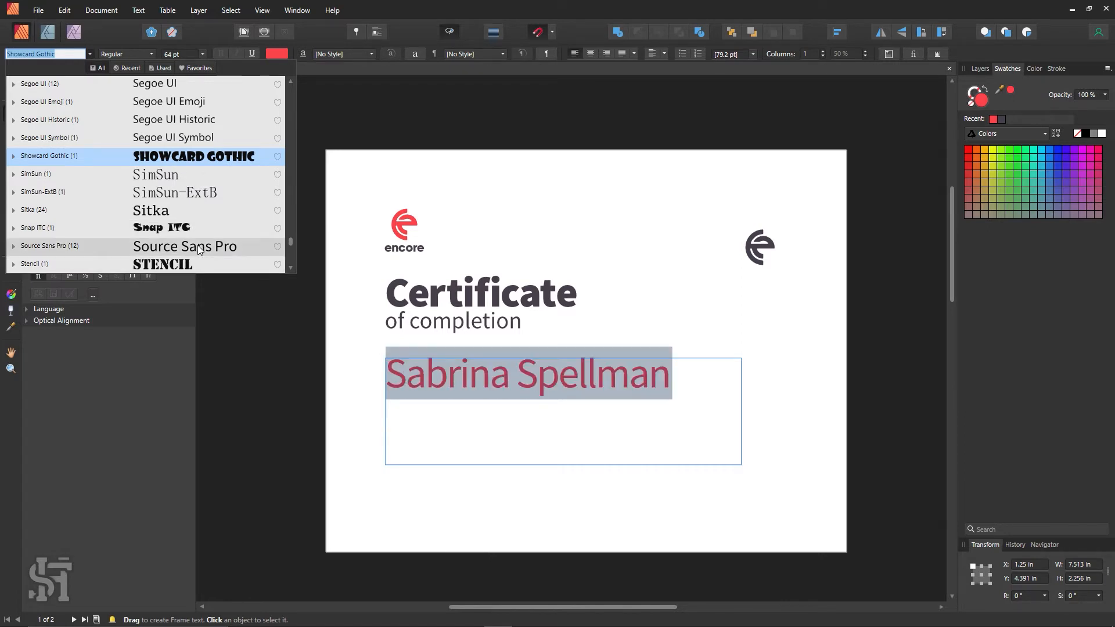
scroll(180, 203, "up", 2)
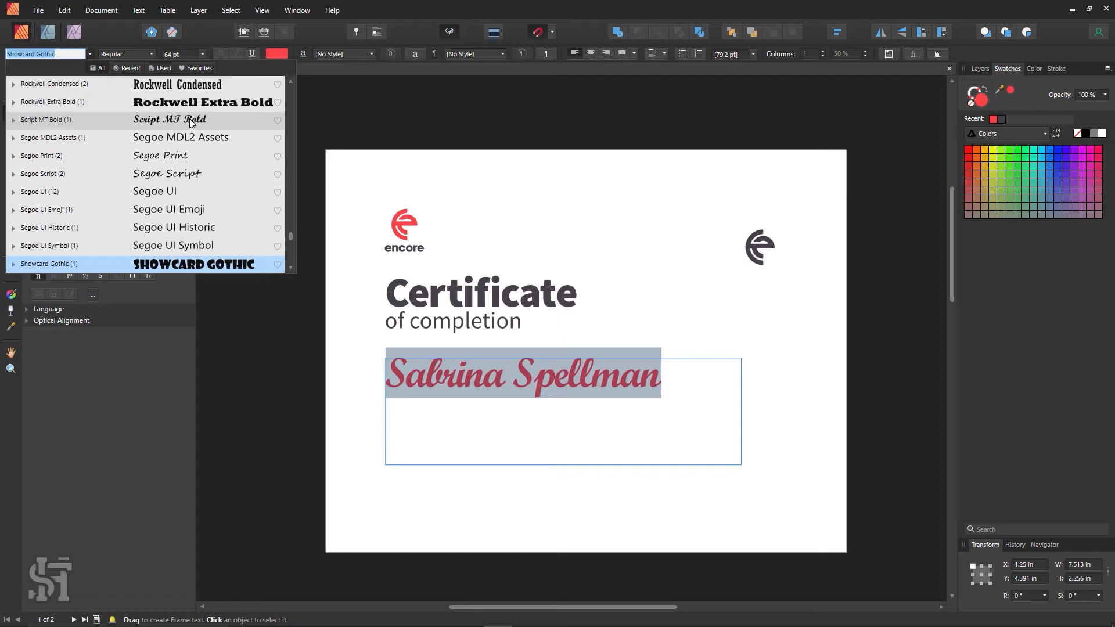
scroll(188, 105, "up", 2)
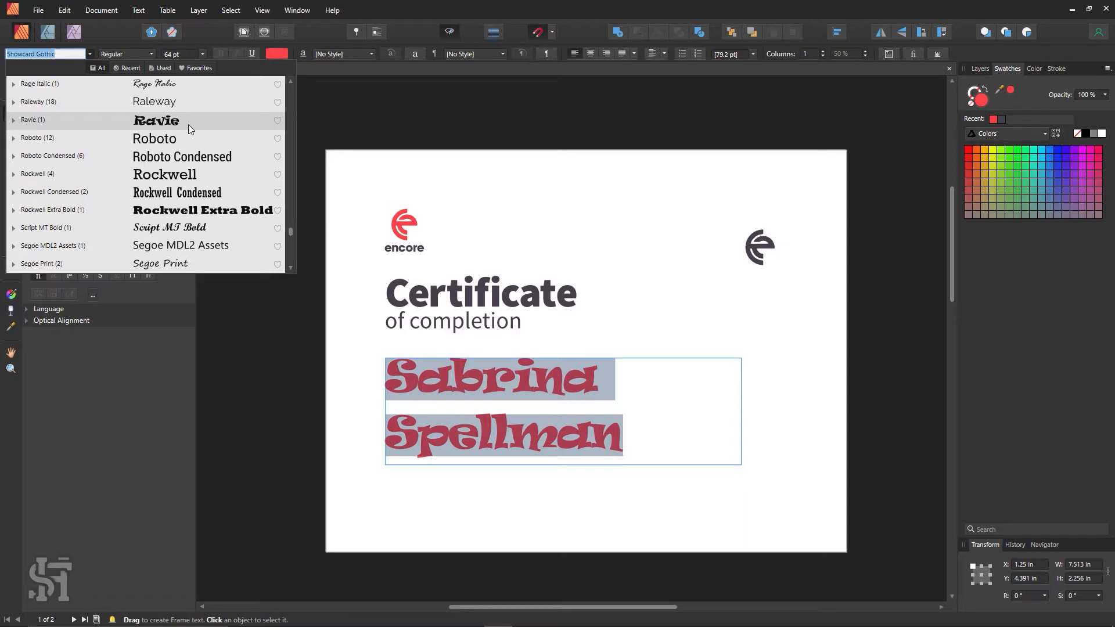
left_click(173, 85)
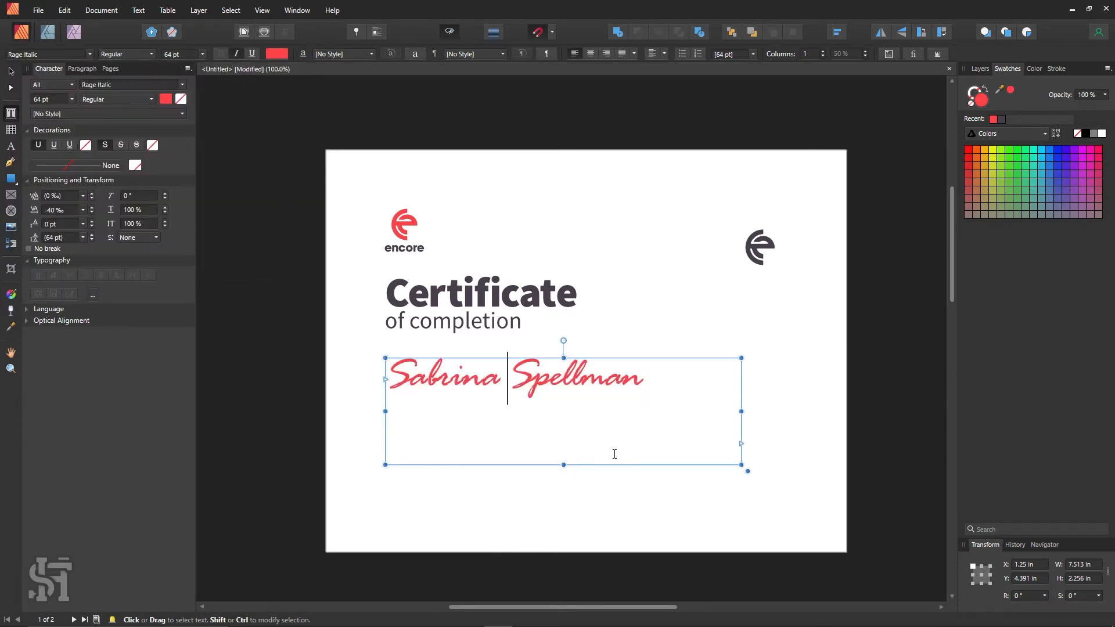
key("Escape")
key("Escape")
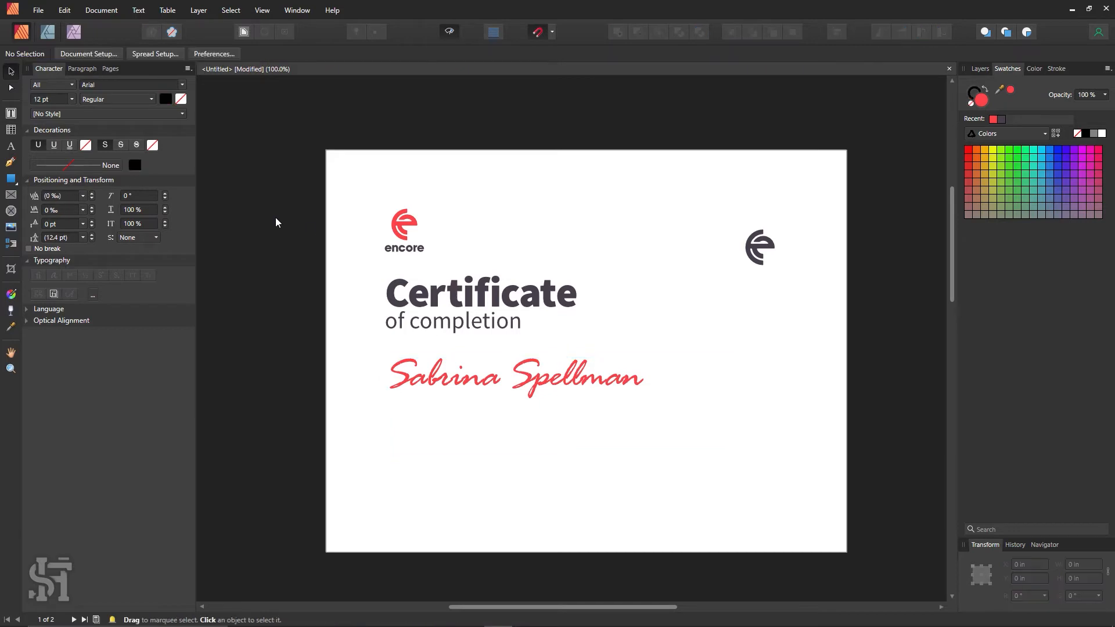
- Move the recipient's name frame up close below "of completion", to about X 1.25 in, Y 4.09 in
left_click(568, 382)
left_click_drag(567, 381, 582, 340)
left_click(587, 234)
left_click(578, 257)
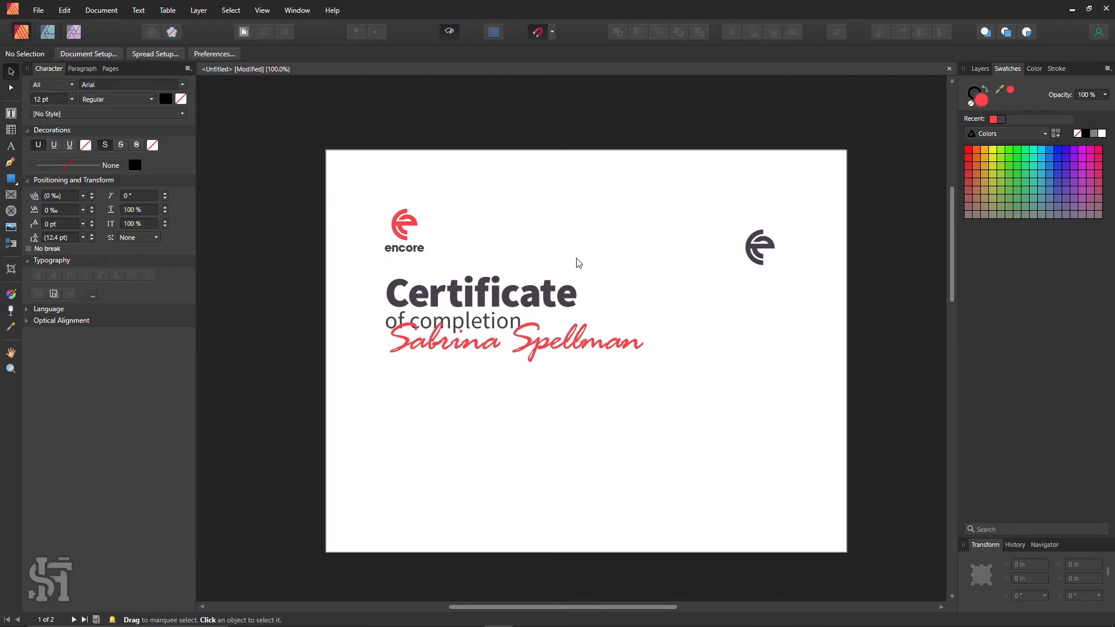
left_click(585, 343)
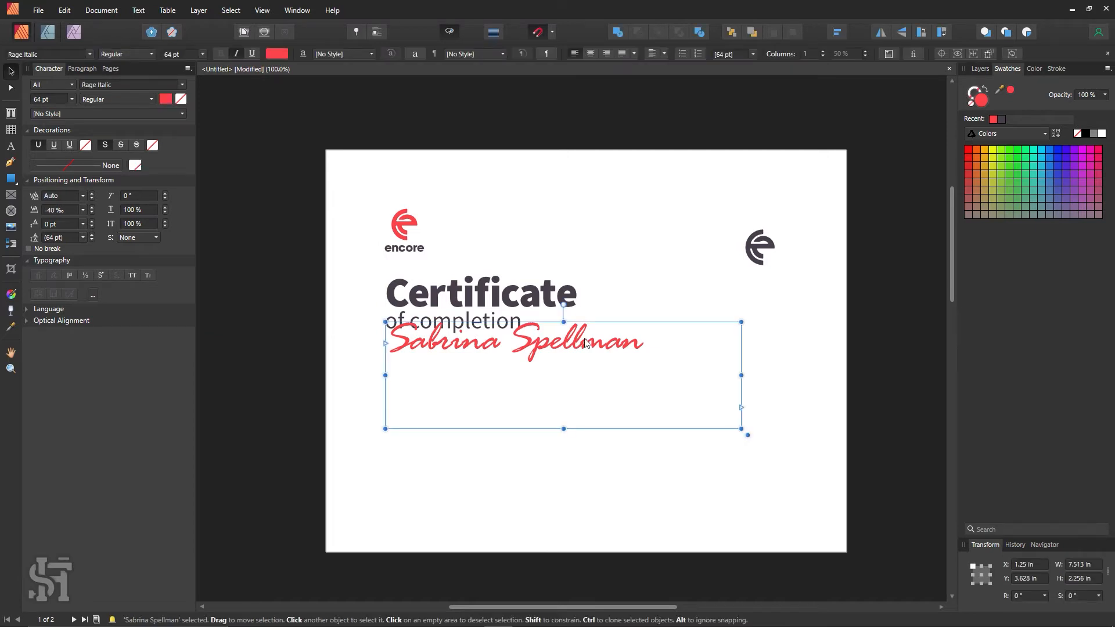
left_click_drag(582, 359, 579, 380)
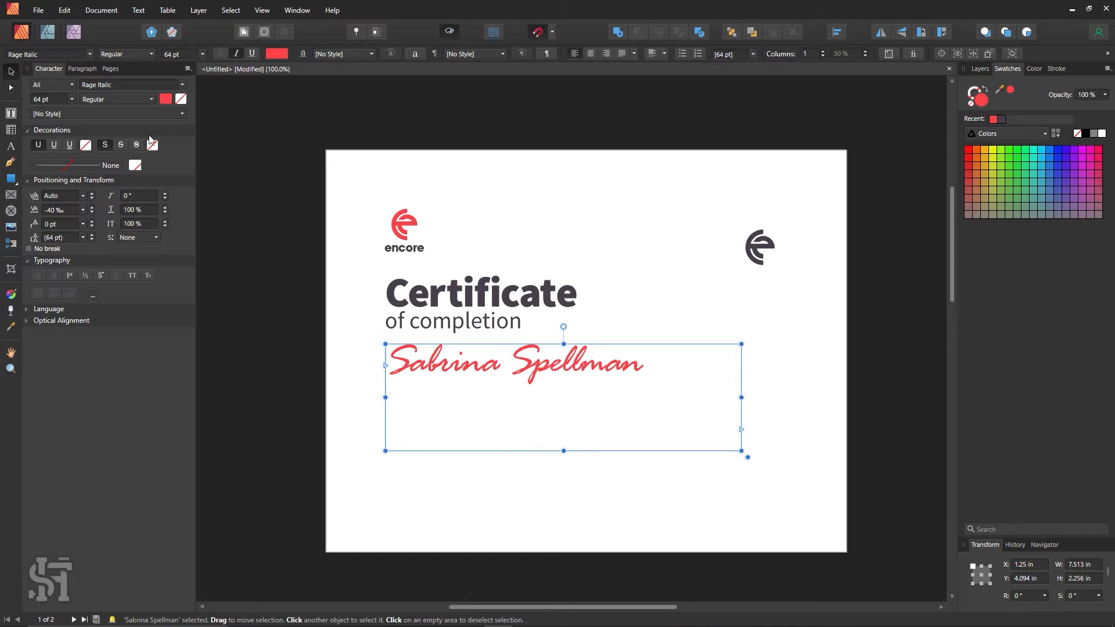
- Change the recipient's name to the Playfair Display font in upright Regular style
left_click(66, 53)
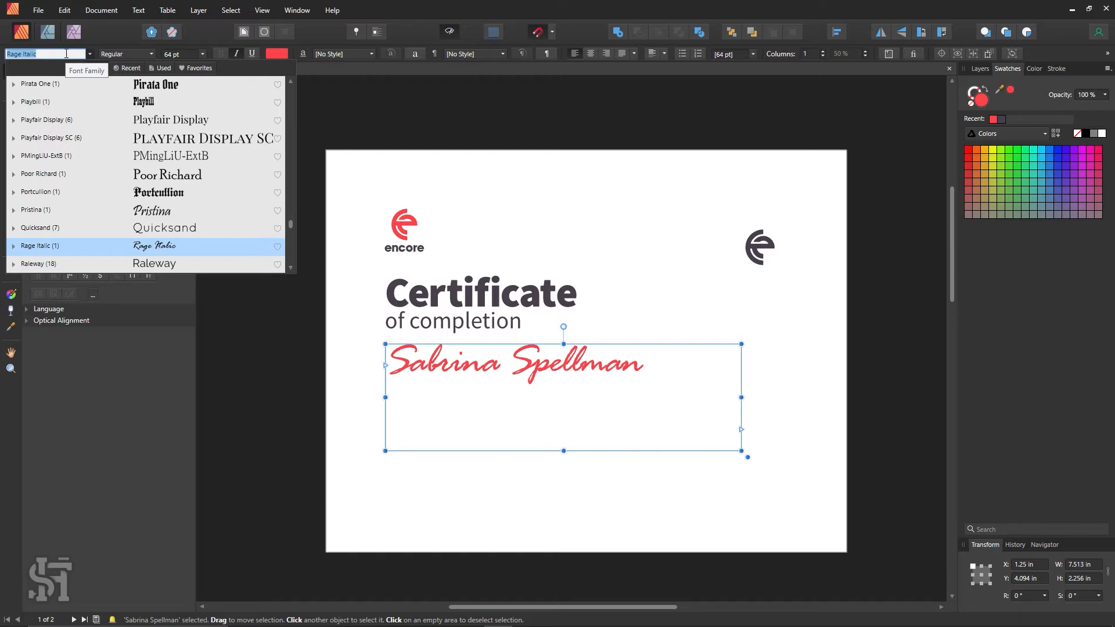
left_click(90, 121)
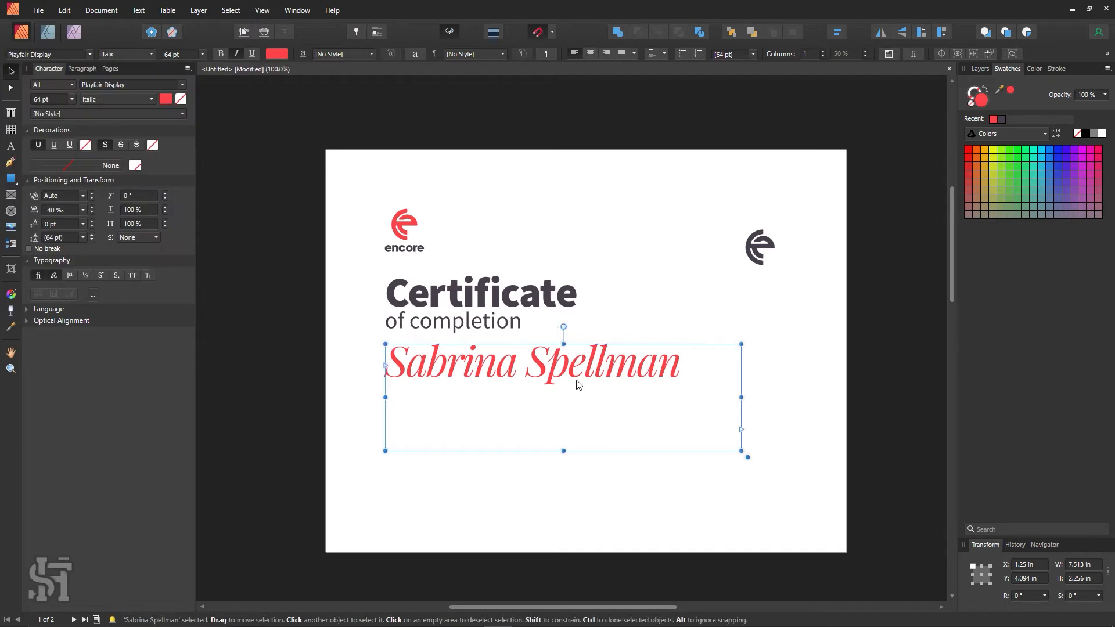
left_click(238, 54)
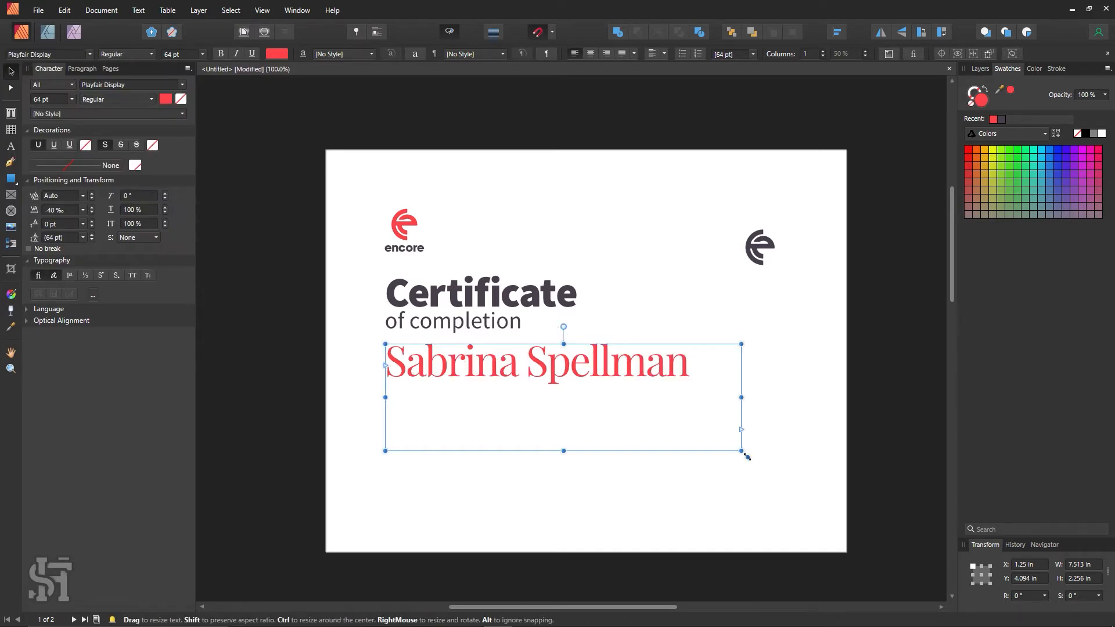
- Scale the recipient's name frame down to about 6.22 by 1.87 in and set its text to 48 pt
left_click_drag(747, 457, 685, 453)
left_click(202, 54)
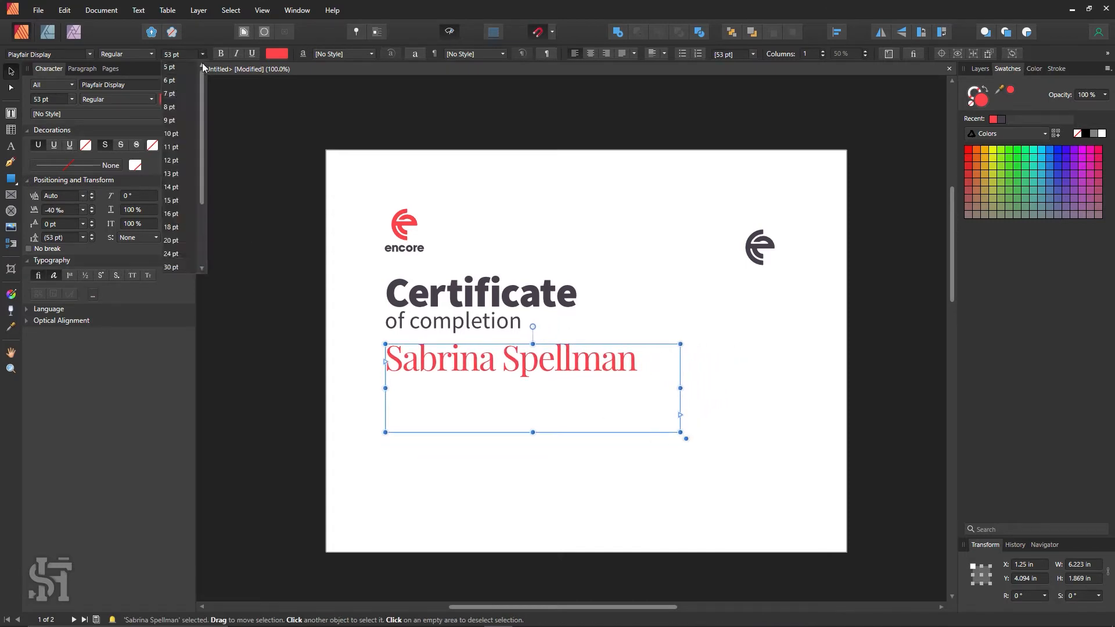
scroll(191, 256, "down", 3)
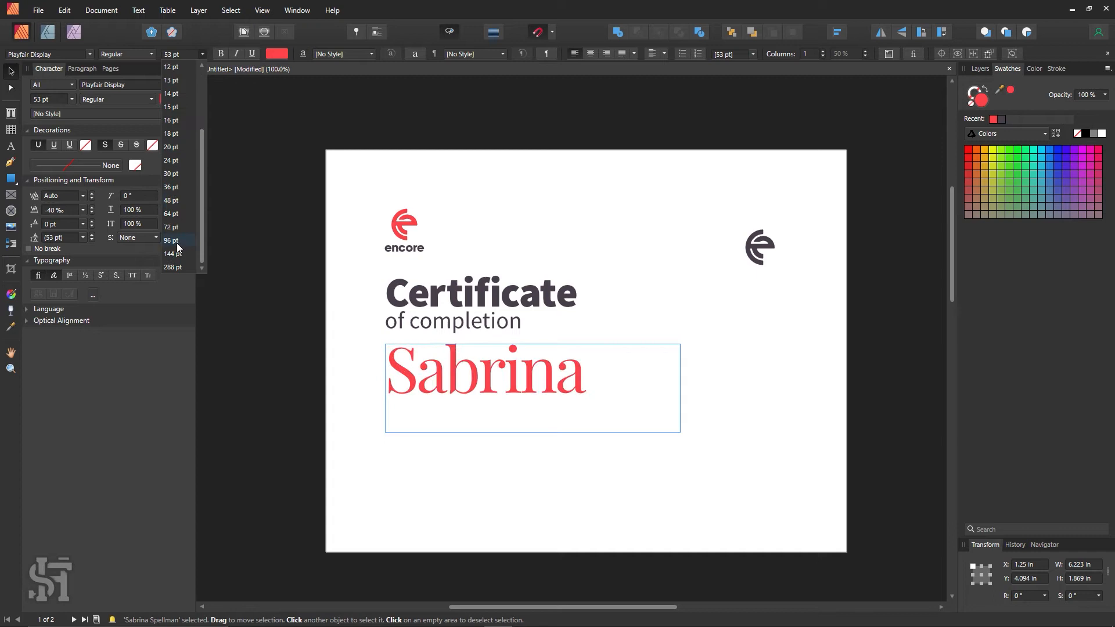
left_click(172, 200)
left_click(333, 353)
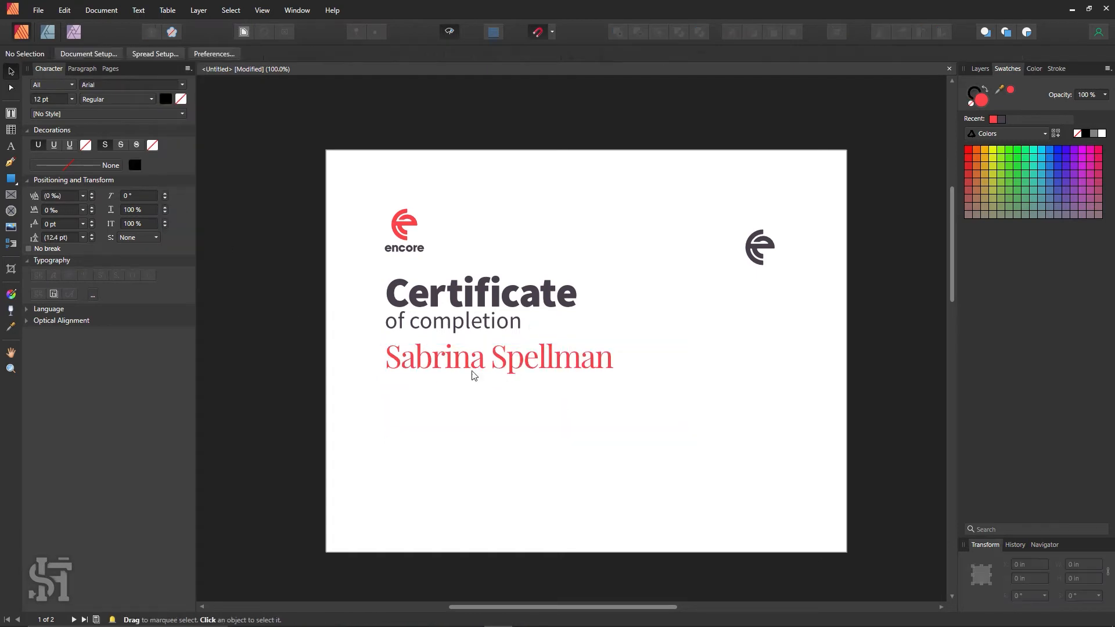
- Lower the recipient's name frame to about Y 4.46 in, scale it to about 6.84 by 2.05 in, and set its text to 64 pt
left_click(535, 372)
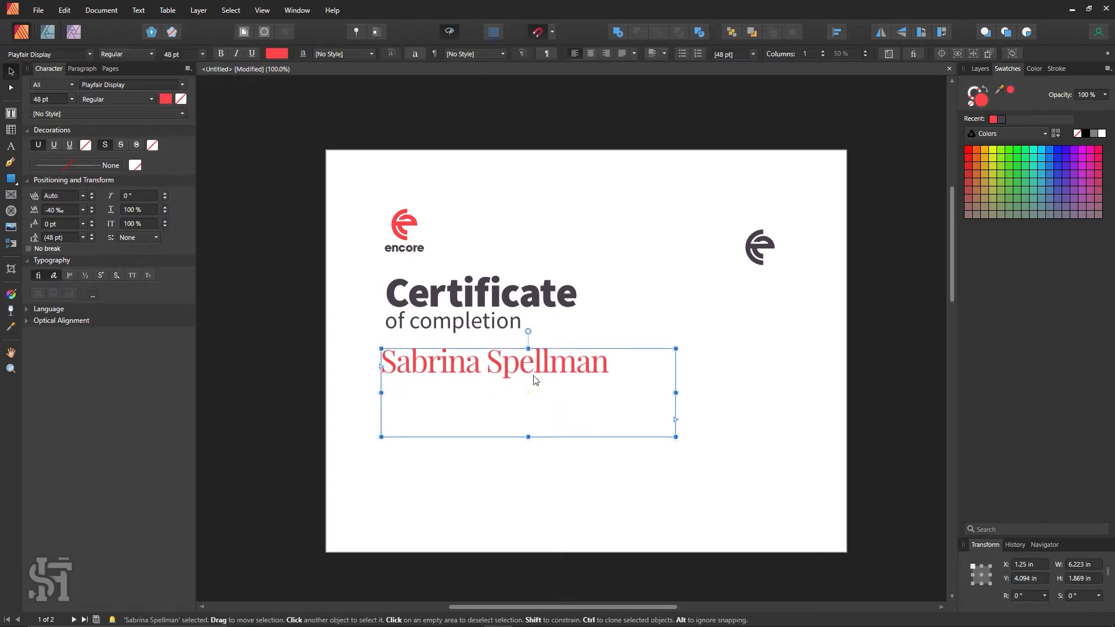
left_click_drag(687, 458, 714, 465)
left_click(203, 53)
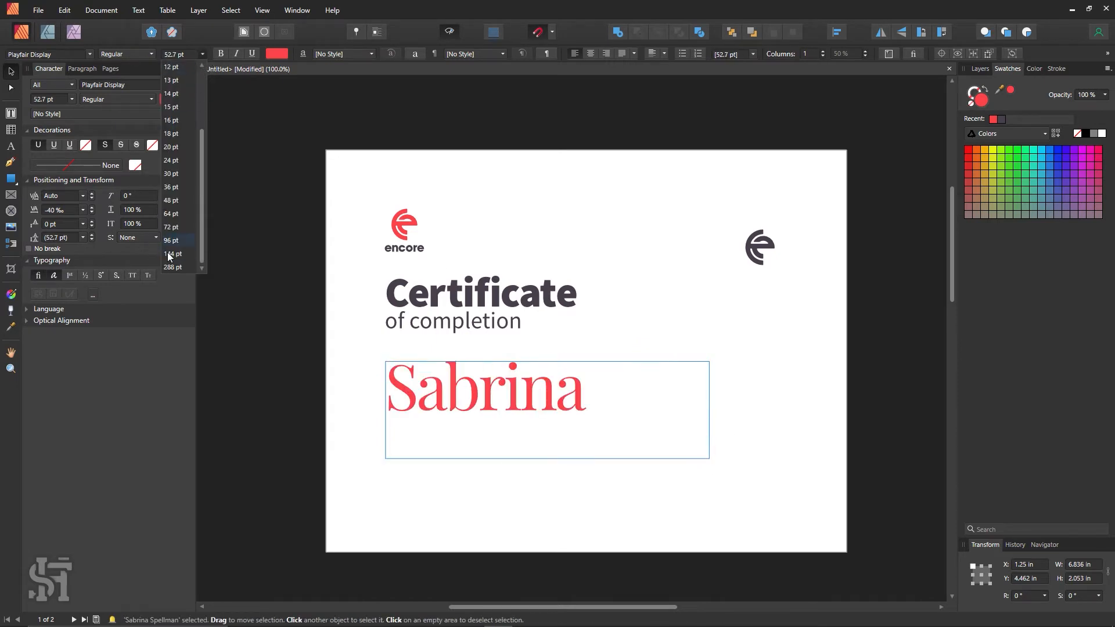
left_click(183, 212)
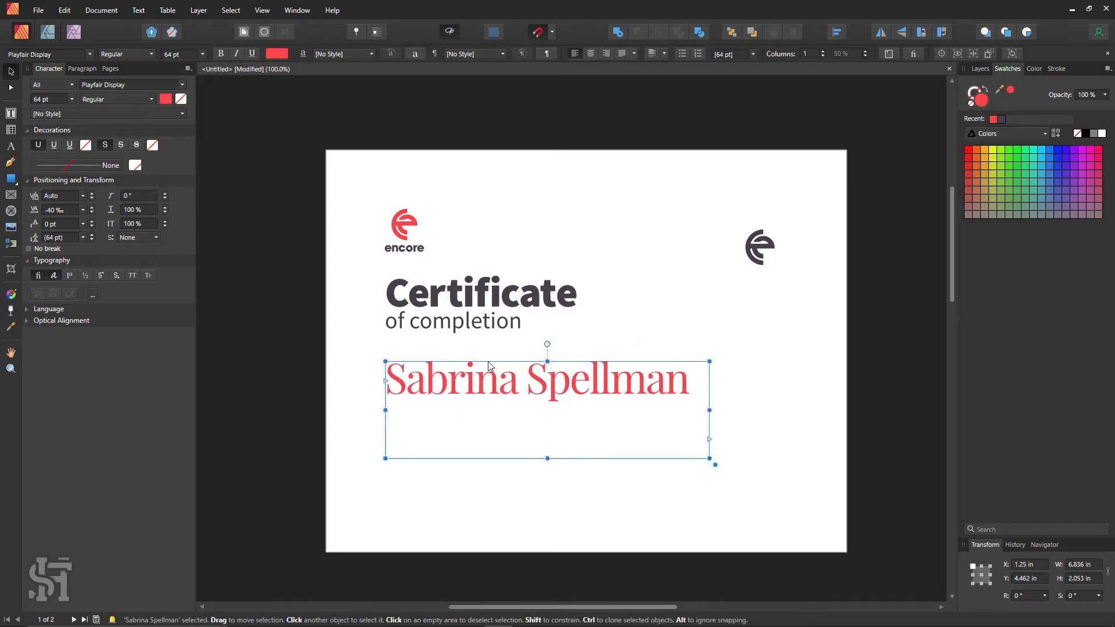
left_click(718, 338)
left_click(513, 324)
key("t")
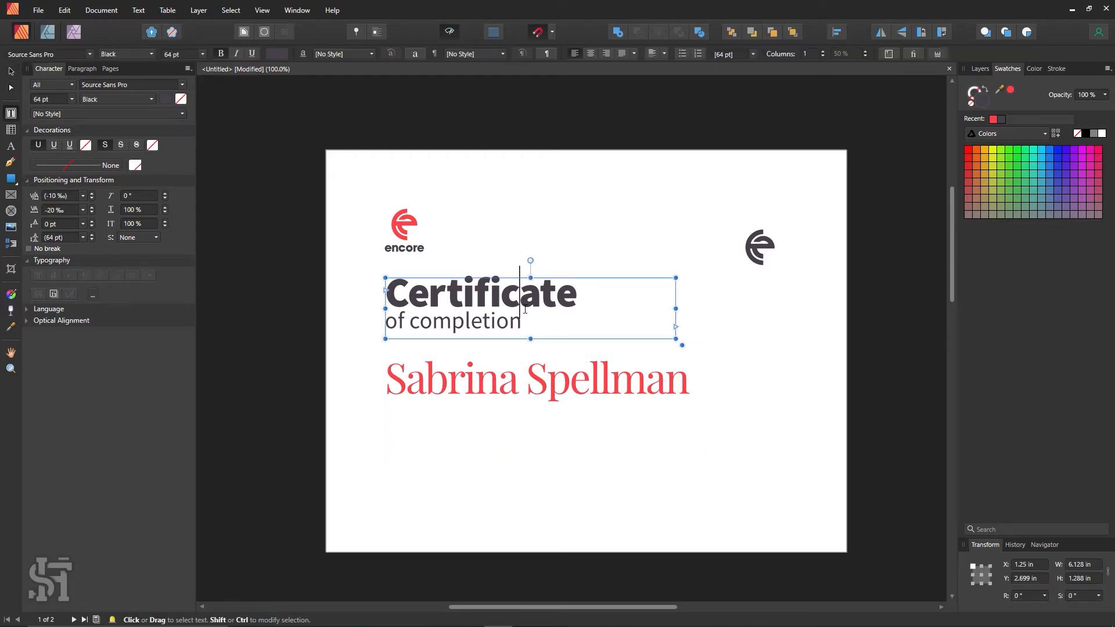
left_click(10, 70)
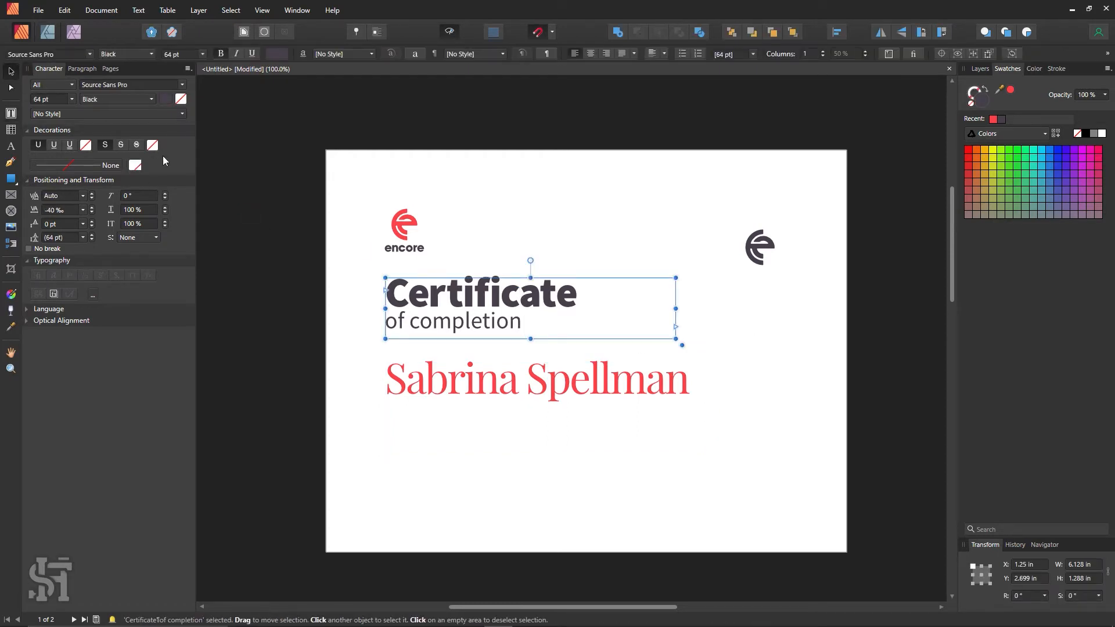
left_click(247, 195)
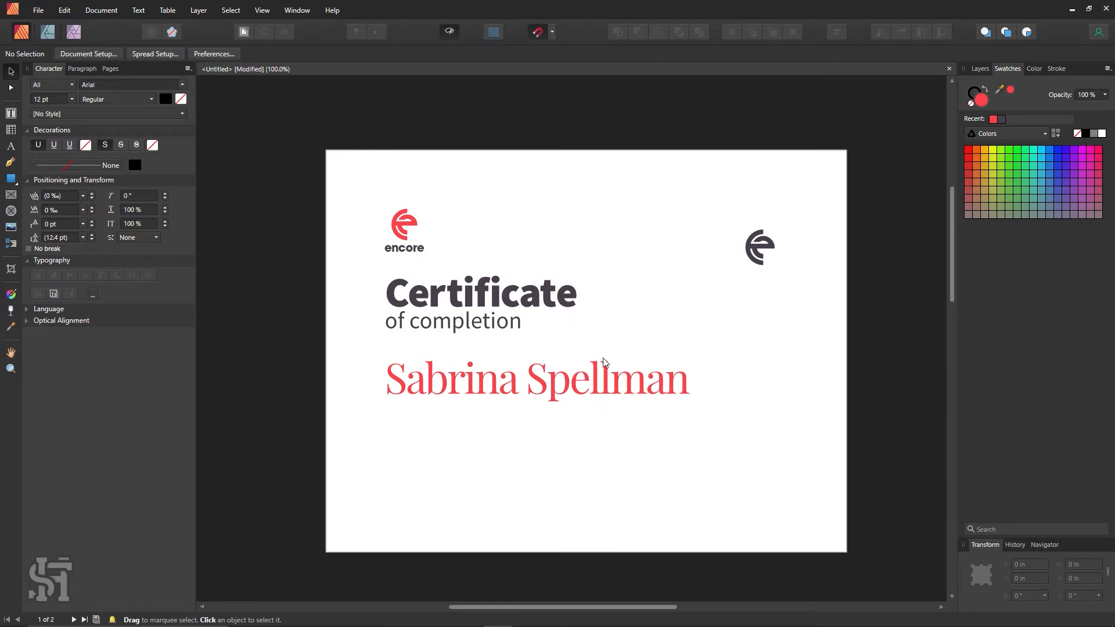
- Set the recipient's name to 48 pt and move its frame up to about X 1.25 in, Y 4.22 in
left_click(632, 396)
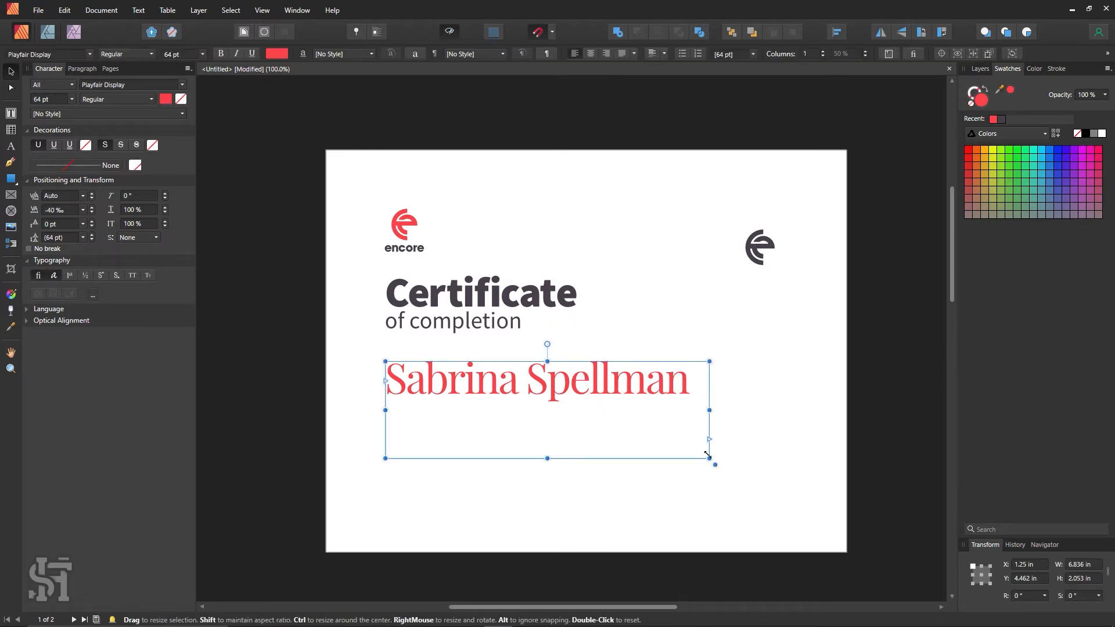
left_click(202, 54)
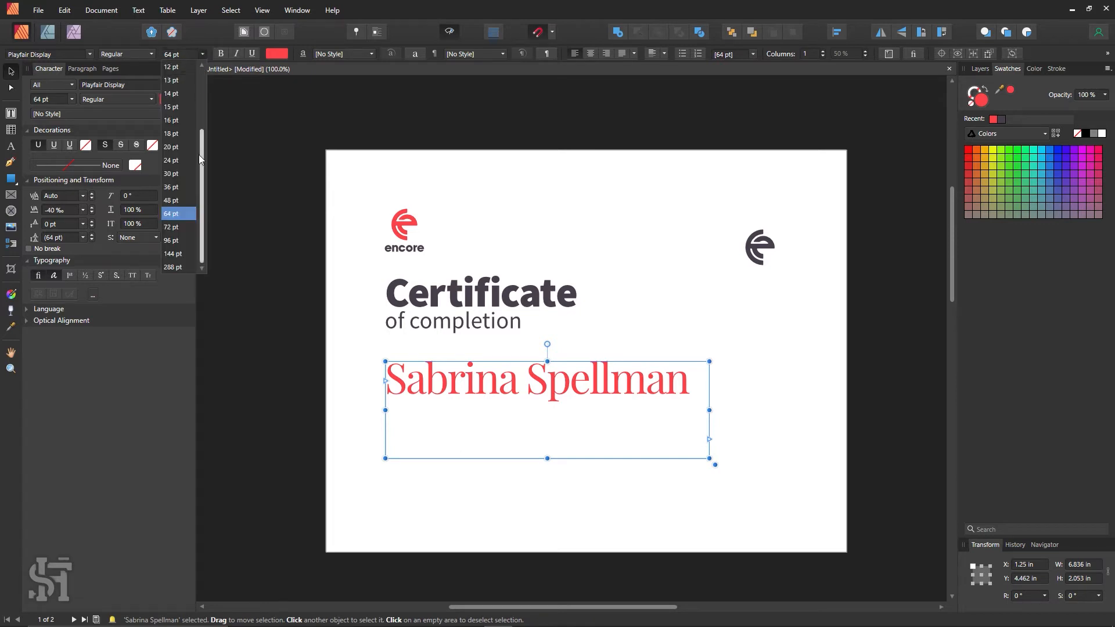
left_click(181, 200)
left_click_drag(518, 389, 511, 375)
left_click(569, 201)
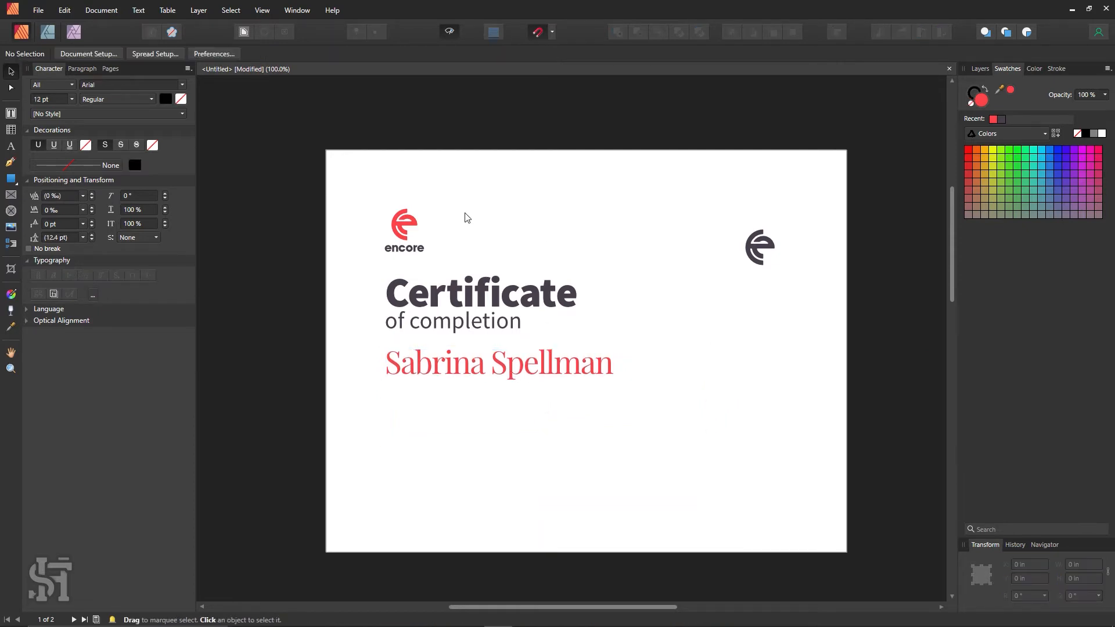
- Shrink the recipient's name frame to about 6.40 by 0.78 in and lower it slightly beneath "of completion"
left_click(497, 374)
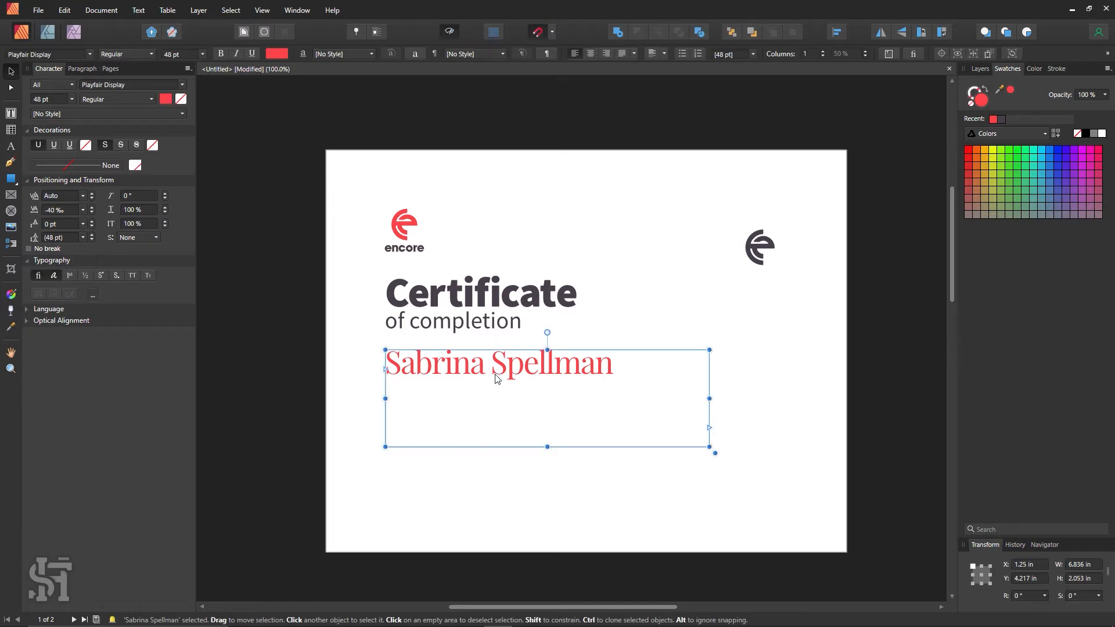
left_click_drag(713, 455, 689, 400)
left_click(506, 455)
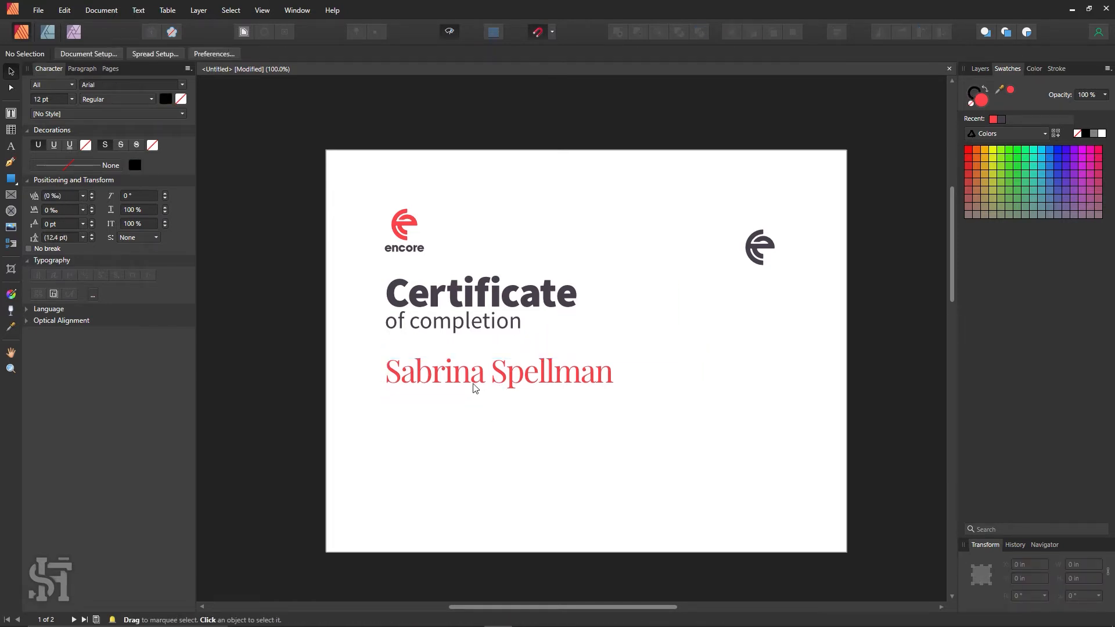
- Duplicate the certificate title frame below the recipient's name at about Y 5.78 in and replace its text with "HAS SUCCESFULLY"
left_click_drag(475, 309, 476, 454)
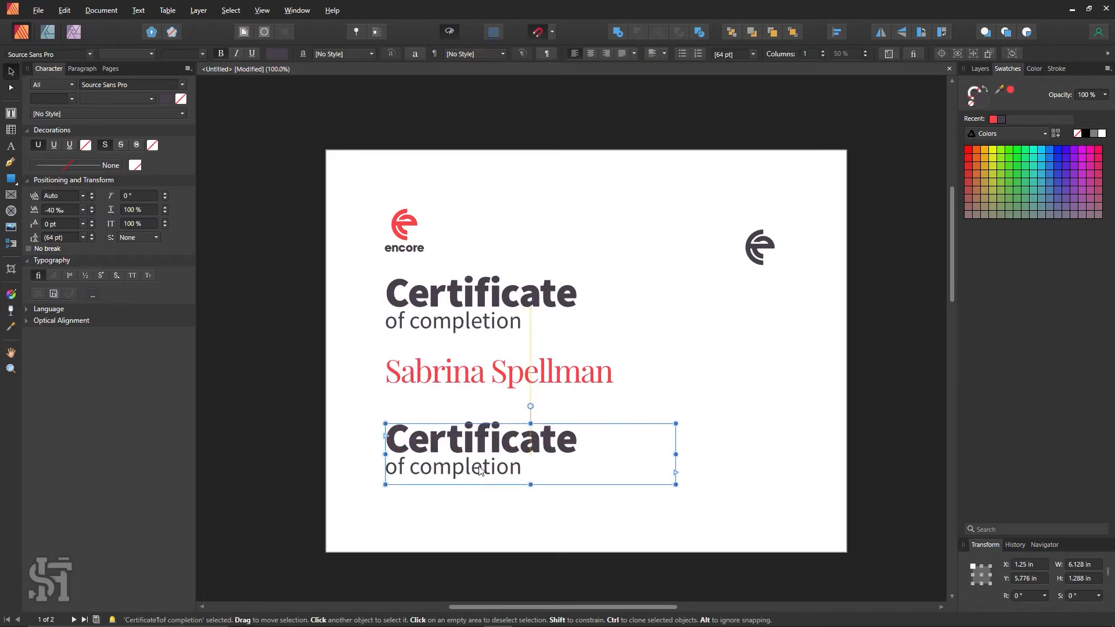
double_click(475, 455)
left_click_drag(583, 445, 384, 444)
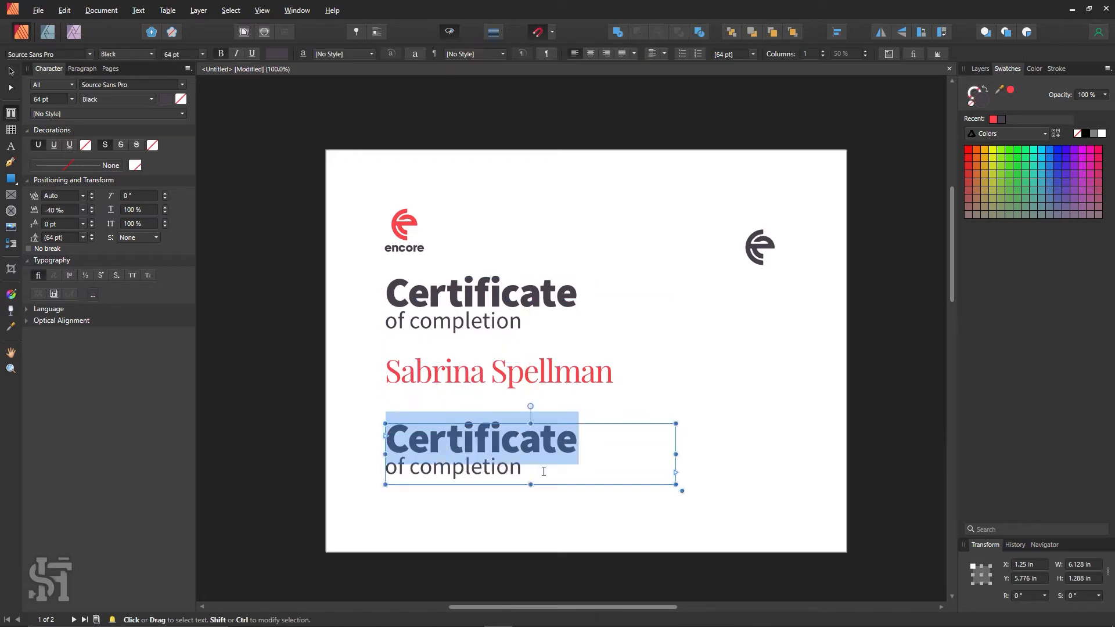
key("ctrl+a")
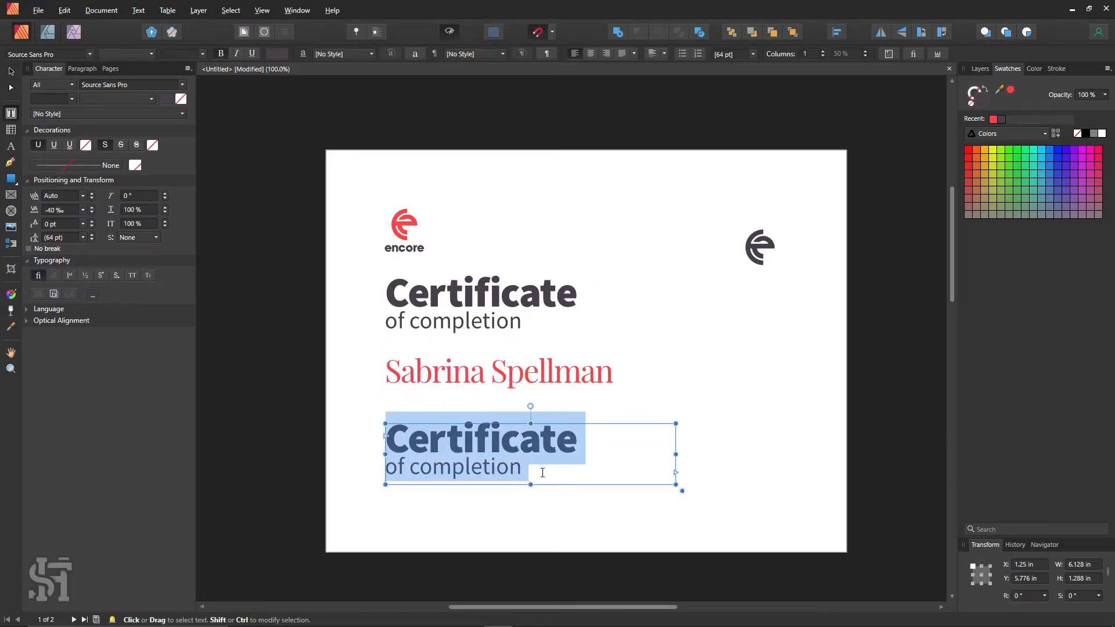
type("HAS SU")
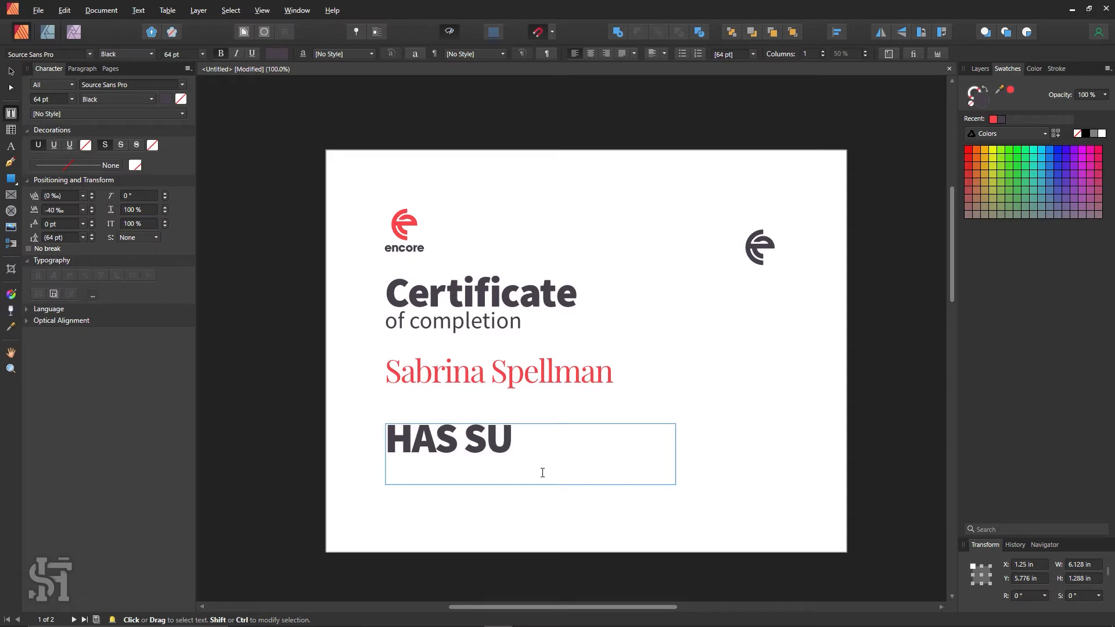
type("CCE")
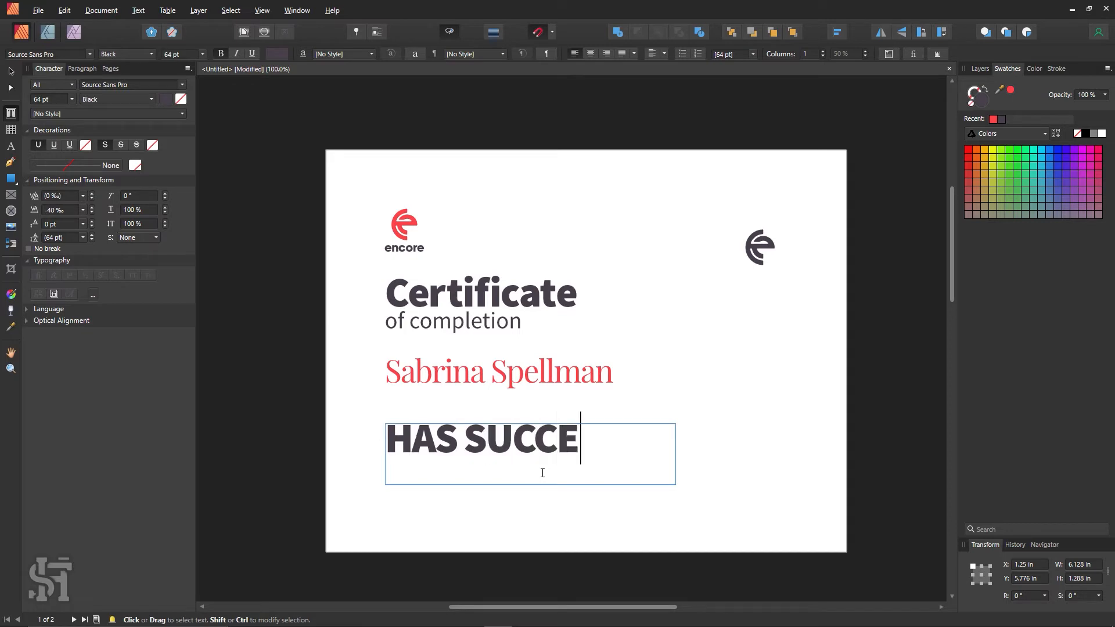
type("SF")
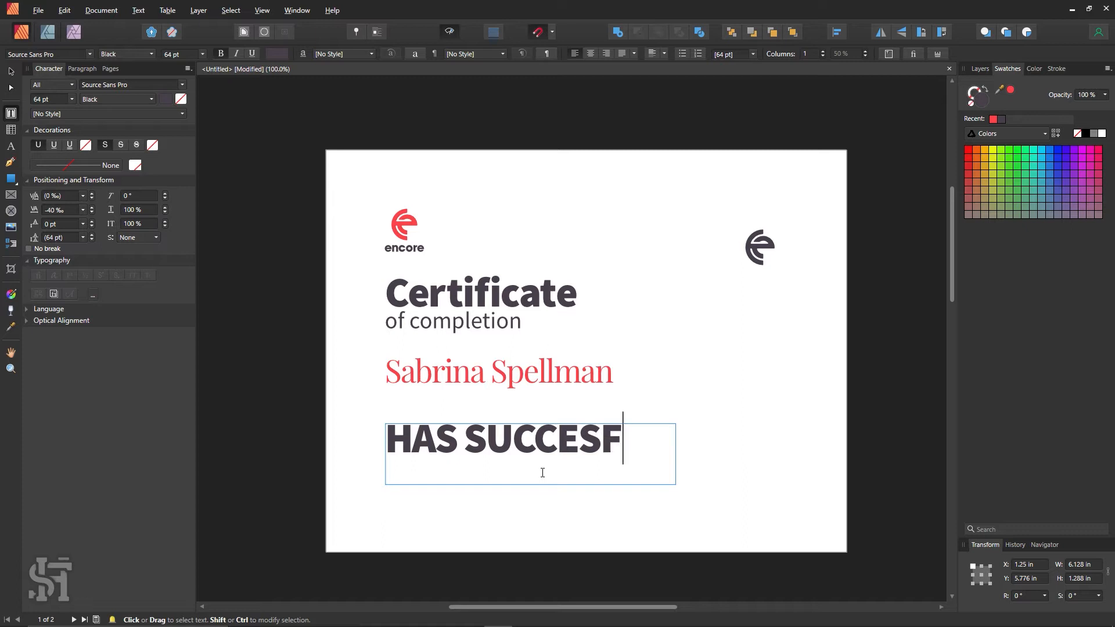
type("ULLY")
- Set all of the "HAS SUCCESFULLY" text to 14 pt in the Source Sans Pro Bold style
key("ctrl+a")
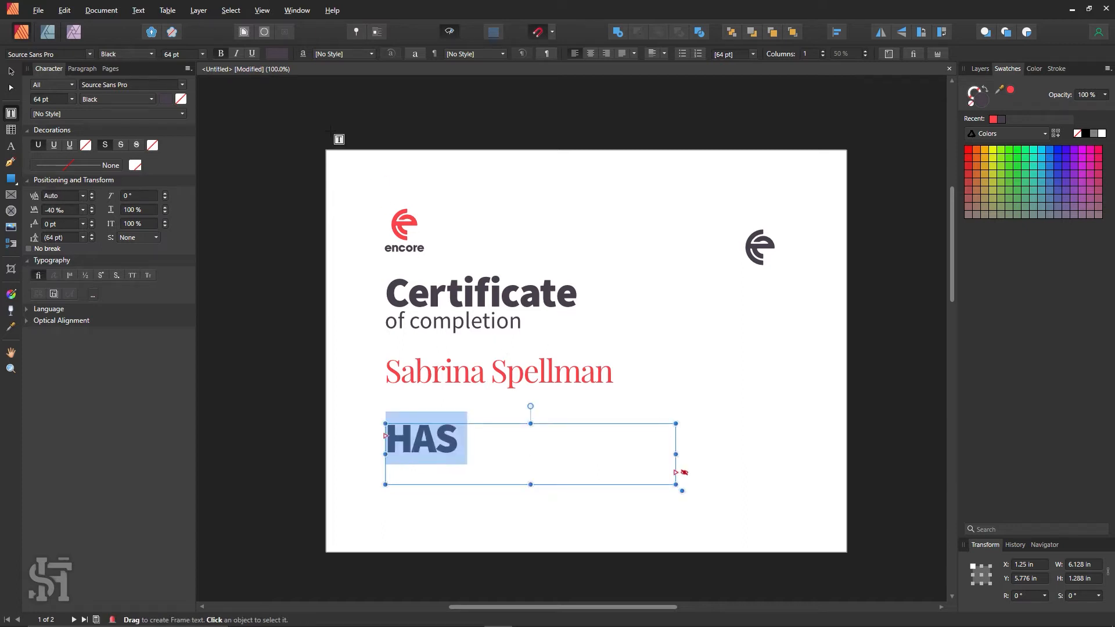
left_click(220, 53)
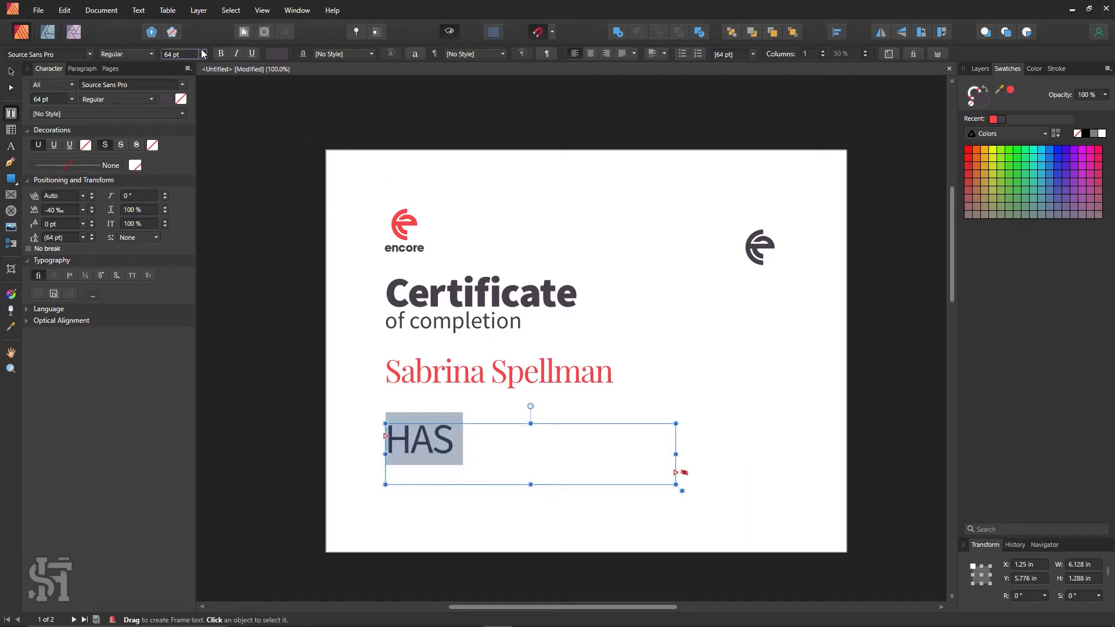
left_click(203, 53)
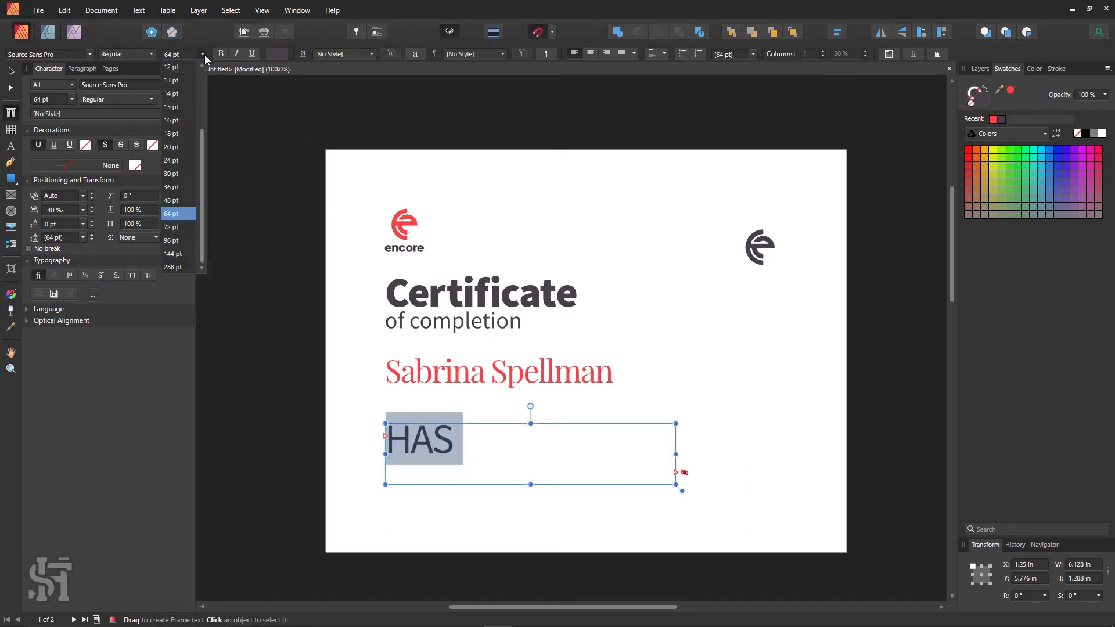
left_click(185, 93)
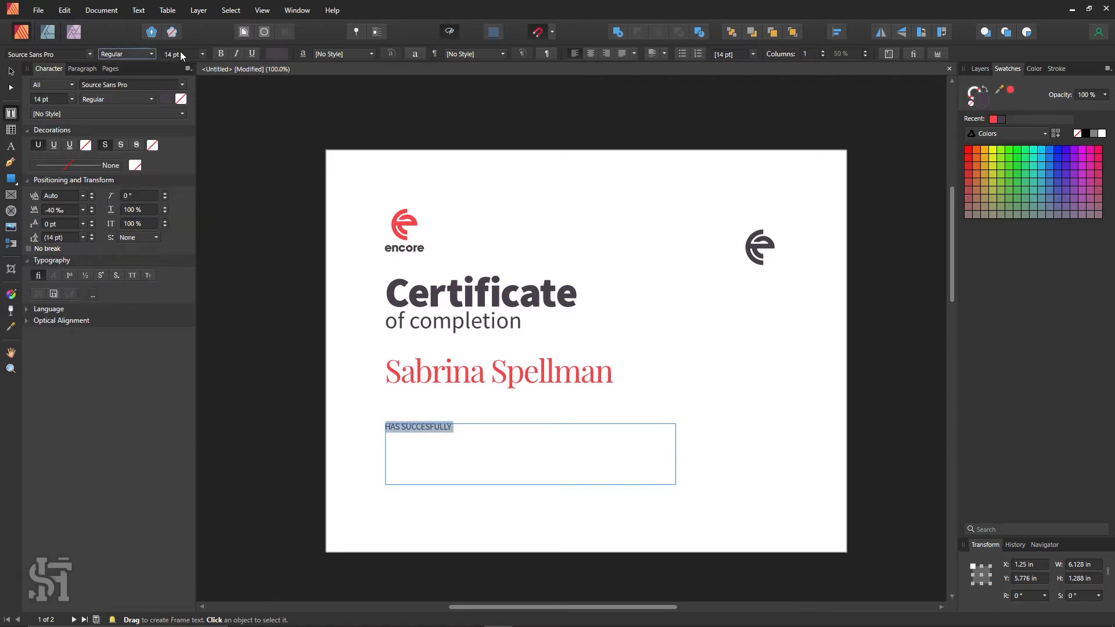
left_click(150, 54)
left_click(129, 172)
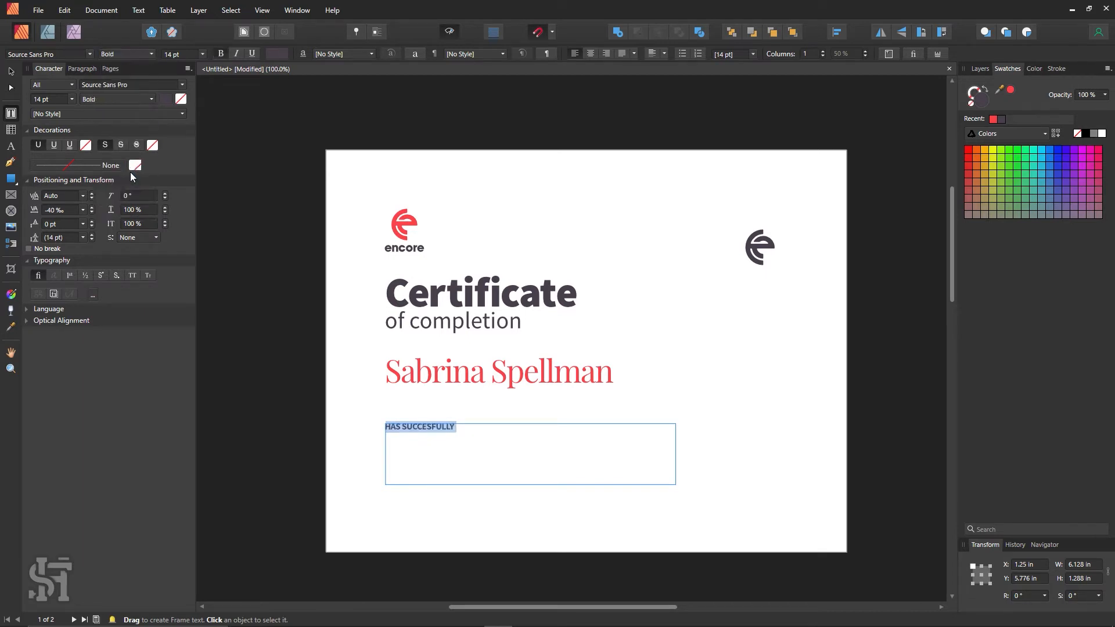
- Set the tracking of "HAS SUCCESFULLY" to 0 ‰ and shrink its frame to about 4.79 by 0.70 in
left_click(483, 433)
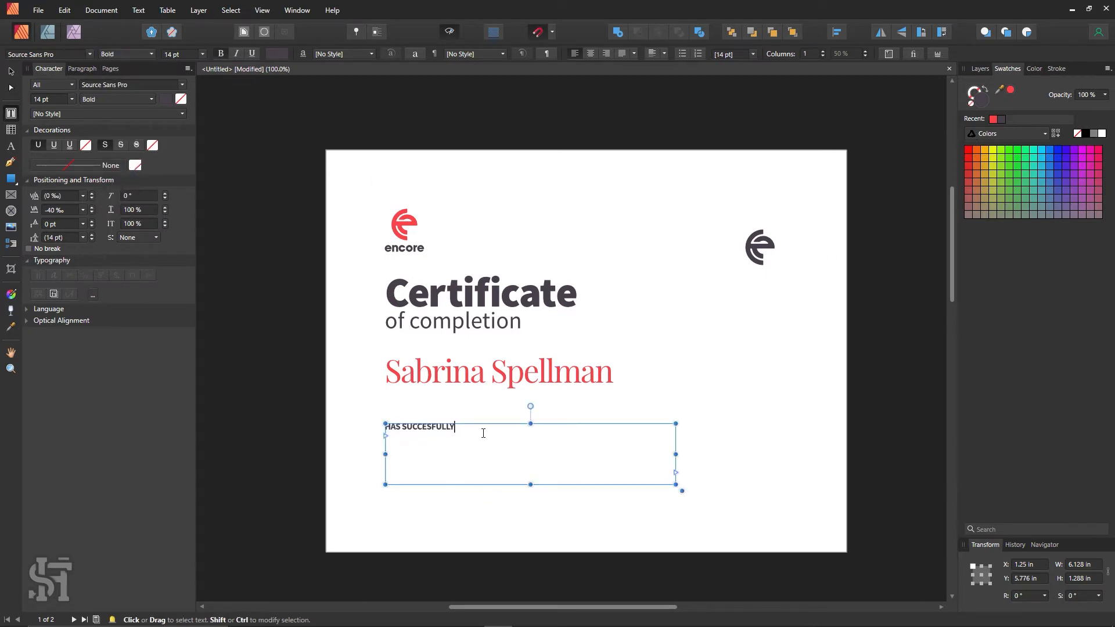
left_click_drag(483, 432, 360, 429)
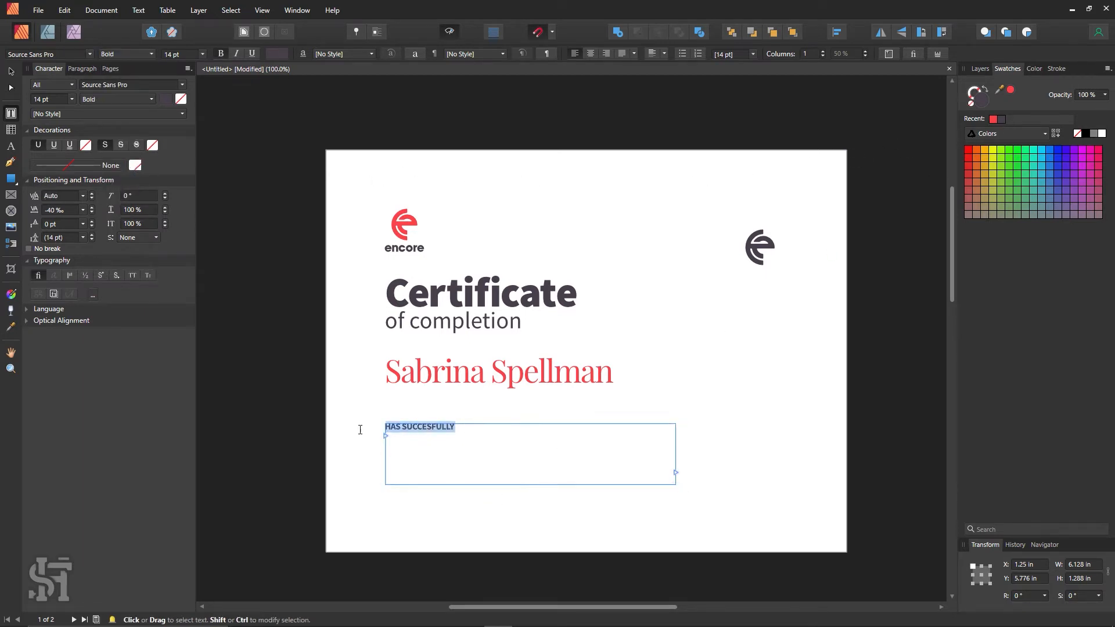
left_click(83, 211)
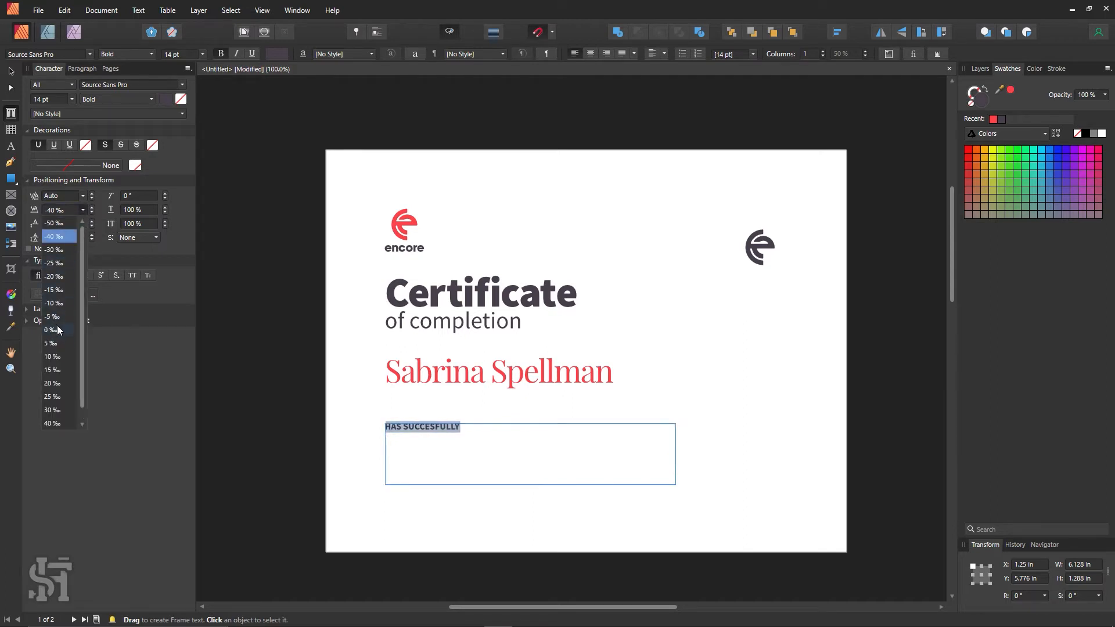
left_click(58, 330)
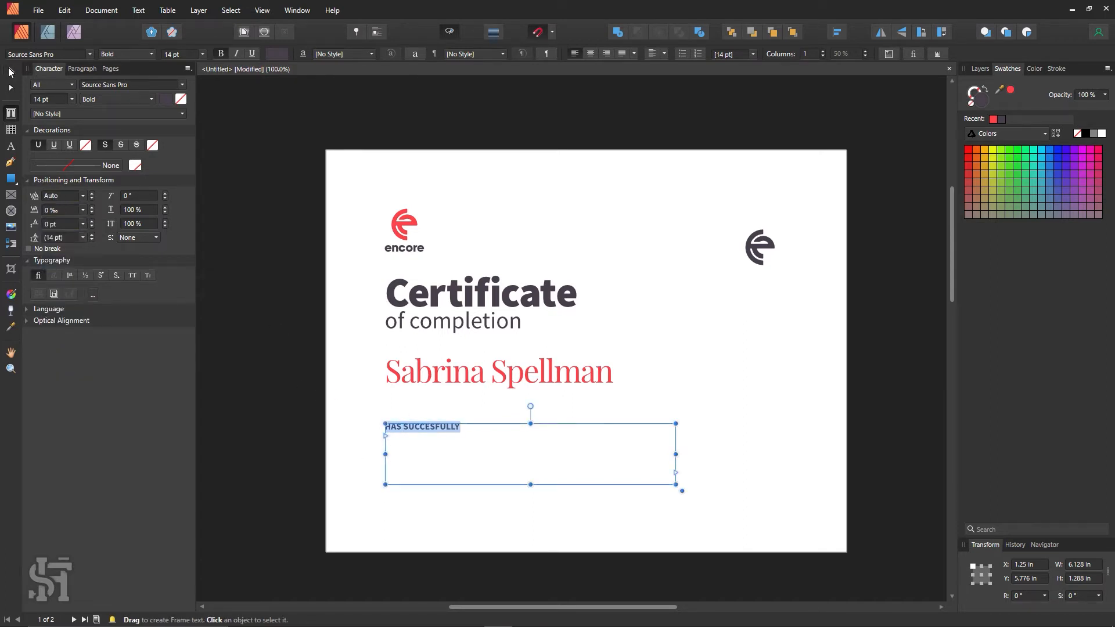
left_click(11, 72)
left_click(256, 191)
left_click(434, 432)
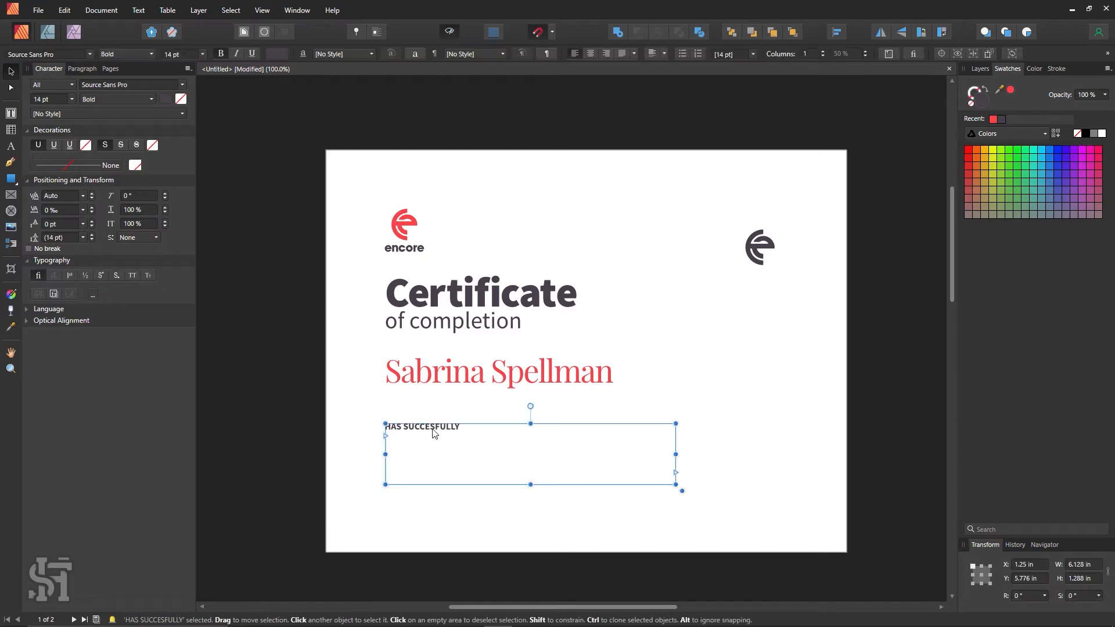
left_click_drag(674, 486, 612, 457)
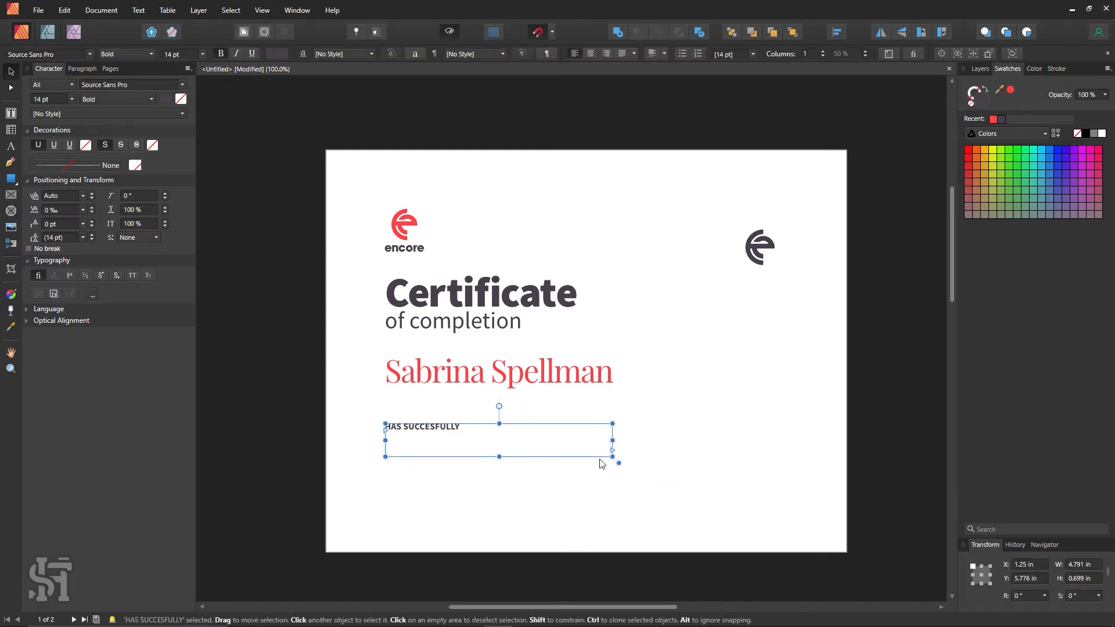
- Correct the spelling and extend the line so it reads "HAS SUCCESSFULLY COMPLETED"
double_click(486, 432)
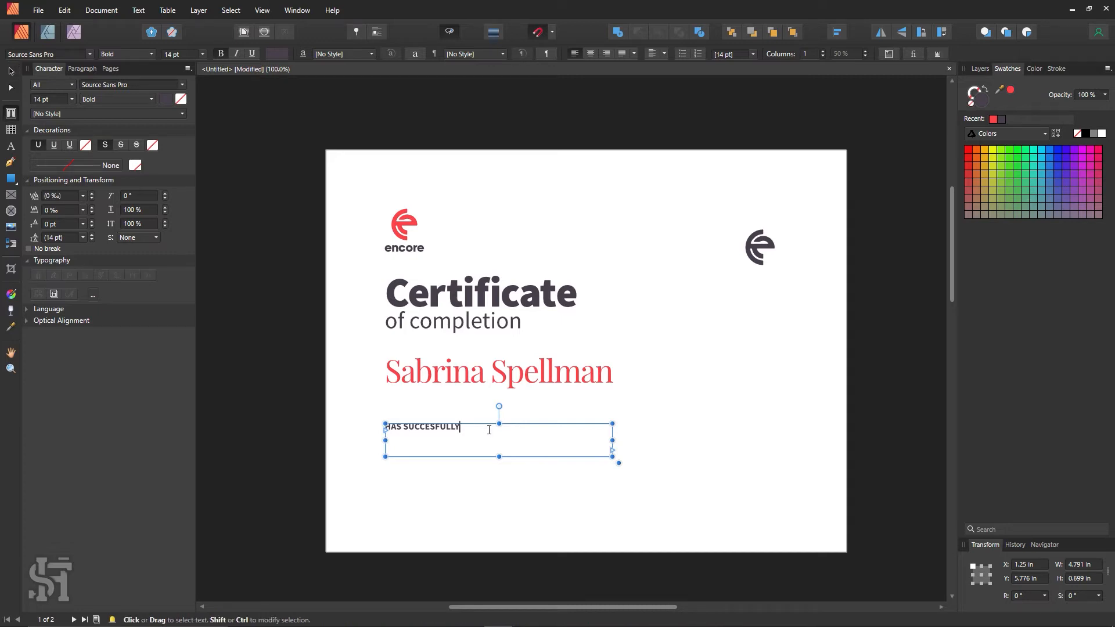
type("COMPLETED")
left_click(437, 431)
type("s")
key("BackSpace")
type("S")
key("BackSpace")
key("Escape")
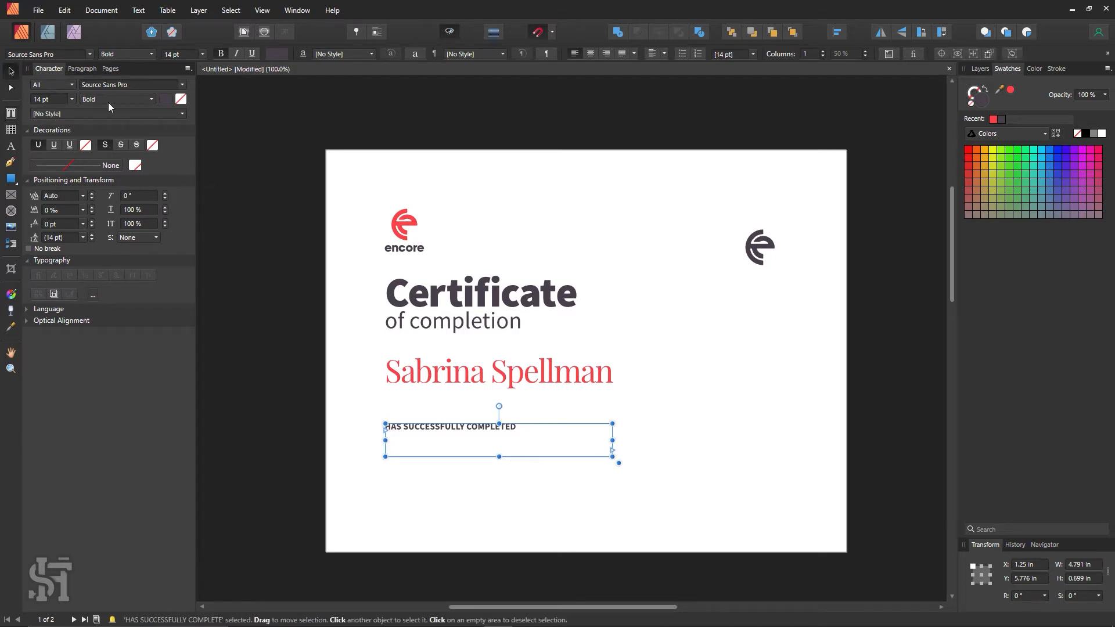
- Resize the "HAS SUCCESSFULLY COMPLETED" frame to about 4.89 by 0.27 in so it fits the single line
left_click(262, 118)
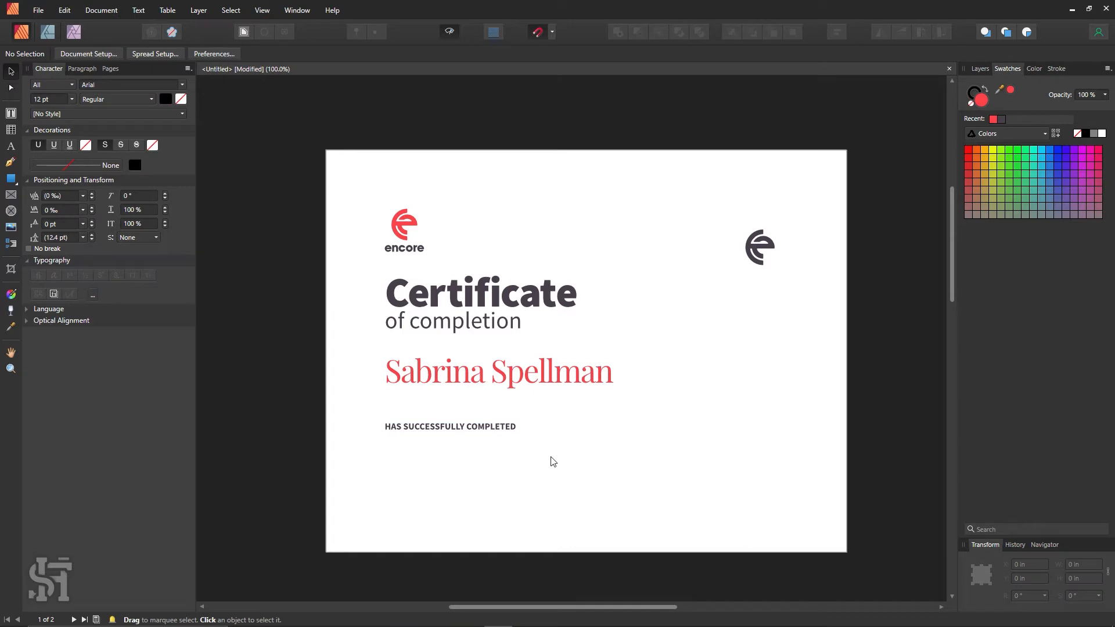
left_click(512, 427)
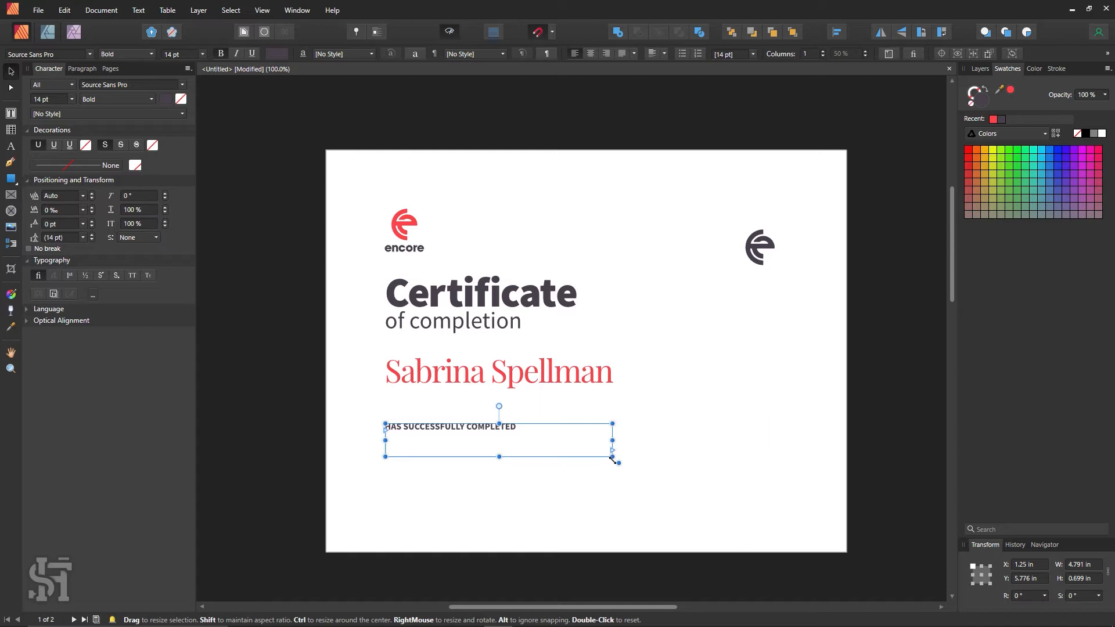
left_click_drag(612, 458, 616, 437)
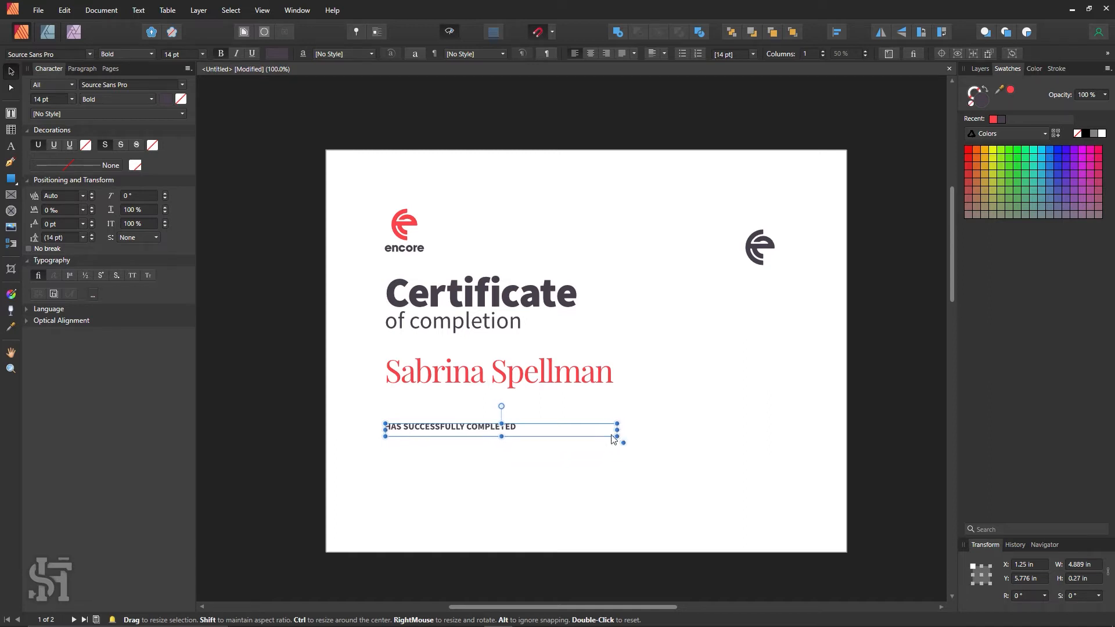
- Duplicate the recipient's name frame directly below "HAS SUCCESSFULLY COMPLETED" at about Y 6.03 in and recolor it with the recent dark grey
left_click_drag(527, 388, 527, 465)
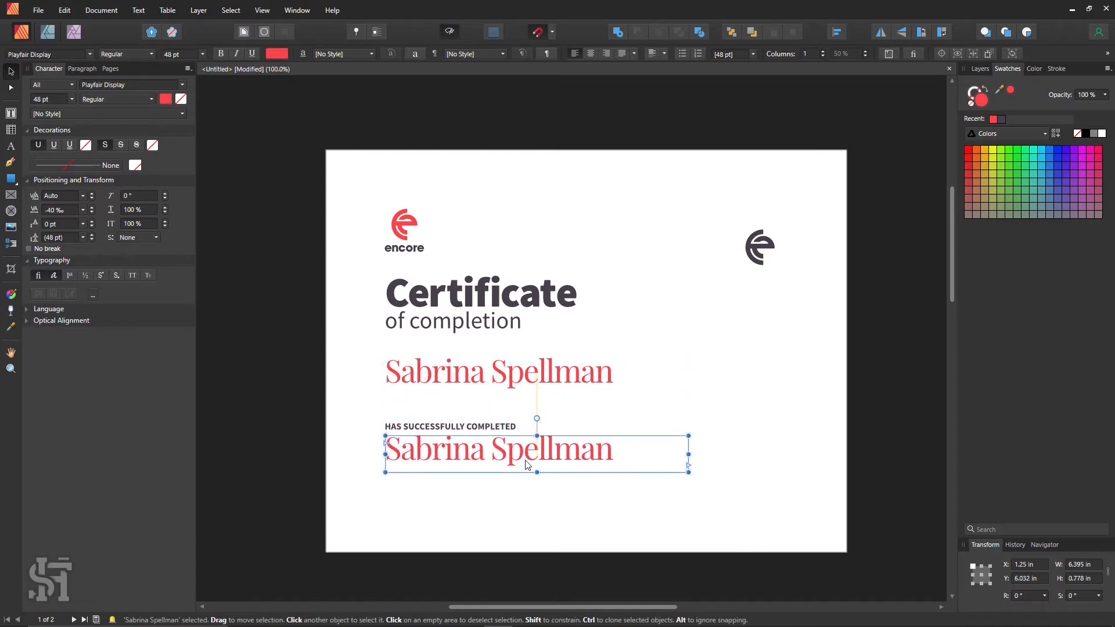
left_click(1001, 119)
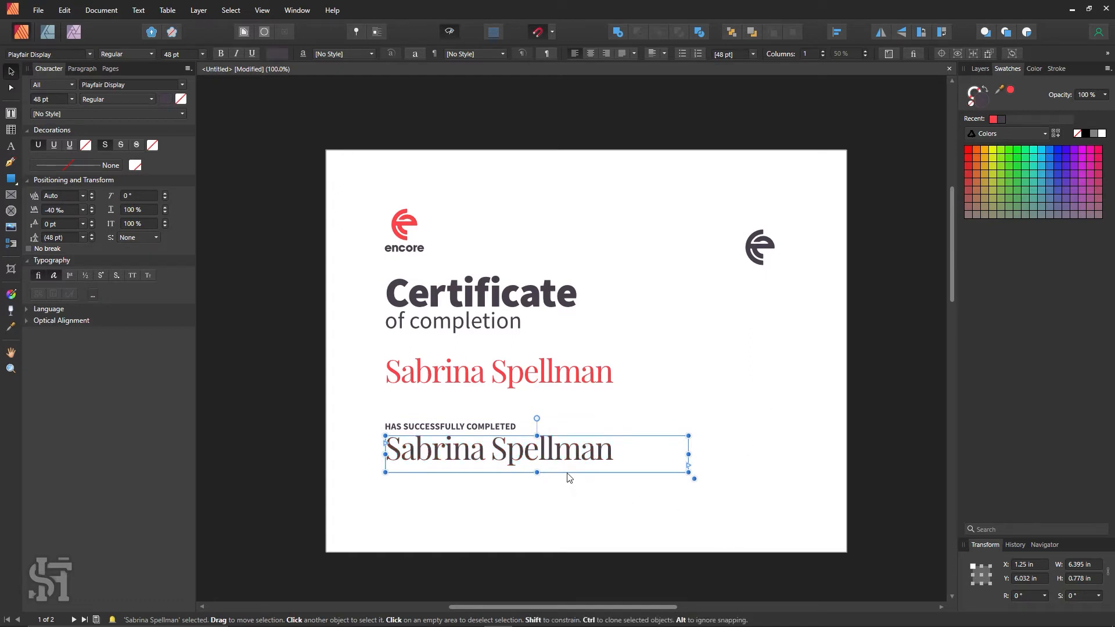
- Replace the duplicated name below "HAS SUCCESSFULLY COMPLETED" with the course title "Physiology Fundamentals"
double_click(580, 456)
left_click_drag(659, 456, 371, 460)
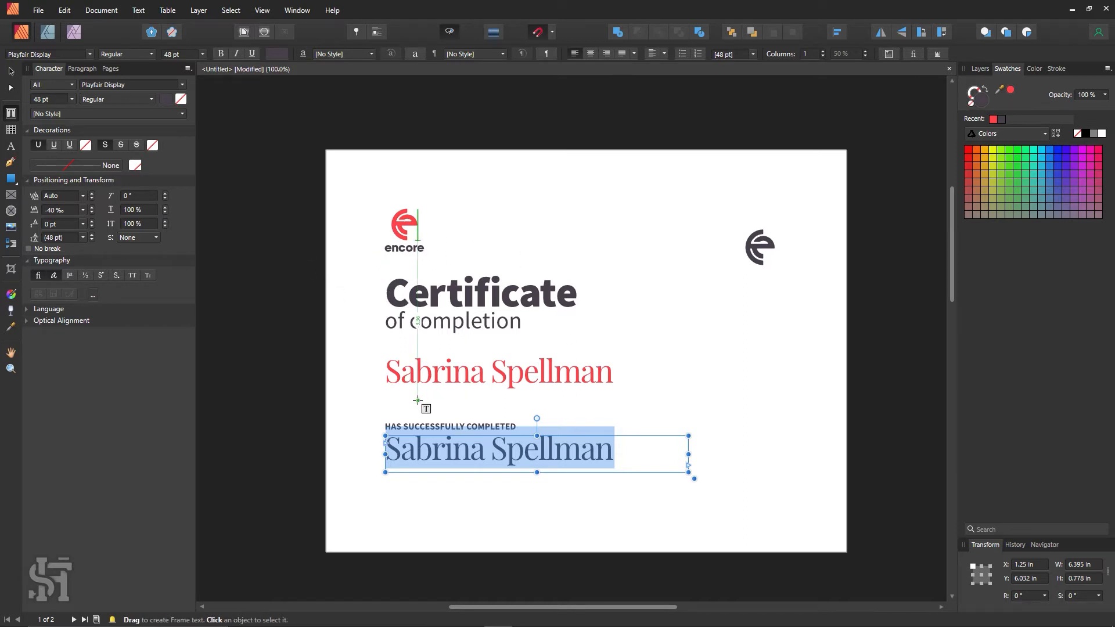
left_click(653, 451)
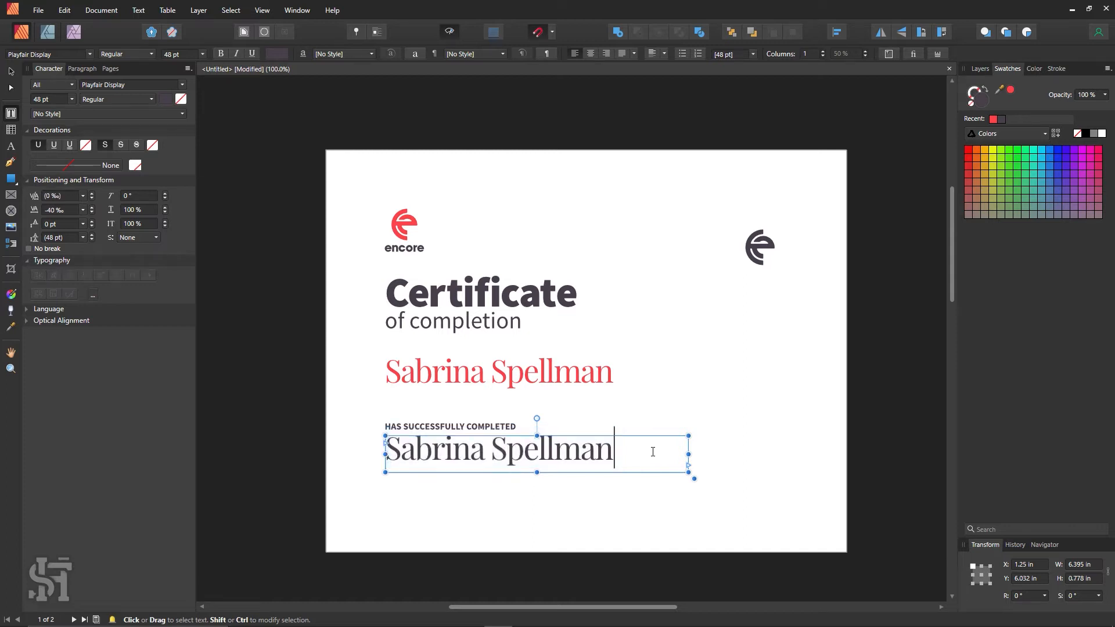
left_click_drag(652, 451, 340, 463)
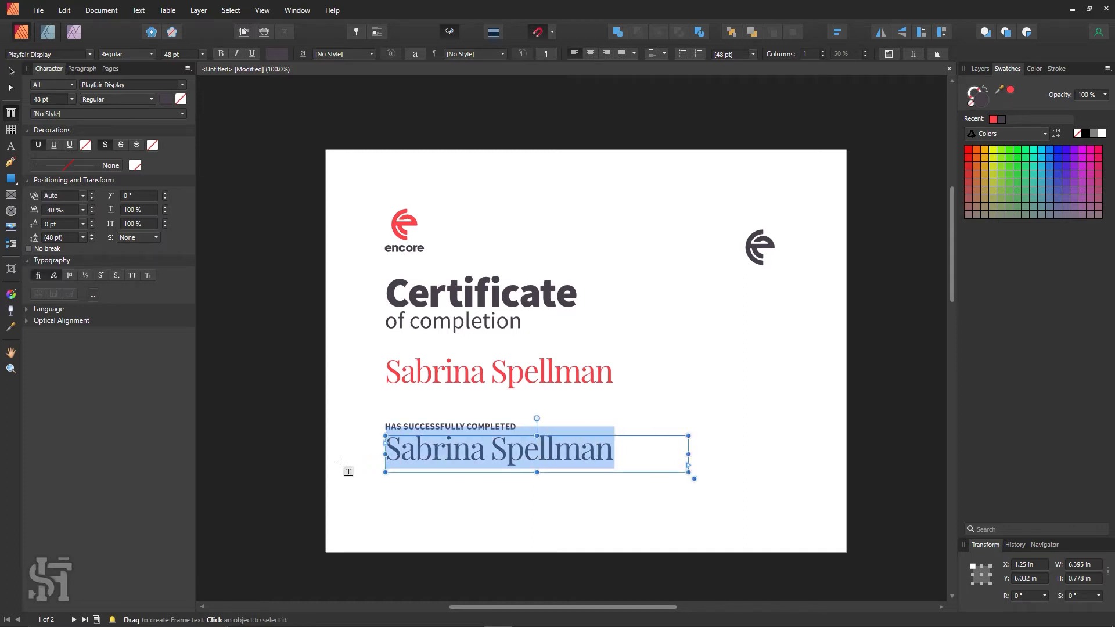
type("Phys")
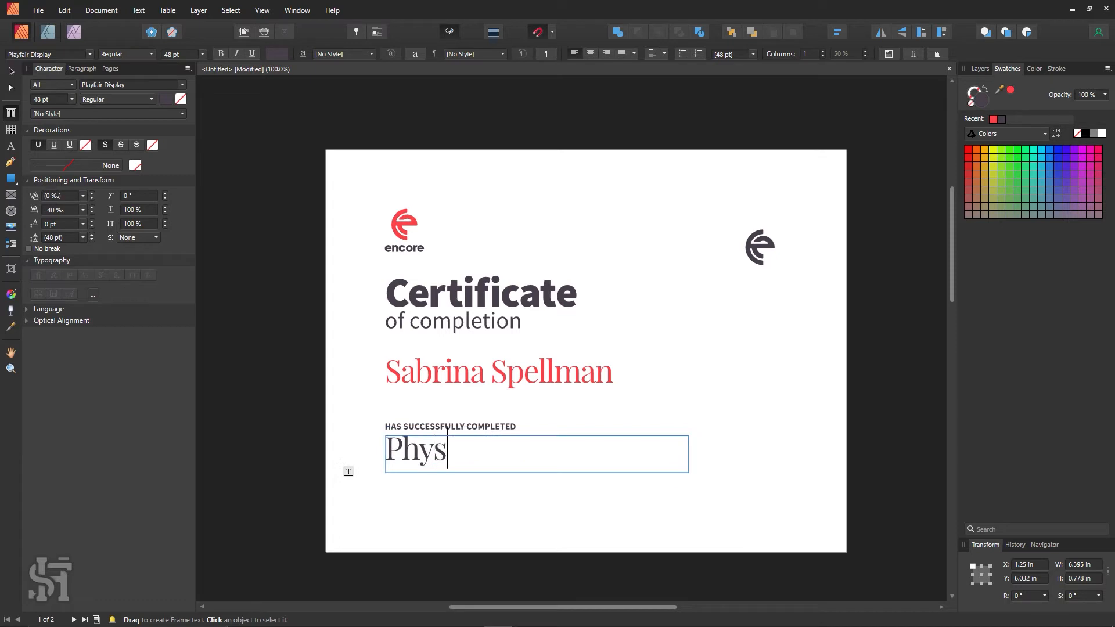
type("iology ")
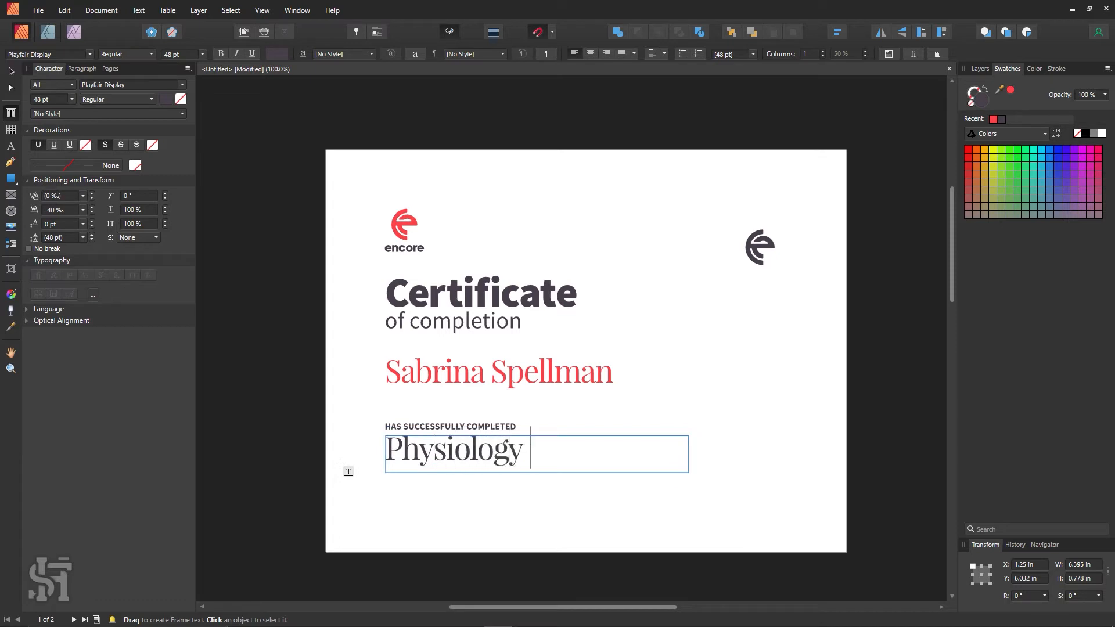
type("Fundament")
key("ctrl+z")
- Set the whole "Physiology Fundamentals" text to 36 pt and deselect its frame
key("ctrl+a")
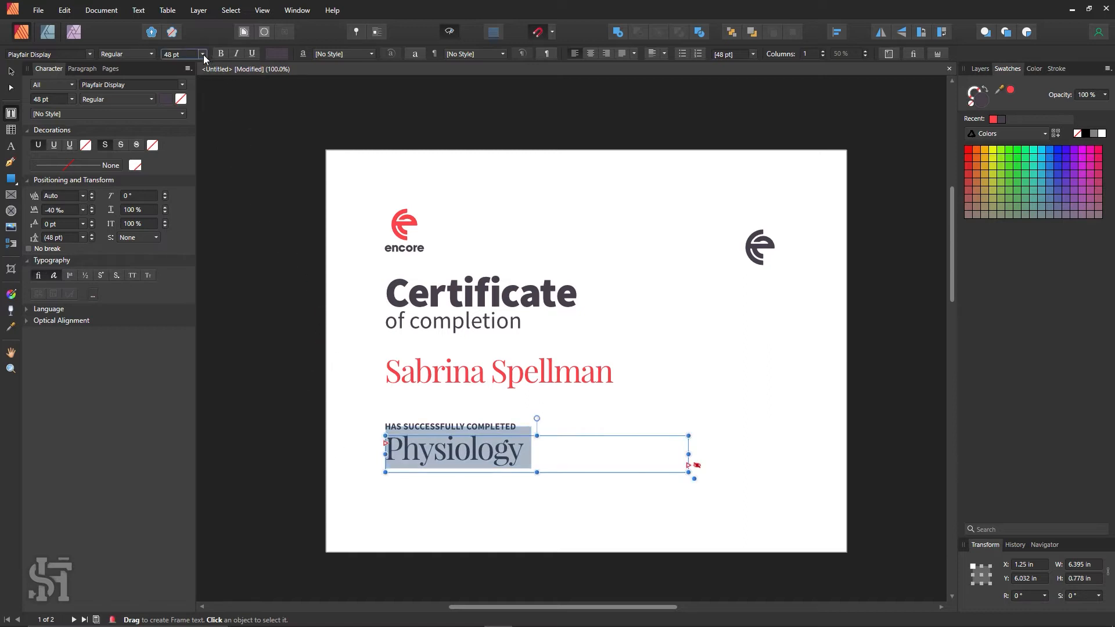
left_click(202, 54)
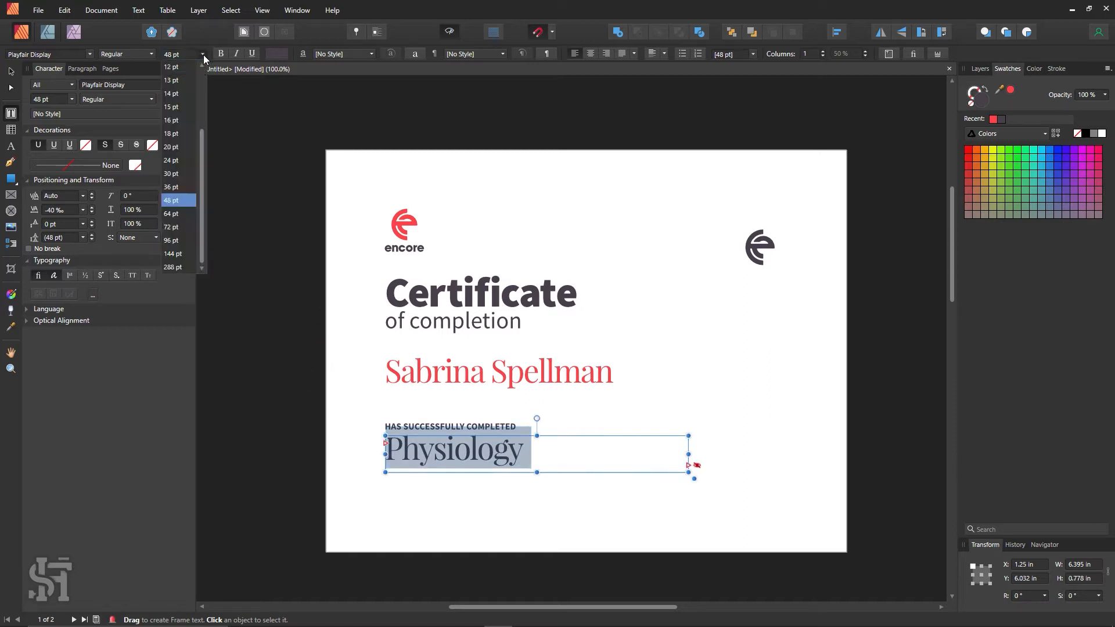
left_click(182, 186)
key("Escape")
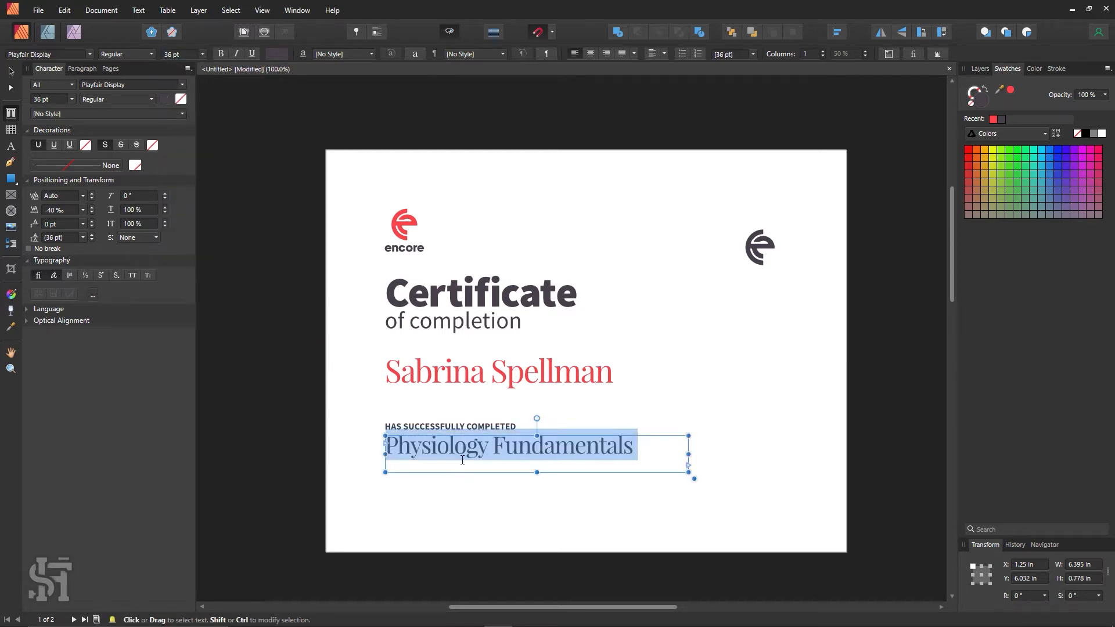
left_click(10, 72)
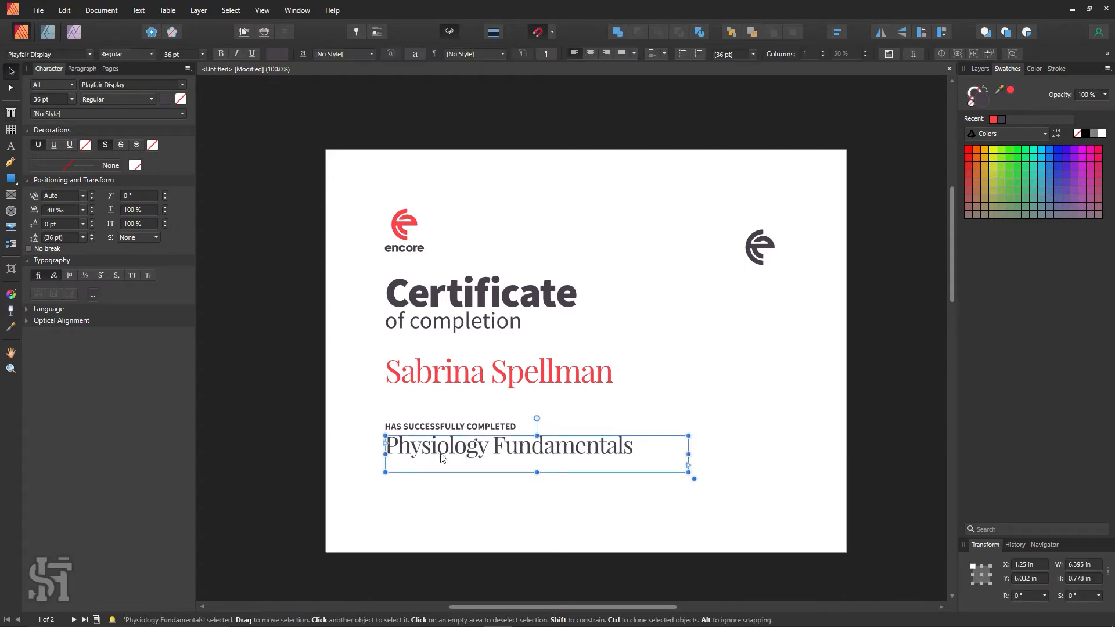
left_click(754, 401)
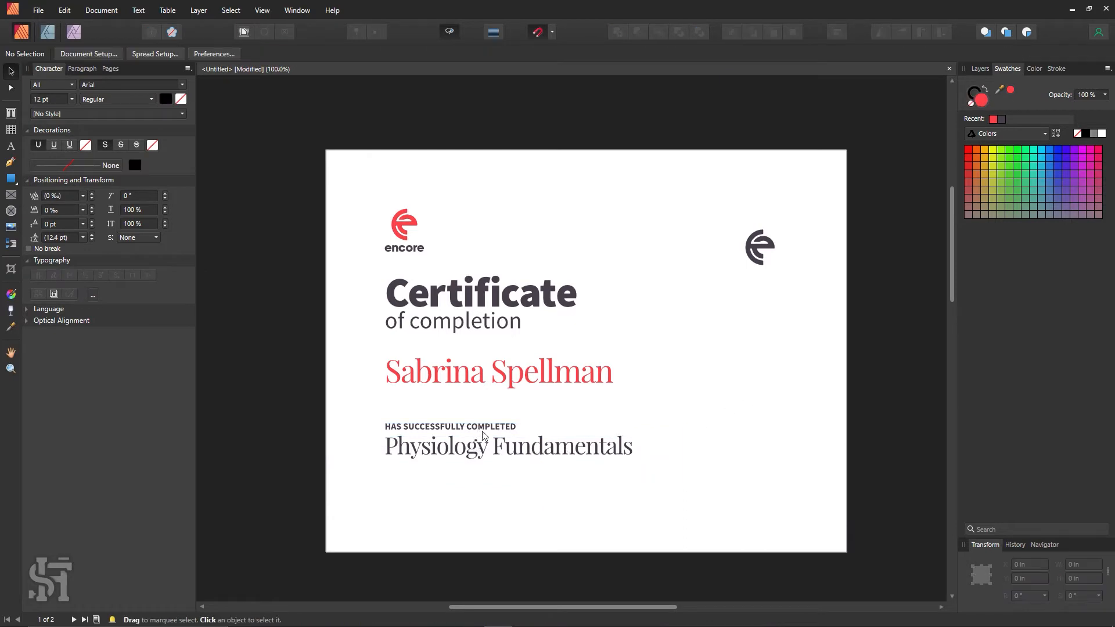
- Switch off preview mode to show the frame outlines and set "Physiology Fundamentals" to 24 pt
left_click(450, 32)
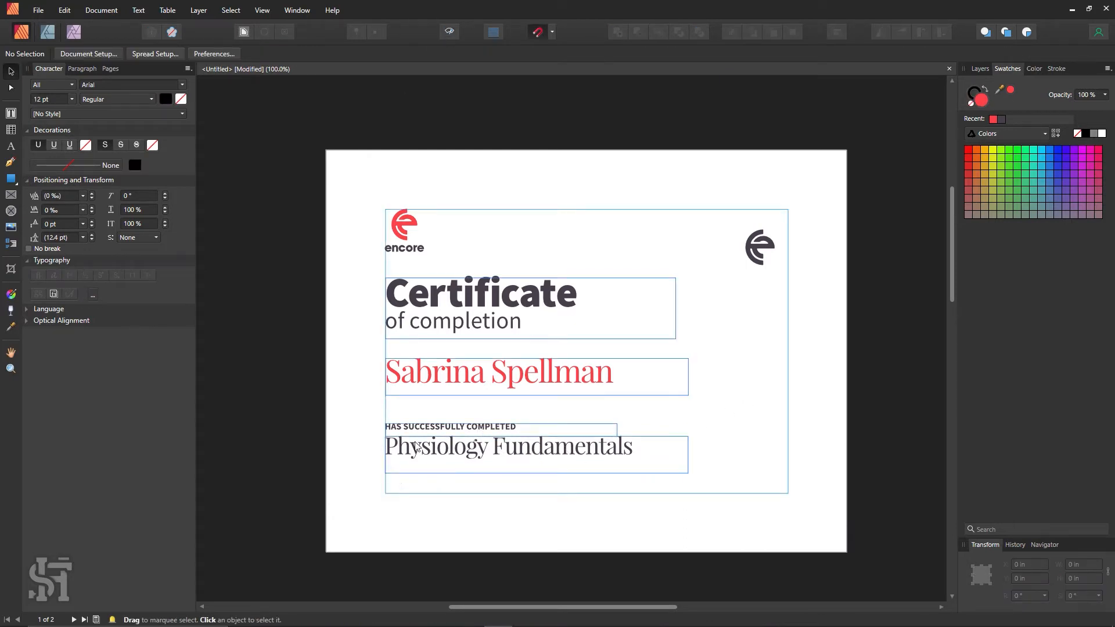
left_click(448, 32)
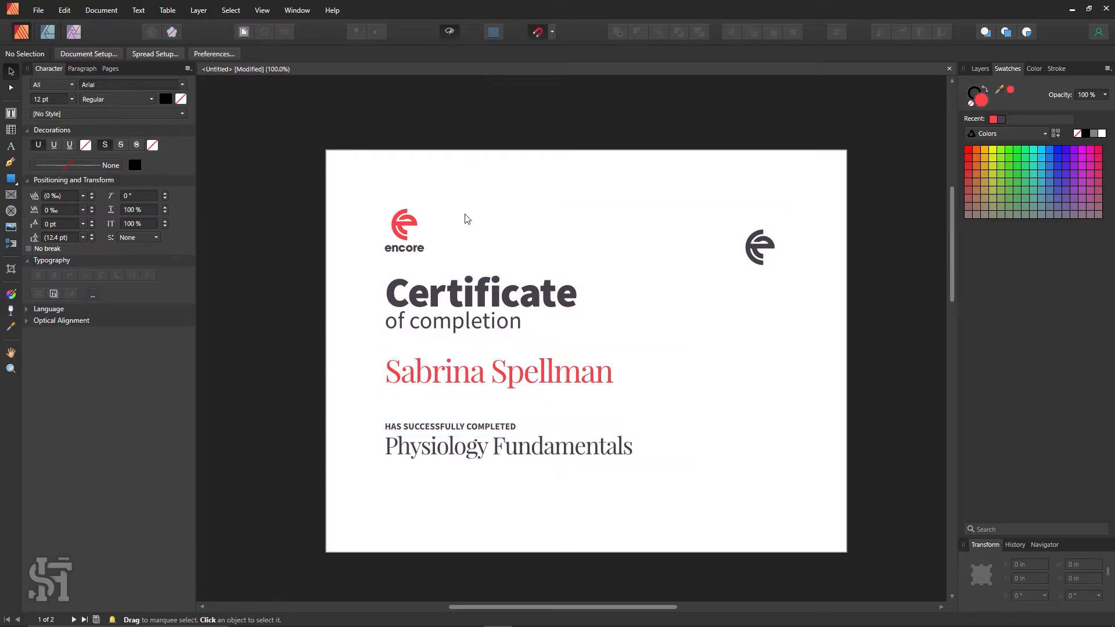
left_click(452, 36)
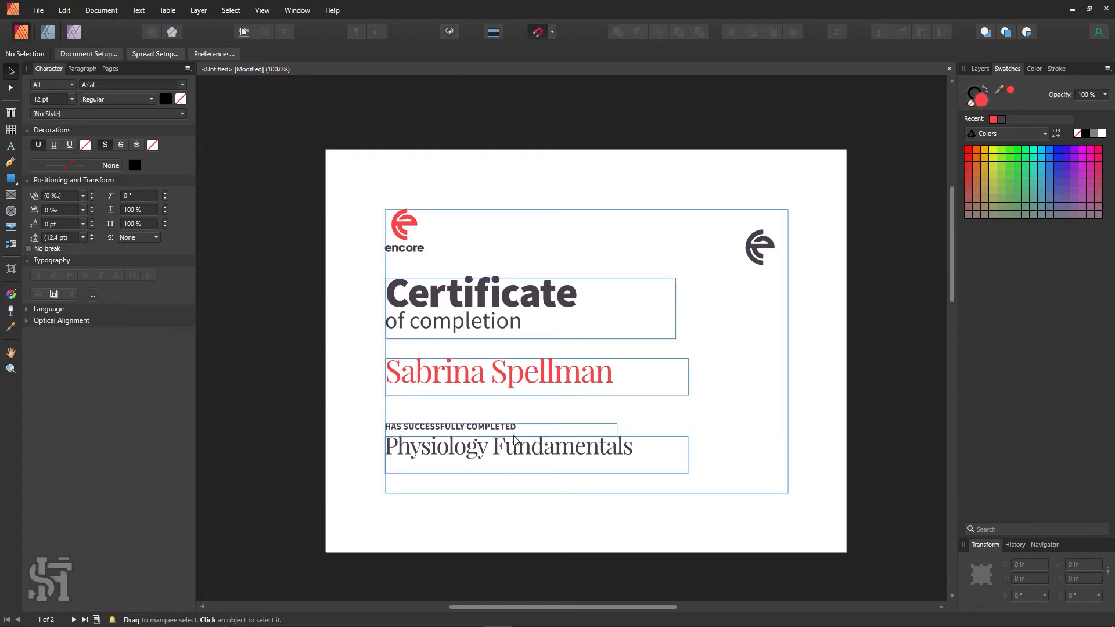
left_click(538, 457)
left_click(202, 54)
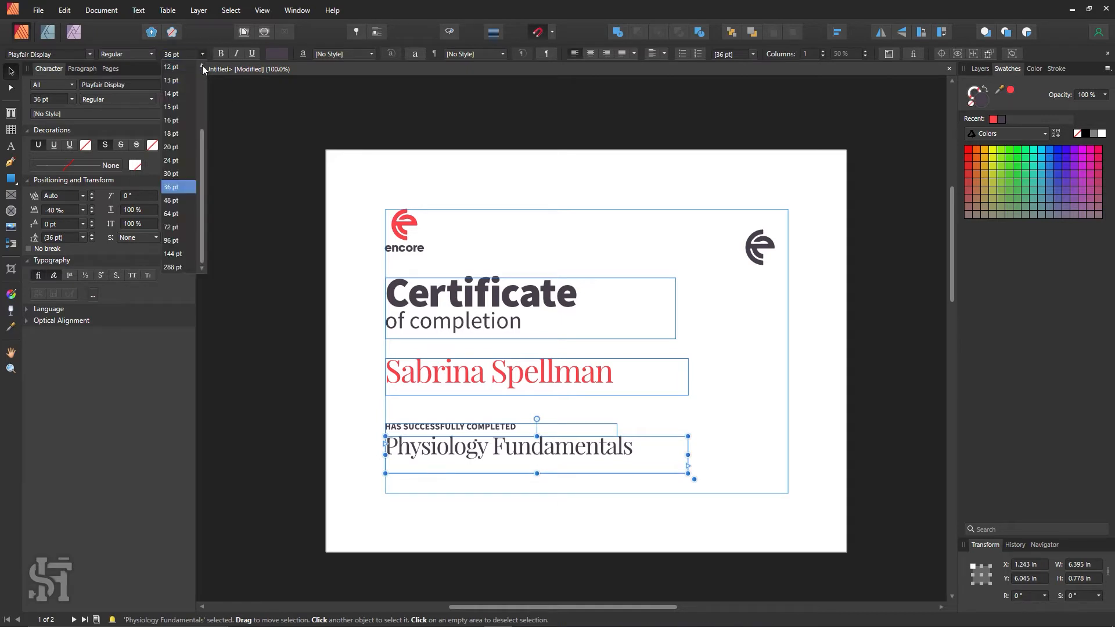
left_click(194, 157)
- Set the opacity of the "HAS SUCCESSFULLY COMPLETED" text to 75 %
left_click(464, 427)
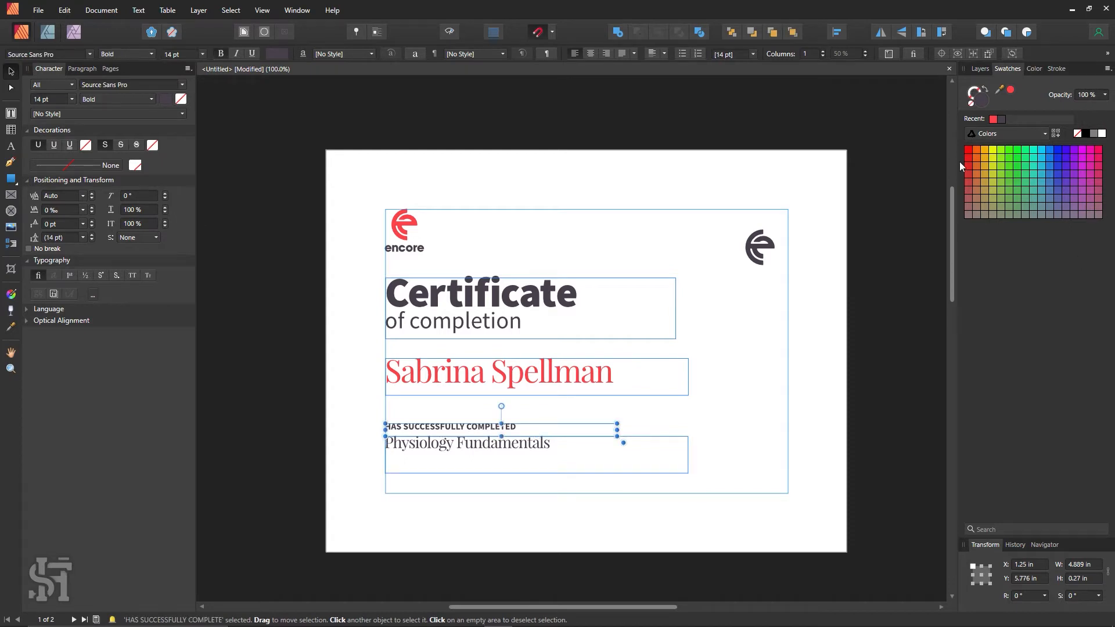
left_click(1105, 95)
mouse_move(1105, 107)
left_mouse_down()
mouse_move(1088, 114)
mouse_move(1106, 108)
left_mouse_up()
left_click(1092, 96)
type("75")
key("Return")
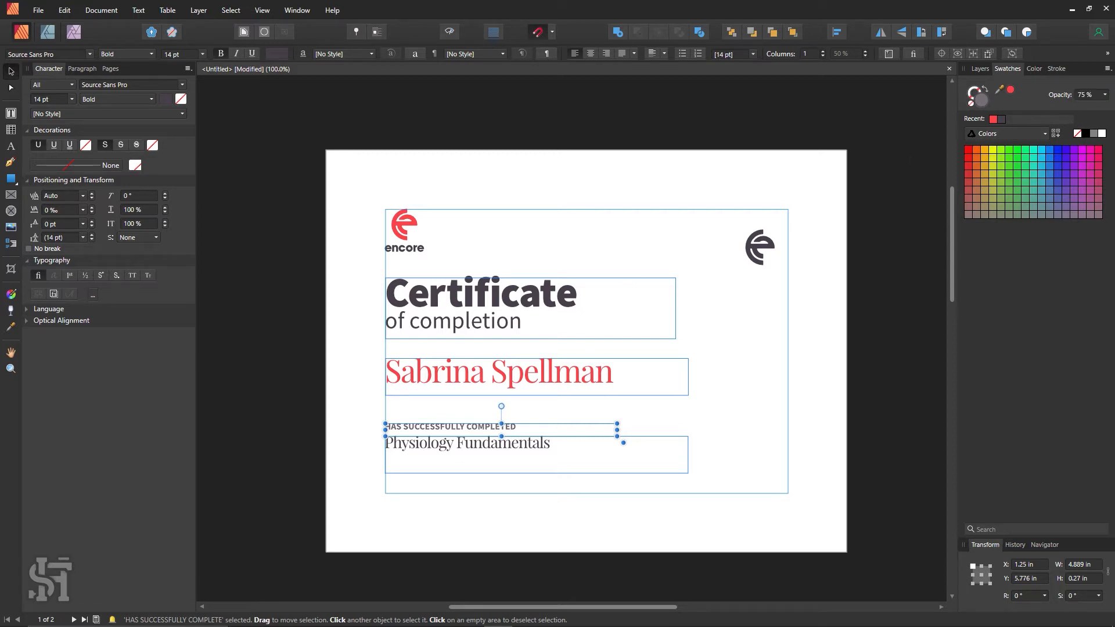
- Set "HAS SUCCESSFULLY COMPLETED" to 12 pt and switch the page back to preview mode
left_click(204, 53)
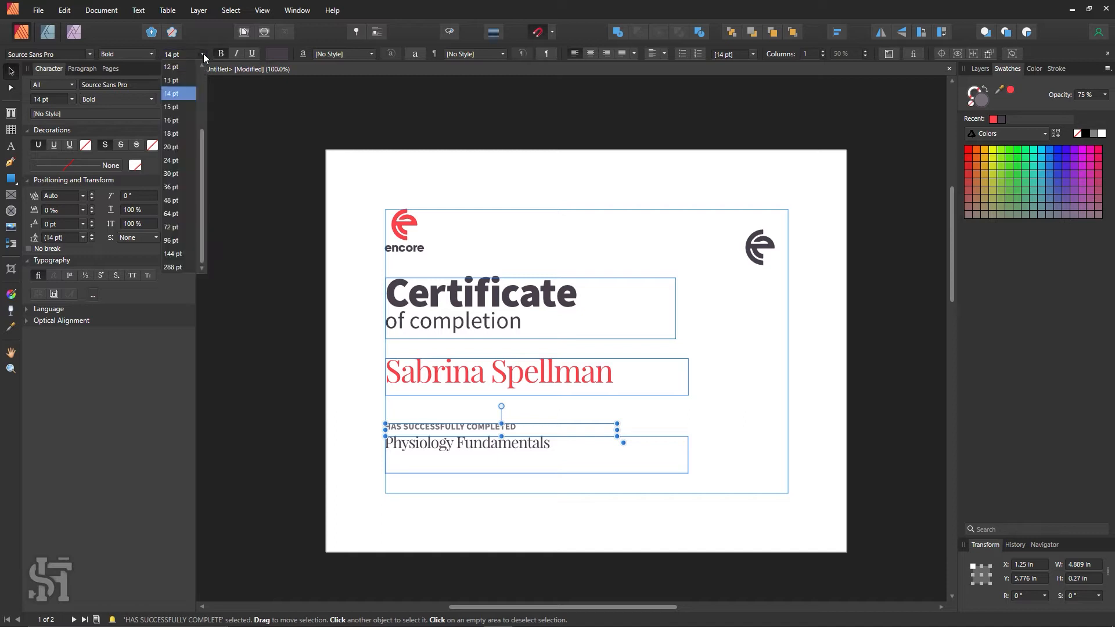
left_click(182, 70)
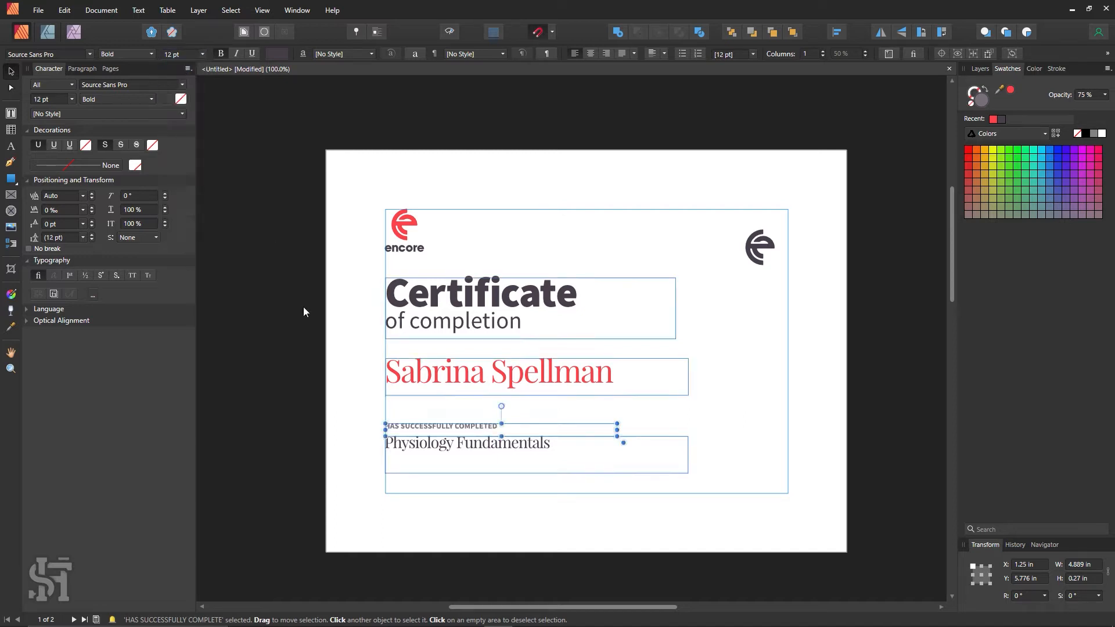
left_click(324, 370)
left_click(453, 38)
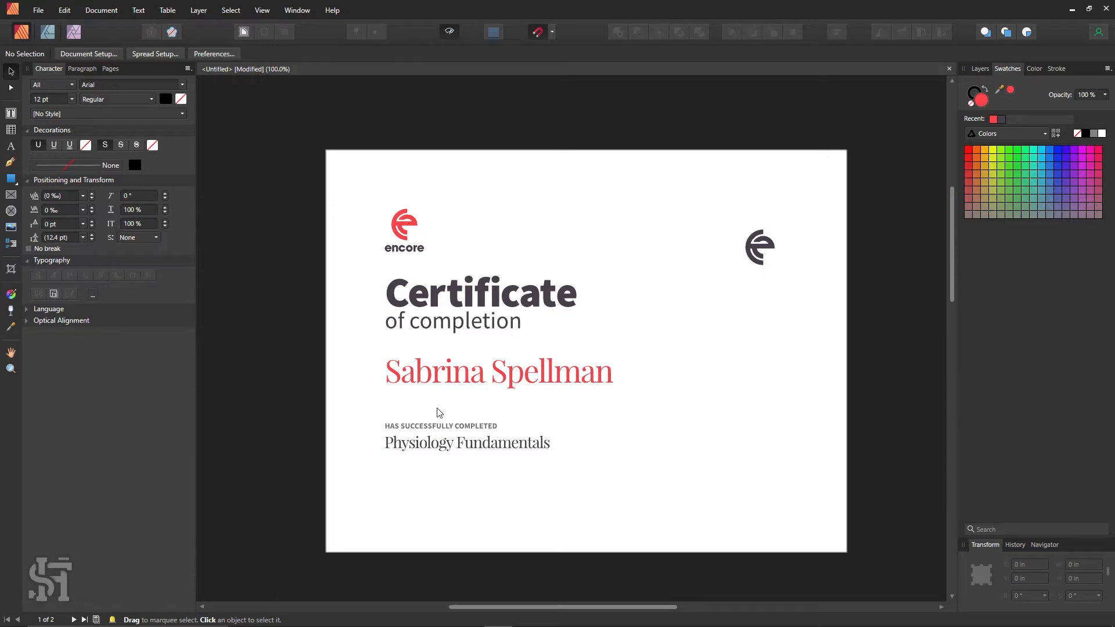
- Try scaling the recipient's name with its frame to about 7.26 by 0.88 in, and scale it back down to 48 pt
left_click(552, 393)
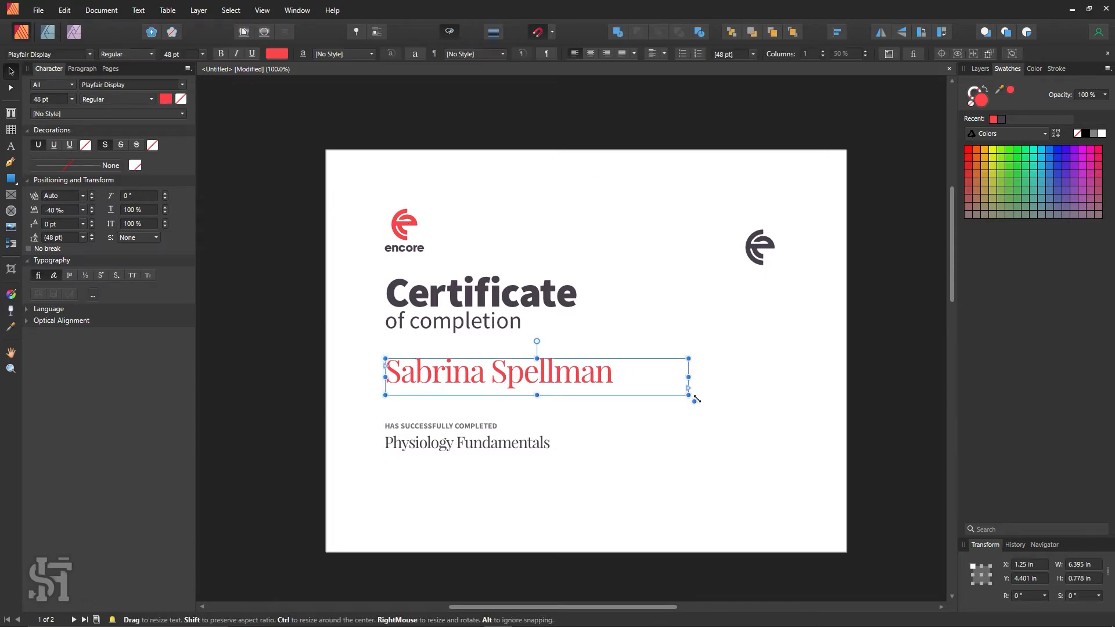
left_click_drag(696, 399, 729, 406)
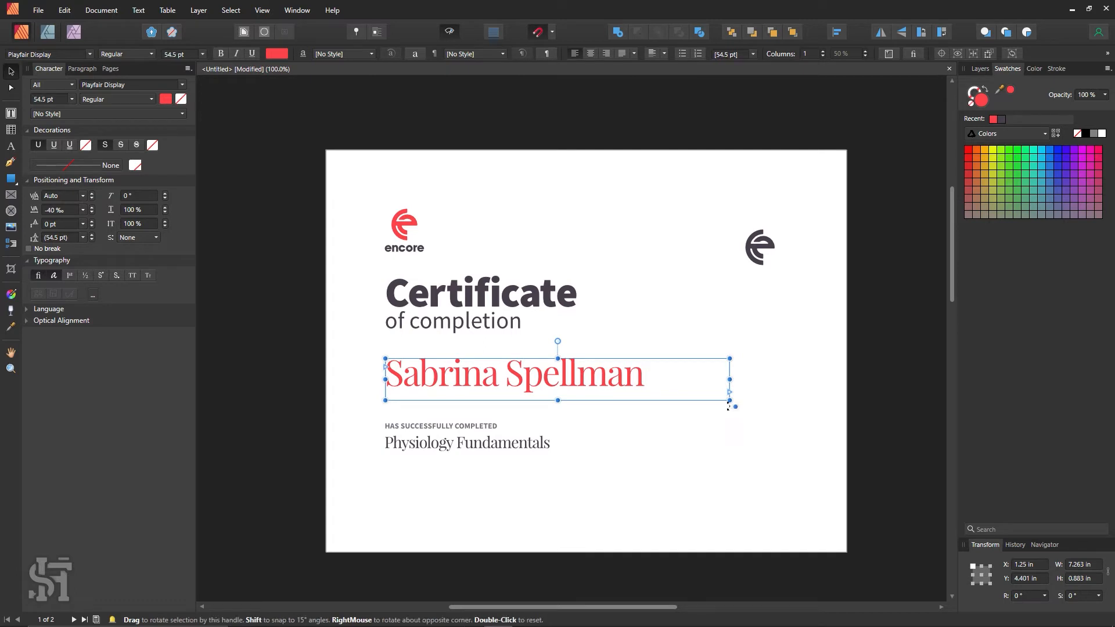
left_click(575, 232)
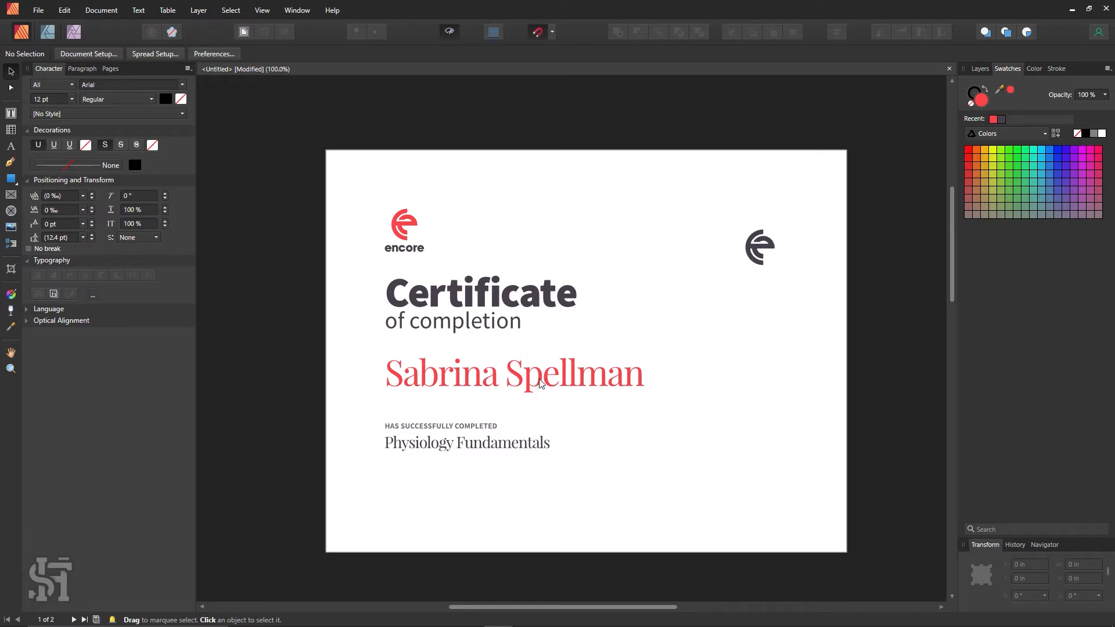
left_click(679, 372)
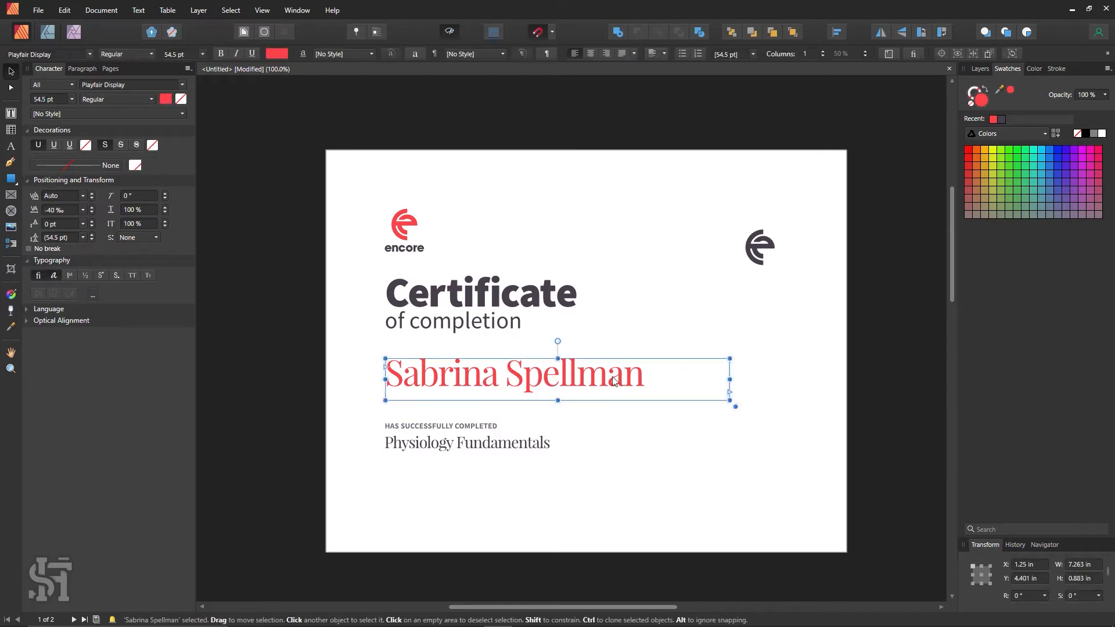
left_click(772, 378)
left_click(682, 376)
left_click_drag(737, 407, 694, 402)
left_click(615, 244)
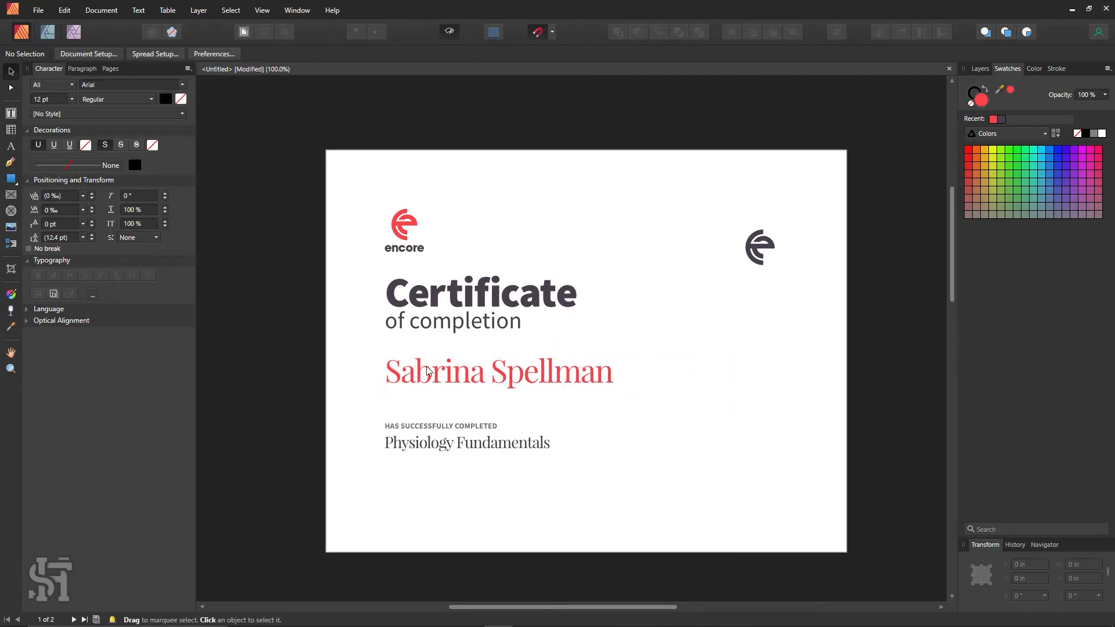
- Try enlarging the recipient's name until it spans most of the page width, and undo the scaling
left_click(394, 377)
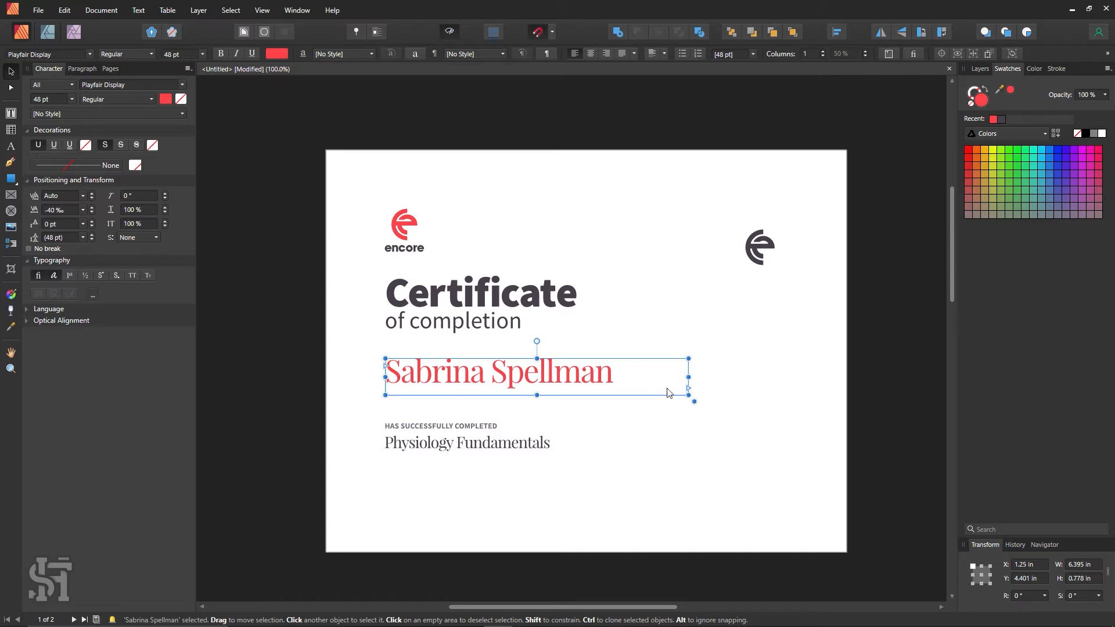
left_click_drag(694, 401, 846, 530)
left_click(867, 532)
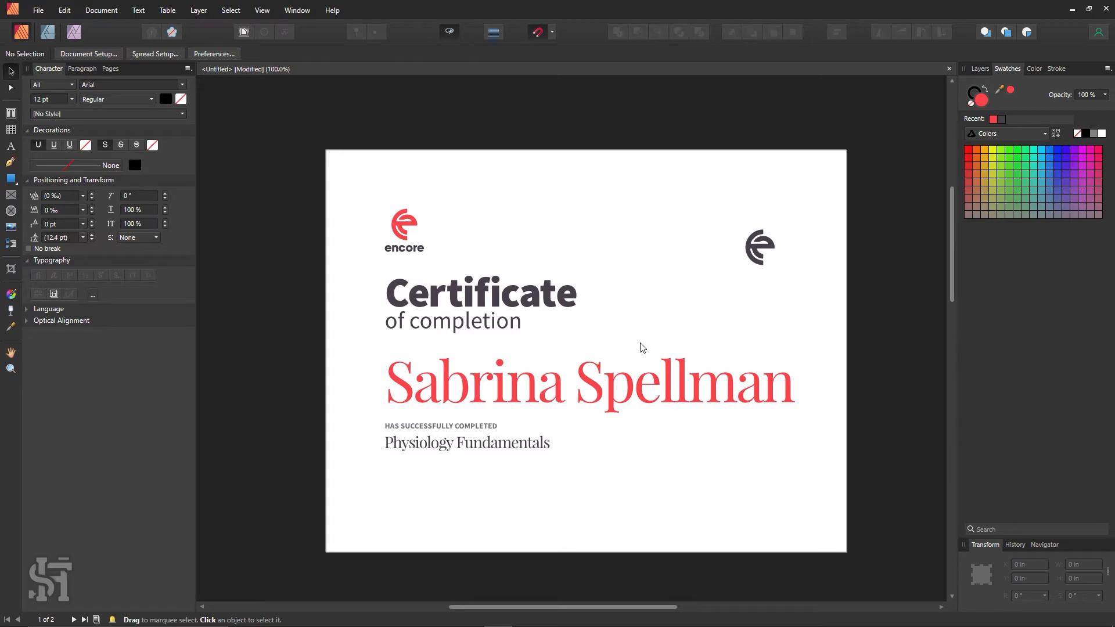
key("ctrl+z")
key("ctrl+z")
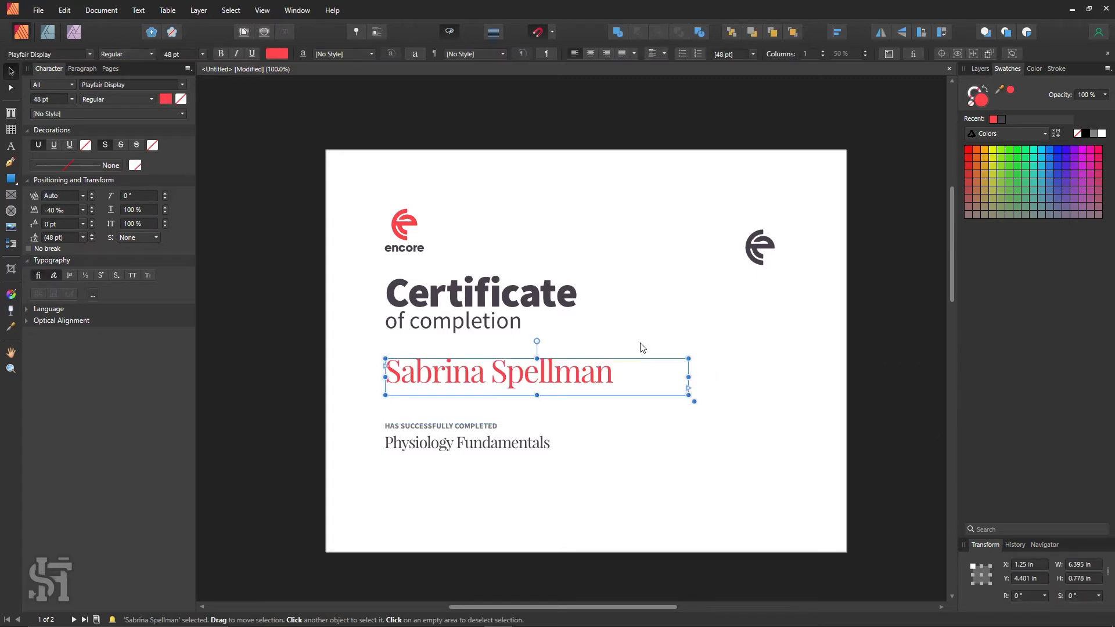
left_click(640, 331)
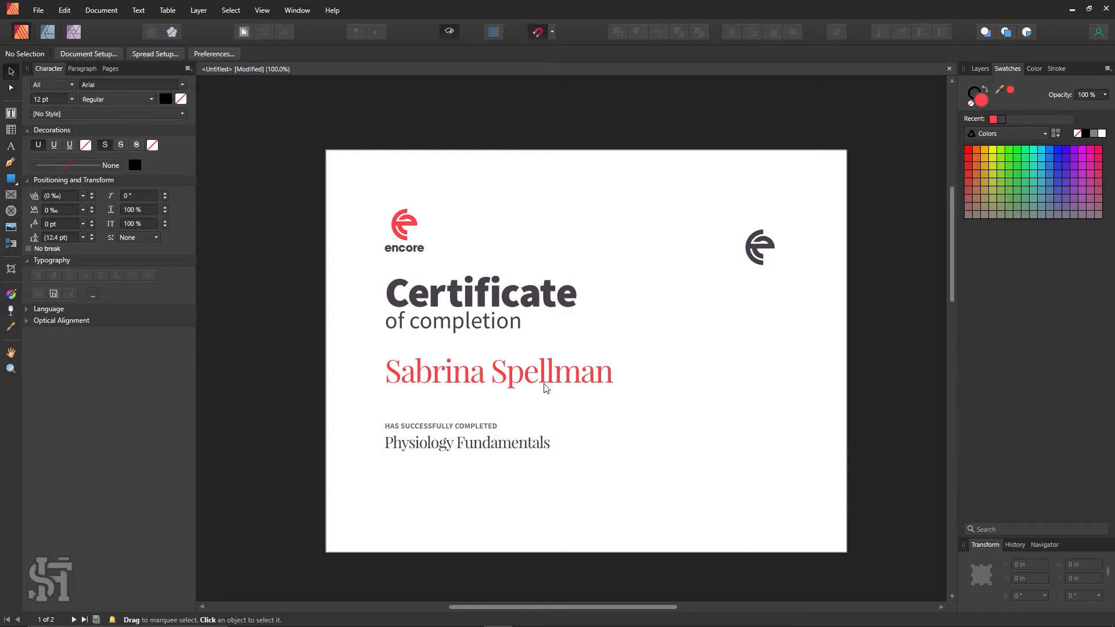
- Scale the title block with its text to about 6.39 by 1.34 in and the recipient's name to about 5.96 by 0.72 in
left_click(546, 302)
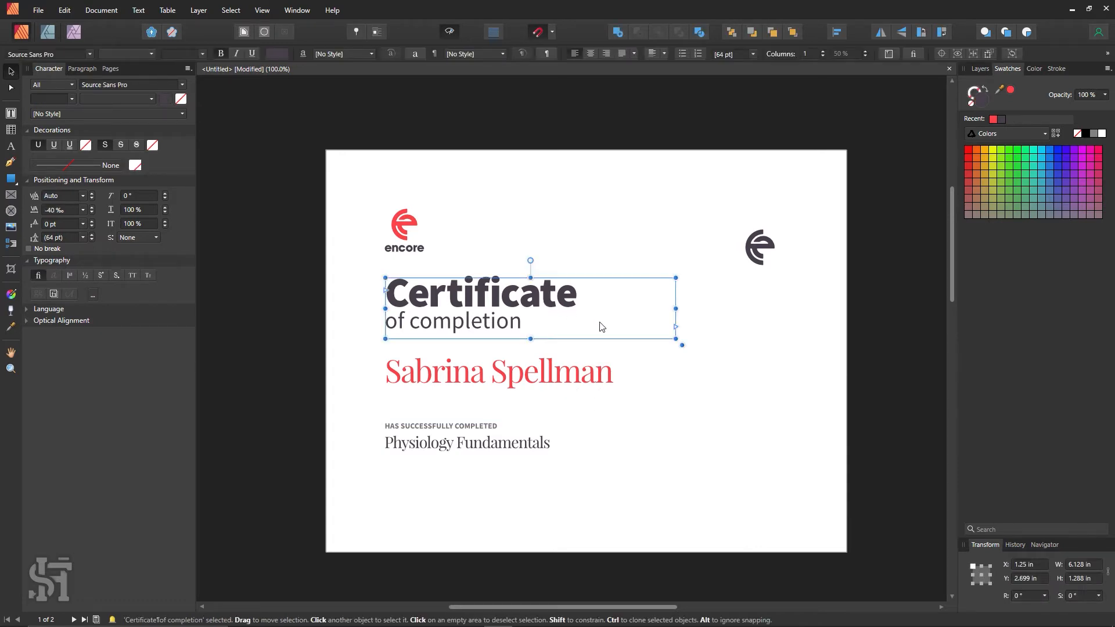
left_click_drag(681, 345, 694, 348)
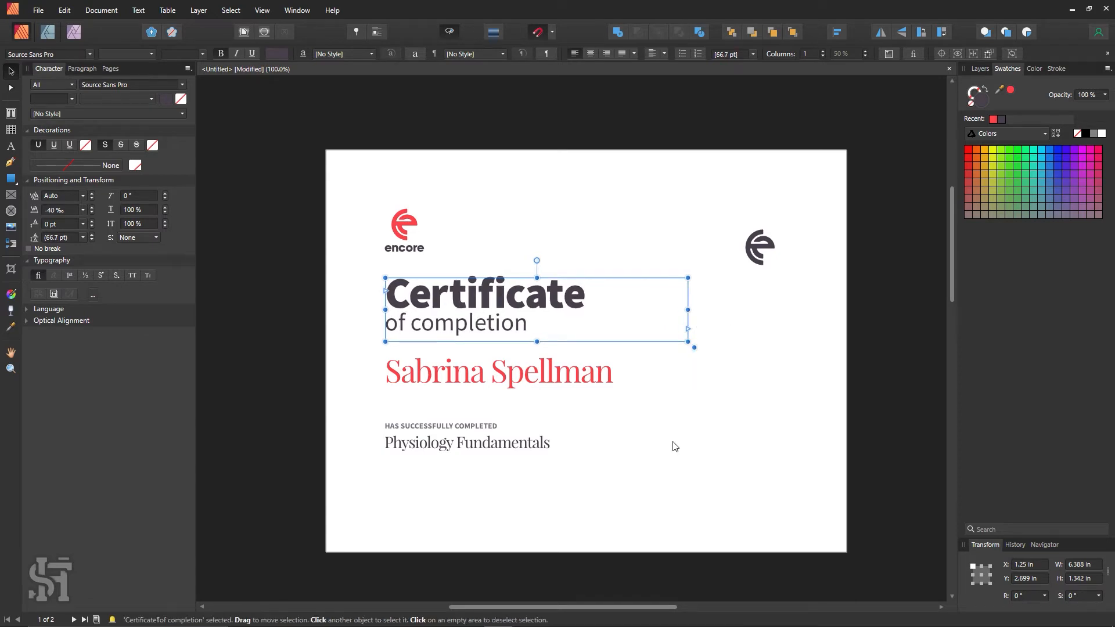
left_click(665, 397)
left_click_drag(689, 399, 672, 394)
- Nudge "Physiology Fundamentals" slightly upward, closer to "HAS SUCCESSFULLY COMPLETED", and deselect it
left_click(615, 464)
key("Up")
key("Up")
key("Up")
key("Up")
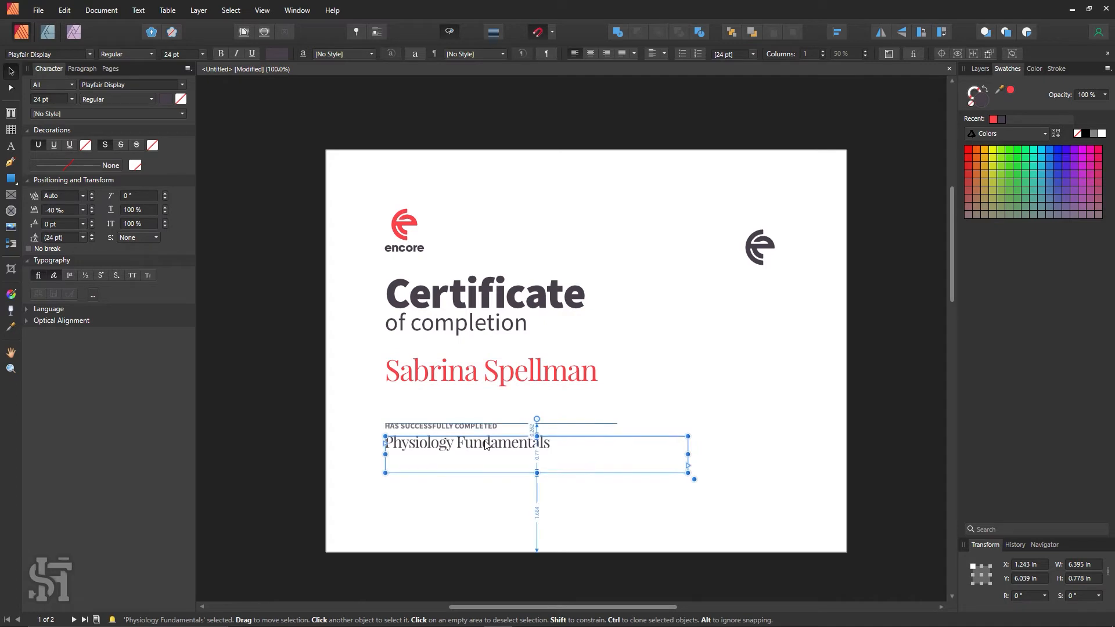
left_click(620, 532)
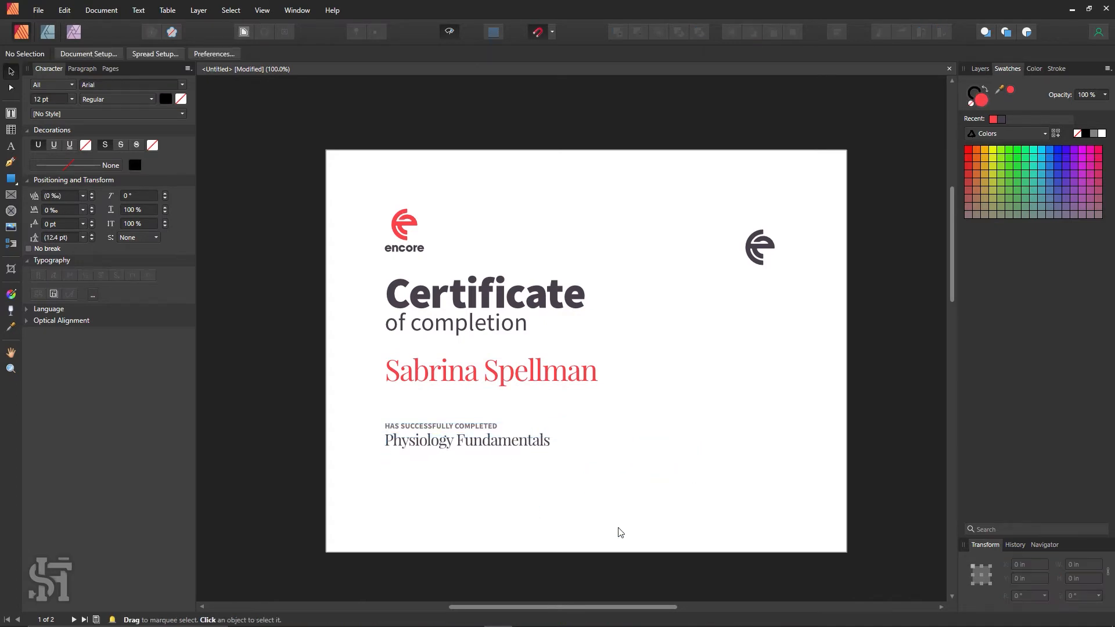
left_click(488, 442)
left_click(518, 500)
left_click(483, 367)
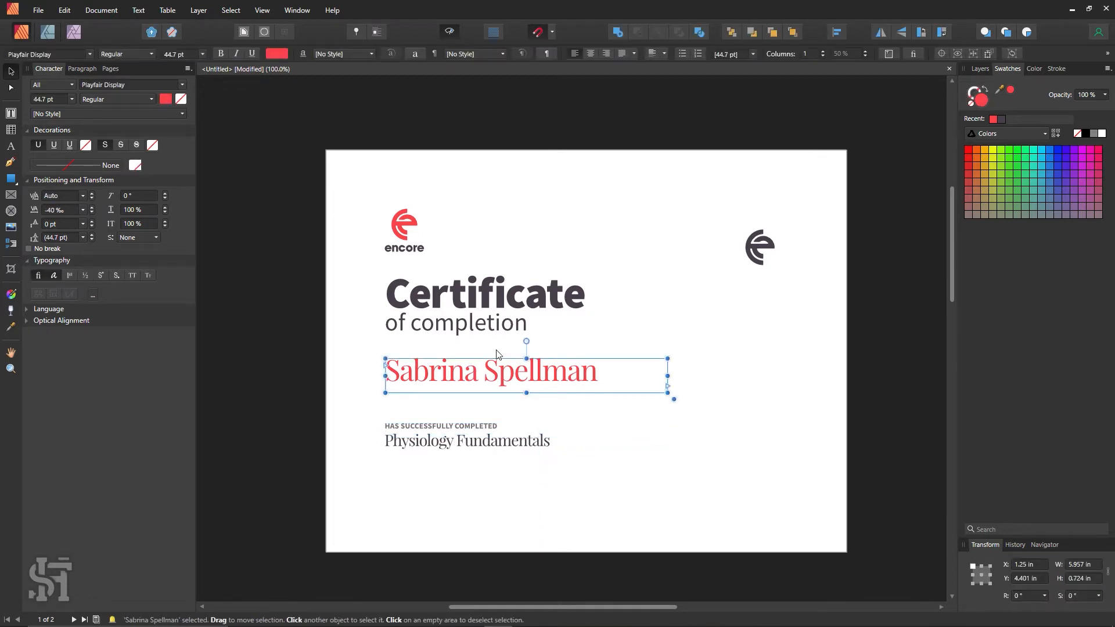
left_click(477, 347)
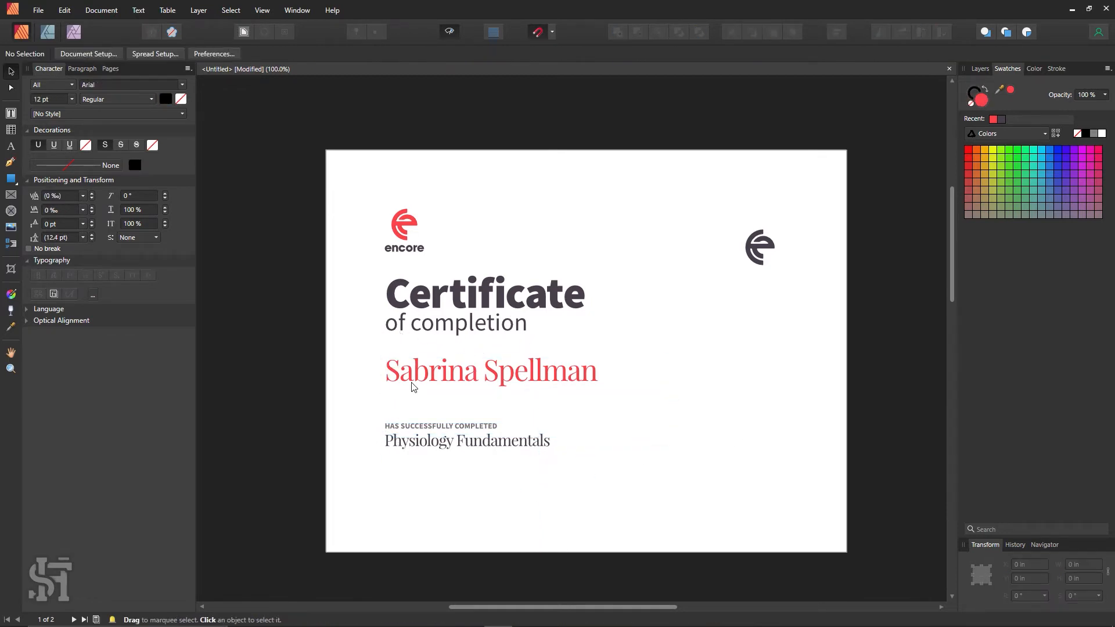
left_click(405, 325)
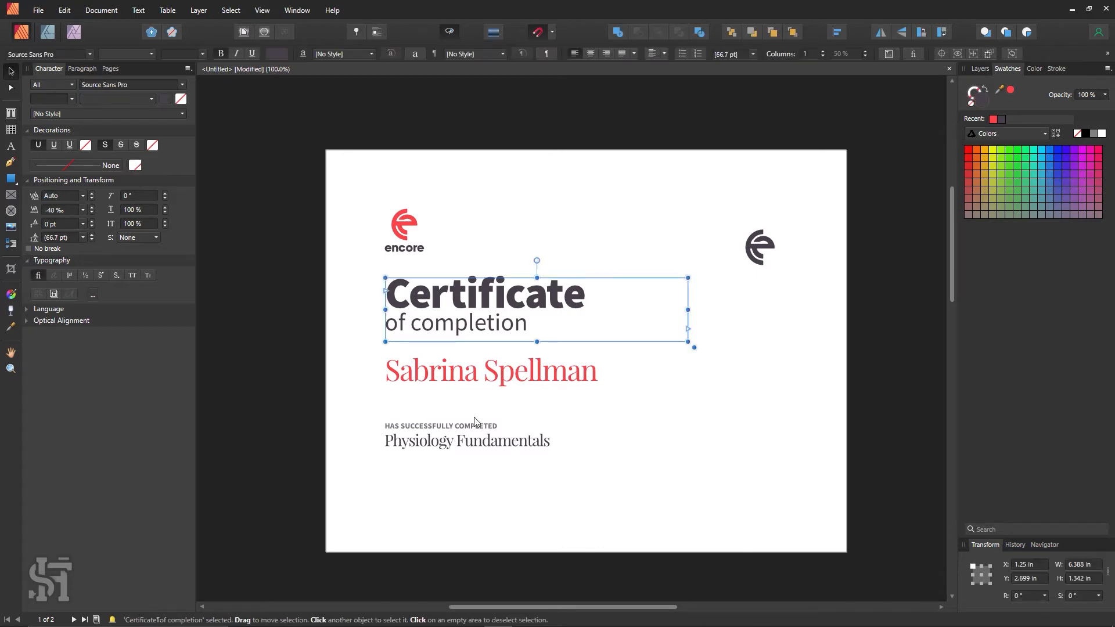
- Group "HAS SUCCESSFULLY COMPLETED" with "Physiology Fundamentals" and move the group up to a Y position of about 5.52 in
left_click(457, 444)
left_click_drag(765, 411, 313, 511)
key("ctrl+g")
left_click_drag(464, 454, 472, 442)
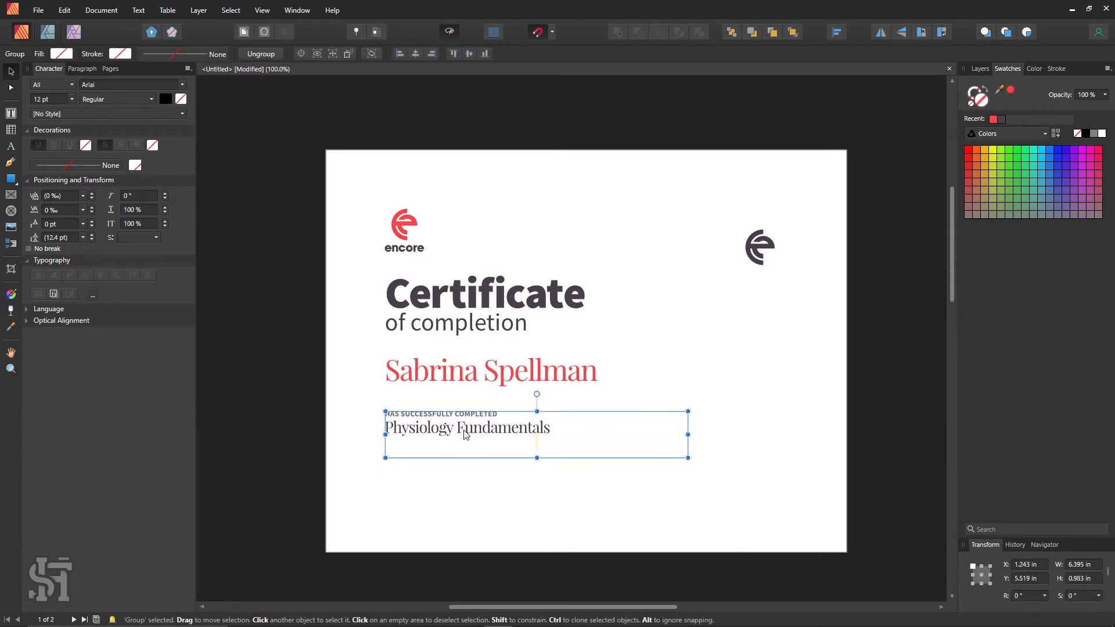
left_click(485, 504)
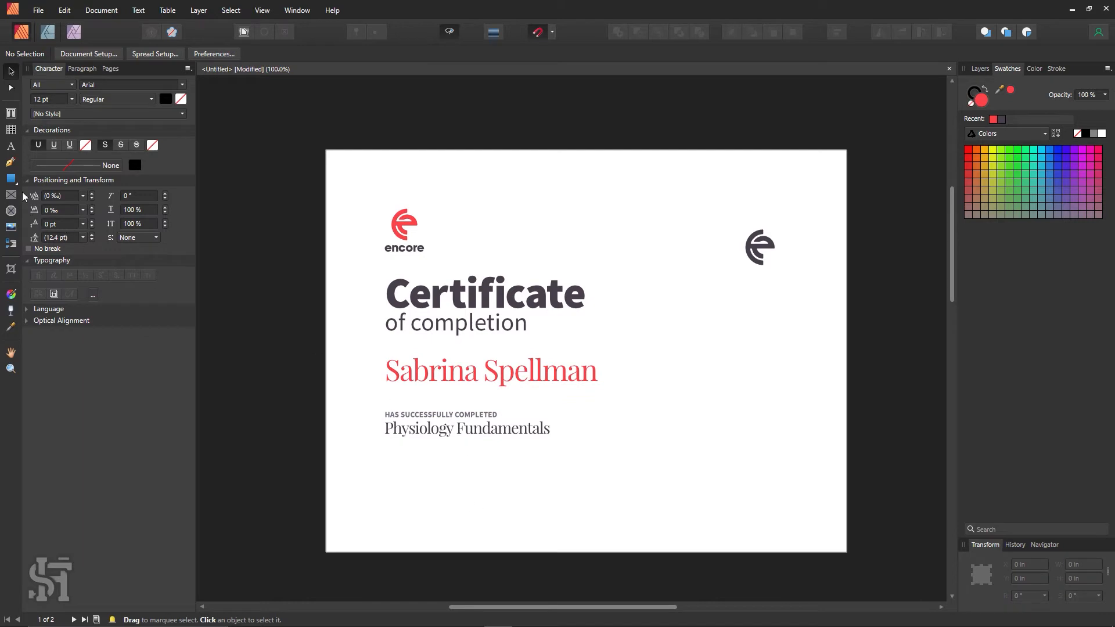
- Move the course text group down to a Y position of about 5.65 in, using a temporary rectangle about 2.3 by 0.76 in as spacer
left_click(11, 178)
left_click_drag(385, 330, 485, 408)
key("v")
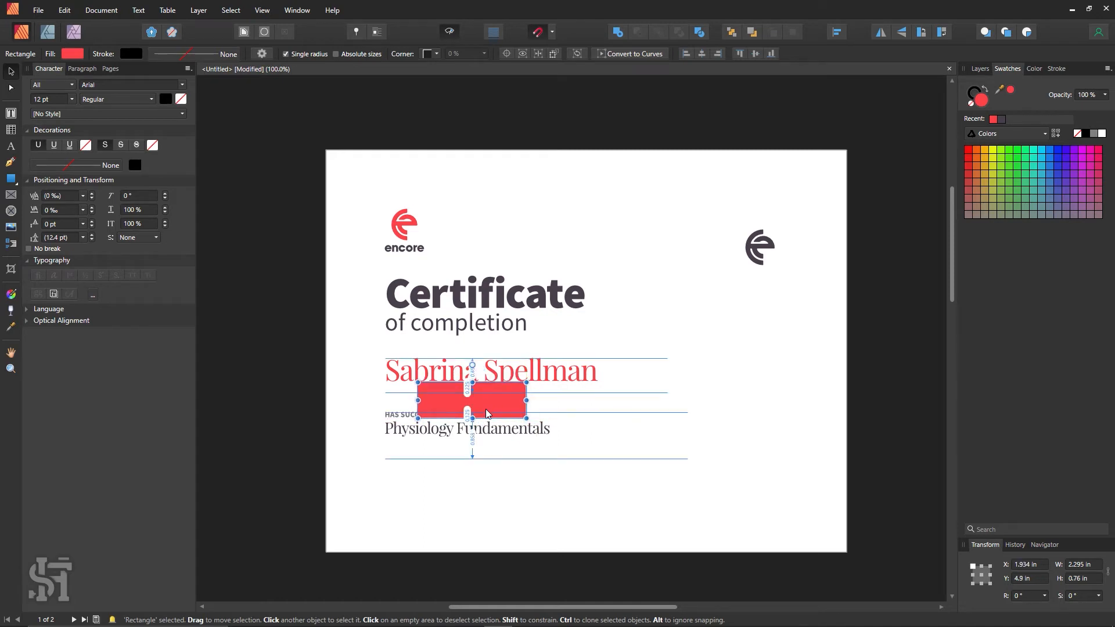
left_click(411, 435)
left_click_drag(410, 432, 428, 434)
left_click(449, 400)
key("Delete")
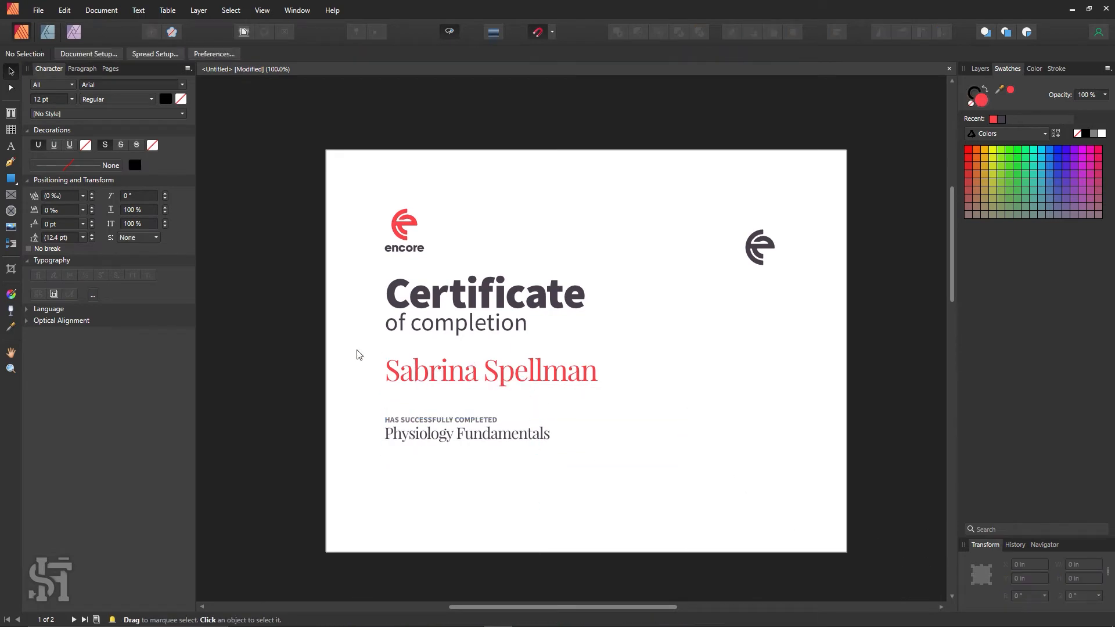
- Examine the spacing between the certificate's text blocks at reduced and full magnification
left_click_drag(360, 330, 527, 361)
key("z")
left_click(637, 344, "alt")
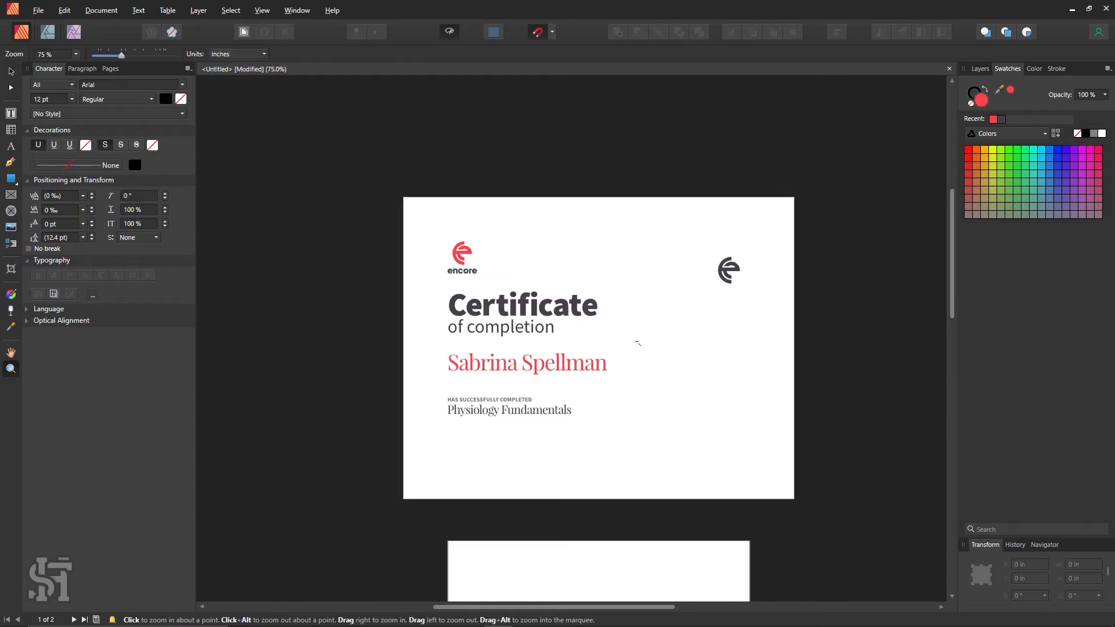
left_click(657, 360)
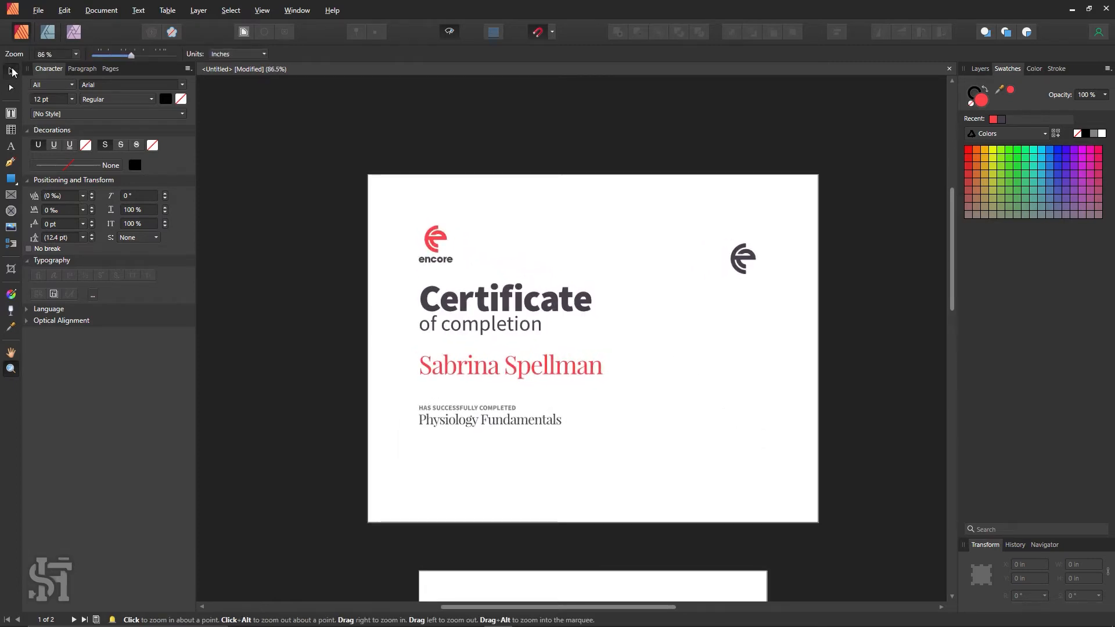
key("v")
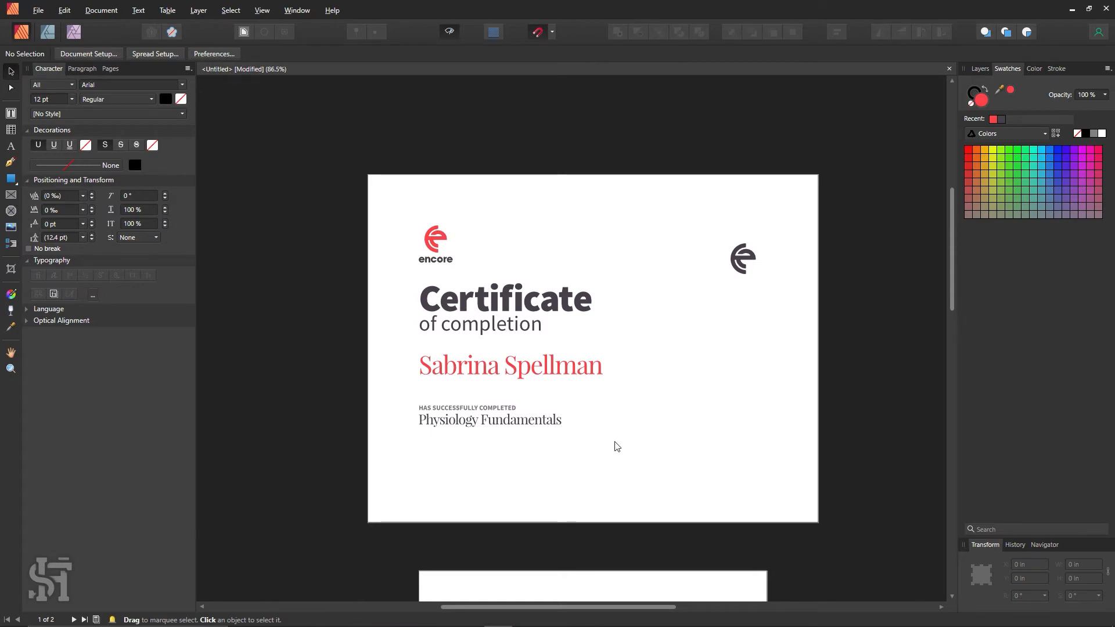
key("z")
key("ctrl+1")
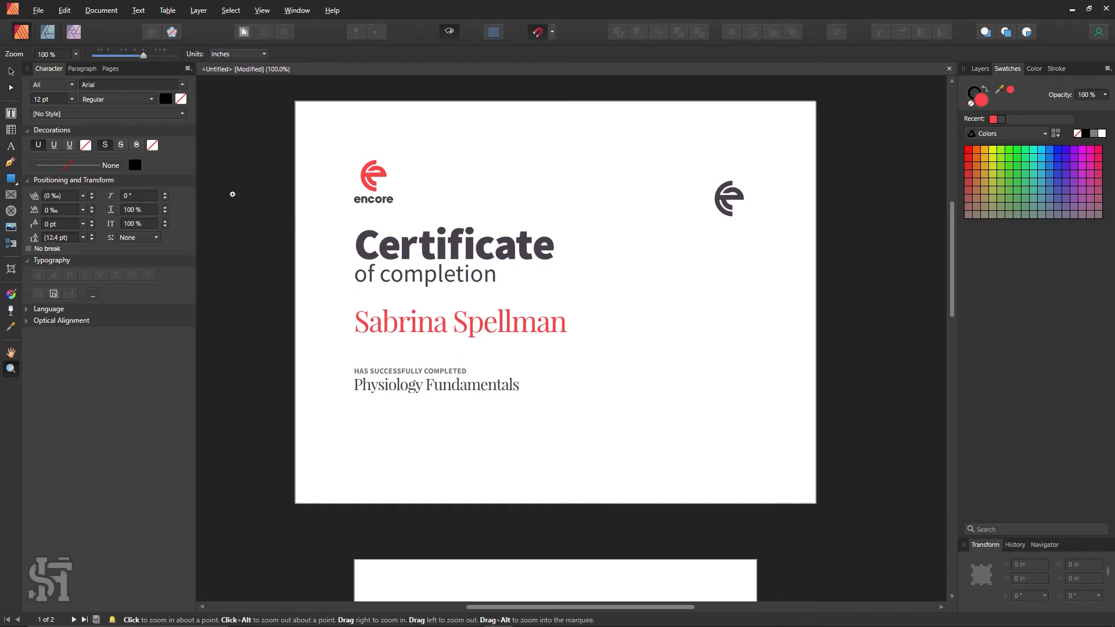
left_click(8, 73)
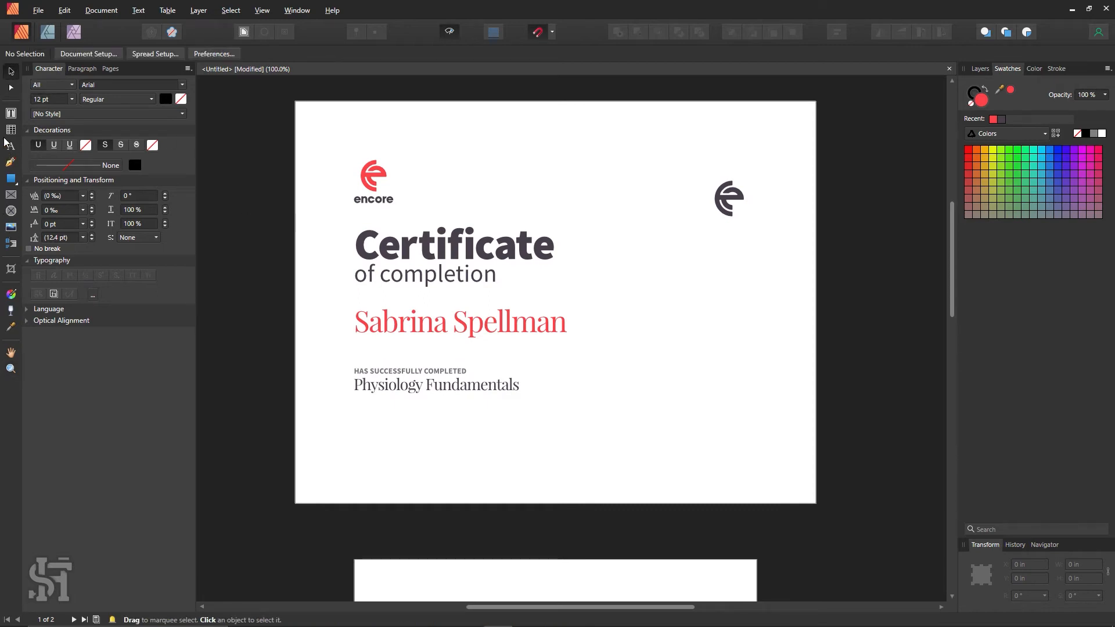
- Turn off preview mode to show the text frame outlines and the page margins
left_click(10, 114)
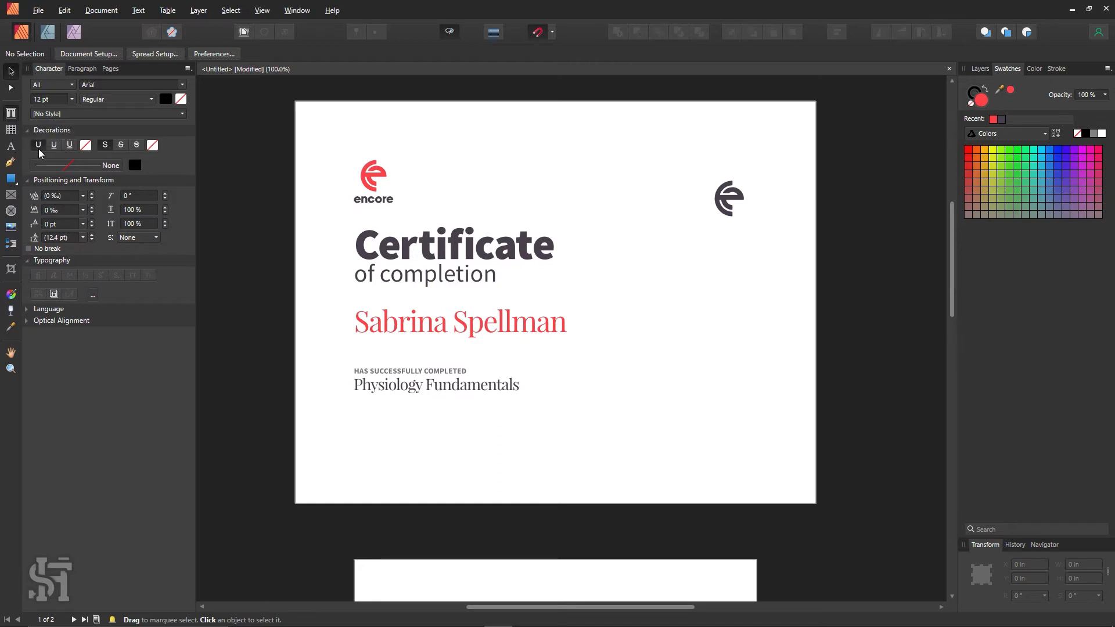
left_click(449, 32)
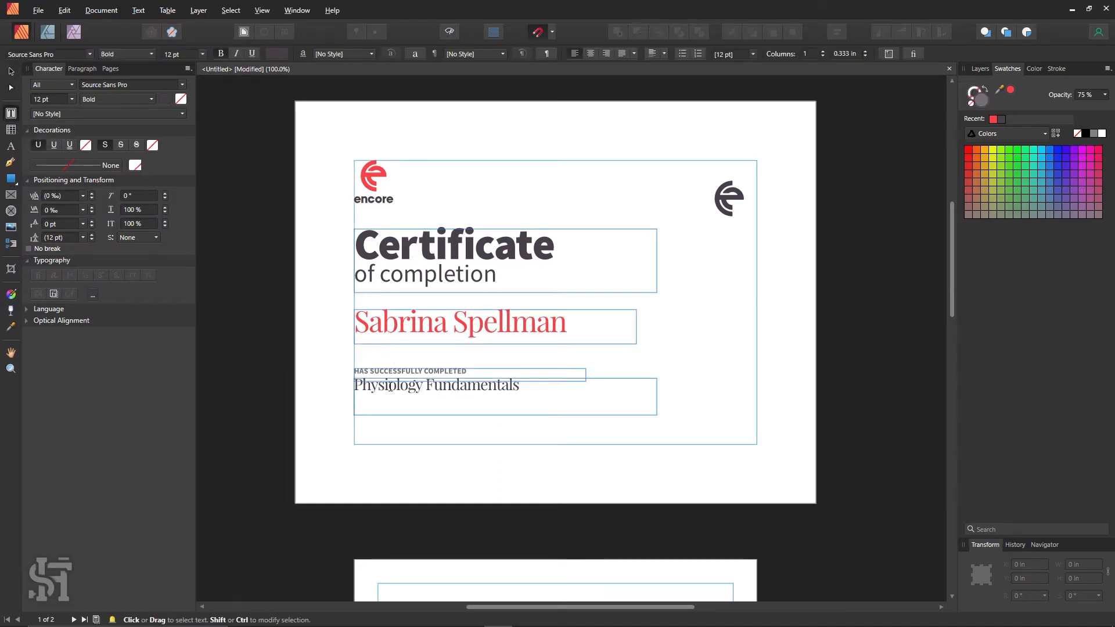
left_click(12, 72)
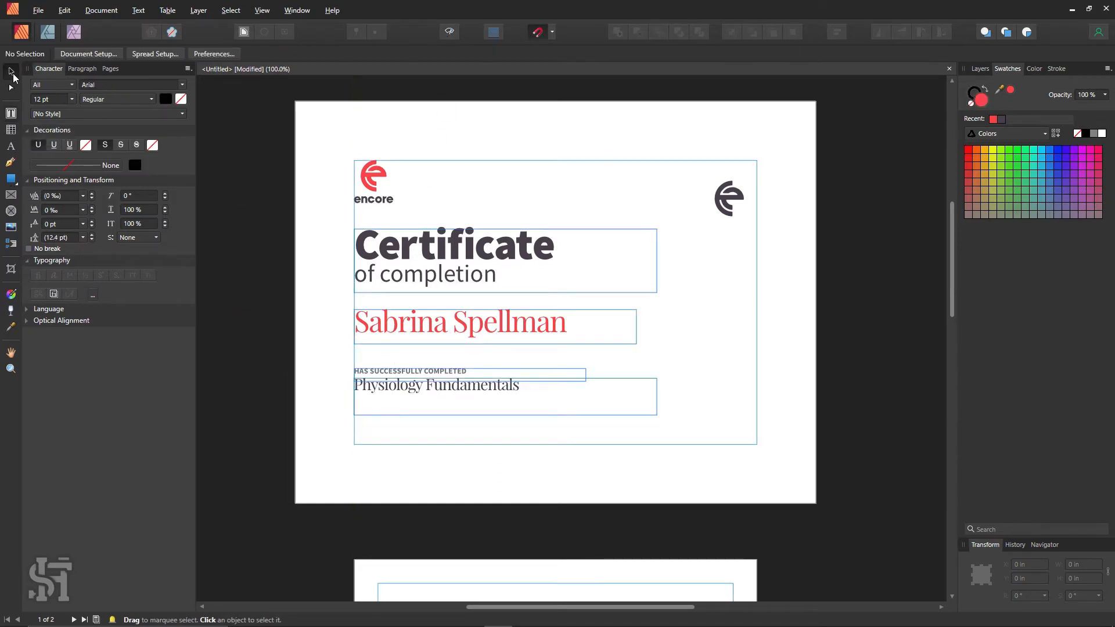
- Try shortening the grouped course text from its lower edge, and undo the resize
left_click(515, 397)
left_click_drag(505, 415, 519, 404)
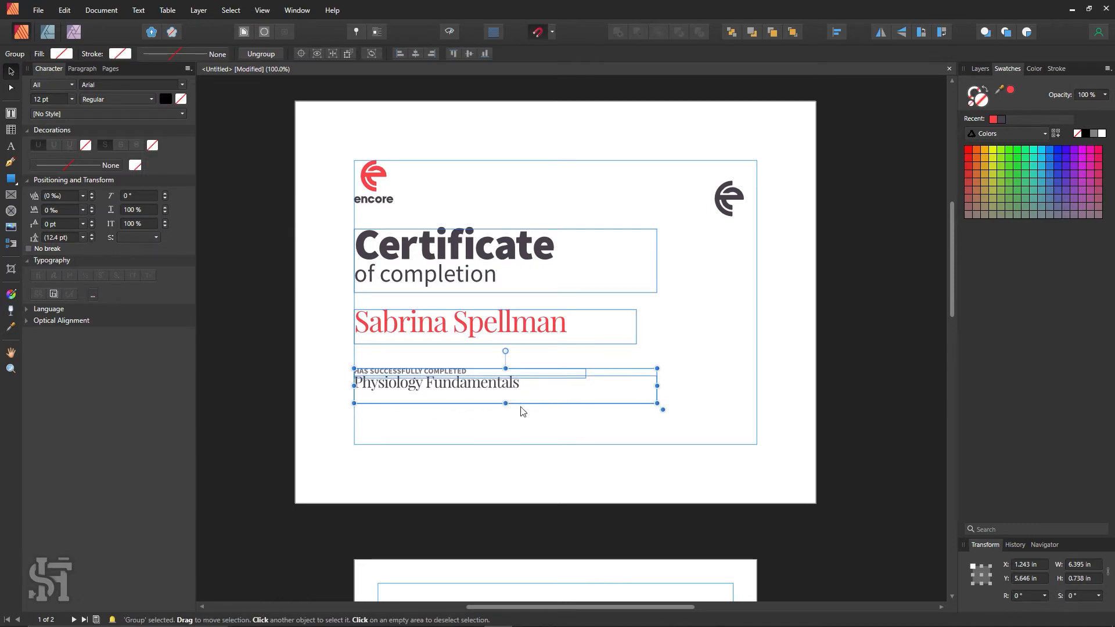
key("ctrl+z")
- Ungroup the course text, shorten the "Physiology Fundamentals" frame to its single line, and regroup it with the line above
key("ctrl+shift+g")
left_click(491, 393)
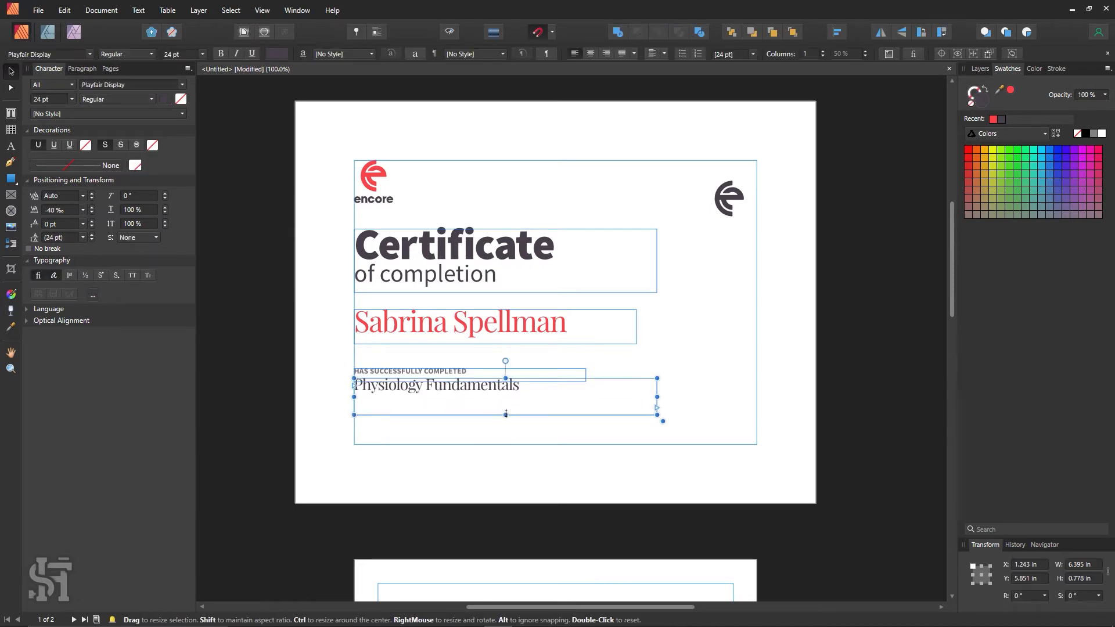
left_click_drag(505, 414, 524, 396)
left_click_drag(682, 359, 319, 424)
key("ctrl+g")
left_click(414, 440)
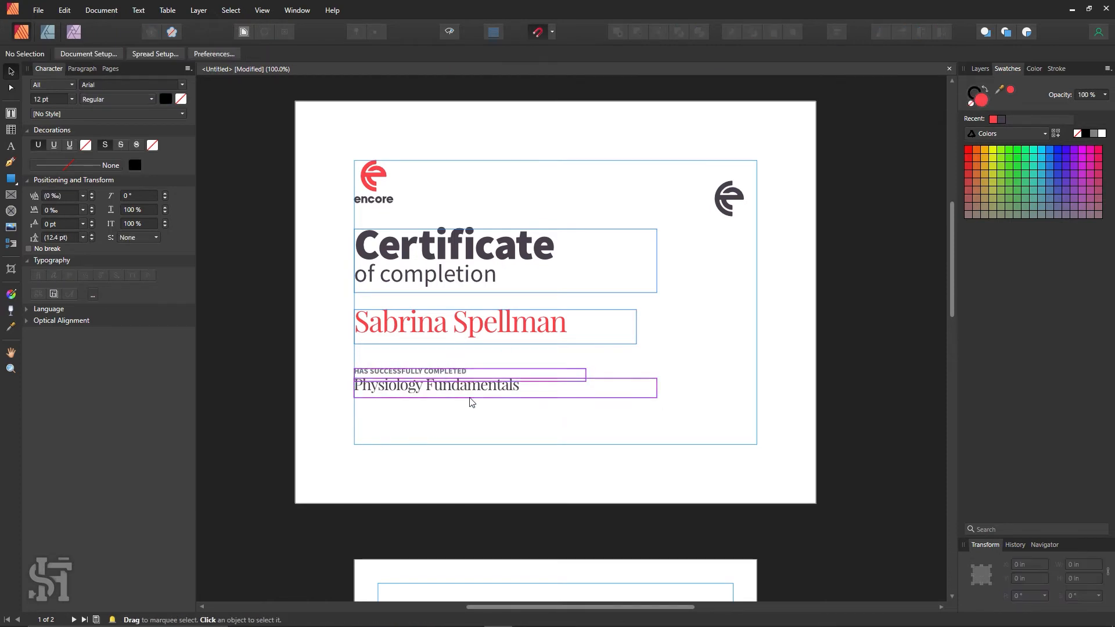
- Duplicate the "HAS SUCCESSFULLY COMPLETED" line below "Physiology Fundamentals"
double_click(455, 378)
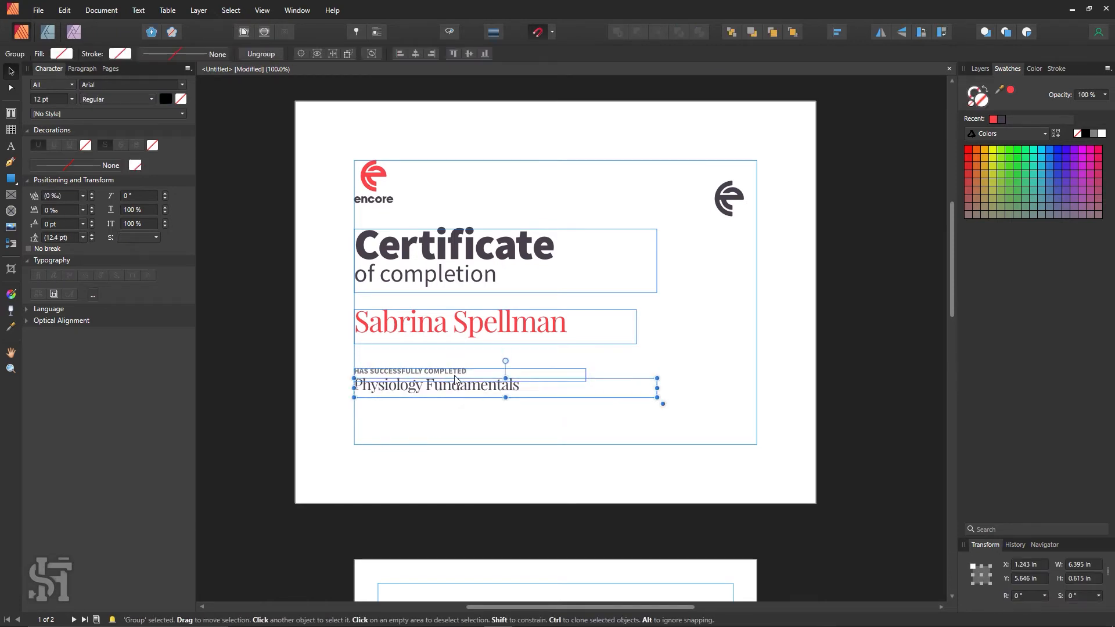
left_click_drag(456, 377, 466, 436, "ctrl")
left_click(469, 439)
left_click(453, 426)
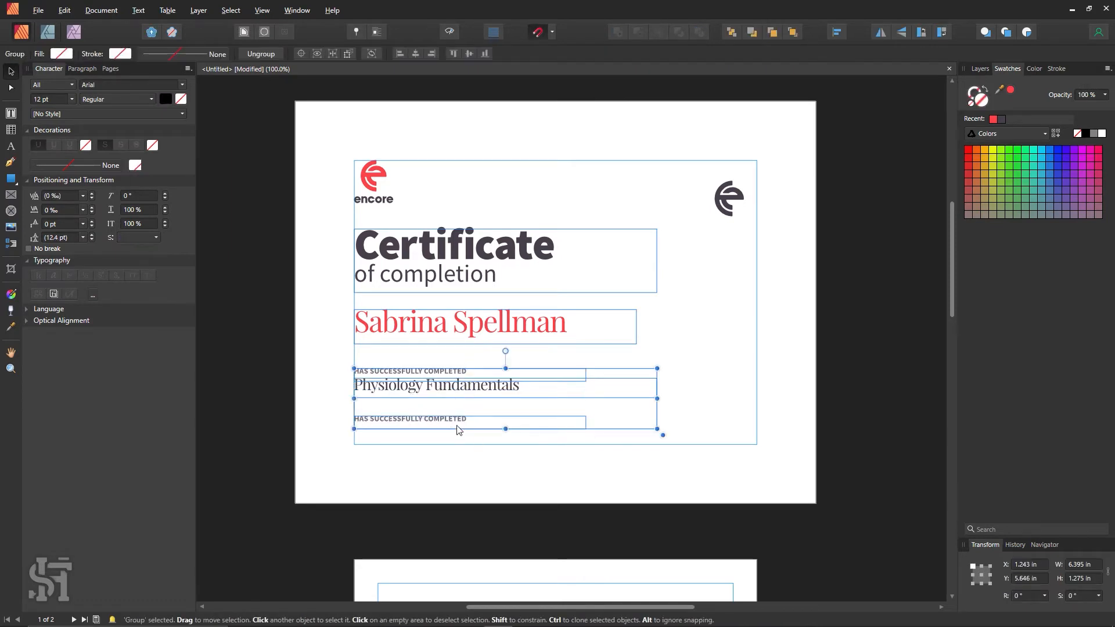
- Ungroup the course text and place the copied line inside the bottom margin at a Y position of about 6.73 in
key("ctrl+shift+g")
left_click(469, 447)
left_click(448, 417)
left_click_drag(449, 417, 450, 440)
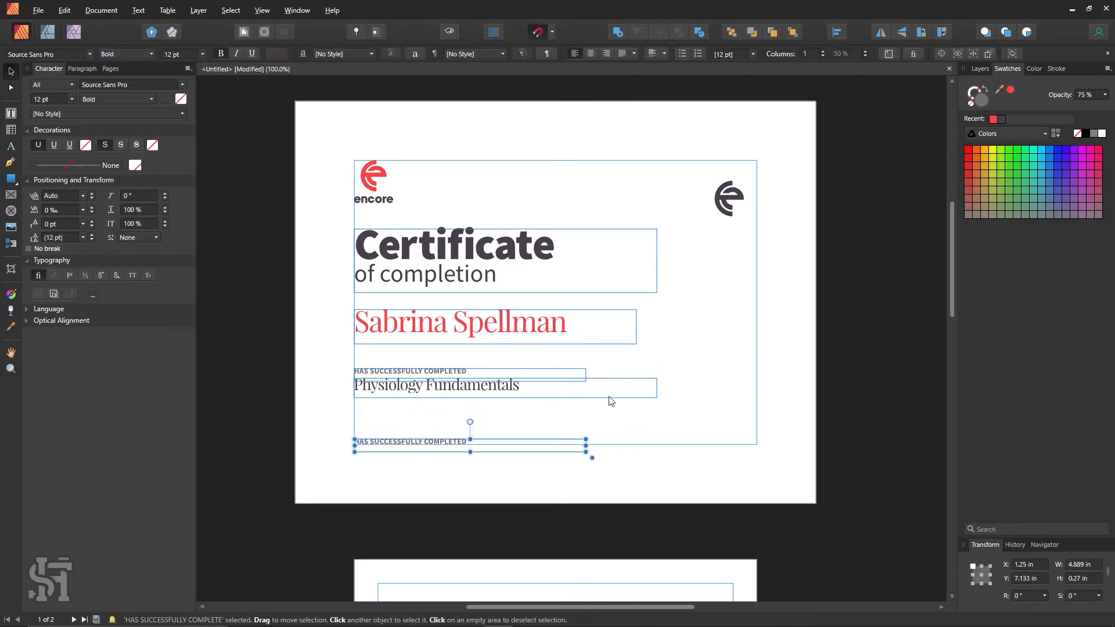
left_click(520, 393)
left_click(467, 373, "shift")
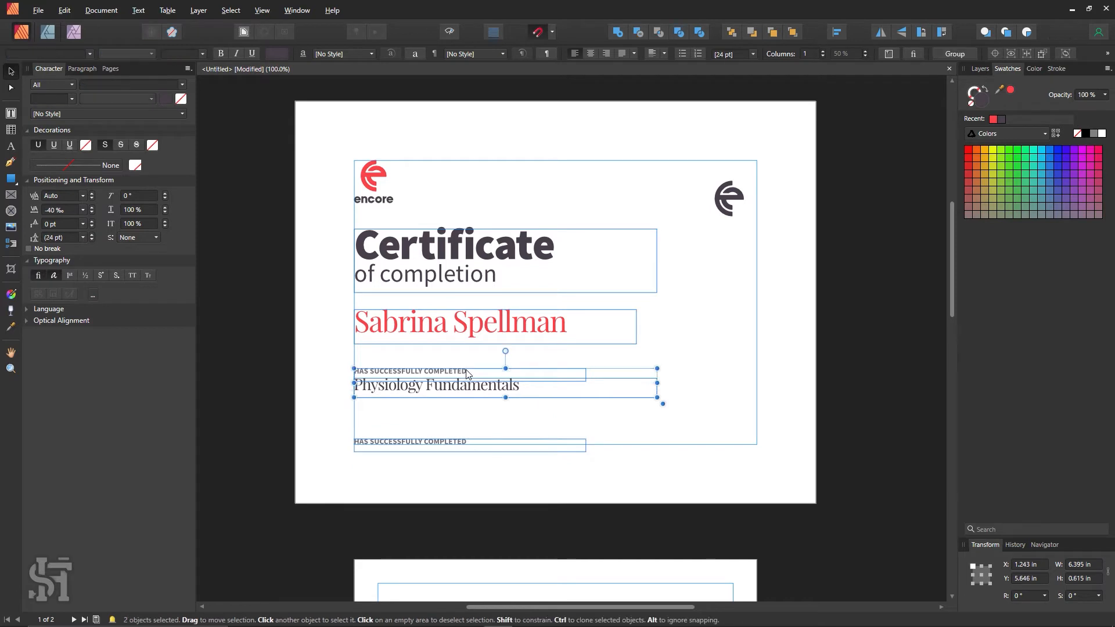
left_click(621, 437)
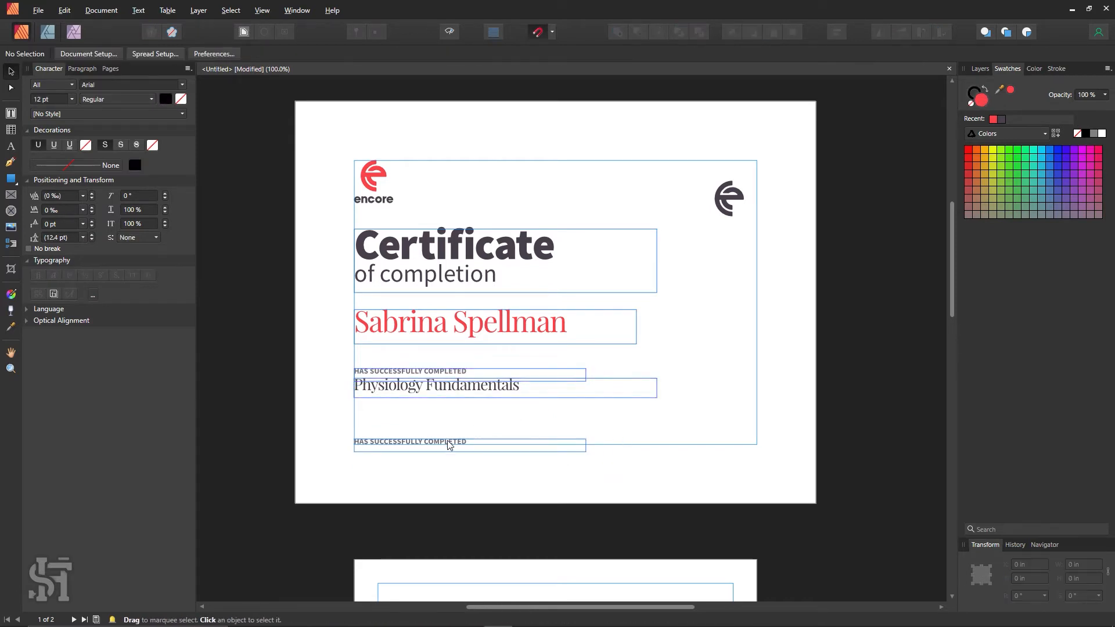
left_click_drag(449, 444, 325, 425)
- Replace the copied line's text with the date "2021 - 02 - 02" and deselect it
double_click(452, 426)
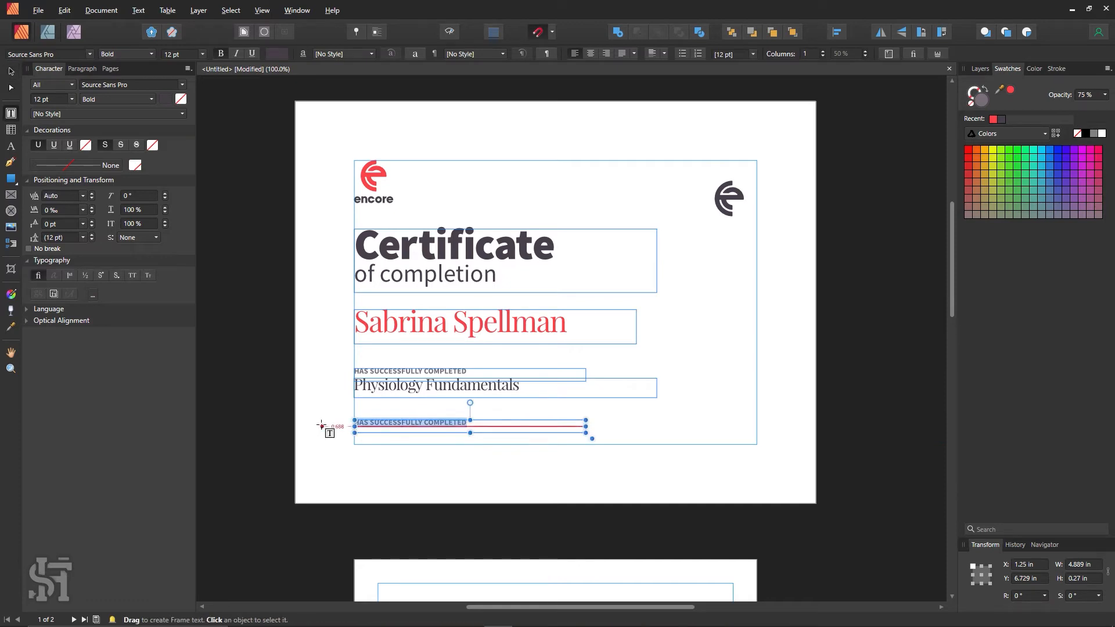
type("JAN")
key("BackSpace")
key("BackSpace")
key("BackSpace")
type("2")
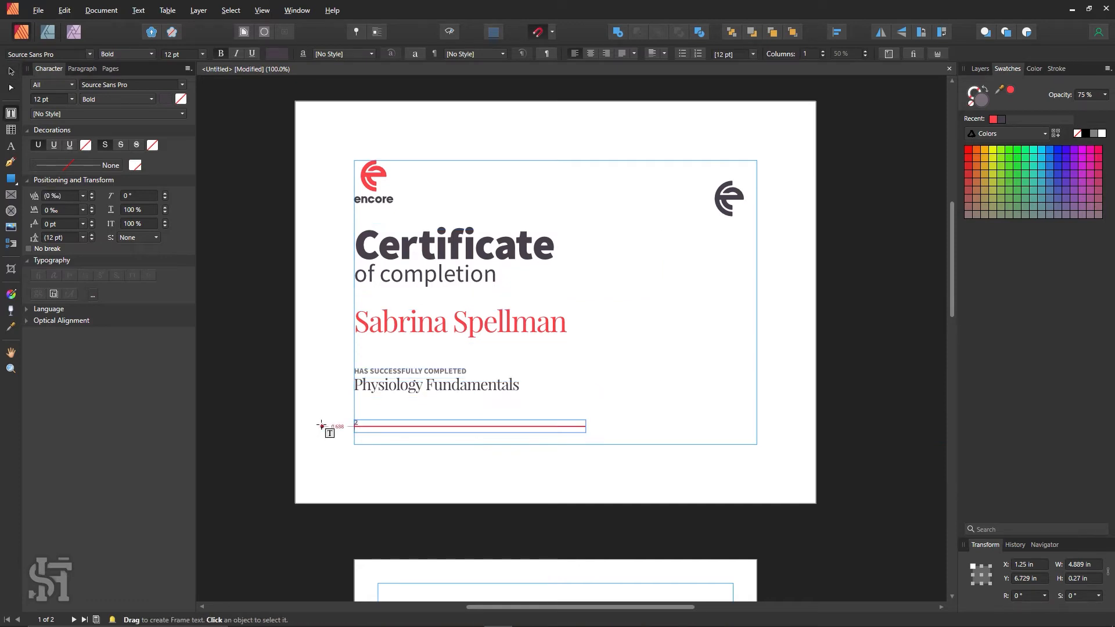
type("021")
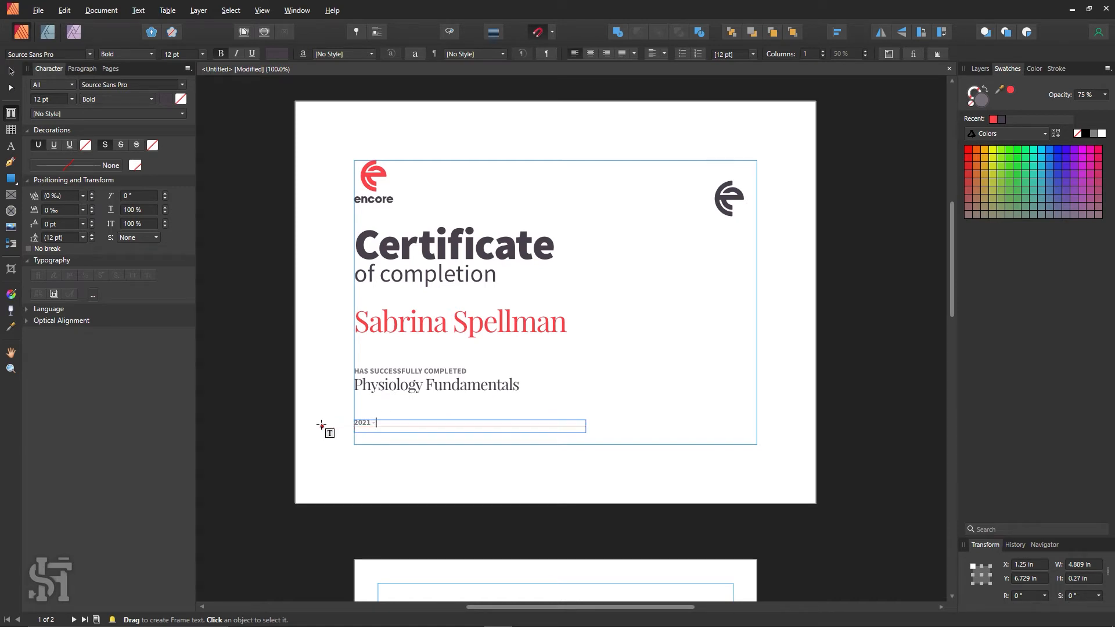
type(" -")
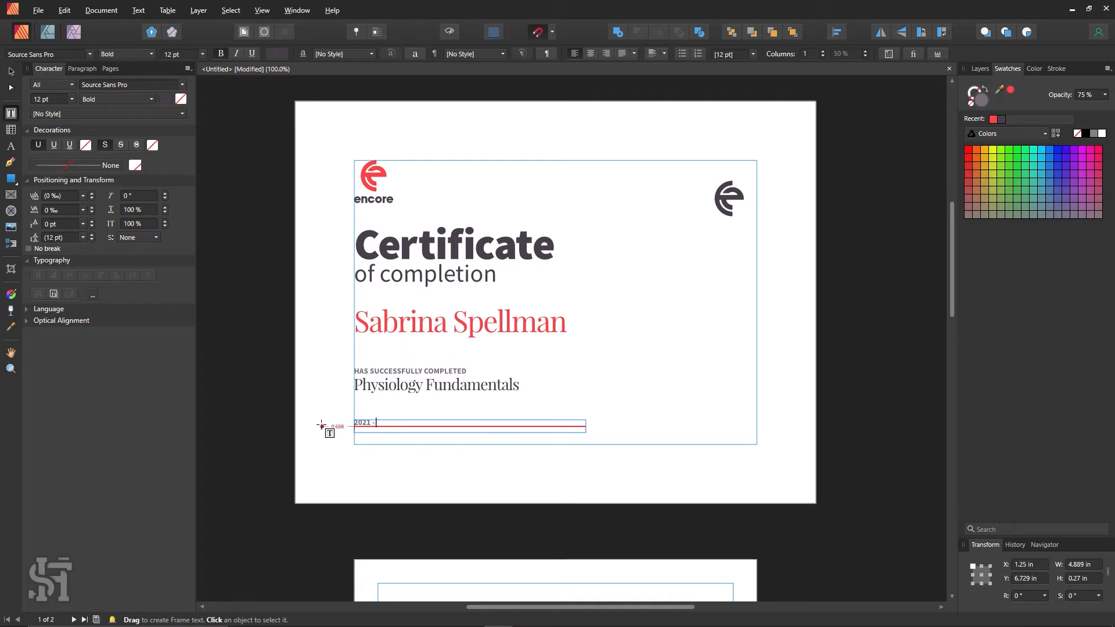
type(" 02 - 02")
key("Escape")
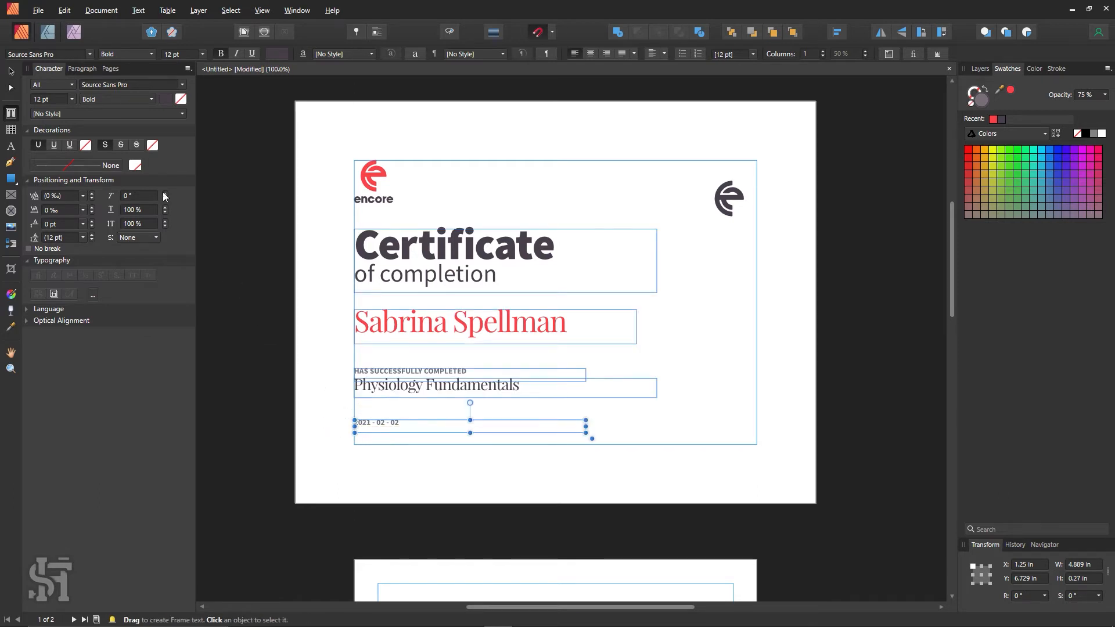
left_click(10, 71)
left_click(256, 268)
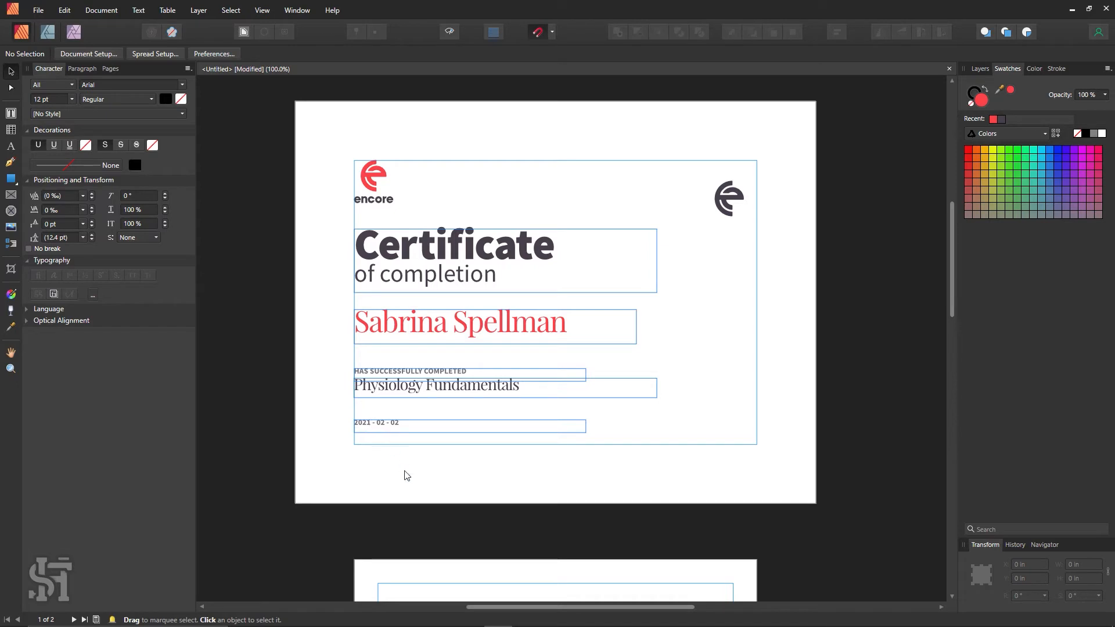
- Check the page in preview mode, and shrink the date's text frame to about 3.65 by 0.16 in
left_click(449, 32)
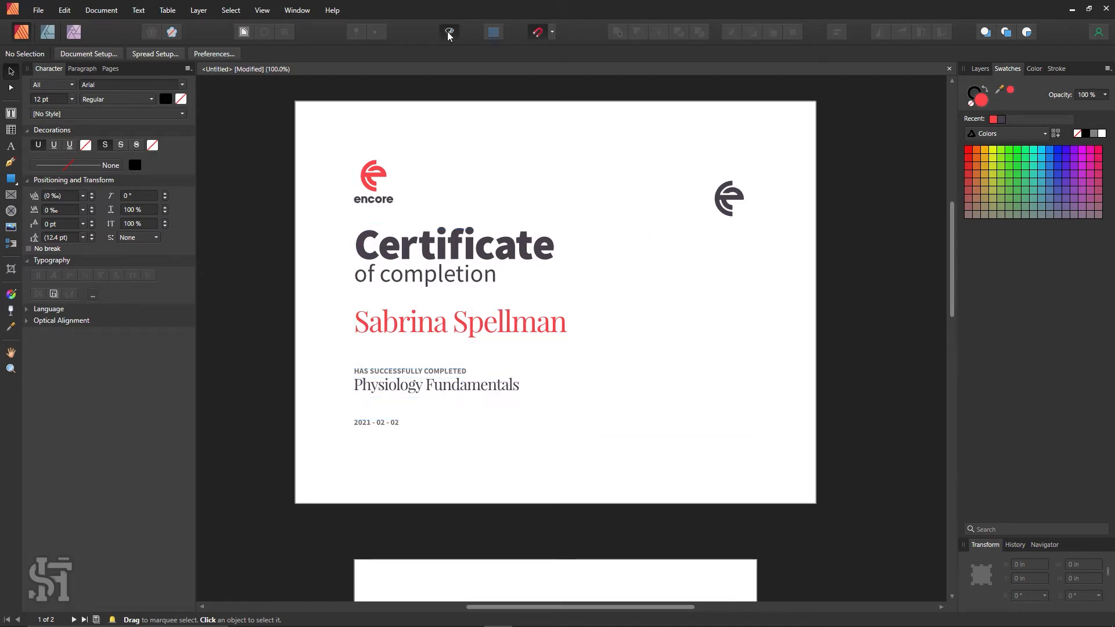
left_click(449, 32)
left_click(435, 429)
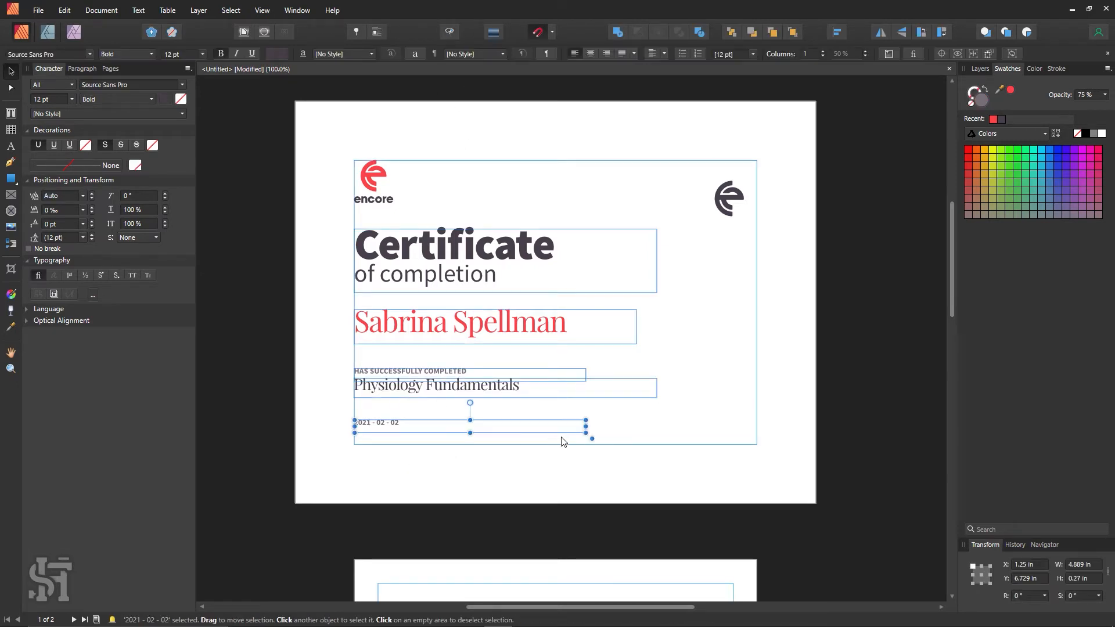
left_click_drag(586, 433, 526, 423)
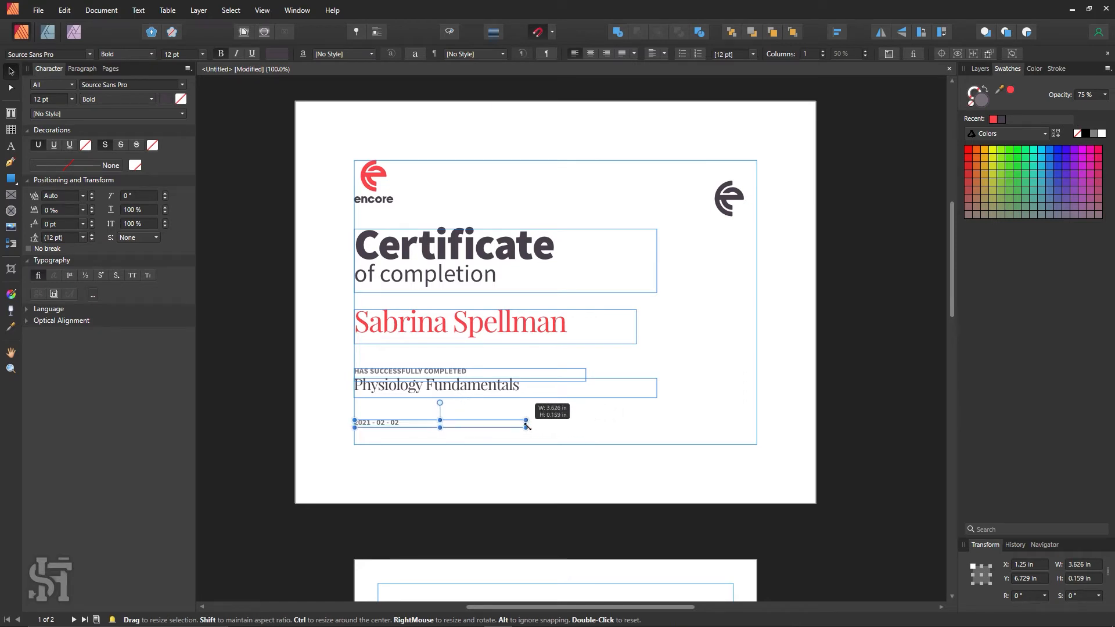
left_click(418, 455)
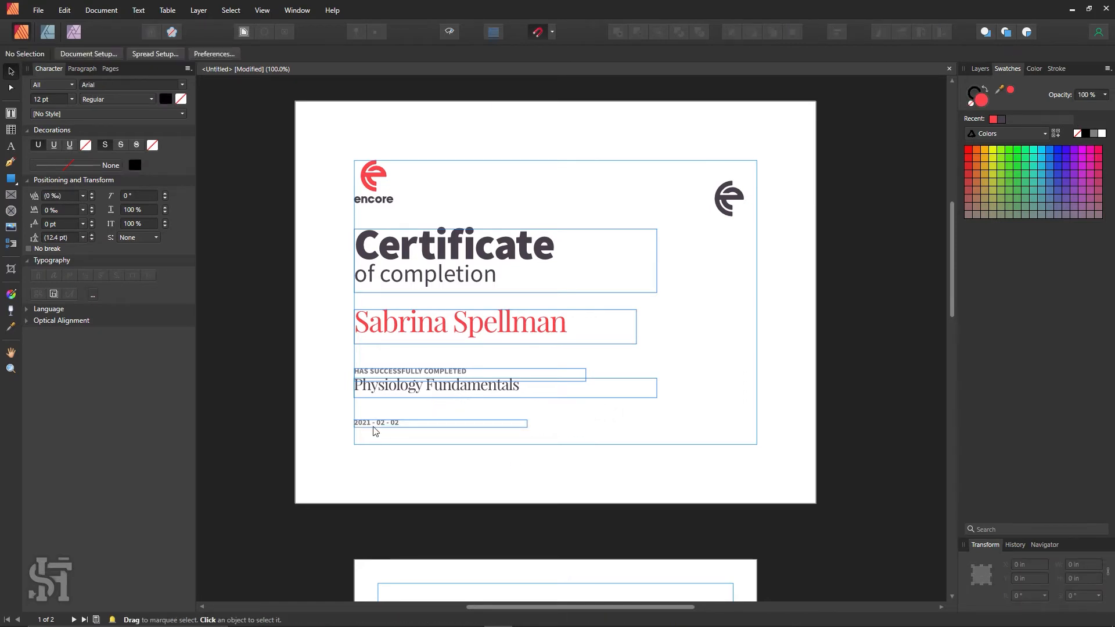
- Duplicate the date line directly below the original at a Y position of about 7.03 in
key("z")
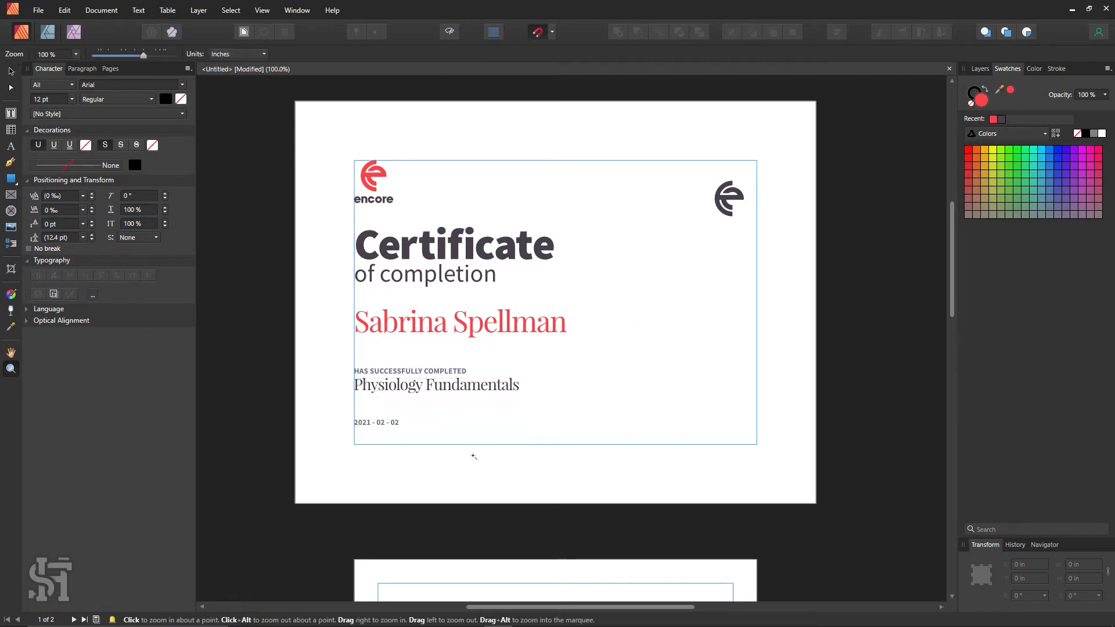
left_click(455, 433)
left_click(12, 72)
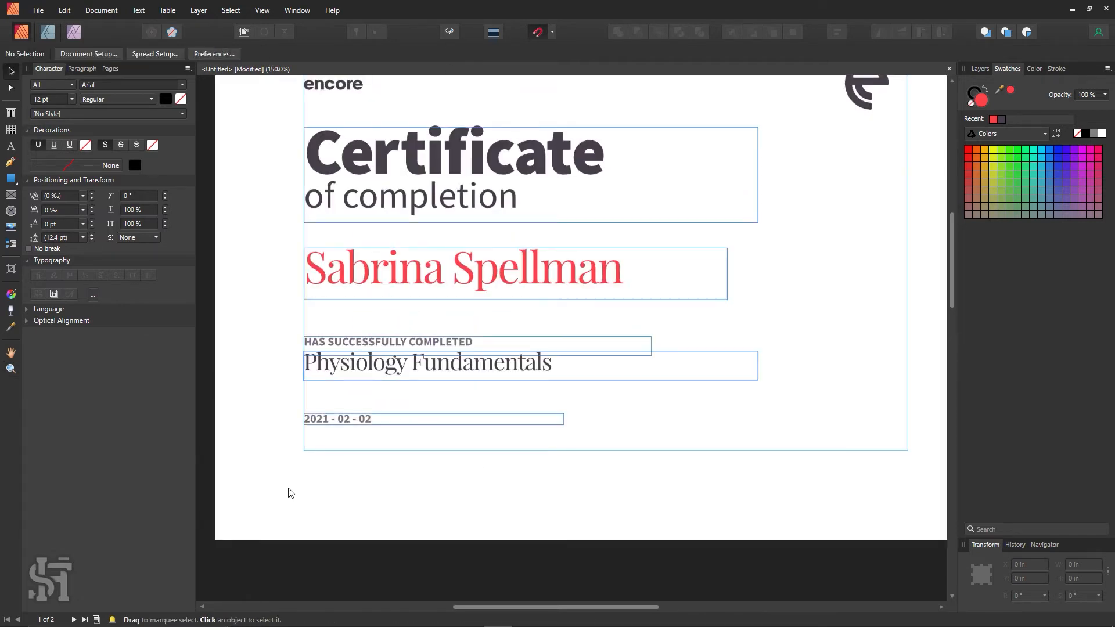
left_click(447, 32)
left_click(447, 33)
left_click(365, 426)
left_click_drag(364, 429, 364, 441)
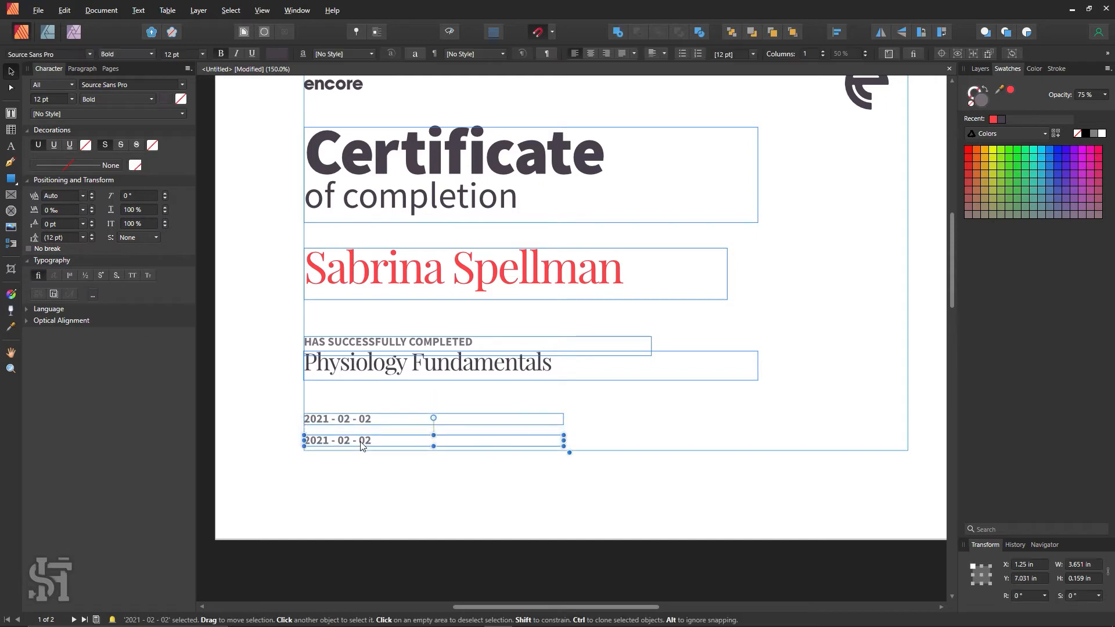
- Replace the text of the duplicated date line with "ISSUE DATE"
triple_click(364, 441)
type("ISS")
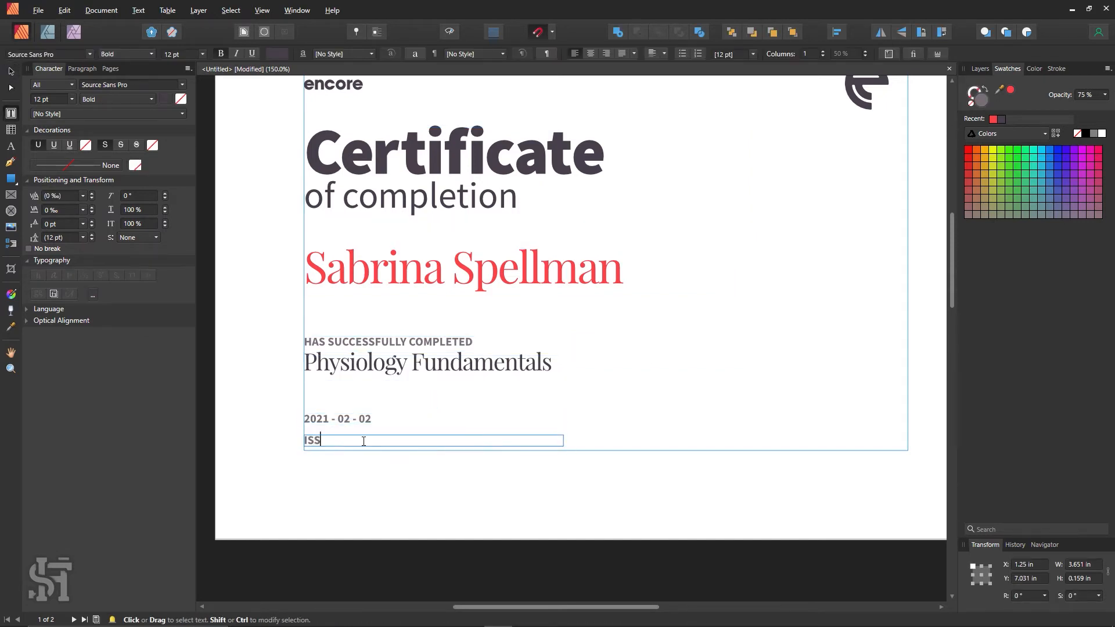
type("UE DATE")
key("Escape")
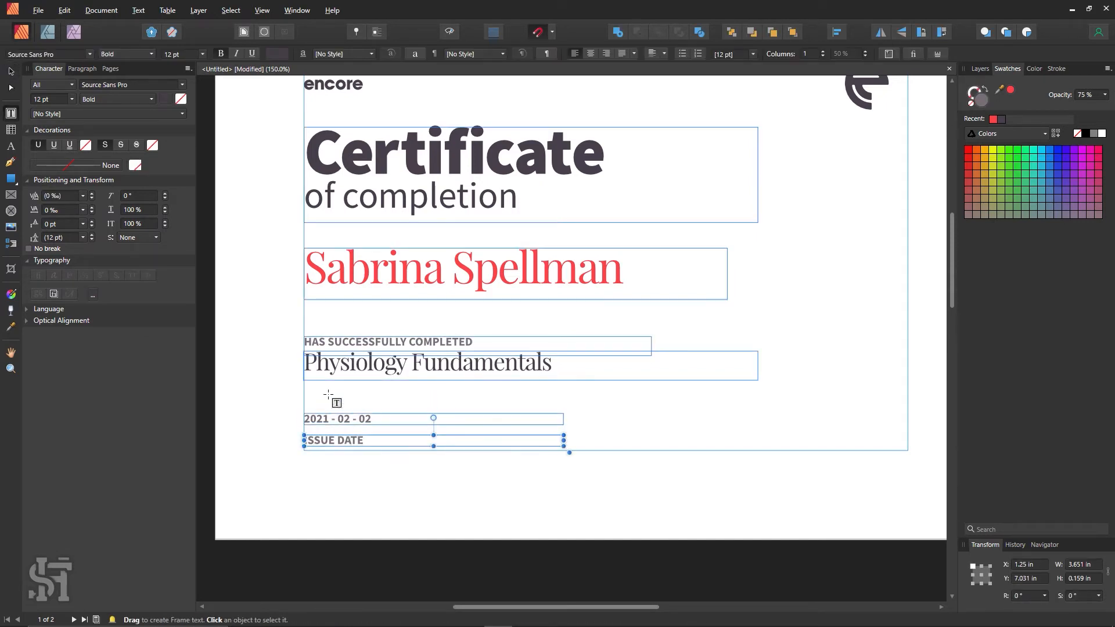
- Set the opacity of the "2021 - 02 - 02" date line to 100 % and deselect it
left_click(10, 71)
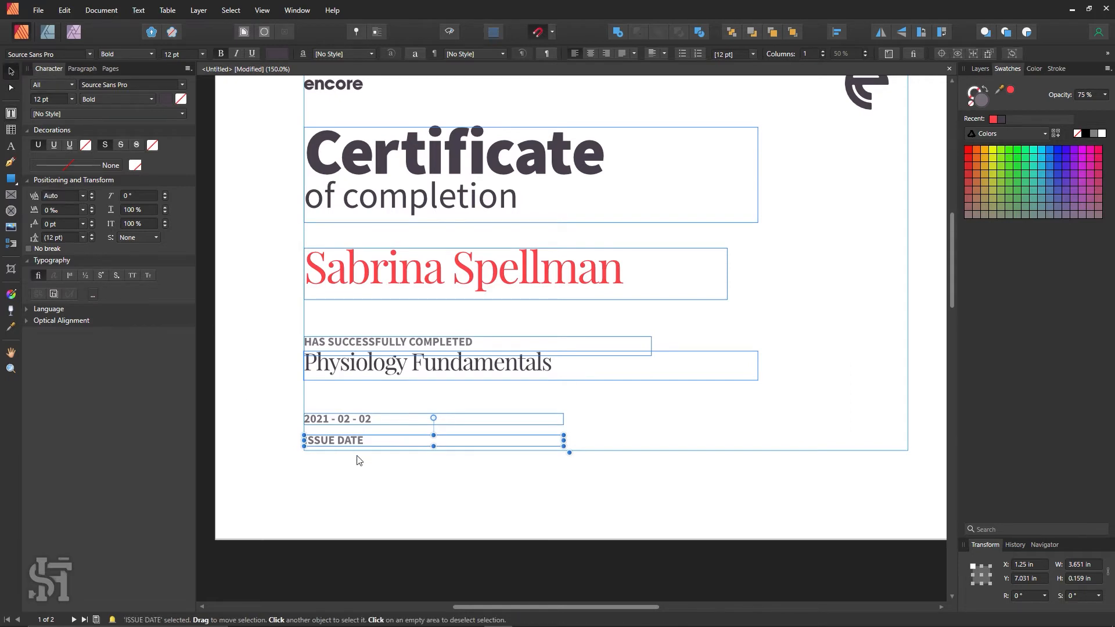
left_click(367, 482)
left_click(356, 424)
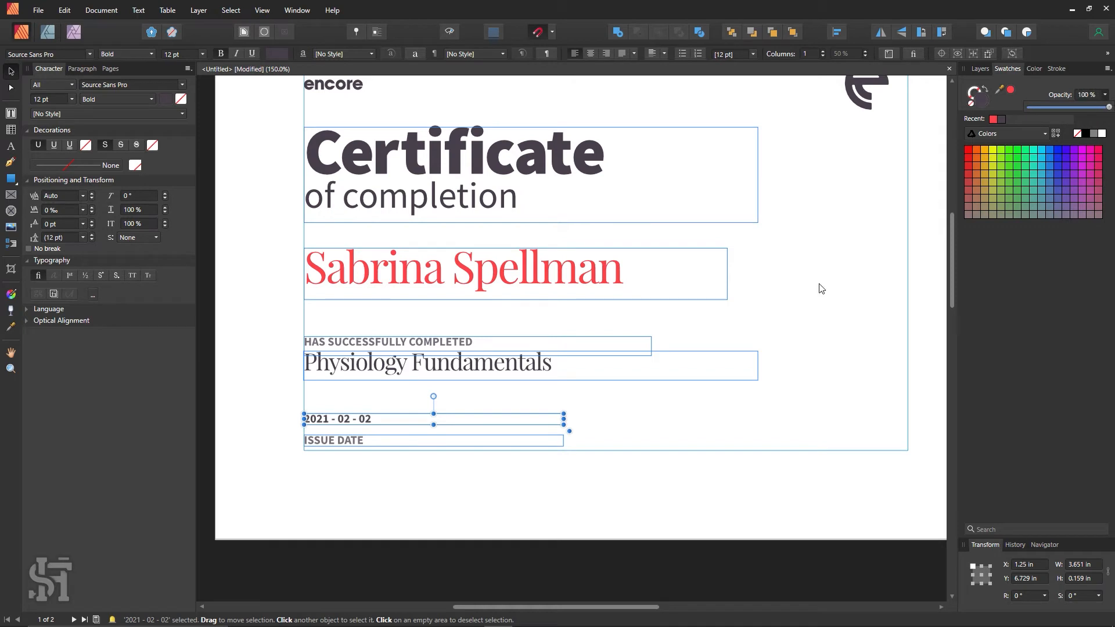
left_click(704, 467)
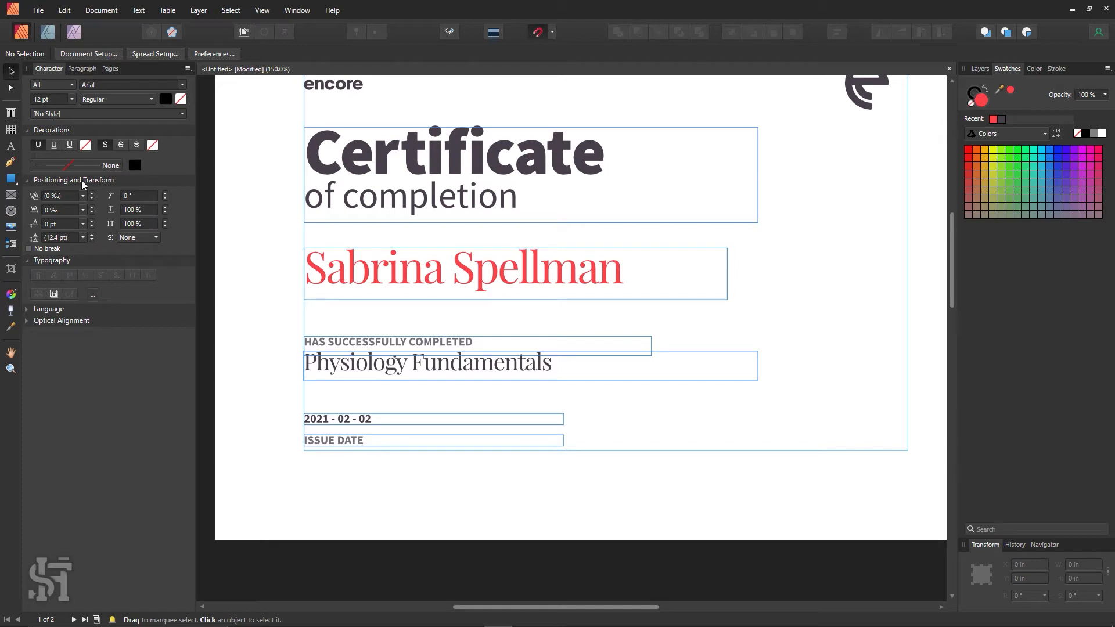
- Draw a straight horizontal line about 1.6 in long with the Pen tool between the date and "ISSUE DATE"
left_click(10, 163)
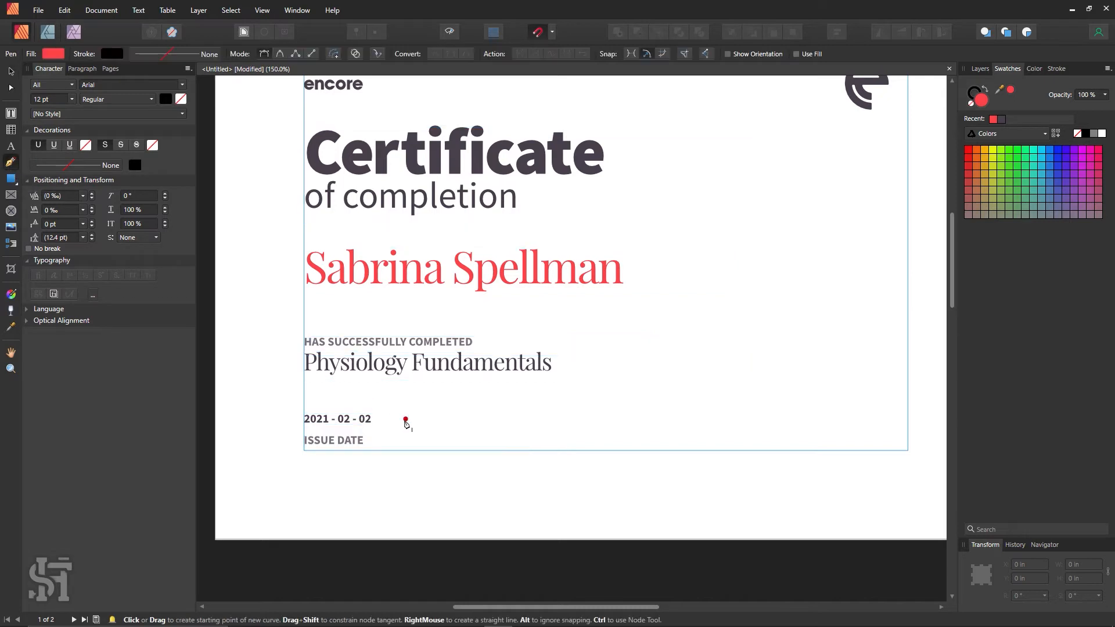
left_click(304, 430)
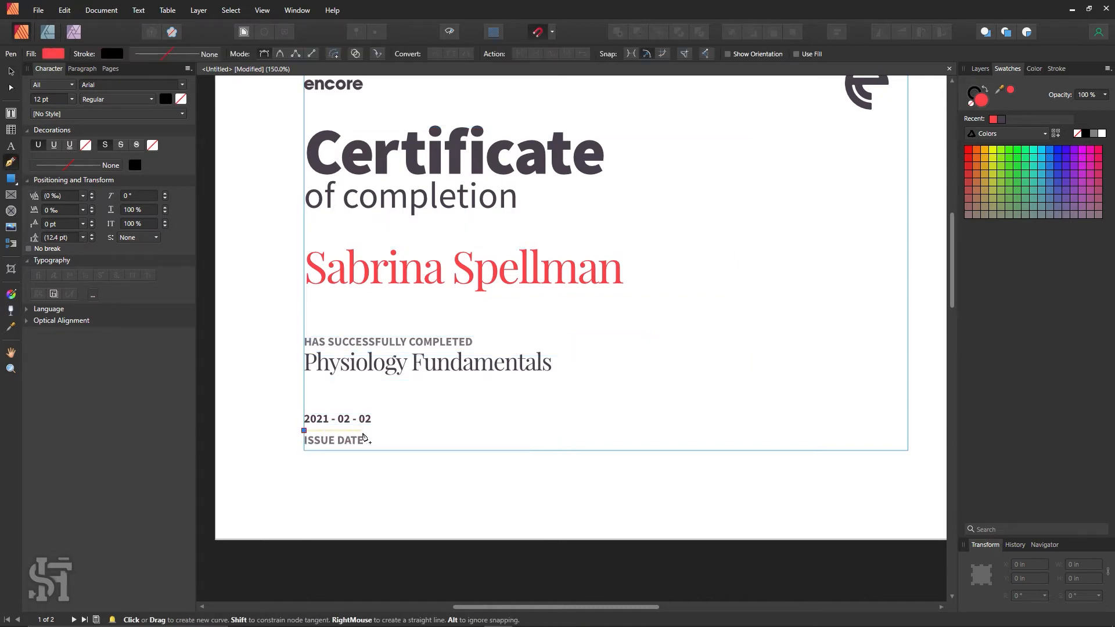
left_click(418, 431)
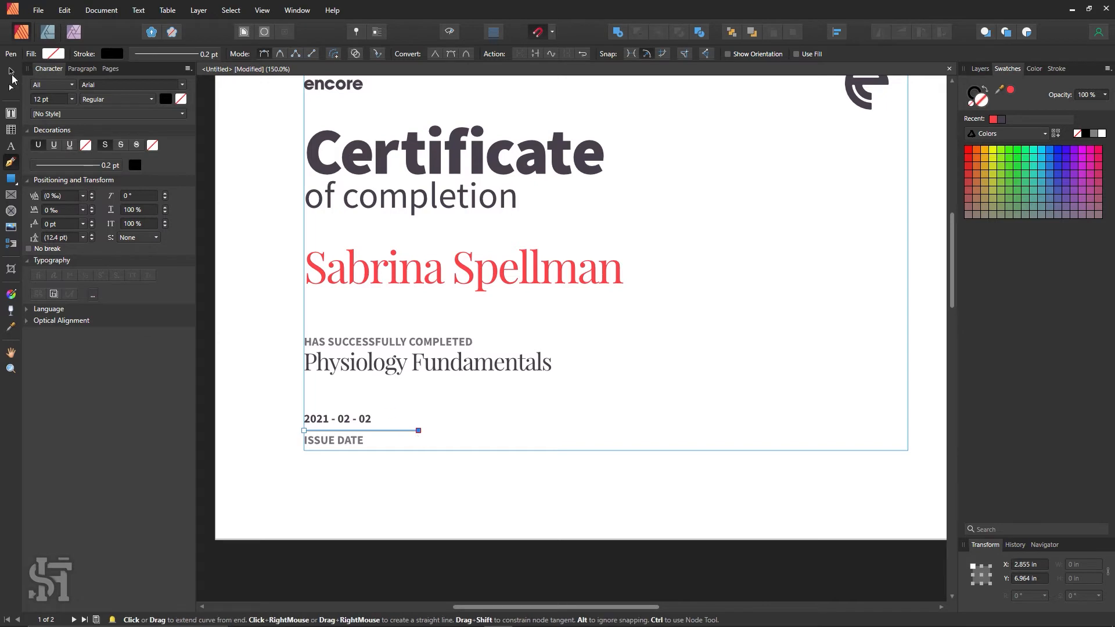
key("v")
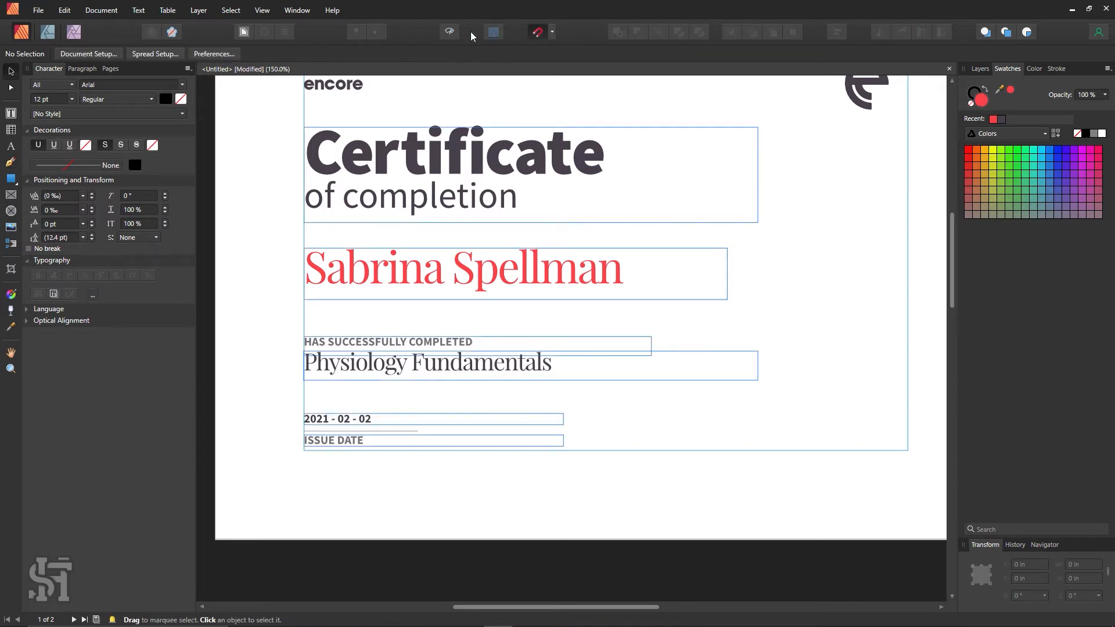
- Try a 0.5 pt stroke width on the divider line, and settle on a width of 1 pt
left_click(407, 432)
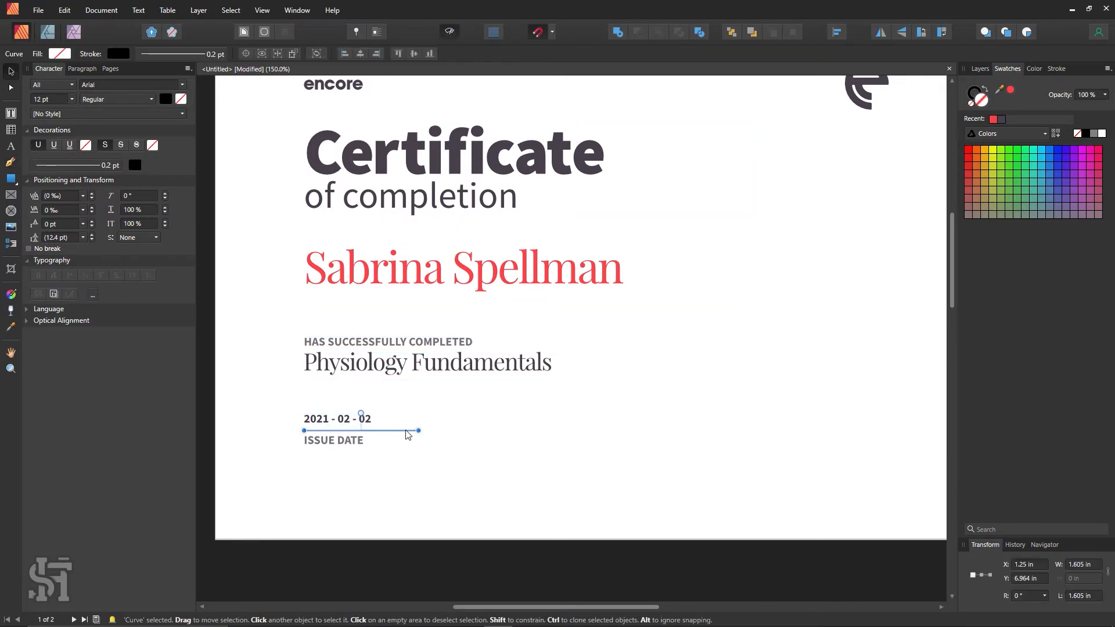
left_click(1062, 69)
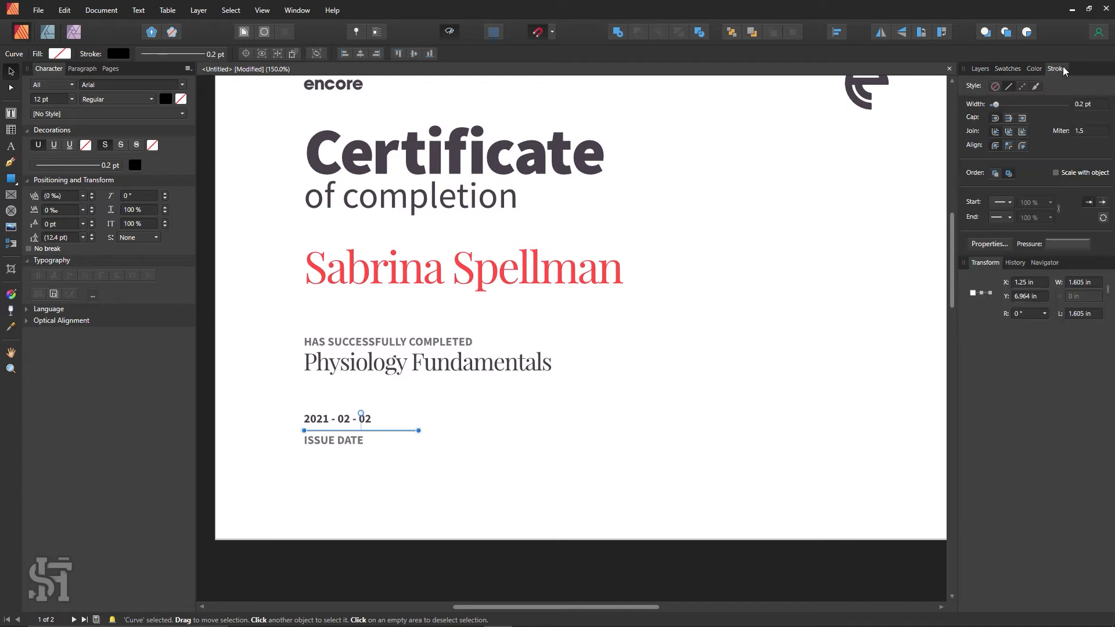
left_click(1083, 105)
type("0.5")
key("Return")
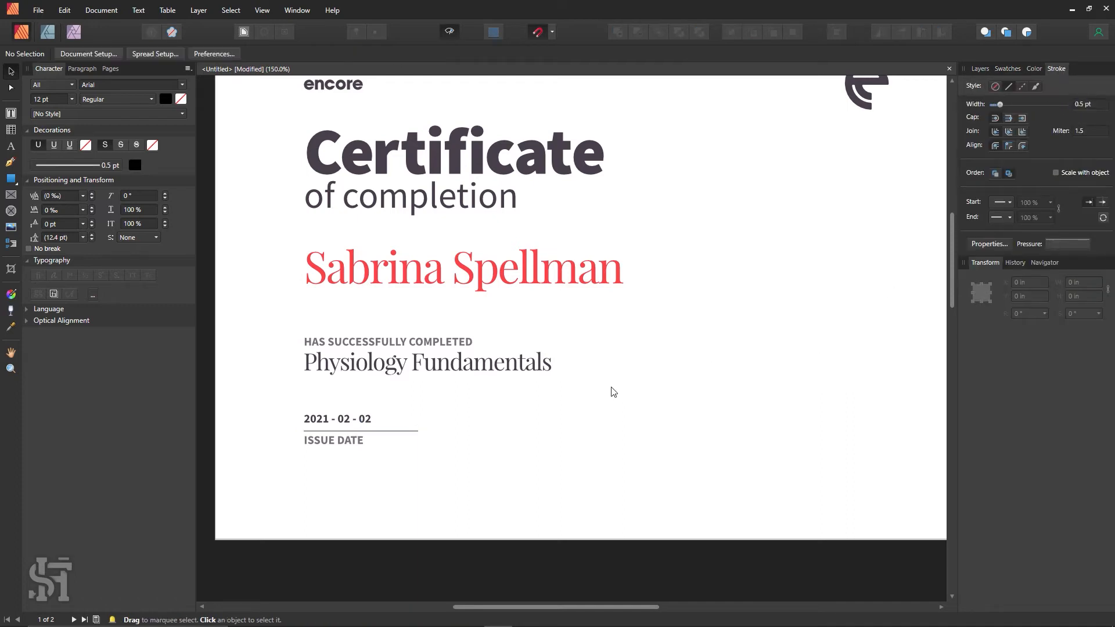
left_click(1084, 104)
type("1")
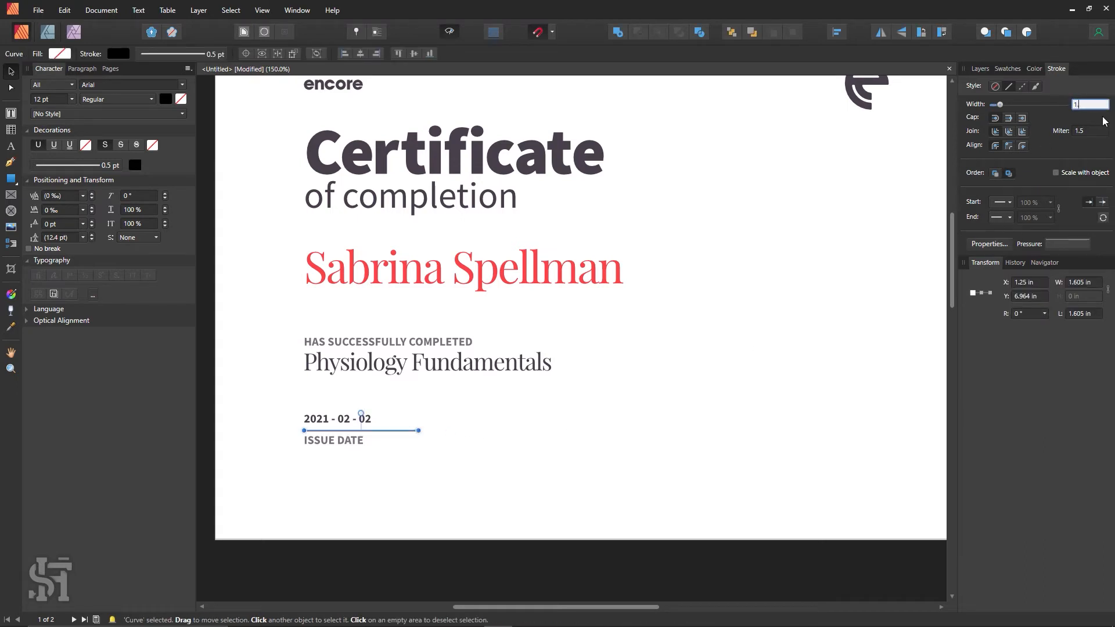
key("Return")
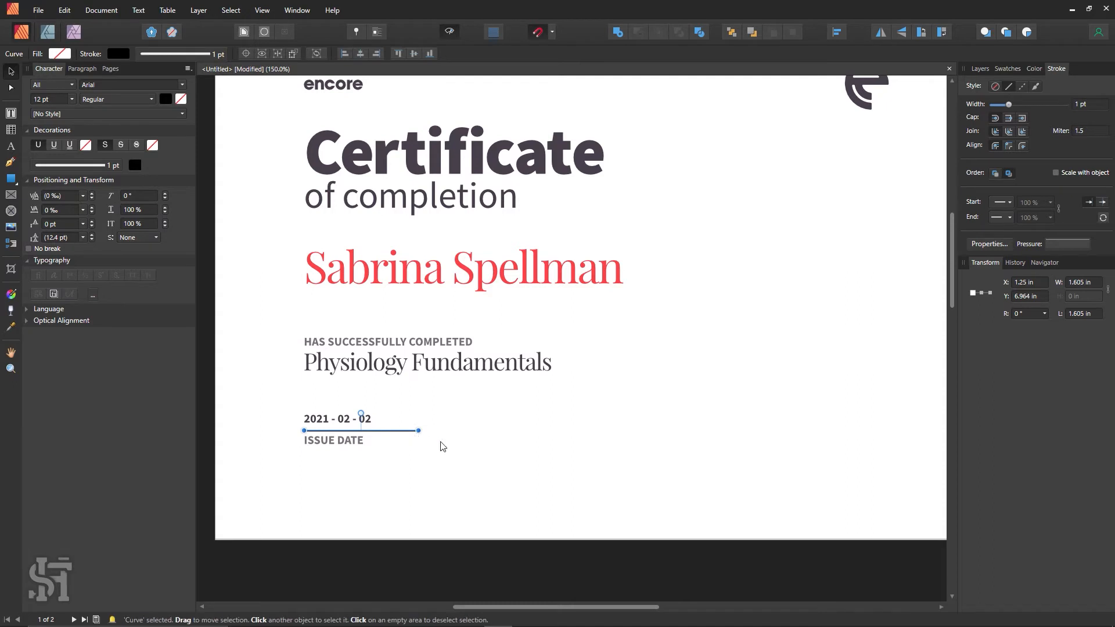
left_click_drag(440, 442, 436, 438)
left_click(498, 467)
key("ctrl+z")
key("ctrl+z")
key("ctrl+z")
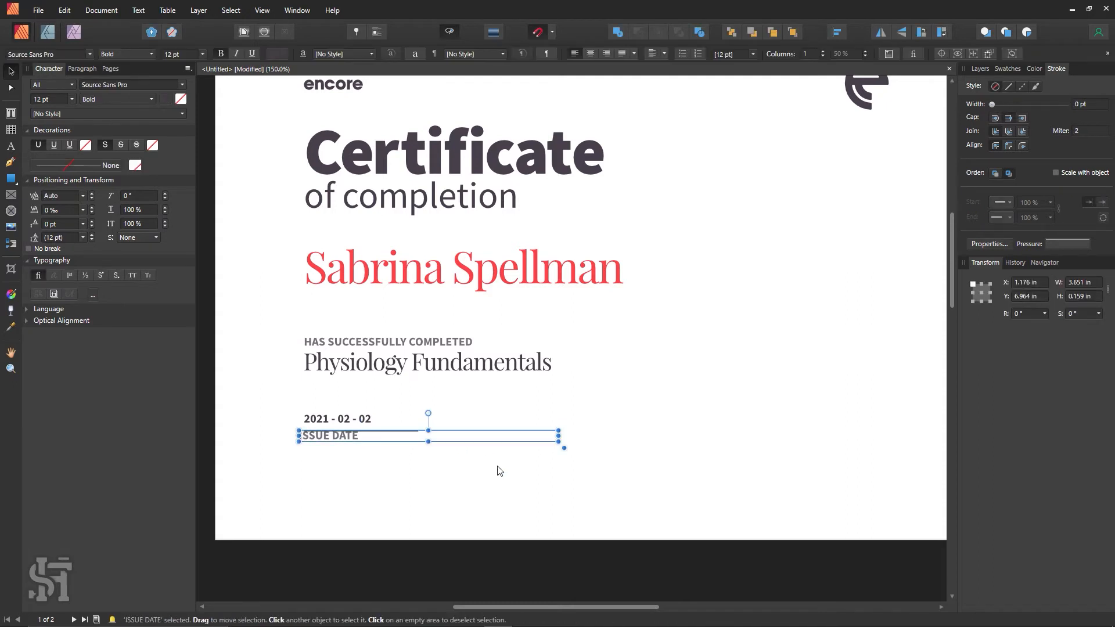
- Move the divider line up to a Y position of about 6.95 in, midway between the date and "ISSUE DATE"
left_click(400, 433)
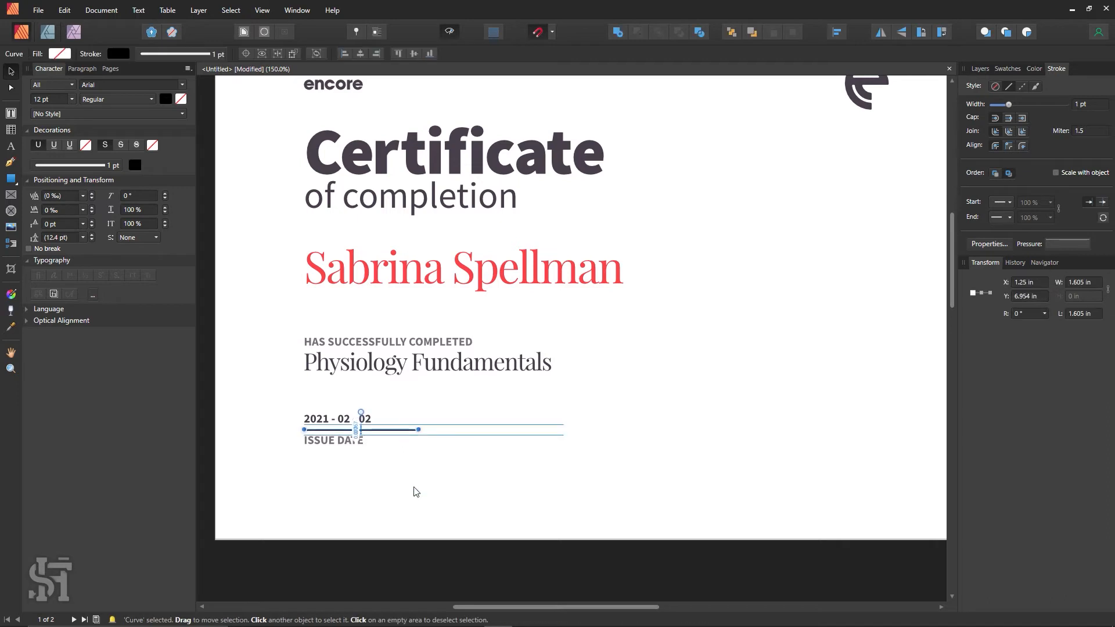
left_click(361, 462)
left_click(373, 429)
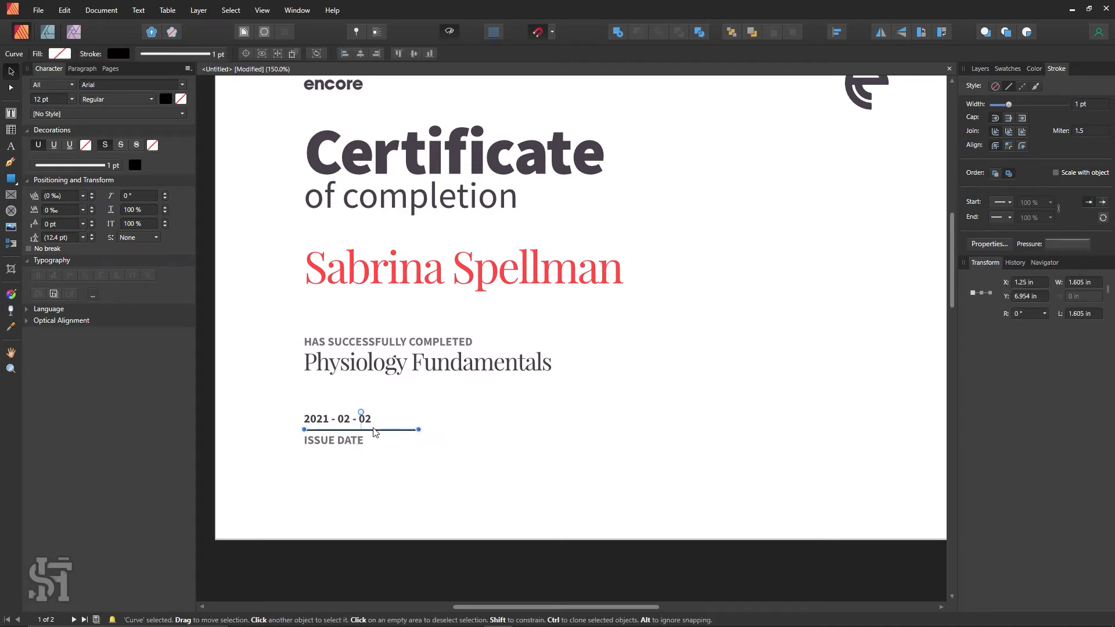
left_click(419, 473)
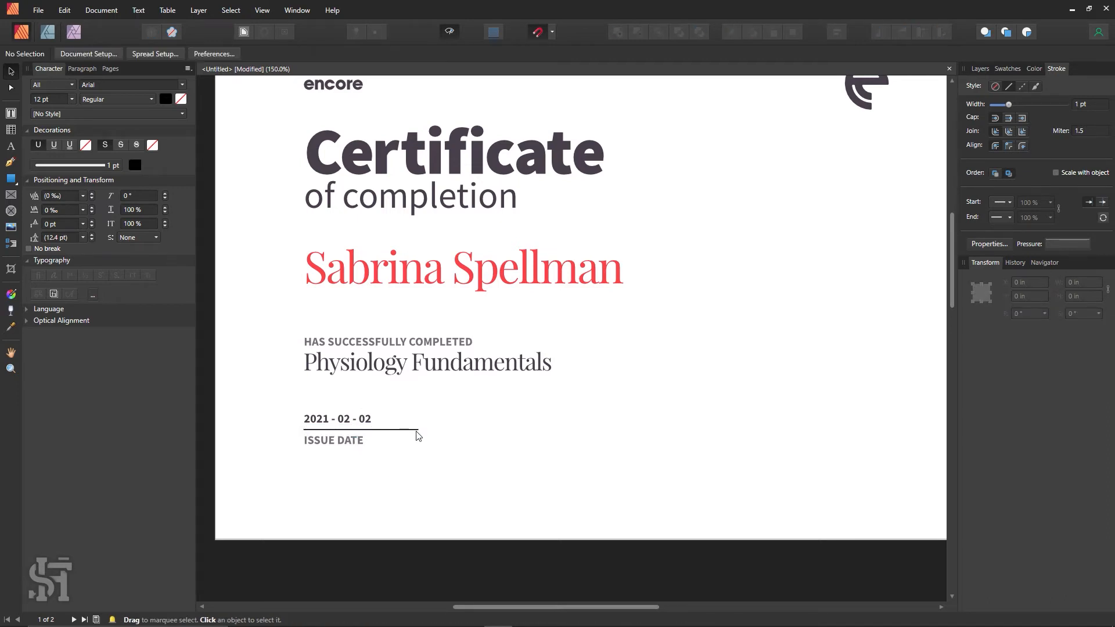
- Shorten the divider line from its free end to a length of about 1.29 in
left_click(417, 430)
left_click_drag(418, 430, 395, 430)
left_click(421, 497)
left_click(323, 430)
left_click(365, 489)
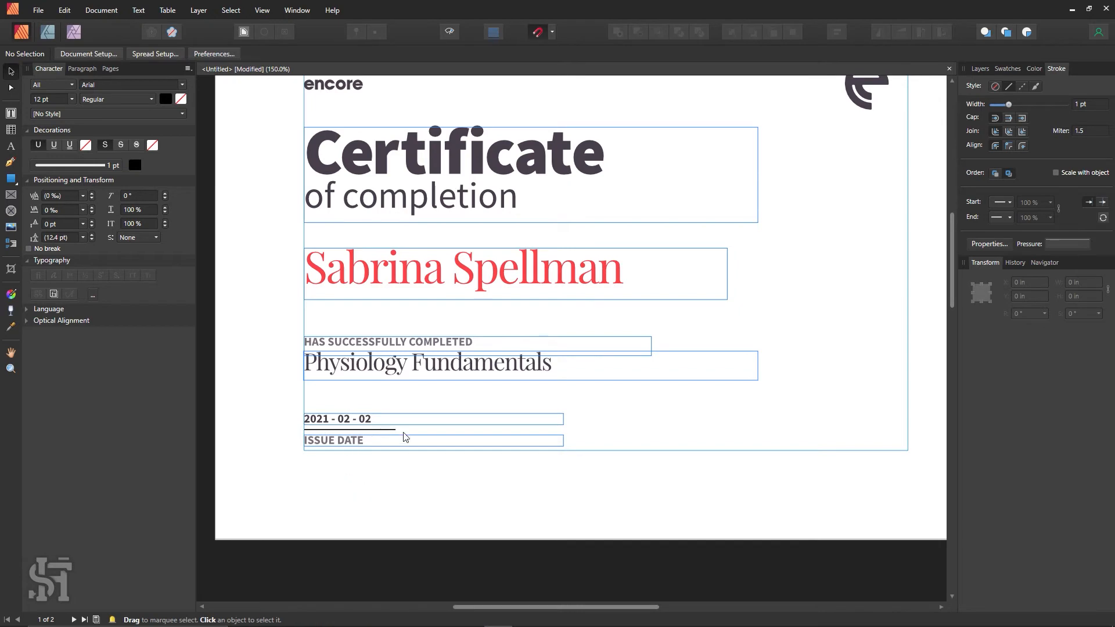
- Narrow the date and "ISSUE DATE" text frames to match the divider line, about 1.29 in wide
left_click(539, 428)
left_click_drag(563, 419, 395, 419)
left_click(562, 441)
left_click_drag(564, 442, 395, 447)
left_click(449, 457)
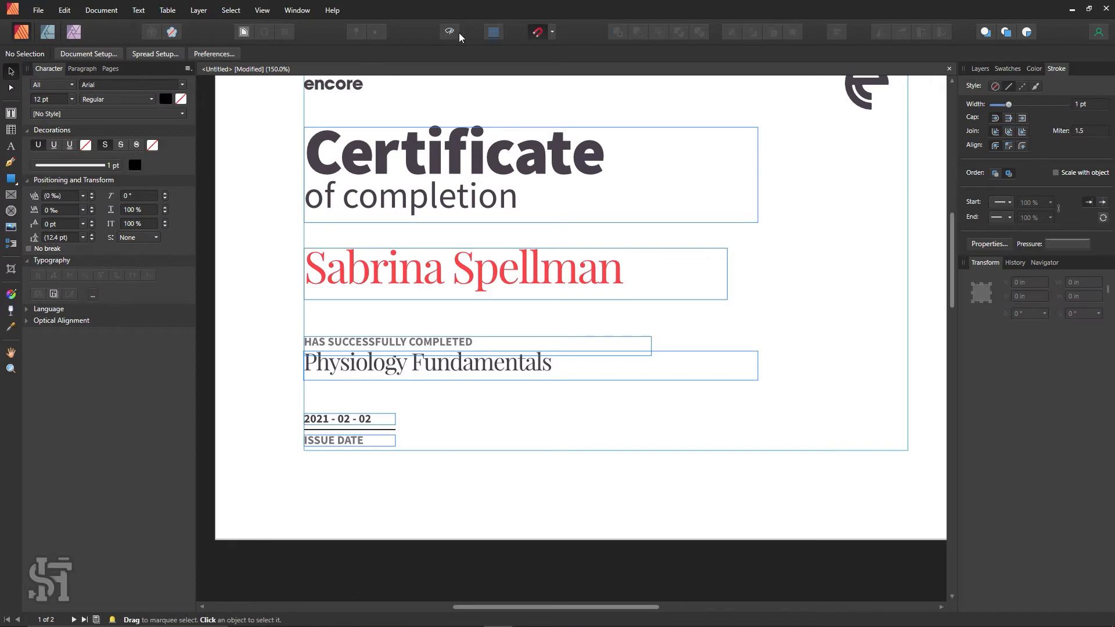
- Duplicate the date, divider line and "ISSUE DATE" together beside the originals at an X position of about 3.41 in
left_click_drag(430, 401, 279, 479)
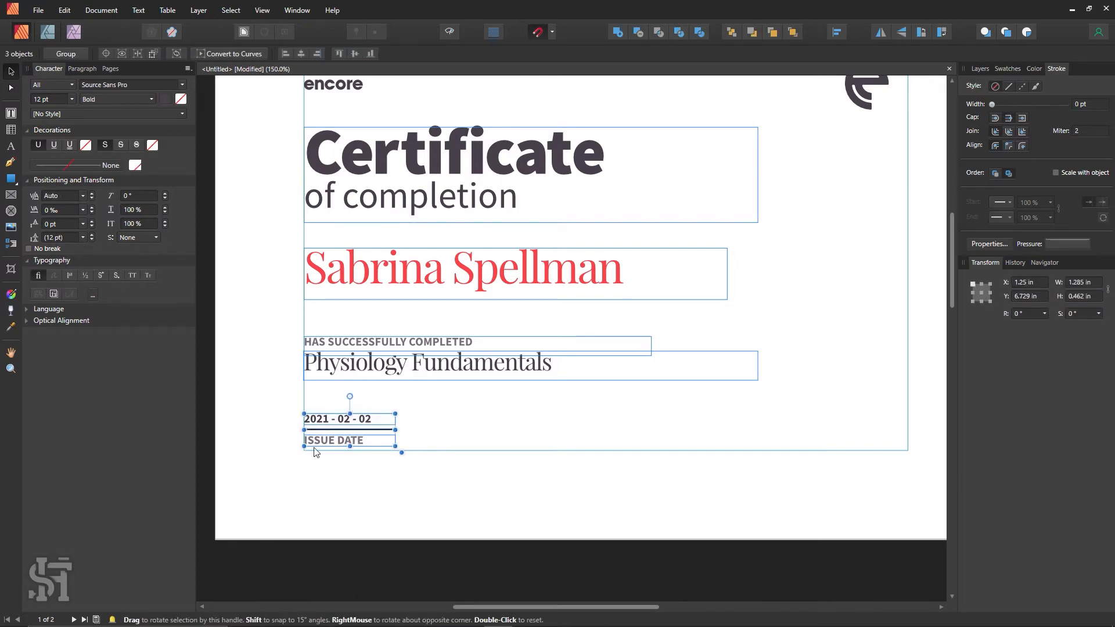
mouse_move(329, 444)
left_mouse_down()
mouse_move(431, 452)
mouse_move(495, 480)
mouse_move(482, 486)
left_mouse_up()
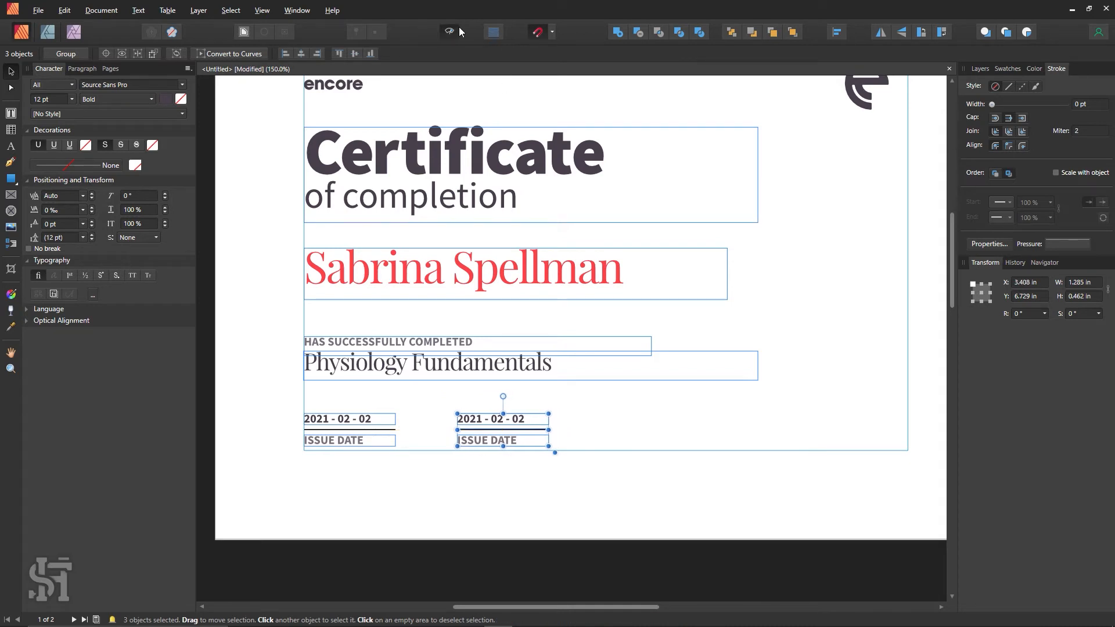
key("z")
left_click(760, 355, "alt")
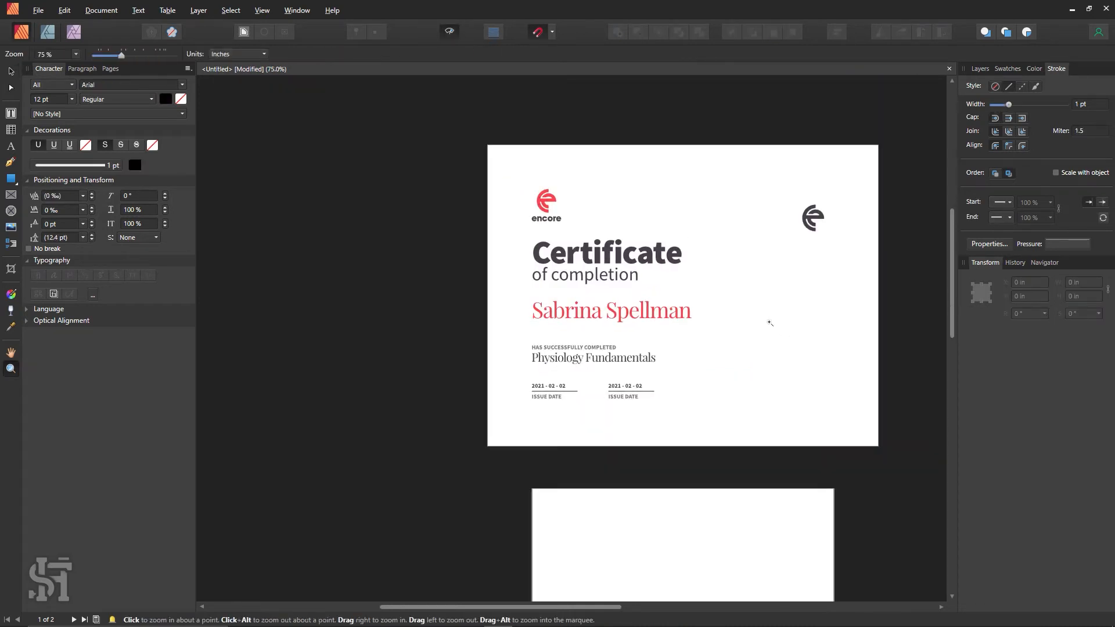
- Widen the copied "ISSUE DATE" frame to about 2.47 in and replace its text with "CEO of Encore"
left_click(712, 398)
left_click(555, 445)
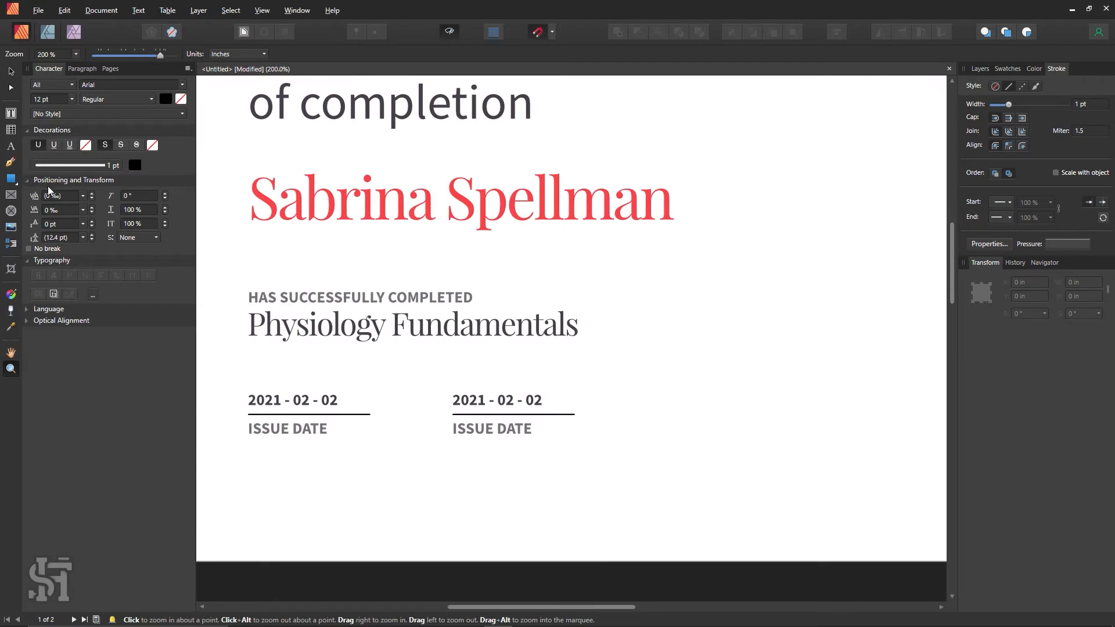
left_click(10, 113)
left_click(499, 429)
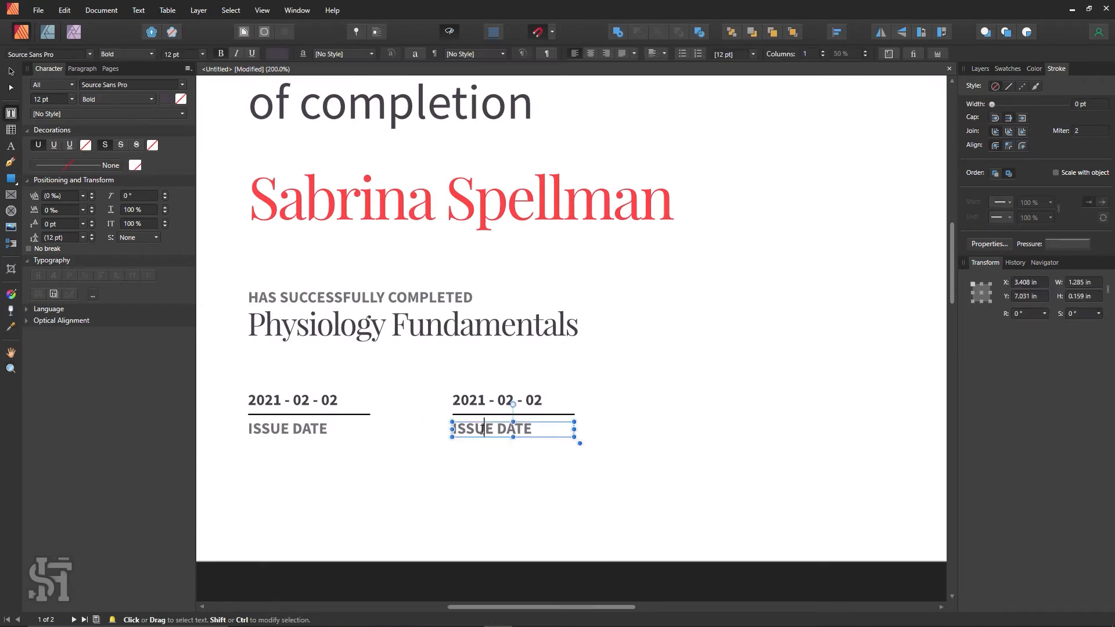
left_click_drag(579, 428, 435, 429)
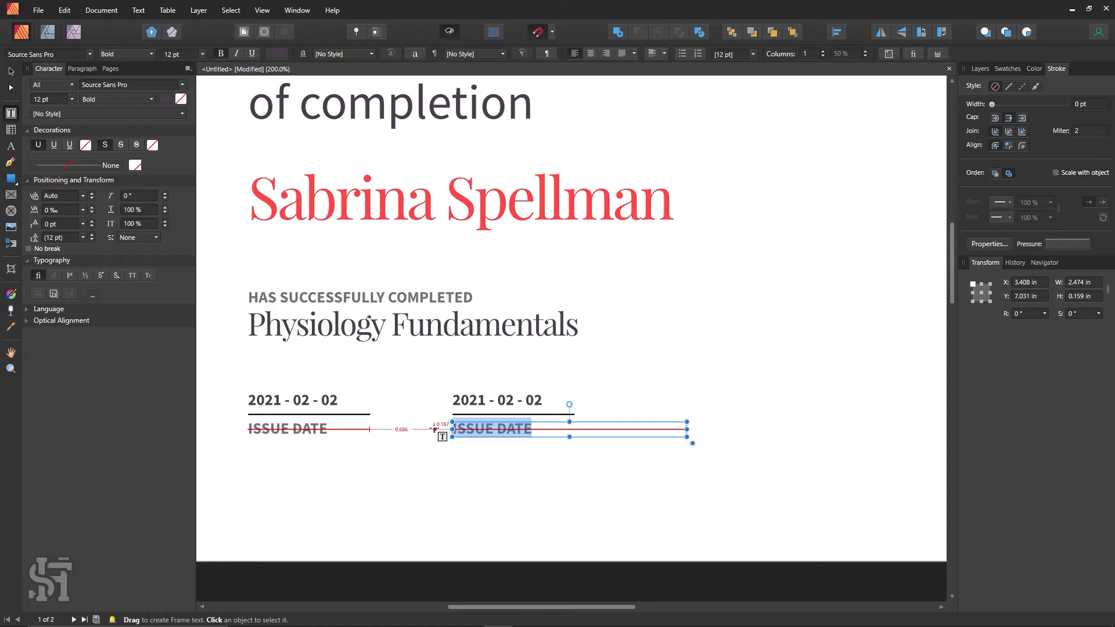
key("BackSpace")
type("CEO")
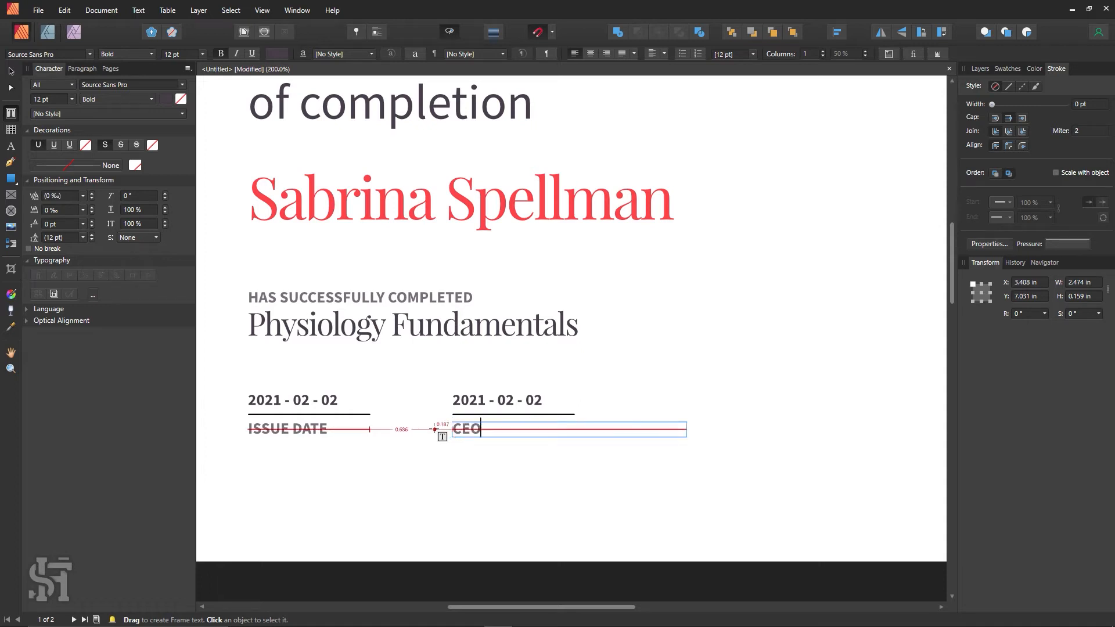
key("Escape")
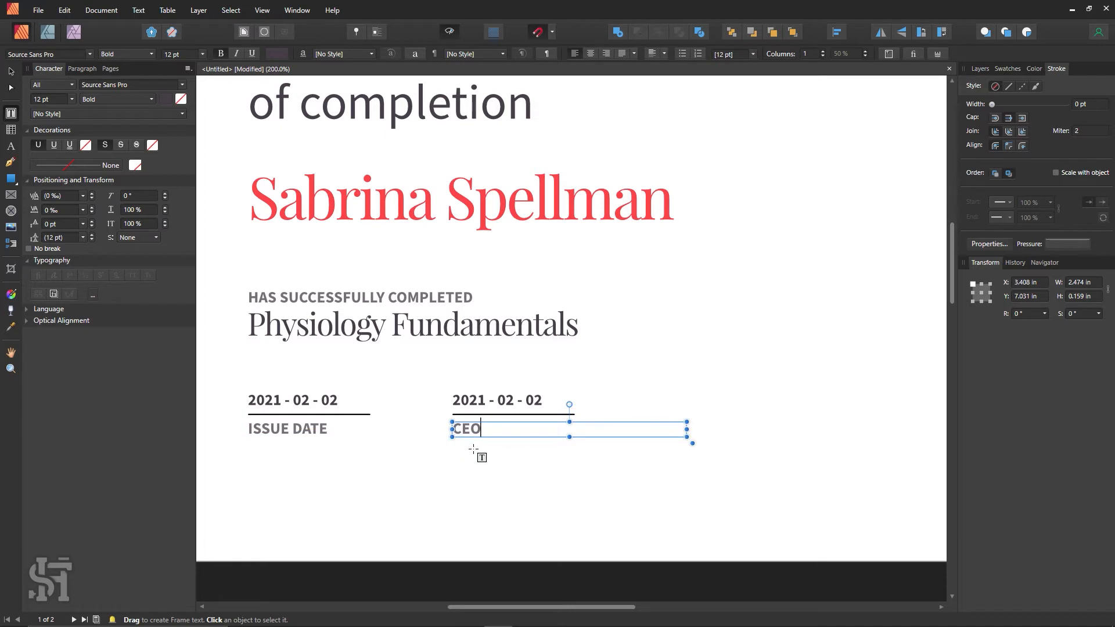
type("a")
key("BackSpace")
type("f")
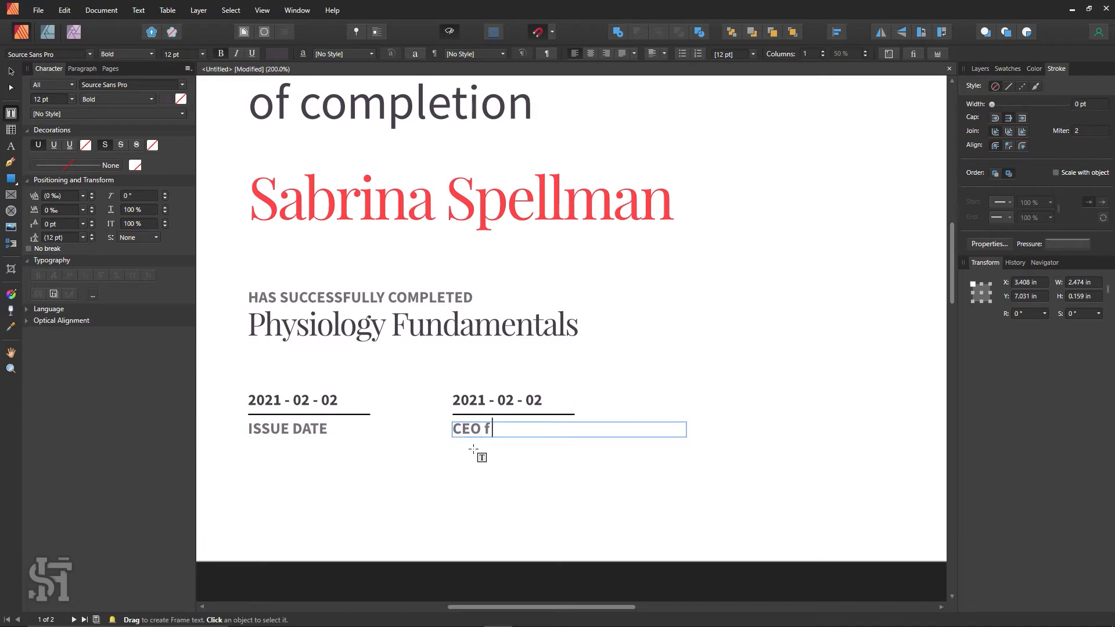
key("BackSpace")
type("of Encore")
key("Escape")
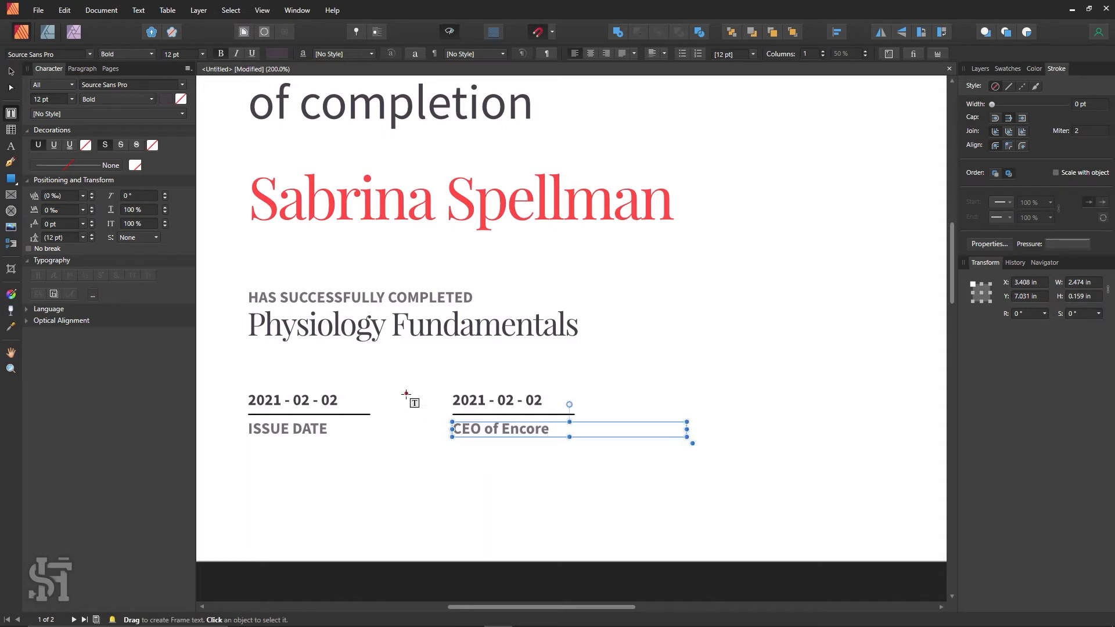
left_click(914, 413)
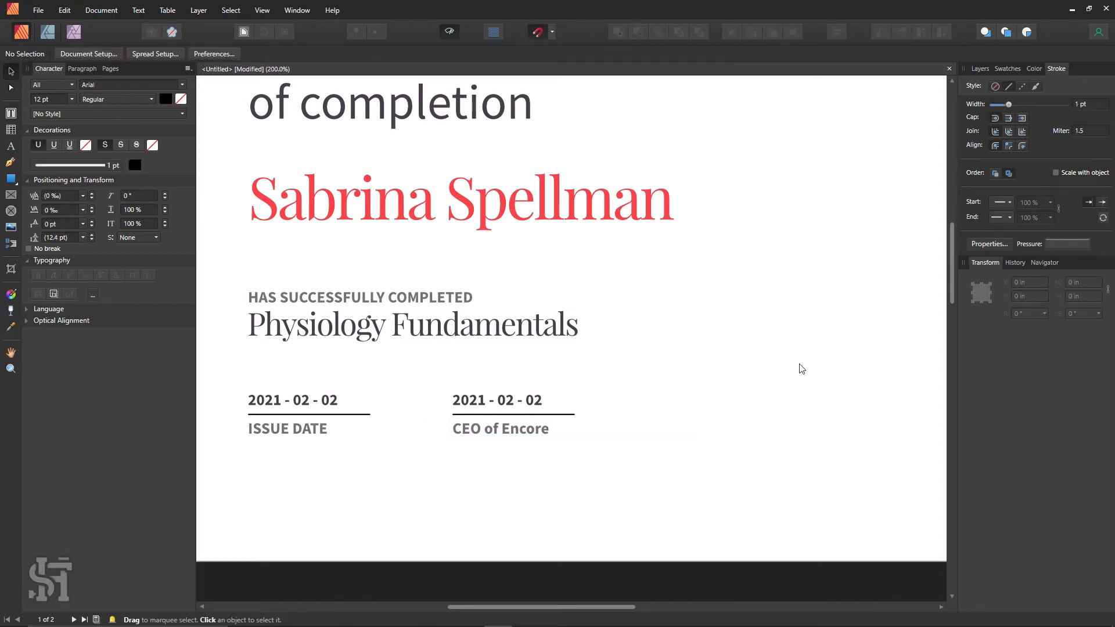
- Delete the duplicated date above the "CEO of Encore" line
key("z")
left_click(750, 351, "alt")
left_click(684, 428)
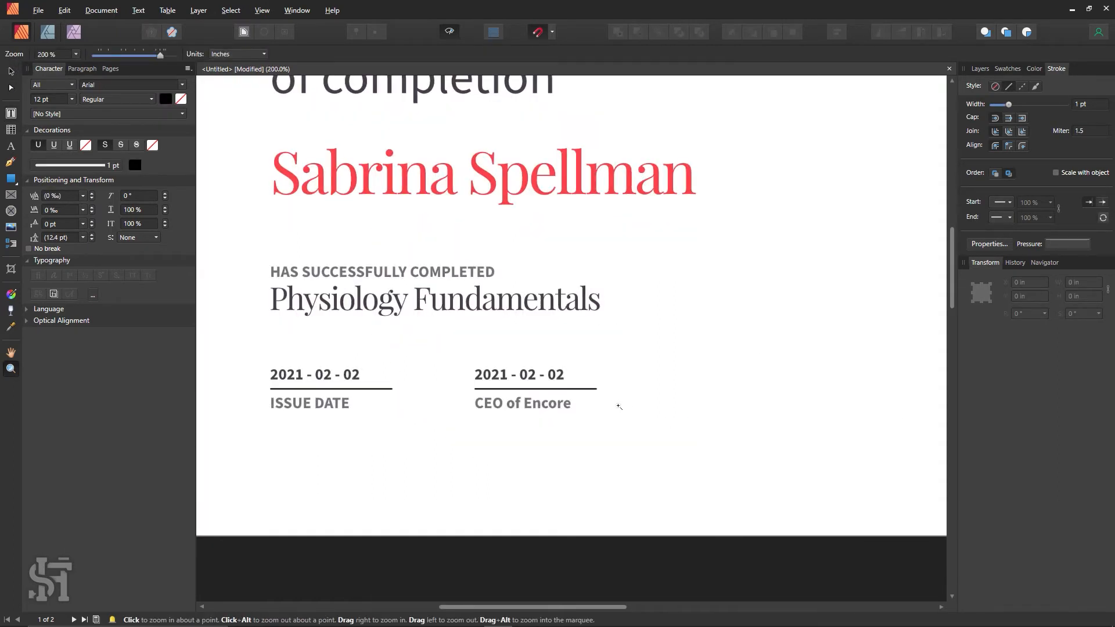
left_click(616, 406)
left_click(11, 72)
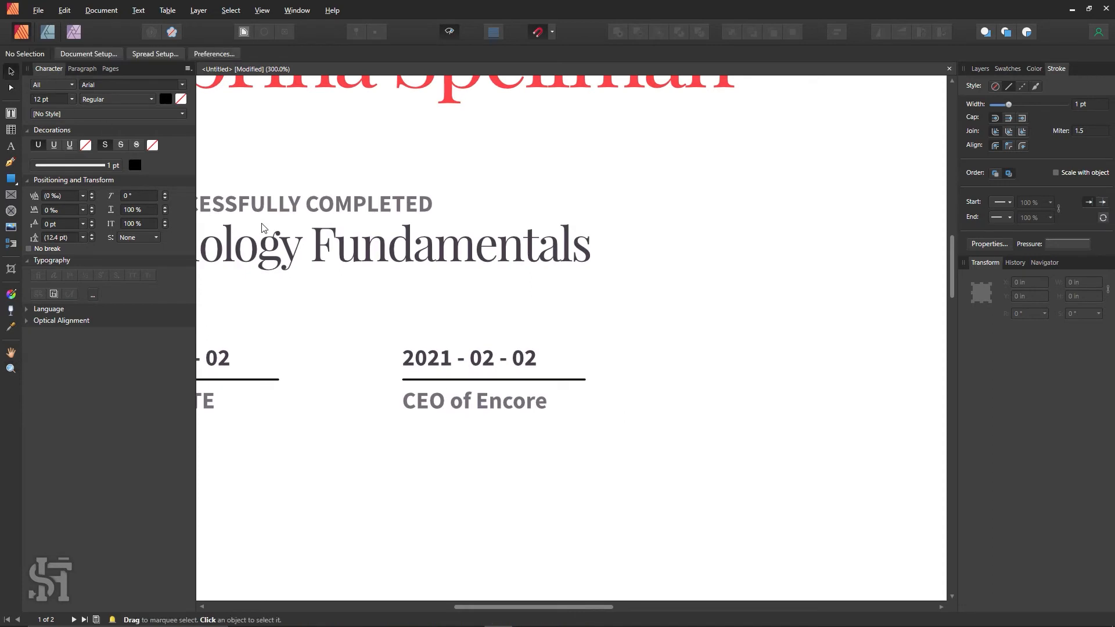
left_click(469, 368)
key("Delete")
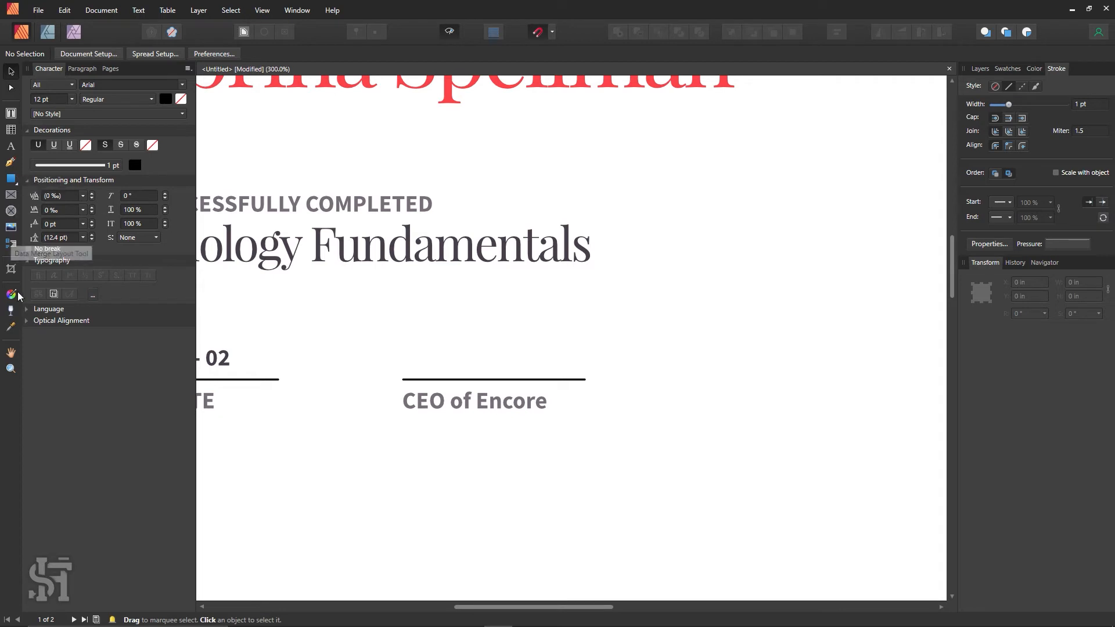
- Try to draw a curved signature with the Pen tool across the "CEO of Encore" line, and remove all its nodes
left_click(10, 163)
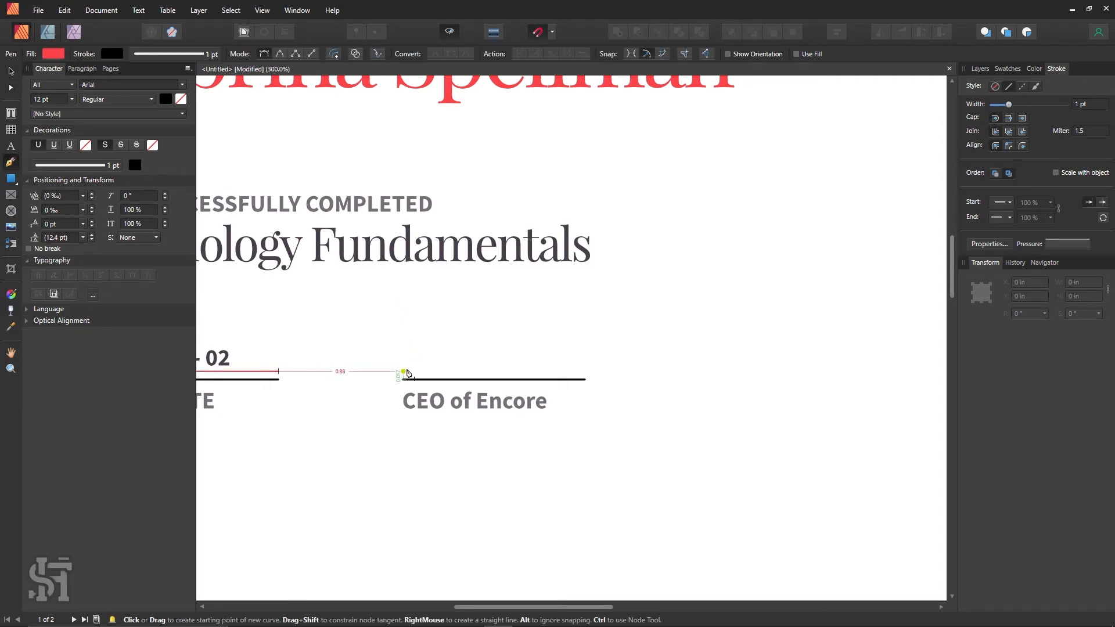
mouse_move(421, 360)
left_mouse_down()
mouse_move(448, 350)
mouse_move(467, 311)
left_mouse_up()
mouse_move(442, 302)
left_mouse_down()
mouse_move(419, 295)
mouse_move(389, 332)
left_mouse_up()
left_click_drag(387, 349, 385, 371)
left_click_drag(383, 399, 365, 489)
left_click_drag(332, 492, 370, 424)
key("BackSpace")
key("BackSpace")
key("BackSpace")
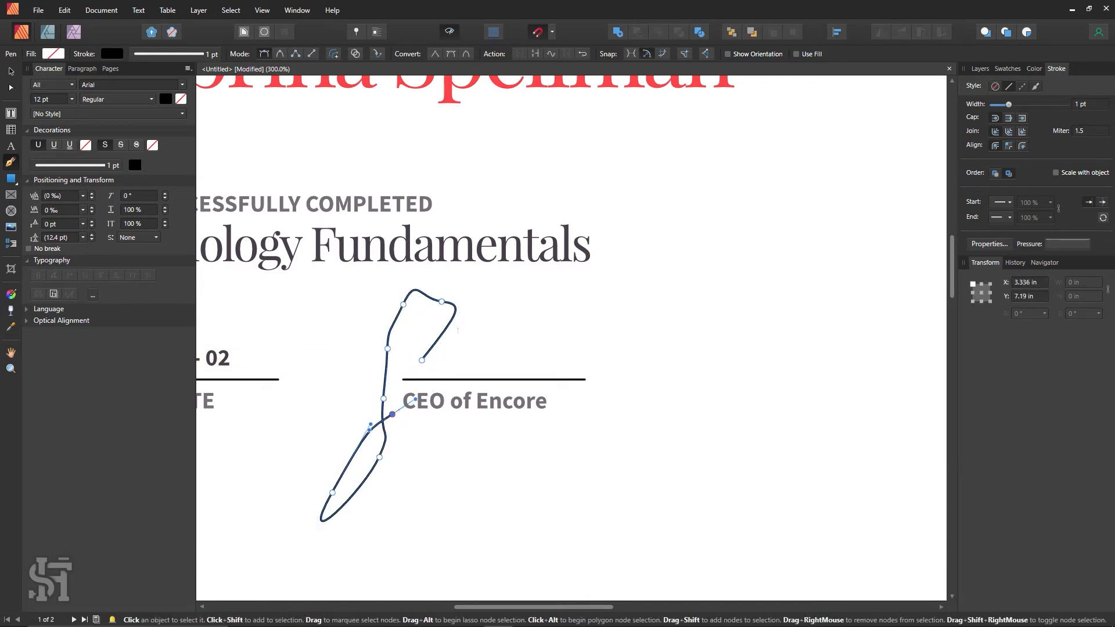
key("BackSpace")
key("BackSpace")
key("BackSpace")
key("BackSpace")
key("BackSpace")
key("BackSpace")
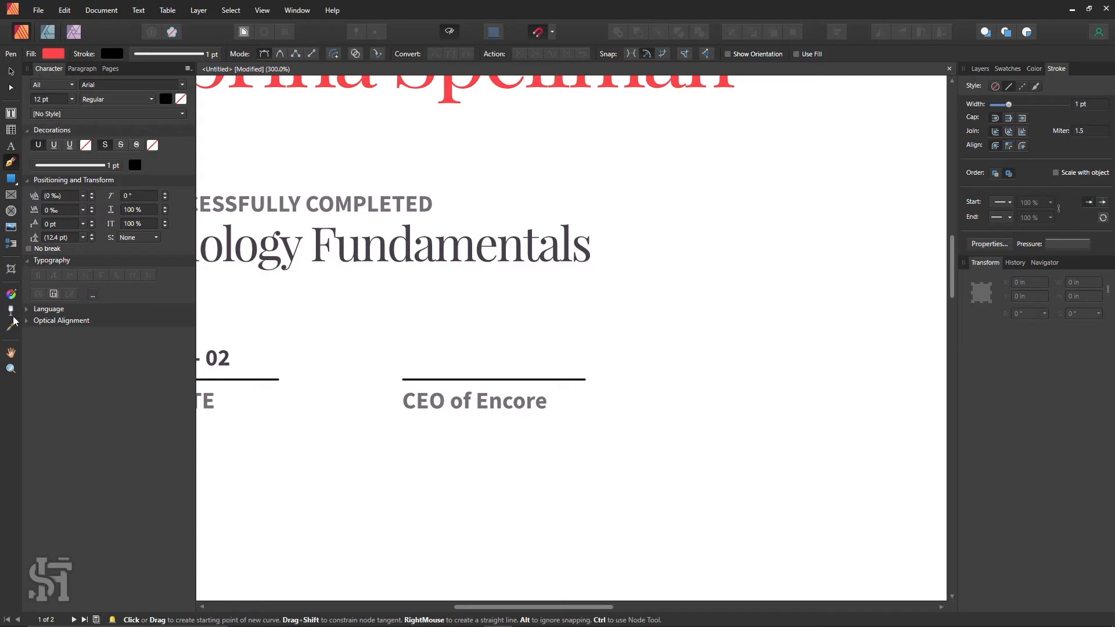
- Leave the Pen tool on the certificate and switch to the blank document in Affinity Designer
key("v")
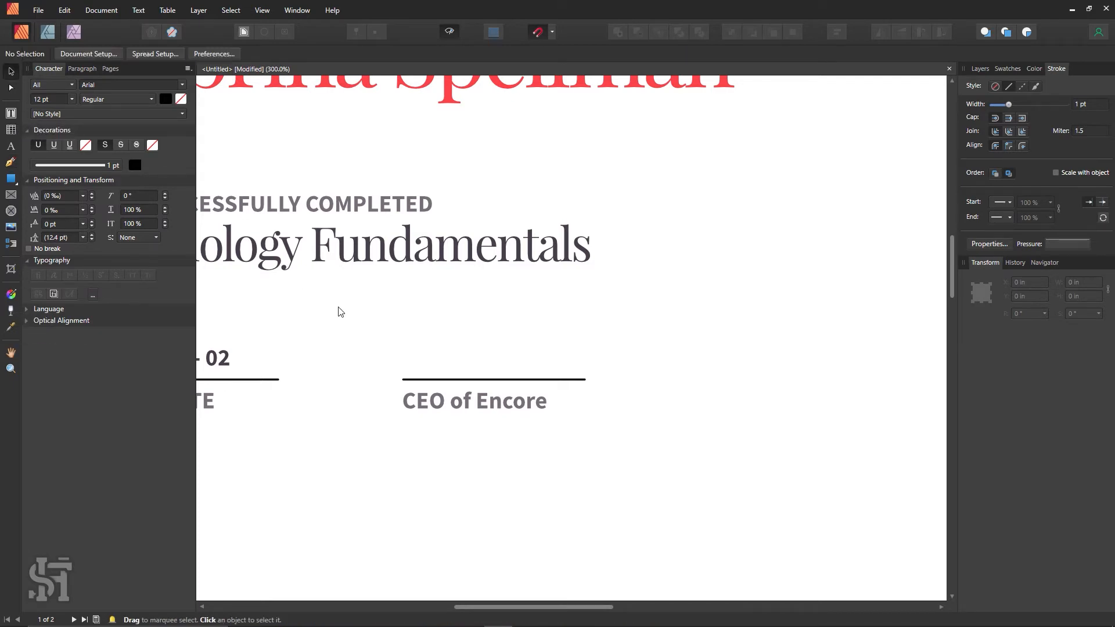
key("z")
left_click(473, 340, "alt")
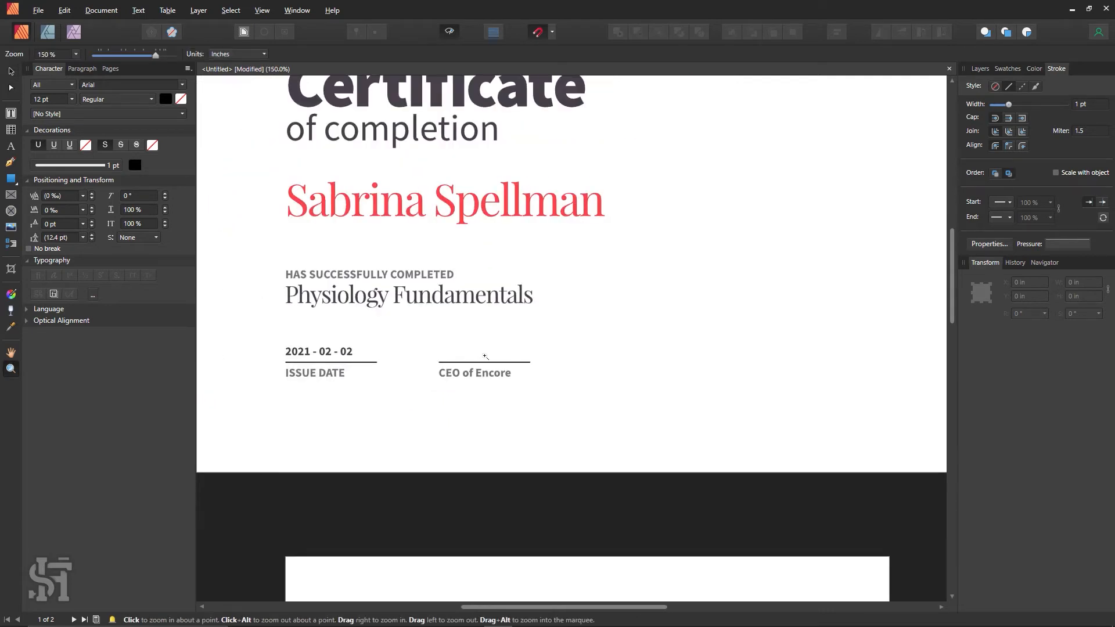
left_click(486, 357, "alt")
left_click_drag(479, 376, 561, 408)
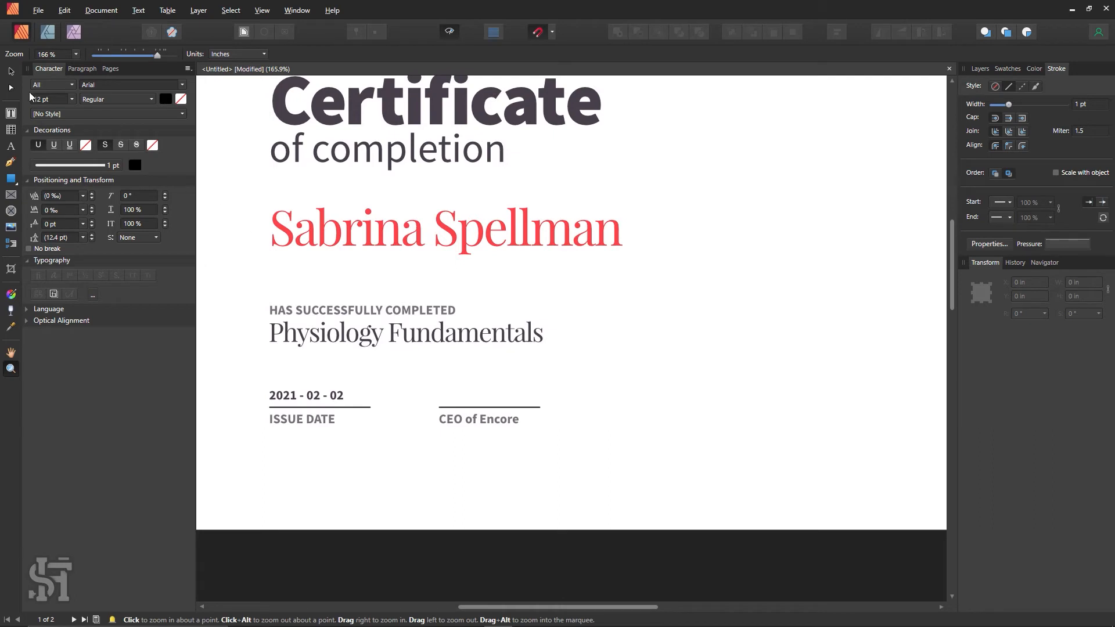
left_click(12, 72)
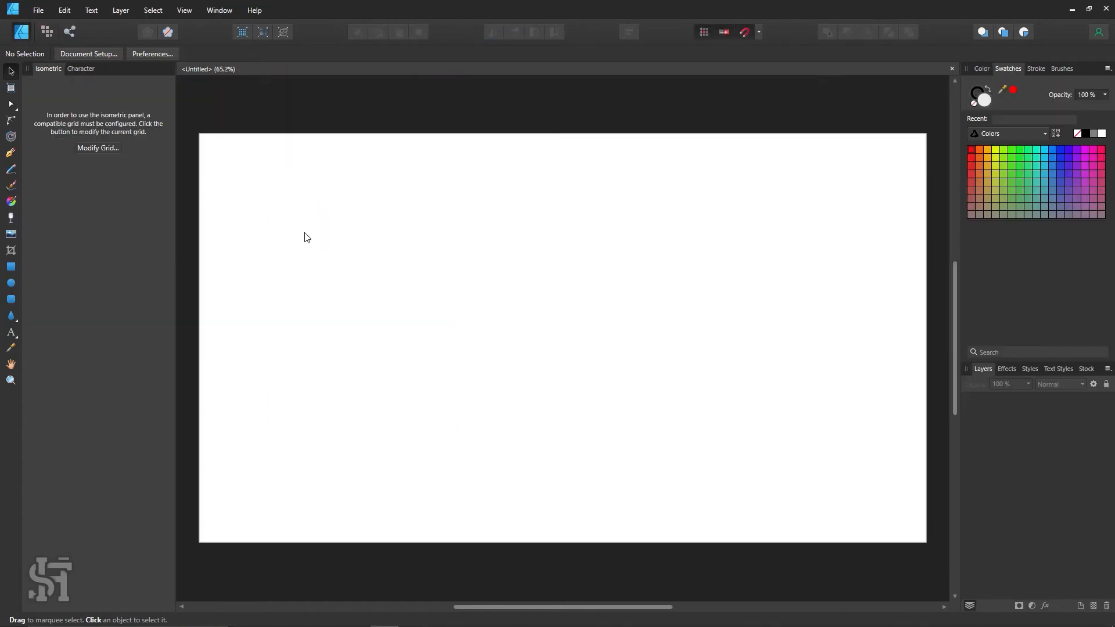
- Try a short freehand signature with the Pencil tool on the blank page, and undo it
left_click(12, 169)
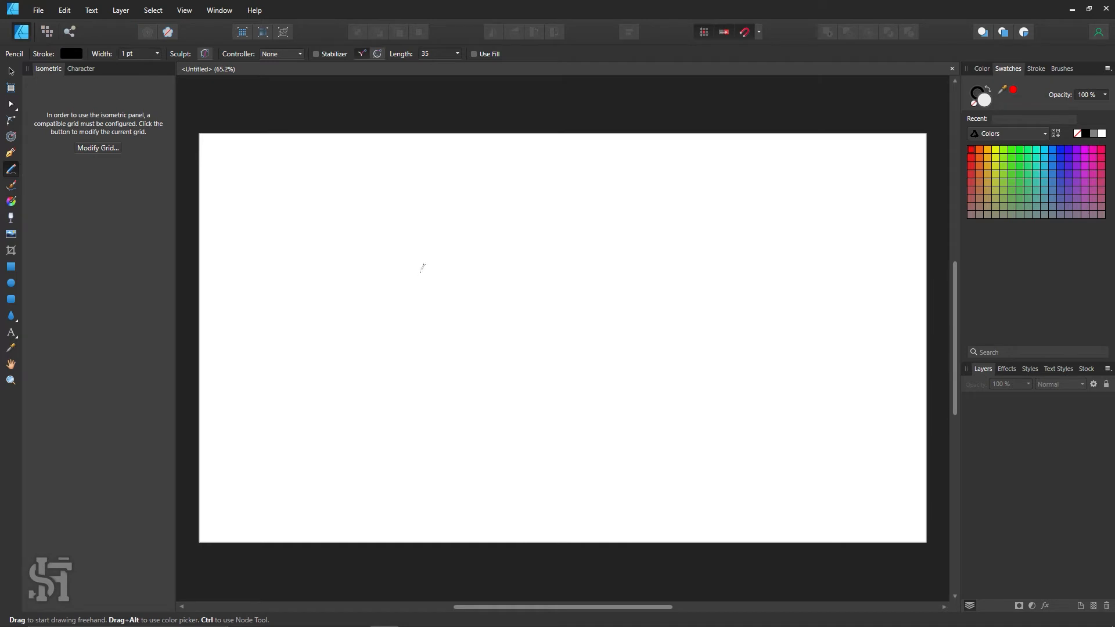
key("z")
left_click_drag(435, 276, 484, 300)
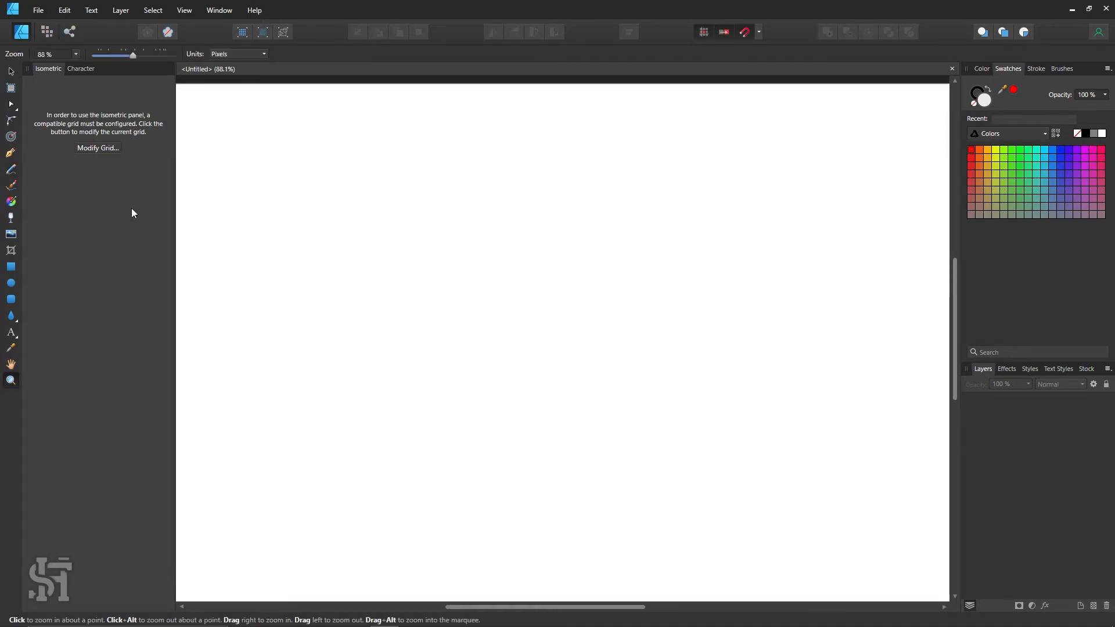
left_click(13, 171)
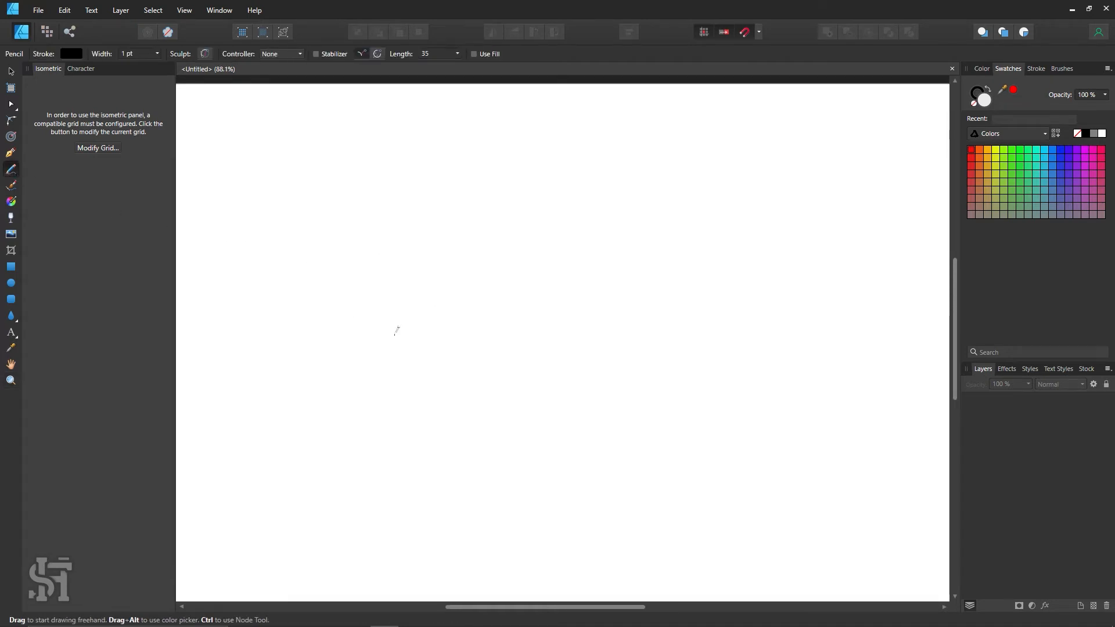
mouse_move(396, 331)
left_mouse_down()
mouse_move(417, 300)
mouse_move(544, 300)
left_mouse_up()
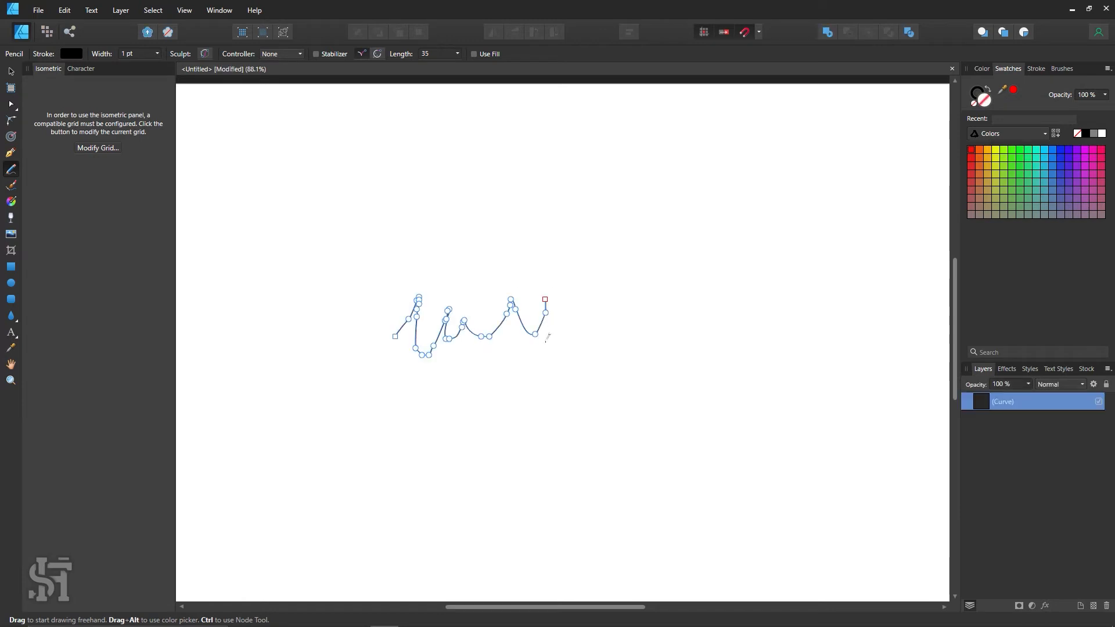
key("ctrl+z")
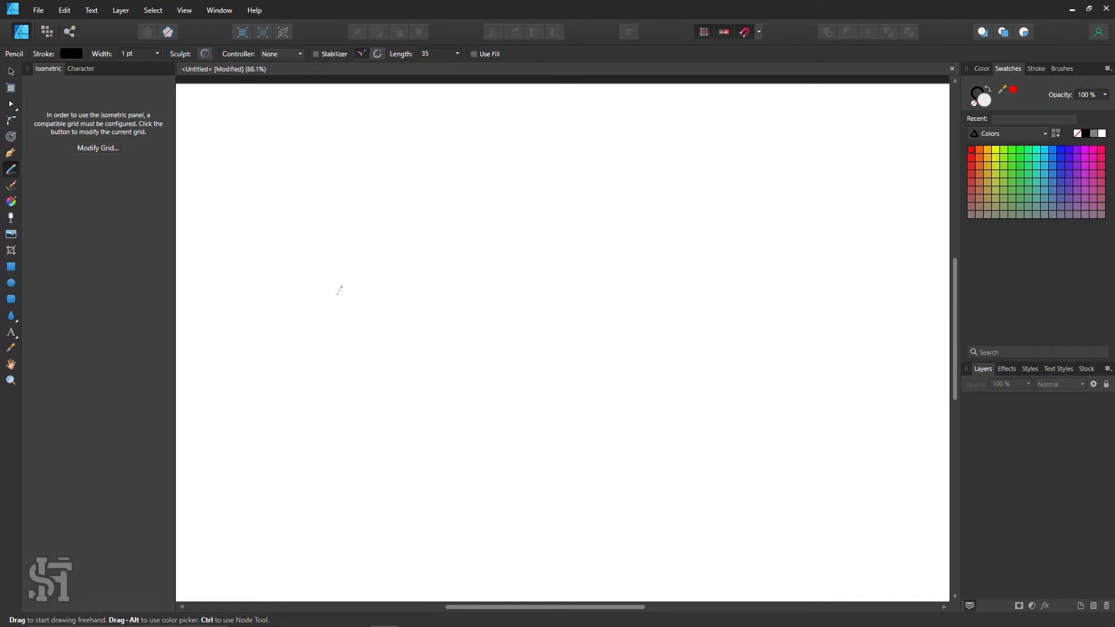
- Draw a longer freehand signature without stabilization, deselect it to check its look, and delete it
mouse_move(411, 224)
left_mouse_down()
mouse_move(352, 391)
mouse_move(412, 343)
mouse_move(657, 333)
left_mouse_up()
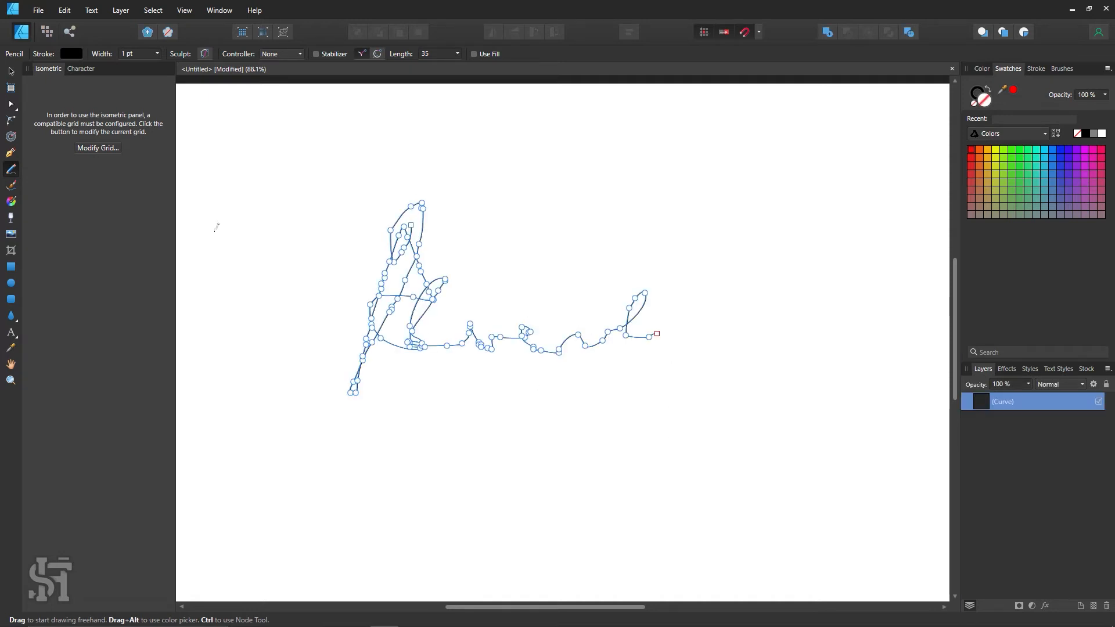
left_click(13, 72)
left_click(379, 192)
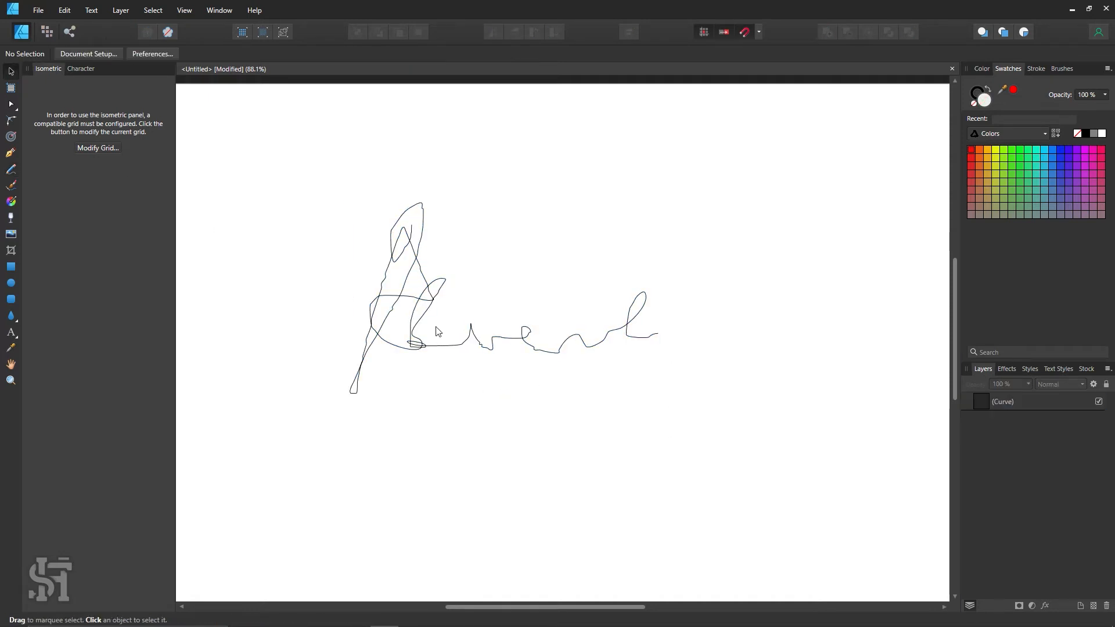
left_click(407, 230)
key("Delete")
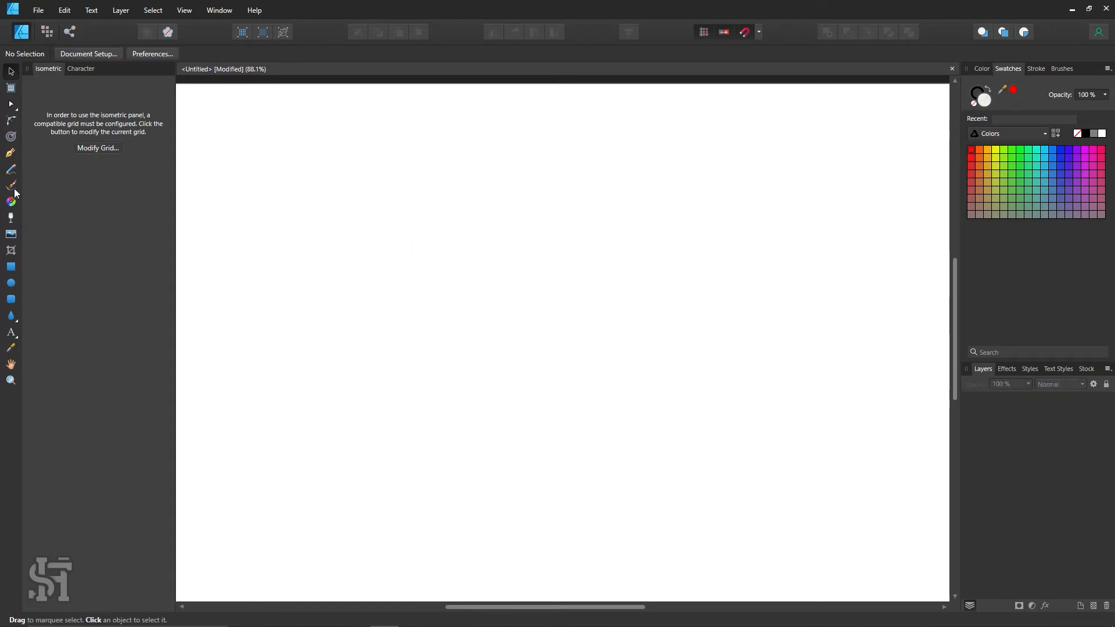
- Enable the stabilizer for the Pencil tool, keeping the controller set to None
left_click(11, 168)
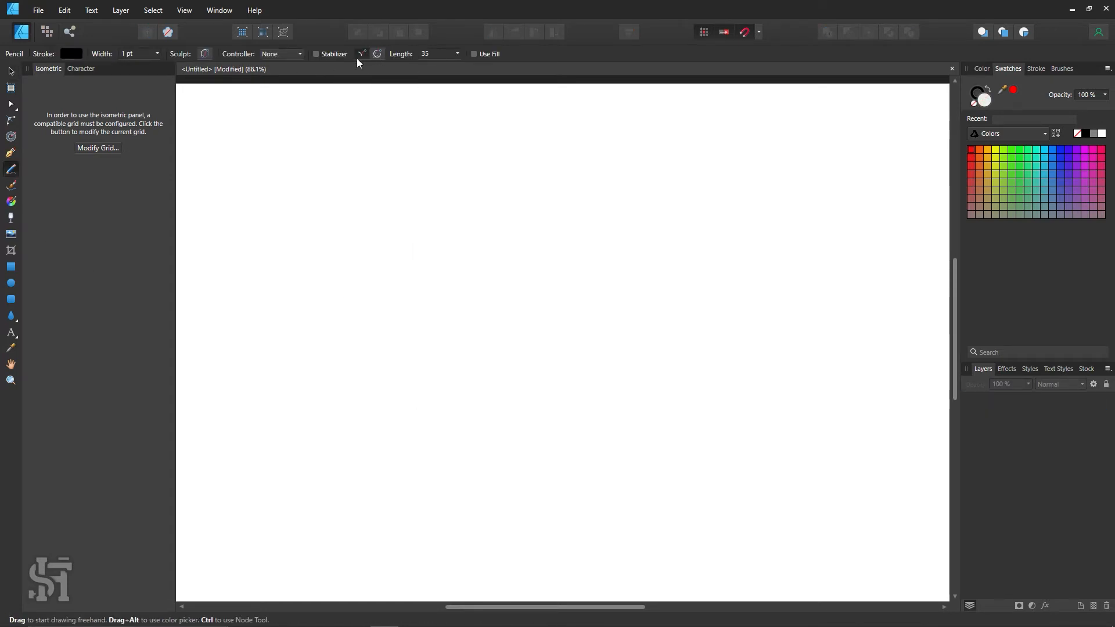
left_click(294, 56)
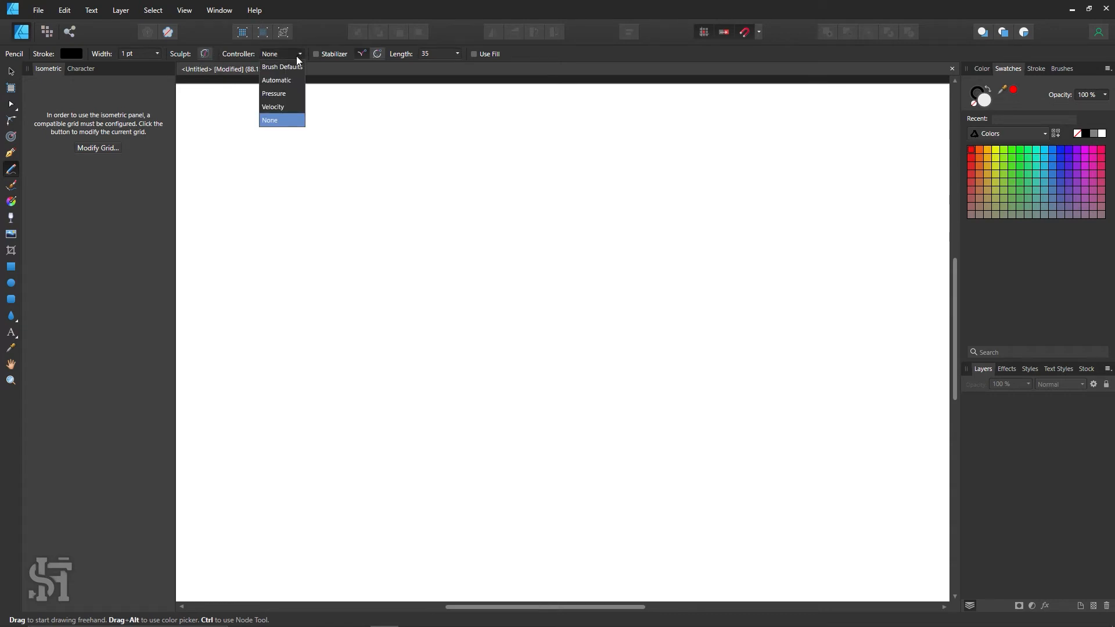
left_click(296, 55)
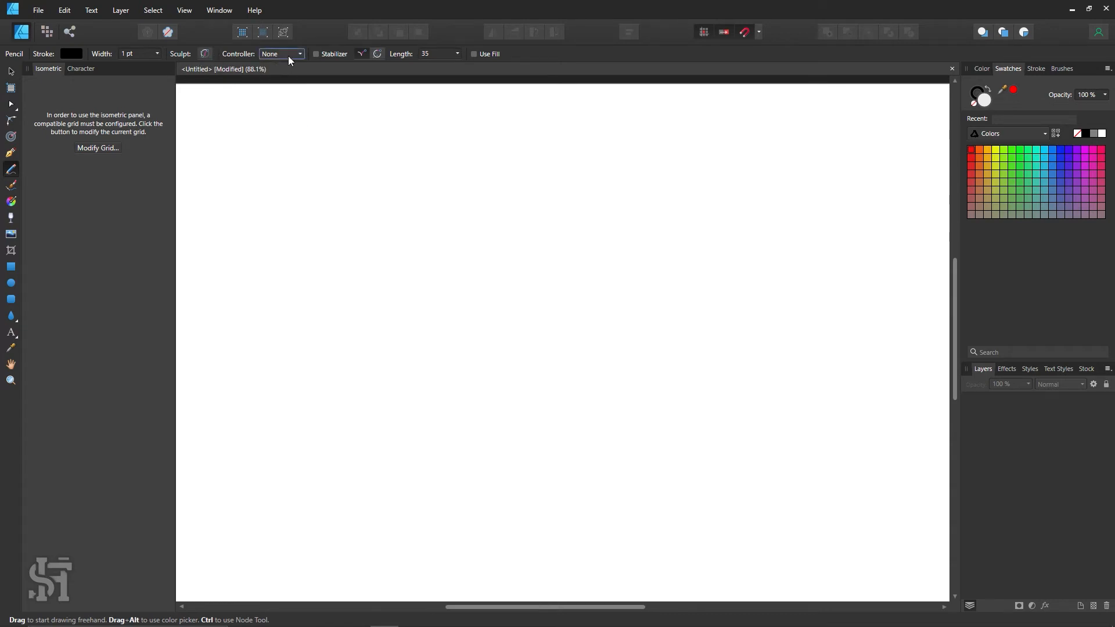
left_click(322, 54)
- Draw a stabilized freehand signature with the Pencil tool and move it to the lower part of the page
mouse_move(400, 278)
left_mouse_down()
mouse_move(384, 296)
mouse_move(407, 263)
mouse_move(357, 406)
mouse_move(390, 390)
mouse_move(403, 242)
mouse_move(388, 353)
mouse_move(424, 409)
mouse_move(373, 433)
mouse_move(472, 378)
left_mouse_up()
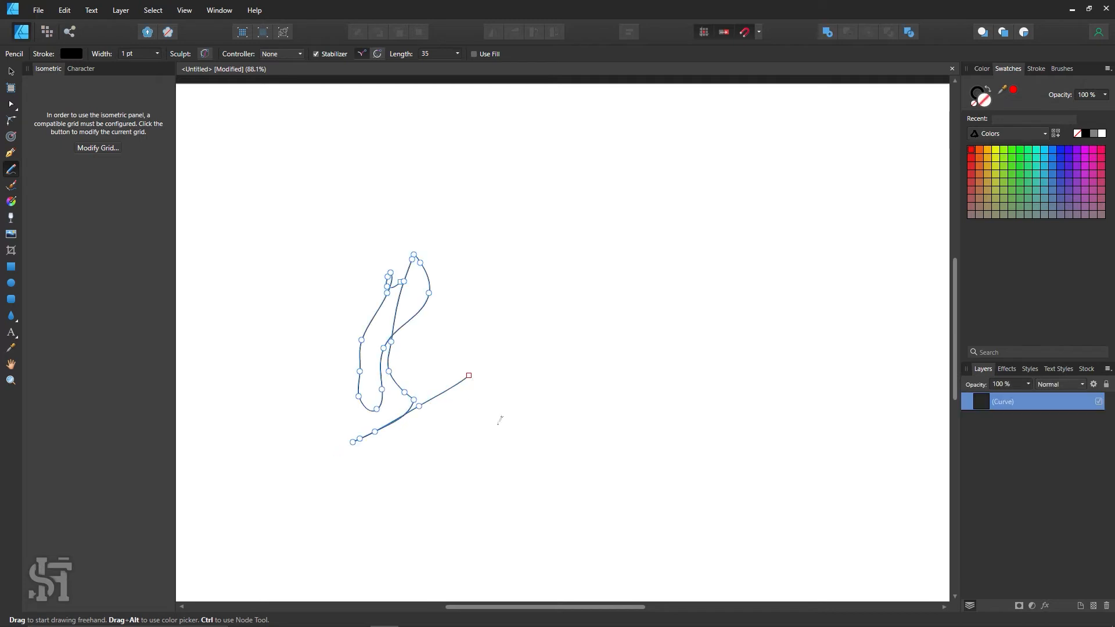
key("ctrl+z")
mouse_move(361, 374)
left_mouse_down()
mouse_move(506, 221)
mouse_move(406, 378)
mouse_move(531, 406)
mouse_move(708, 345)
left_mouse_up()
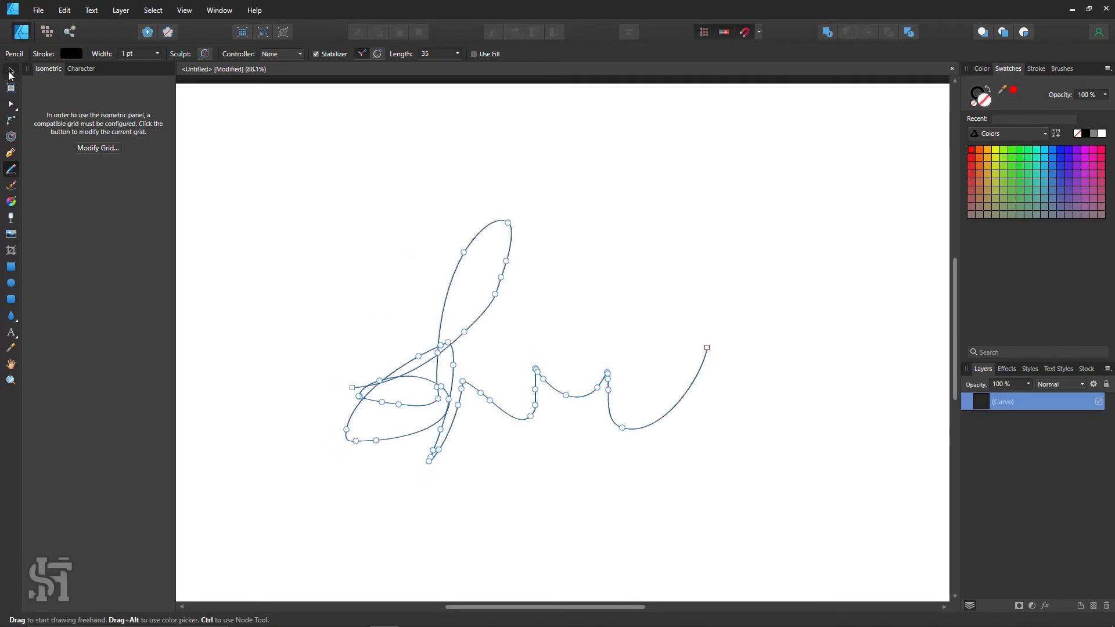
left_click(11, 72)
left_click(348, 215)
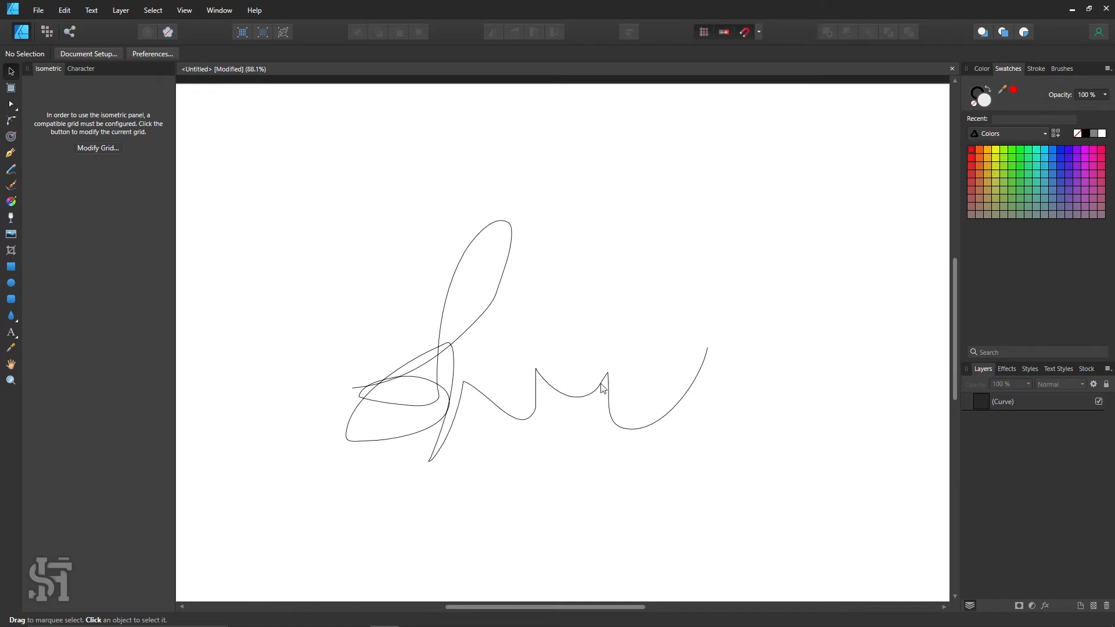
left_click_drag(498, 367, 547, 472)
left_click(206, 270)
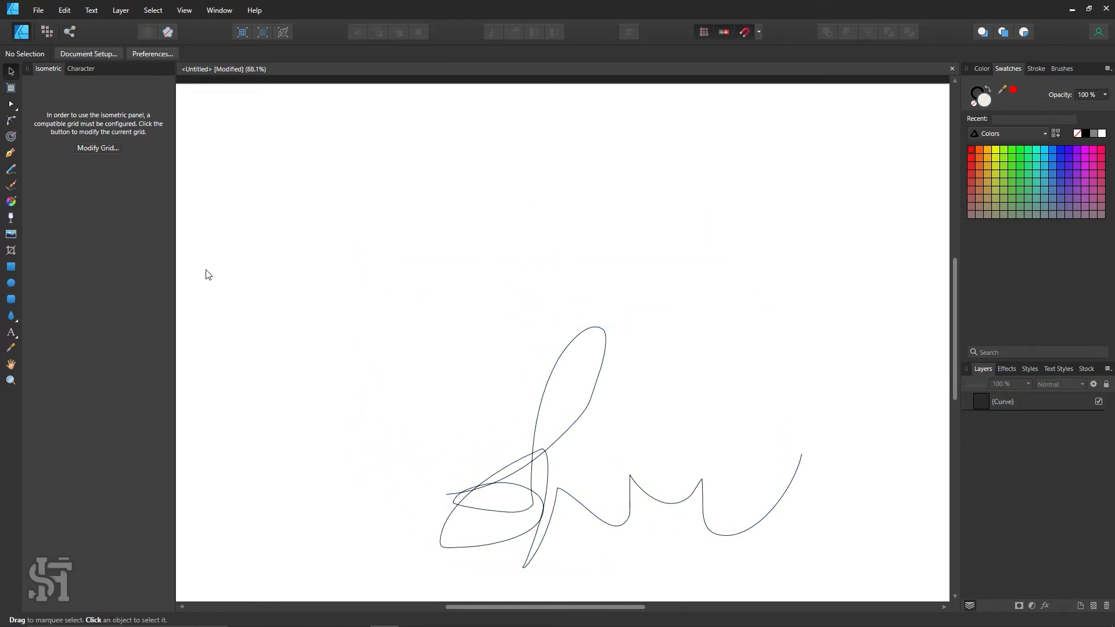
- Draw a second, more elaborate stabilized signature in the empty area above the first one
left_click(11, 169)
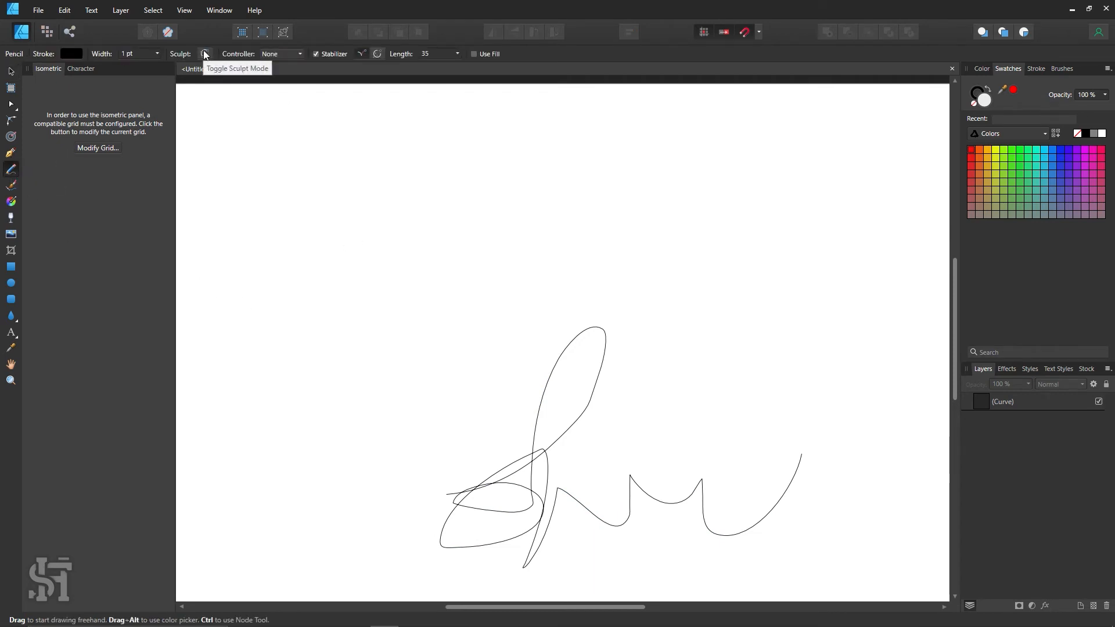
mouse_move(286, 253)
left_mouse_down()
mouse_move(354, 198)
mouse_move(255, 328)
mouse_move(377, 183)
mouse_move(511, 241)
left_mouse_up()
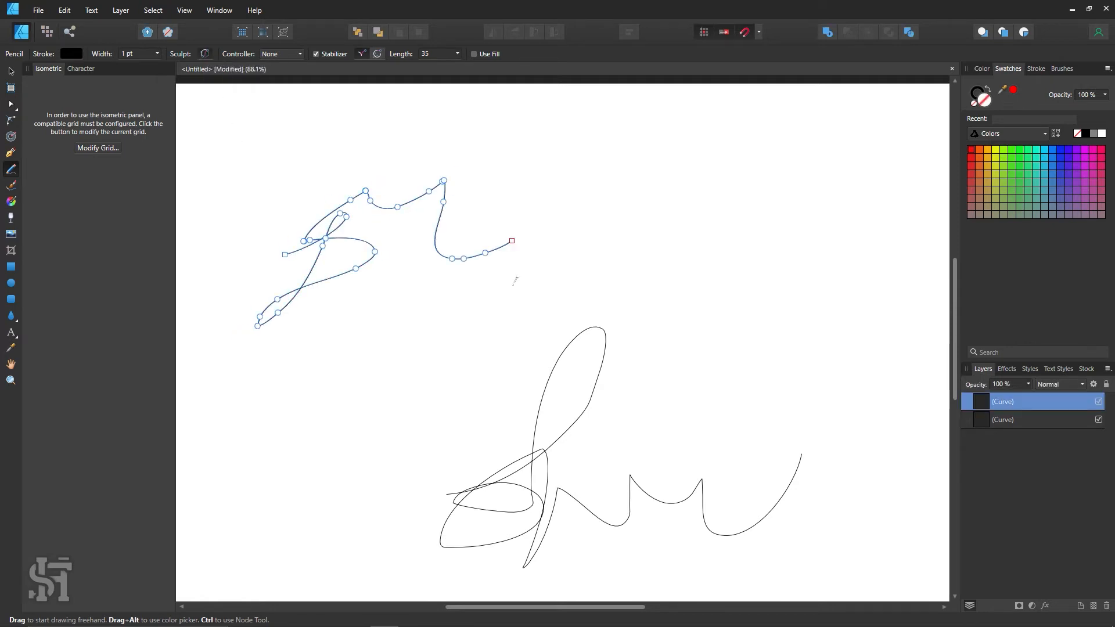
key("ctrl+z")
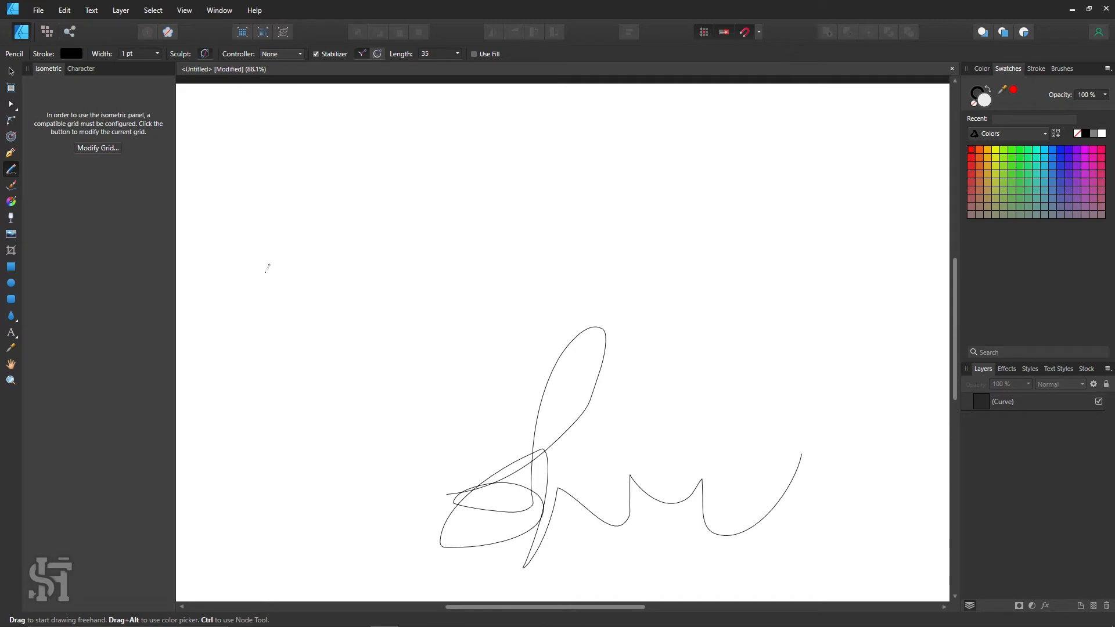
mouse_move(276, 208)
left_mouse_down()
mouse_move(328, 168)
mouse_move(334, 363)
mouse_move(406, 343)
mouse_move(509, 273)
mouse_move(672, 307)
left_mouse_up()
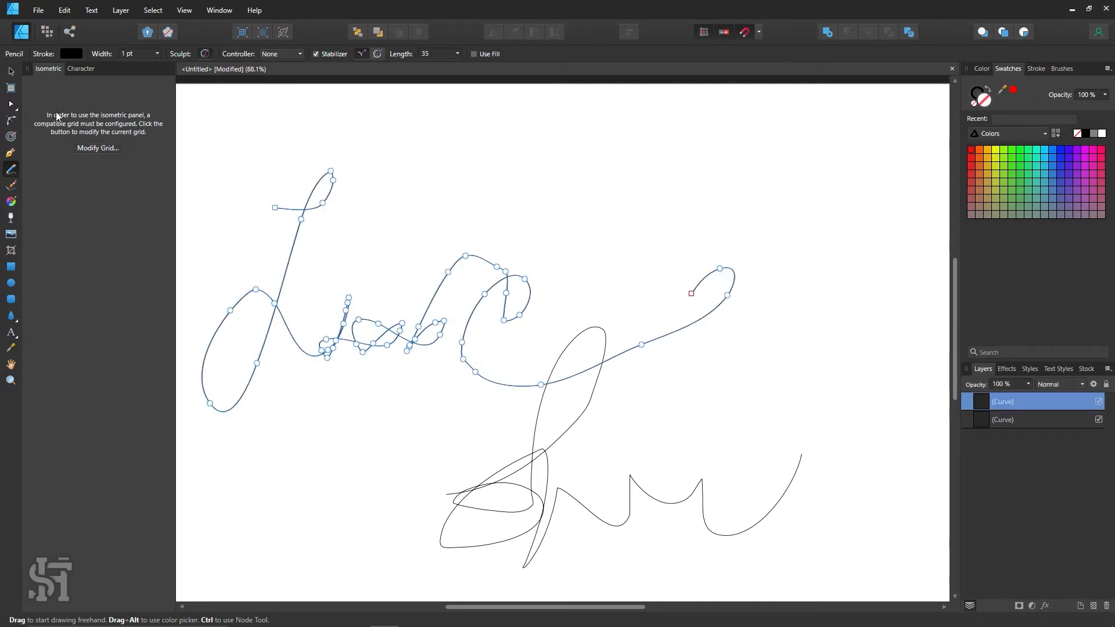
left_click(11, 72)
left_click(227, 113)
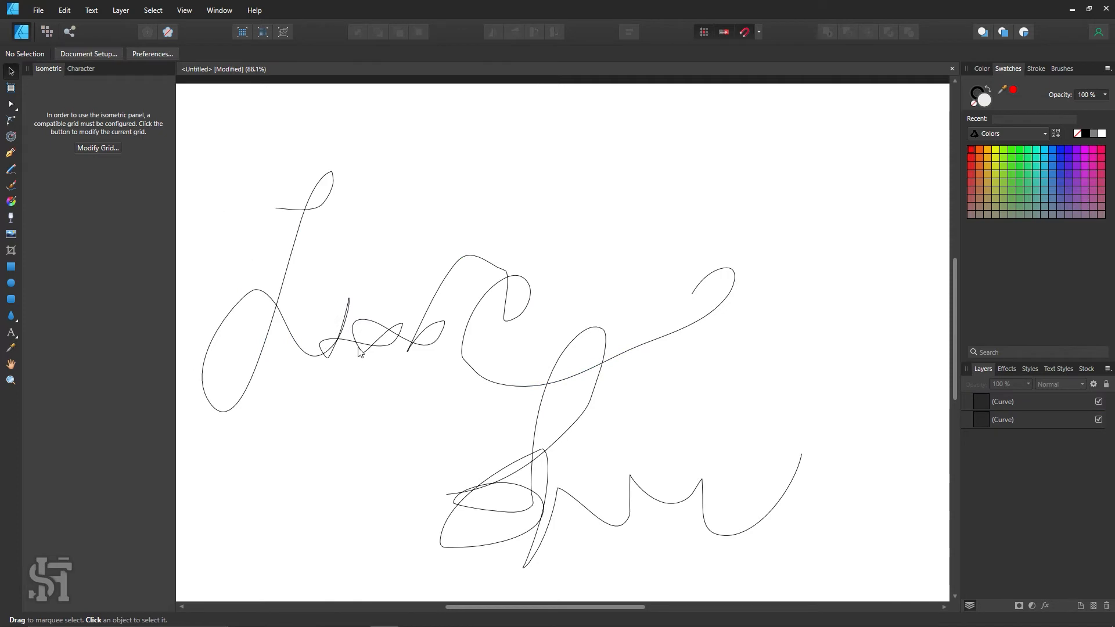
- Move the second signature up clear of the first one and copy it into the certificate in Affinity Publisher
left_click(432, 346)
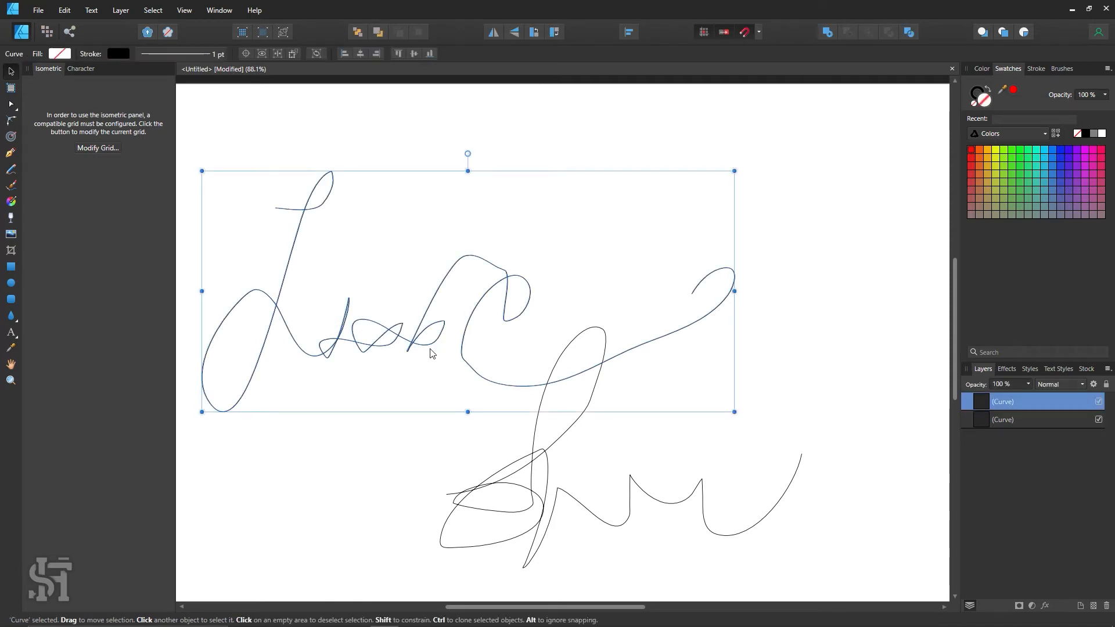
left_click_drag(505, 391, 518, 331)
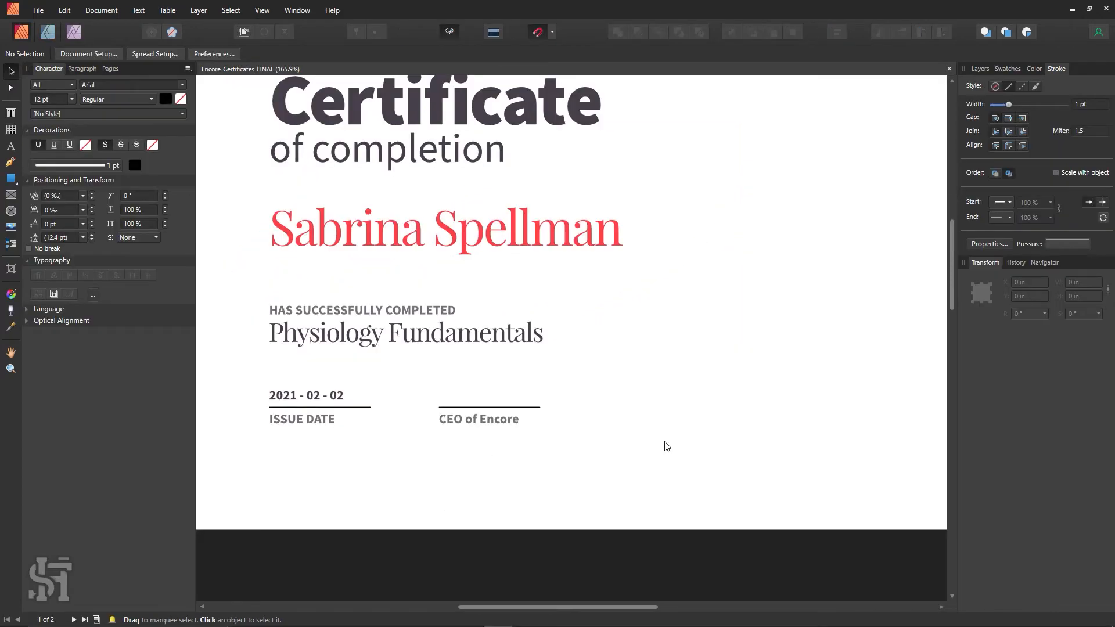
key("ctrl+v")
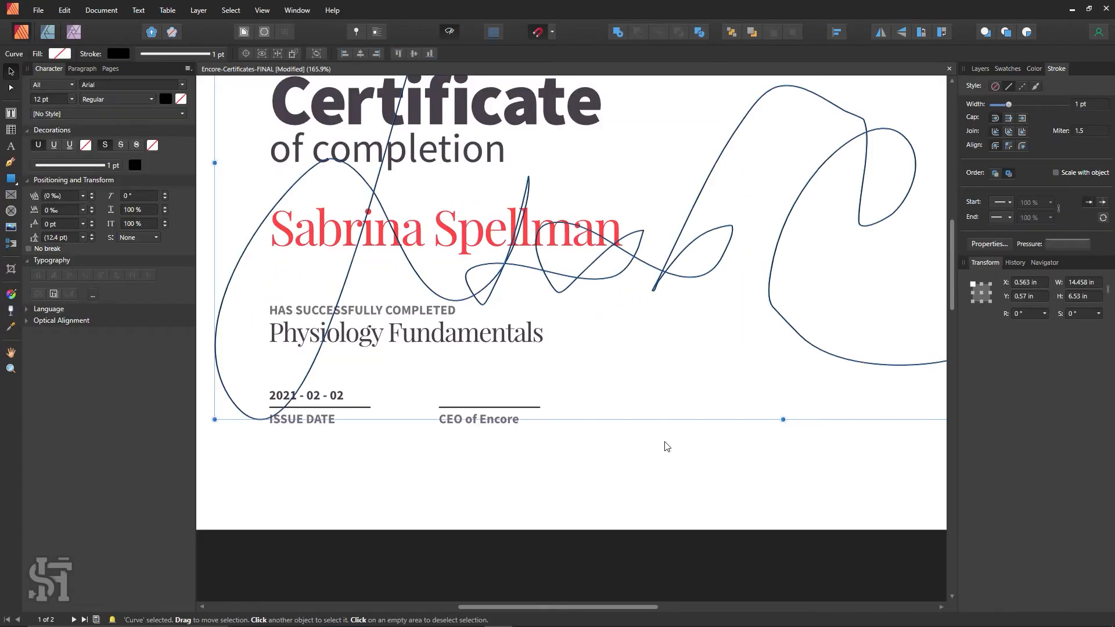
- Scale the pasted signature down proportionally to about 1.66 in wide and place it across the "CEO of Encore" line
left_click_drag(211, 418, 722, 194)
left_click_drag(779, 129, 369, 385)
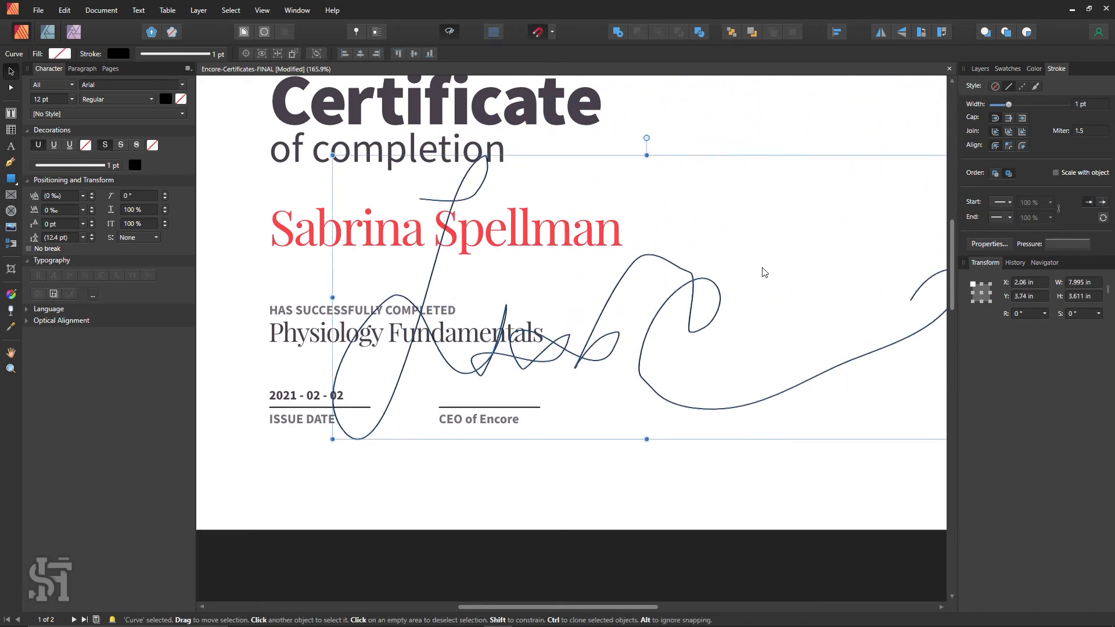
left_click_drag(764, 271, 601, 312)
mouse_move(799, 195)
left_mouse_down()
mouse_move(729, 246)
mouse_move(442, 358)
mouse_move(306, 426)
mouse_move(323, 416)
left_mouse_up()
mouse_move(273, 447)
left_mouse_down()
mouse_move(501, 384)
mouse_move(506, 401)
left_mouse_up()
left_click(613, 376)
left_click(566, 389)
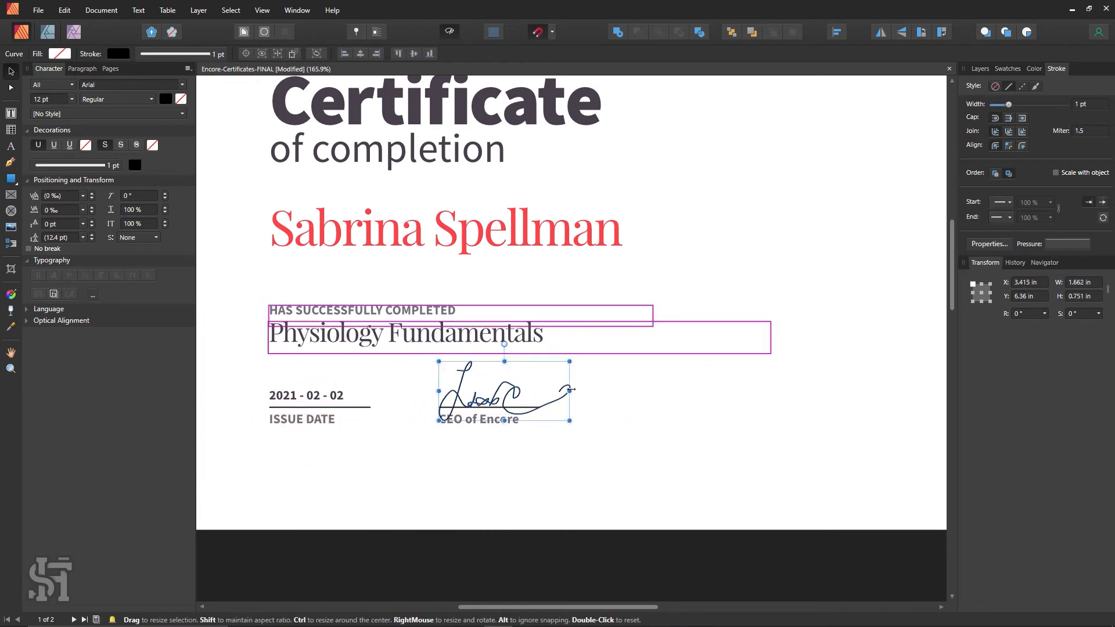
- Set the signature's stroke width to 0.5 pt and deselect it
left_click(1079, 106)
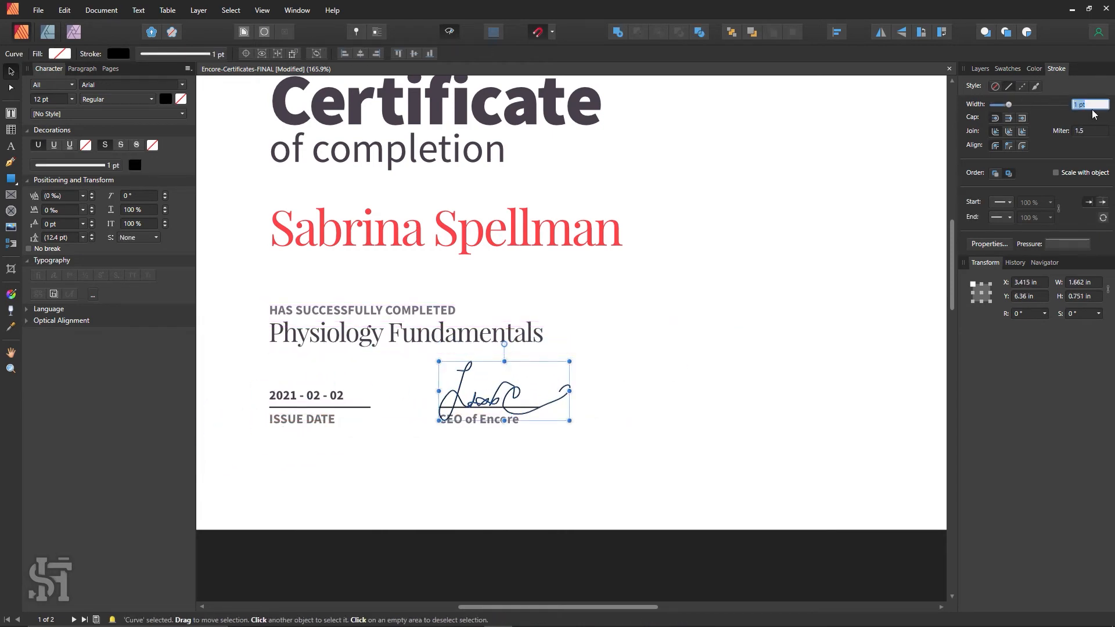
type("0.5")
key("Return")
left_click(641, 416)
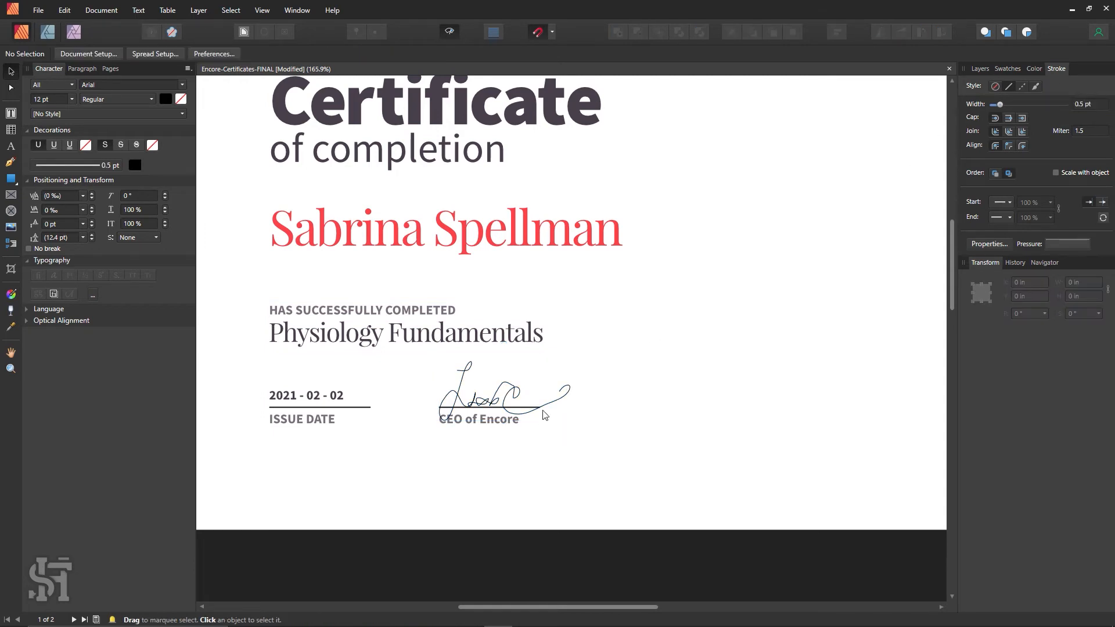
- Shrink the signature to about 1.13 in wide and position it over the line above "CEO of Encore"
left_click(561, 403)
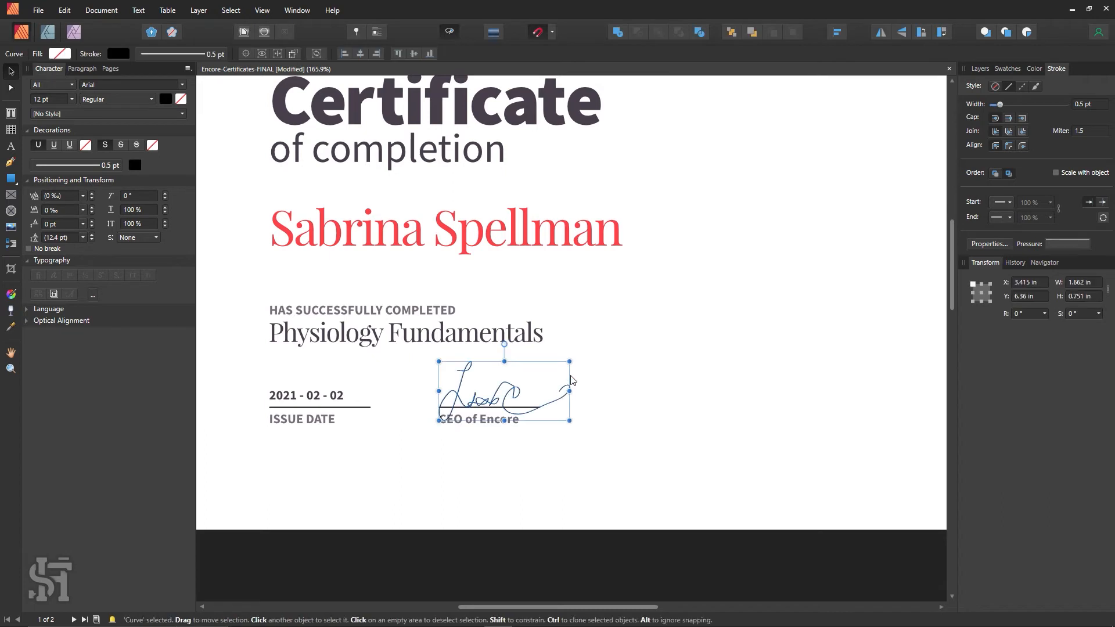
mouse_move(572, 361)
left_mouse_down()
mouse_move(487, 386)
mouse_move(529, 416)
left_mouse_up()
left_click(624, 430)
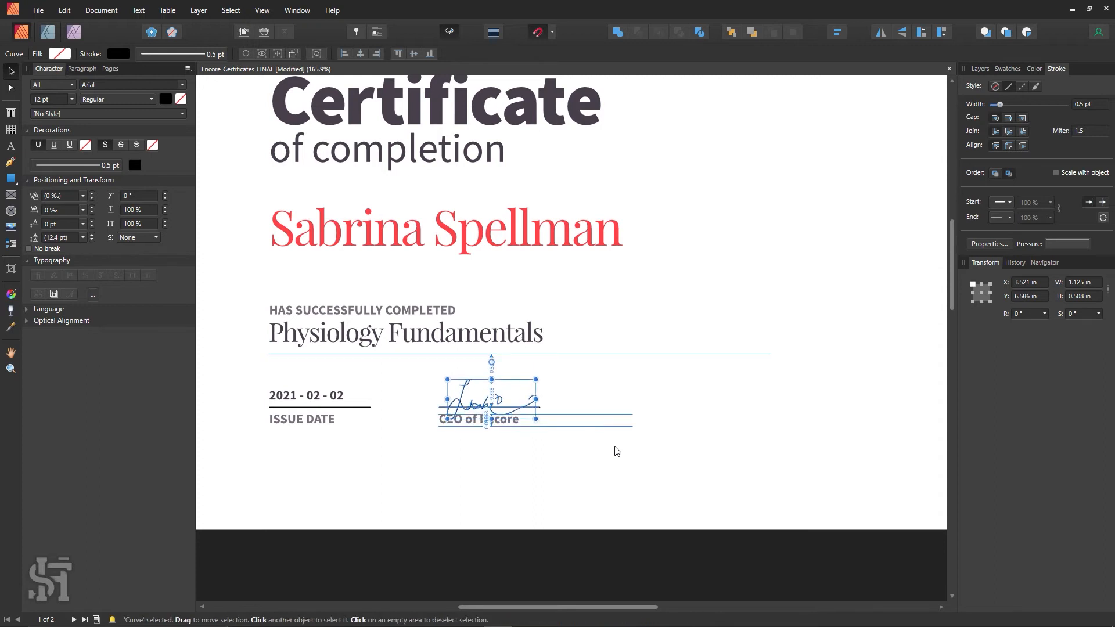
left_click(633, 459)
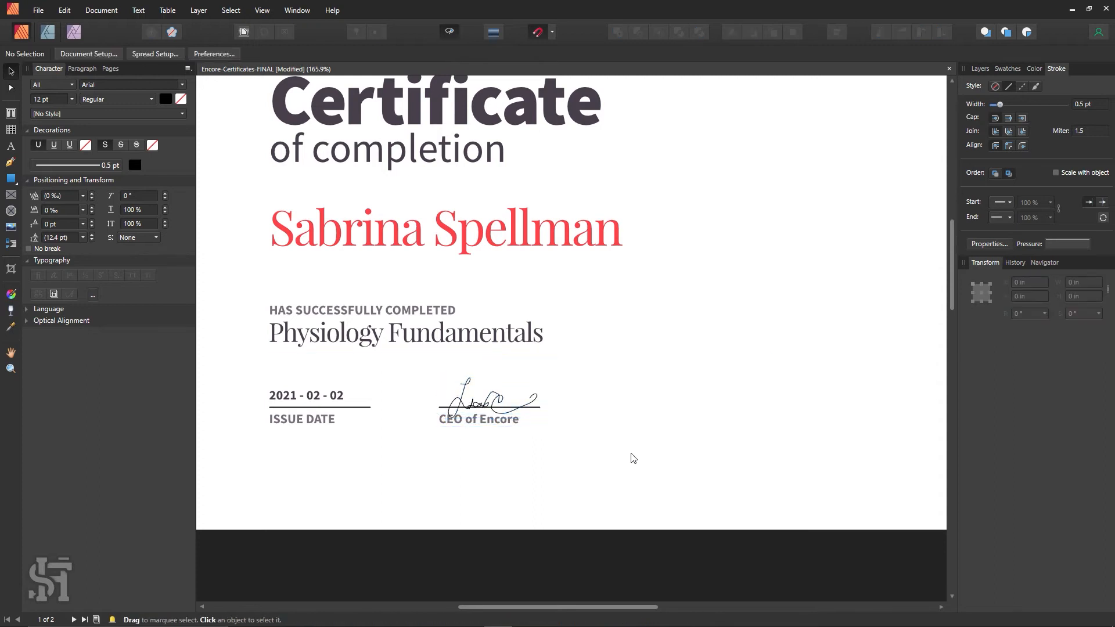
left_click(499, 409)
left_click(580, 398)
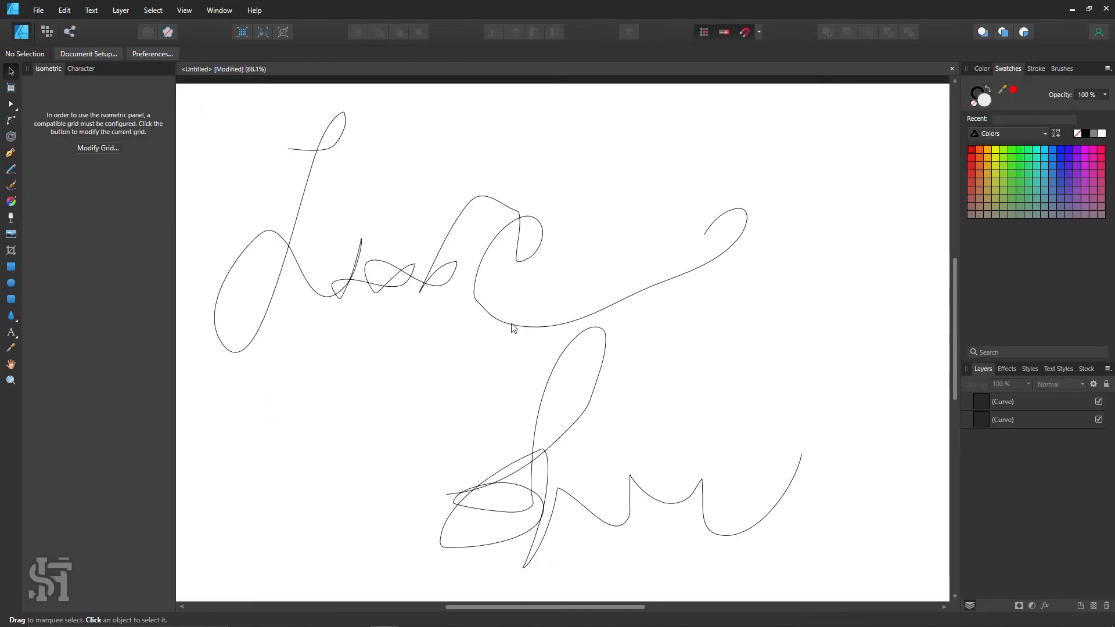
- Delete both hand-drawn signature curves from the untitled Affinity Designer document
left_click(513, 328)
key("Delete")
key("Delete")
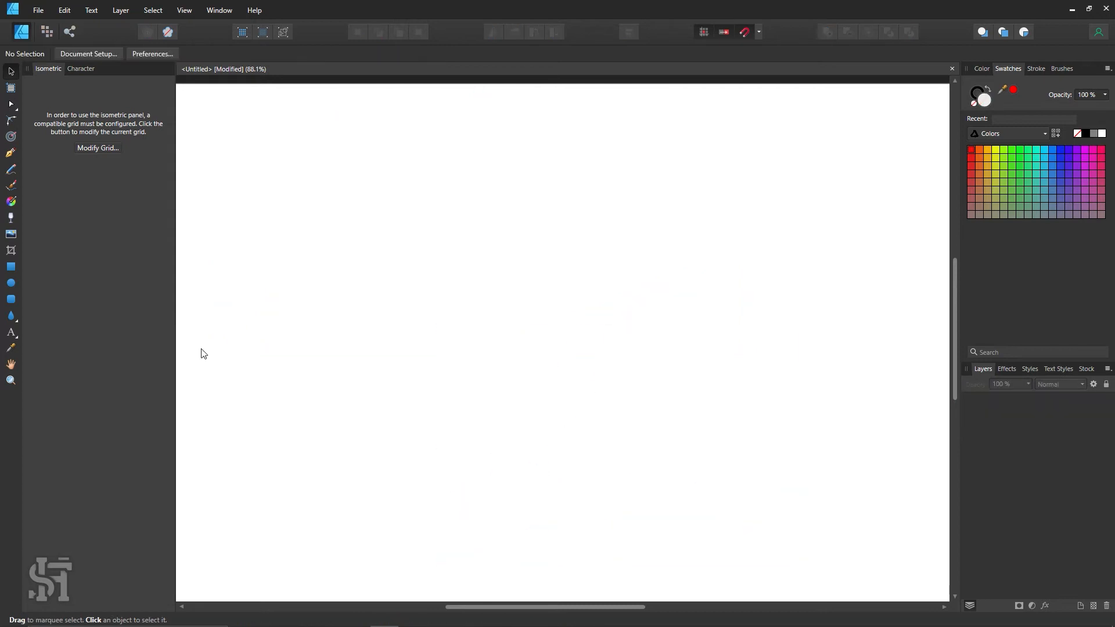
left_click(11, 176)
mouse_move(313, 403)
left_mouse_down()
mouse_move(460, 501)
mouse_move(368, 352)
mouse_move(755, 291)
mouse_move(572, 405)
mouse_move(639, 485)
left_mouse_up()
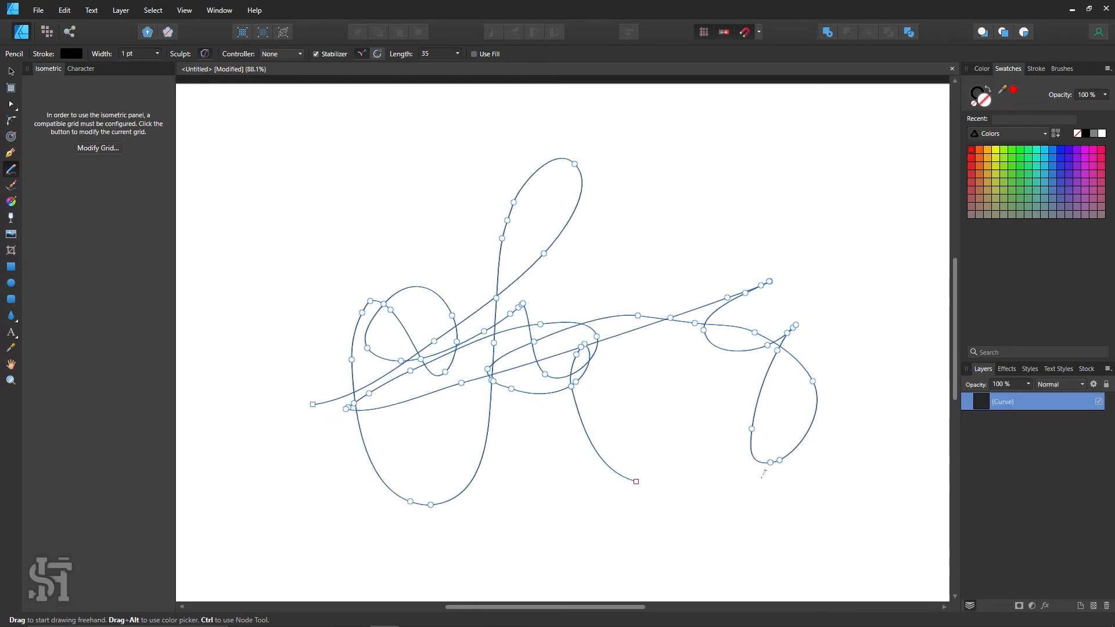
key("ctrl+z")
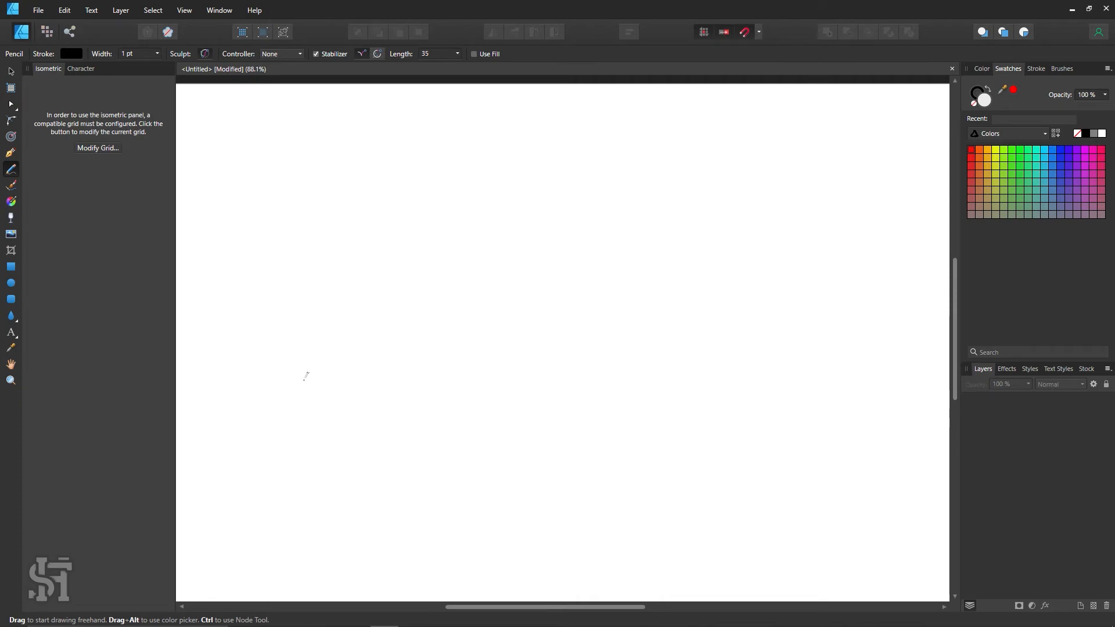
- Draw a large flowing signature freehand in two Pencil strokes with the stabilizer on, and deselect it
mouse_move(286, 331)
left_mouse_down()
mouse_move(450, 146)
mouse_move(404, 366)
left_mouse_up()
mouse_move(473, 365)
left_mouse_down()
mouse_move(467, 407)
mouse_move(581, 244)
mouse_move(567, 426)
mouse_move(594, 398)
mouse_move(694, 388)
mouse_move(710, 439)
left_mouse_up()
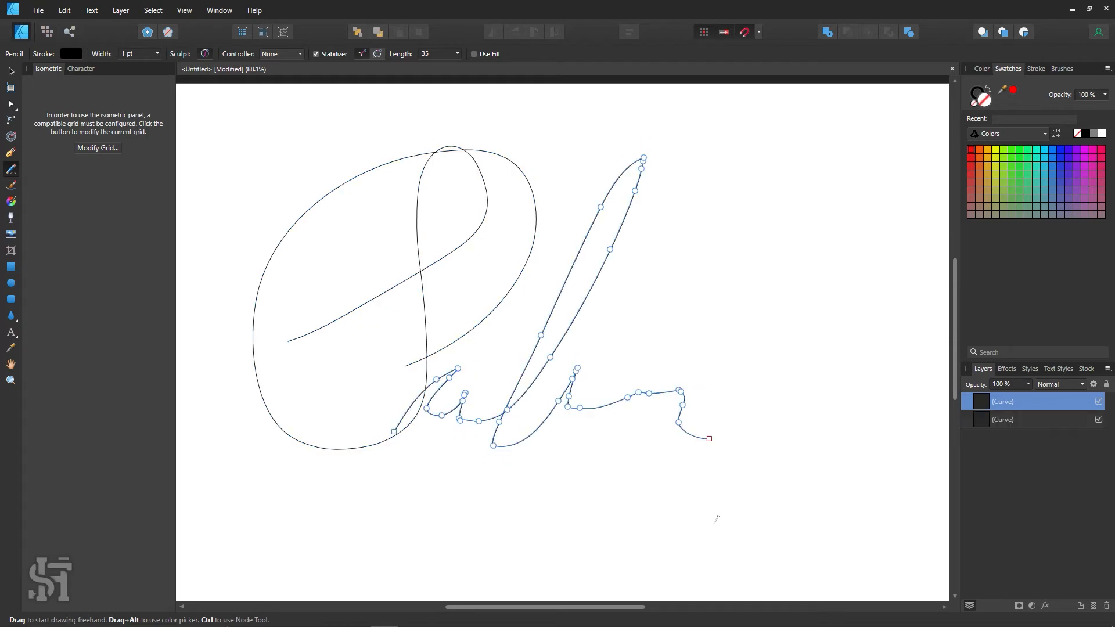
left_click(11, 71)
left_click(251, 163)
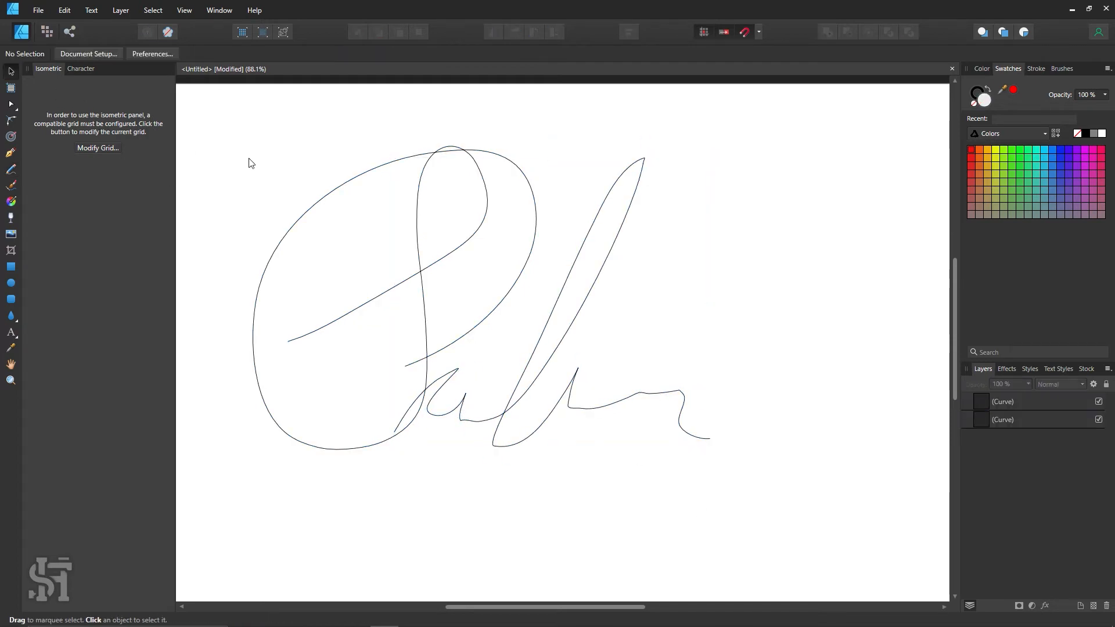
- Delete both curves of the large stabilized signature to clear the page
left_click(659, 401)
key("Delete")
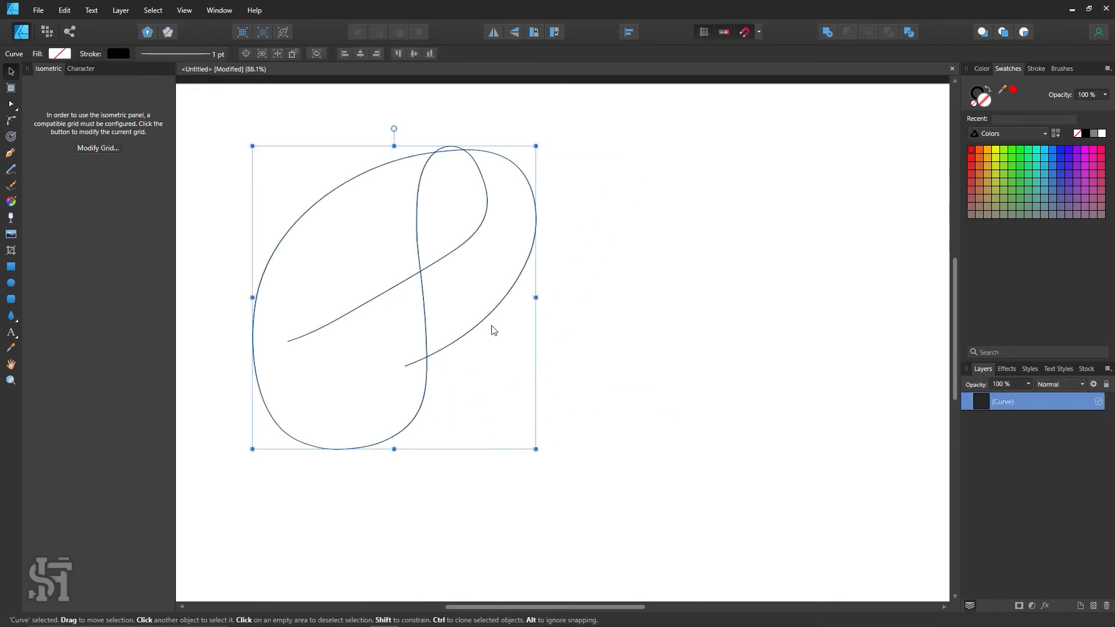
key("Delete")
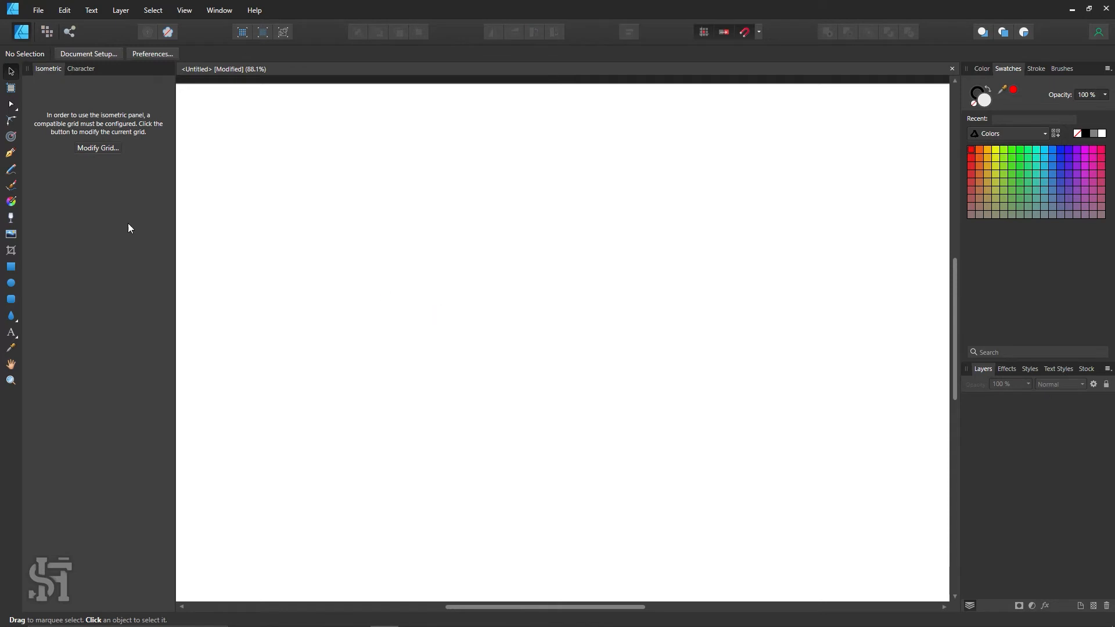
- Turn off the Pencil tool's stabilizer and draw a smaller signature freehand in two strokes near the middle of the page
left_click(11, 170)
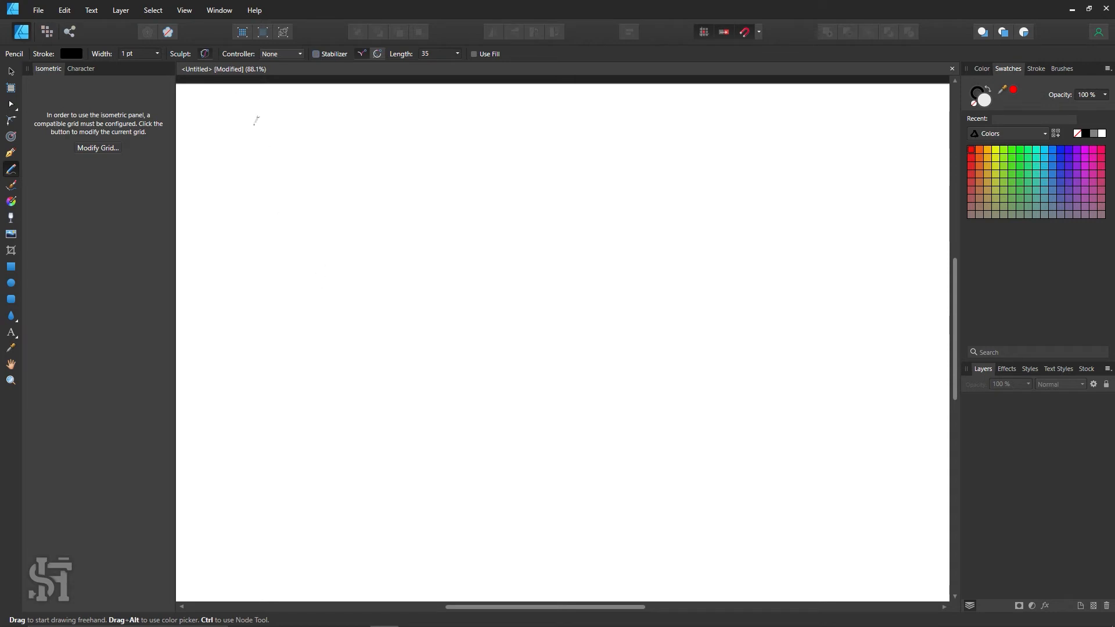
left_click(204, 52)
mouse_move(342, 382)
left_mouse_down()
mouse_move(451, 280)
mouse_move(368, 325)
mouse_move(410, 388)
mouse_move(456, 366)
mouse_move(478, 311)
mouse_move(465, 389)
mouse_move(543, 375)
mouse_move(583, 411)
left_mouse_up()
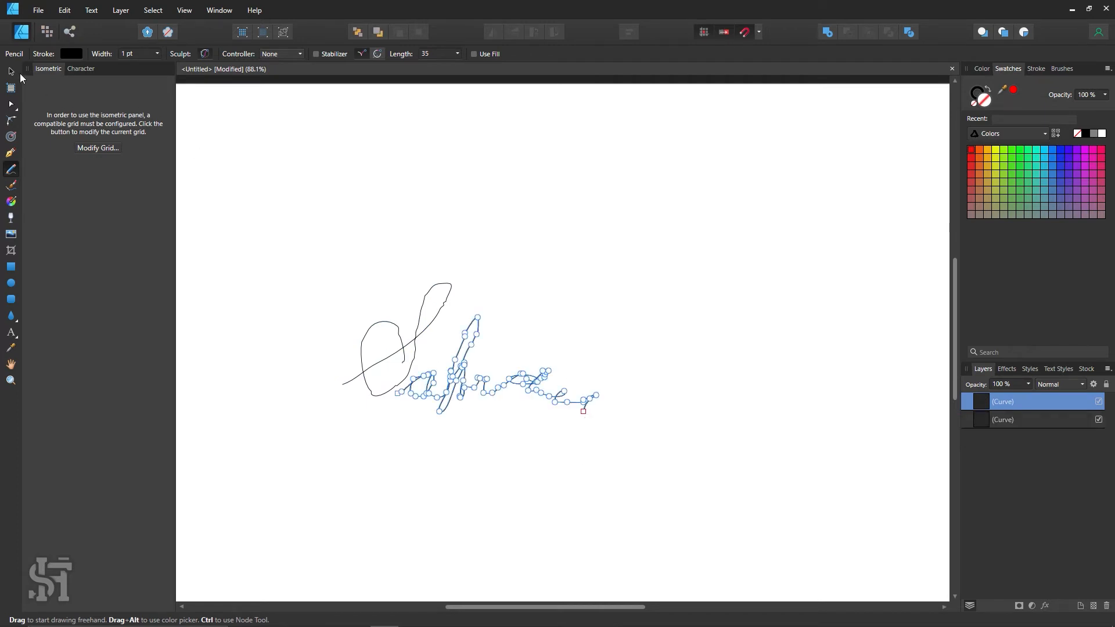
- Delete both freehand curves of the shaky signature from the canvas
left_click(11, 72)
left_click(660, 264)
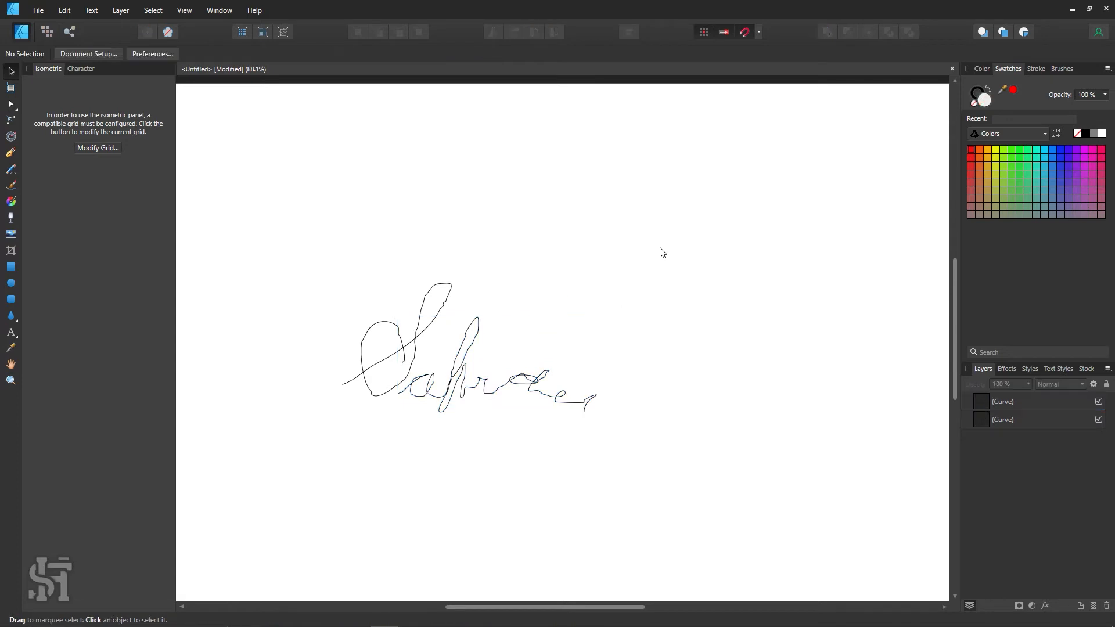
mouse_move(662, 253)
left_mouse_down()
mouse_move(527, 351)
mouse_move(268, 505)
left_mouse_up()
key("Delete")
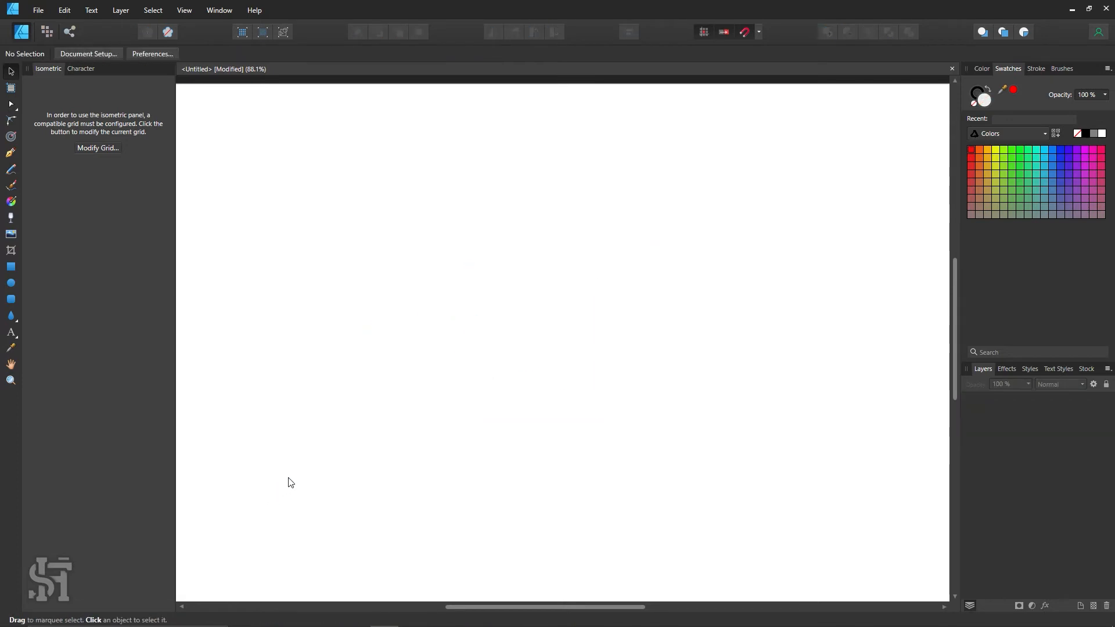
- Draw a large looping freehand signature with the Pencil tool, with the Stabilizer on and a length of 35
left_click(11, 170)
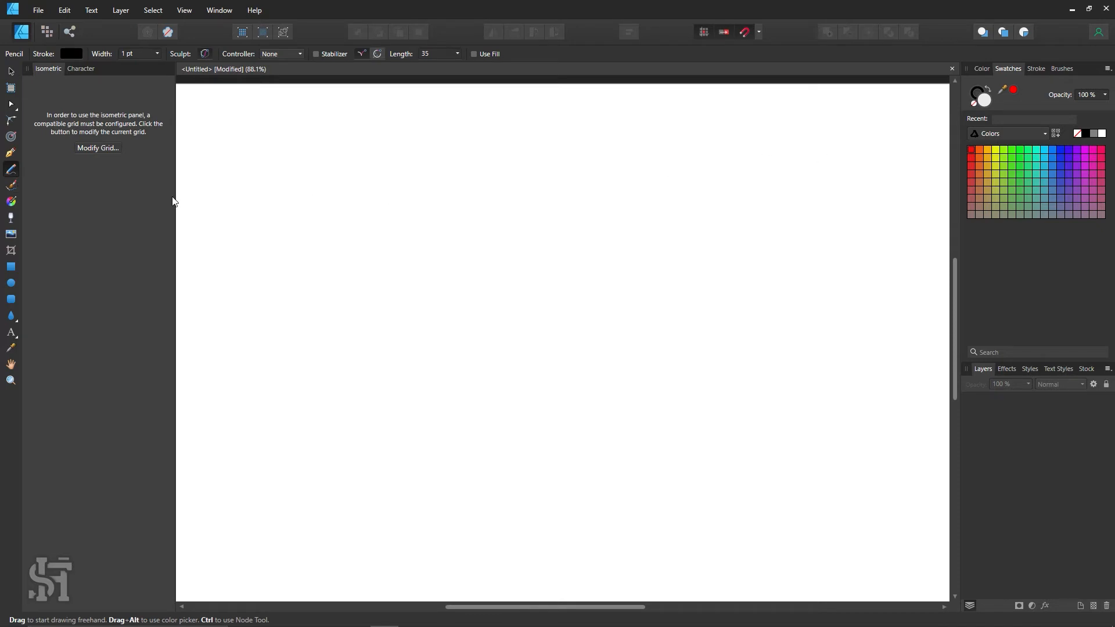
left_click(11, 154)
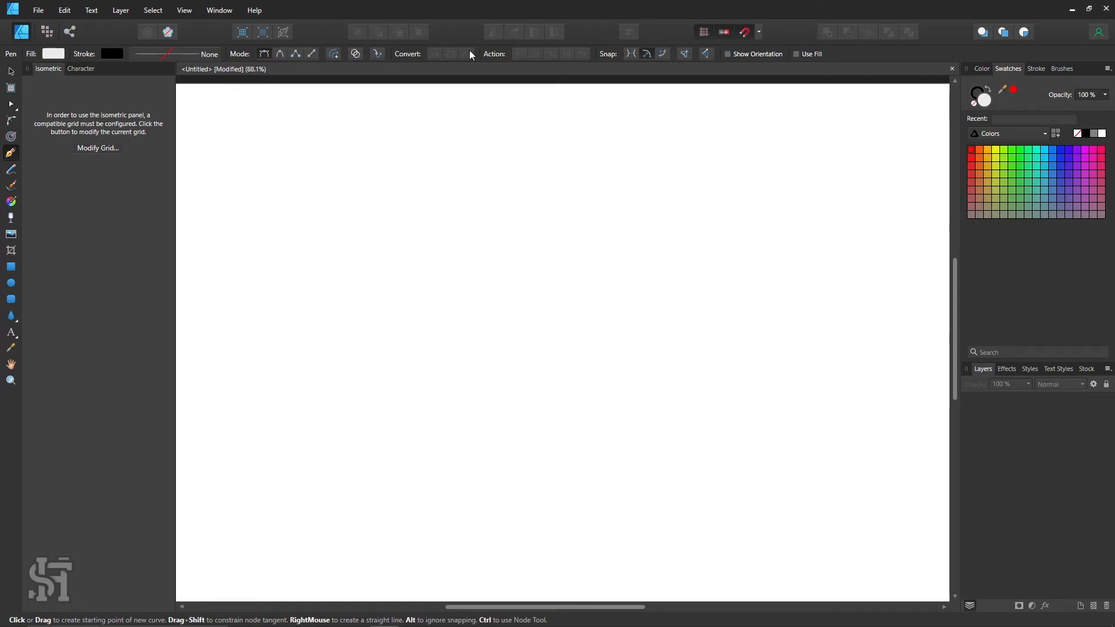
left_click(11, 171)
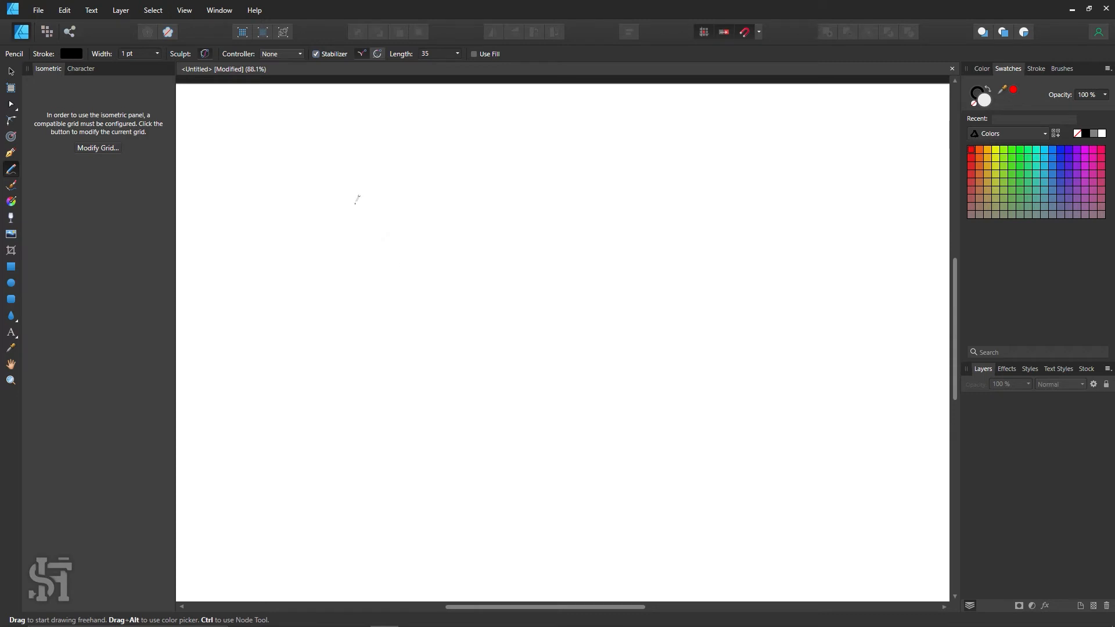
mouse_move(355, 203)
left_mouse_down()
mouse_move(450, 152)
mouse_move(269, 500)
mouse_move(291, 410)
mouse_move(374, 479)
mouse_move(476, 480)
mouse_move(221, 603)
mouse_move(854, 225)
left_mouse_up()
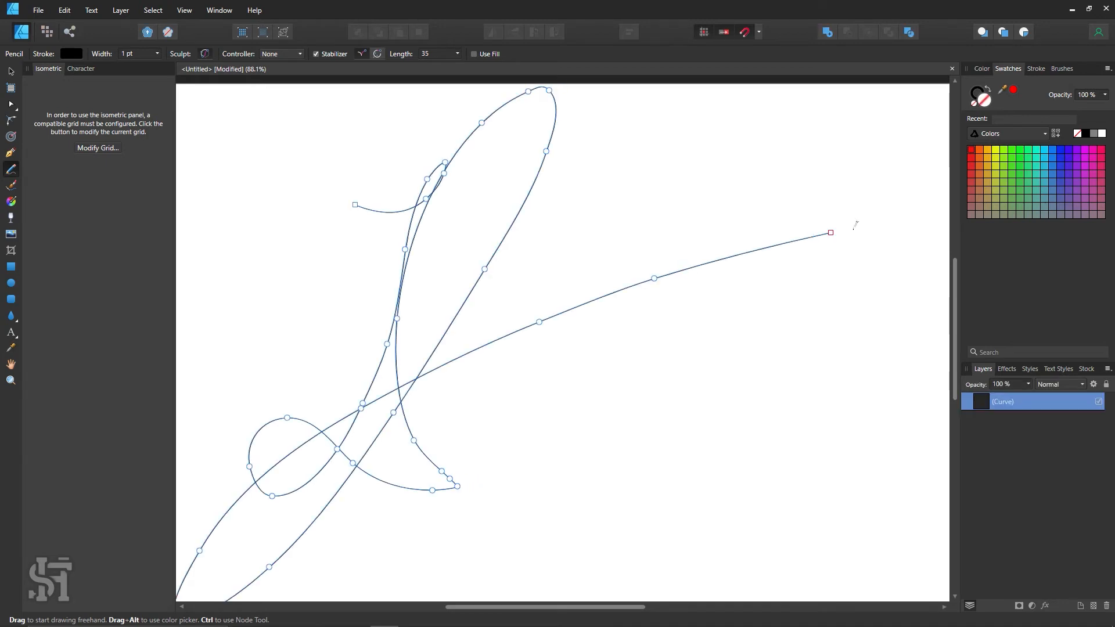
- Scale the signature curve down and move it to the middle of the page
left_click(11, 71)
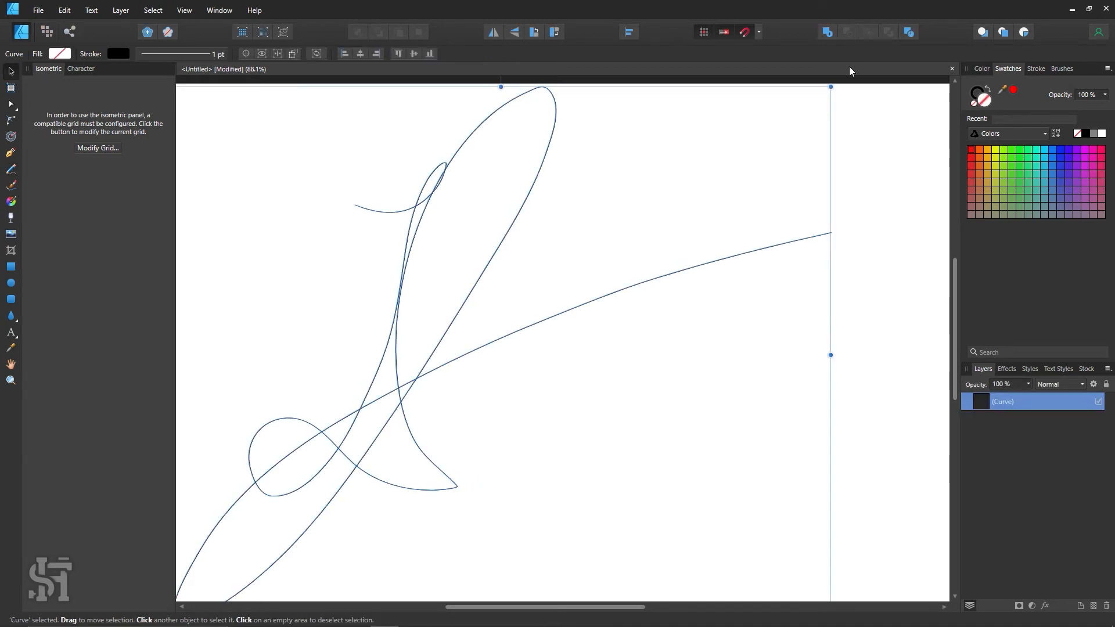
left_click_drag(830, 87, 545, 286)
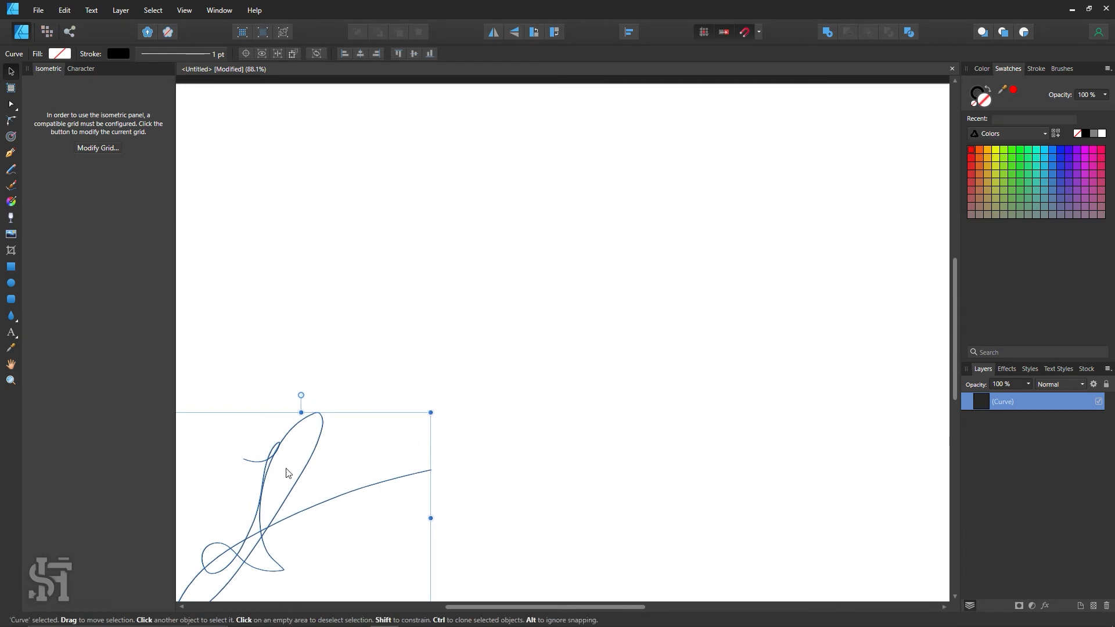
left_click_drag(286, 467, 443, 291)
left_click(641, 219)
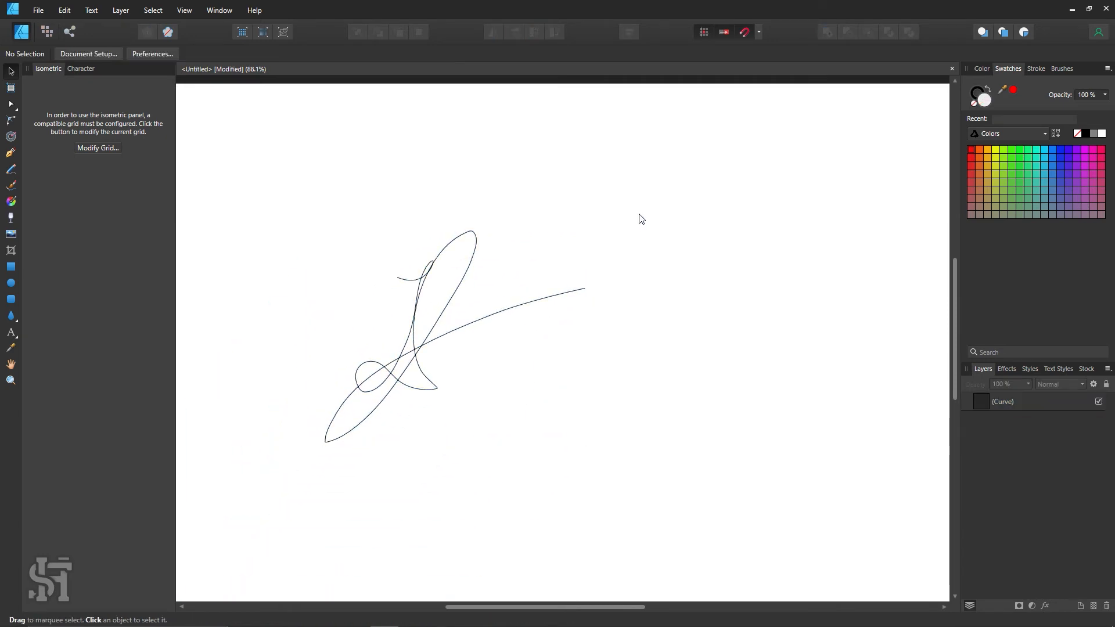
- Copy the signature curve, switch to the Encore-Certificates-FINAL document in Affinity Publisher, and paste it in place of the old signature
left_click(448, 309)
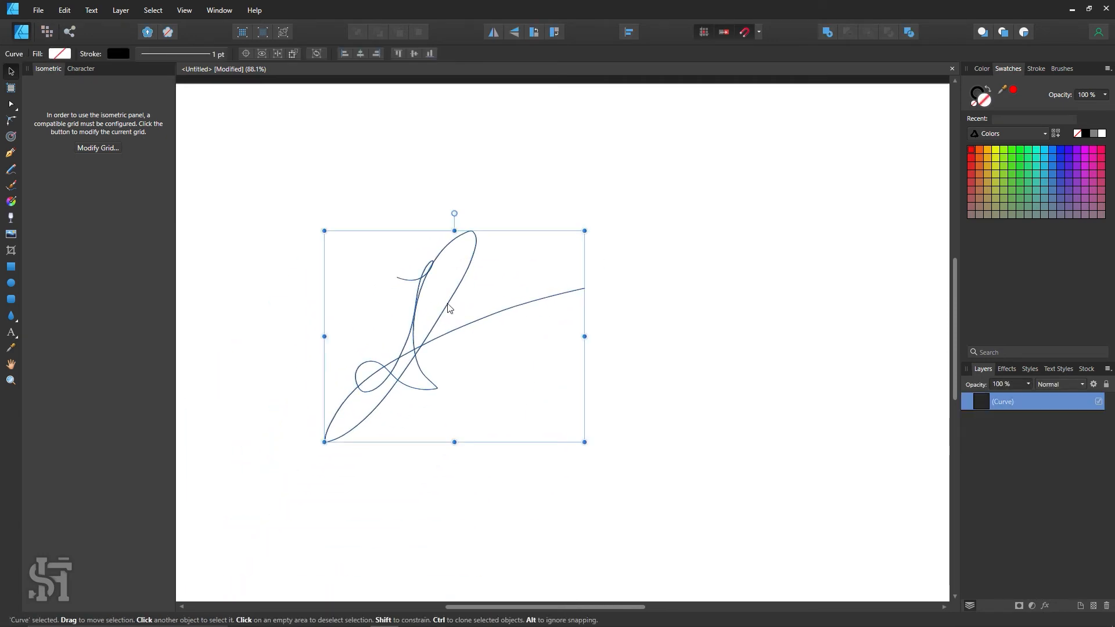
left_click(671, 310)
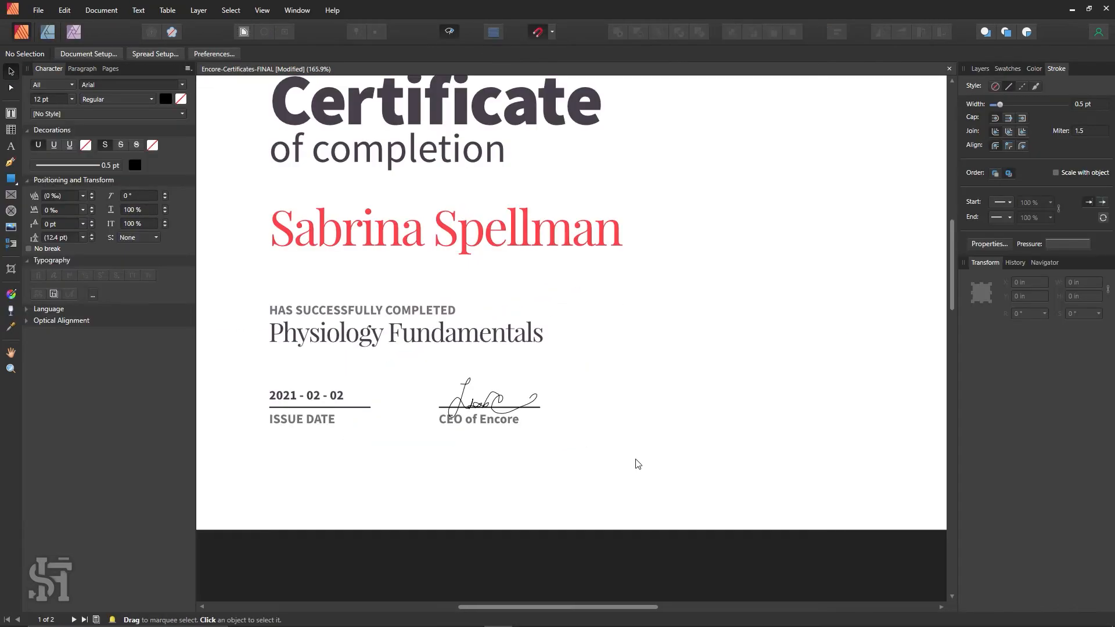
mouse_move(463, 408)
left_mouse_down()
mouse_move(491, 382)
mouse_move(719, 303)
mouse_move(741, 314)
left_mouse_up()
key("Delete")
left_click(734, 349)
key("ctrl+v")
- Scale the pasted signature to about 0.84 by 0.68 in and place it on the line above "CEO of Encore"
left_click_drag(454, 269, 478, 395)
left_click_drag(825, 130, 810, 185)
mouse_move(841, 110)
left_mouse_down()
mouse_move(606, 373)
mouse_move(353, 514)
left_mouse_up()
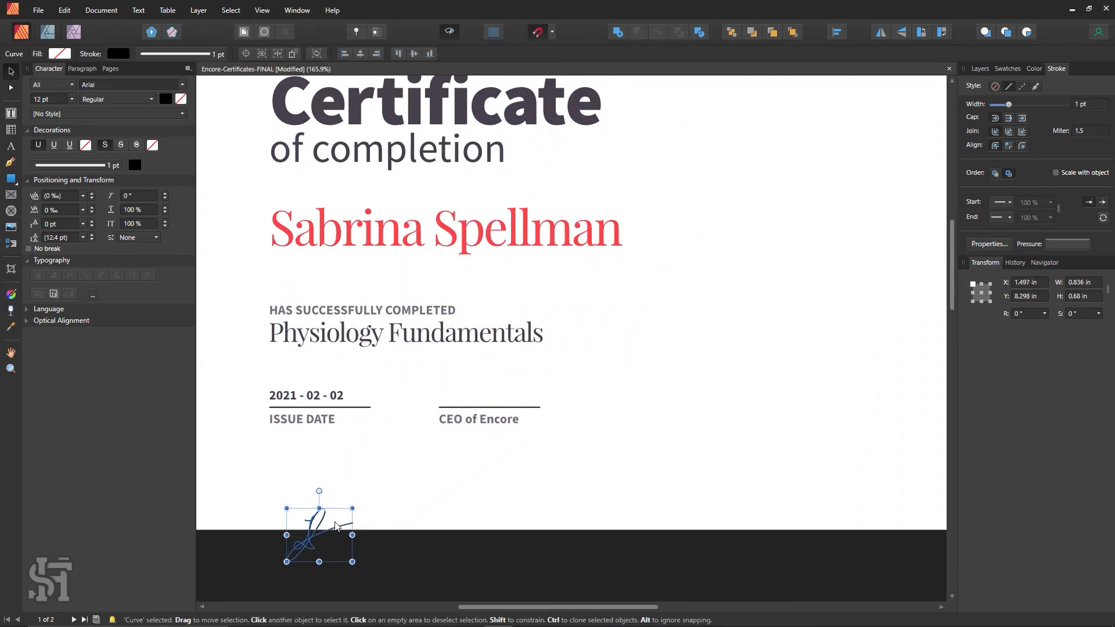
mouse_move(342, 554)
left_mouse_down()
mouse_move(502, 394)
mouse_move(508, 408)
left_mouse_up()
left_click(549, 419)
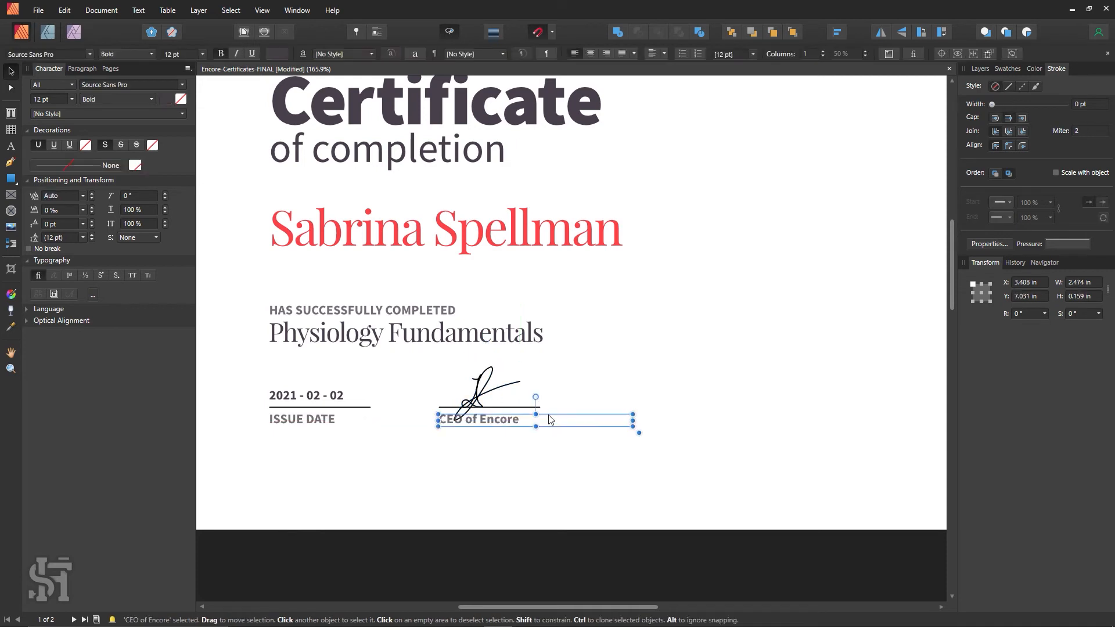
left_click(541, 383)
- Set the new signature's stroke width to 0.5 pt
left_click(513, 382)
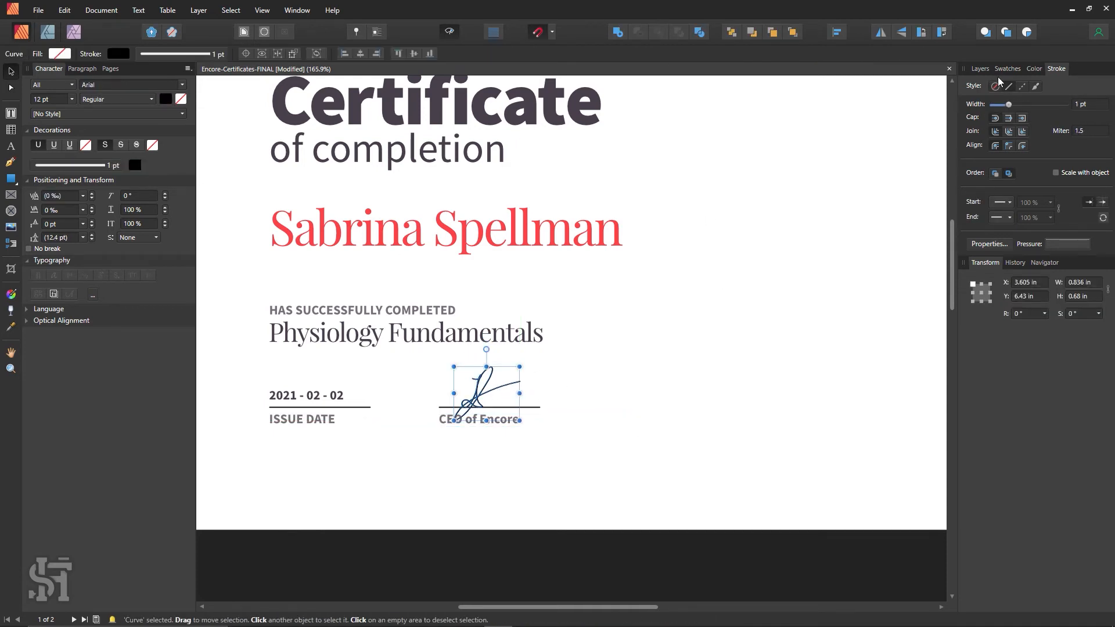
left_click(1091, 105)
type("0.5")
key("Return")
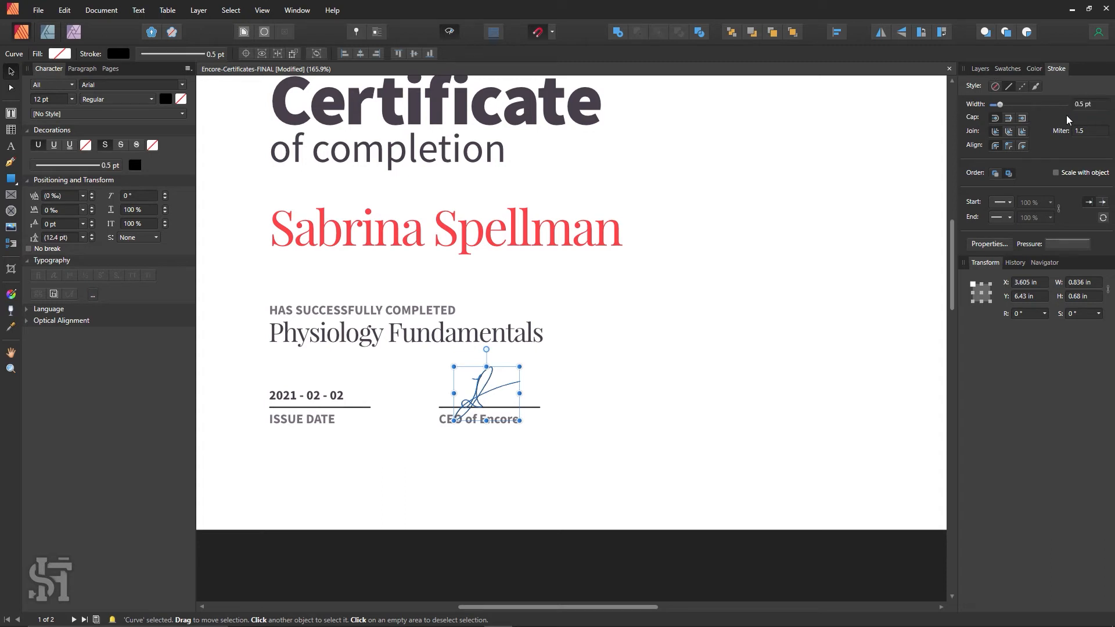
left_click(710, 364)
- Set the signature's stroke width to 0.8 pt
left_click(504, 391)
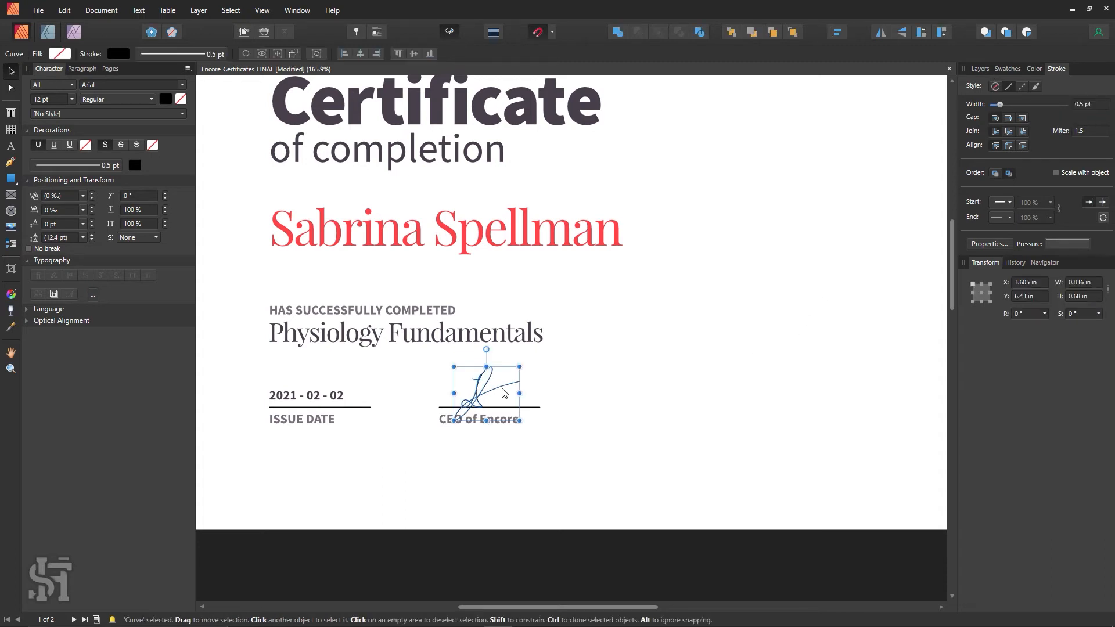
left_click(1091, 106)
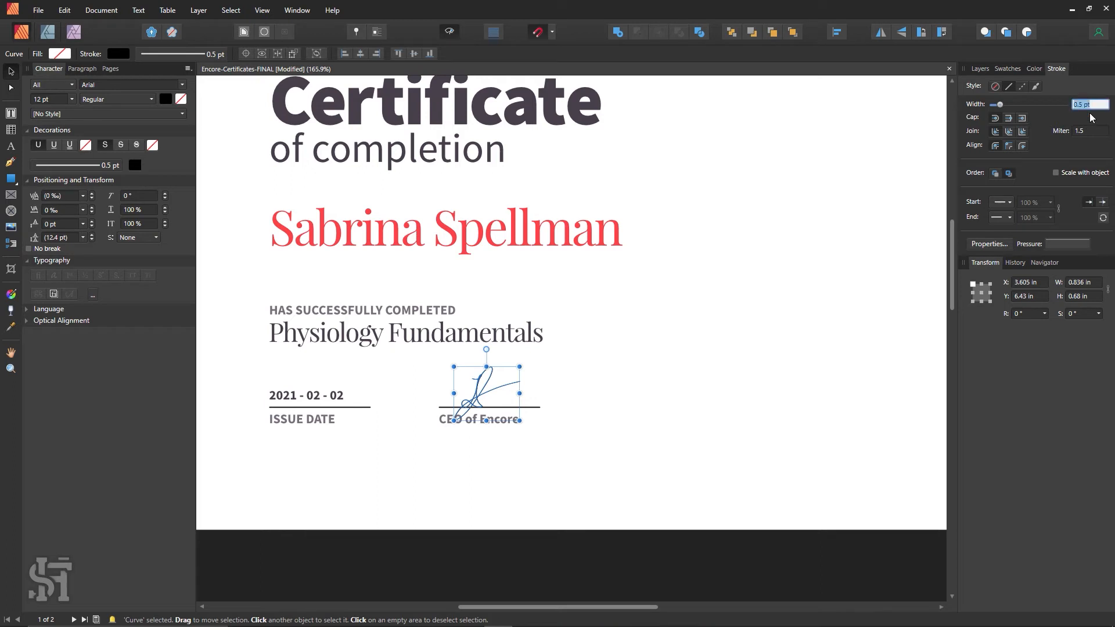
type("0.8")
key("Return")
left_click(701, 493)
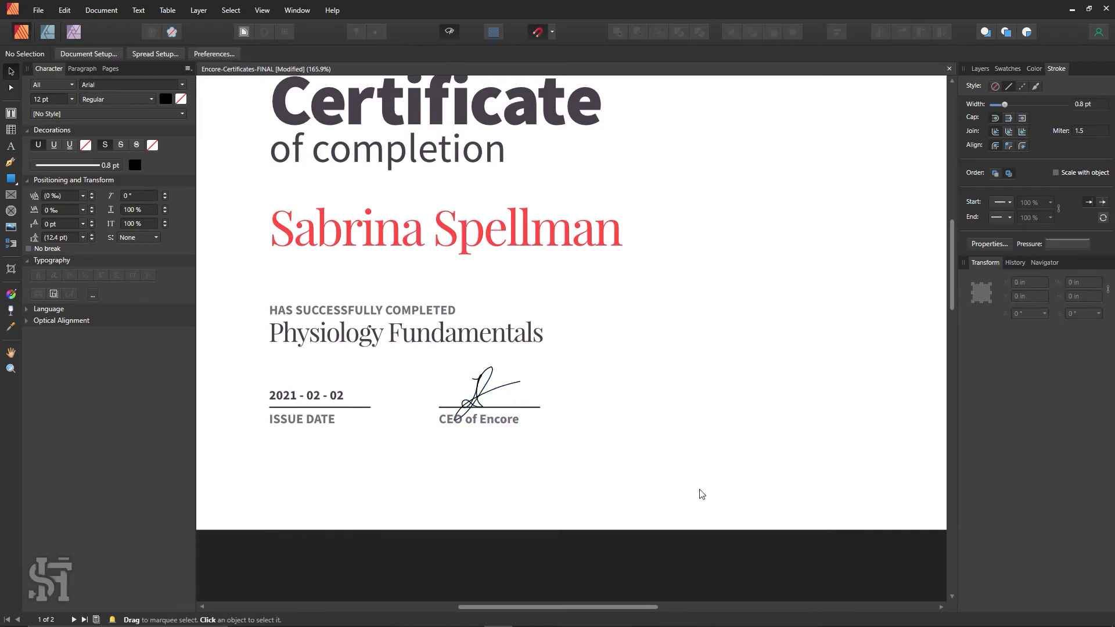
- Reduce the signature's stroke width to 0.5 pt again
left_click(503, 390)
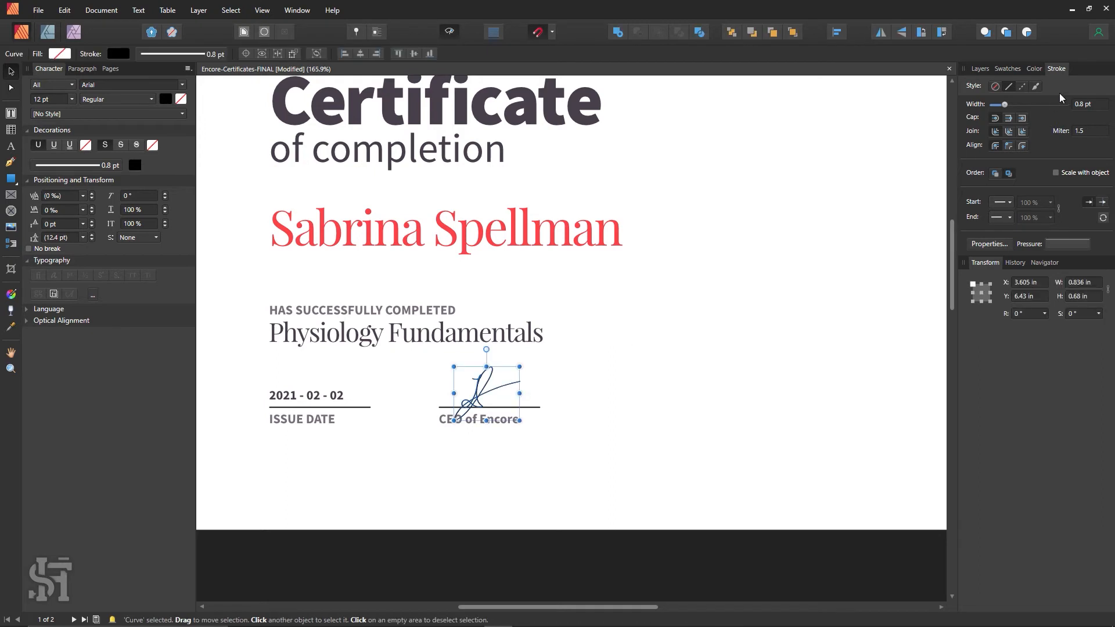
left_click(1091, 104)
type("0.5")
key("Return")
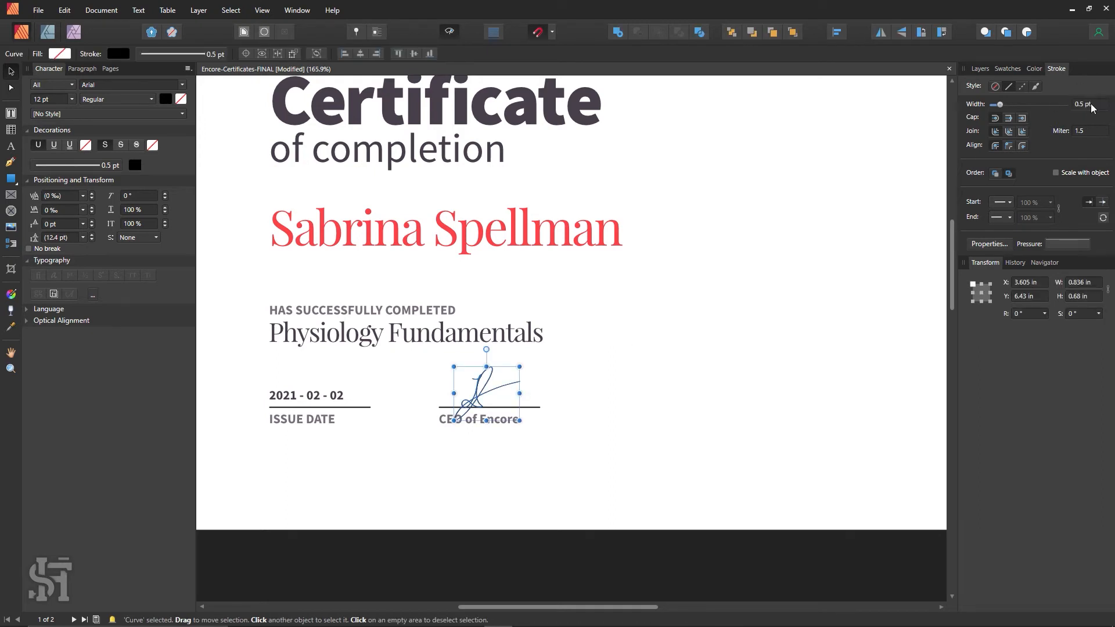
left_click(848, 337)
- Examine the new signature close up and its appearance on the whole first certificate page
key("z")
left_click(631, 247, "alt")
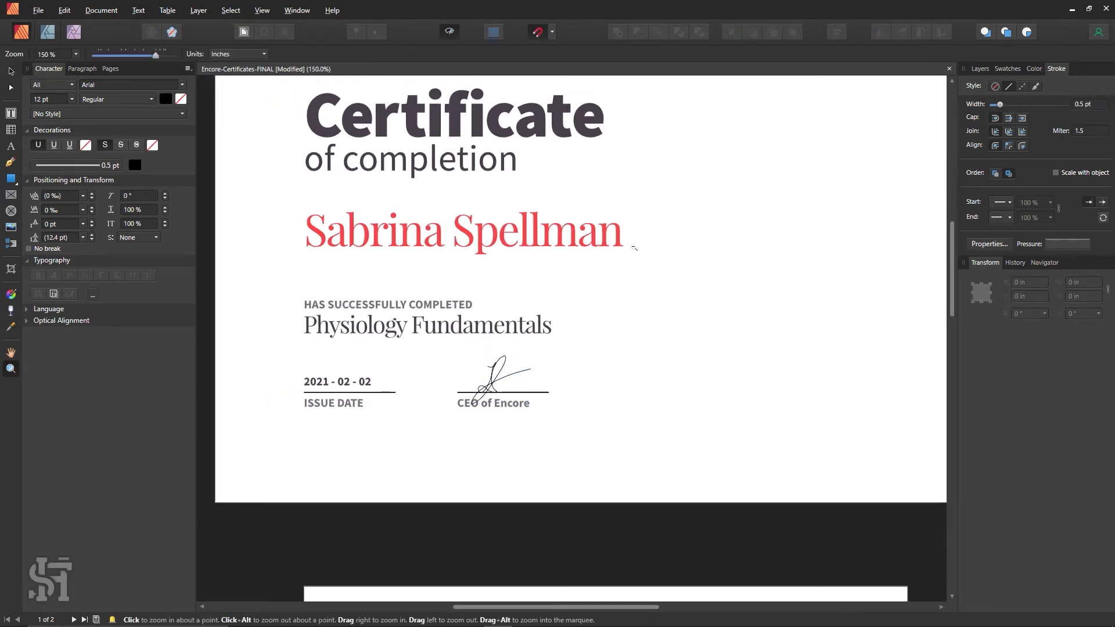
left_click(670, 235, "alt")
key("space")
left_click_drag(723, 231, 622, 336)
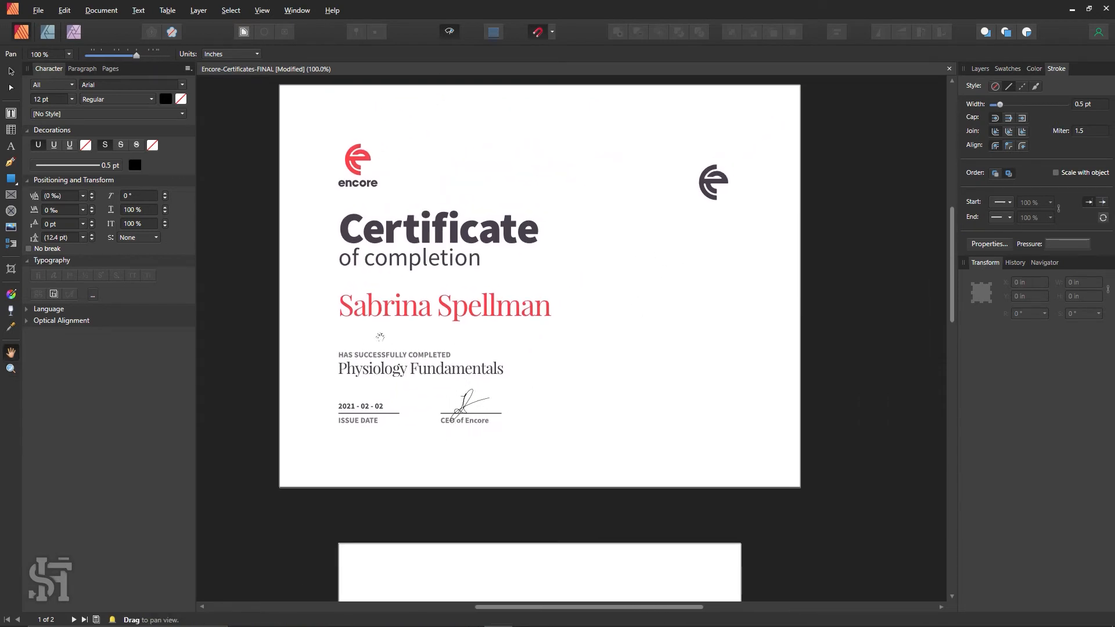
left_click(11, 73)
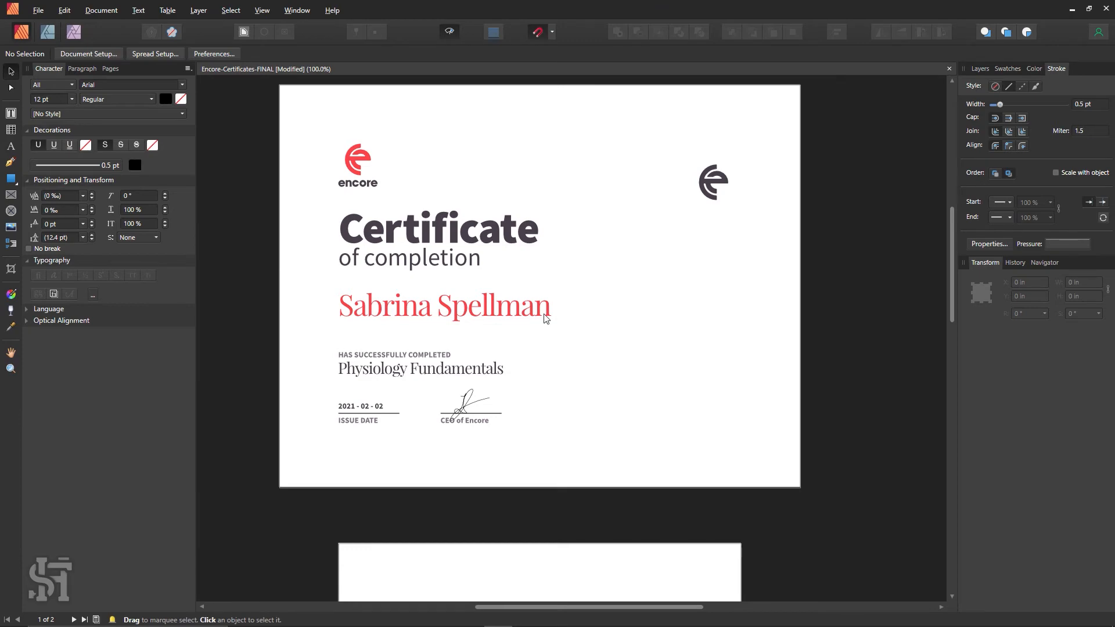
key("z")
left_click_drag(466, 395, 749, 472)
left_click_drag(494, 453, 643, 484)
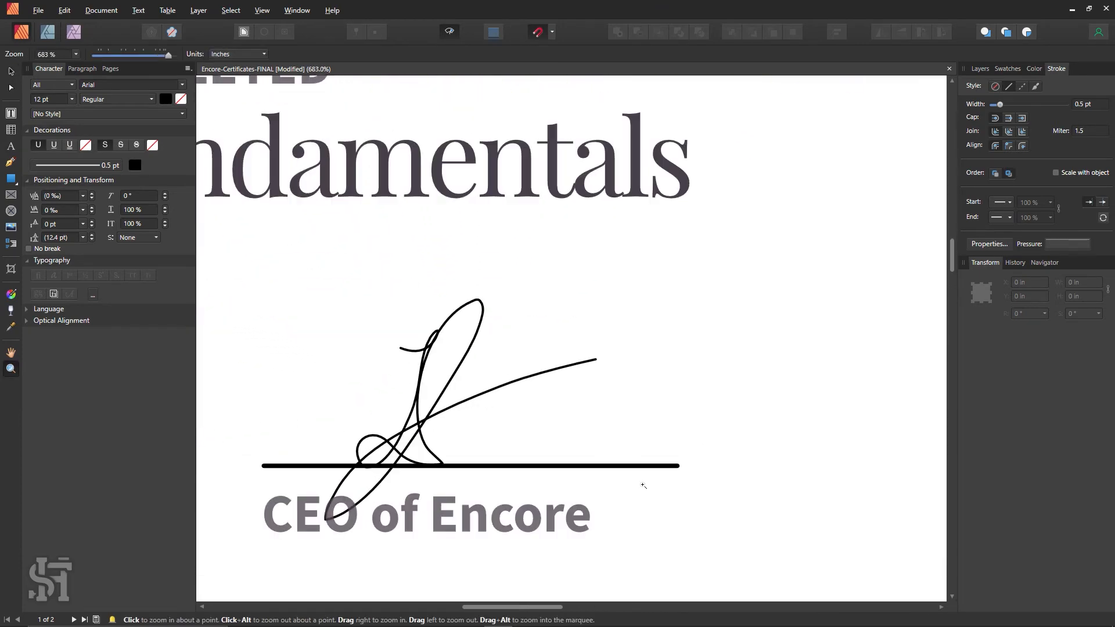
key("ctrl+0")
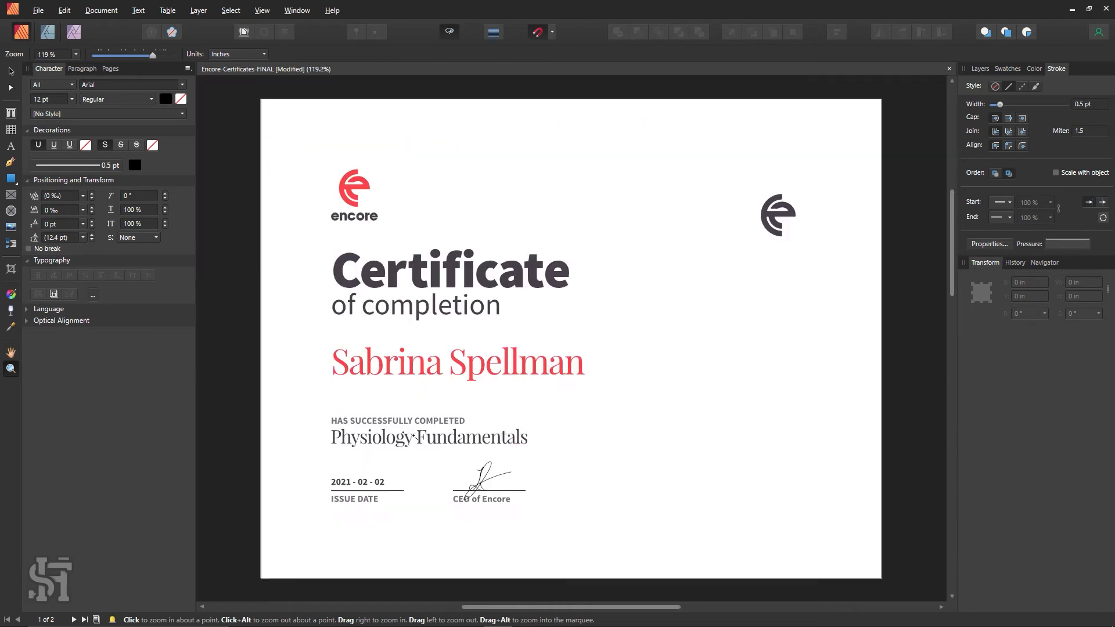
left_click(687, 378, "alt")
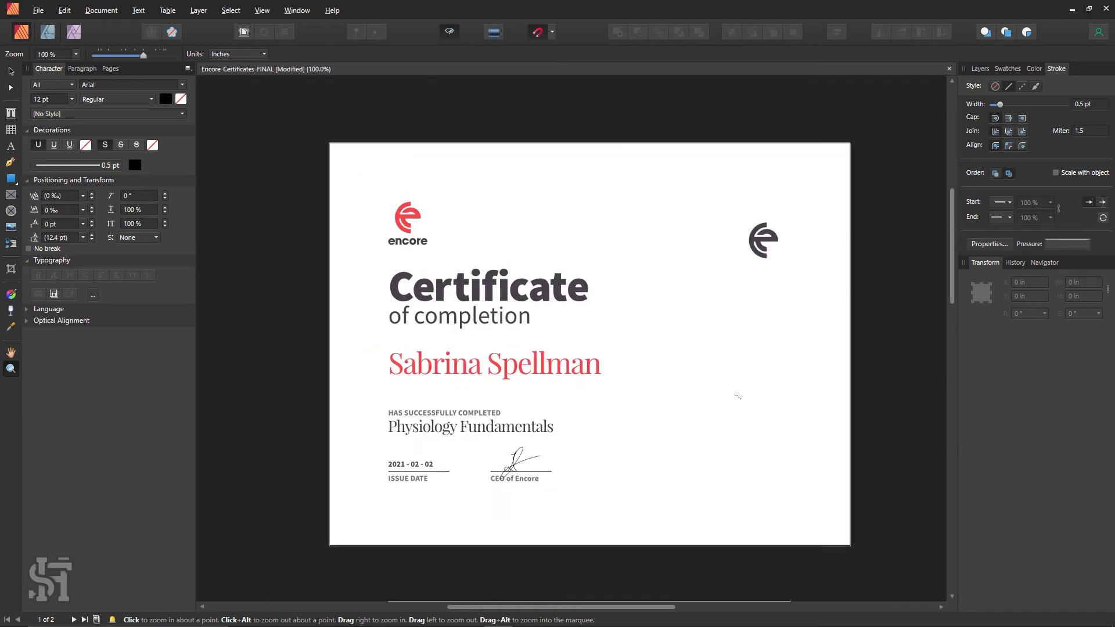
left_click(733, 398, "alt")
left_click(732, 398)
key("h")
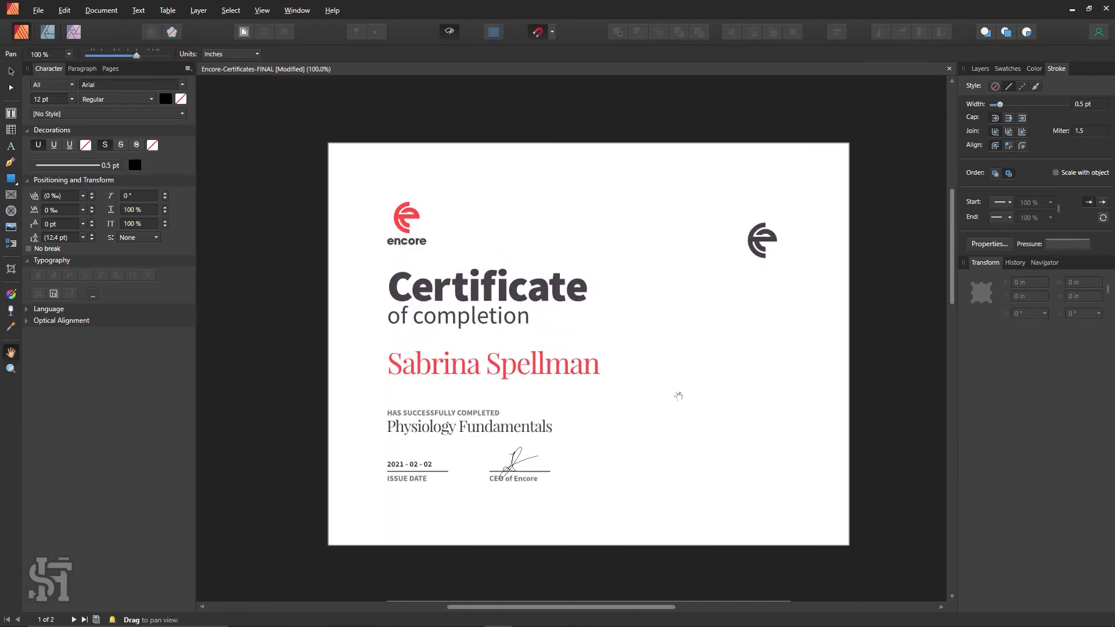
left_click_drag(676, 395, 600, 385)
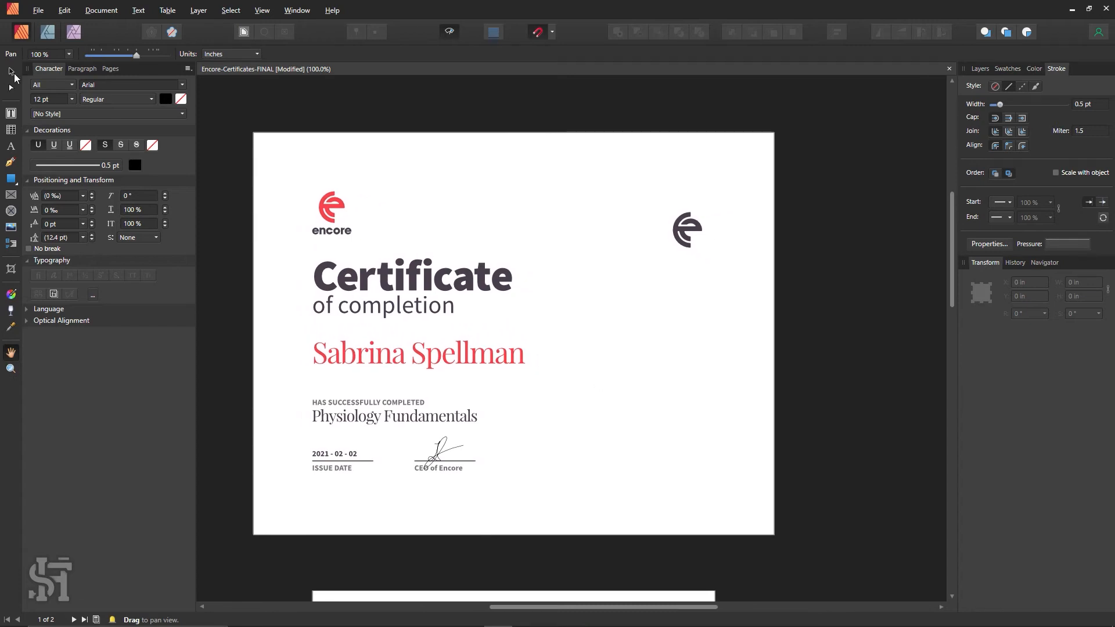
left_click(11, 72)
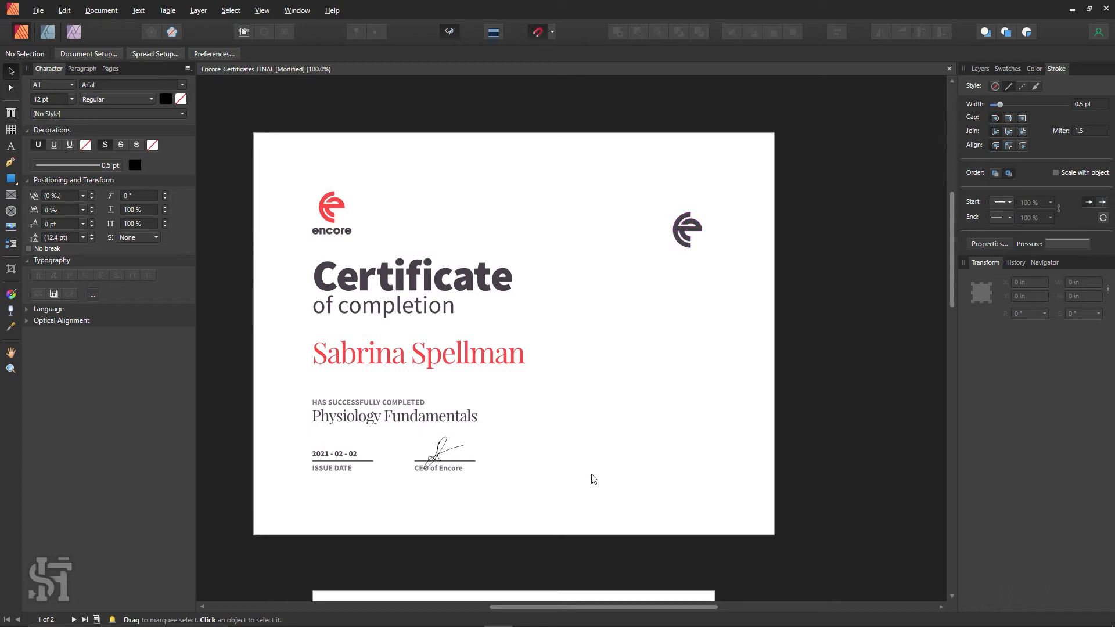
- Inspect the issue date text, the lines under the date and signature, and the certificate's frames outside preview mode
left_click(323, 457)
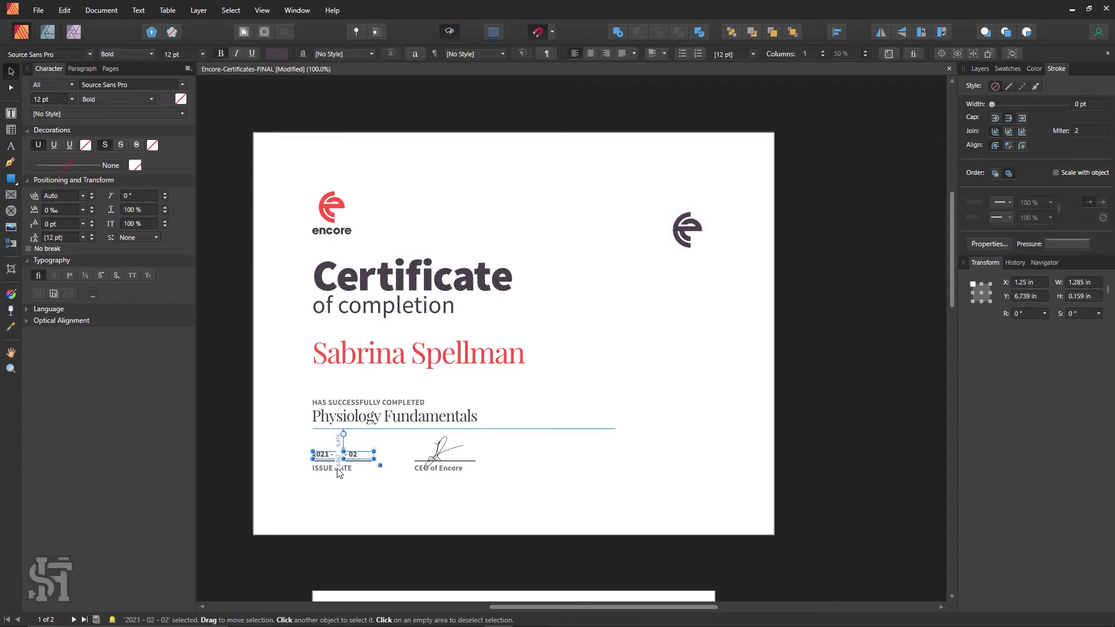
left_click(378, 485)
left_click(370, 461)
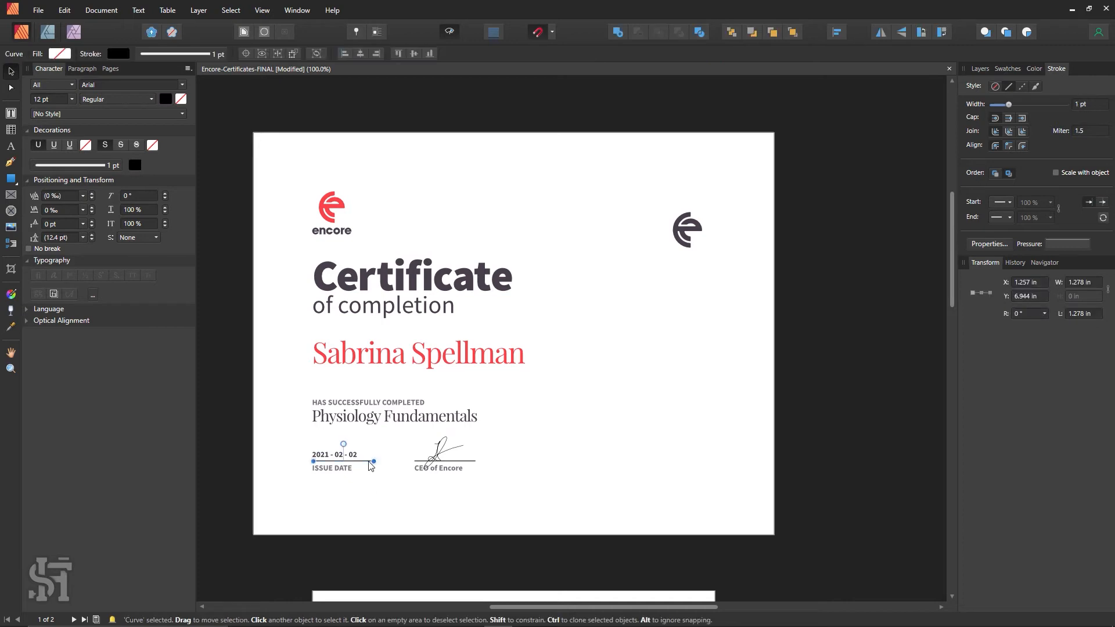
left_click(475, 462, "shift")
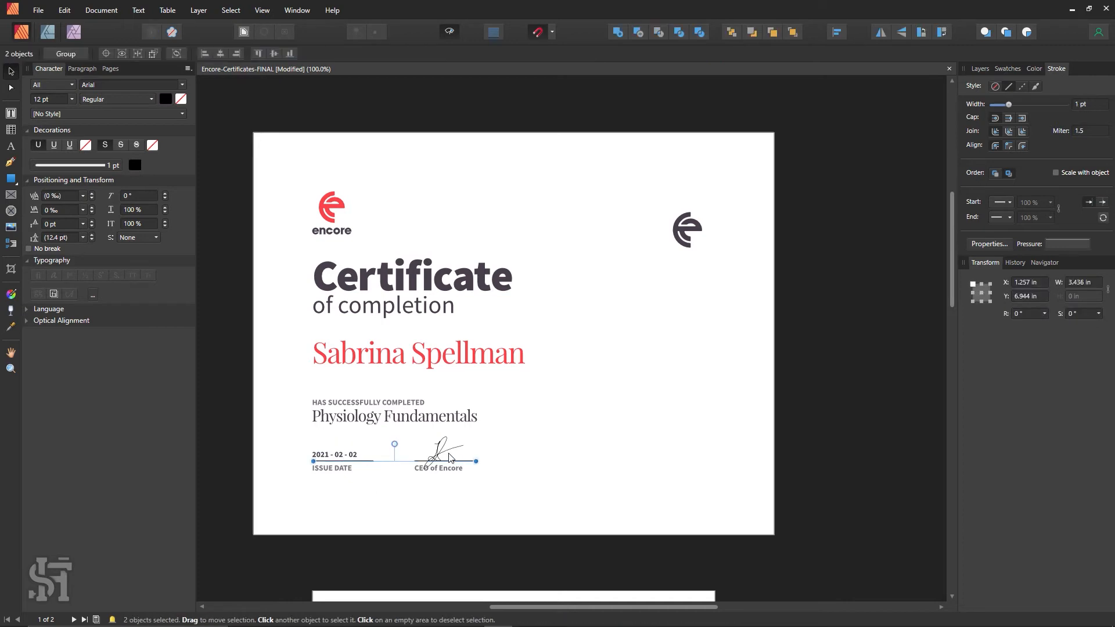
left_click(475, 499)
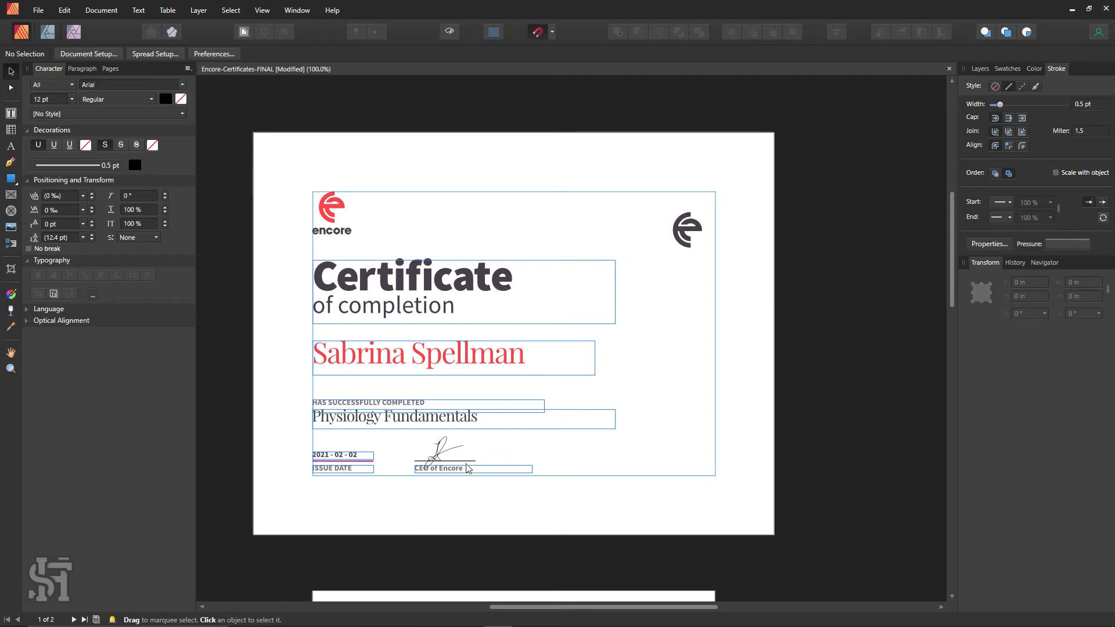
left_click(446, 29)
- Nudge the issue date, the lines and the signature slightly down, and shift the signature slightly right above its line
left_click(345, 456)
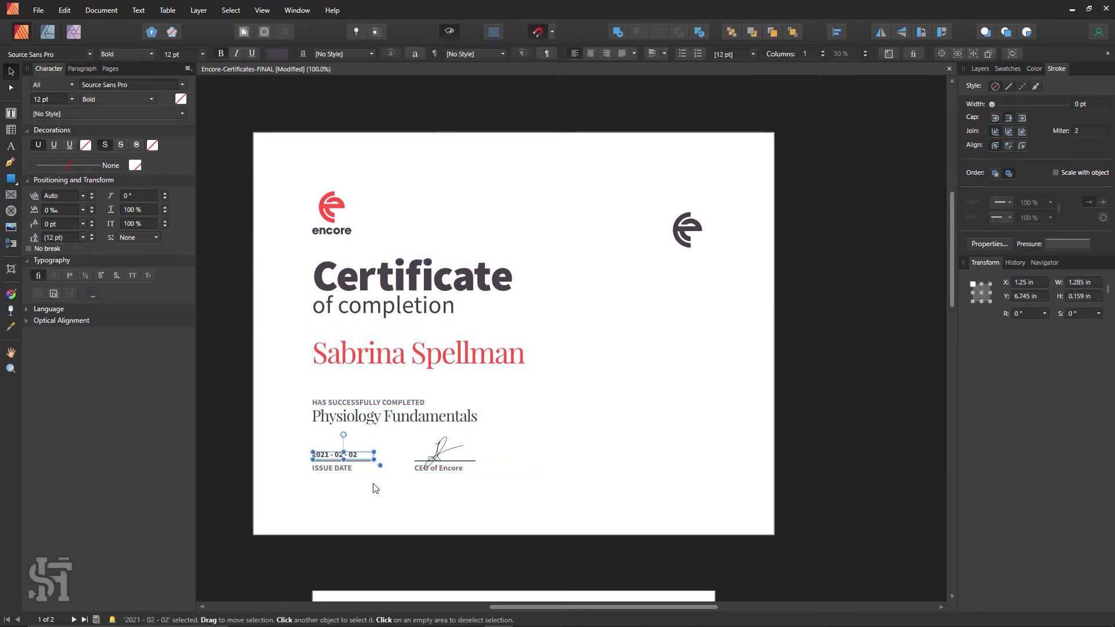
left_click(372, 462, "shift")
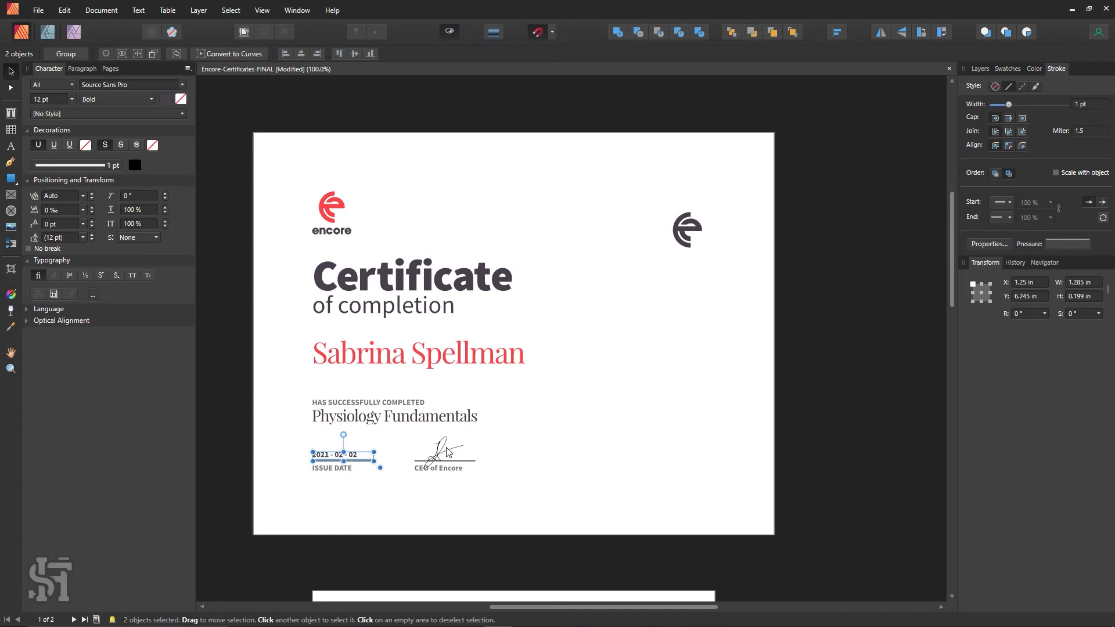
left_click(474, 466, "shift")
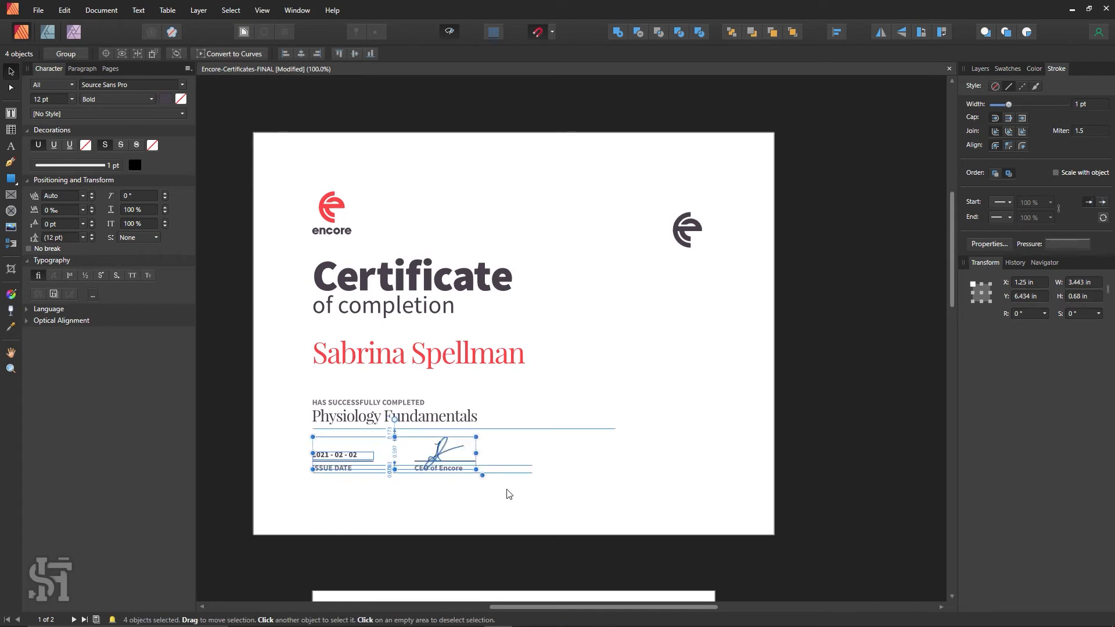
left_click(577, 519)
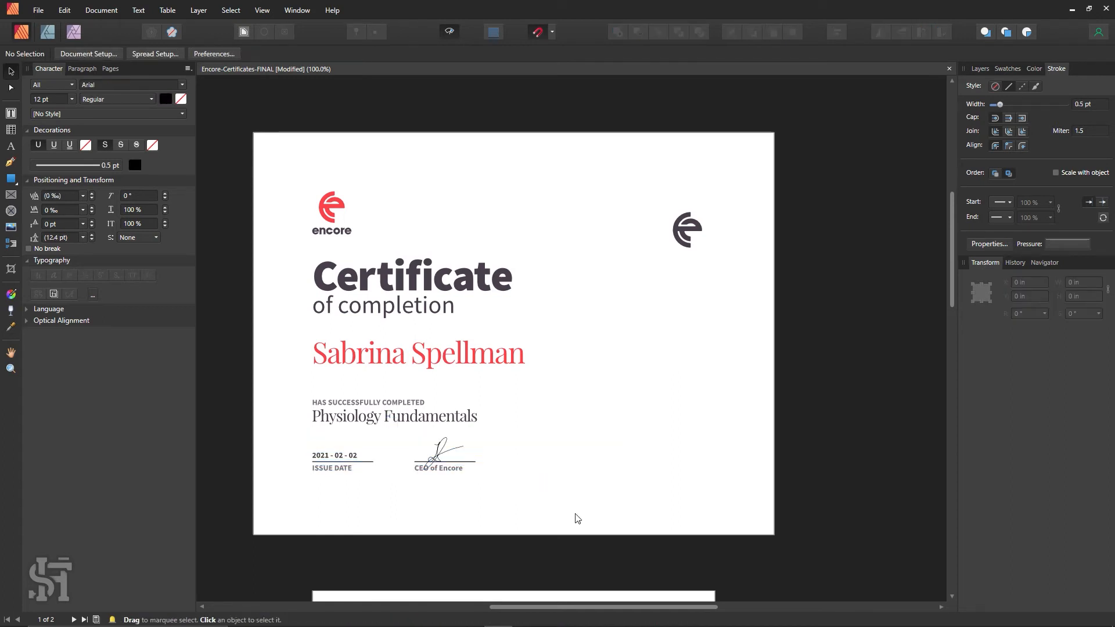
left_click(438, 459)
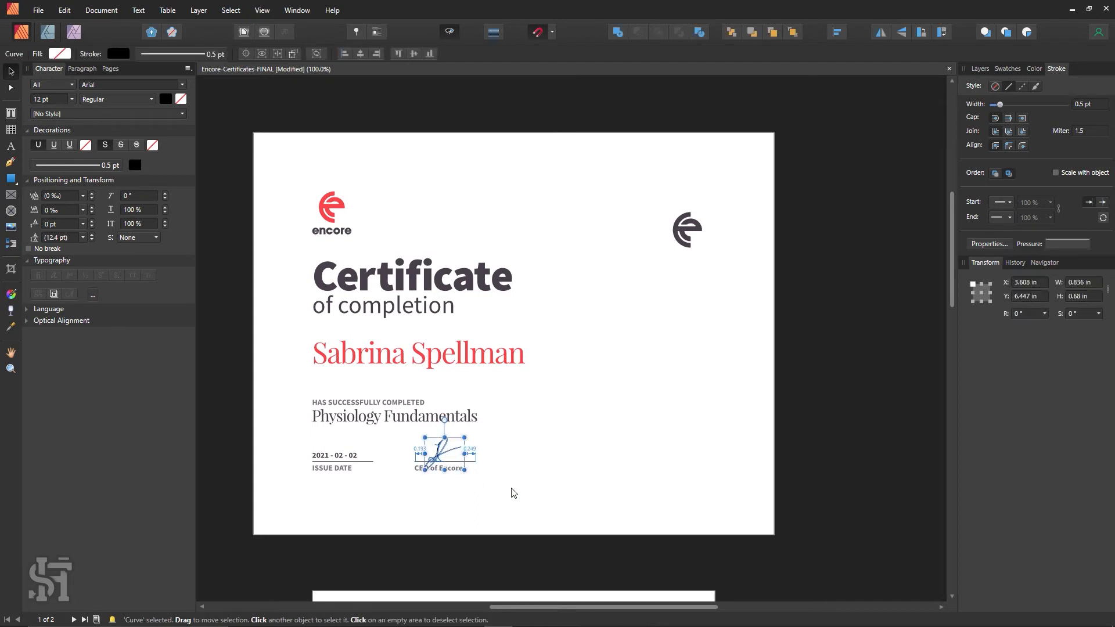
left_click(540, 504)
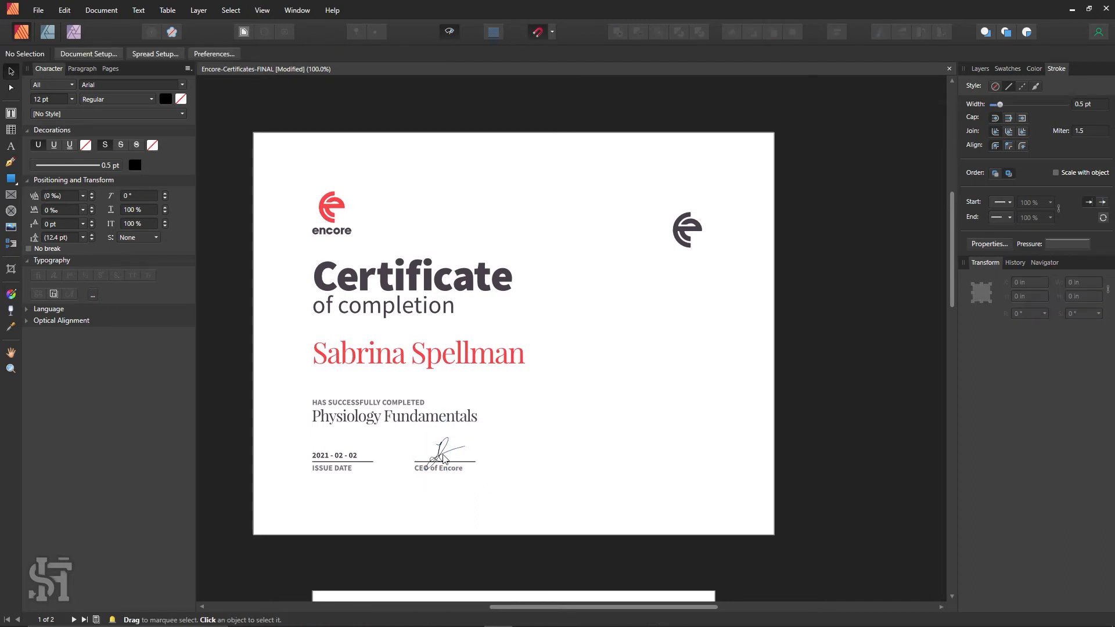
left_click_drag(443, 456, 435, 453)
left_click(541, 463)
key("ctrl+z")
key("ctrl+z")
- Group the issue date, its label, both lines and the signature
left_click_drag(519, 433, 302, 506)
left_click(379, 515)
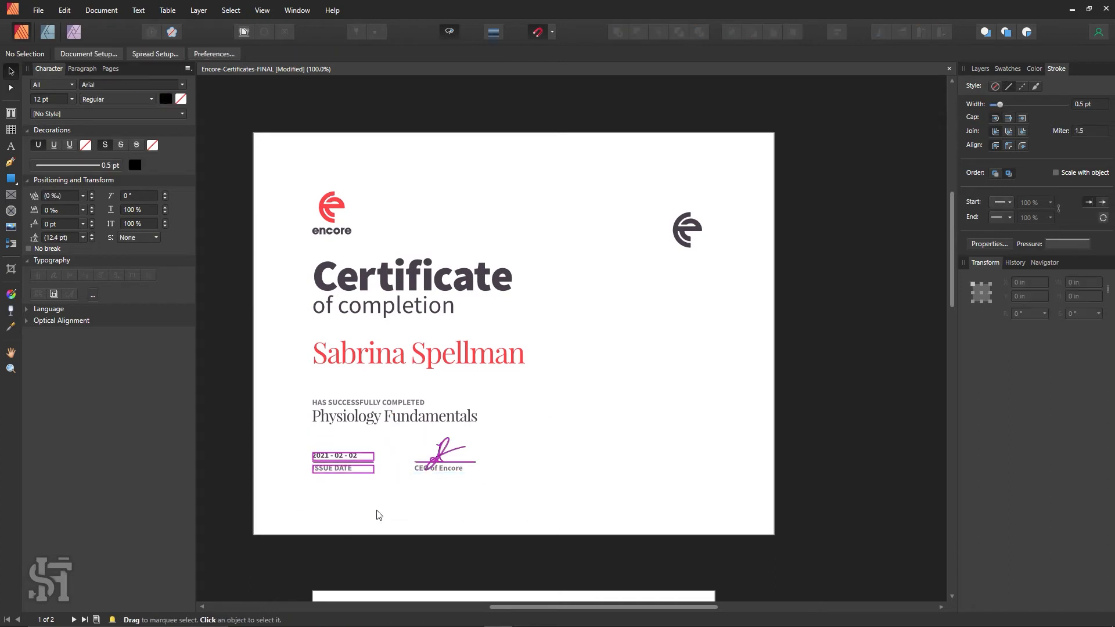
- Draw a red spacing rectangle about 1.94 by 0.76 in and move it directly below the course name
key("m")
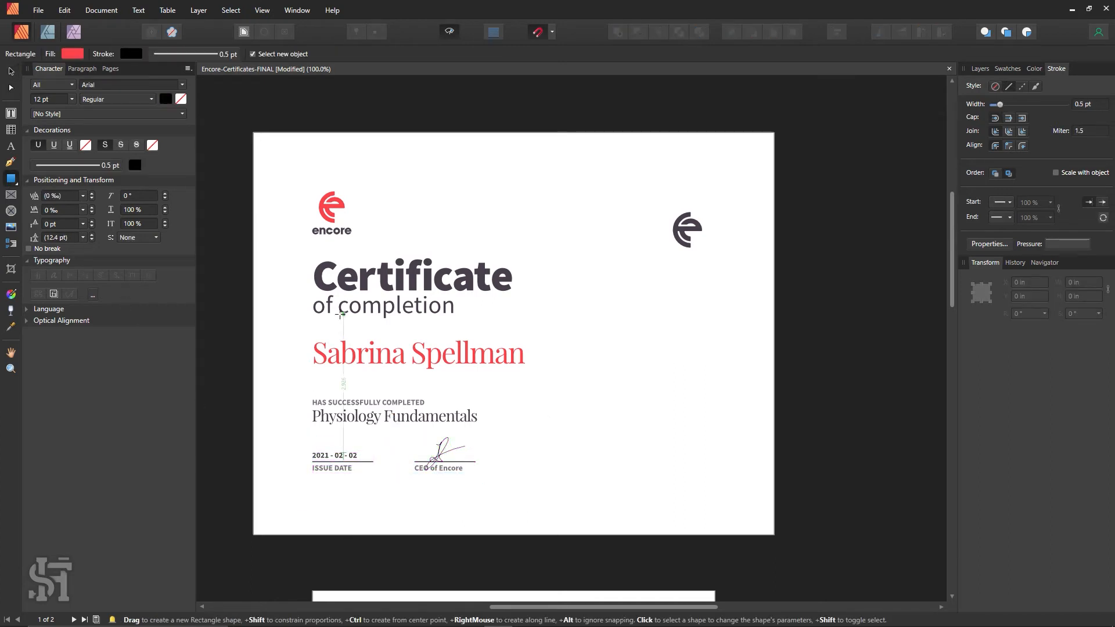
left_click_drag(343, 314, 419, 440)
left_click(11, 71)
key("Down")
key("Down")
key("Down")
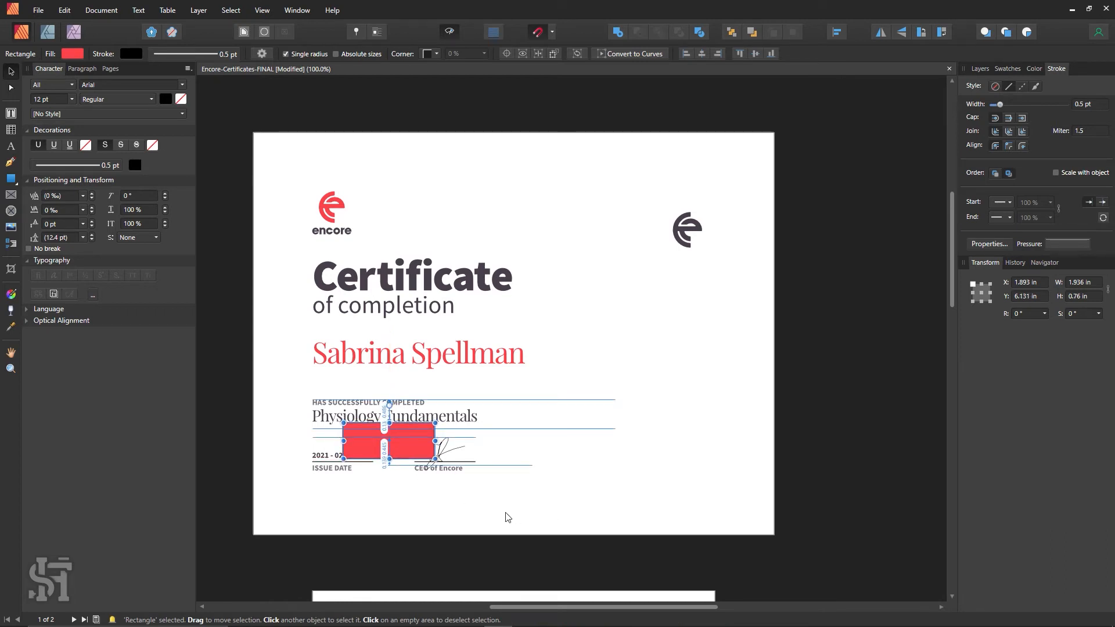
- Move the date and signature group down to Y 6.564 in using the red rectangle as a spacing guide, and delete the rectangle
left_click(327, 468)
key("Down")
key("Down")
key("Down")
key("Down")
key("Down")
key("Down")
key("Down")
key("Down")
key("Down")
key("Down")
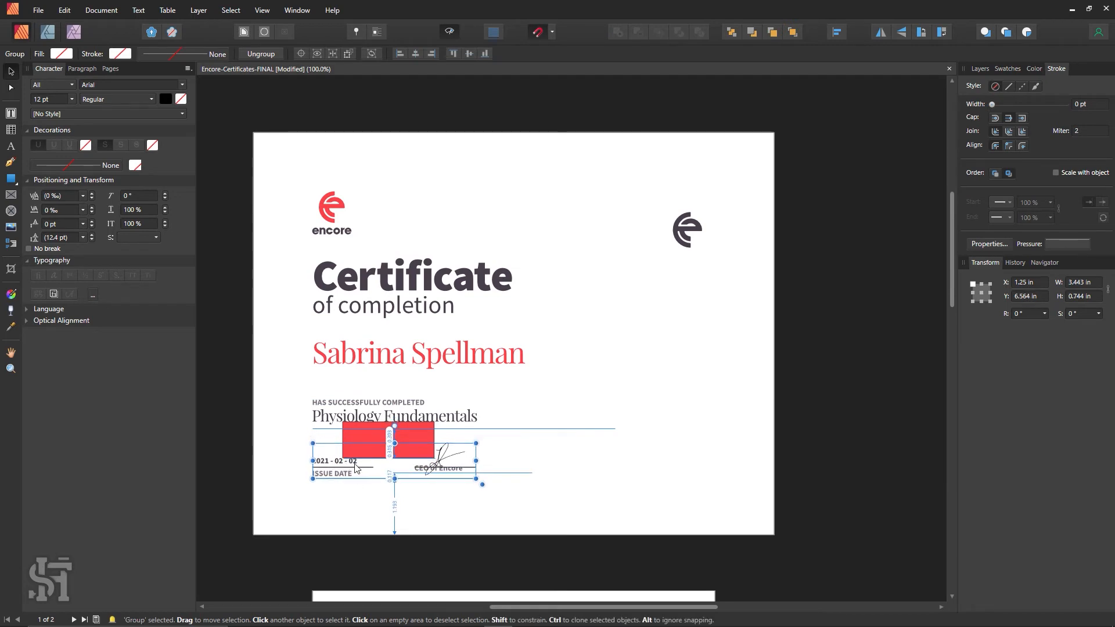
left_click(371, 451)
key("Delete")
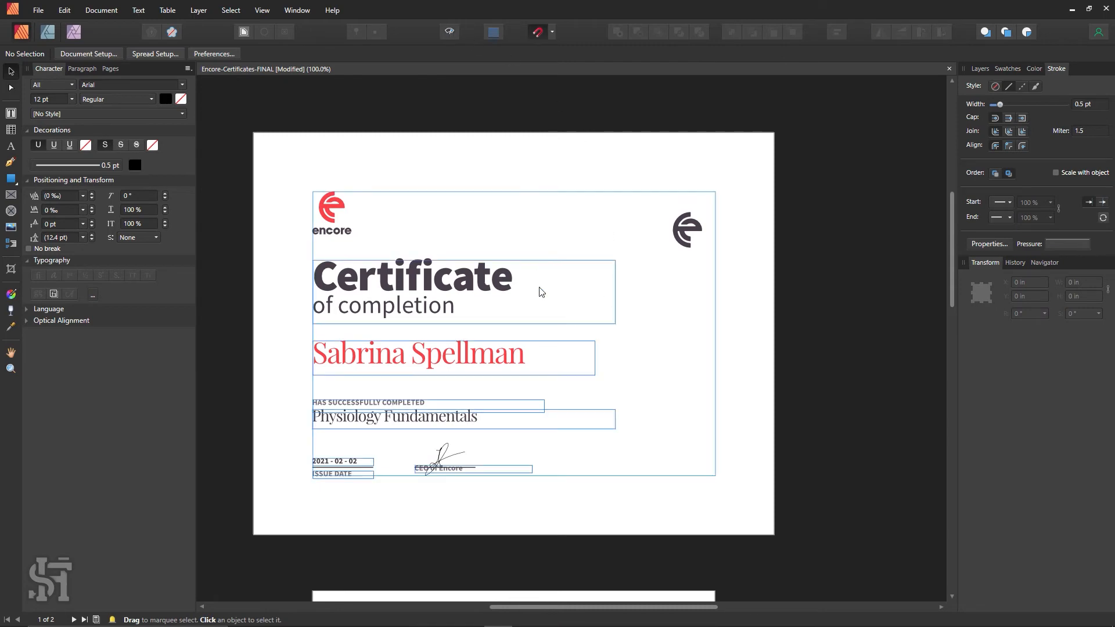
- Nudge the title, recipient name, course text and date and signature area slightly up together, leaving the logos in place
left_click_drag(648, 257, 265, 563)
key("Up")
key("Up")
key("Up")
key("Up")
key("Up")
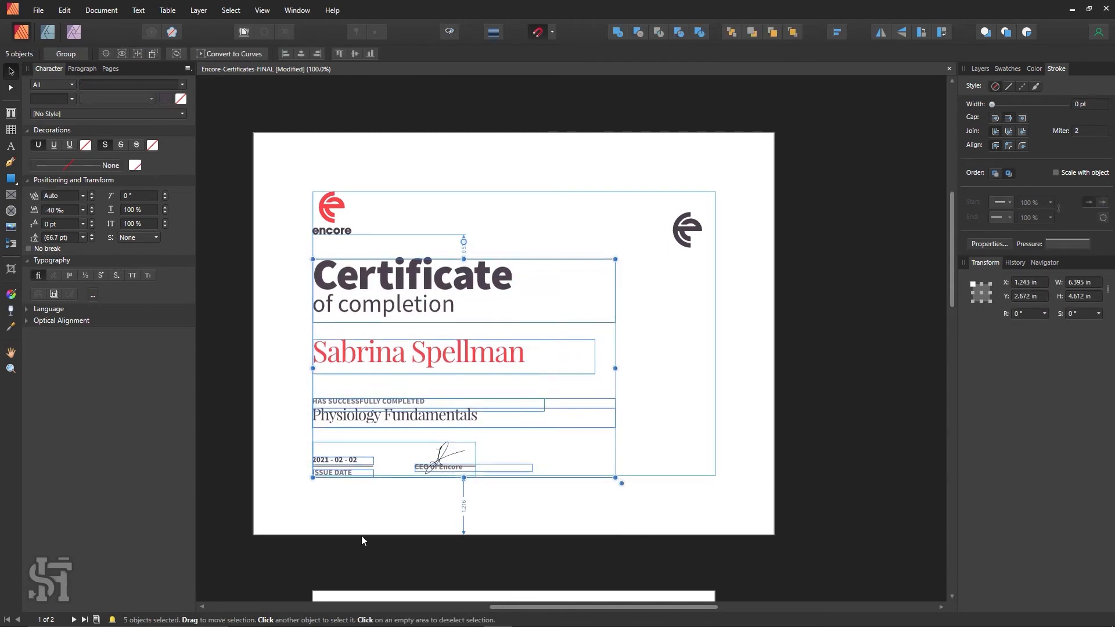
left_click(361, 535)
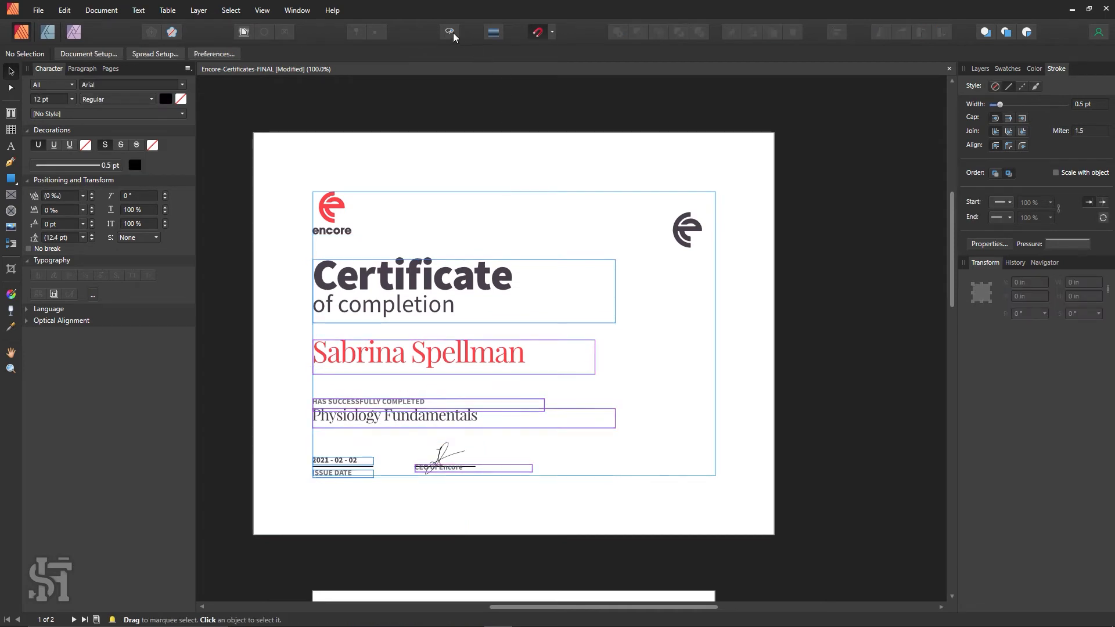
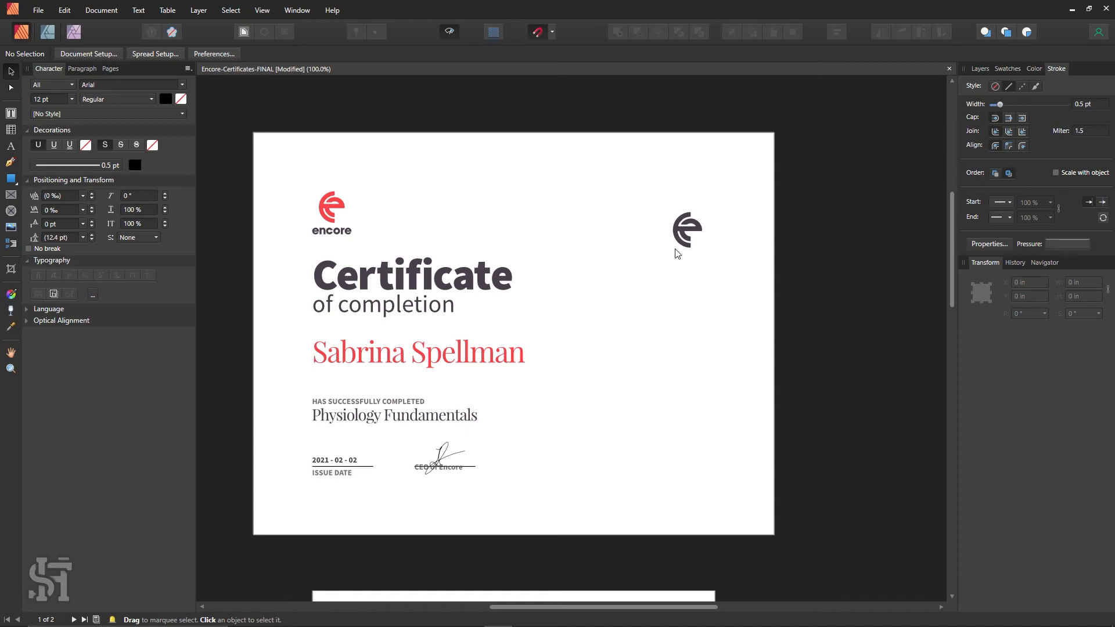
- Try to align the bottom of the "CEO of Encore" label with the issue date elements
left_click(468, 469)
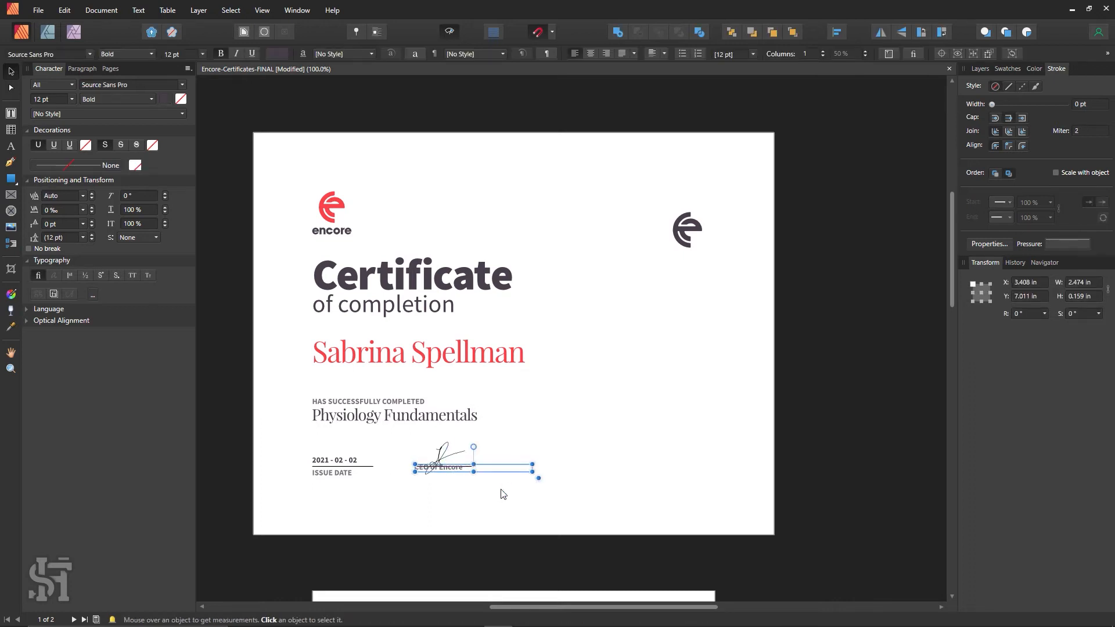
left_click(344, 476, "shift")
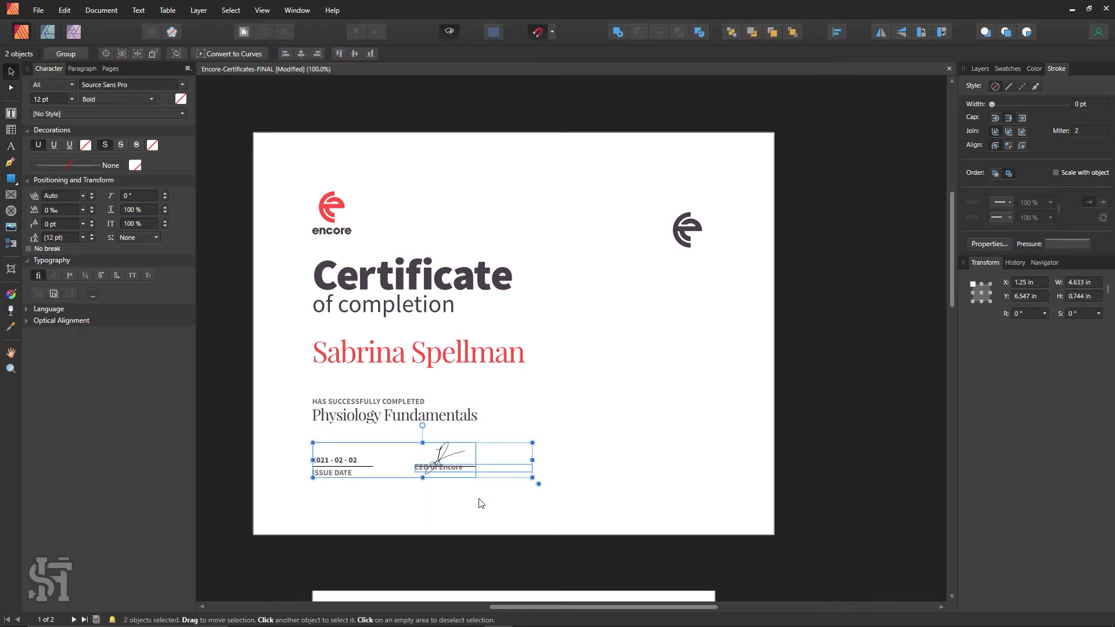
left_click(472, 517)
left_click(344, 479)
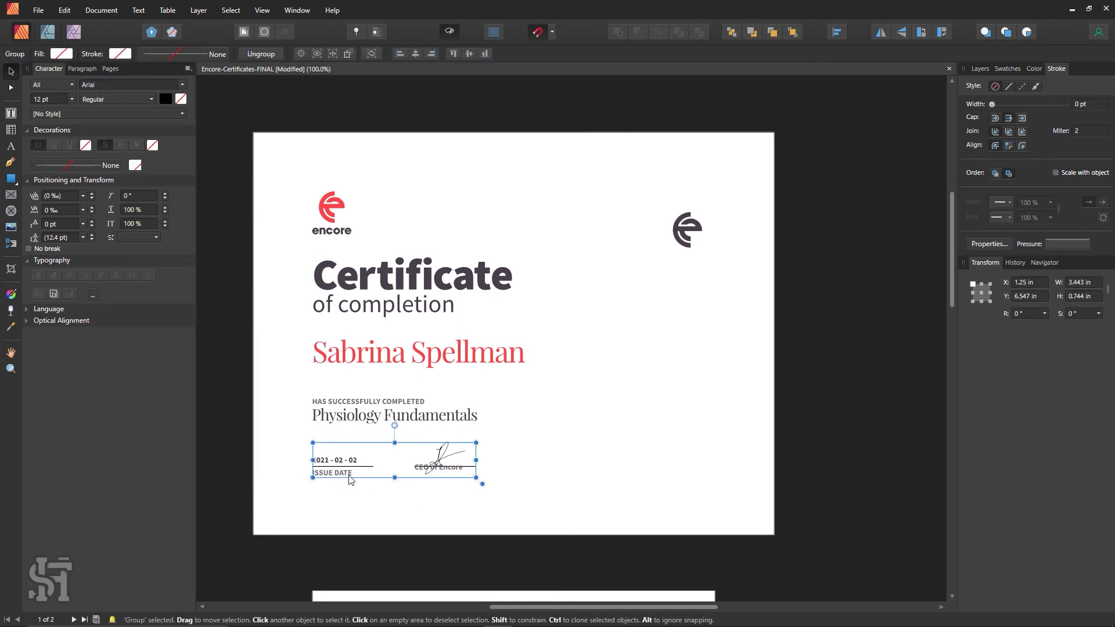
double_click(348, 477)
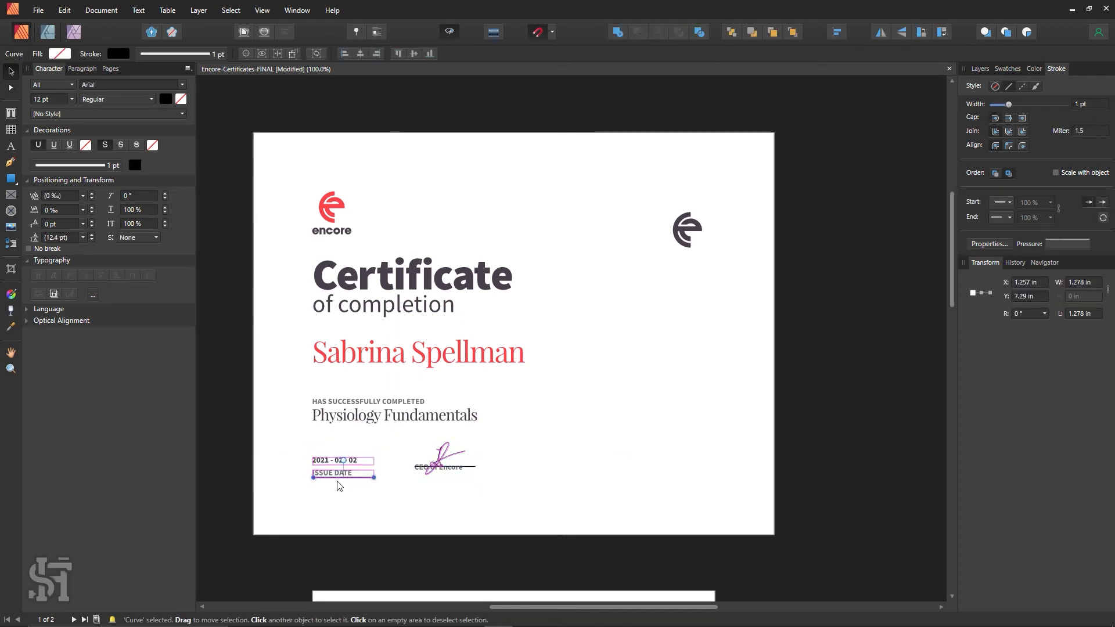
left_click(418, 472, "shift")
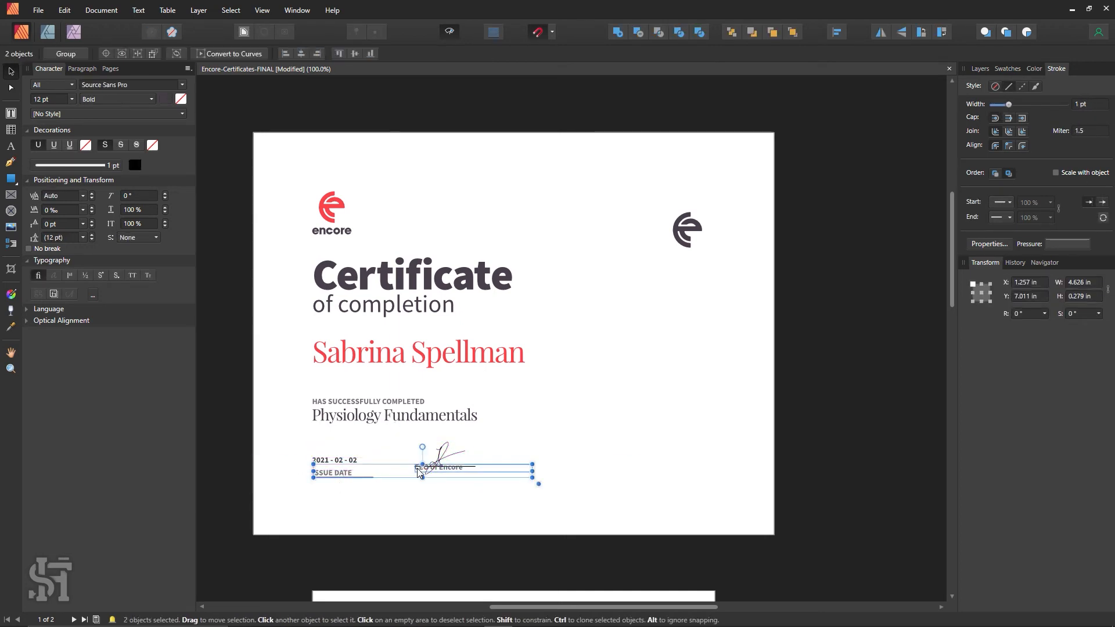
left_click(838, 33)
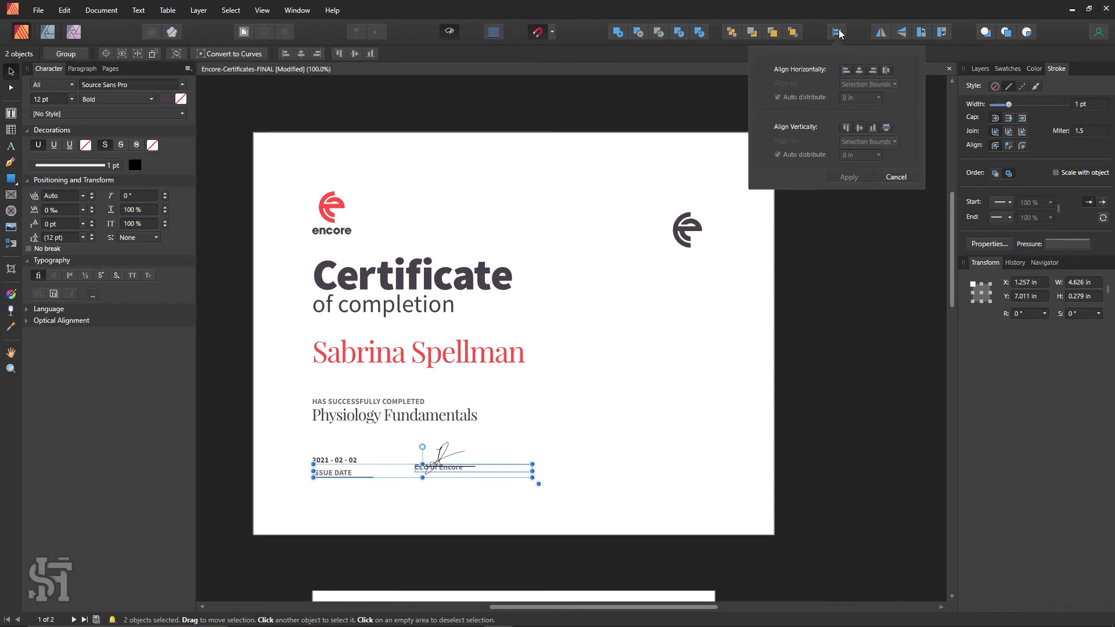
left_click(872, 127)
left_click(693, 449)
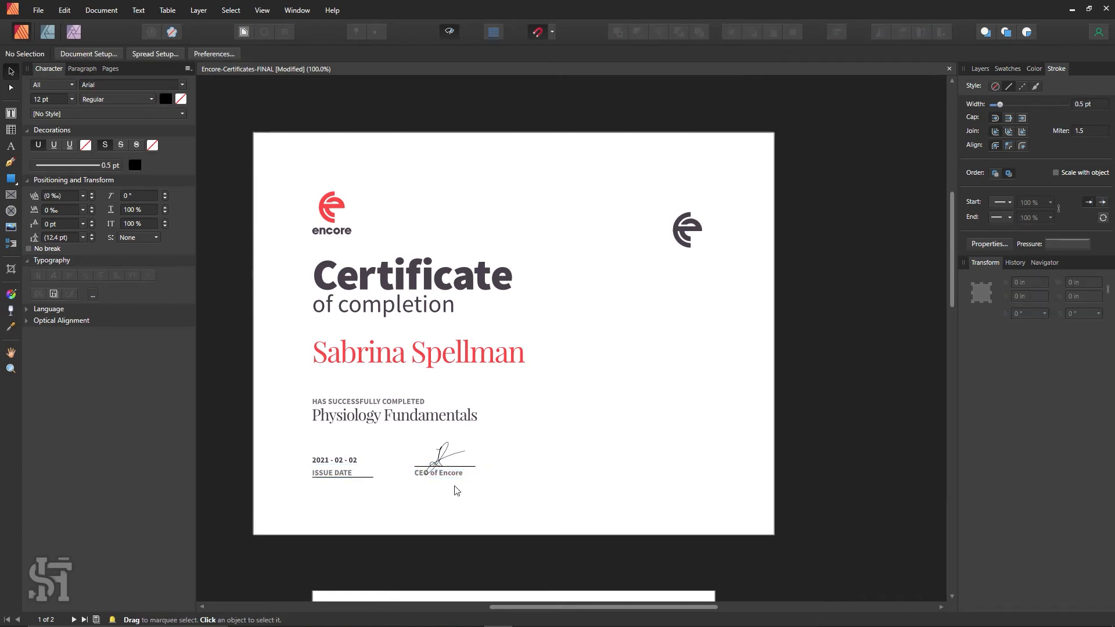
- Undo the bottom alignment and the displacement of the line under the issue date
key("ctrl+z")
key("ctrl+z")
left_click(398, 503)
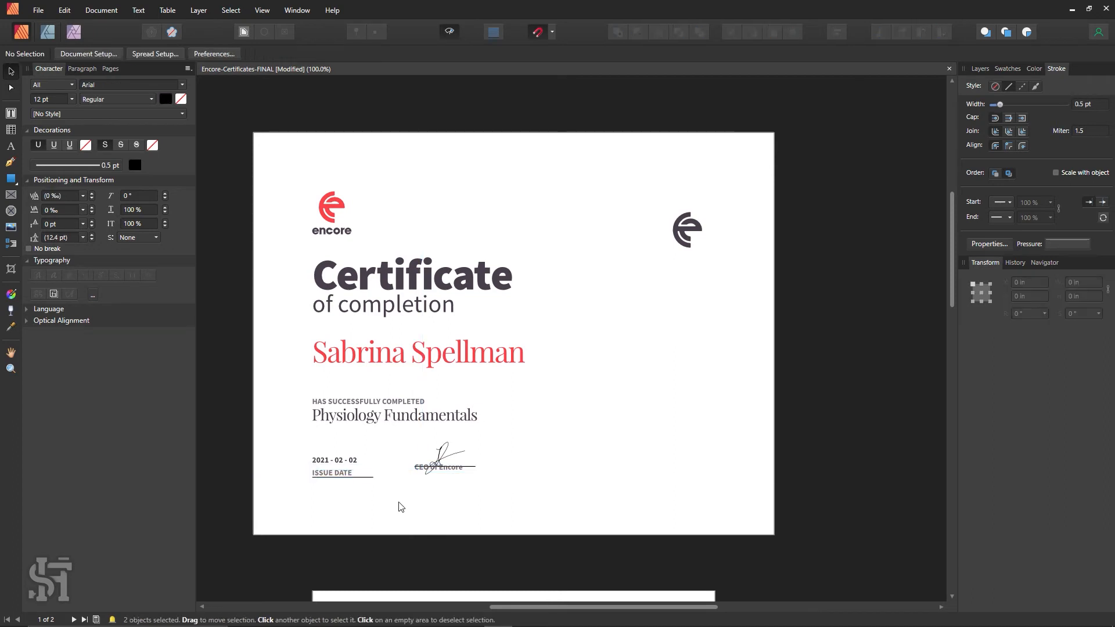
left_click(371, 477)
key("ctrl+z")
key("ctrl+z")
key("ctrl+z")
key("ctrl+z")
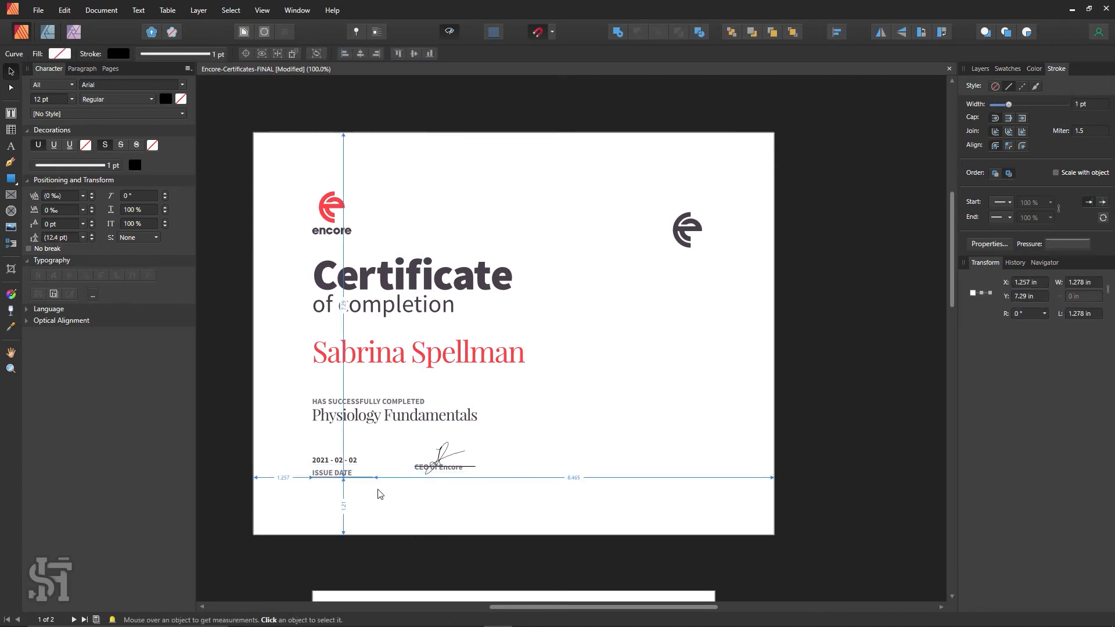
- Move the "CEO of Encore" label below the signature line and align its bottom edge with the "ISSUE DATE" label
left_click(372, 487)
left_click(350, 476)
left_click_drag(419, 469, 419, 479)
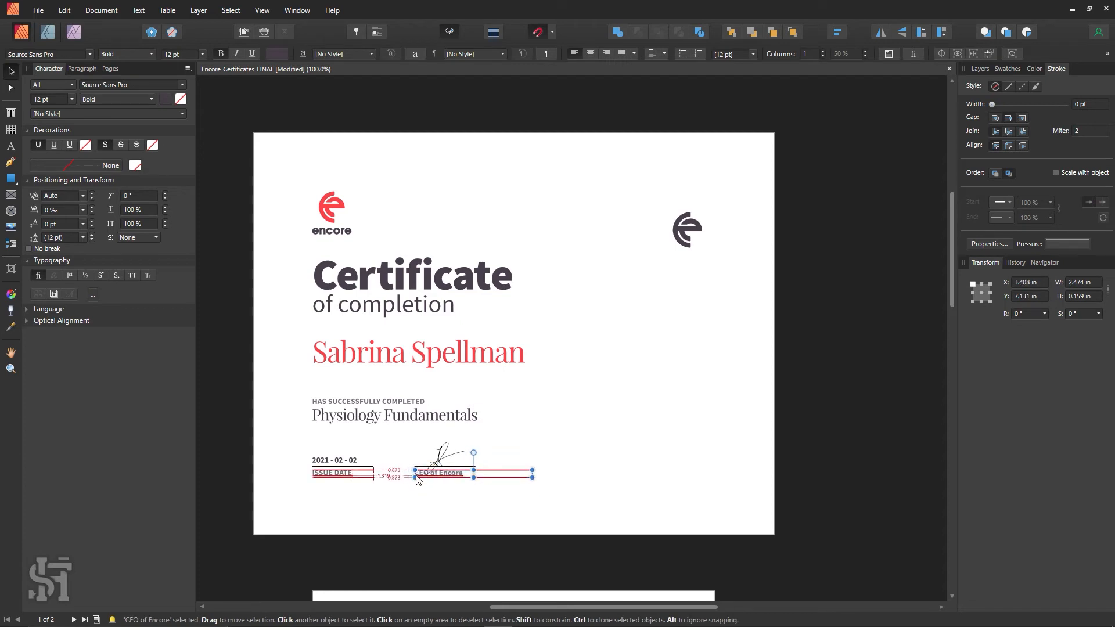
left_click(344, 477, "shift")
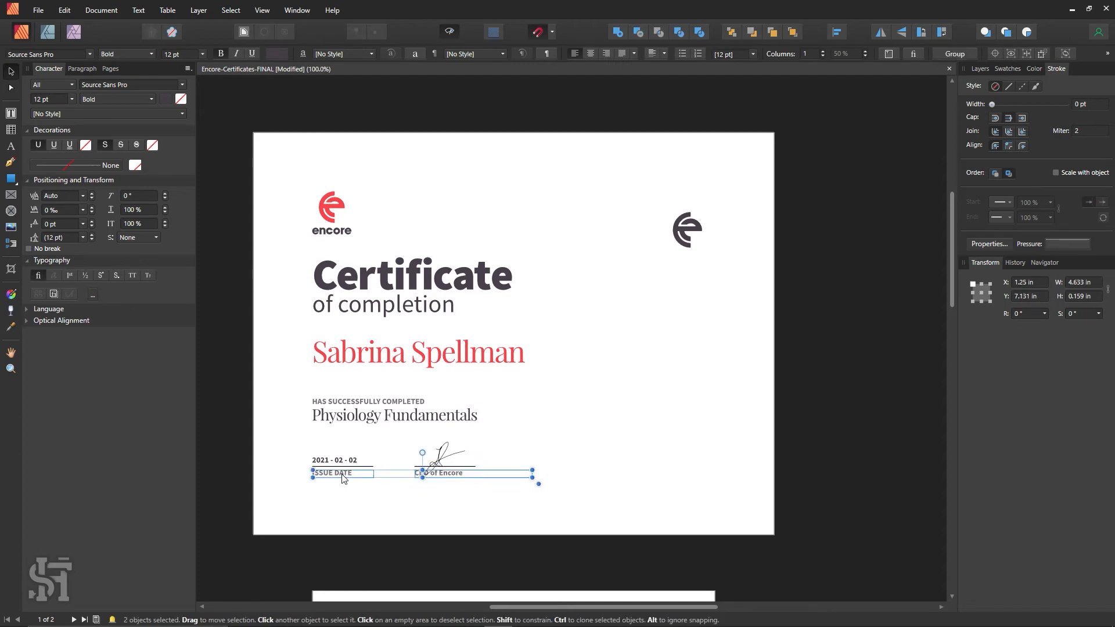
left_click(838, 32)
left_click(872, 129)
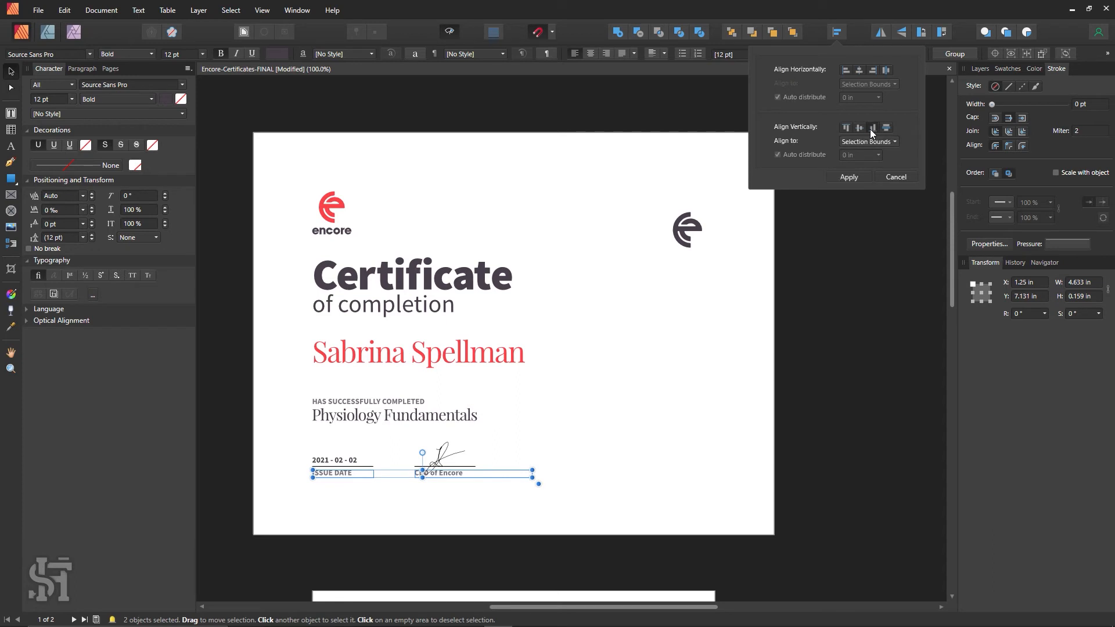
left_click(650, 435)
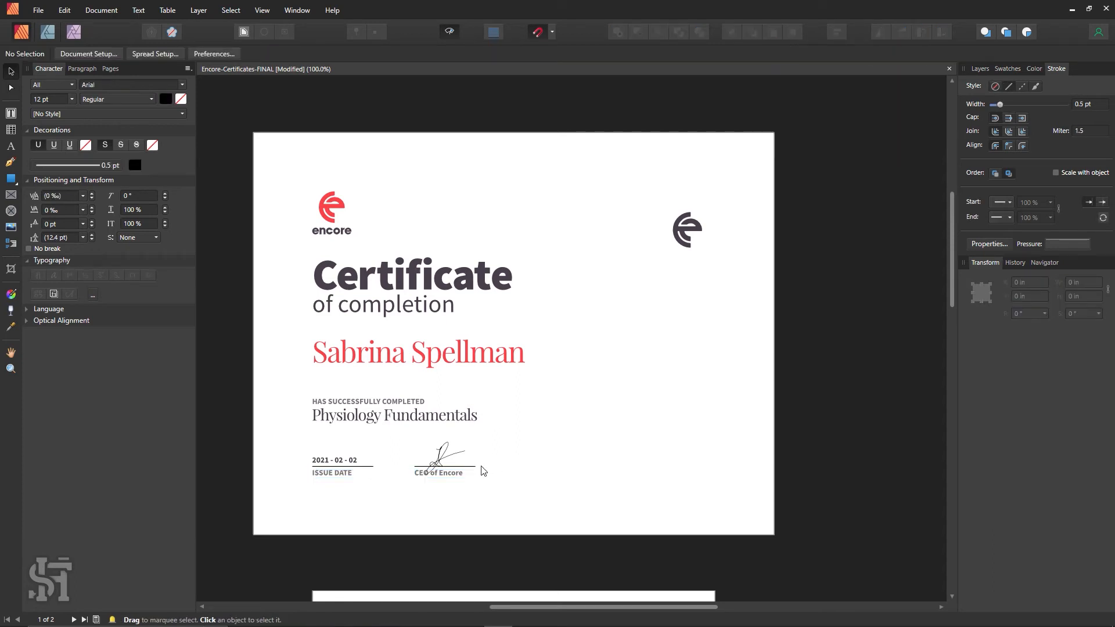
left_click_drag(470, 467, 429, 467)
key("ctrl+z")
left_click(549, 473)
- Leave preview mode and set all margins of the current spread to 0.5 in
left_click(449, 32)
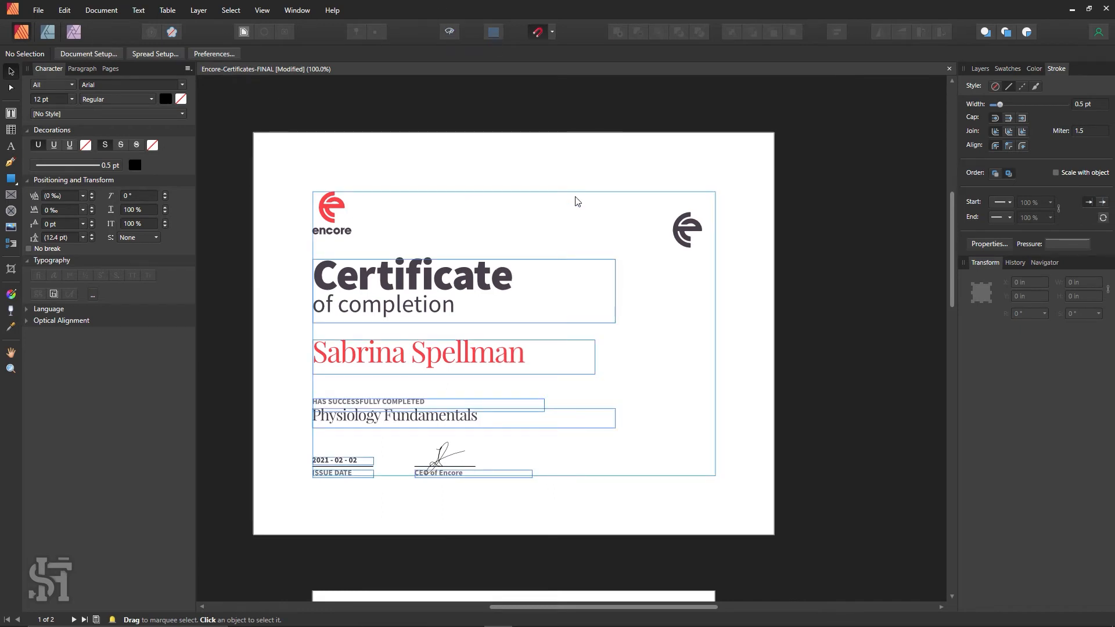
left_click(155, 54)
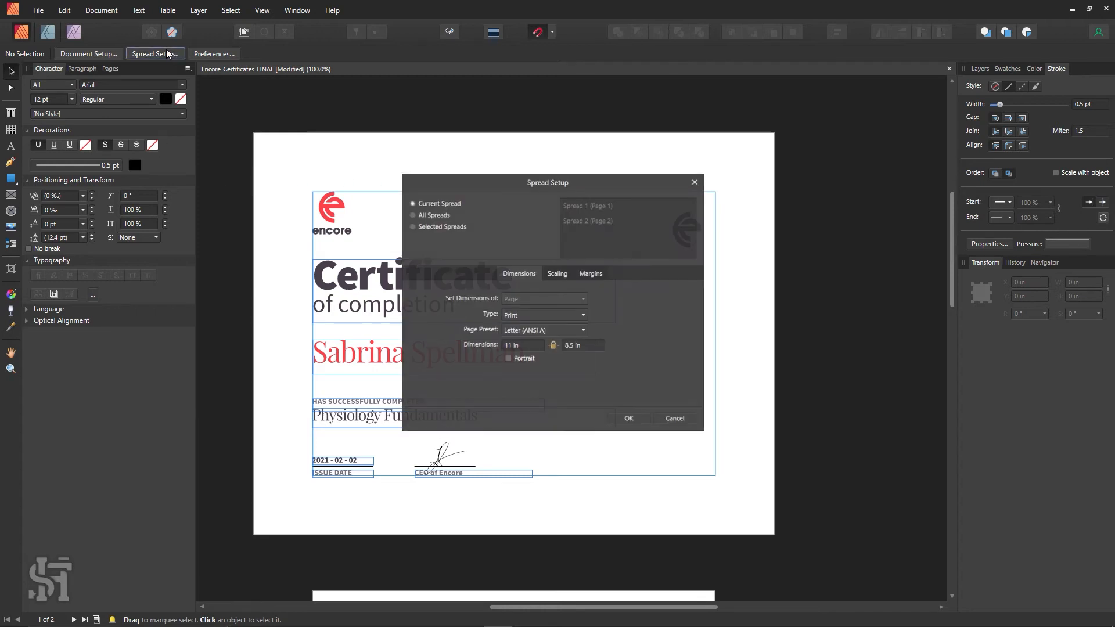
left_click(592, 273)
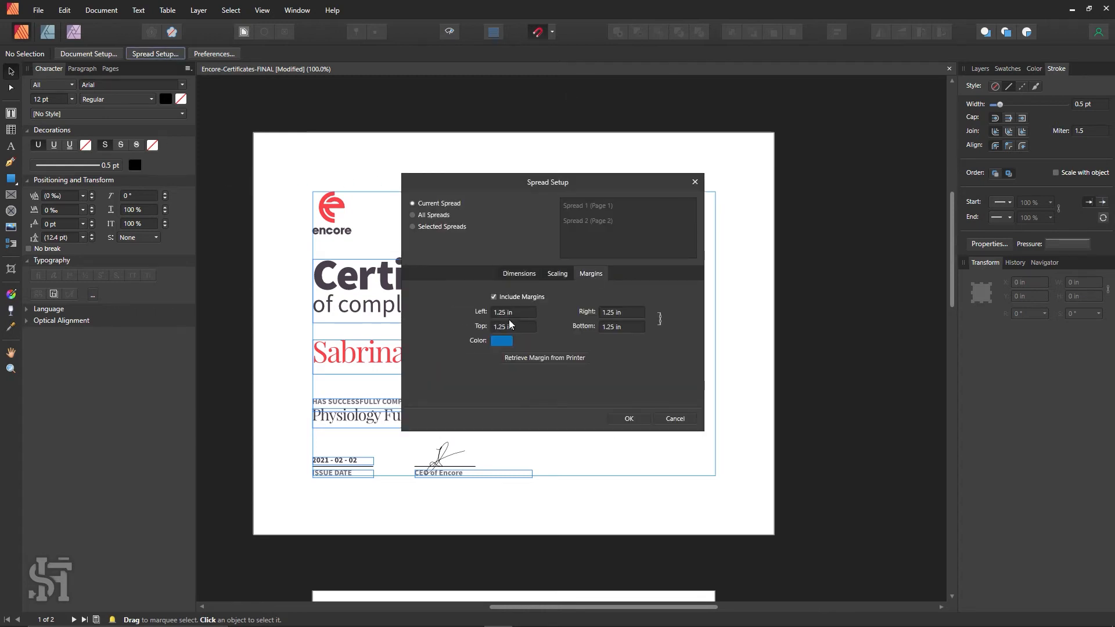
type(".5")
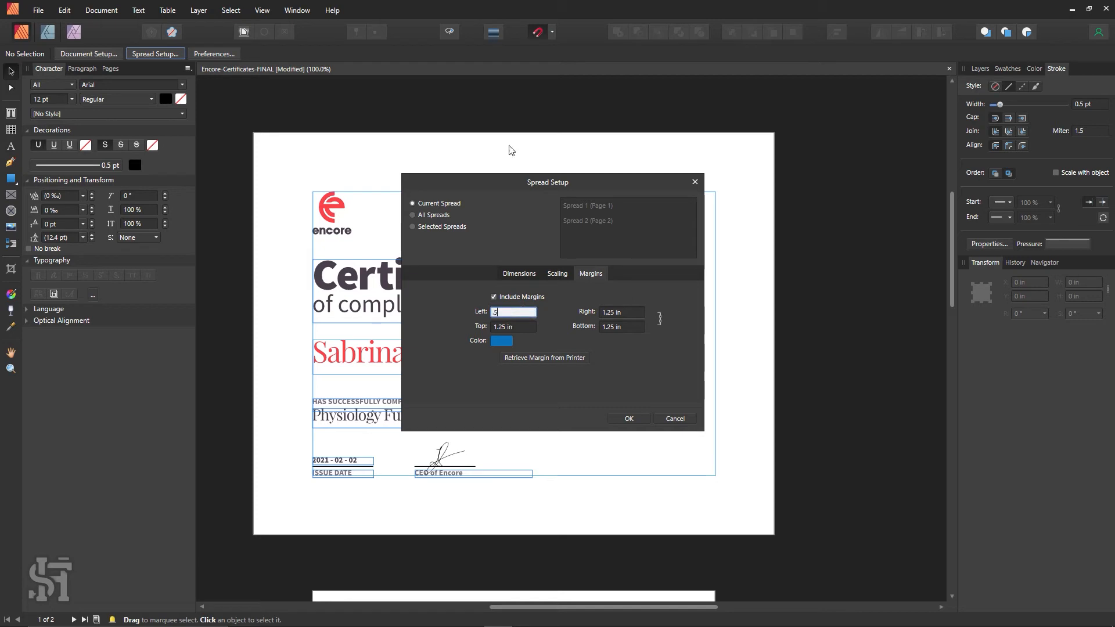
left_click(631, 418)
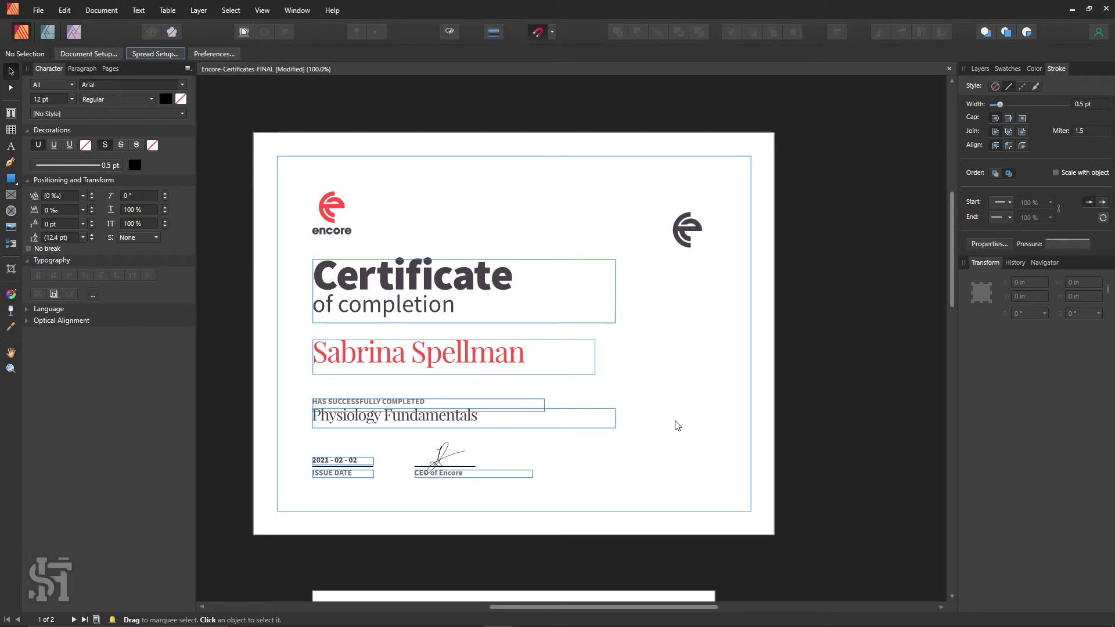
- Draw 0.5 in thick red rectangles between the page edges and the margins on all four sides to form a border
left_click(12, 185)
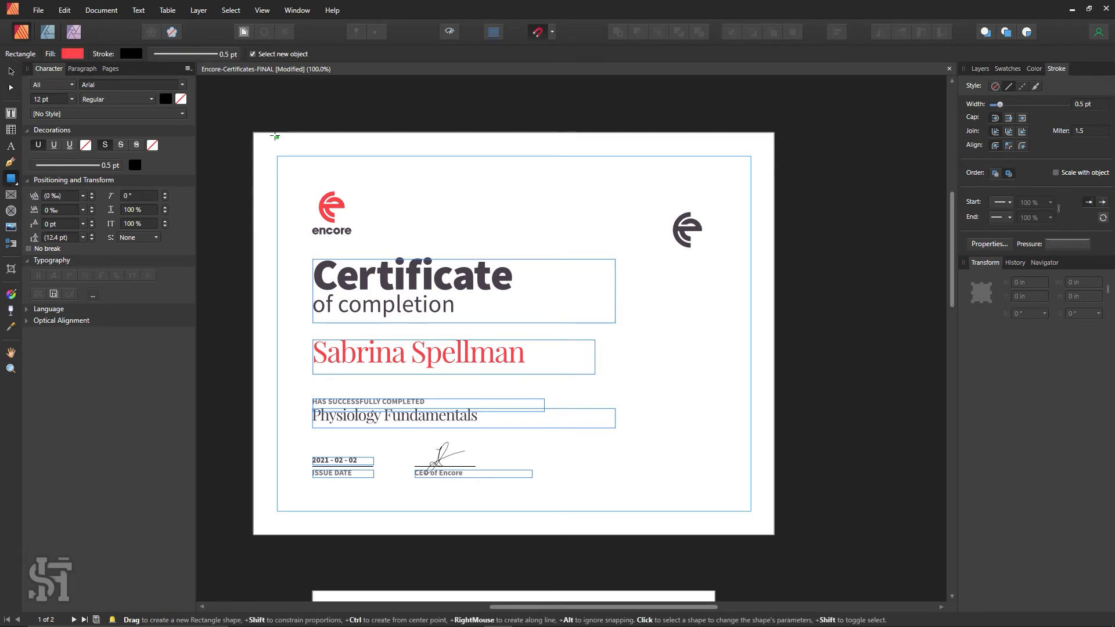
left_click_drag(255, 134, 774, 155)
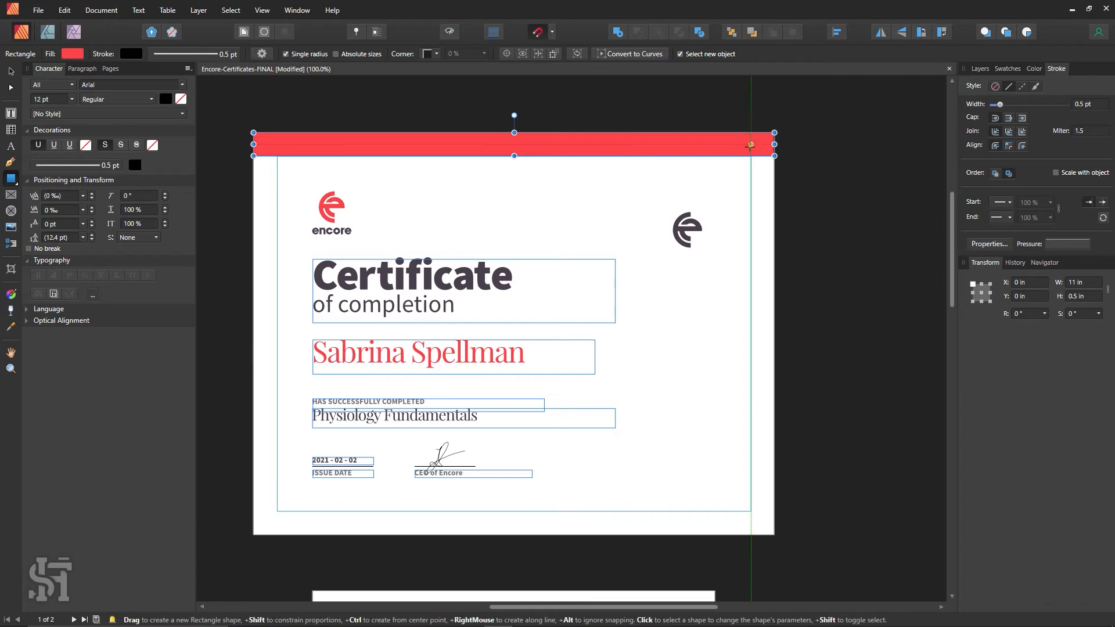
left_click_drag(751, 144, 254, 148)
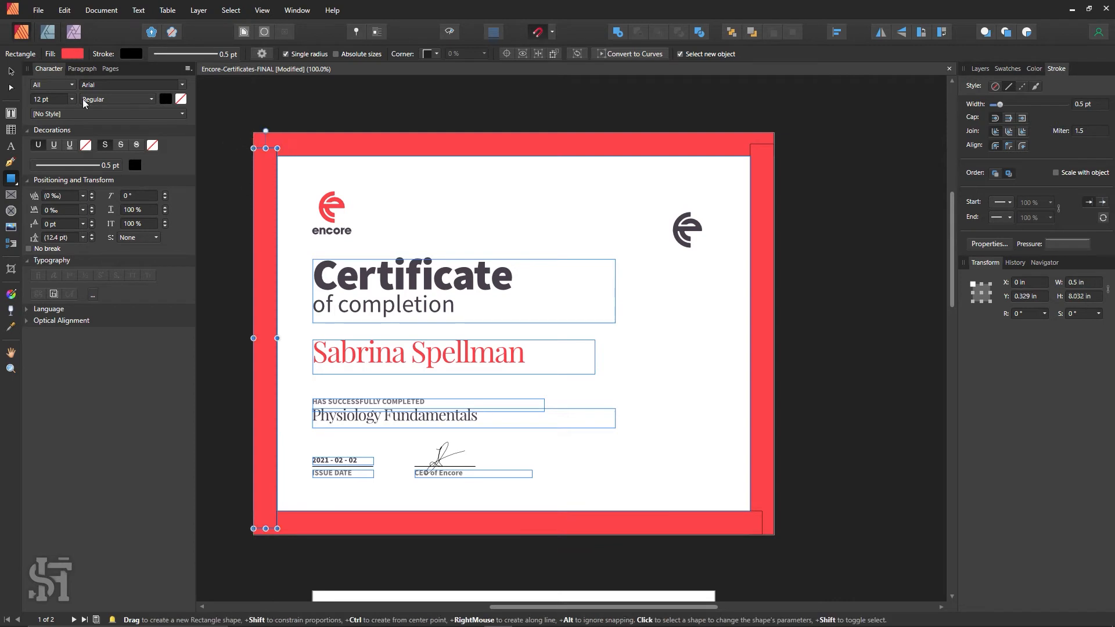
- Select the four red border rectangles and remove their black outline
left_click(10, 71)
left_click(309, 107)
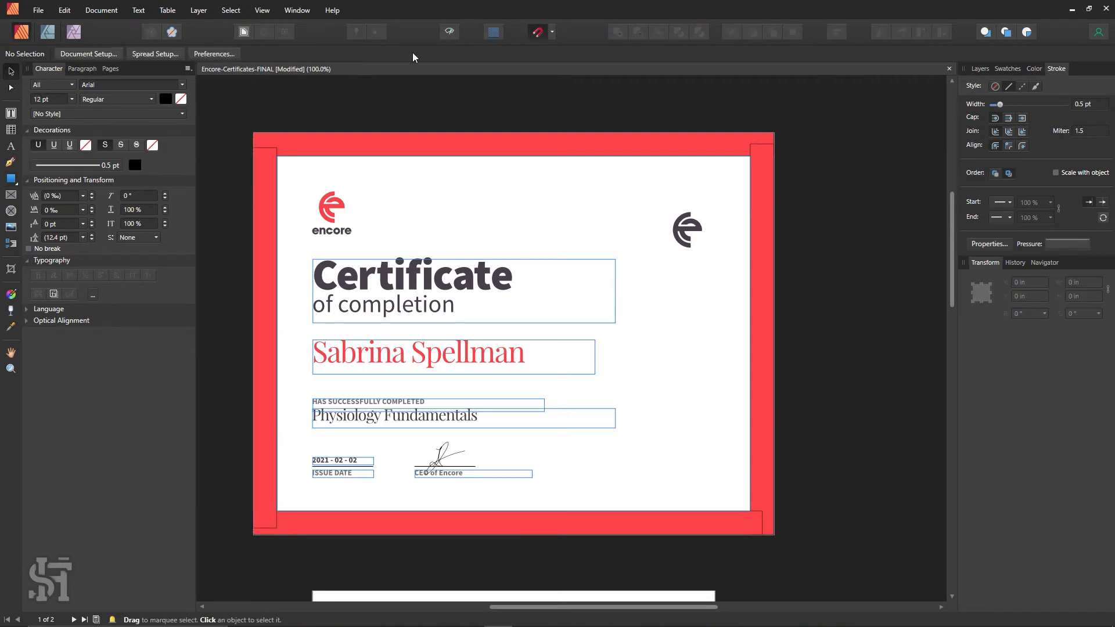
left_click(269, 166)
left_click(352, 143, "shift")
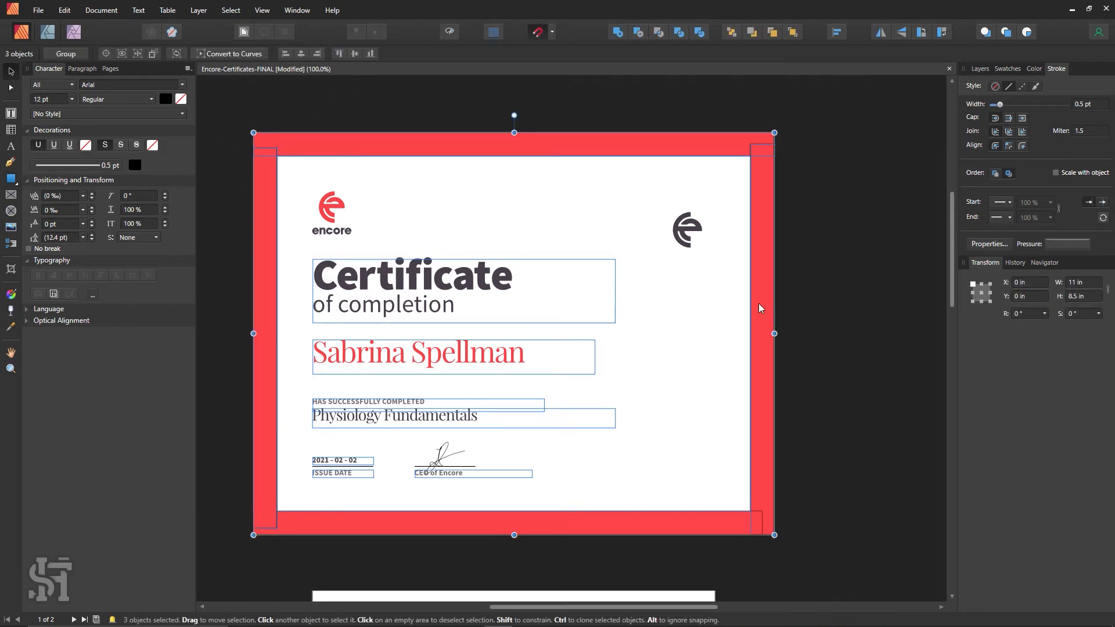
left_click(681, 526, "shift")
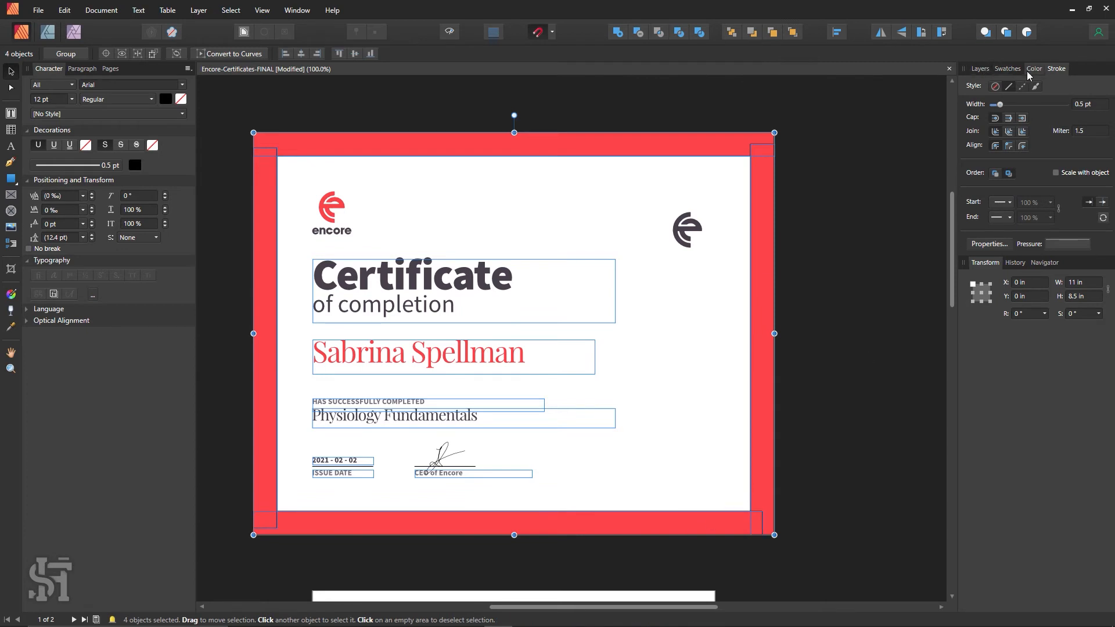
left_click(1007, 68)
left_click(880, 210)
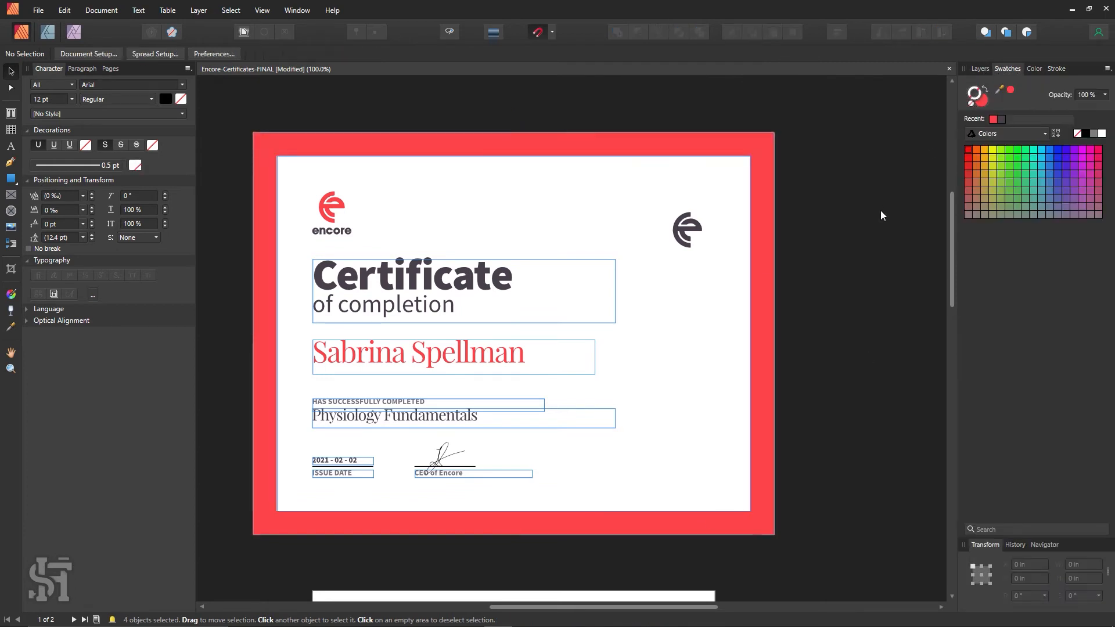
- Select all four red border rectangles and merge them into one frame shape with the Add operation
left_click(255, 515)
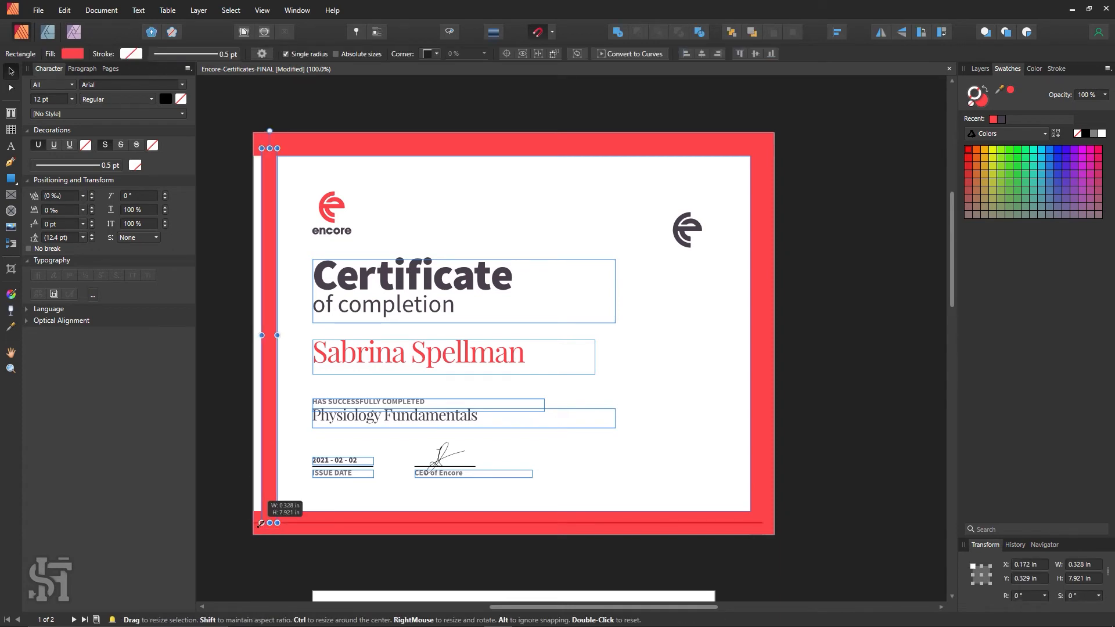
left_click(323, 525, "shift")
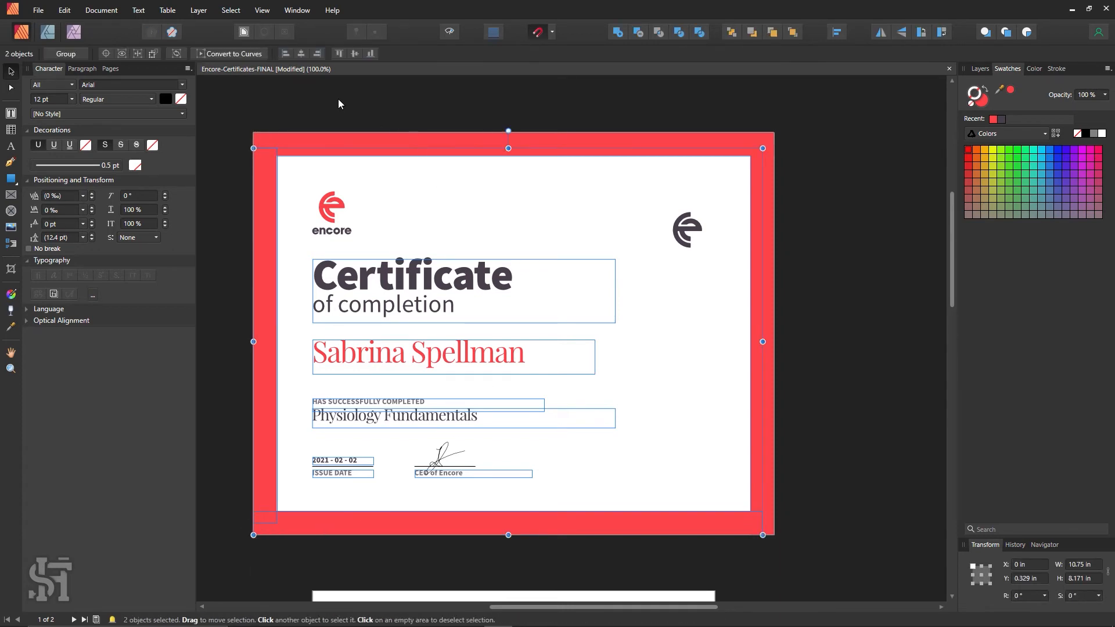
left_click(265, 182)
left_click_drag(277, 336, 277, 336)
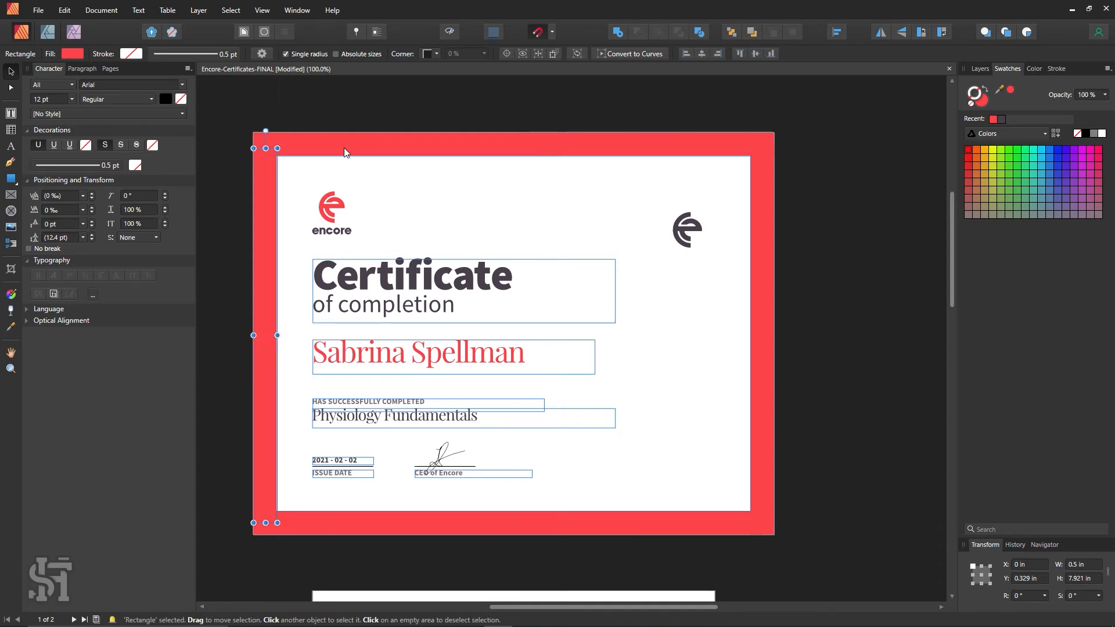
key("ctrl+a")
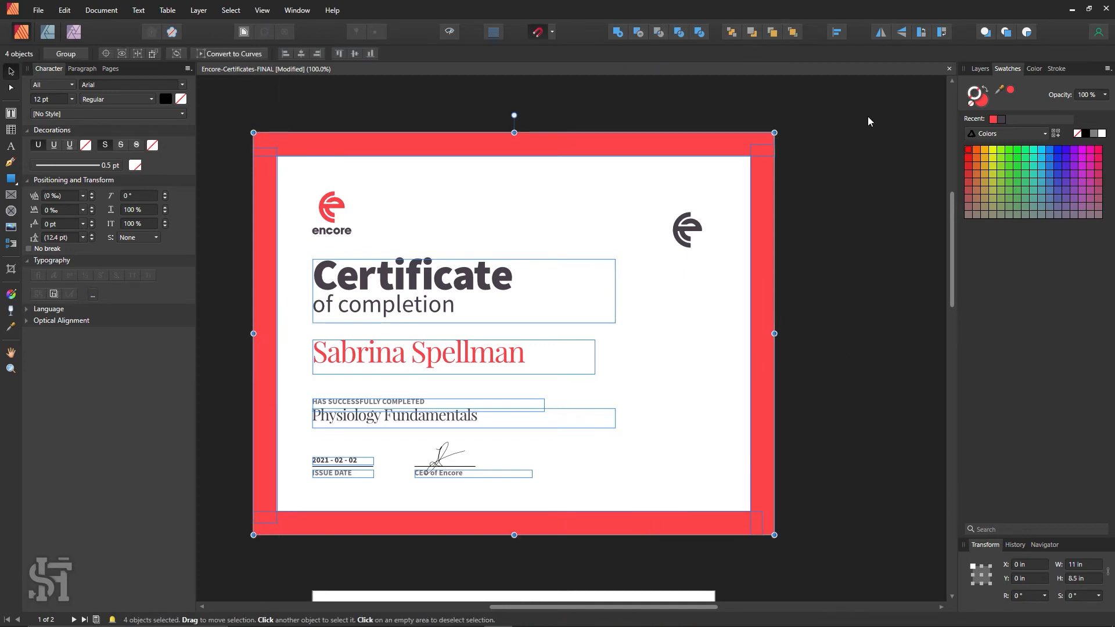
left_click(622, 33)
left_click(810, 271)
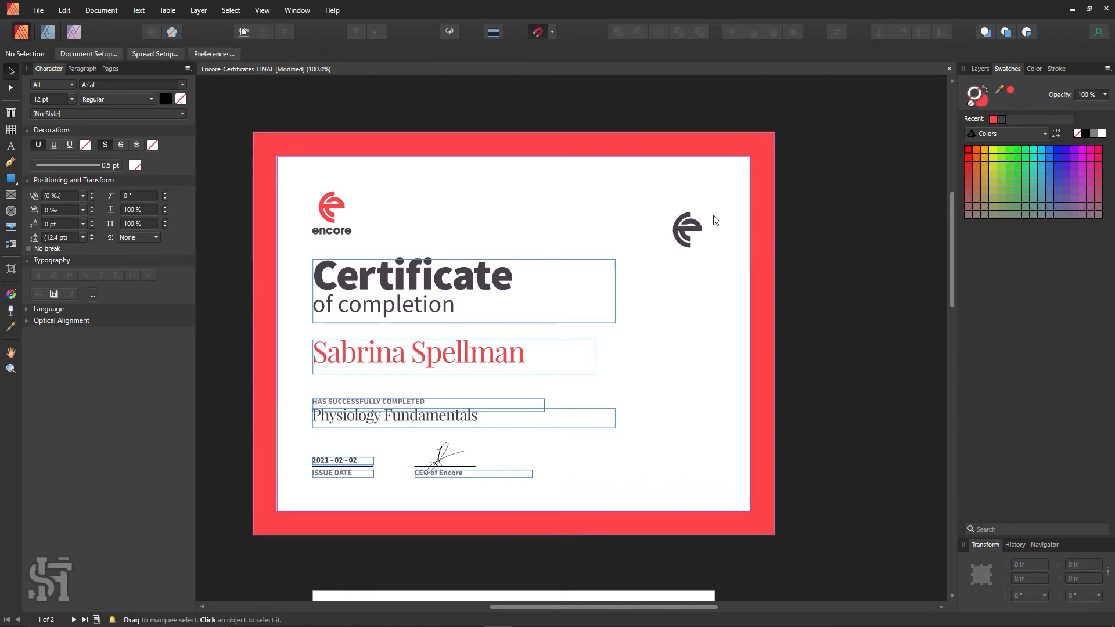
- Turn on preview mode and move the dark Encore symbol down to the page's vertical middle, right of the certificate text
left_click(451, 32)
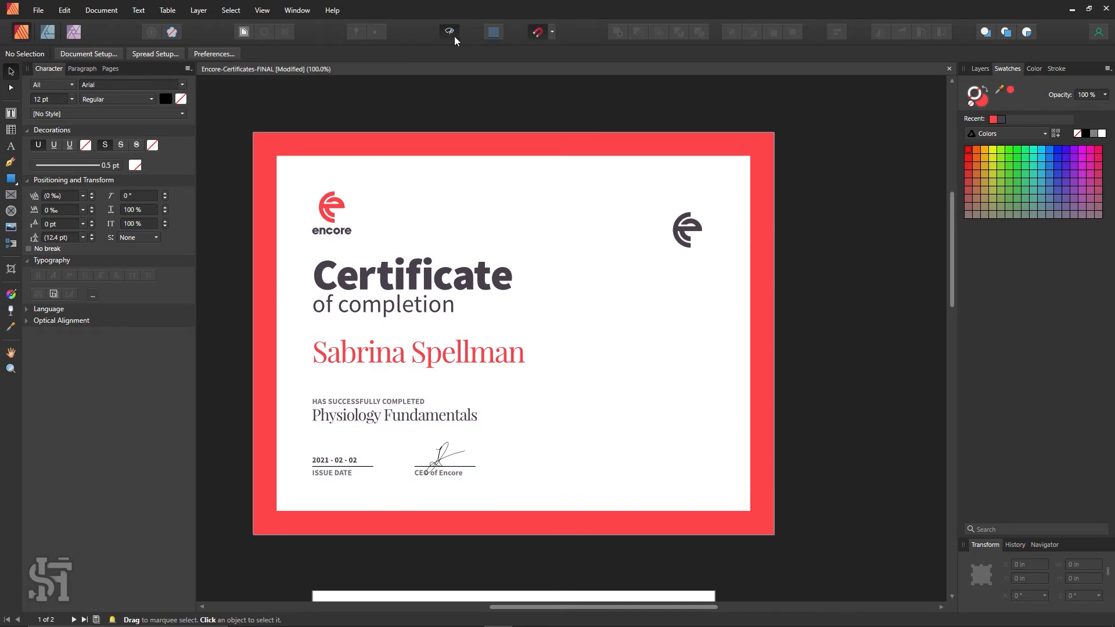
key("z")
left_click(579, 422, "alt")
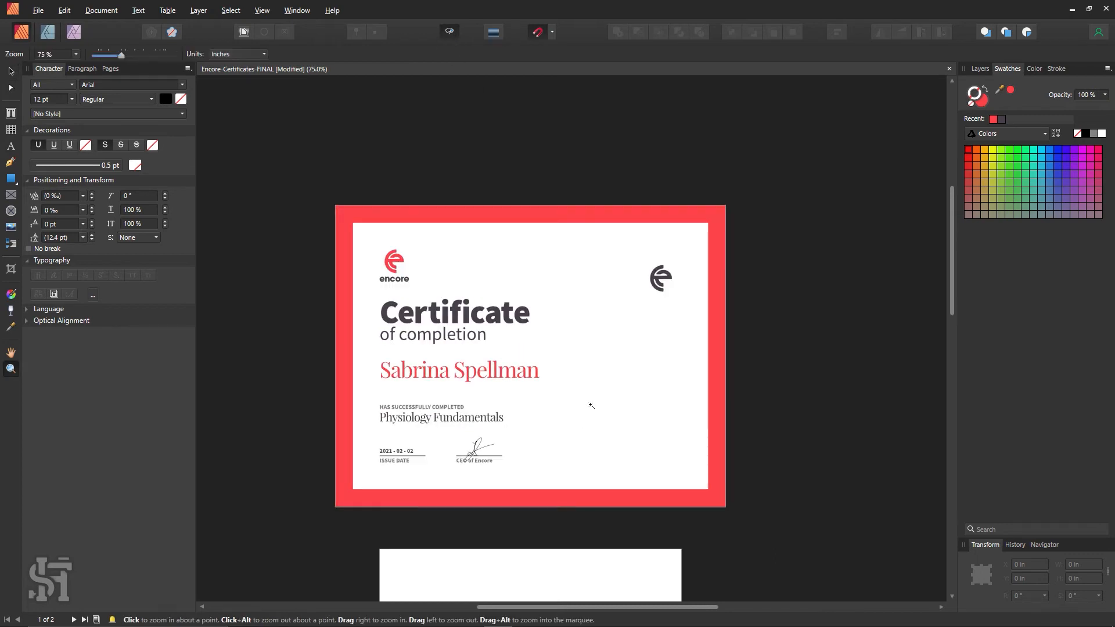
left_click(10, 71)
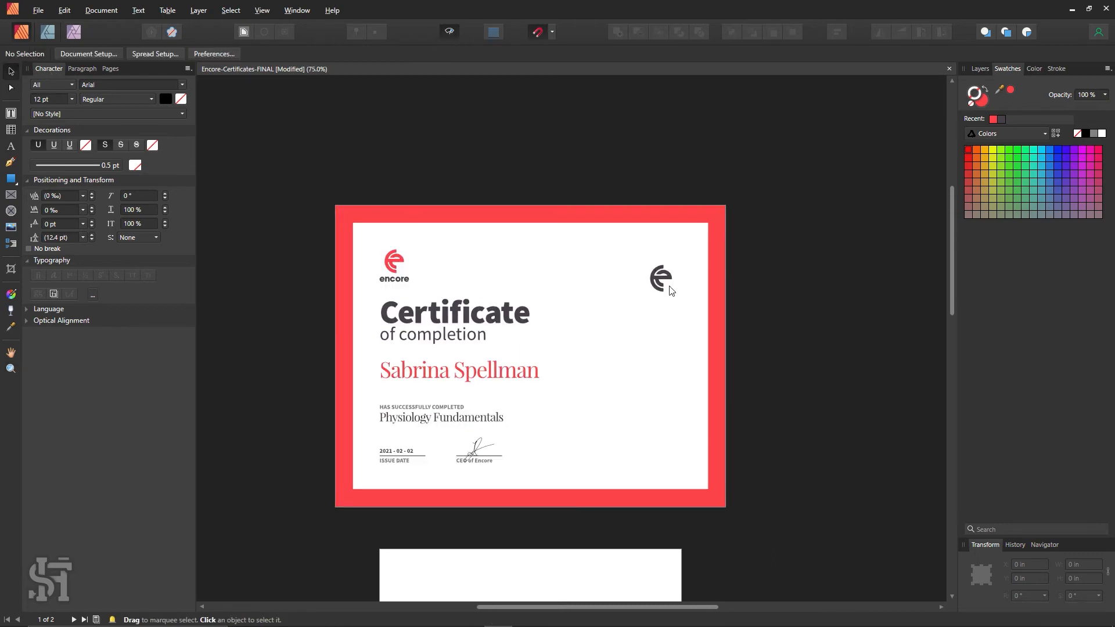
left_click_drag(667, 286, 631, 344)
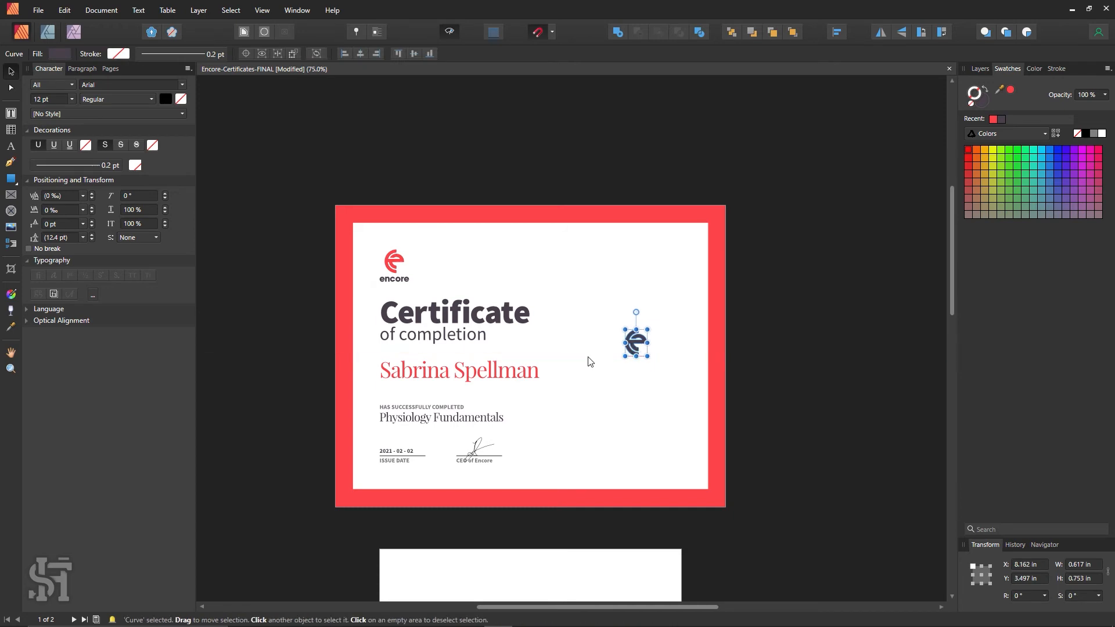
left_click(819, 379)
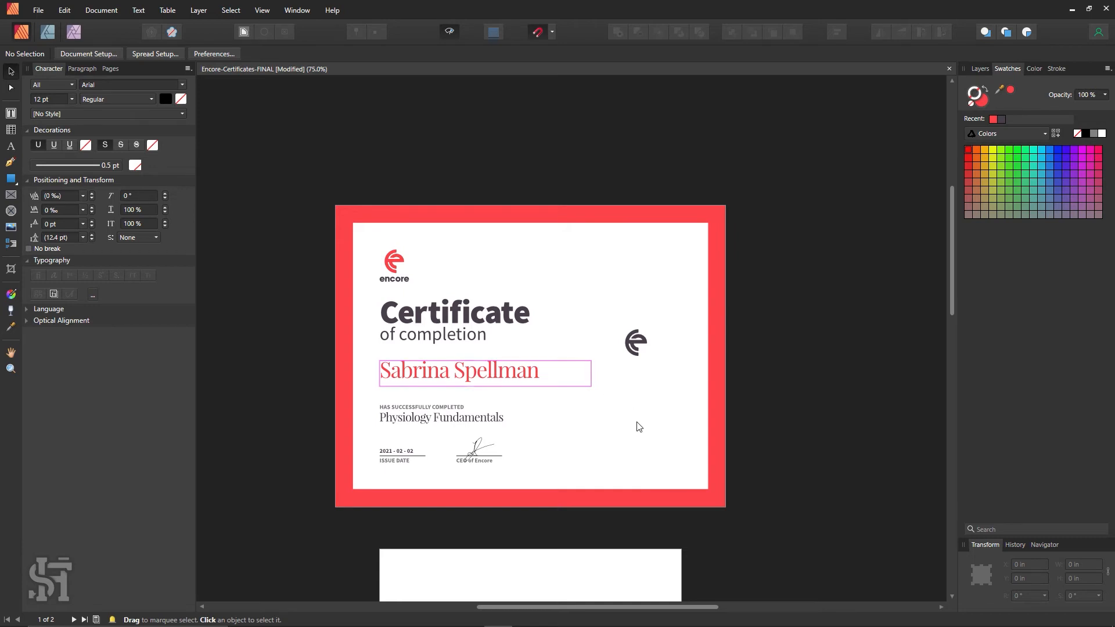
- Draw a 45° diagonal line about 2.13 in long with the Pen tool, give it a white stroke and place it across the top border
left_click(10, 368)
left_click(567, 370)
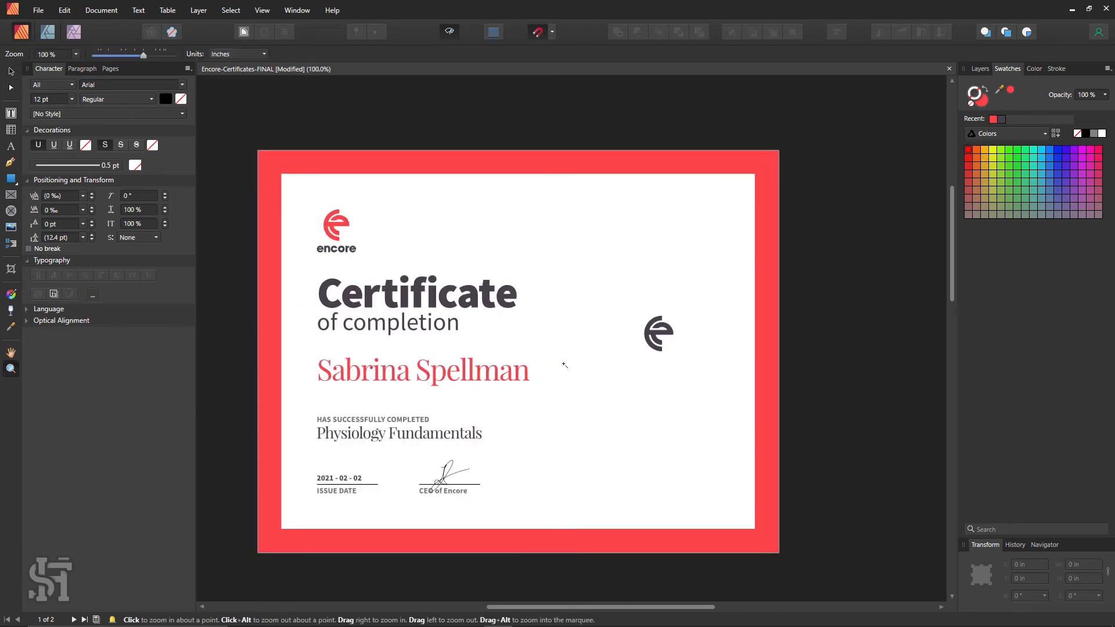
left_click(12, 164)
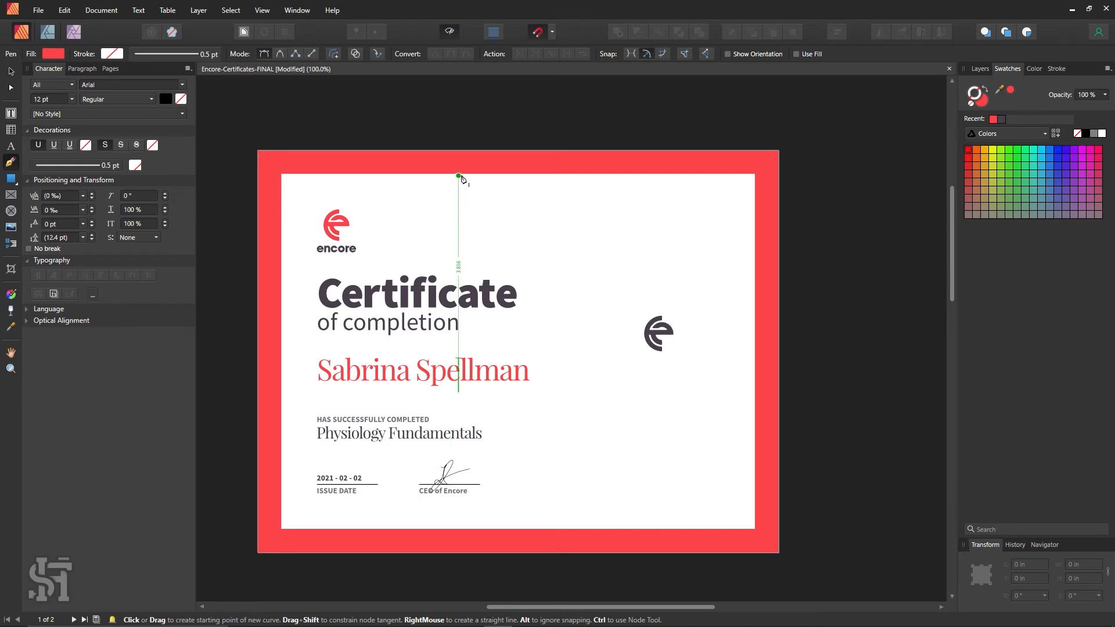
left_click(485, 259)
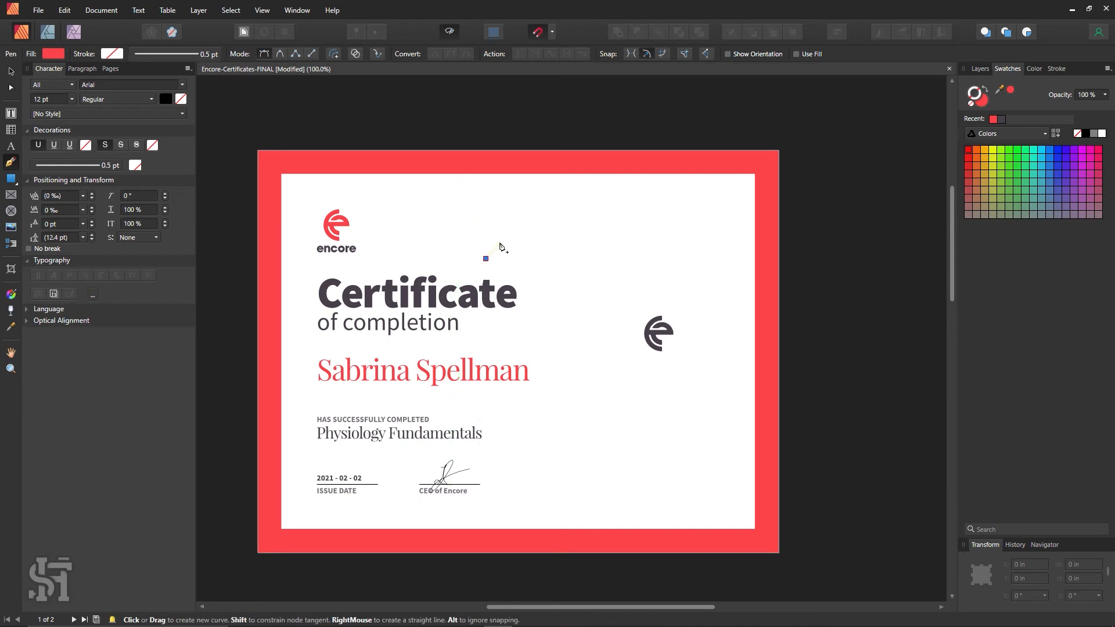
left_click(557, 186)
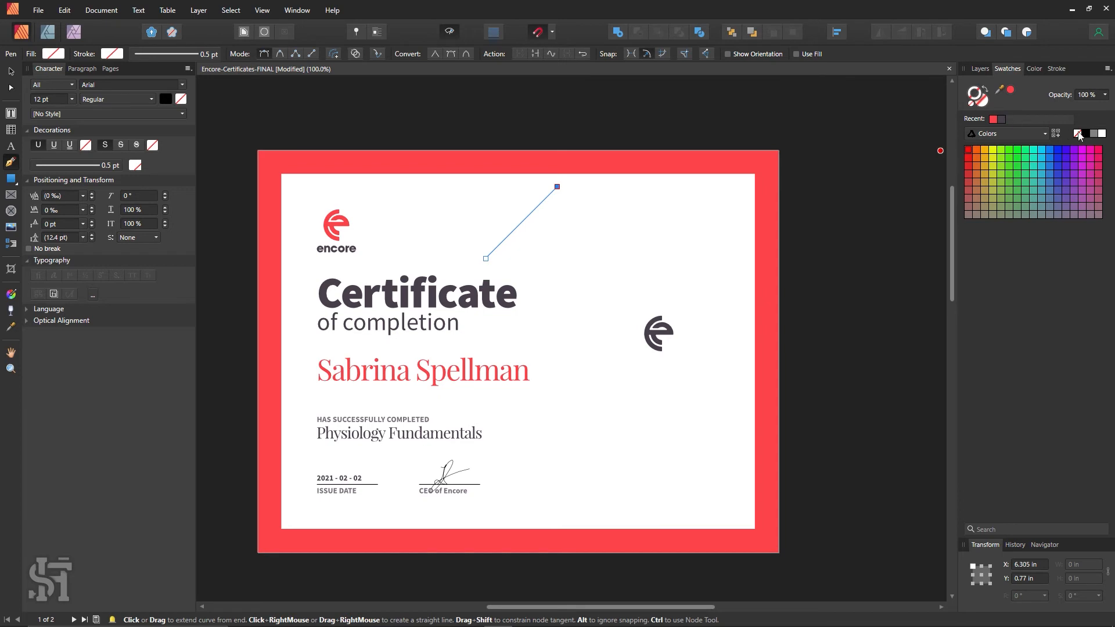
left_click(1102, 135)
key("v")
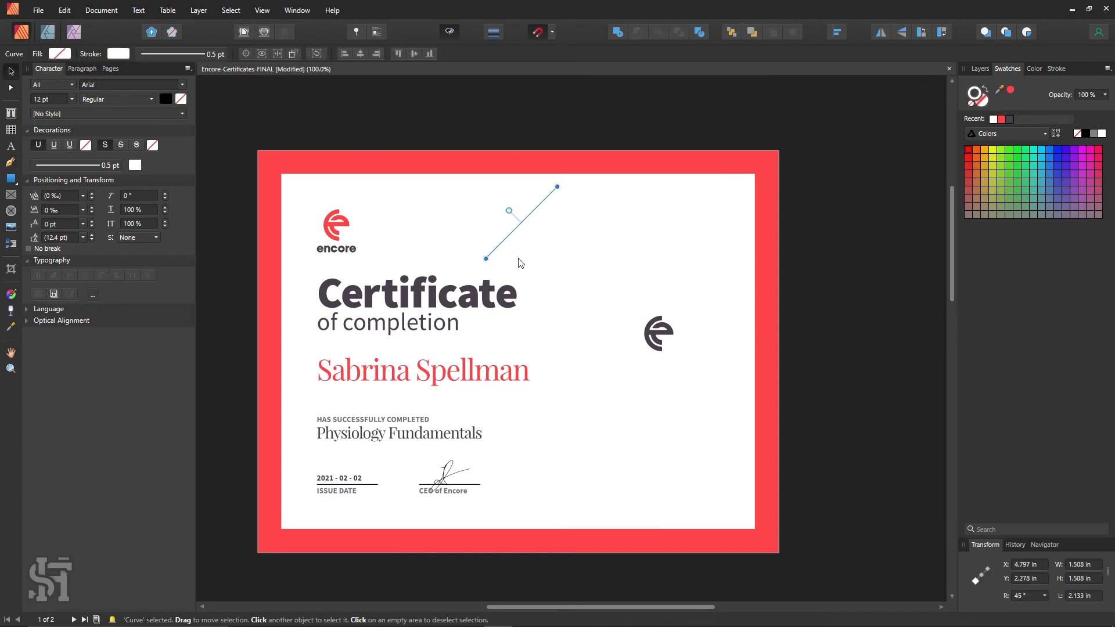
left_click_drag(508, 238, 493, 181)
left_click(561, 117)
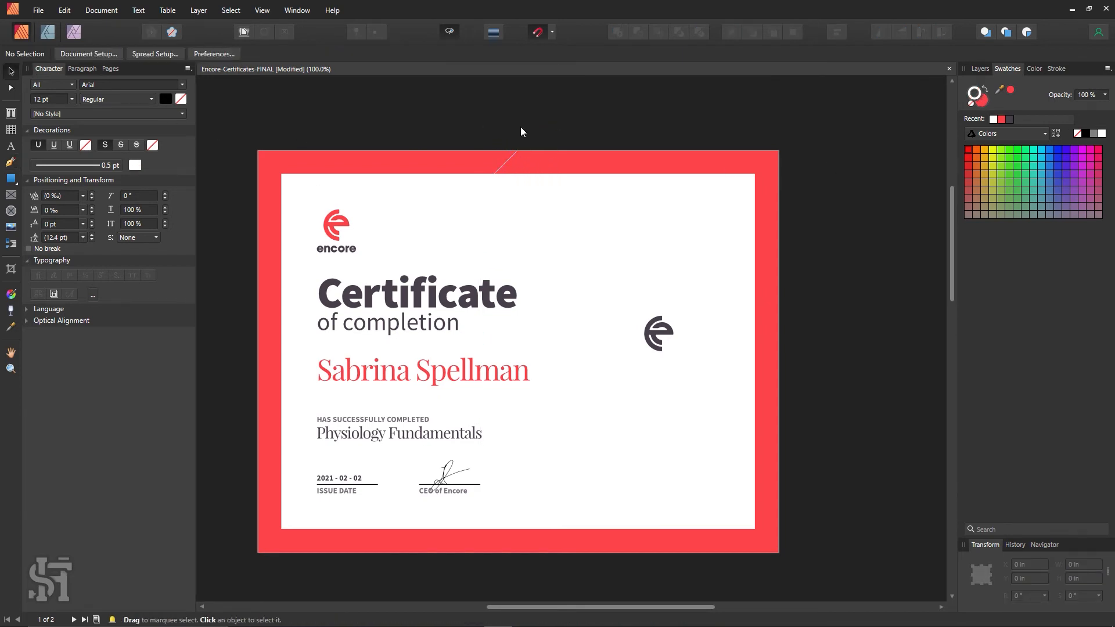
- Set the white diagonal line's stroke width to 1 pt
left_click(511, 163)
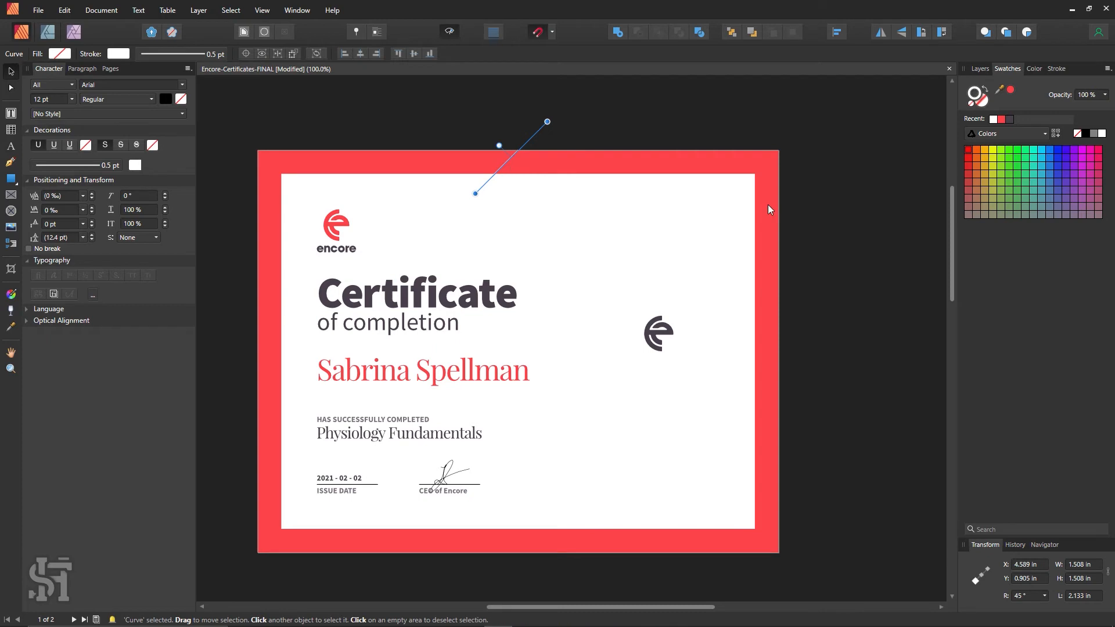
left_click(1050, 69)
left_click(1085, 105)
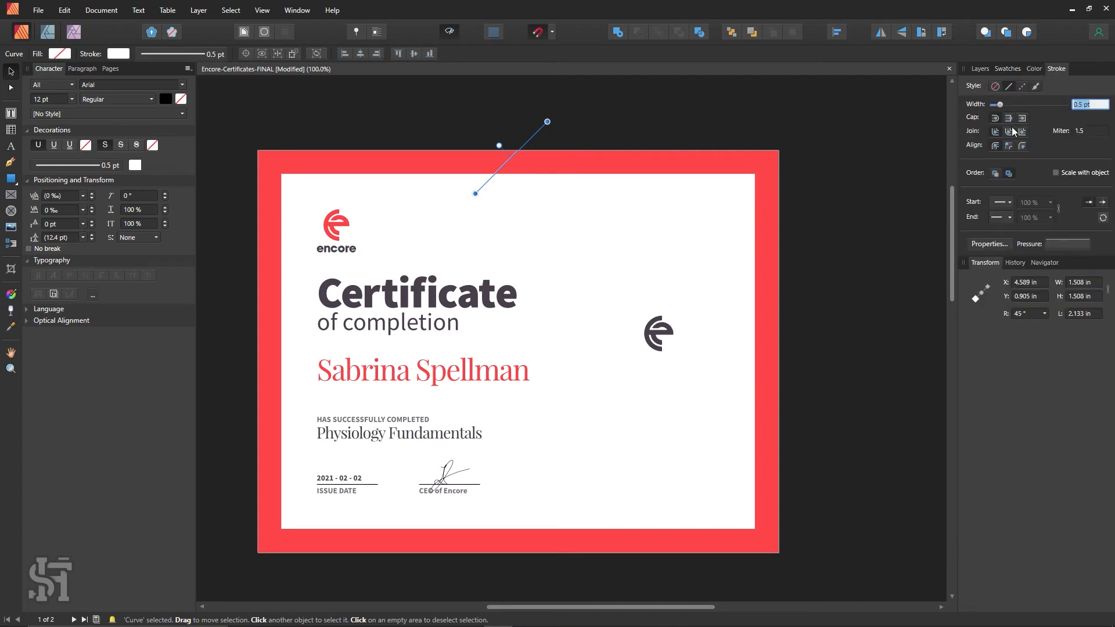
type("1")
key("Return")
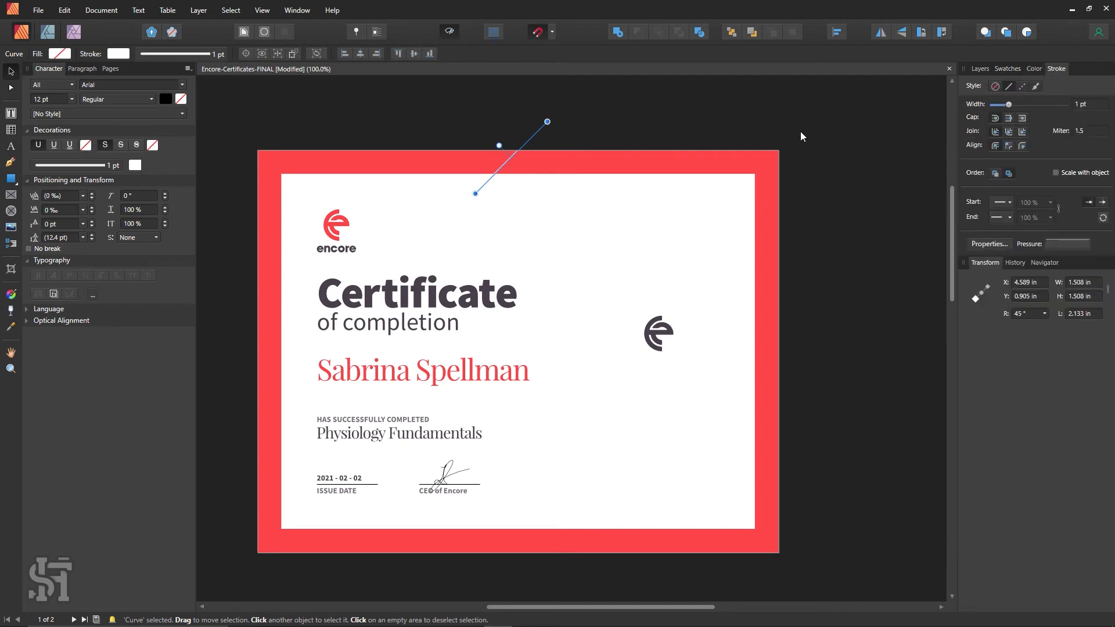
left_click(771, 132)
- Duplicate the white diagonal line into closely spaced parallel lines across the top border and group them
left_click(507, 161)
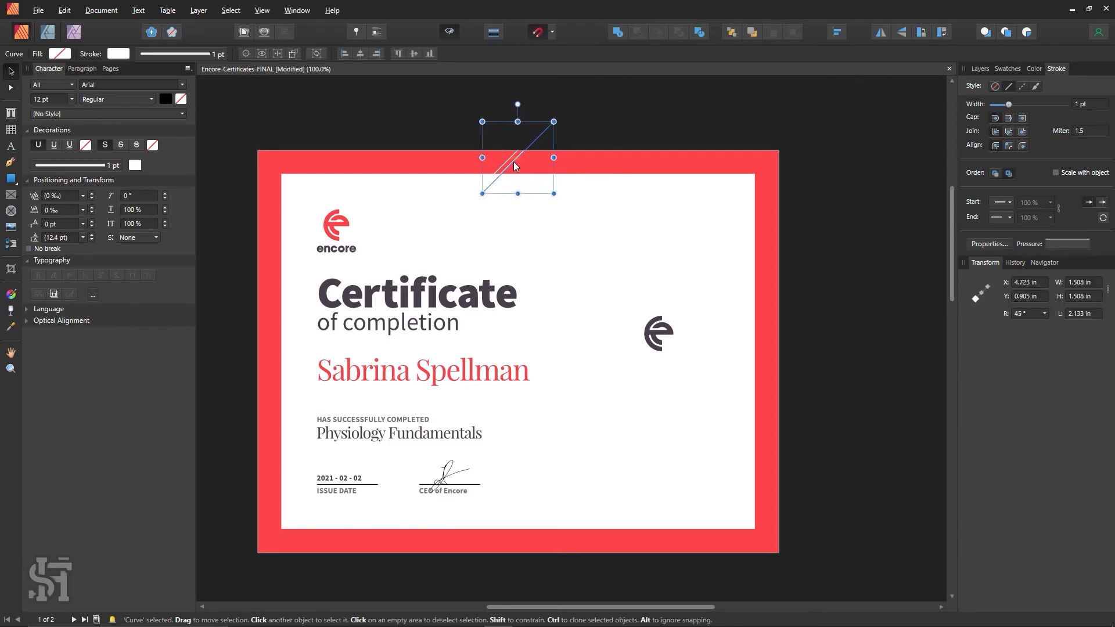
left_click_drag(513, 163, 524, 171)
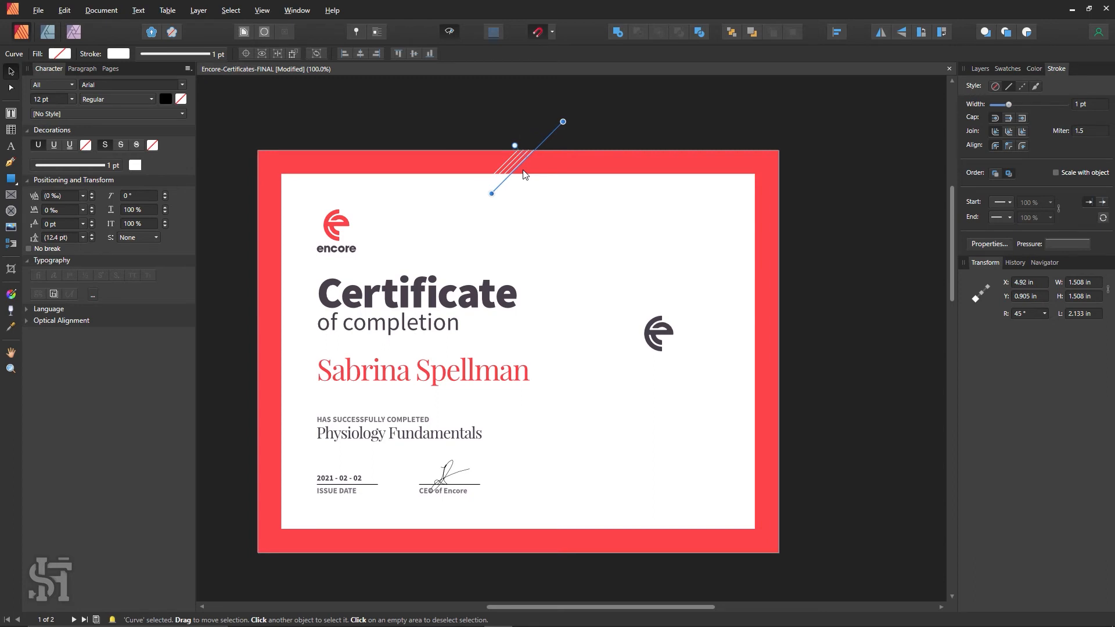
left_click_drag(584, 106, 426, 238)
key("ctrl+g")
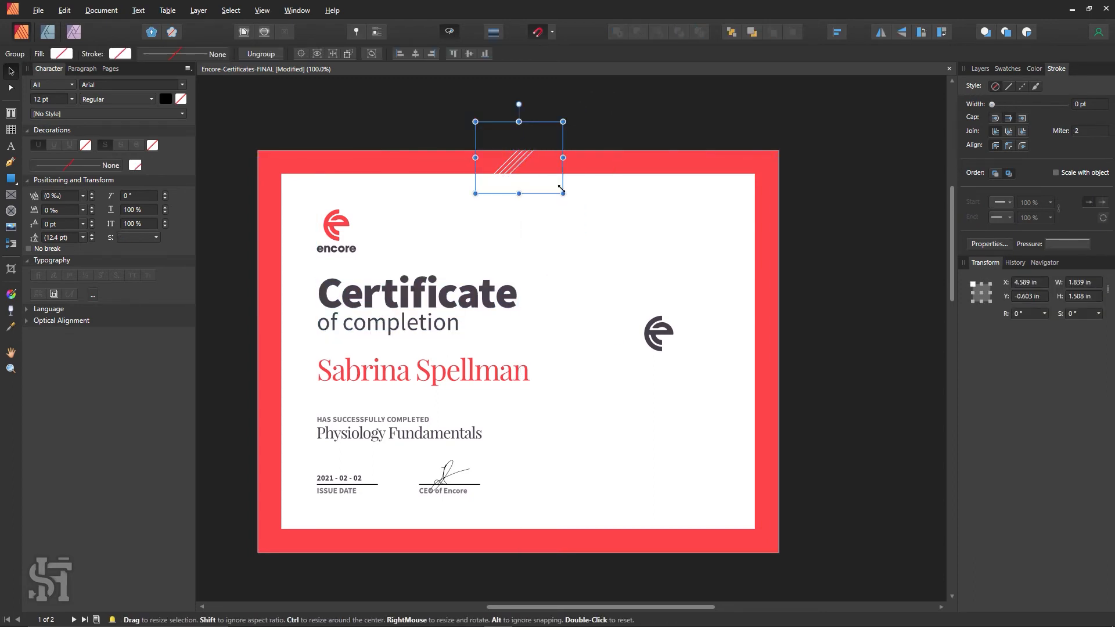
- Enlarge the diagonal line group to about 2.93 x 2.49 in, shift it left along the top border and set its stroke width to 2 pt
left_click_drag(563, 193, 612, 240)
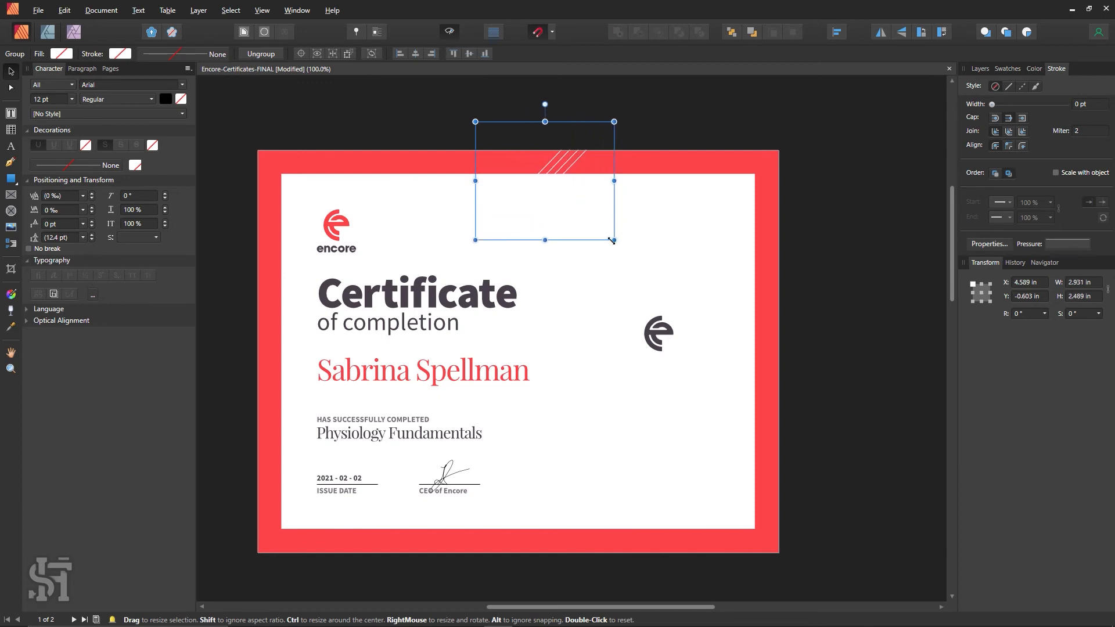
left_click_drag(551, 167, 489, 155)
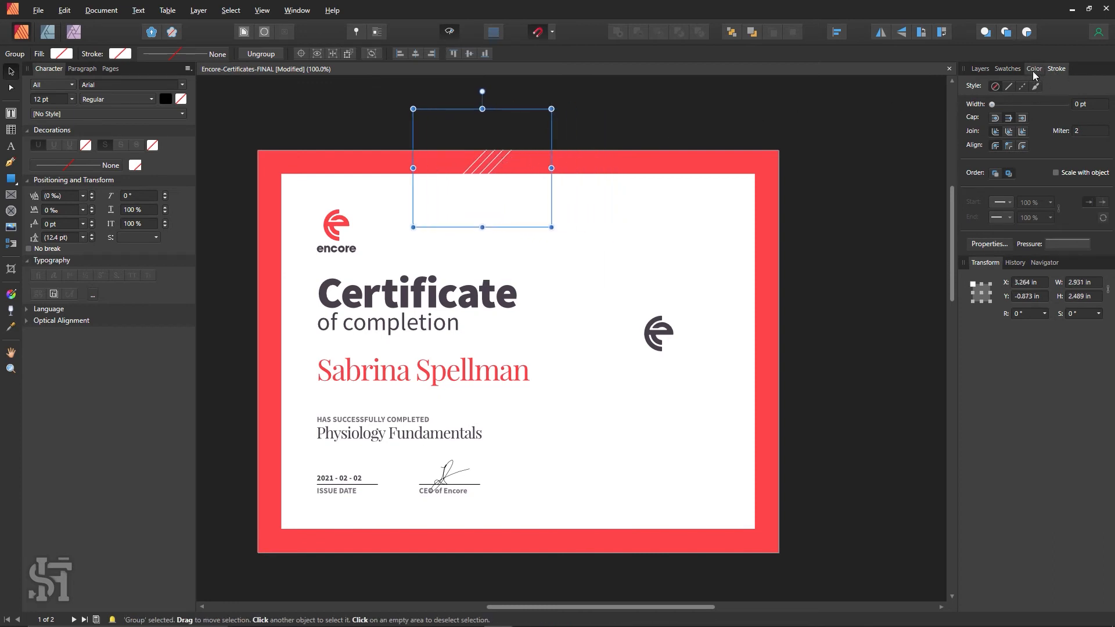
left_click(1077, 104)
type("2")
key("Return")
left_click(802, 184)
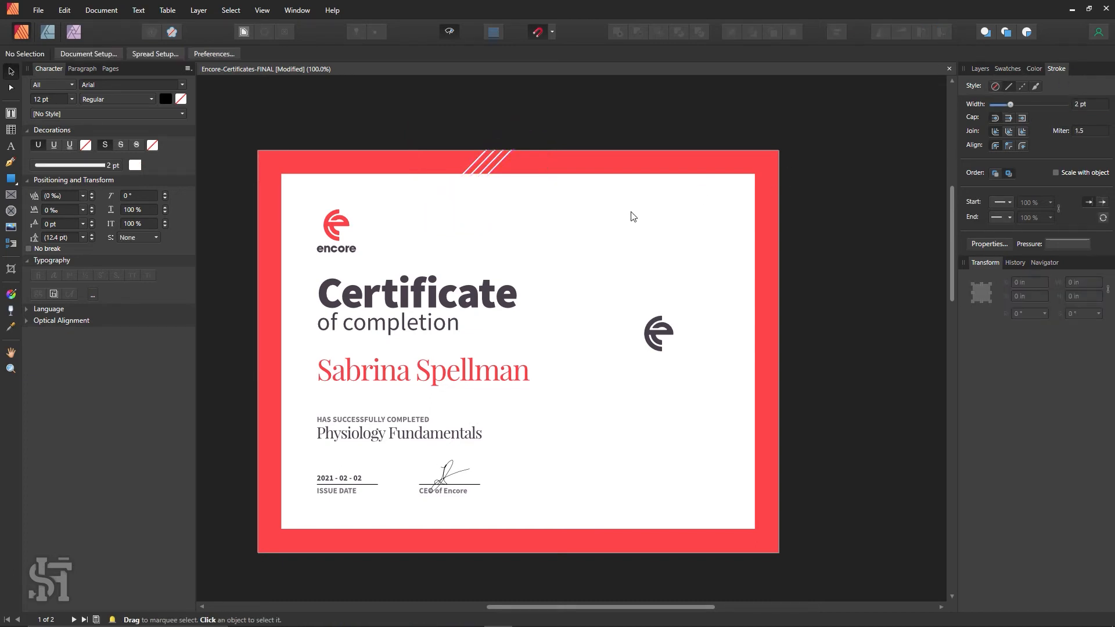
- Move the diagonal line group along the top border to just right of the red Encore logo and bring the logo to the front
left_click_drag(502, 144, 408, 176)
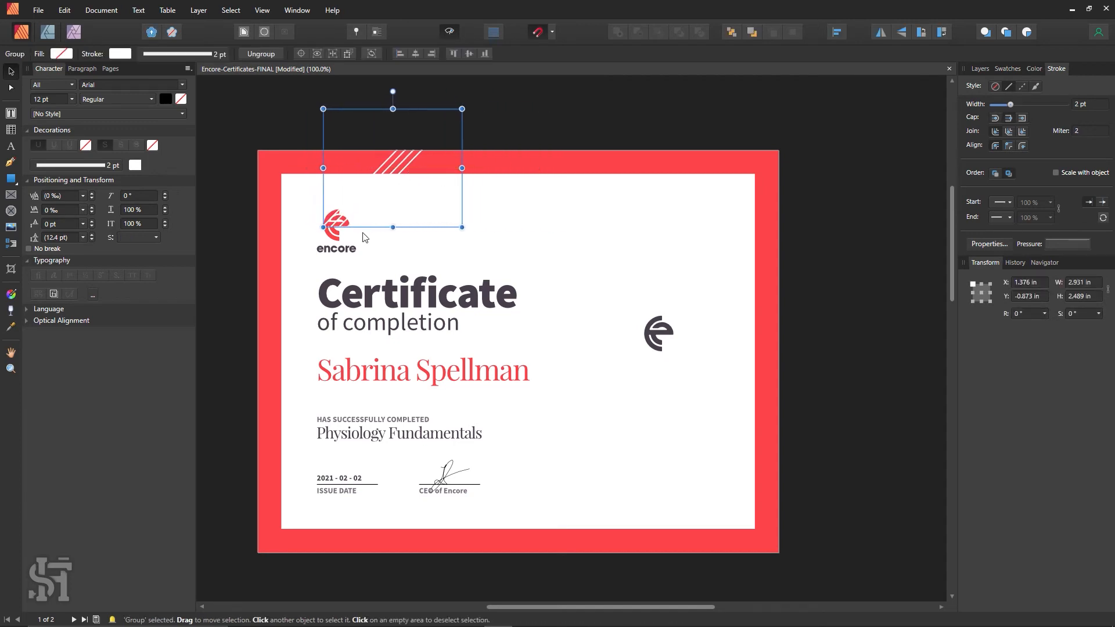
left_click(342, 247)
key("ctrl+shift+bracketright")
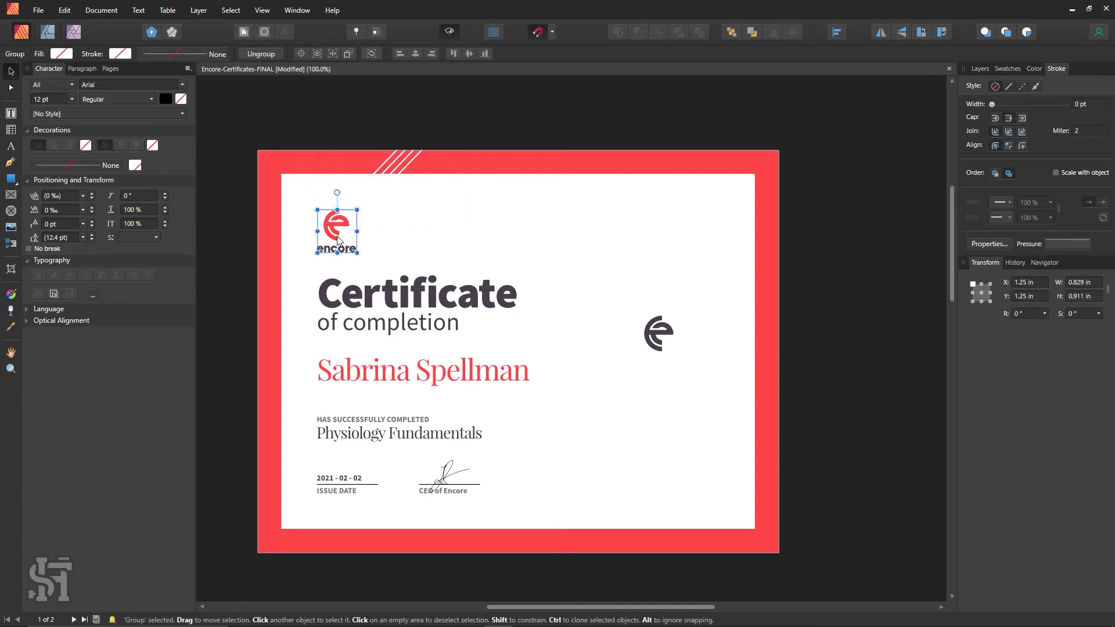
left_click_drag(384, 181, 375, 327)
key("ctrl+z")
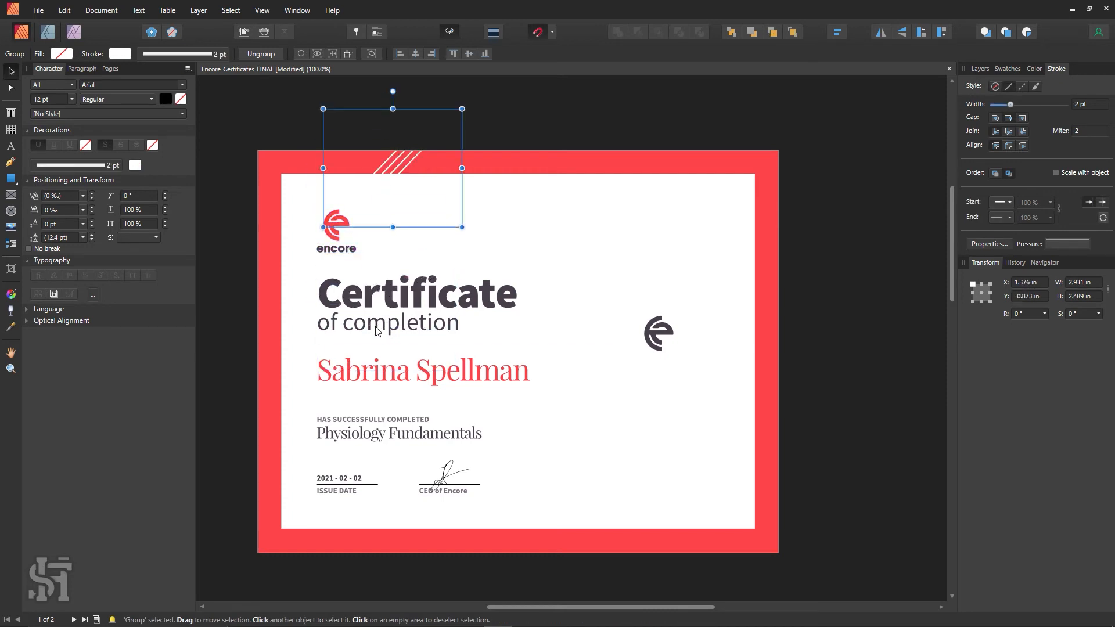
- Flip the diagonal line group horizontally and place a copy across the left border beside the "Certificate" title
left_click(478, 253)
left_click_drag(388, 174, 403, 174)
right_click(404, 173)
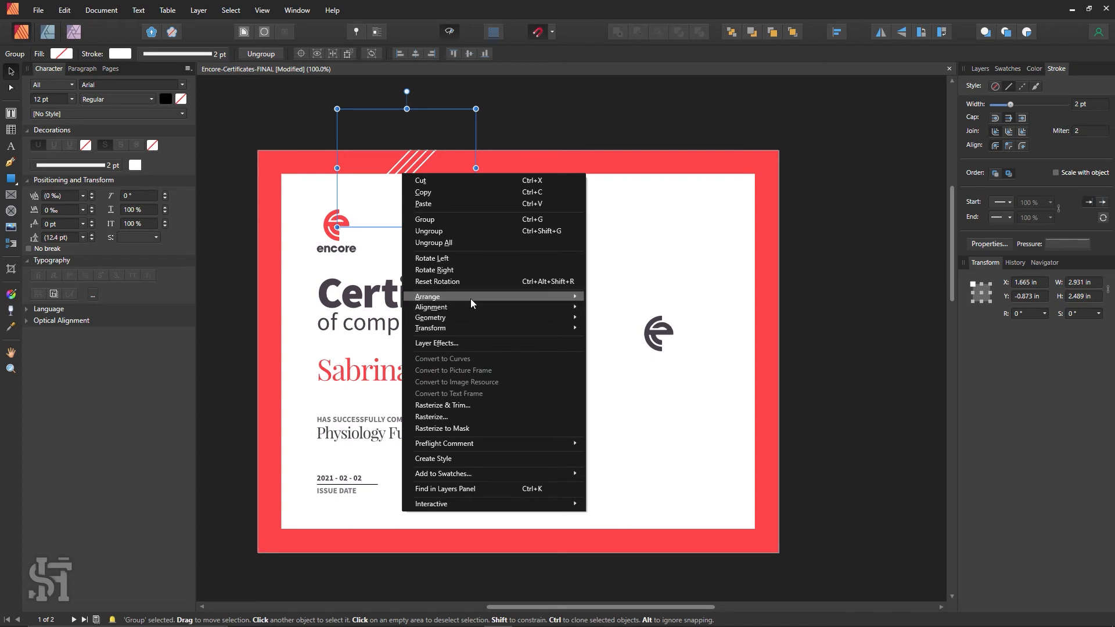
mouse_move(490, 331)
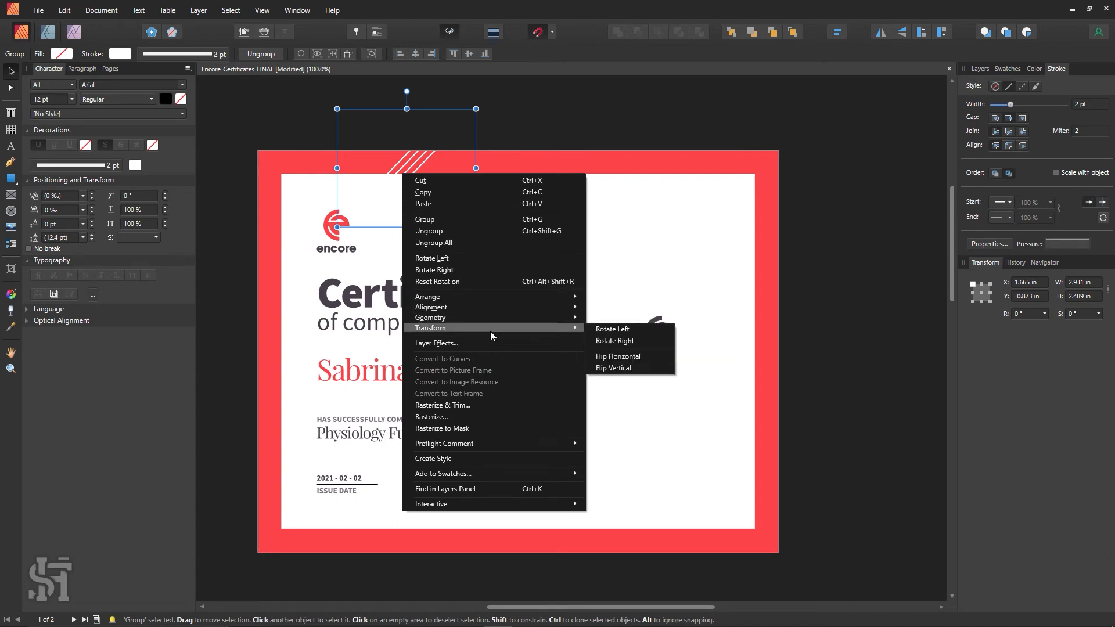
left_click(619, 357)
left_click_drag(414, 183, 295, 334)
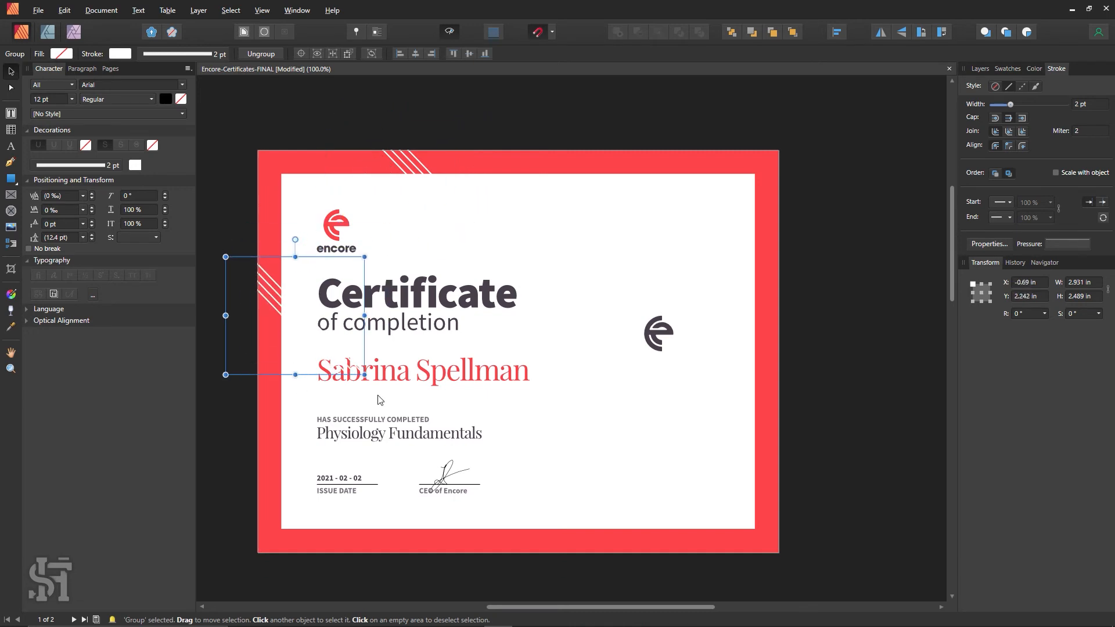
- Rotate the left border's diagonal line group to 90° and move it down the border to beside the recipient's name
left_click_drag(368, 380, 371, 234)
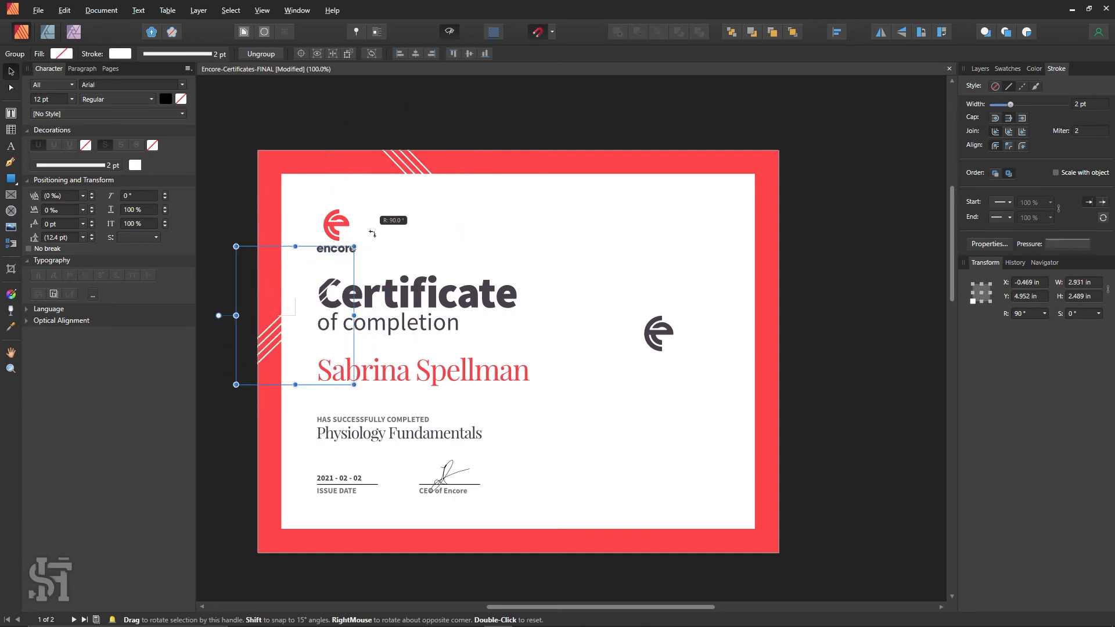
mouse_move(276, 340)
left_mouse_down()
mouse_move(260, 333)
mouse_move(263, 347)
left_mouse_up()
left_click(266, 450, "shift")
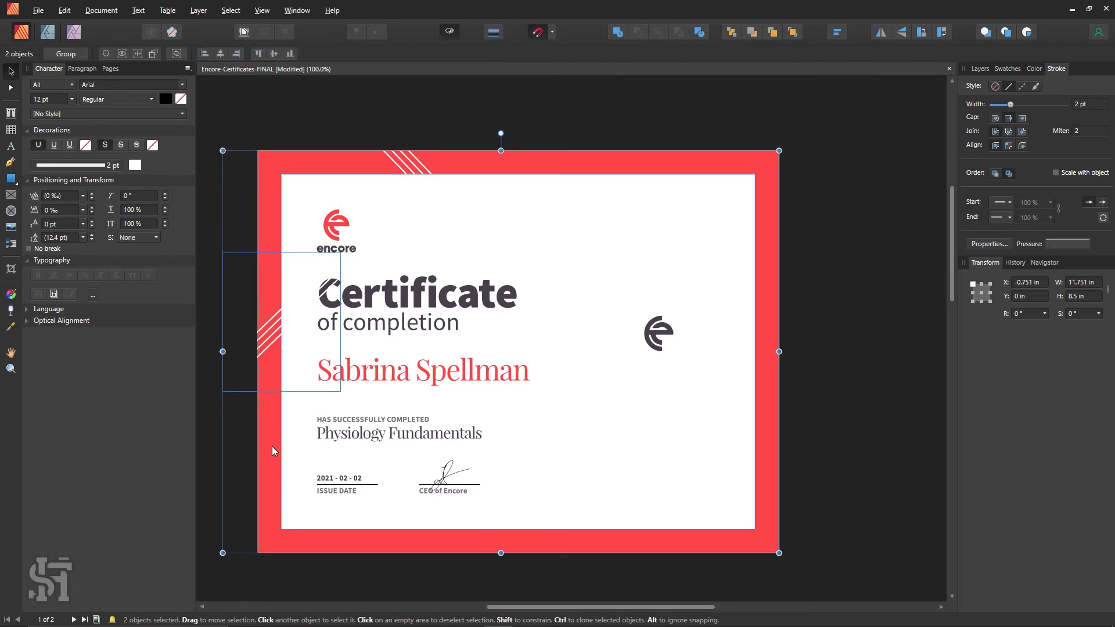
left_click(225, 452)
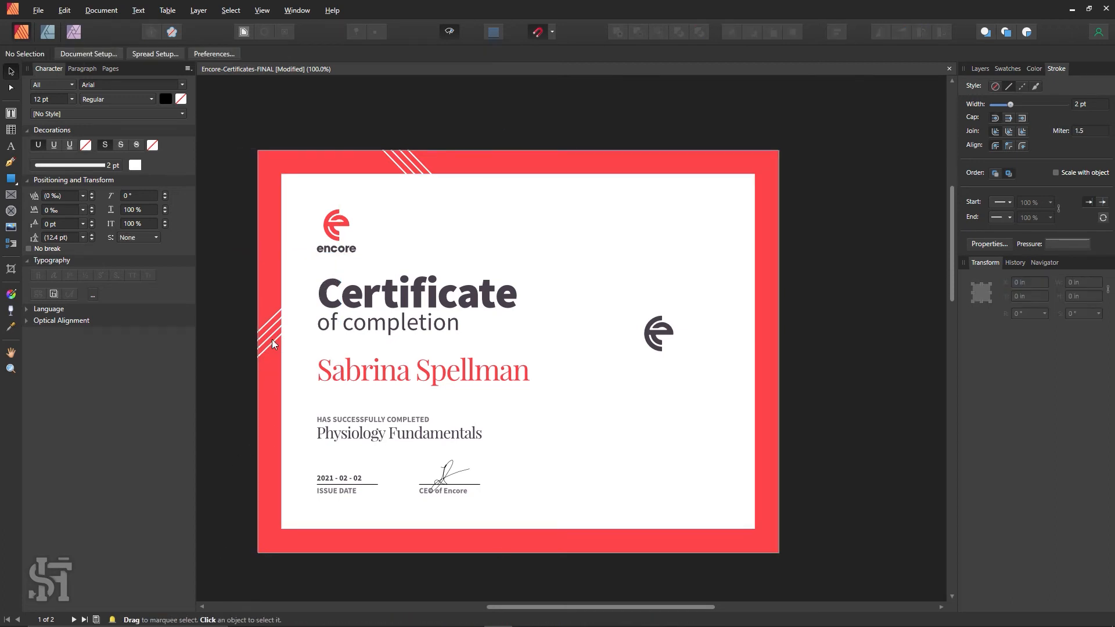
left_click_drag(271, 339, 255, 387)
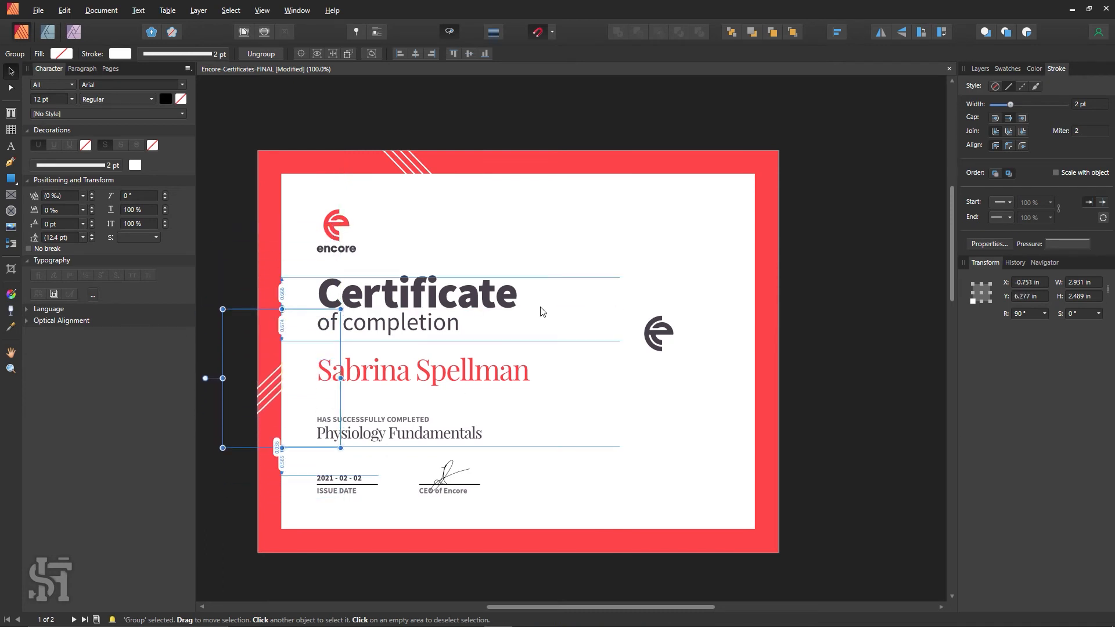
left_click(590, 207)
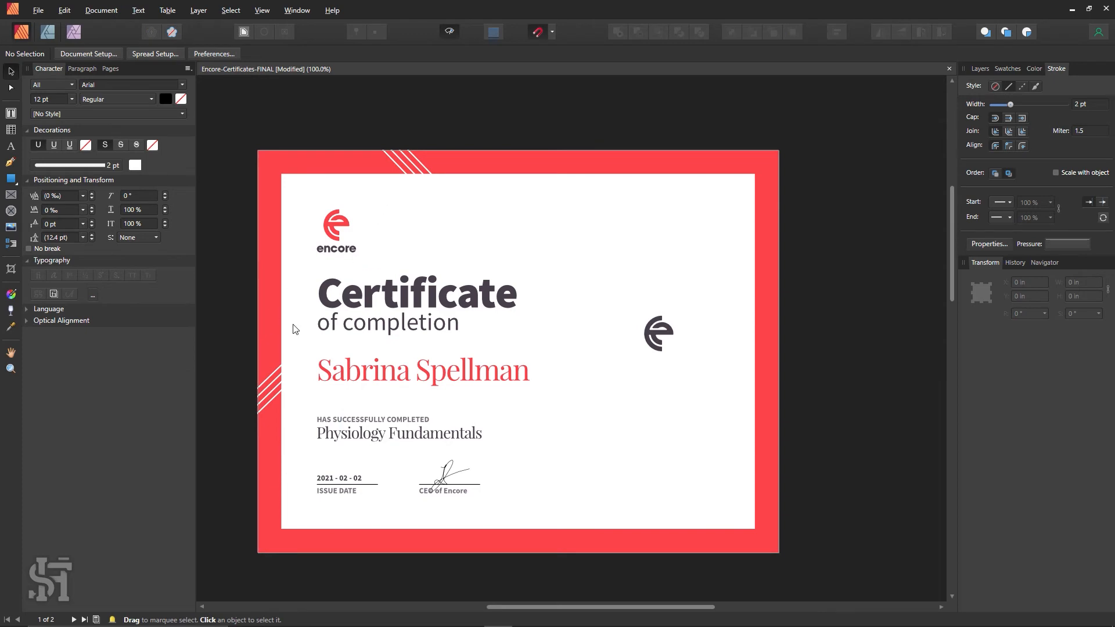
- Place copies of the left border's diagonal line group across the bottom border and the right border
left_click_drag(274, 394, 623, 527)
left_click(270, 393)
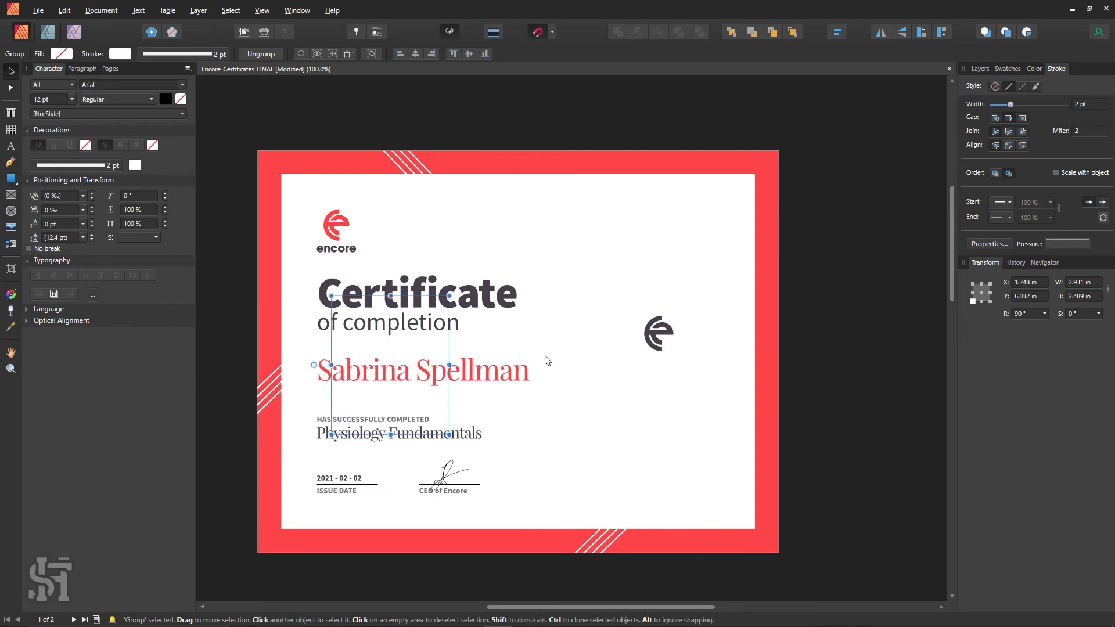
left_click_drag(377, 379, 752, 303)
right_click(755, 303)
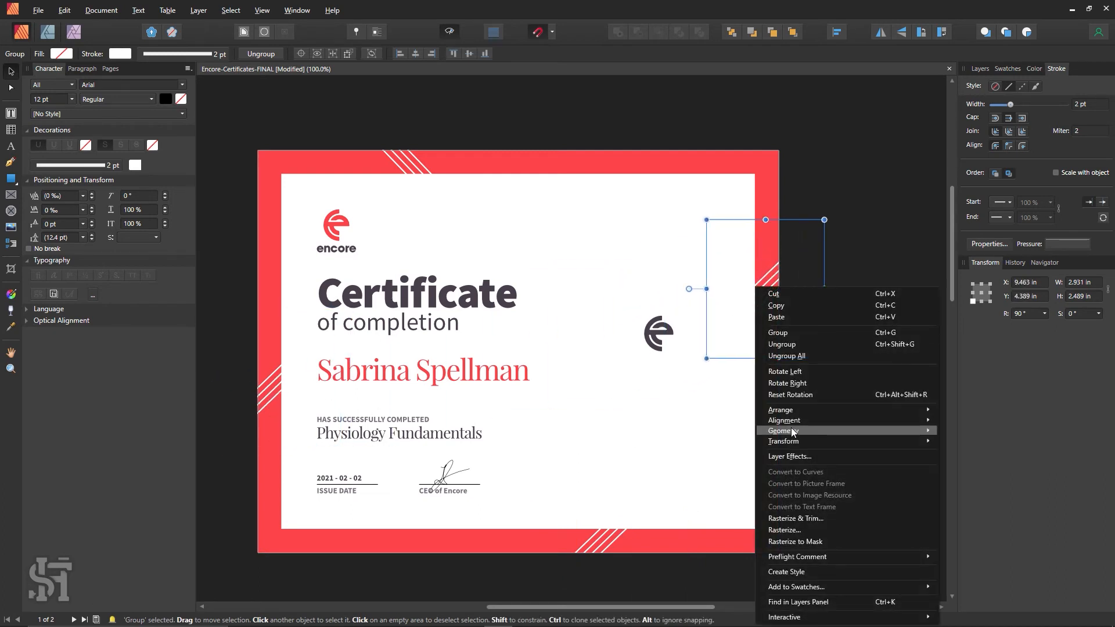
- Flip the bottom border's line group horizontally, shift it along that border, and move the right border's group down level with "Physiology Fundamentals"
left_click(597, 544)
right_click(597, 544)
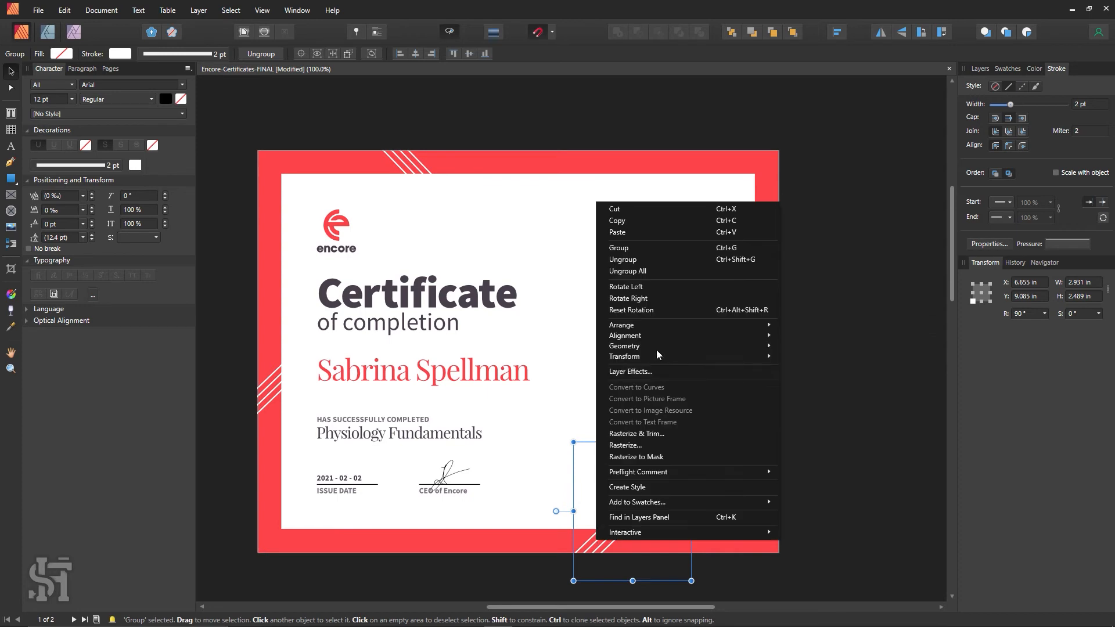
mouse_move(656, 354)
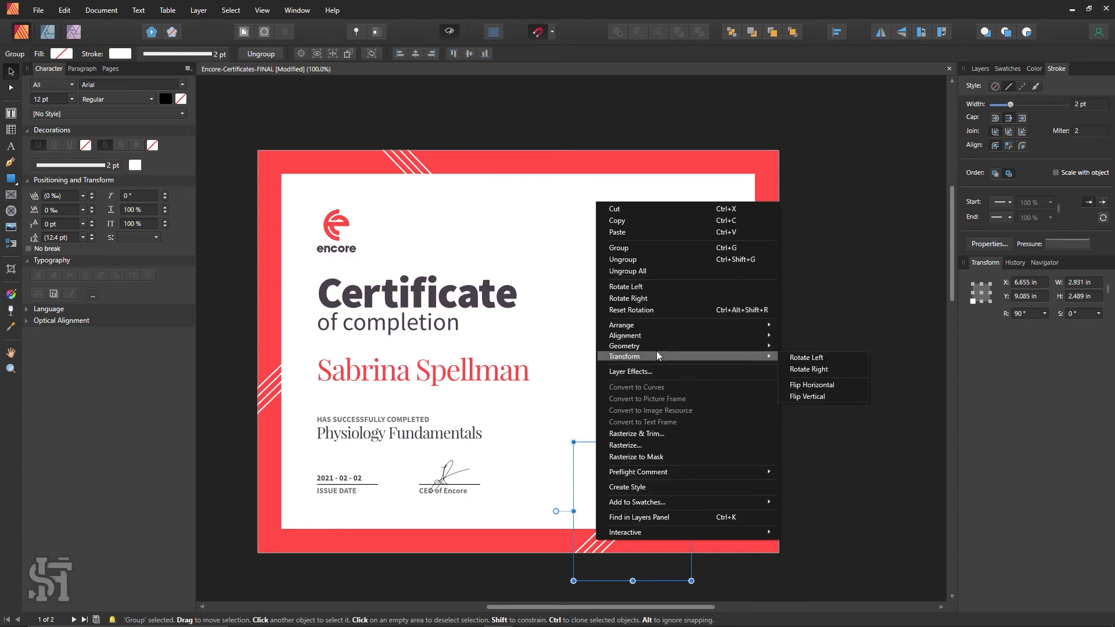
left_click(798, 385)
mouse_move(660, 556)
left_mouse_down()
mouse_move(645, 553)
mouse_move(677, 549)
mouse_move(644, 555)
left_mouse_up()
left_click_drag(777, 268, 777, 416)
left_click(838, 361)
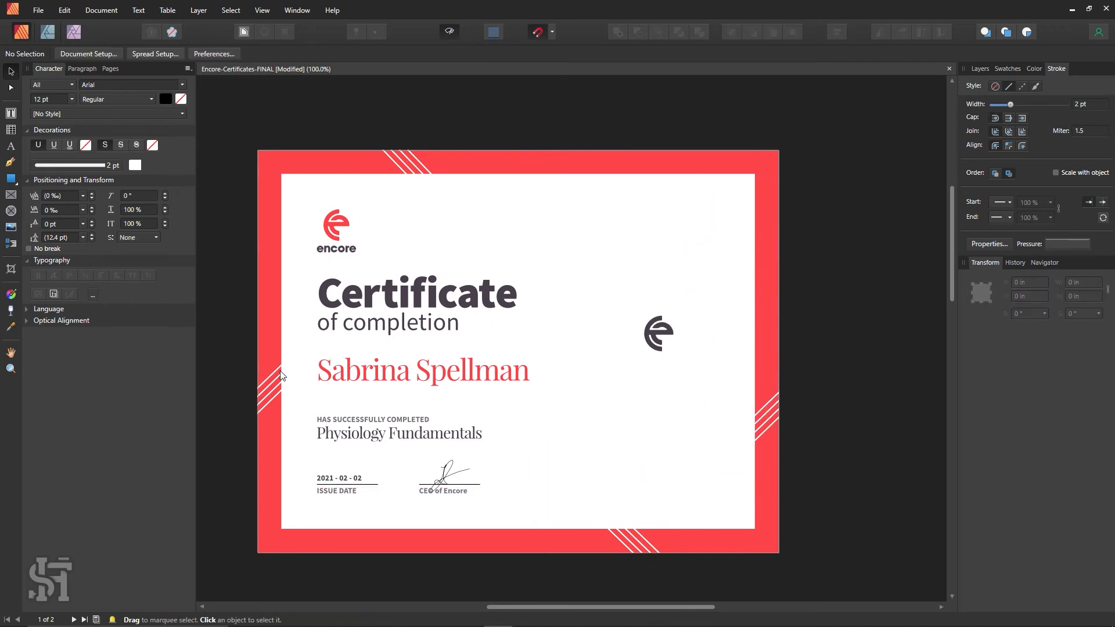
- Move the left line group up to beside "of completion" and the top line group along its border to above the dark Encore symbol
left_click_drag(282, 375, 273, 323)
left_click(836, 305)
key("z")
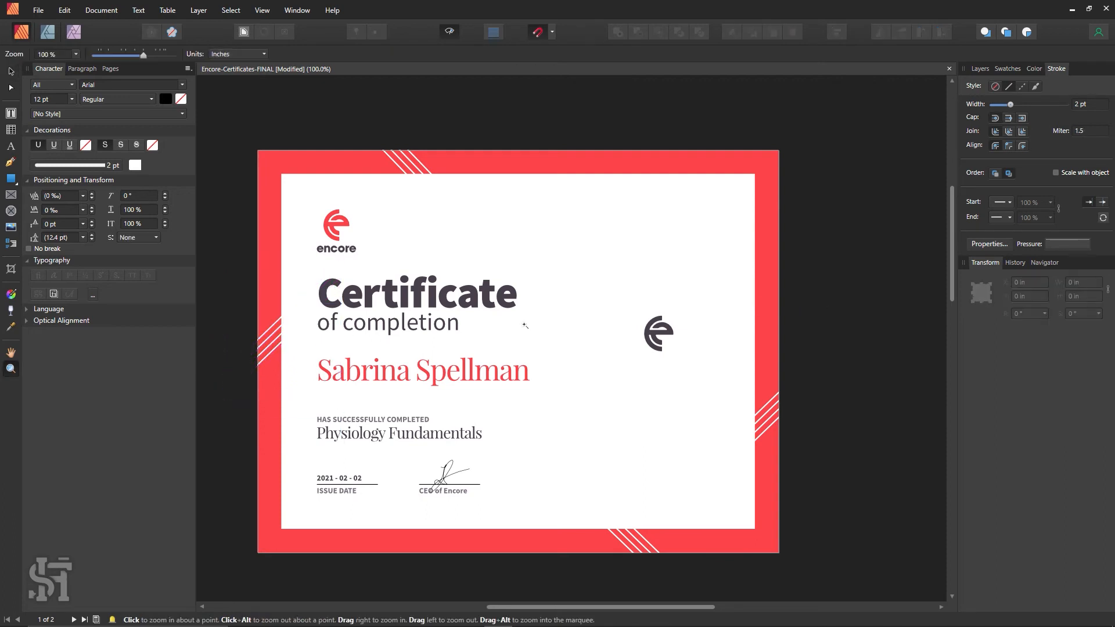
left_click(600, 340, "alt")
left_click(11, 71)
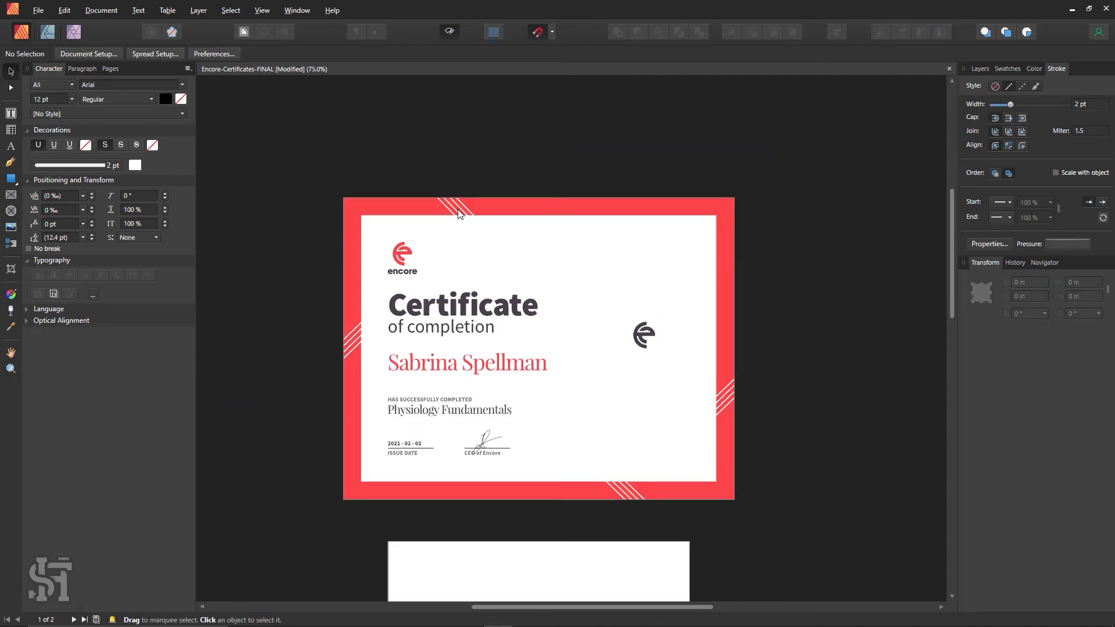
left_click_drag(458, 214, 621, 214)
left_click(726, 147)
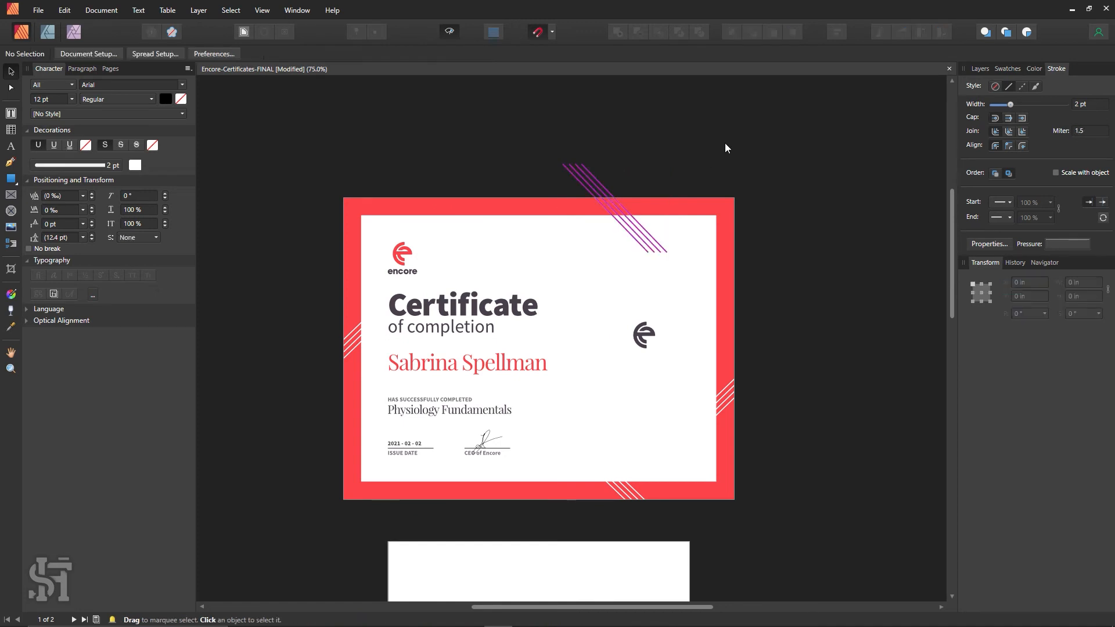
- Rebalance the line groups: left beside the "Certificate" title, top farther right, right near the issue date's level, bottom below the signature
left_click(353, 346)
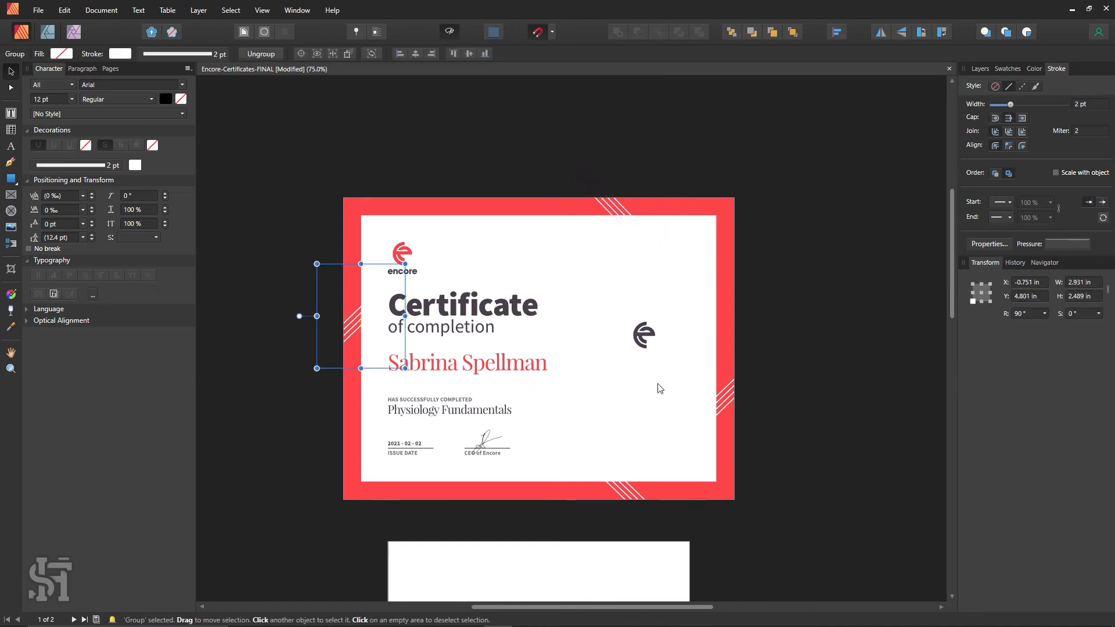
left_click_drag(368, 311, 731, 363)
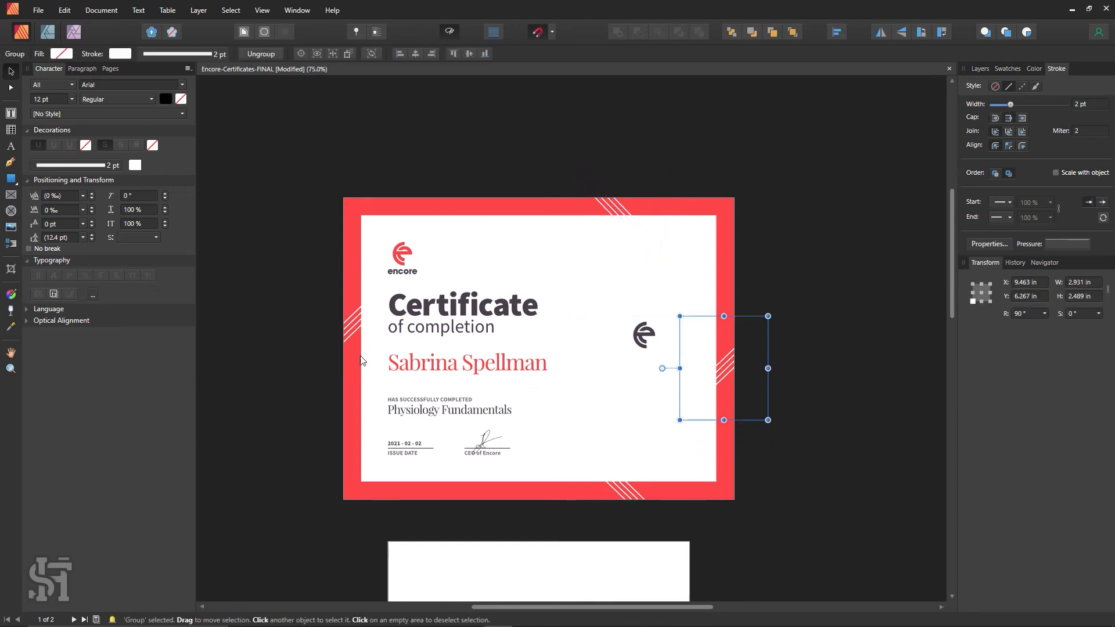
key("ctrl+z")
left_click_drag(360, 327, 366, 295)
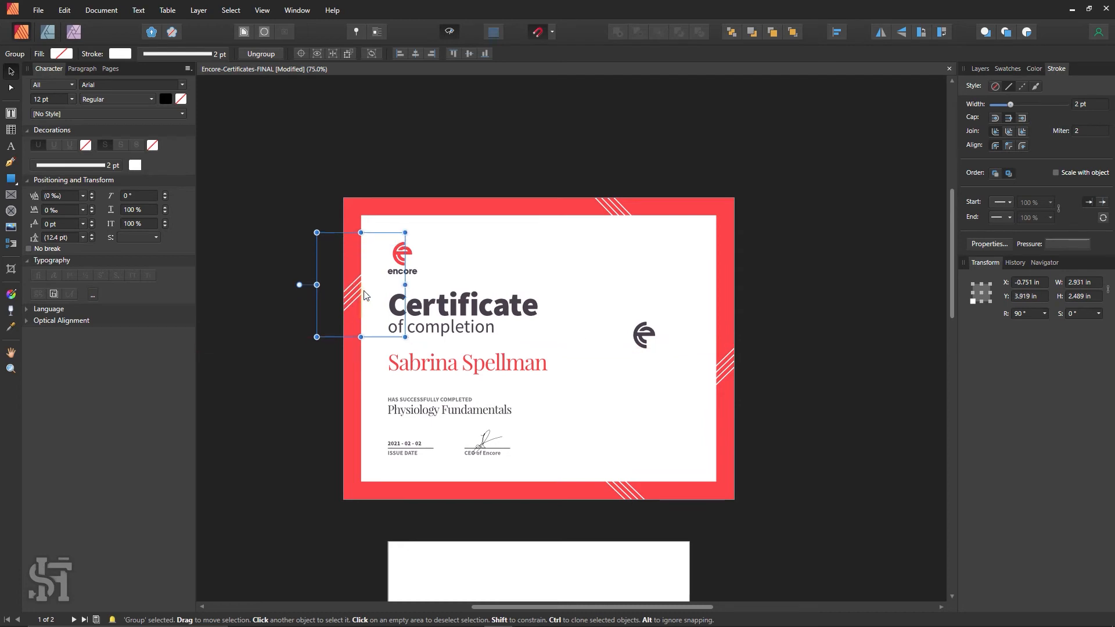
left_click_drag(618, 208, 642, 207)
left_click_drag(727, 367, 455, 499)
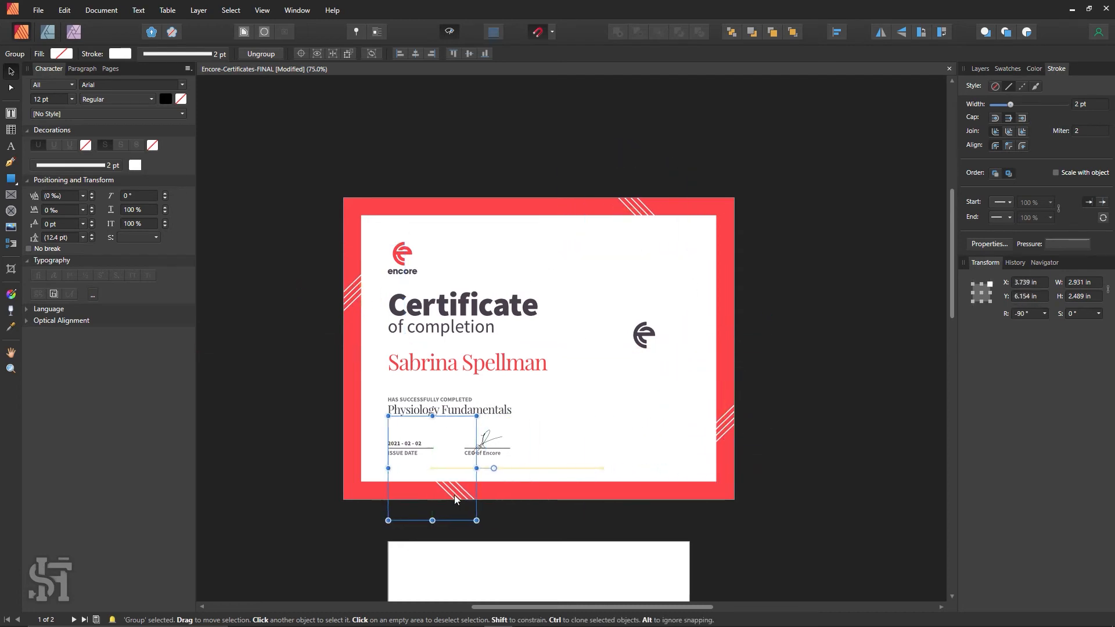
left_click(833, 390)
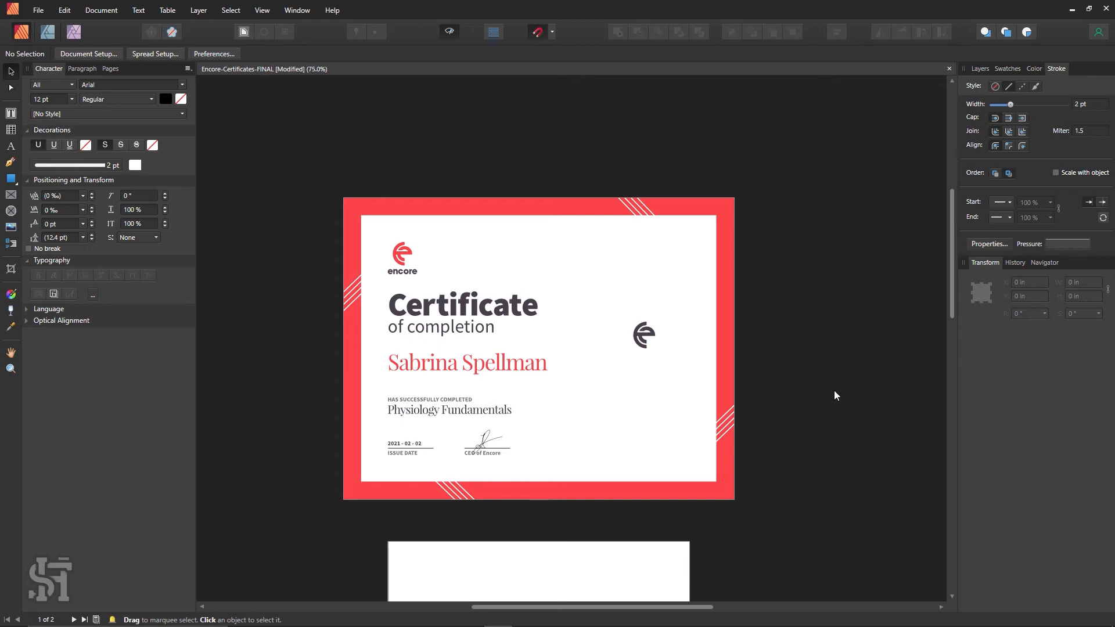
- Try adding a copy of the line group, rotated to 180°, on the lower left border and another across the top-right corner
left_click(352, 293)
left_click_drag(352, 293, 351, 400)
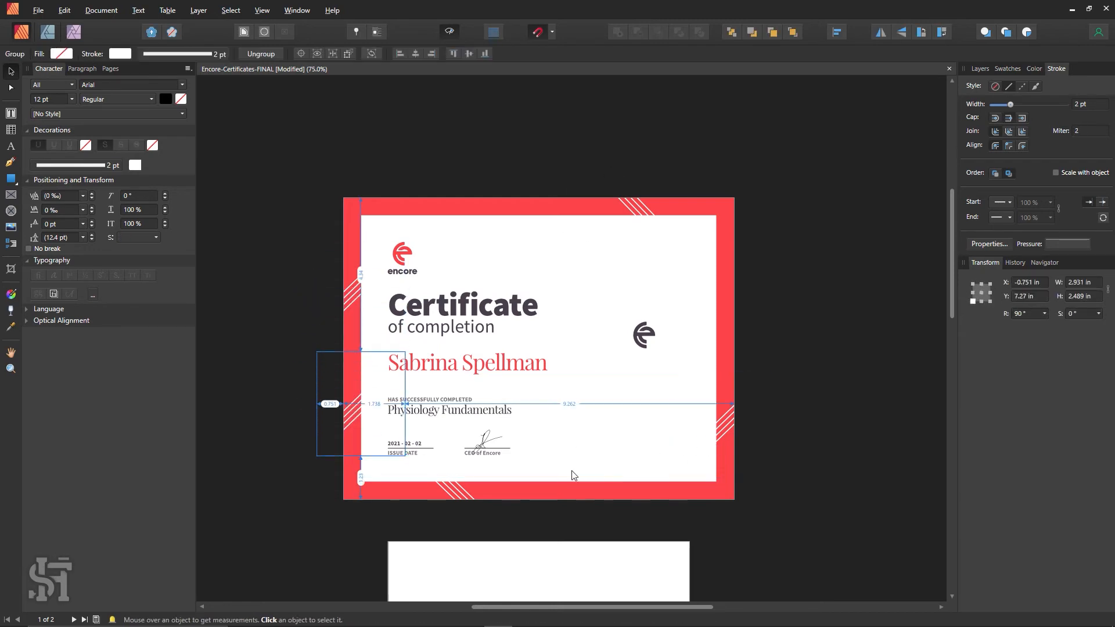
key("ctrl+z")
left_click_drag(374, 303, 375, 434)
left_click_drag(411, 473, 313, 441)
left_click_drag(348, 357, 350, 276)
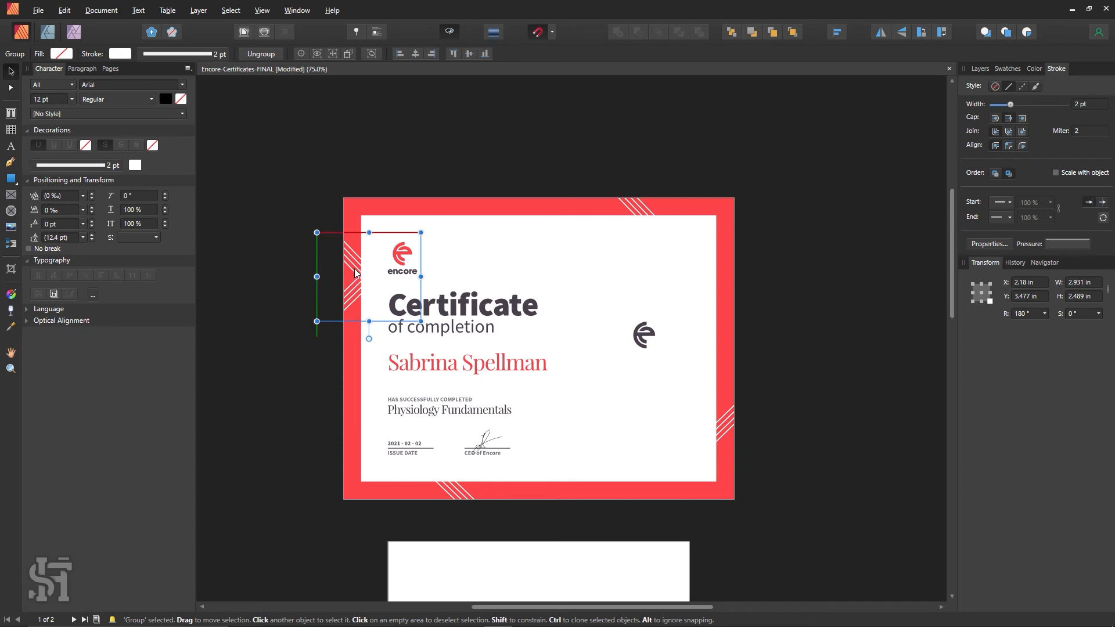
left_click_drag(356, 273, 728, 228)
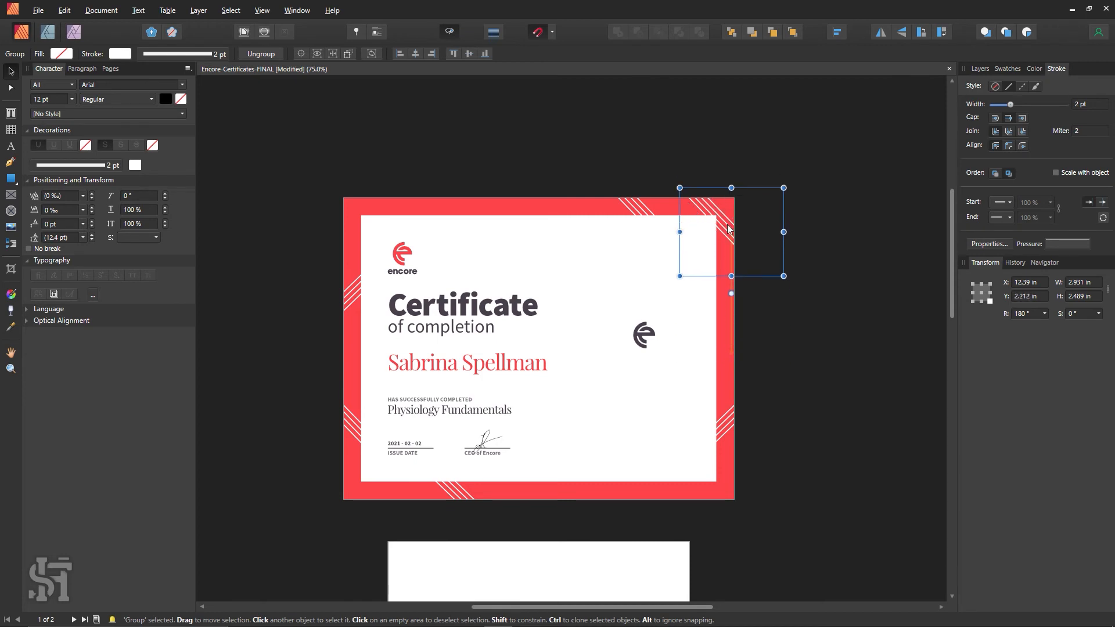
left_click(770, 216)
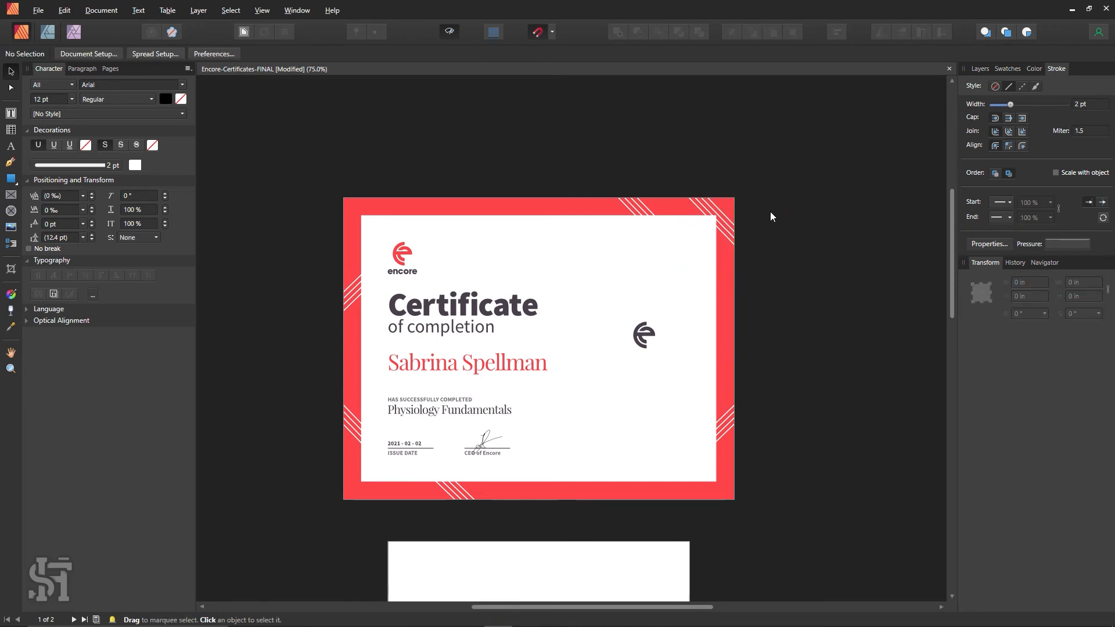
- Undo the extra line group copies on the lower left border and the top-right corner
left_click(725, 231)
key("ctrl+z")
key("ctrl+z")
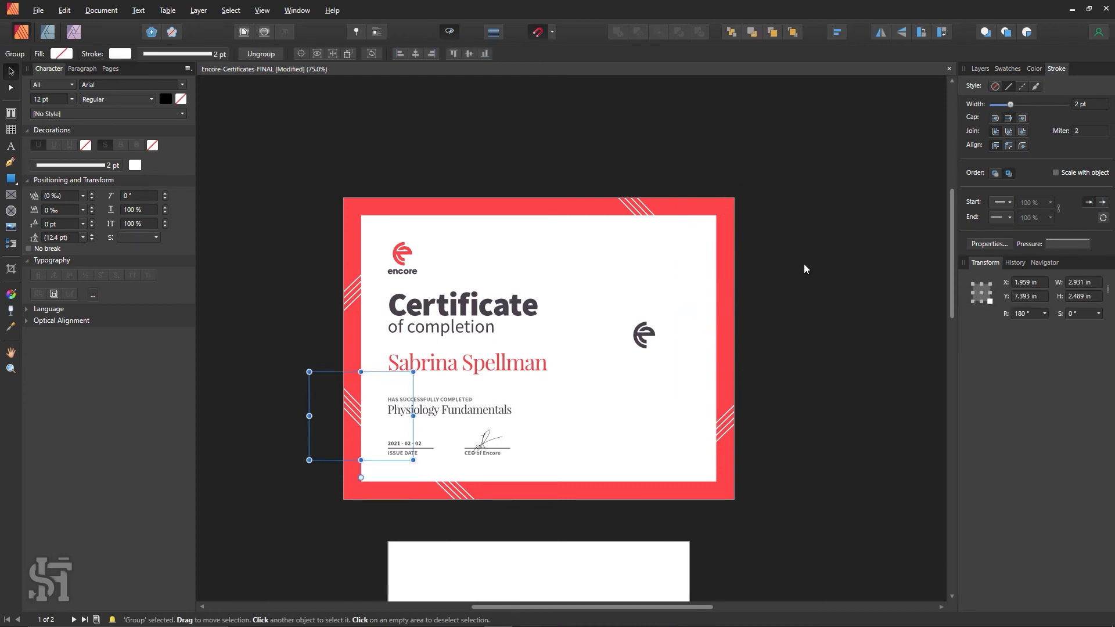
left_click(804, 265)
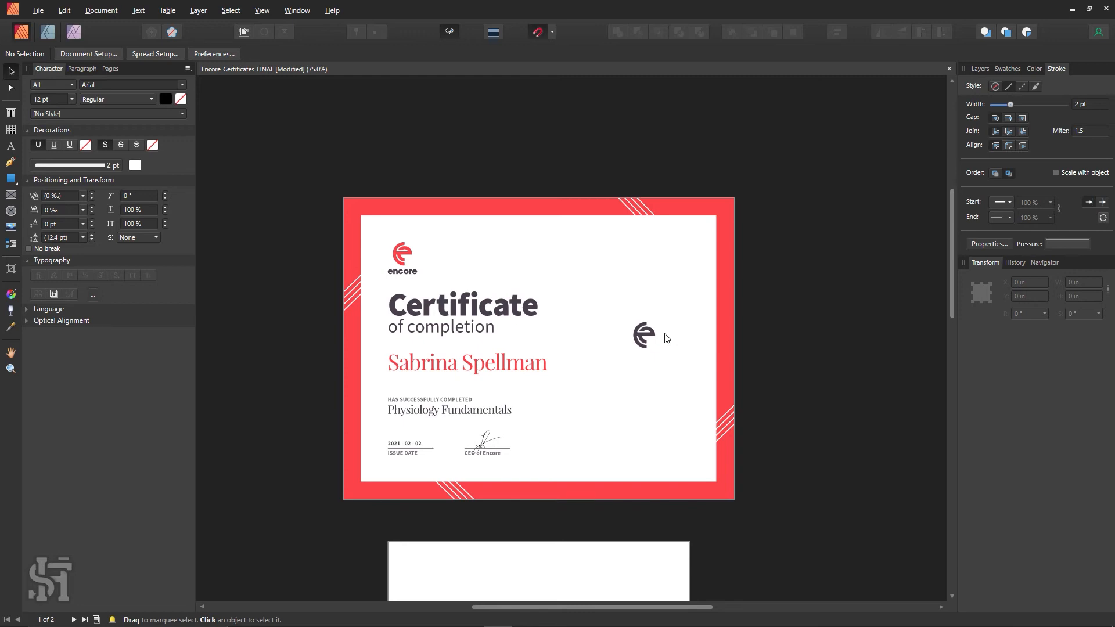
- Move the dark Encore symbol slightly up and to the left within the blank area of the certificate
left_click(640, 347)
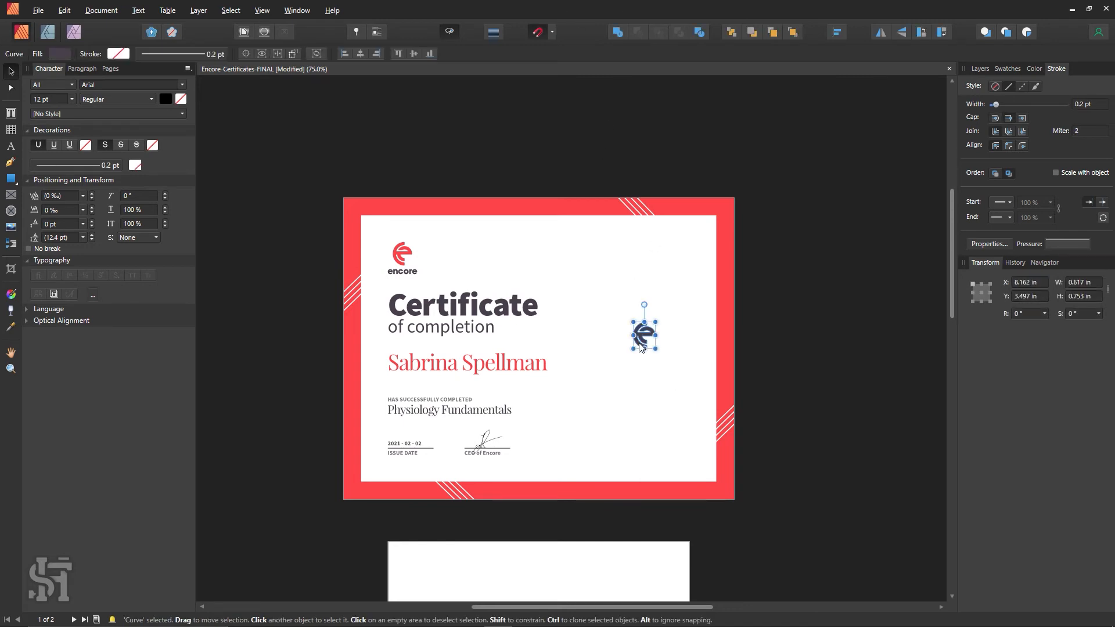
left_click_drag(640, 346, 635, 326)
left_click(651, 371)
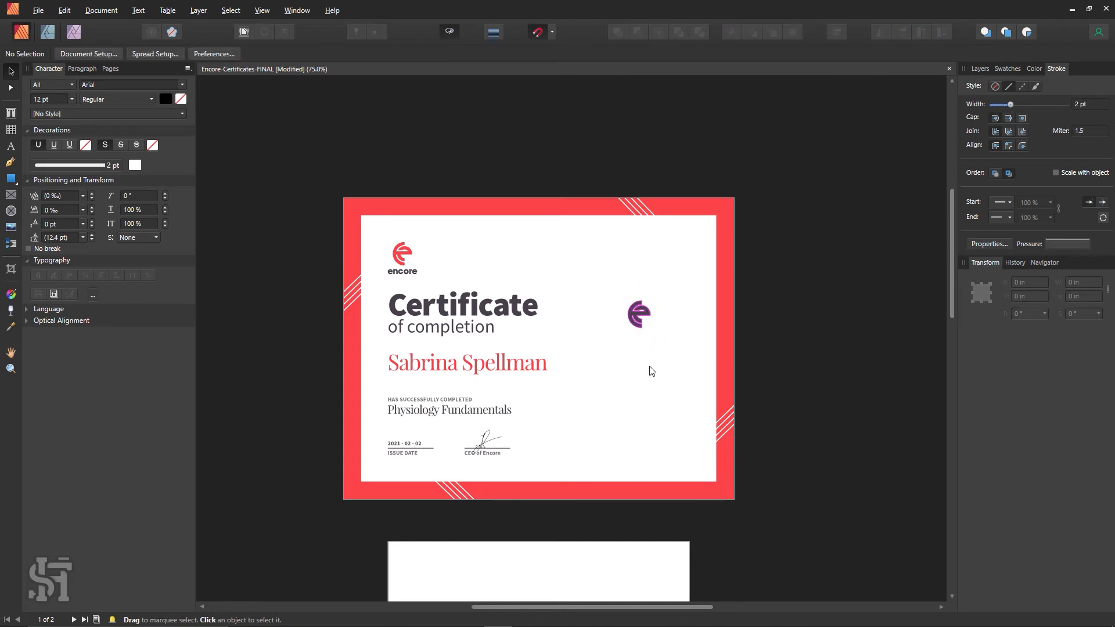
- Draw a red cloud shape with 12 bubbles, about 3.4 x 3.4 in, over the dark Encore symbol
key("h")
left_click_drag(699, 364, 664, 370)
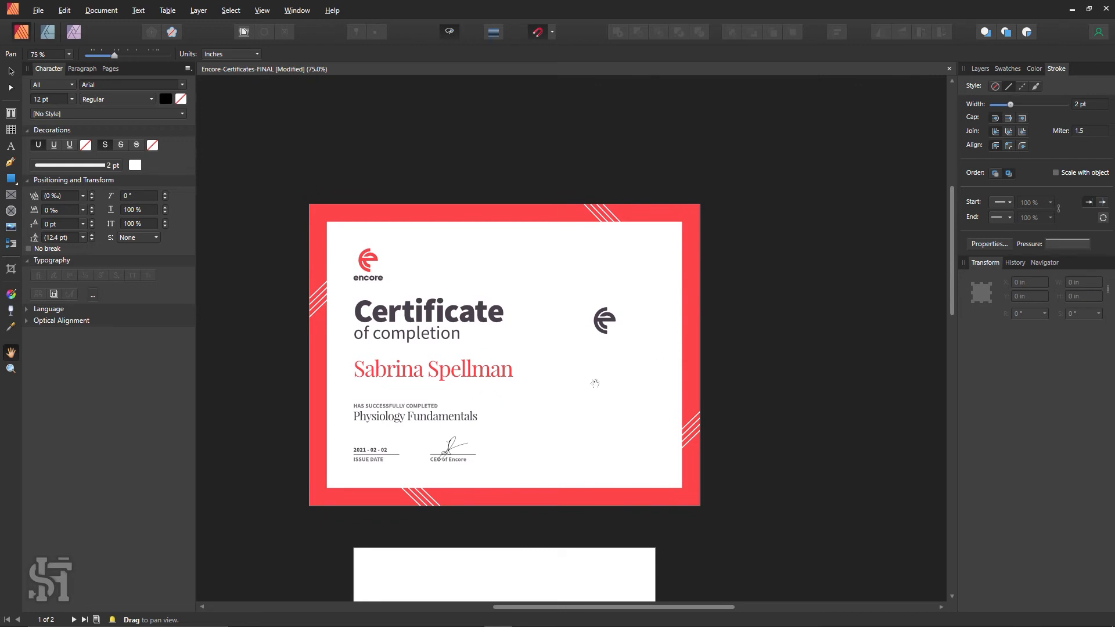
left_click(11, 370)
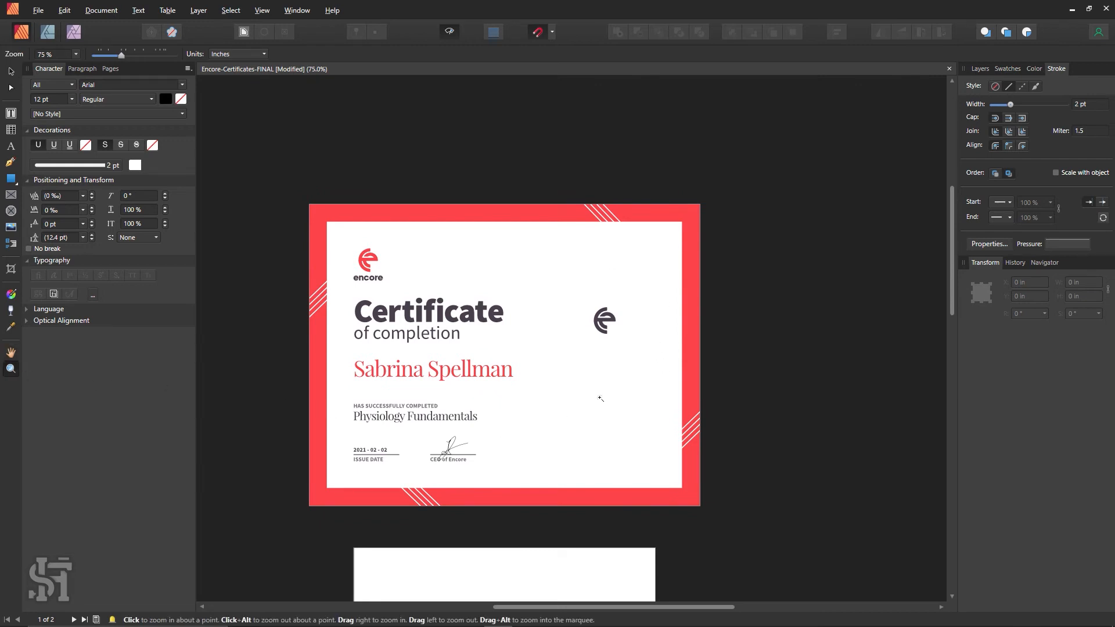
left_click(609, 378)
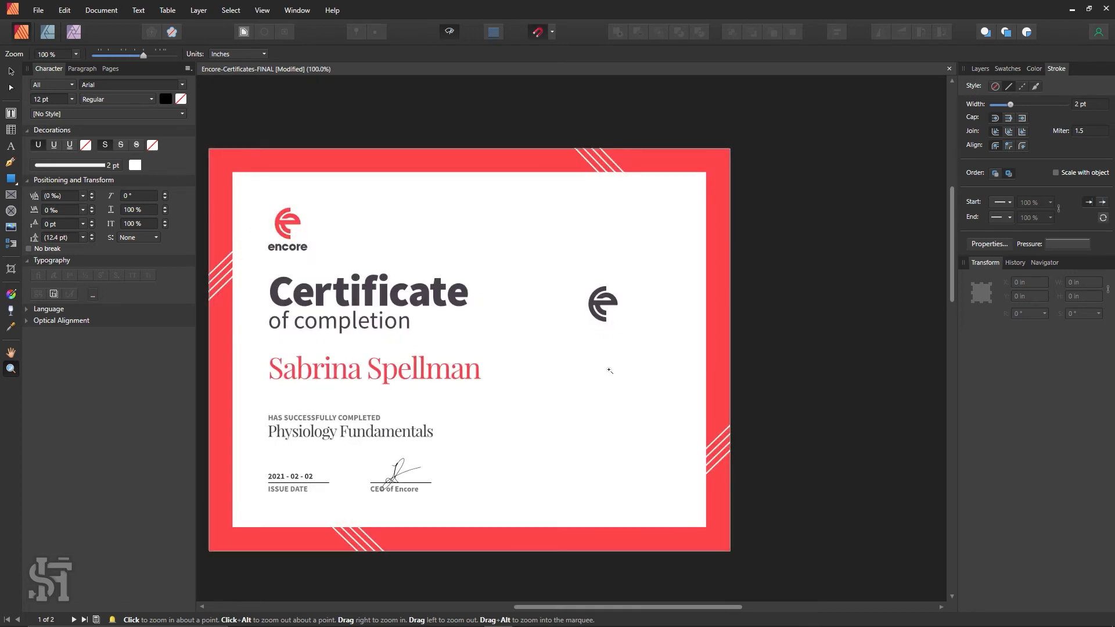
left_click(11, 70)
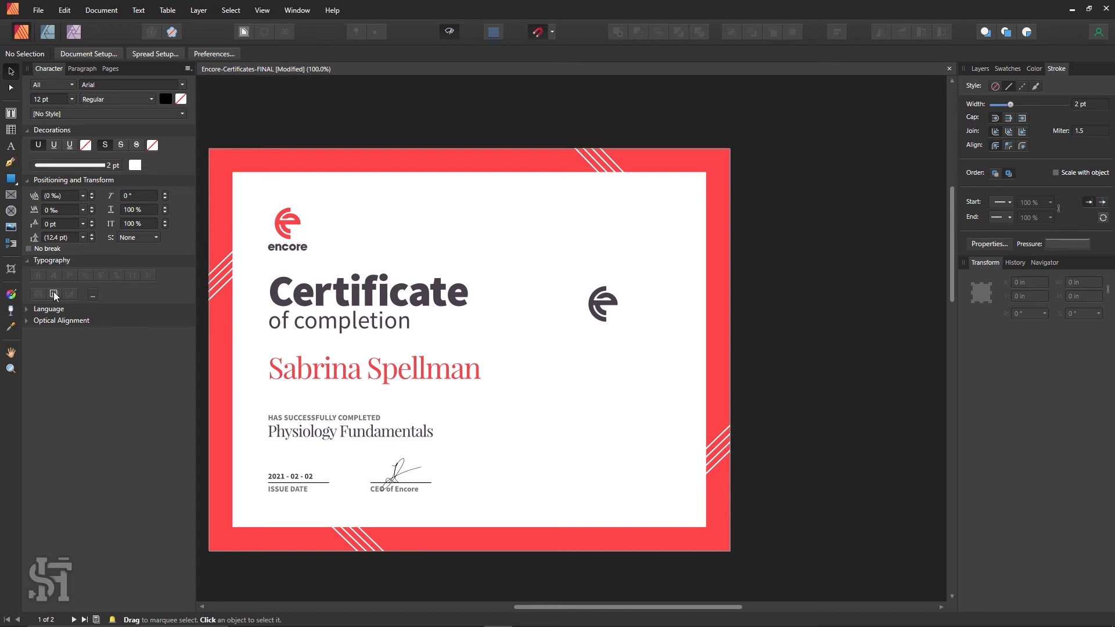
left_click(12, 183)
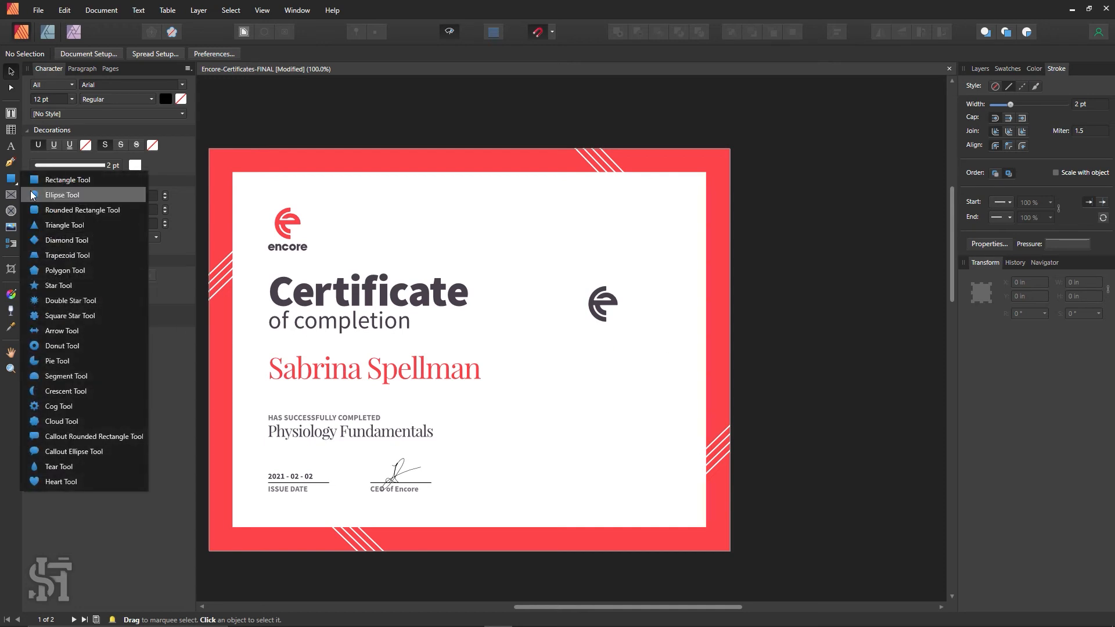
left_click(75, 422)
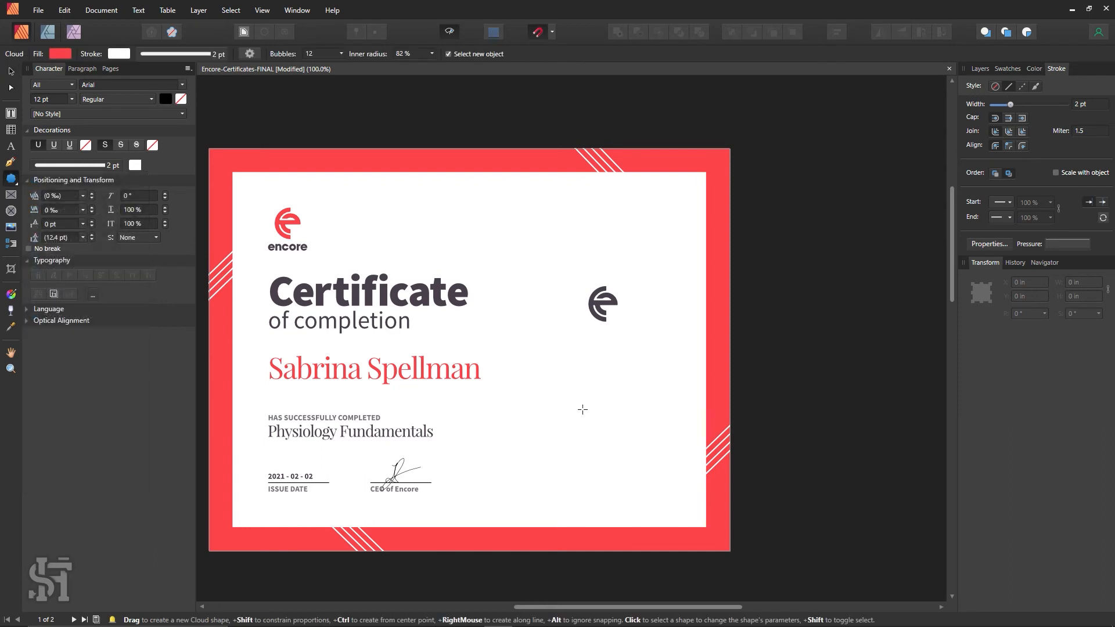
mouse_move(497, 280)
left_mouse_down()
mouse_move(537, 329)
mouse_move(668, 432)
mouse_move(629, 428)
mouse_move(657, 440)
left_mouse_up()
key("v")
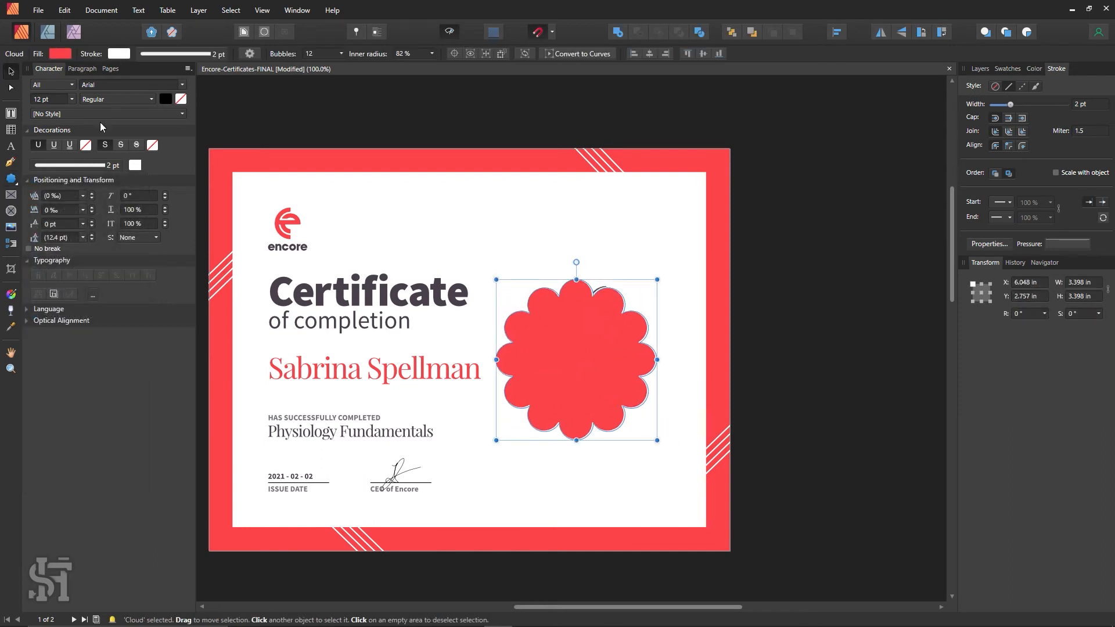
- Move the dark Encore symbol up level with the red Encore logo and delete the red cloud shape
left_click_drag(592, 296, 609, 317)
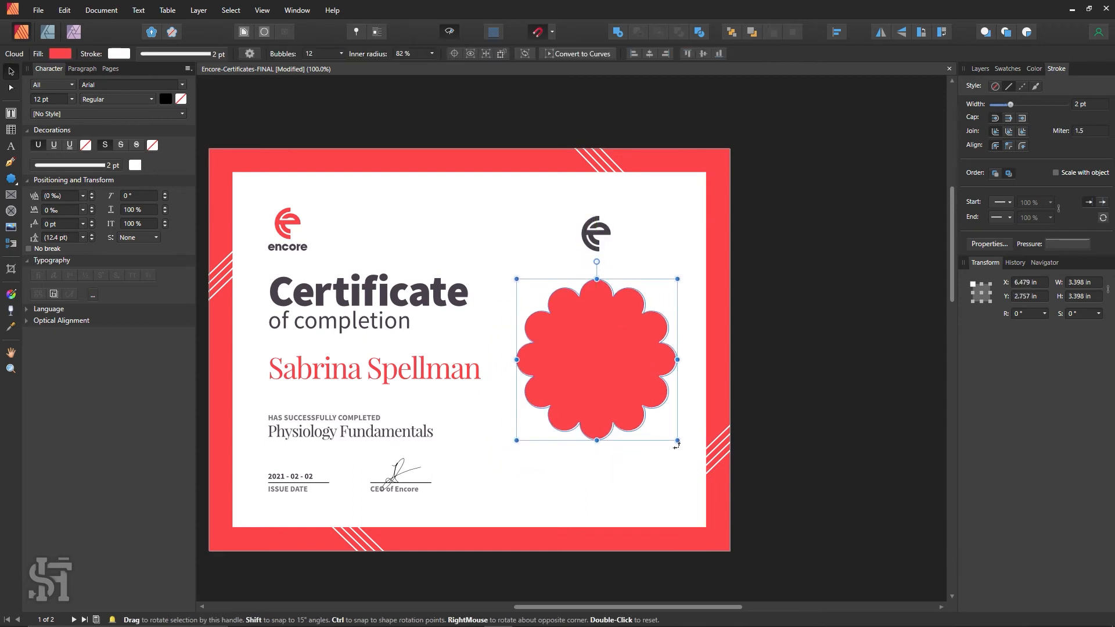
key("Delete")
- Draw a red circle about 3.2 in across and centre it directly below the dark Encore symbol
left_click(14, 179)
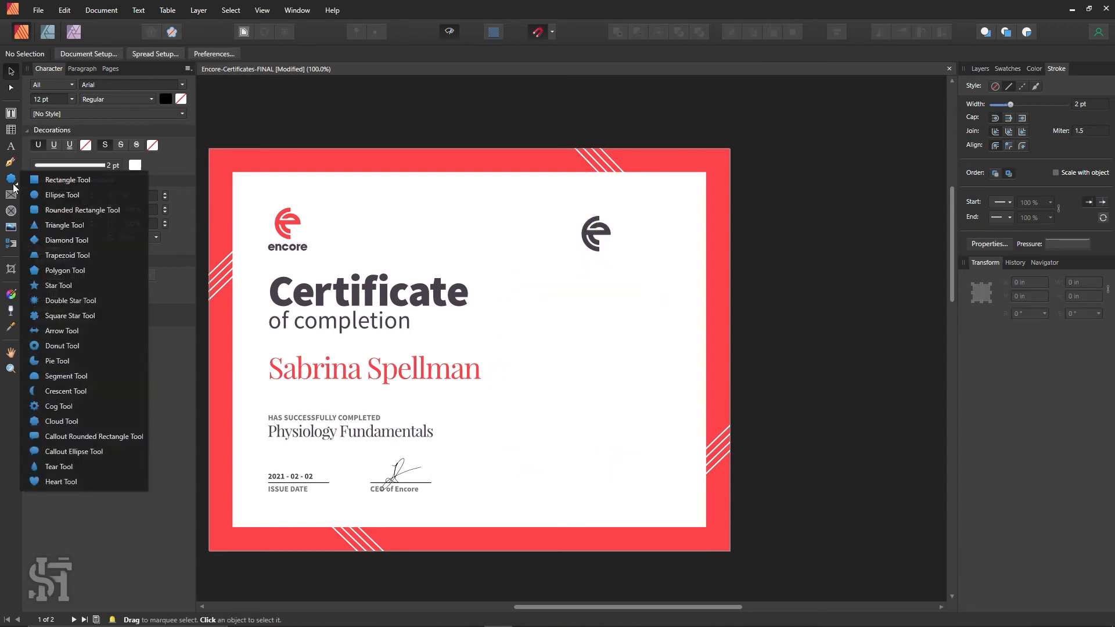
left_click(47, 193)
left_click_drag(536, 252, 689, 403)
left_click(13, 78)
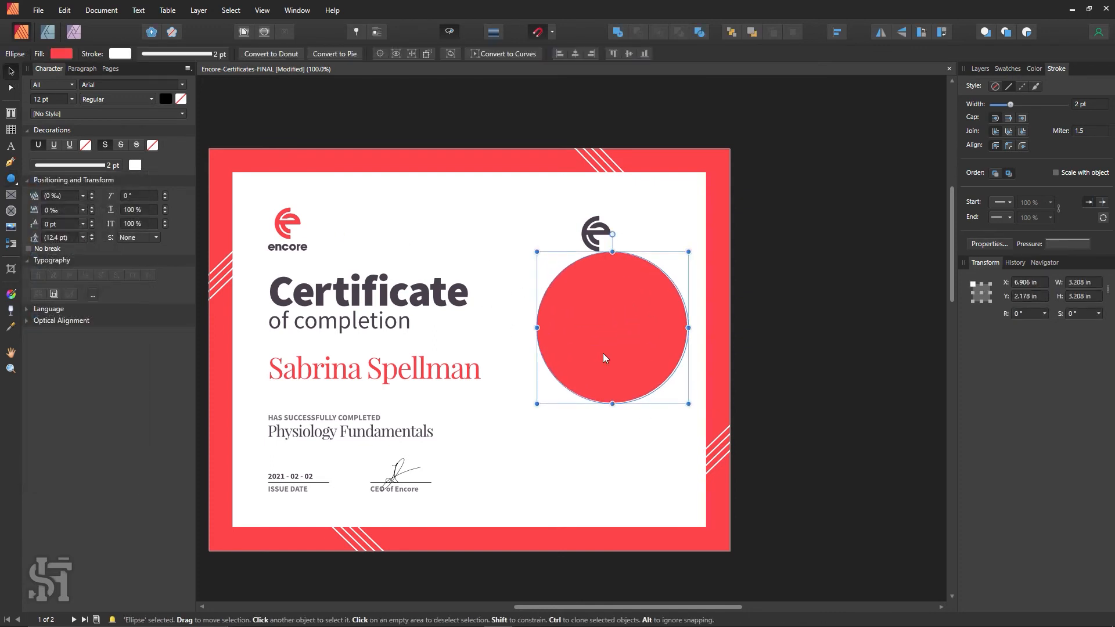
left_click_drag(602, 353, 588, 362)
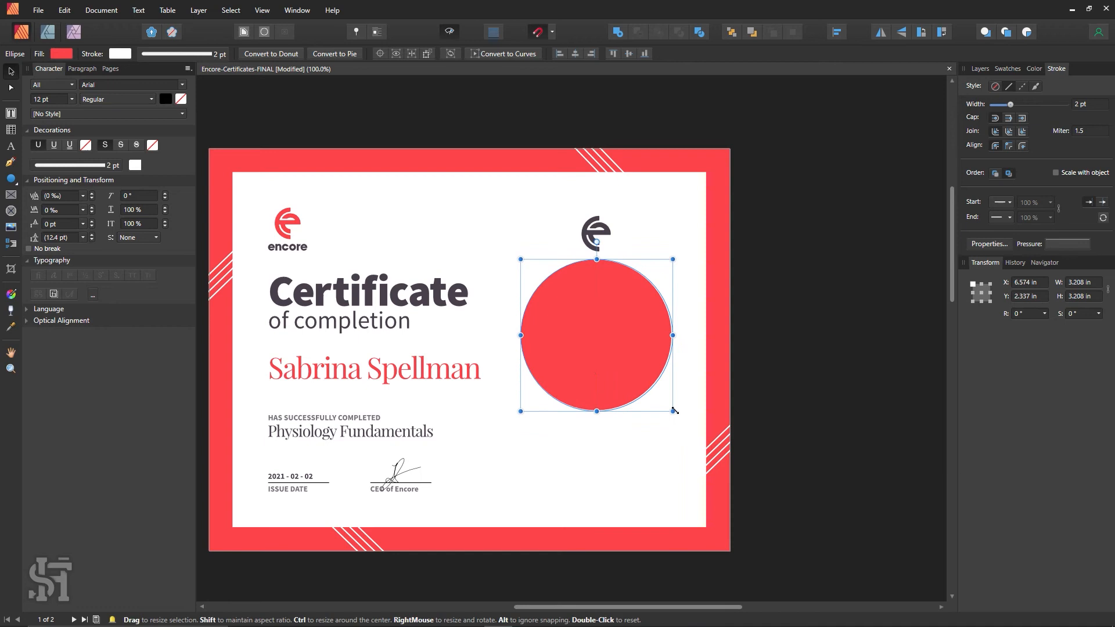
- Fill the circle with the recently used dark purple-grey and remove its outline
left_click(1007, 69)
left_click(974, 104)
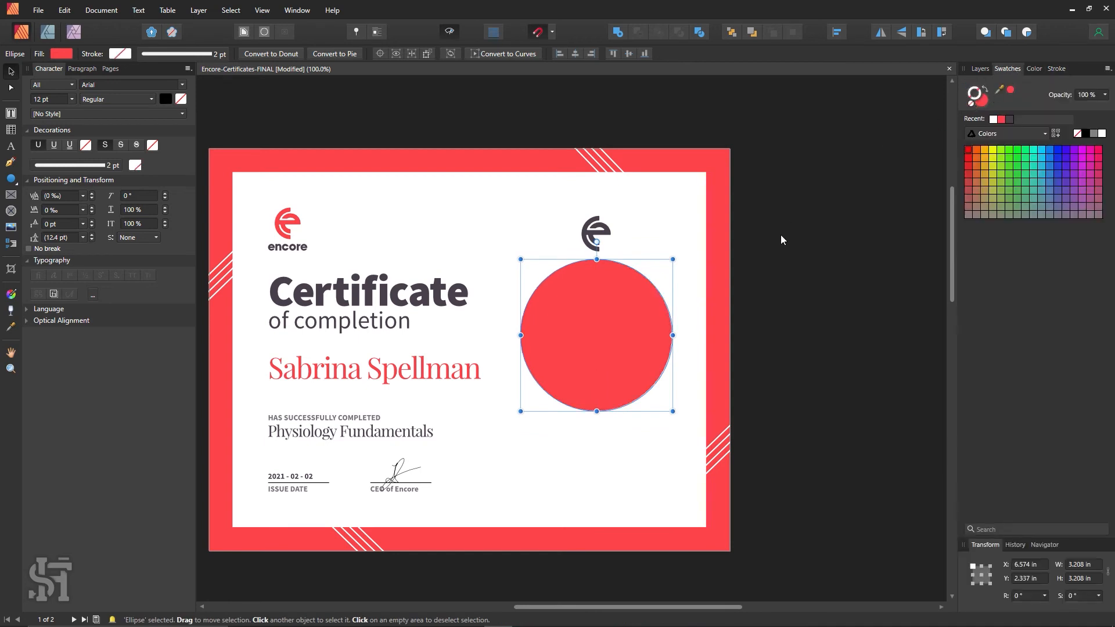
left_click(988, 92)
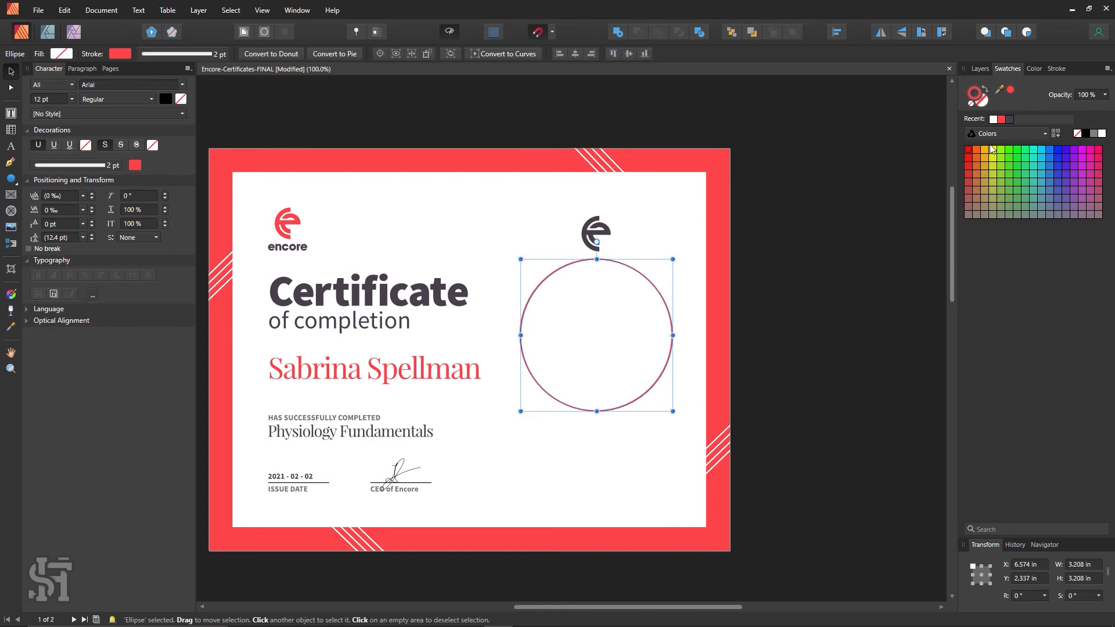
left_click(1009, 119)
left_click(783, 349)
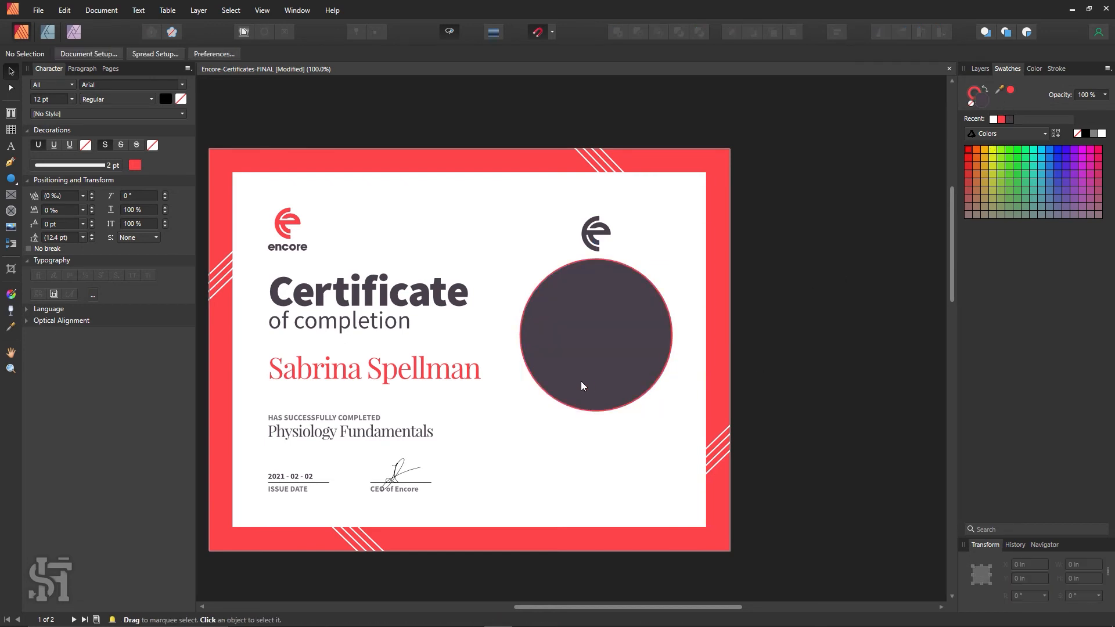
left_click(580, 381)
left_click(988, 91)
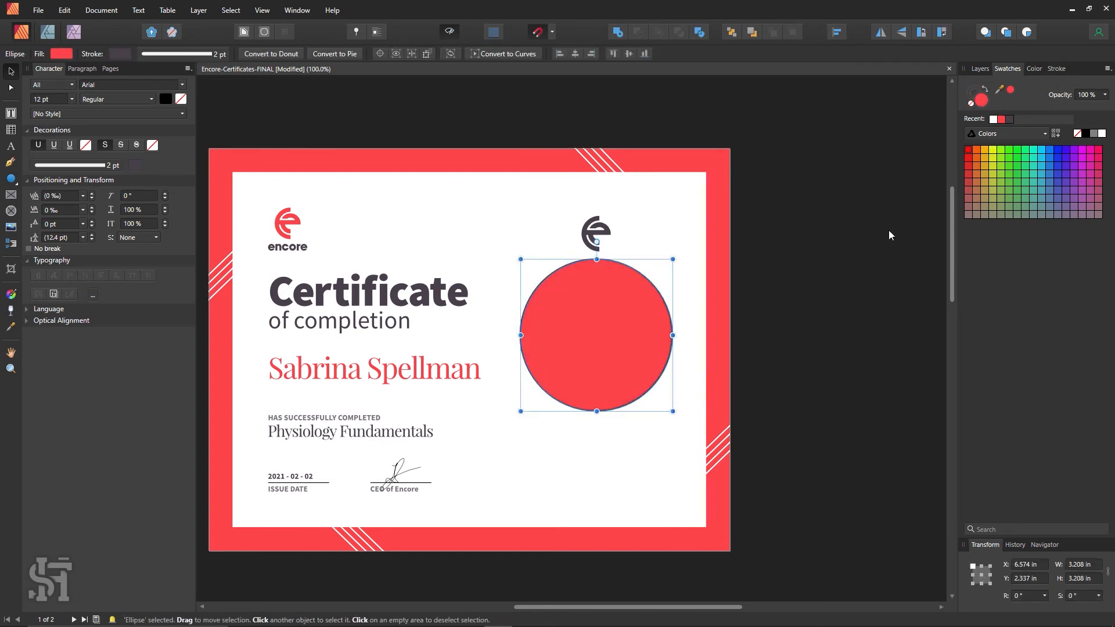
left_click(985, 90)
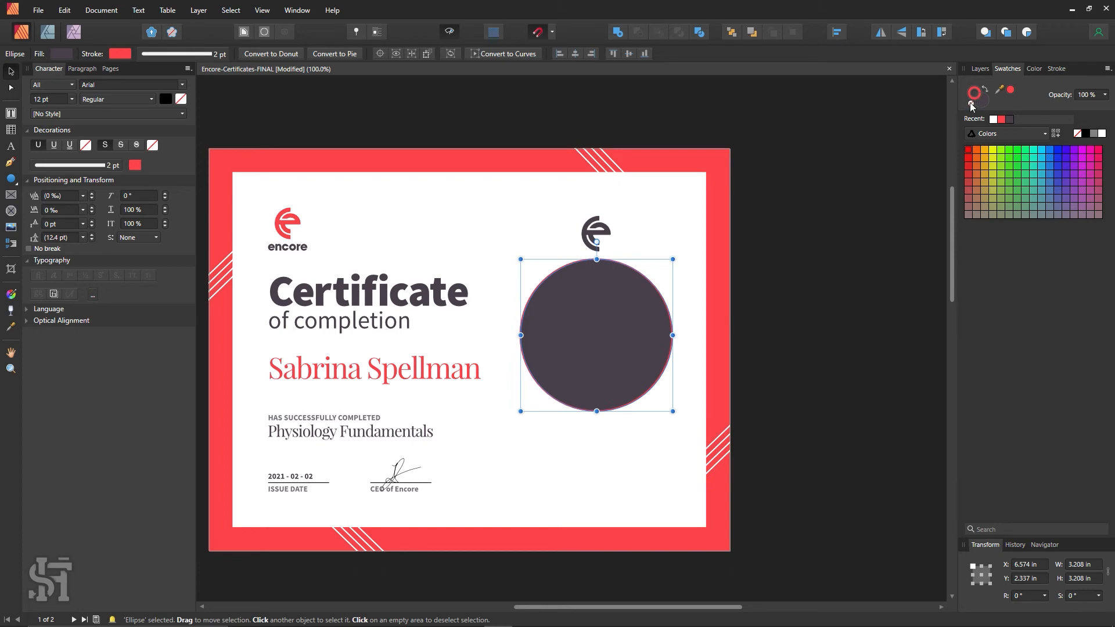
left_click(972, 104)
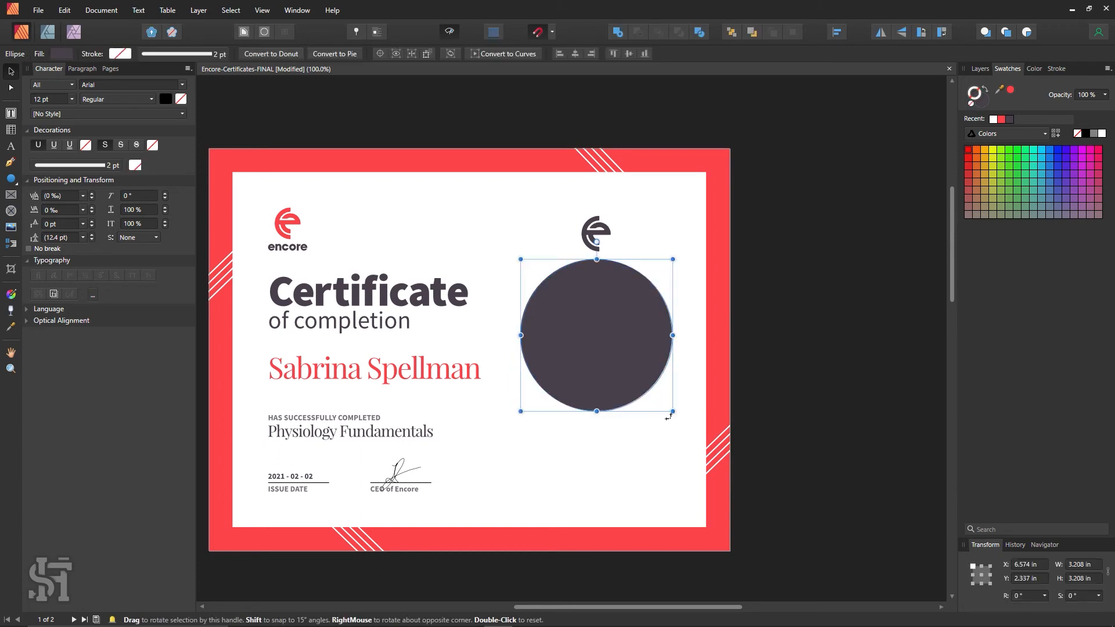
- Shrink the circle to about 2.35 in across and centre it below the dark Encore symbol
left_click_drag(672, 411, 631, 371)
left_click_drag(614, 327, 634, 338)
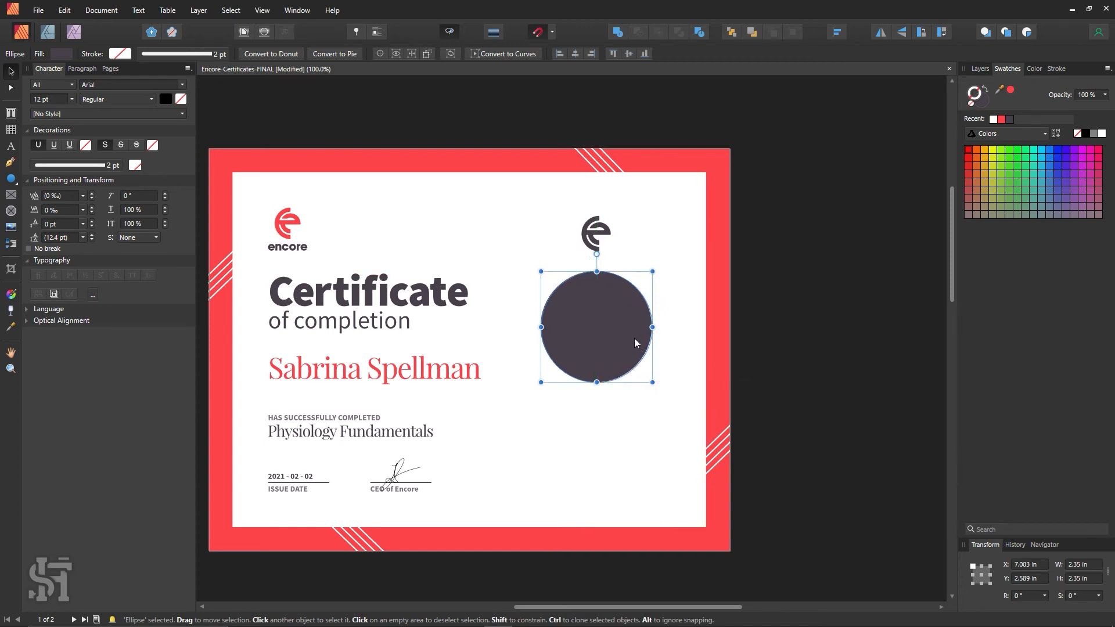
left_click(822, 318)
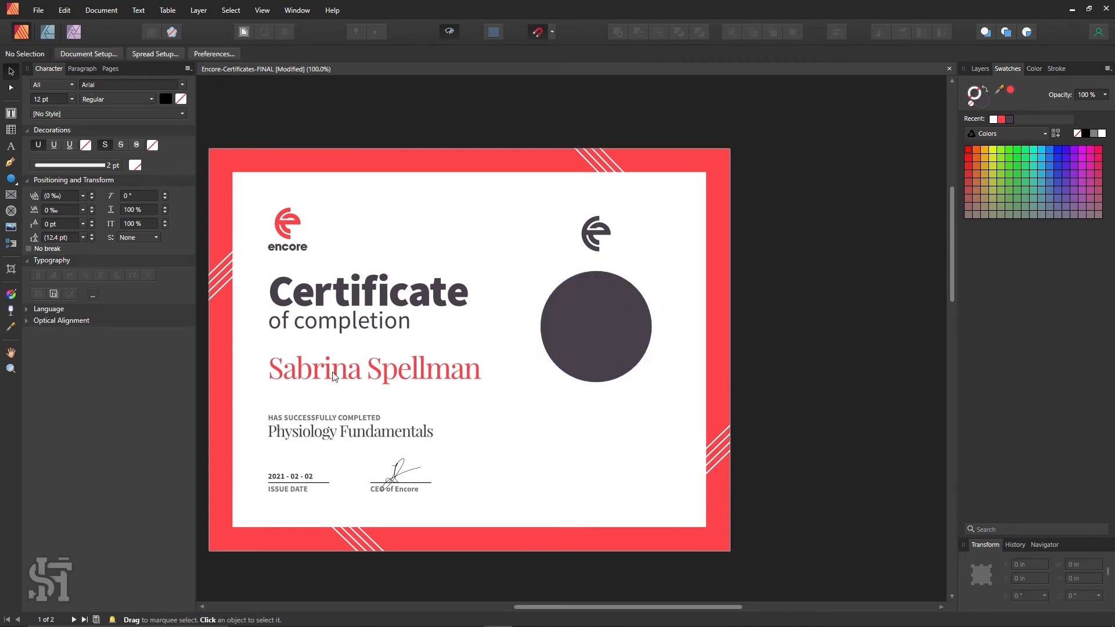
- Place a copy of the "HAS SUCCESSFULLY COMPLETED" and "Physiology Fundamentals" text group in the blank area below the circle
left_click(341, 428)
double_click(342, 417)
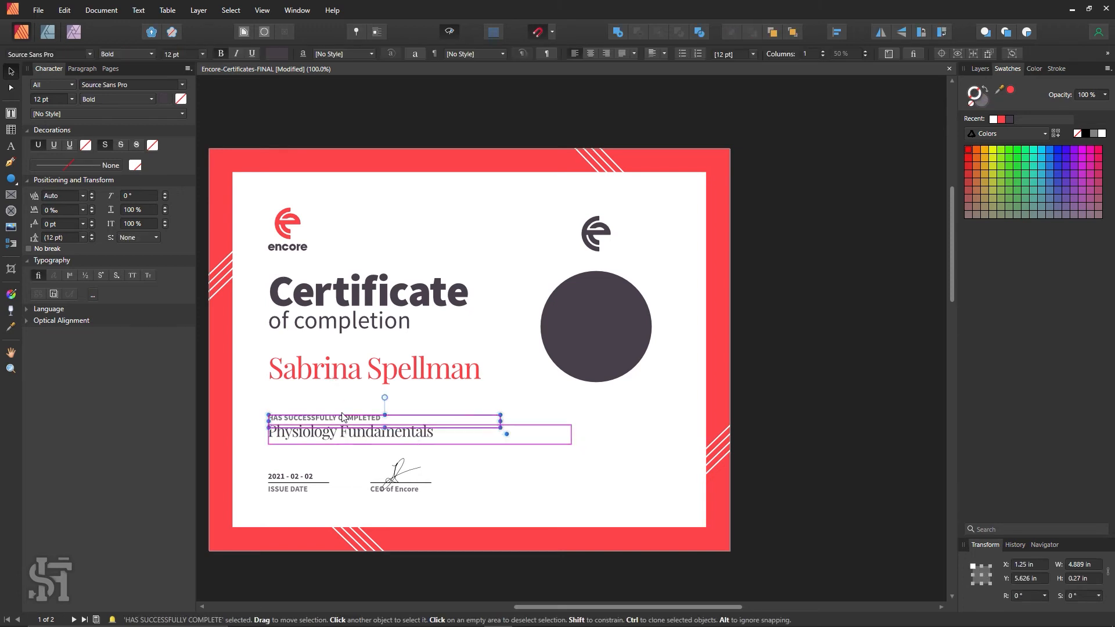
left_click(523, 485)
left_click(361, 423)
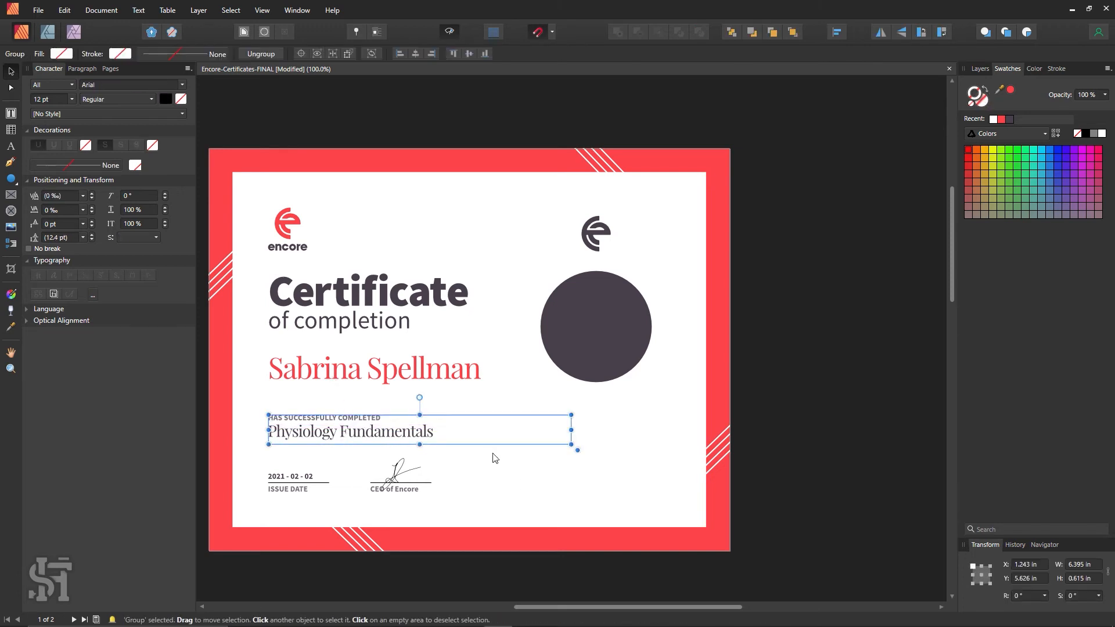
left_click(567, 482)
left_click(362, 422)
left_click_drag(362, 422, 582, 468)
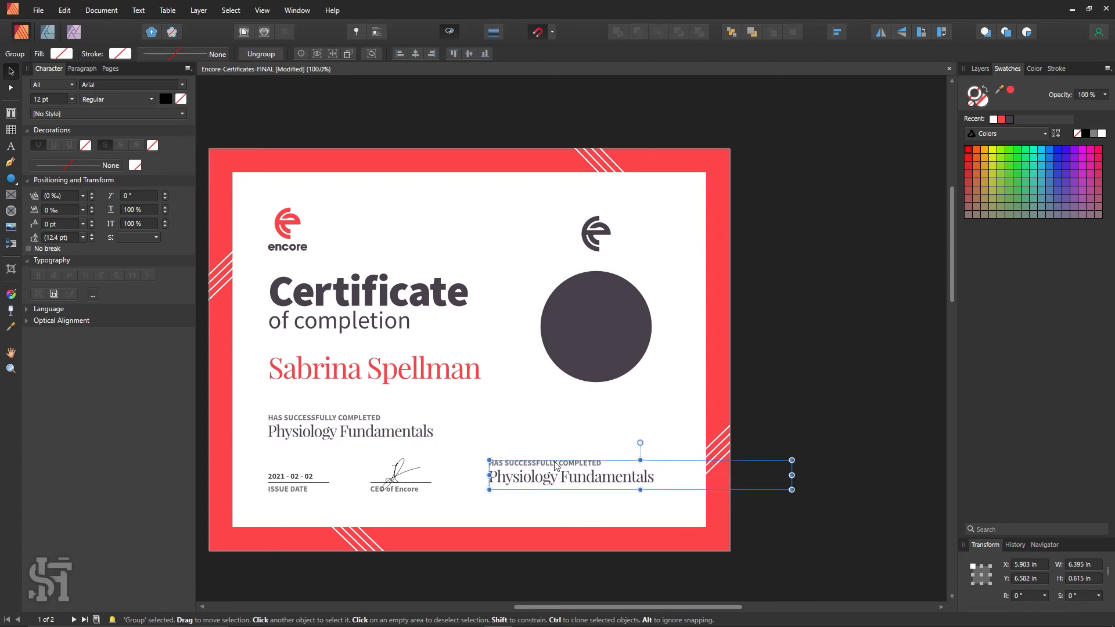
- Ungroup the copied text and delete its "Physiology Fundamentals" line
key("ctrl+shift+g")
left_click(597, 448)
left_click(575, 485)
key("Delete")
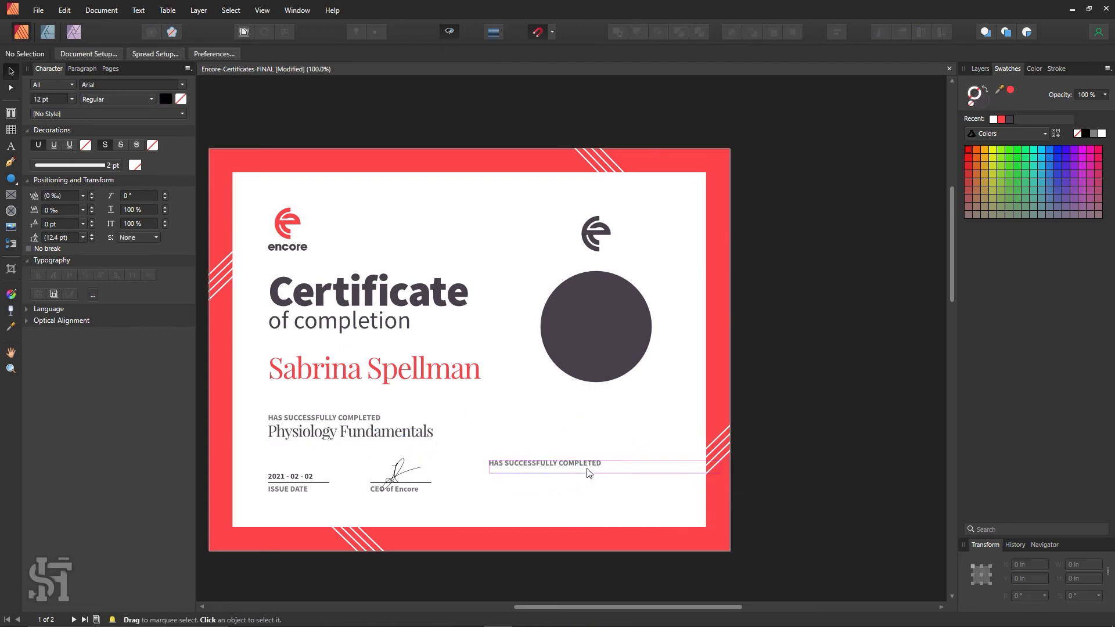
- Replace the copied "HAS SUCCESSFULLY COMPLETED" text with "ENCORE COURSE"
double_click(587, 464)
key("ctrl+a")
type("E")
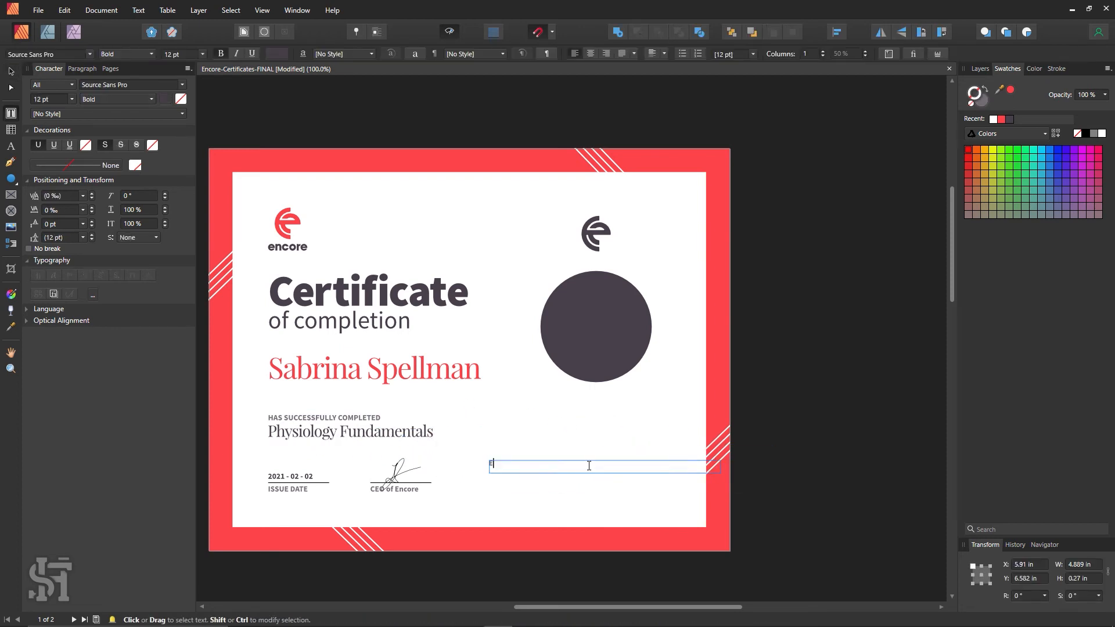
type("NCORE COURSE")
key("Escape")
key("v")
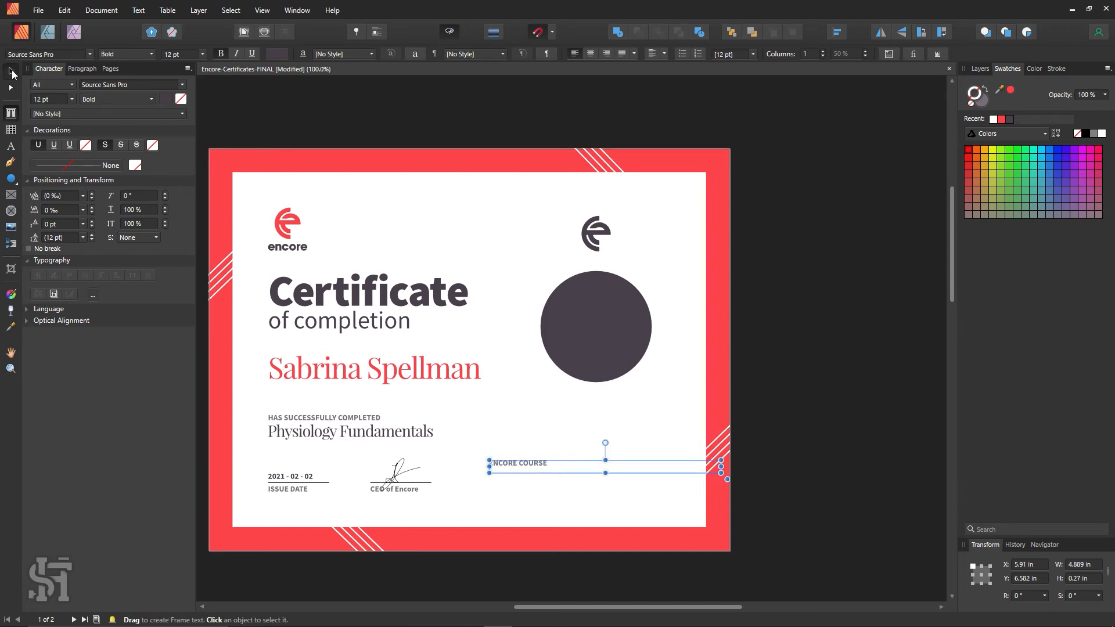
- Shrink the "ENCORE COURSE" frame to about 1.38 x 0.21 in below the circle and make its text centred and white
left_click_drag(720, 467, 631, 423)
key("7")
key("5")
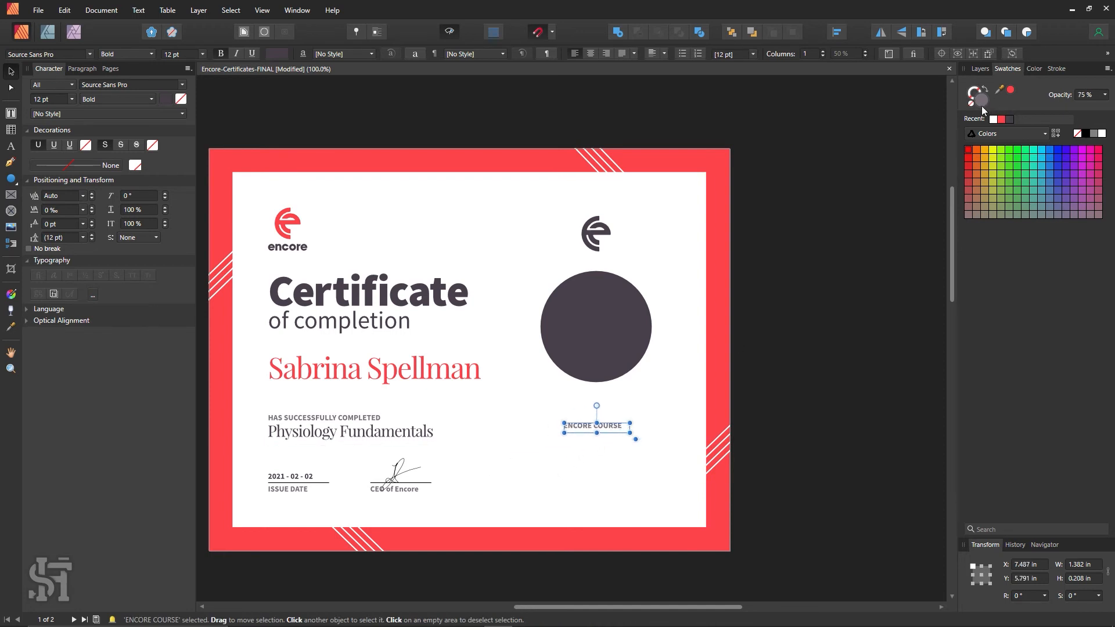
left_click(994, 118)
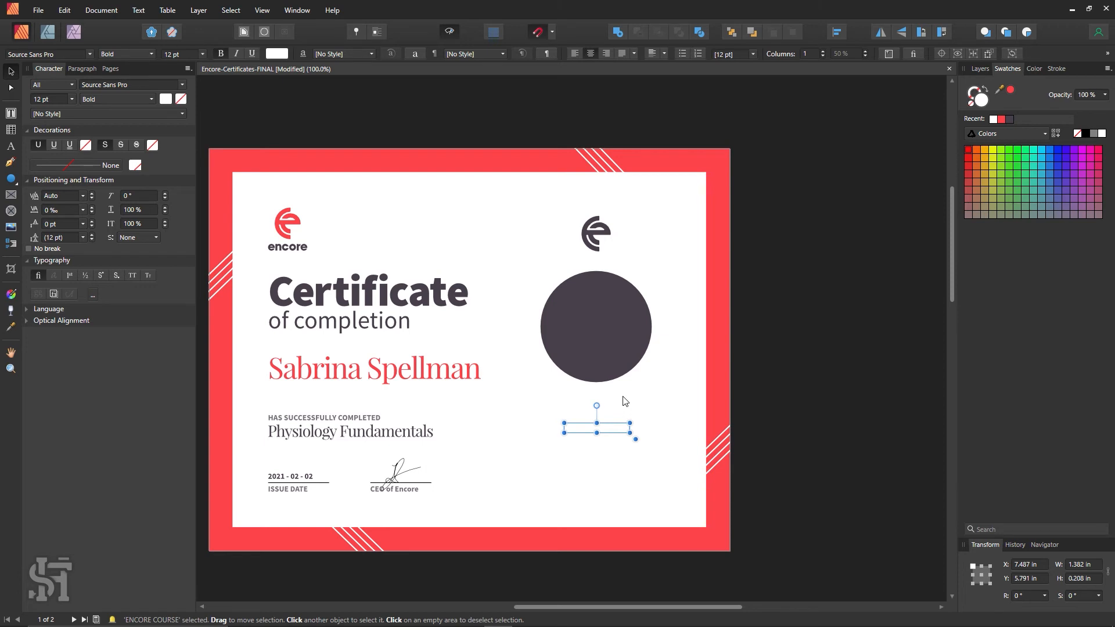
- Place "ENCORE COURSE" in the upper part of the circle and retype a copy of it below the circle as "COMPLETE"
mouse_move(591, 434)
left_mouse_down()
mouse_move(582, 308)
mouse_move(609, 435)
left_mouse_up()
left_click(641, 423)
triple_click(608, 434)
key("BackSpace")
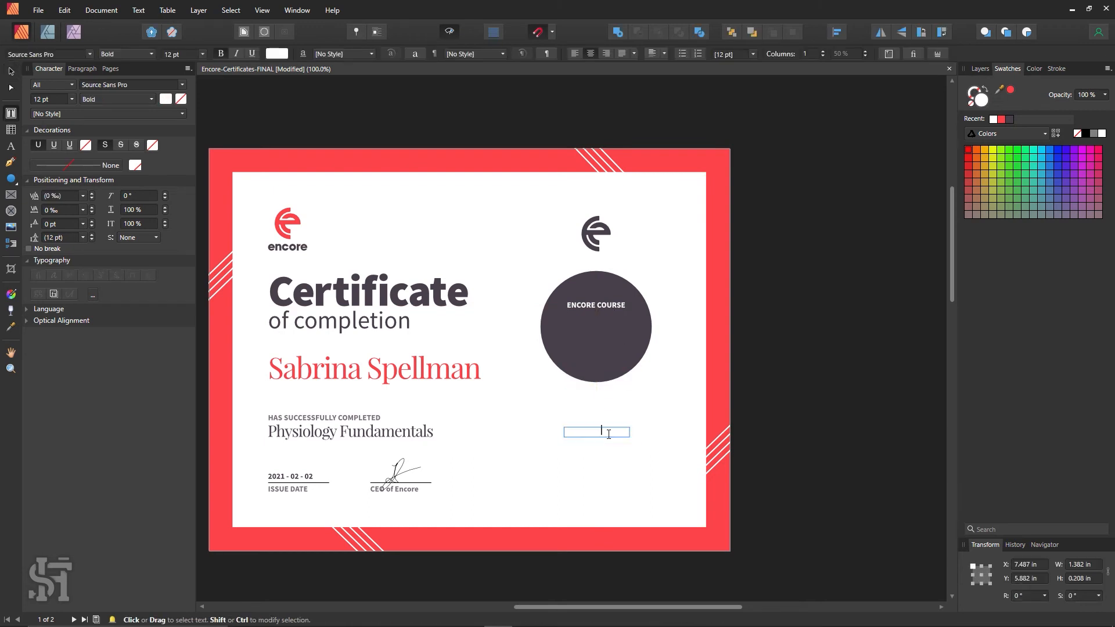
triple_click(608, 434)
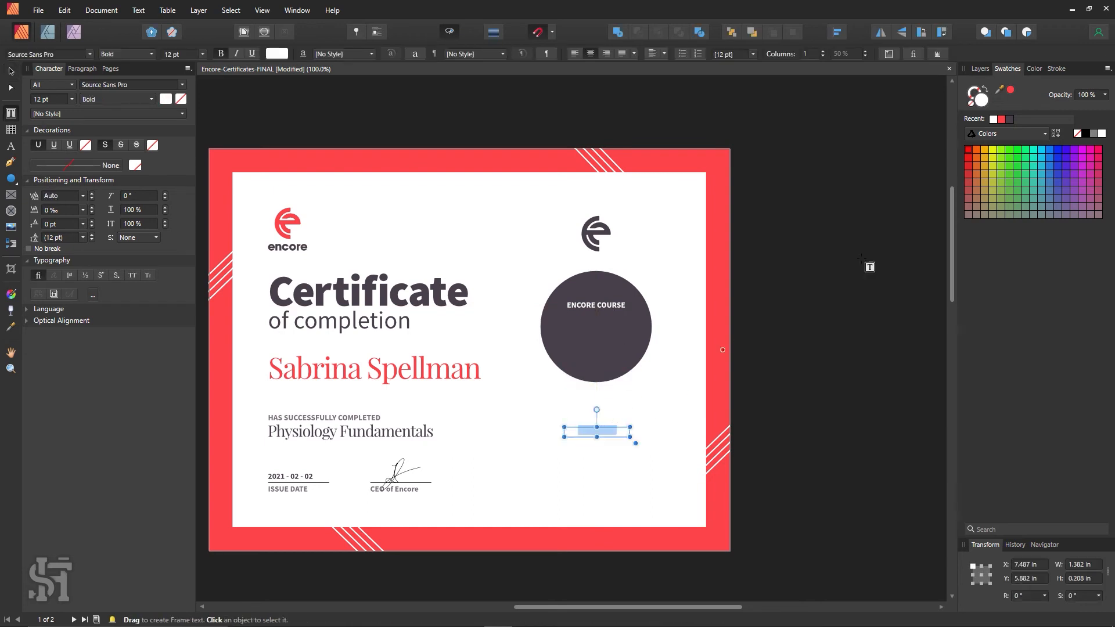
left_click(11, 71)
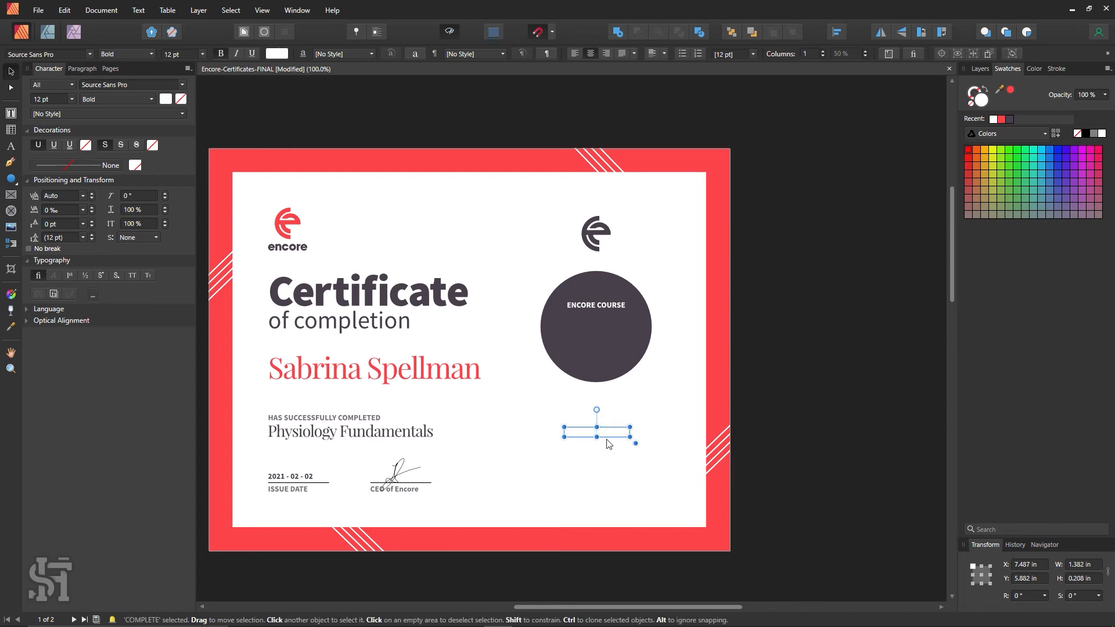
- Place "COMPLETE" just under "ENCORE COURSE" in the circle, with its frame about 2.36 x 0.45 in and its text at 30 pt
left_click_drag(611, 436, 653, 333)
left_click(205, 54)
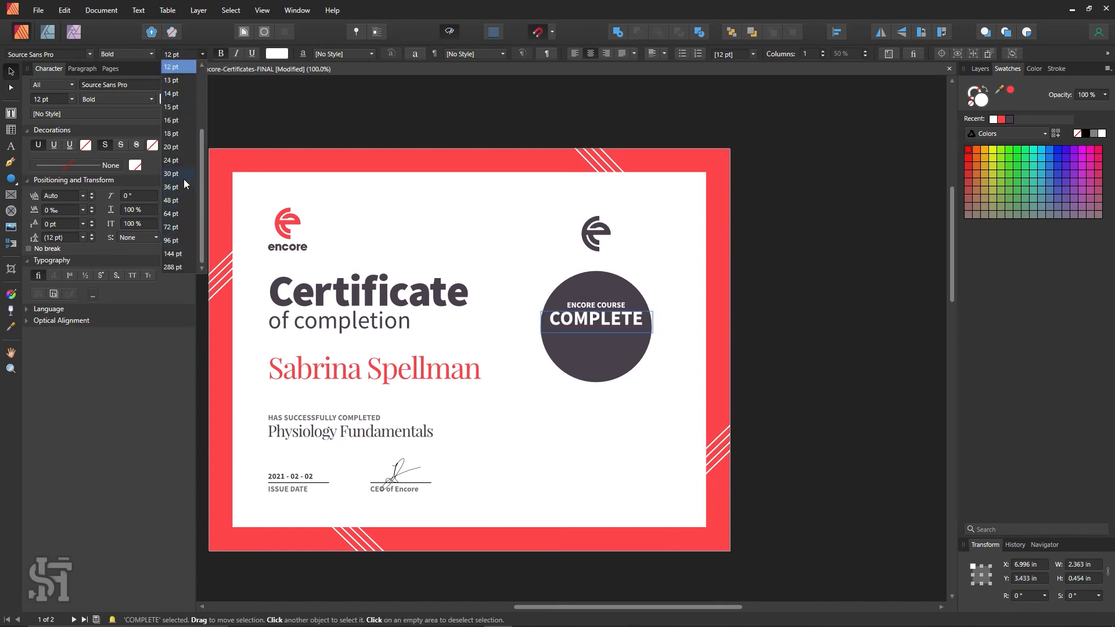
left_click(181, 173)
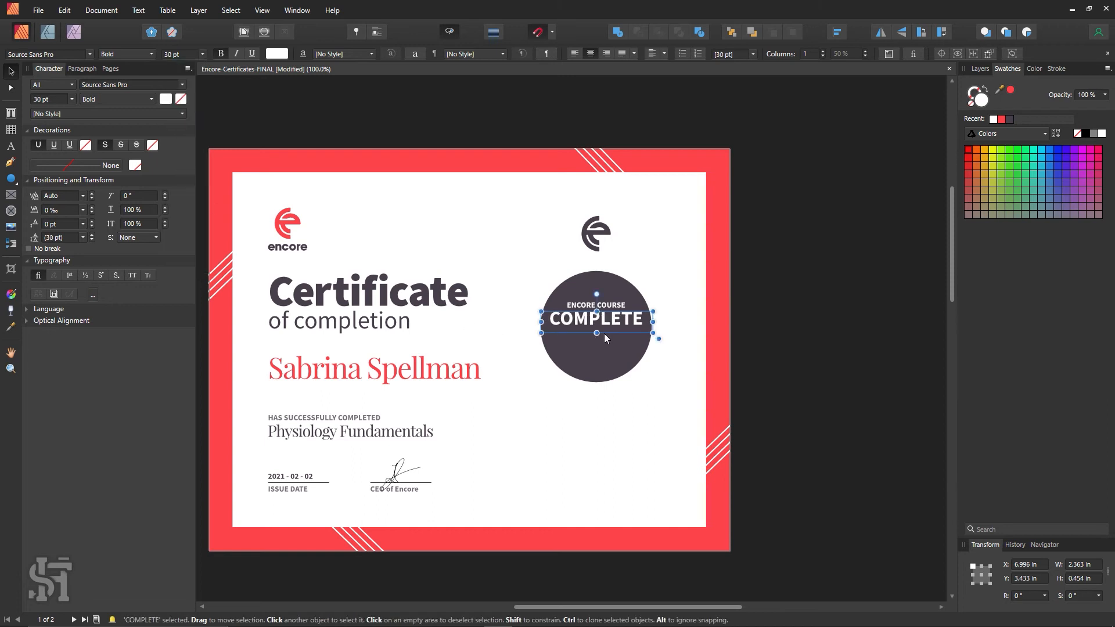
key("Down")
key("Down")
key("Down")
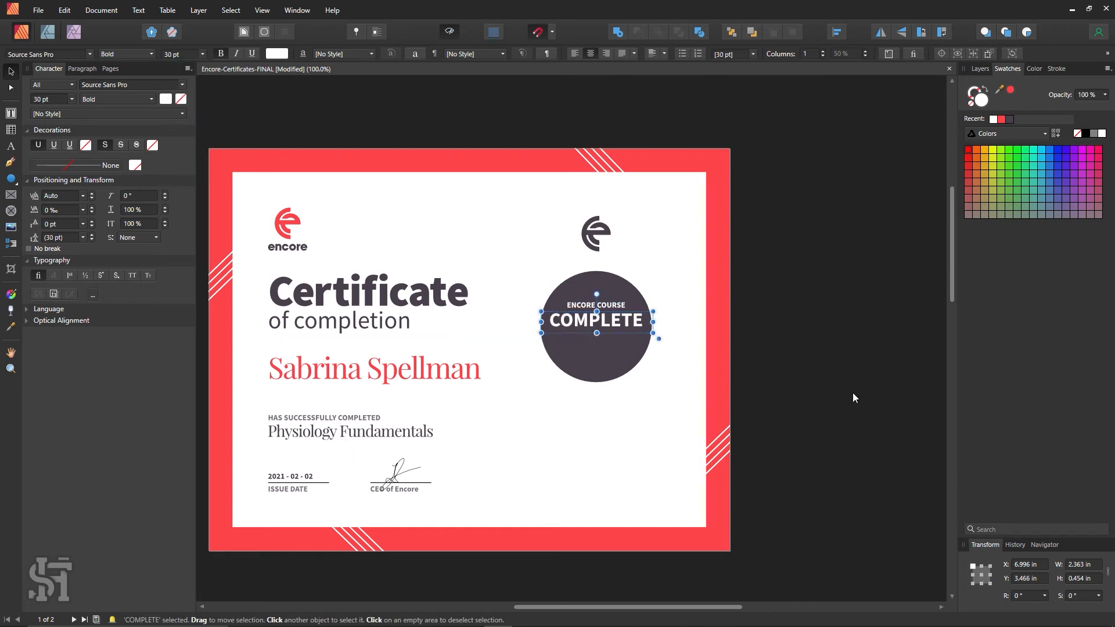
- Tighten the letter spacing in "COMPLETE", setting the tracking of the O to -20 ‰ and of the M to -30 ‰
left_click(853, 393)
double_click(630, 326)
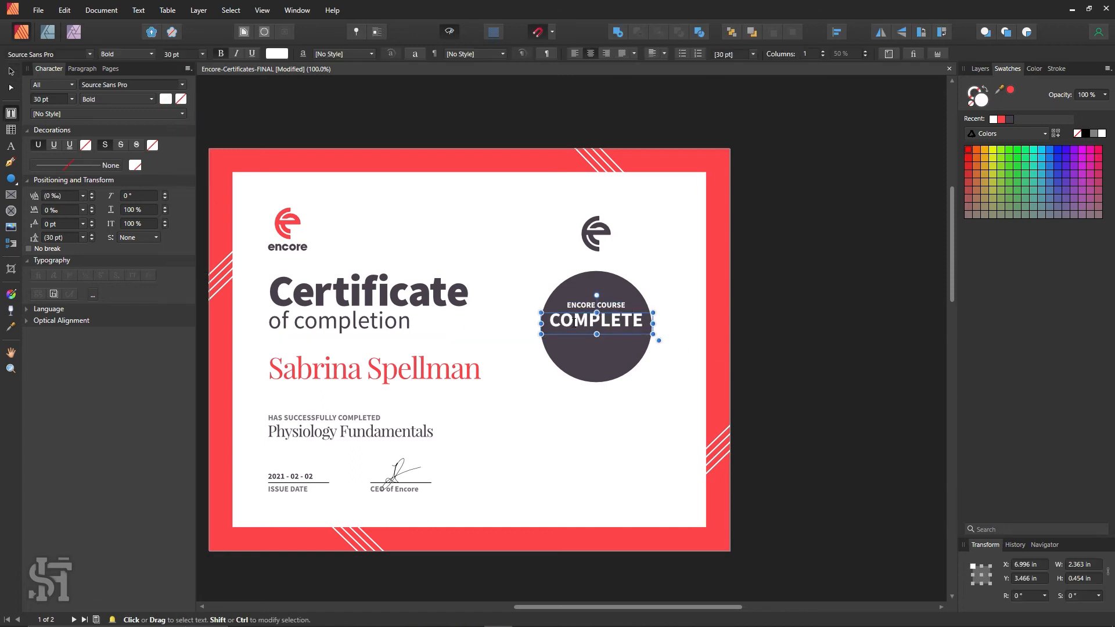
left_click_drag(574, 322, 560, 322)
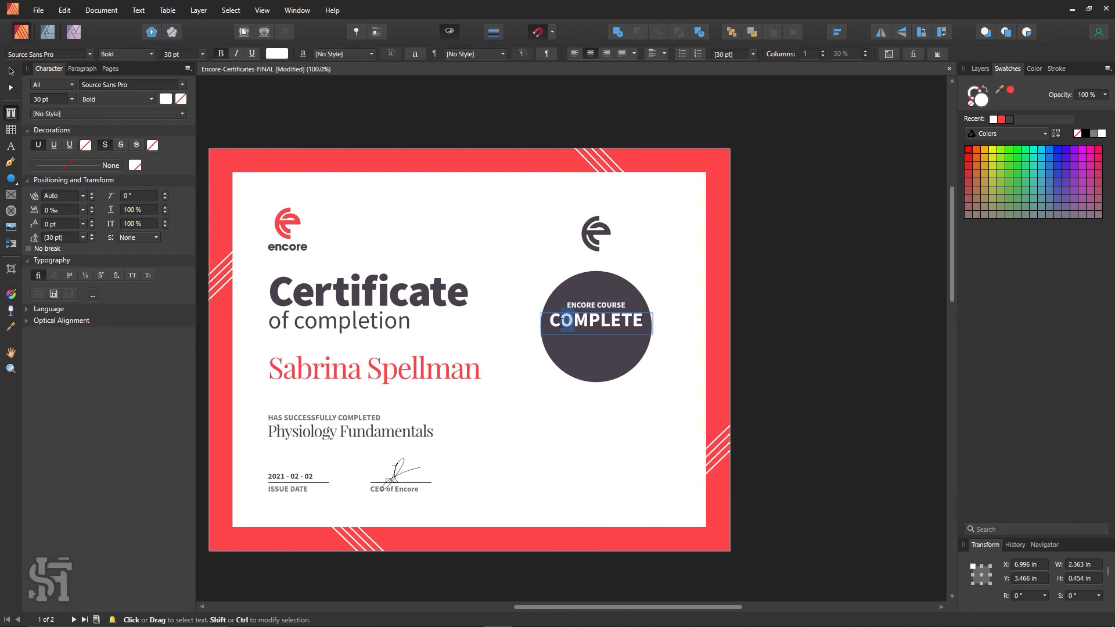
left_click(92, 212)
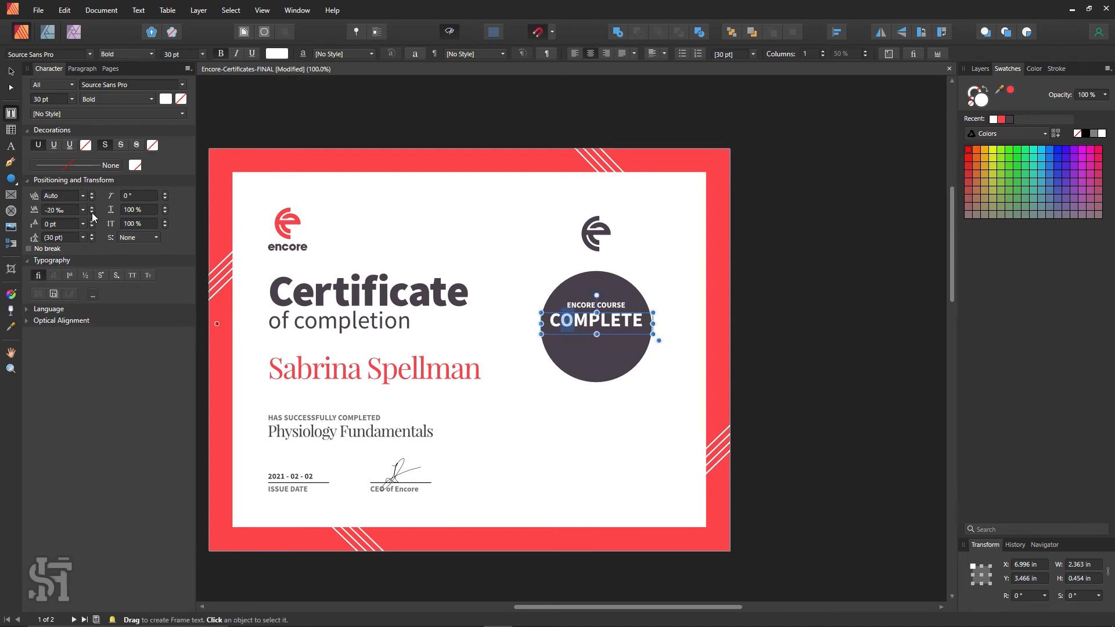
left_click_drag(590, 322, 575, 322)
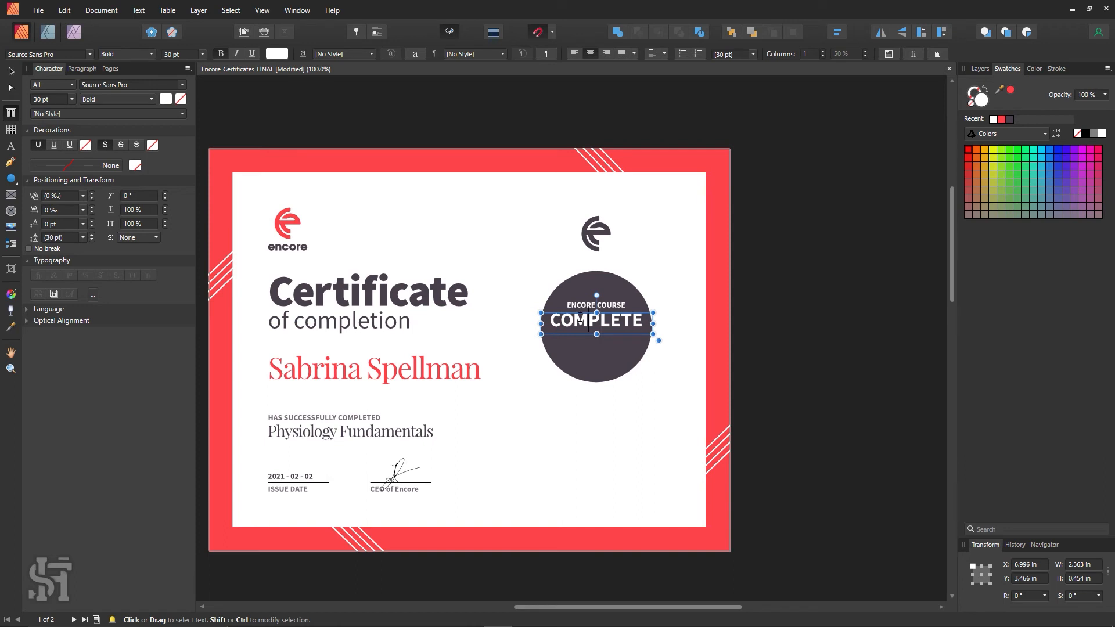
left_click(91, 213)
left_click(92, 213)
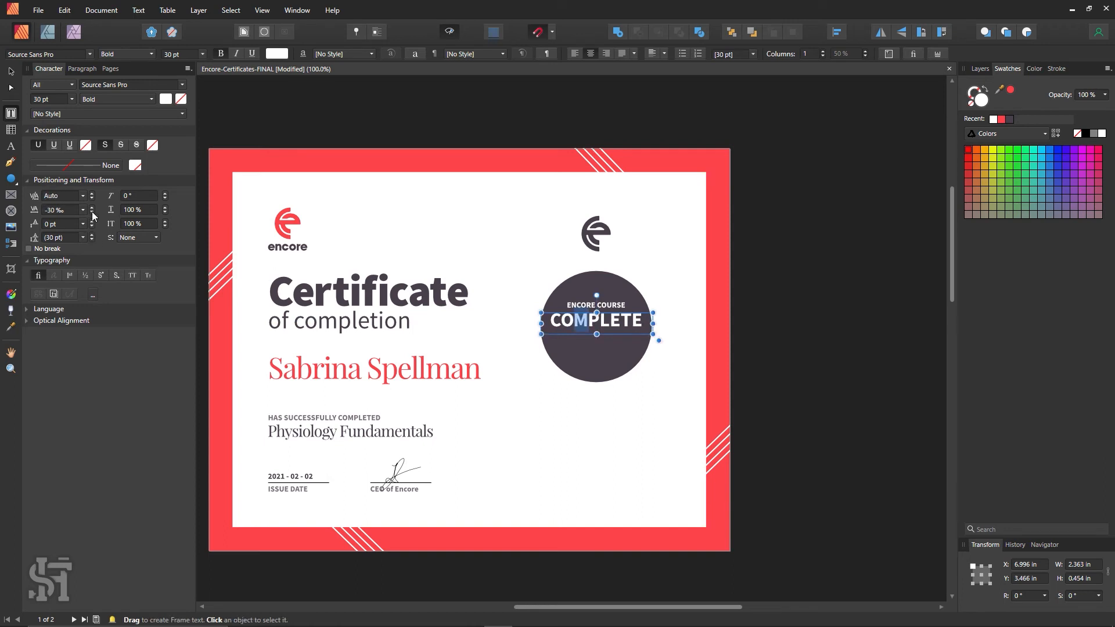
left_click(92, 213)
left_click(599, 322)
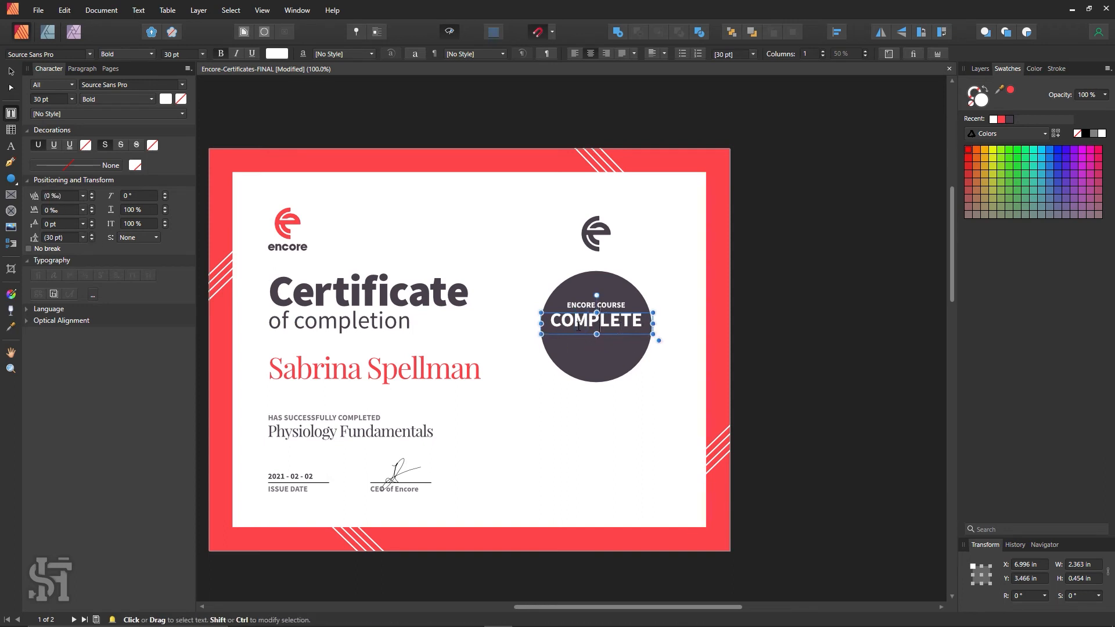
key("Escape")
- Try to reset the tracking of the whole word "COMPLETE" in the circle to 0 ‰
key("z")
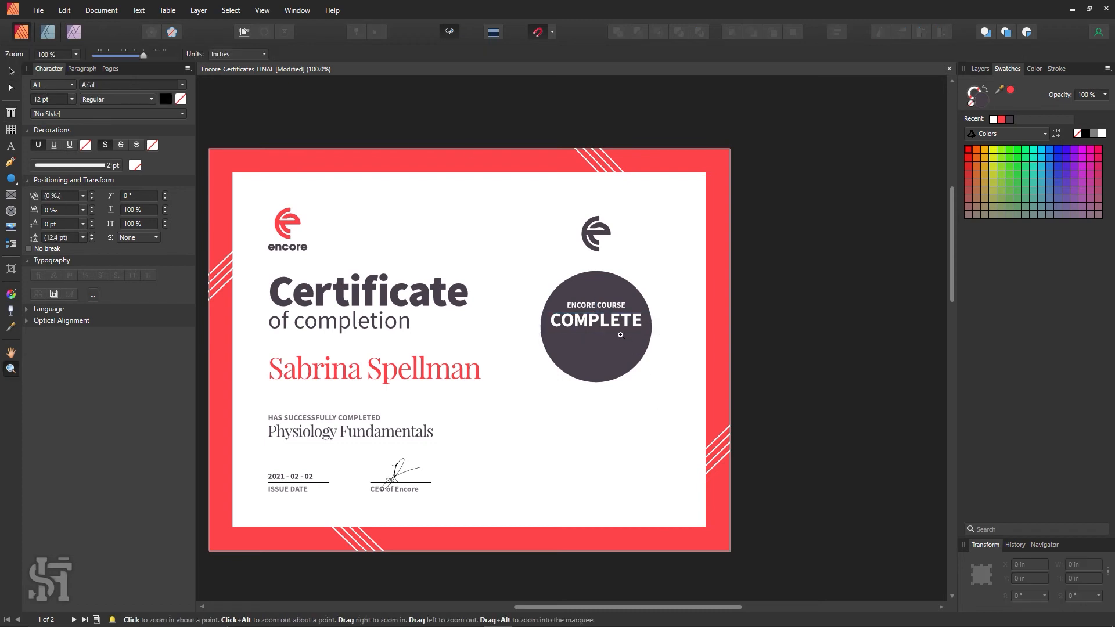
left_click_drag(620, 335, 770, 433)
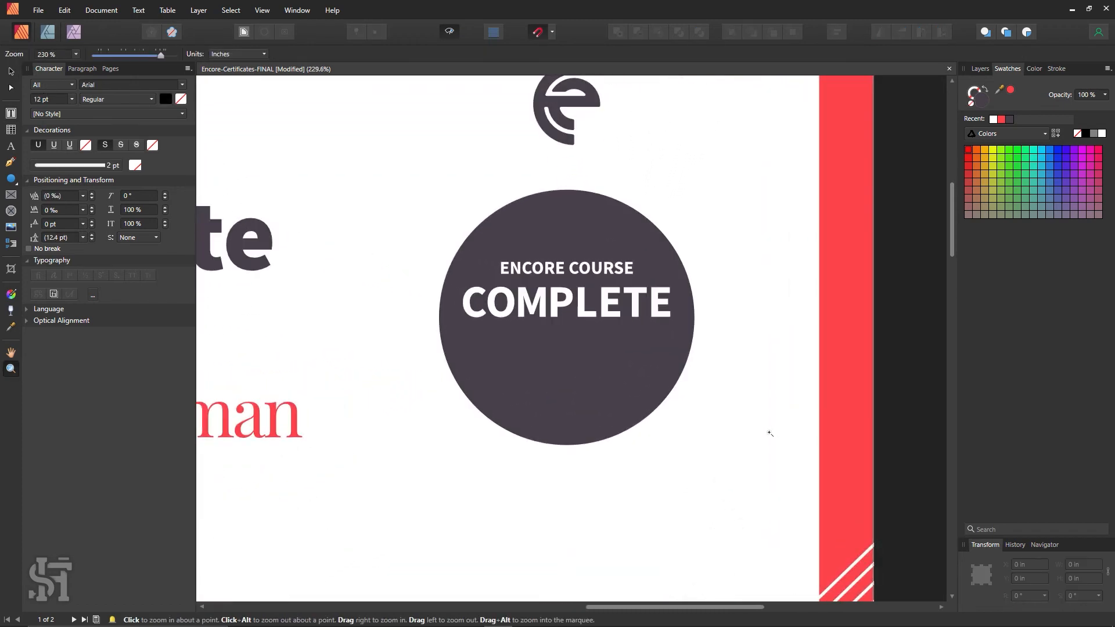
key("v")
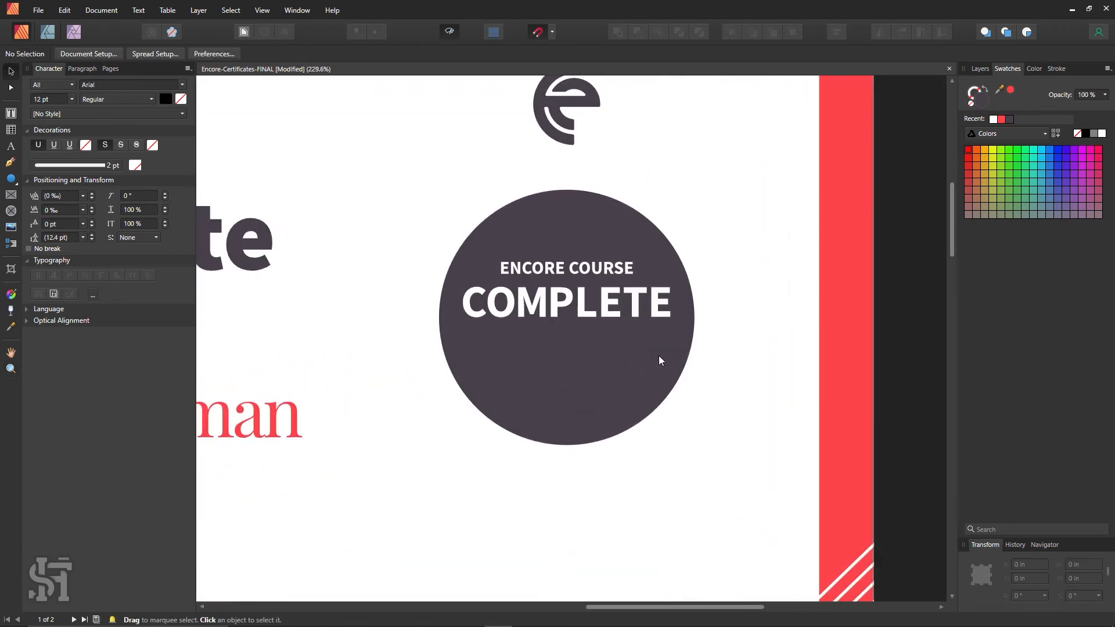
left_click(602, 314)
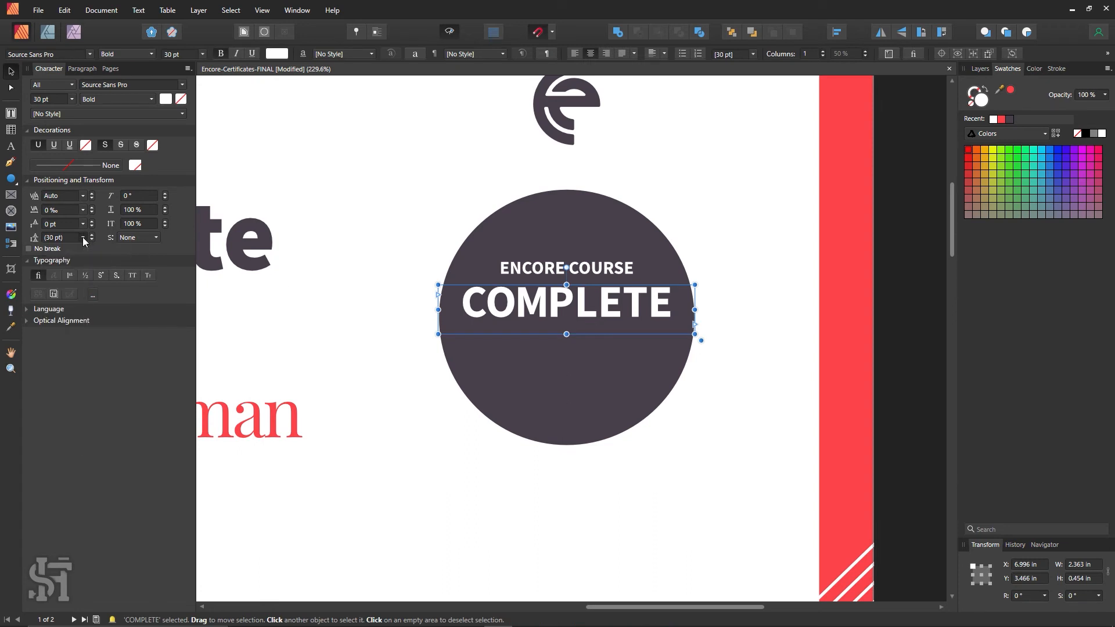
double_click(571, 307)
left_click_drag(673, 308, 460, 307)
left_click(83, 210)
left_click(52, 317)
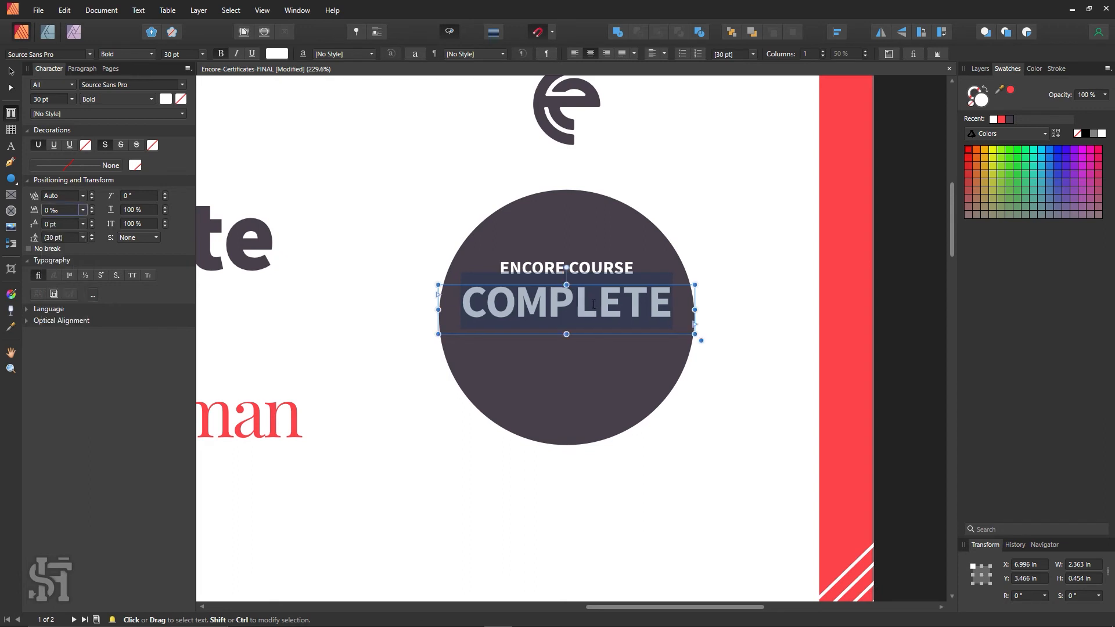
left_click(583, 290)
left_click_drag(672, 296, 413, 295)
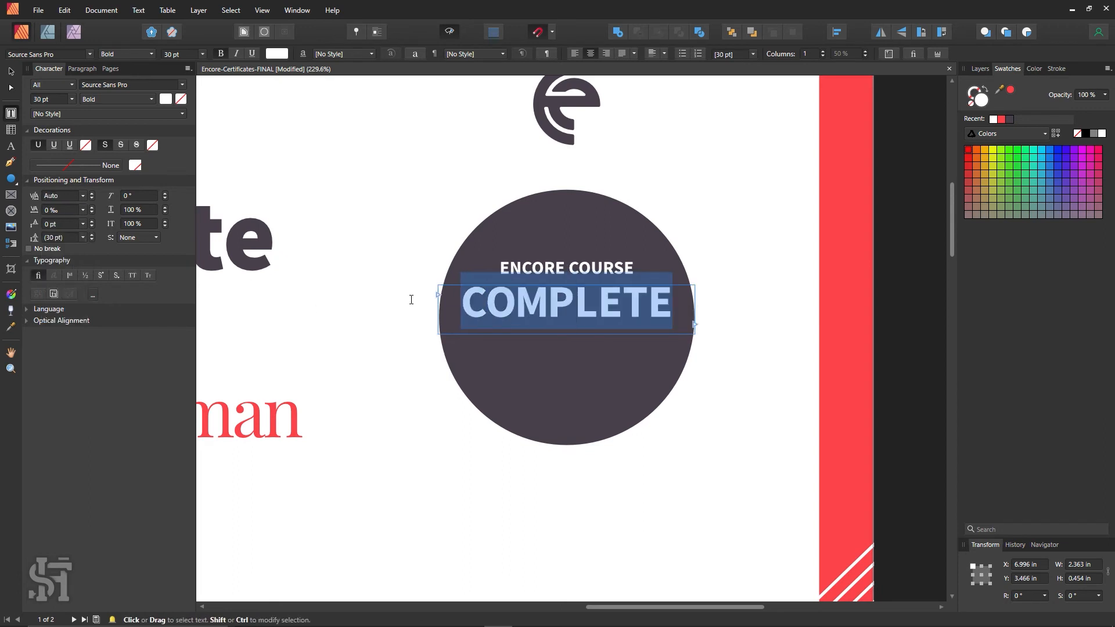
left_click(83, 210)
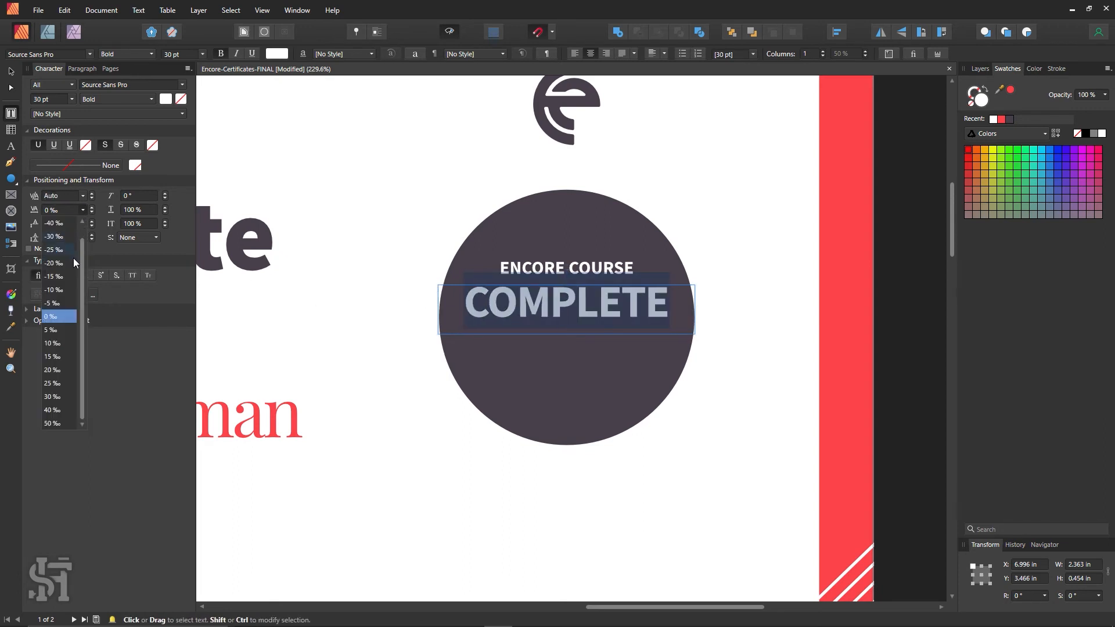
left_click(69, 316)
- Retry the 0 ‰ tracking on all letters of "COMPLETE", applying it to the selected text and to its whole frame
left_click(542, 322)
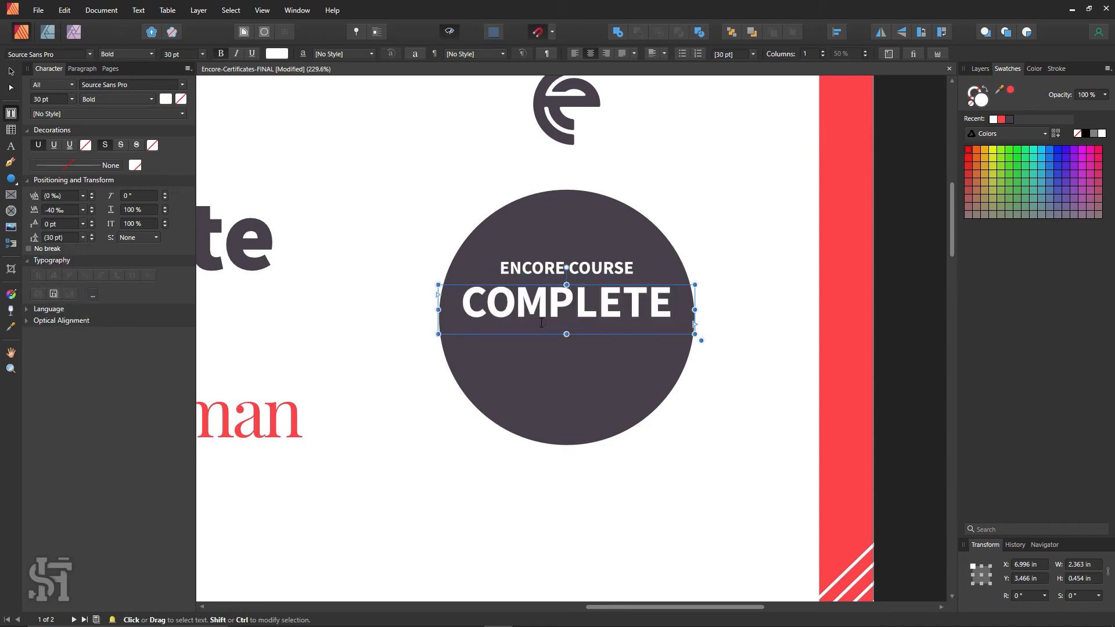
key("End")
double_click(647, 327)
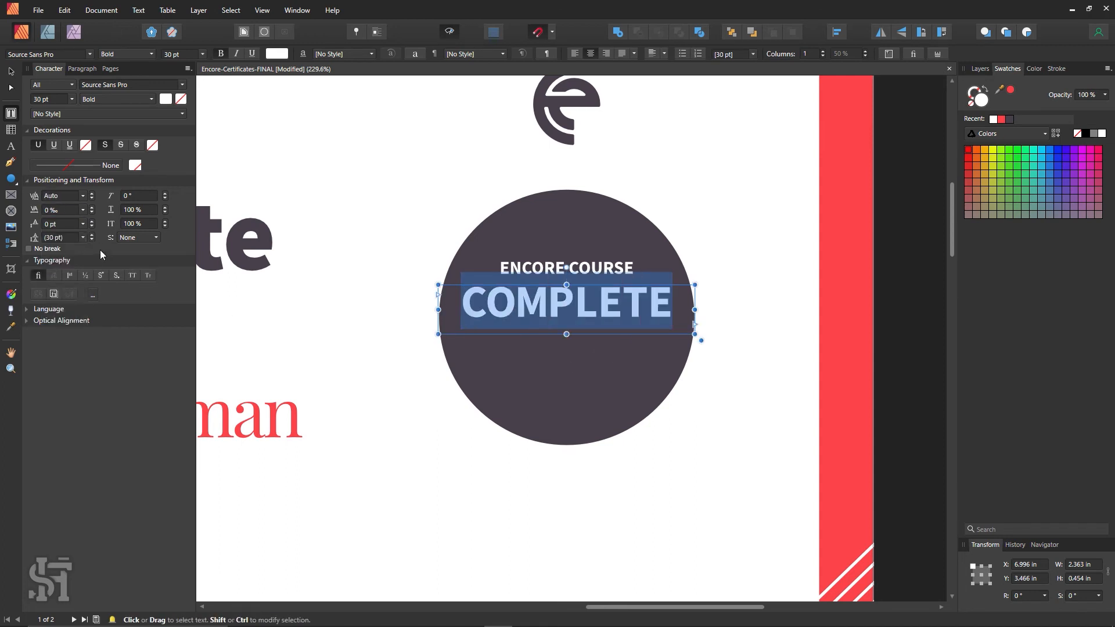
left_click(82, 209)
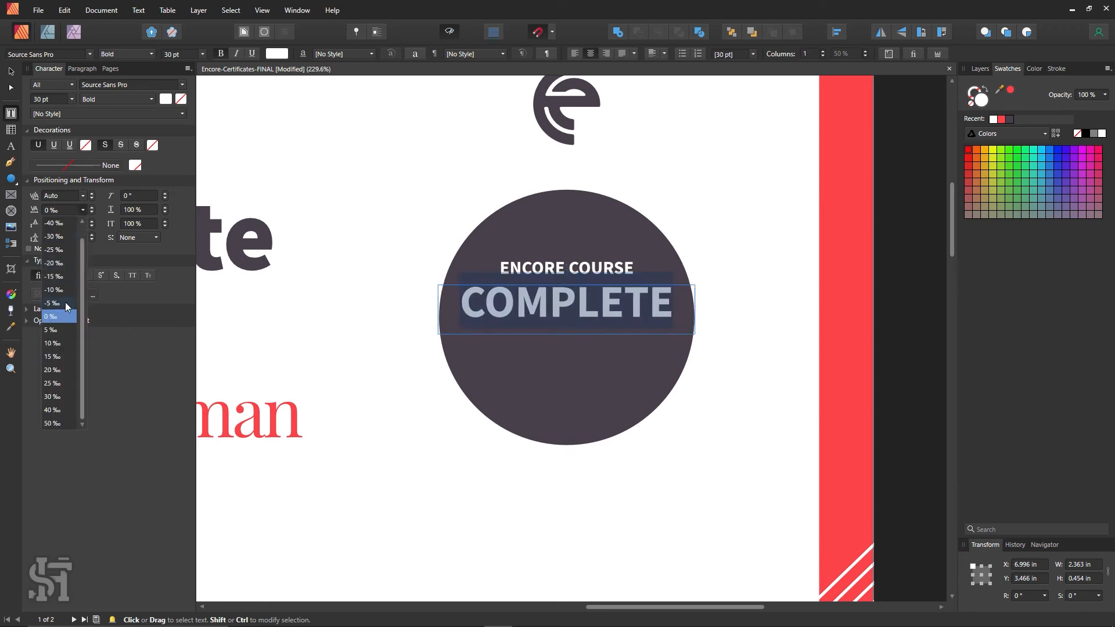
left_click(65, 321)
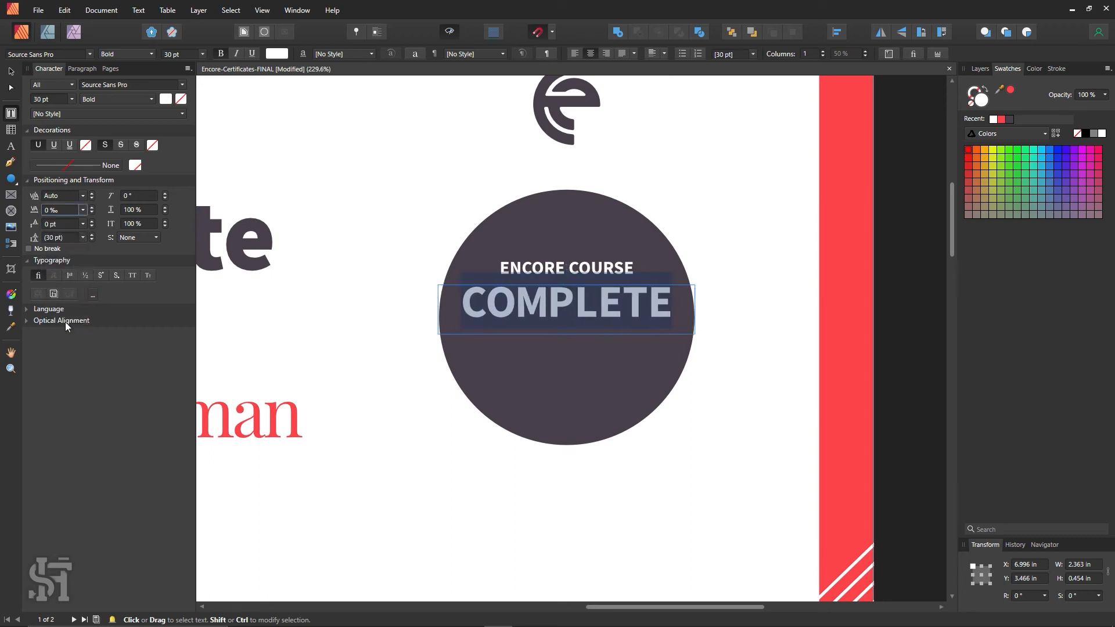
left_click(11, 73)
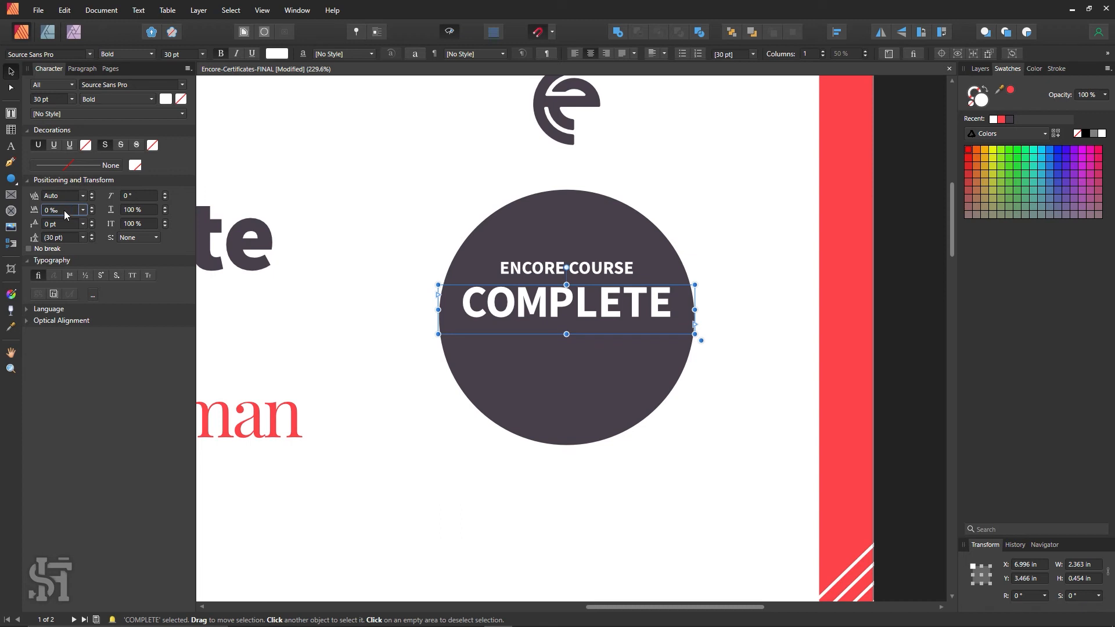
key("Return")
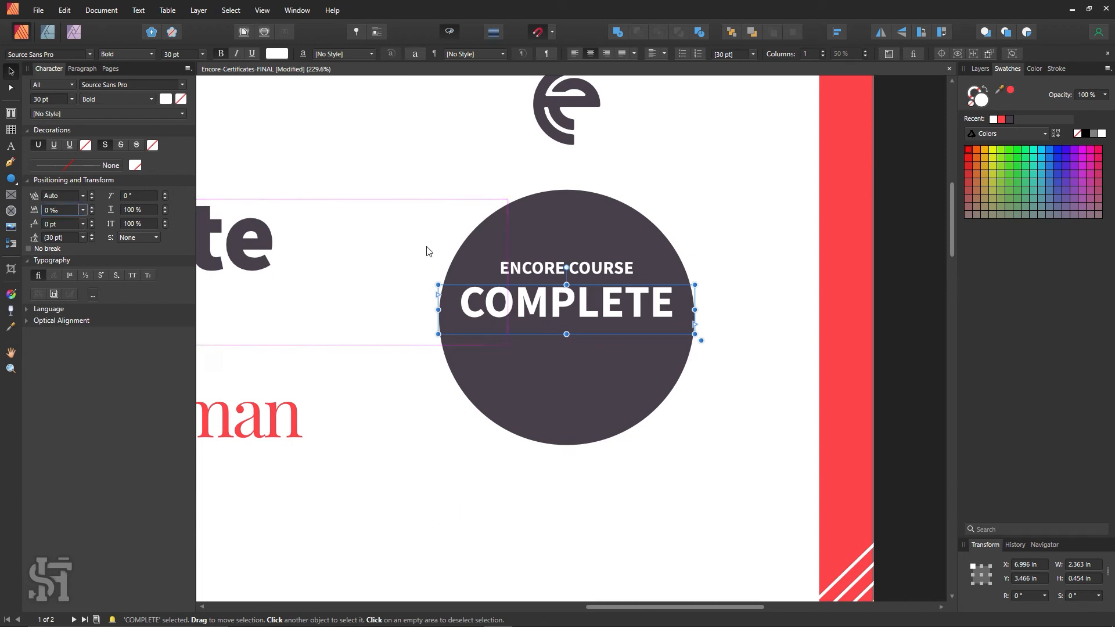
key("Return")
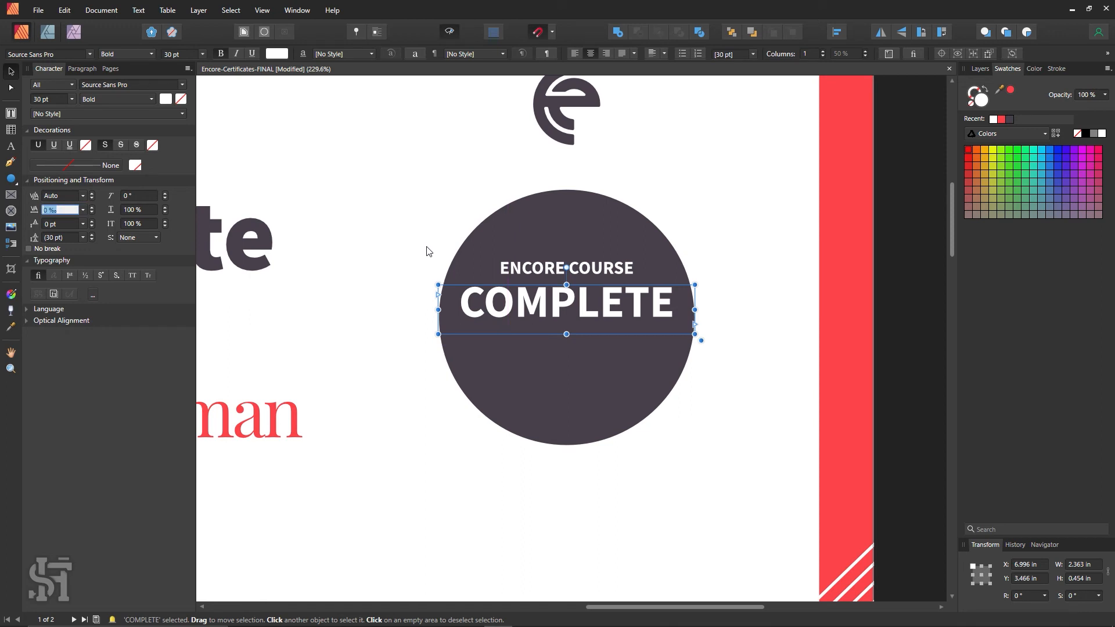
left_click(411, 444)
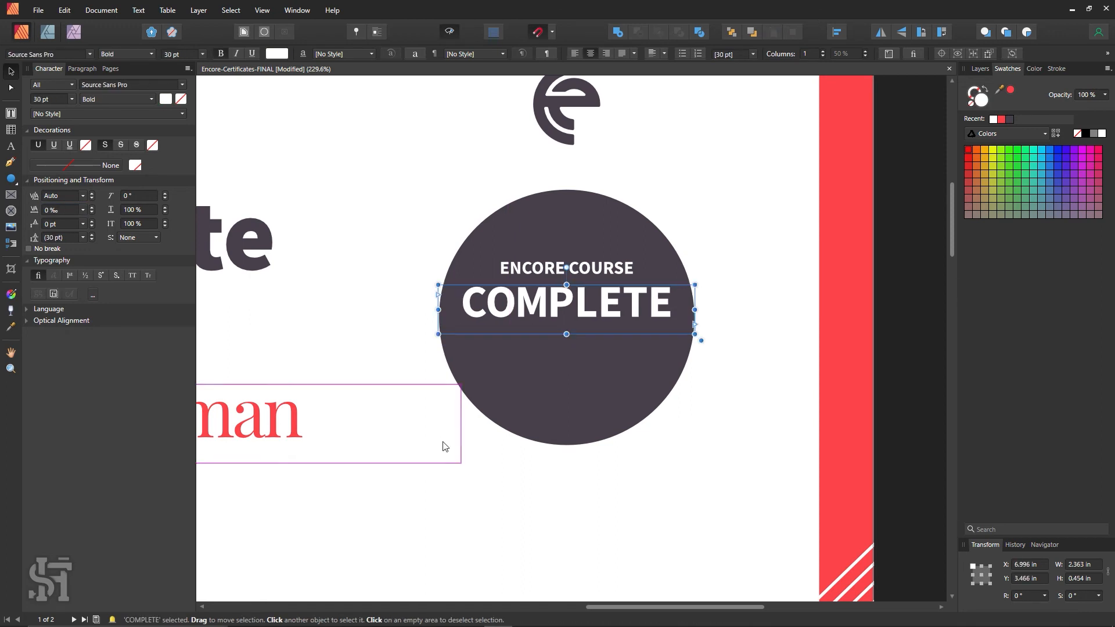
left_click(657, 477)
- Tighten the letters "PL" in "COMPLETE" by setting their tracking to -20 ‰
double_click(591, 309)
key("shift+Left")
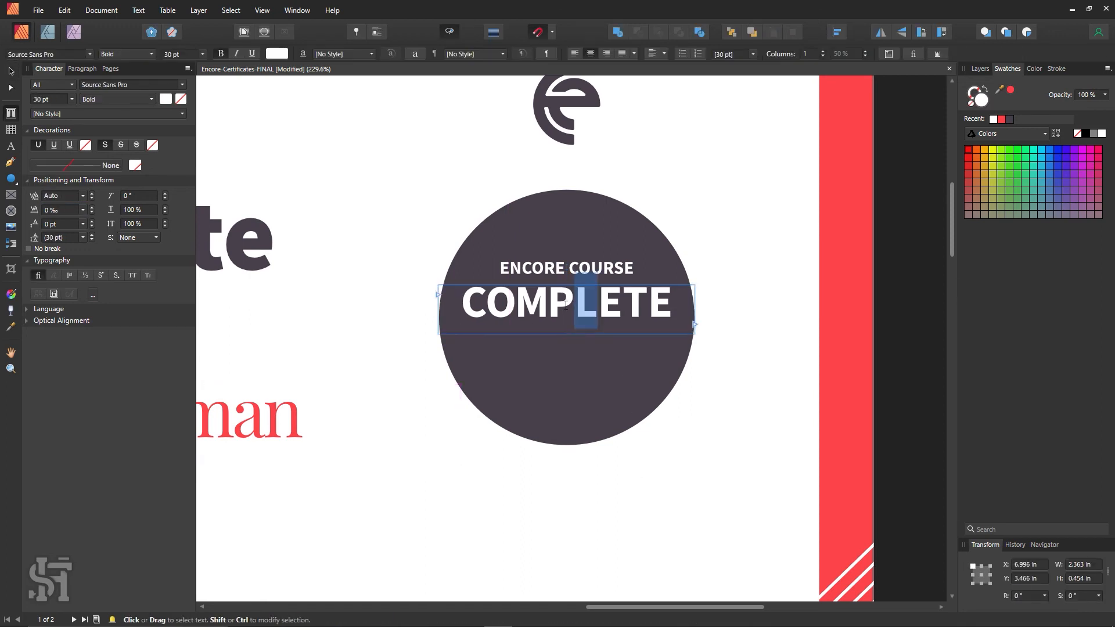
key("shift+Left")
left_click(91, 212)
left_click(92, 212)
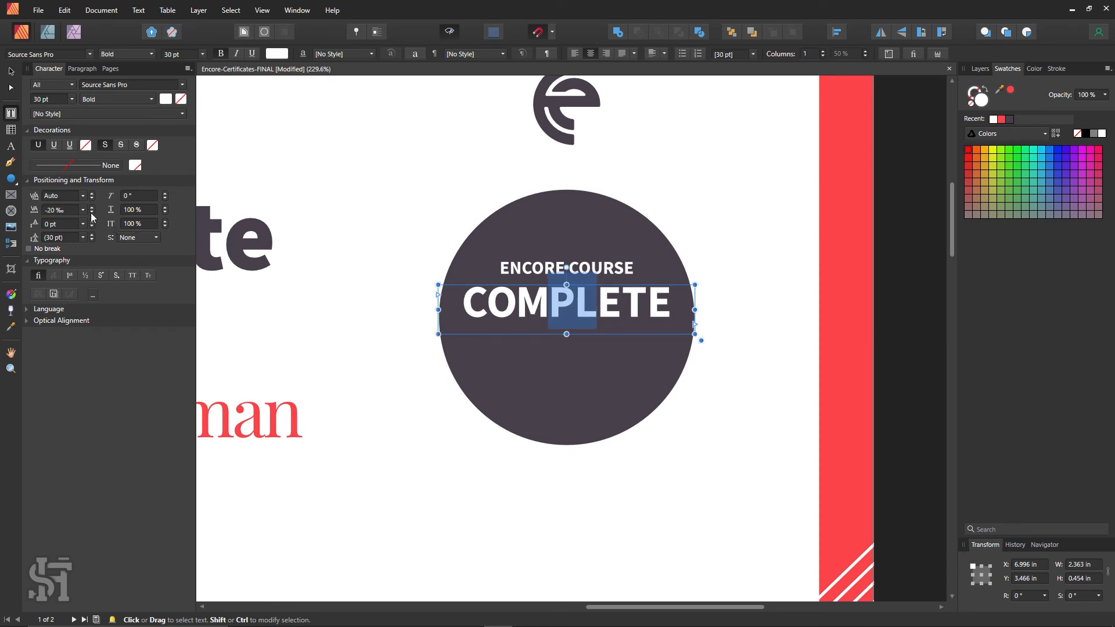
left_click(91, 212)
key("Right")
- Set the tracking of the T in "COMPLETE" to -20 ‰ and deselect the text
left_click_drag(645, 310, 622, 310)
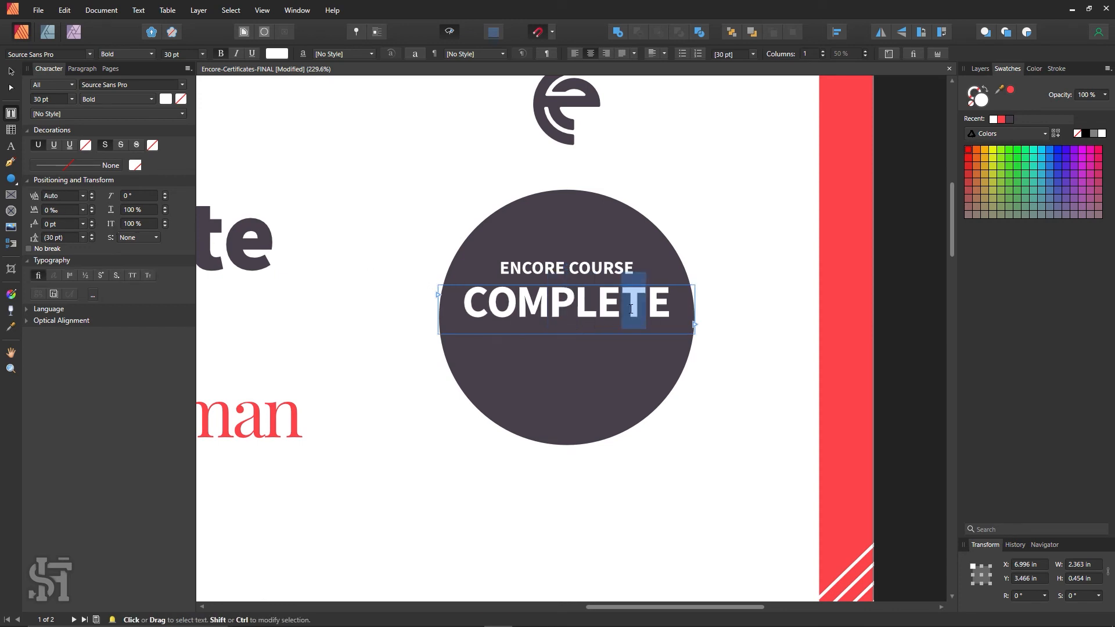
left_click(92, 213)
left_click(92, 212)
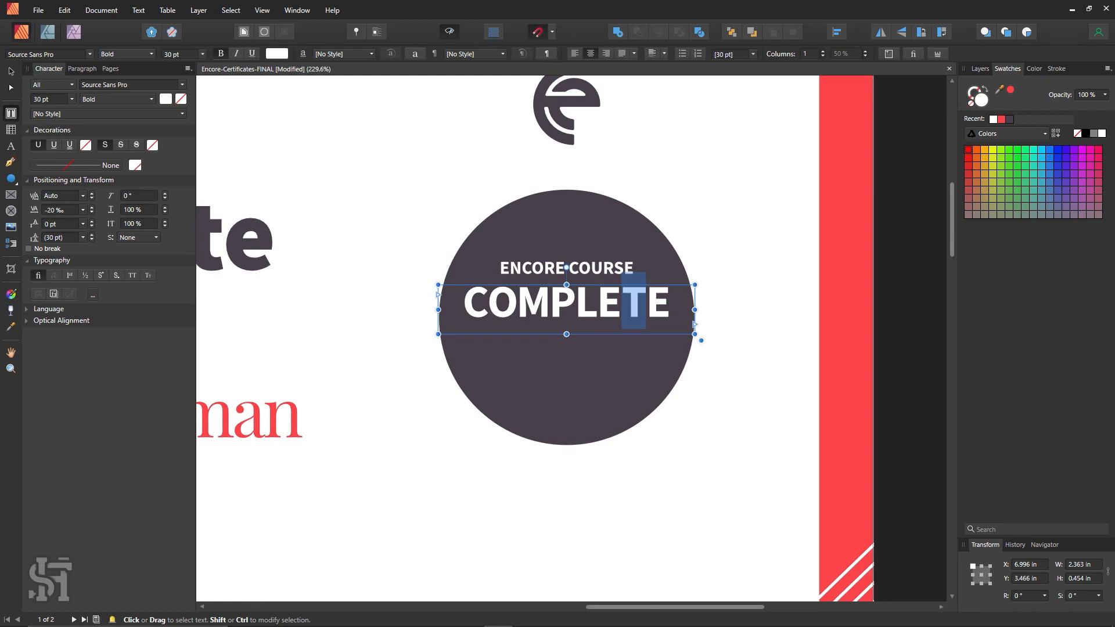
left_click(12, 71)
left_click(316, 150)
- Examine the lettering inside the circle up close and against the whole certificate
key("z")
left_click(595, 363, "alt")
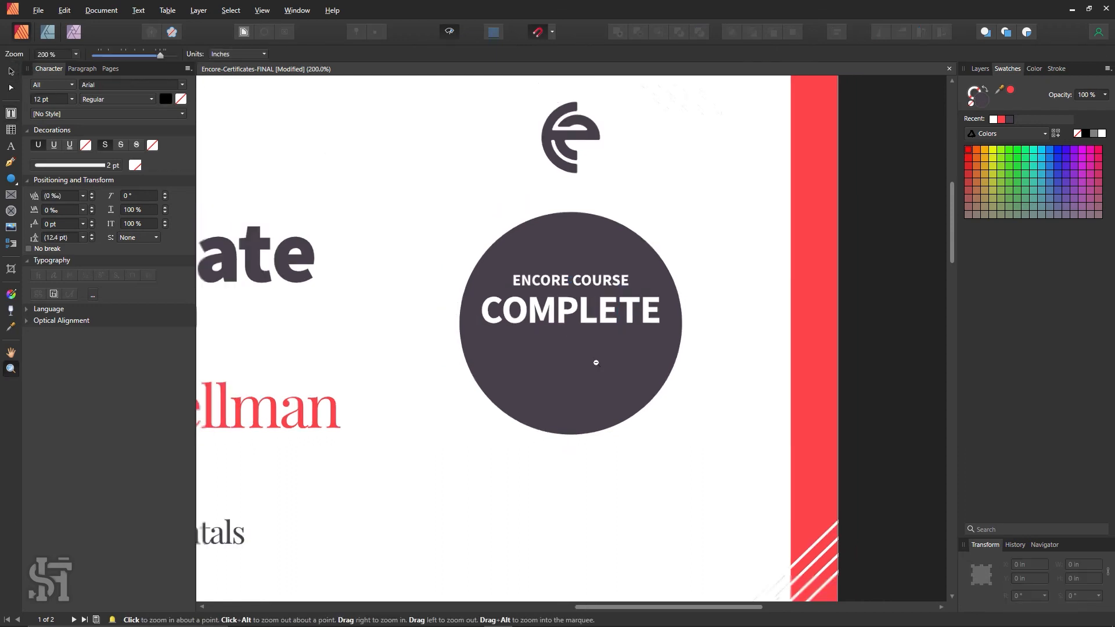
key("v")
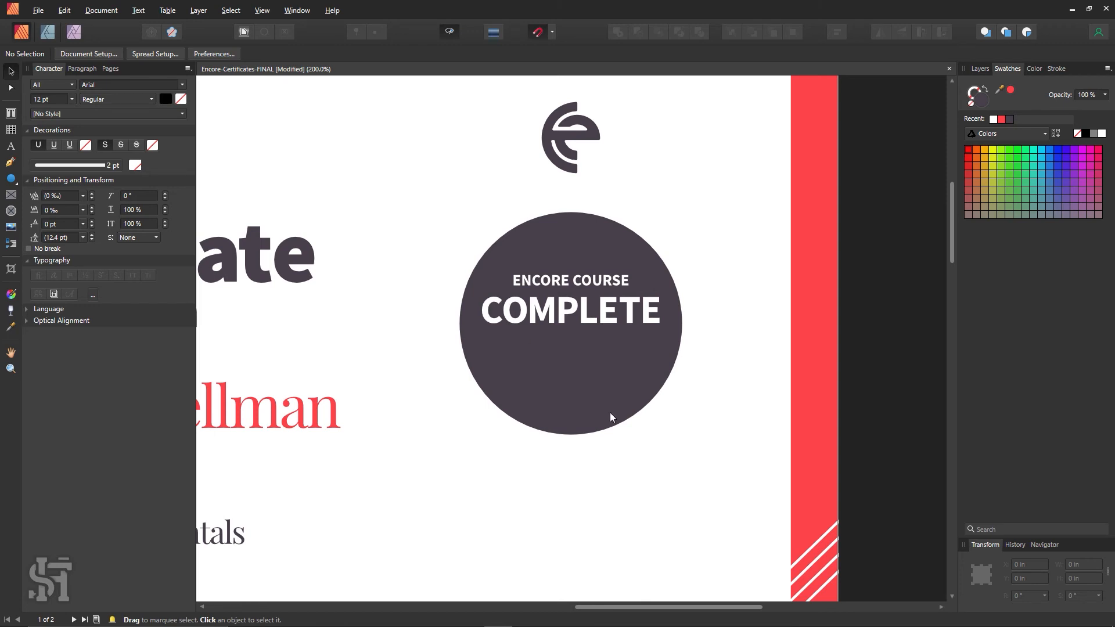
key("z")
left_click(581, 451, "alt")
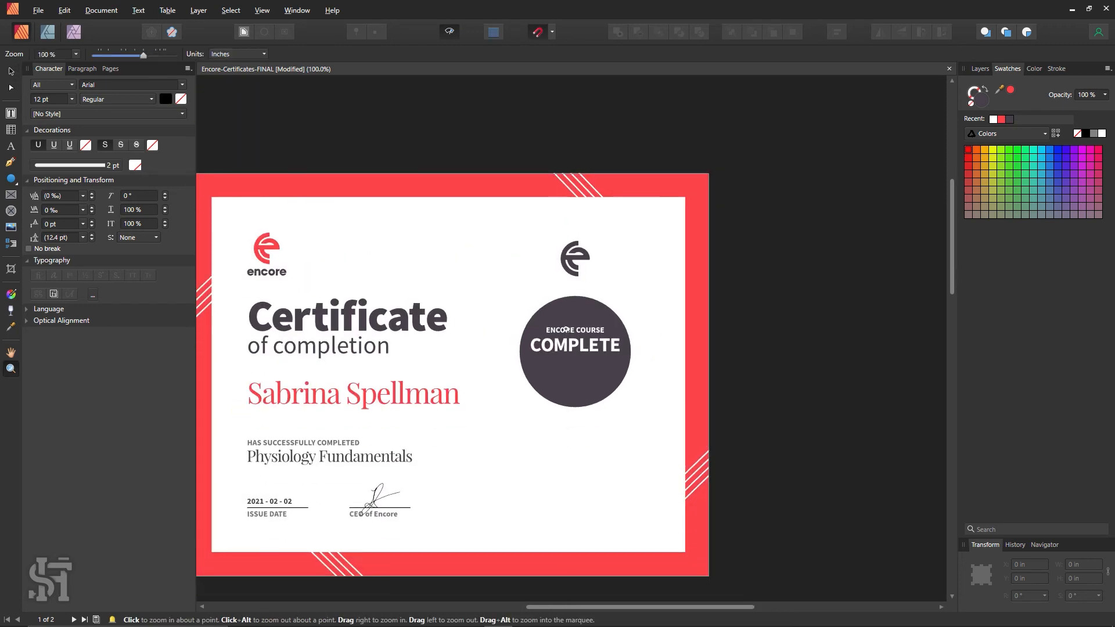
left_click(596, 370)
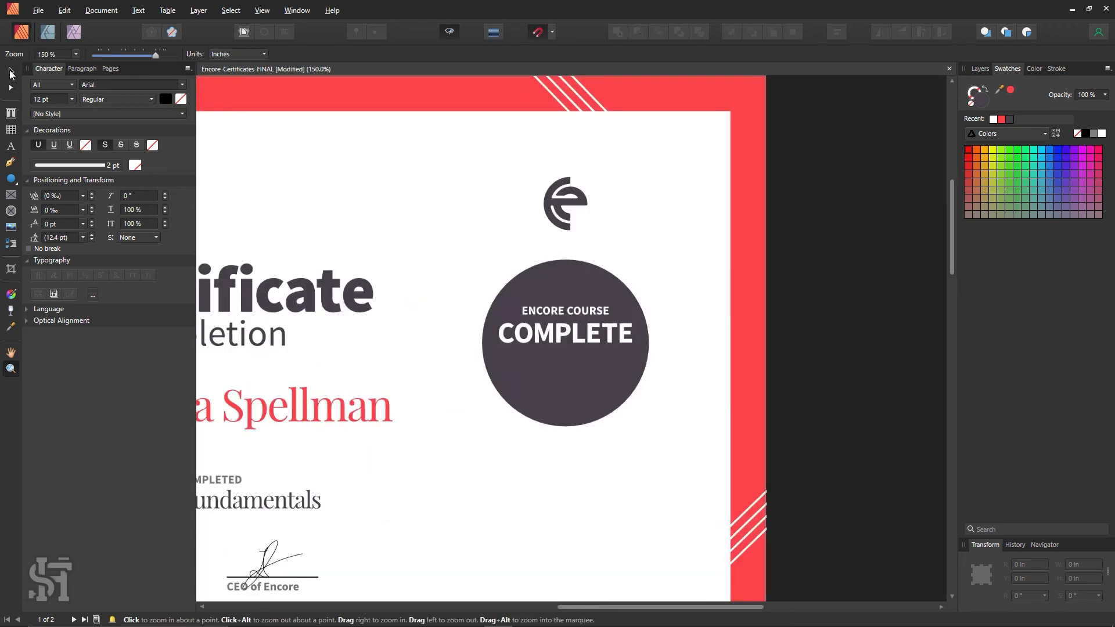
left_click(12, 72)
scroll(591, 326, "down", 1)
left_click(605, 276)
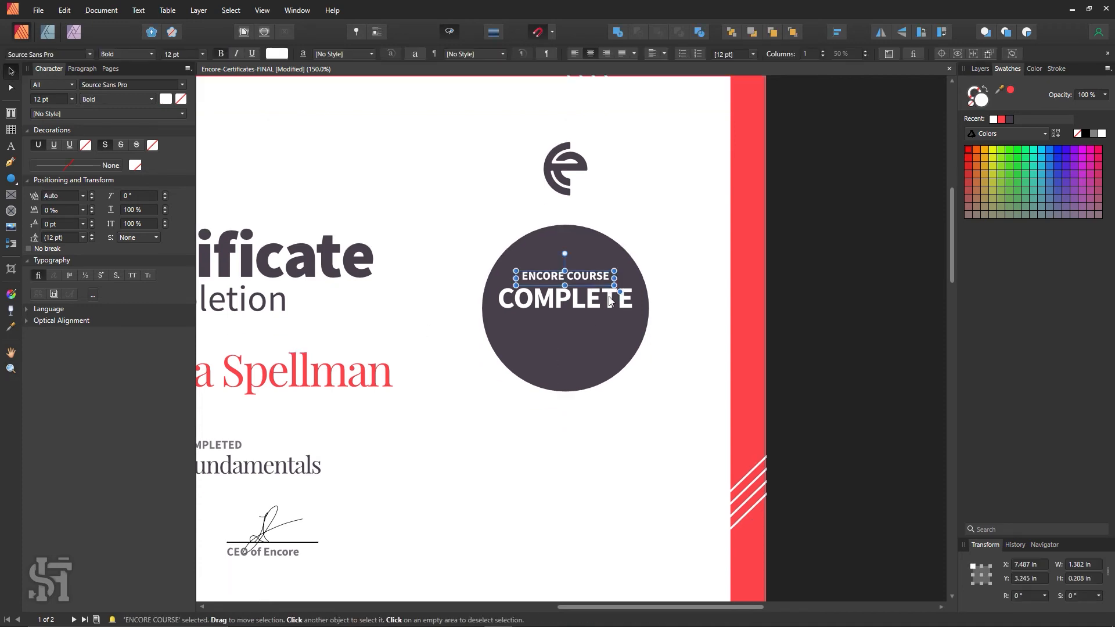
left_click_drag(568, 286, 583, 285)
left_click(673, 260)
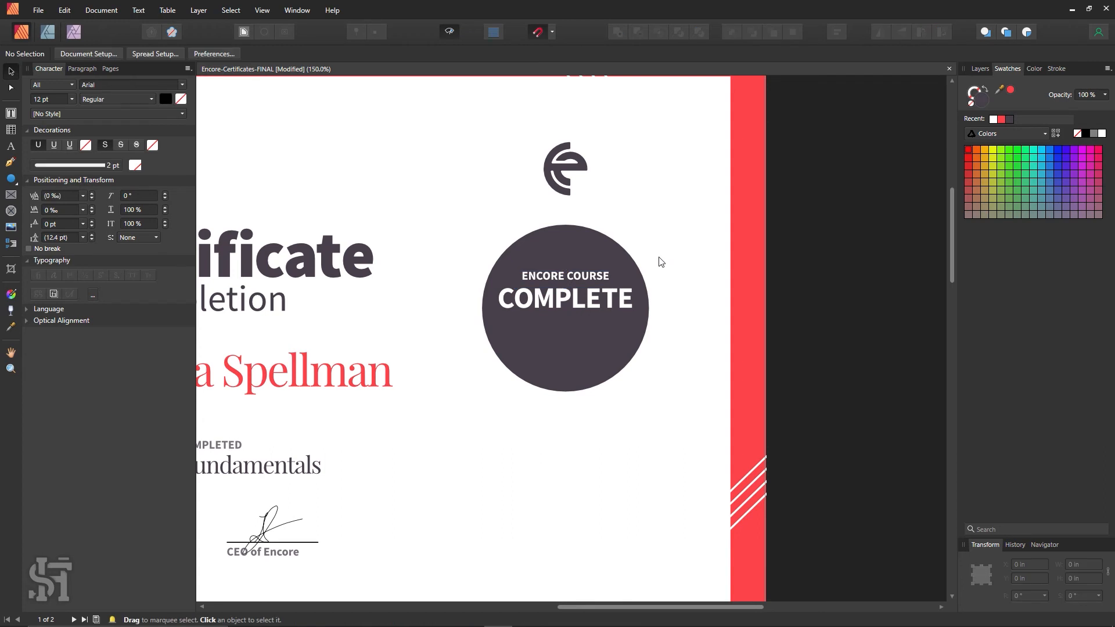
- Scale "ENCORE COURSE" and "COMPLETE" down together, keeping them centred, to about 2.17 x 0.62 in
left_click(593, 280)
left_click(597, 302, "shift")
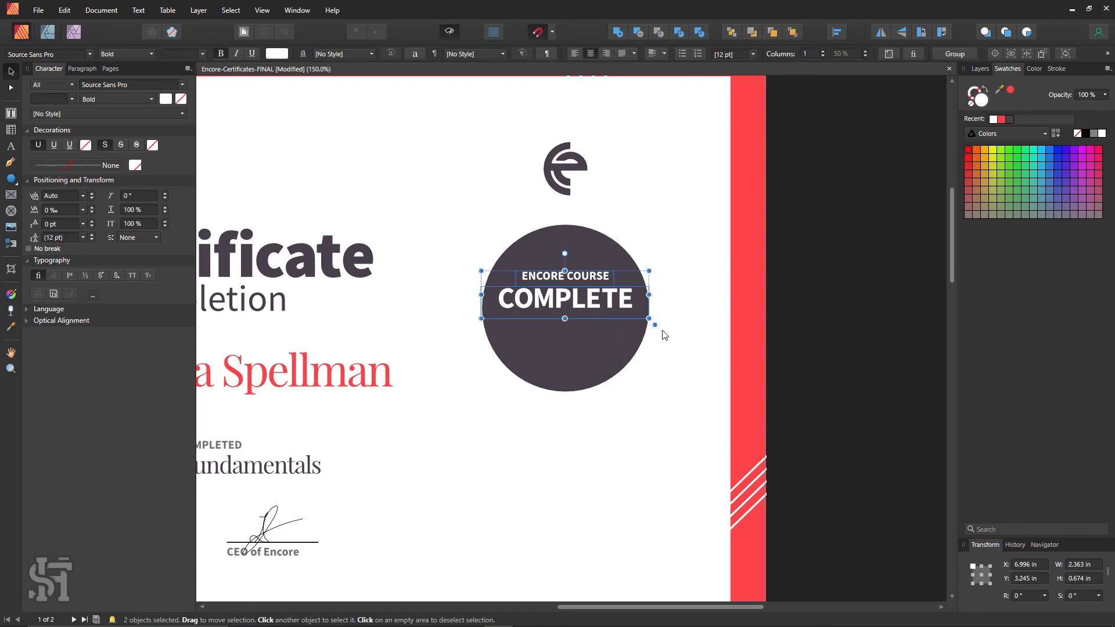
left_click_drag(654, 324, 651, 321)
key("ctrl+z")
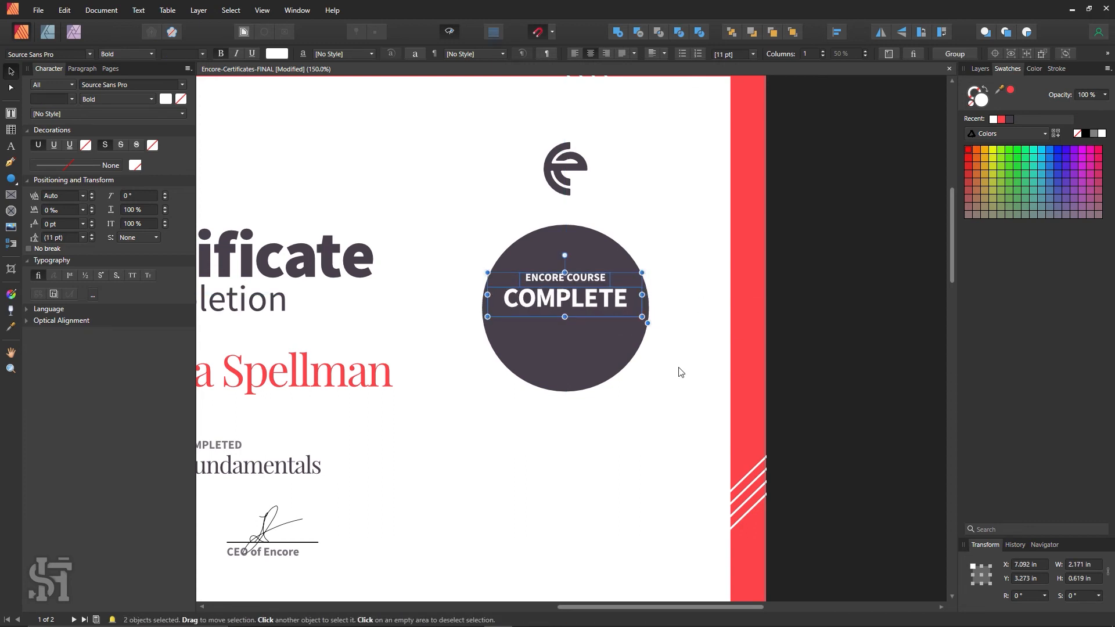
- Move the two lines of text together slightly lower in the circle, to Y about 3.35 in
key("z")
left_click(494, 395, "alt")
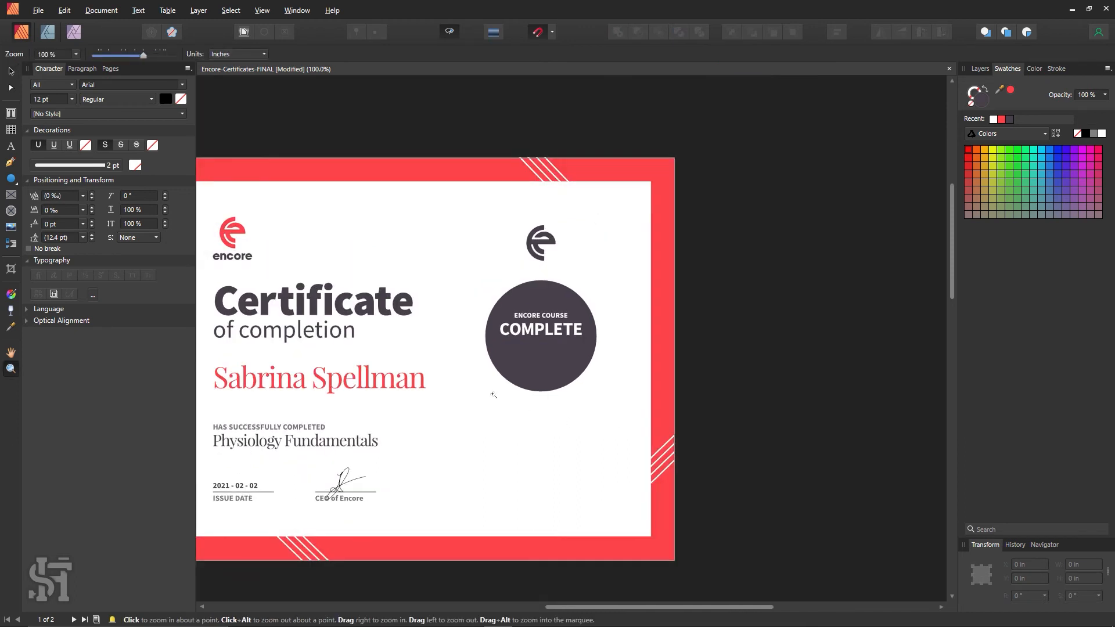
left_click(541, 346)
left_click(540, 345)
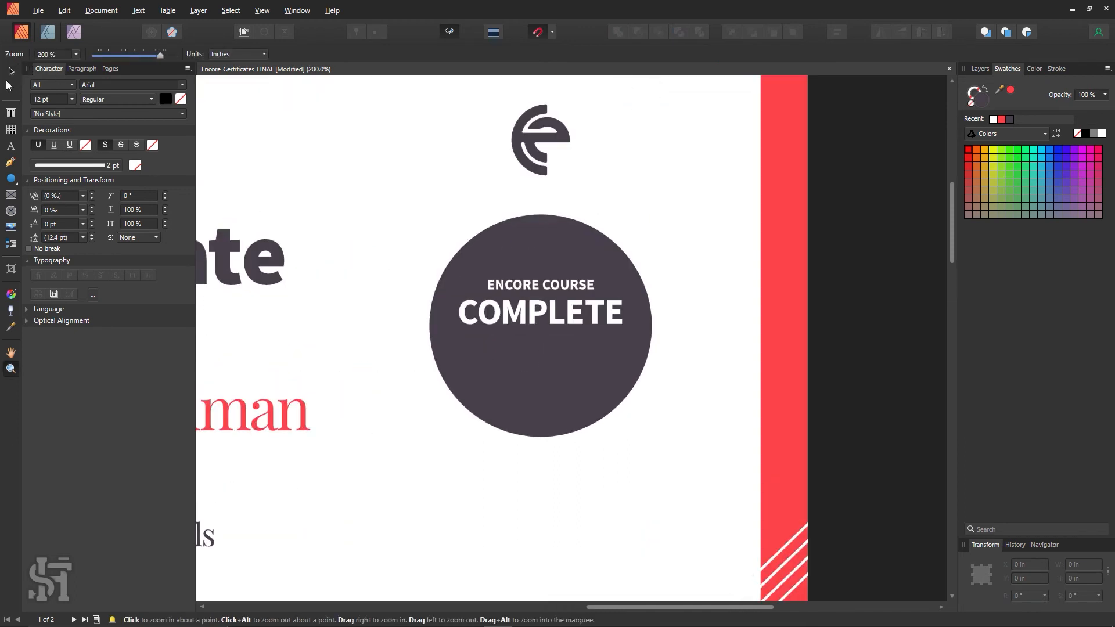
left_click(11, 71)
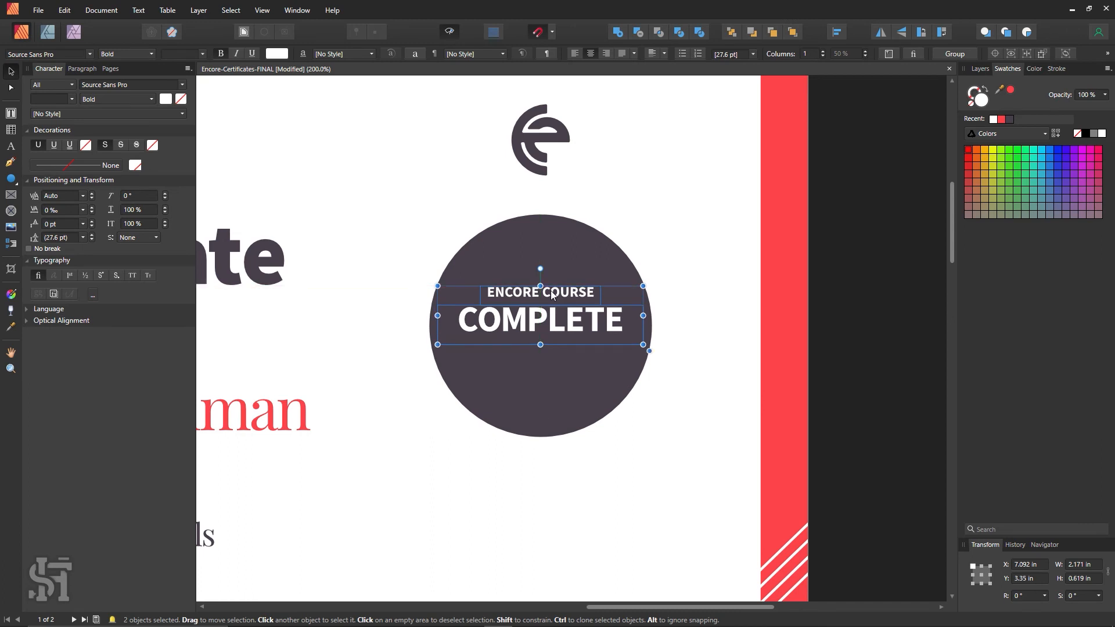
left_click(617, 213)
- Fill the dark Encore symbol with the recently used red and move it straight down into the upper part of the circle
left_click(558, 152)
left_click(1001, 120)
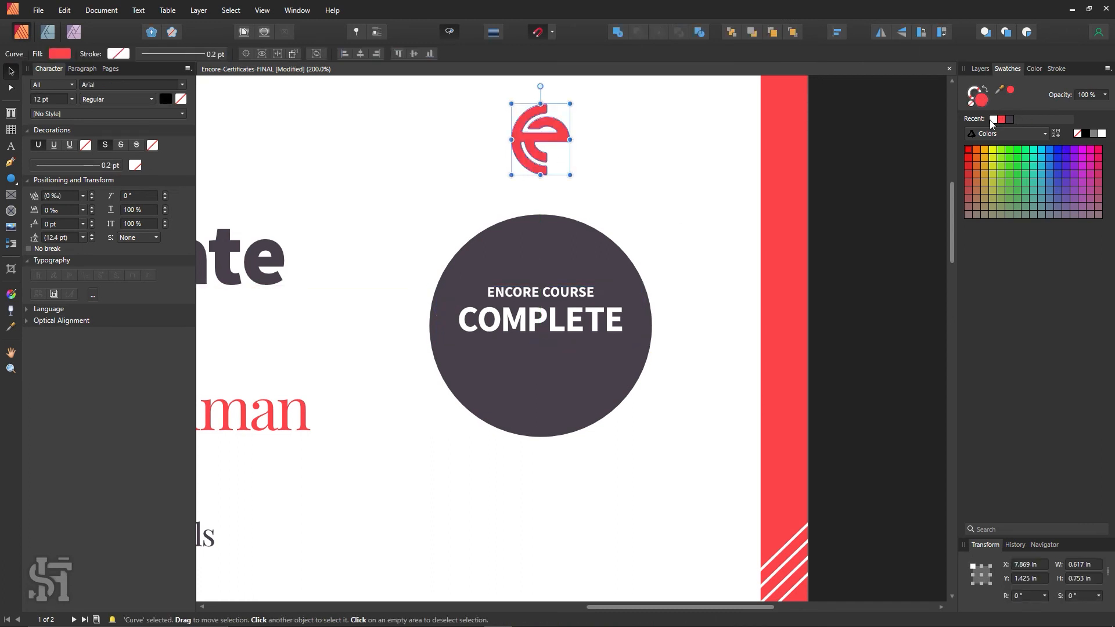
left_click_drag(549, 151, 550, 281)
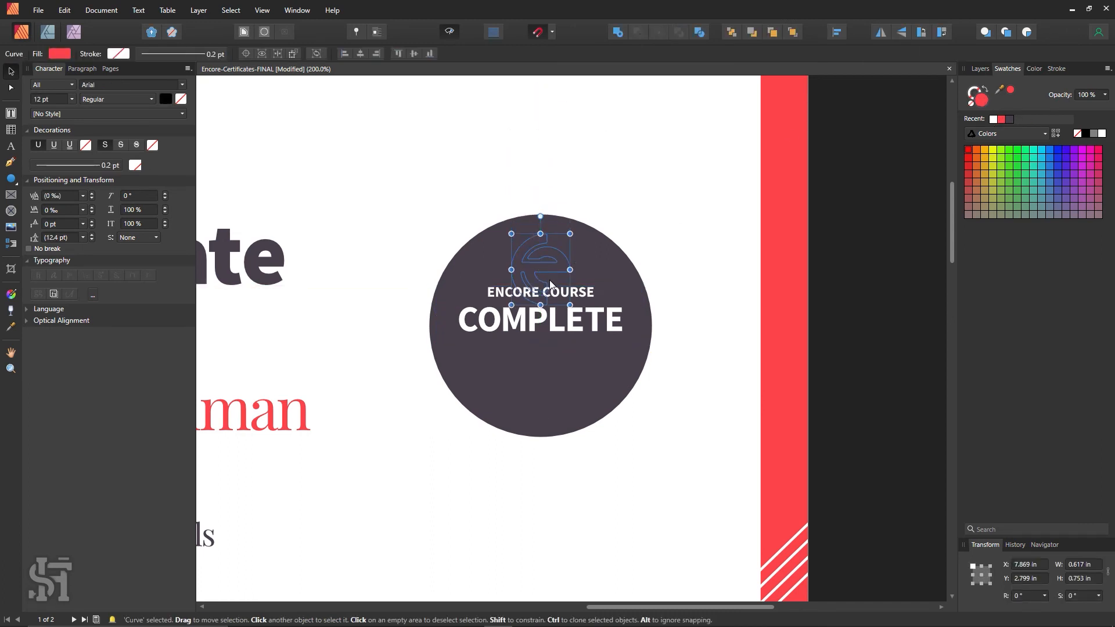
left_click(662, 179)
- Move "ENCORE COURSE" and "COMPLETE" together straight down so they sit below the red Encore symbol in the circle
left_click(555, 303)
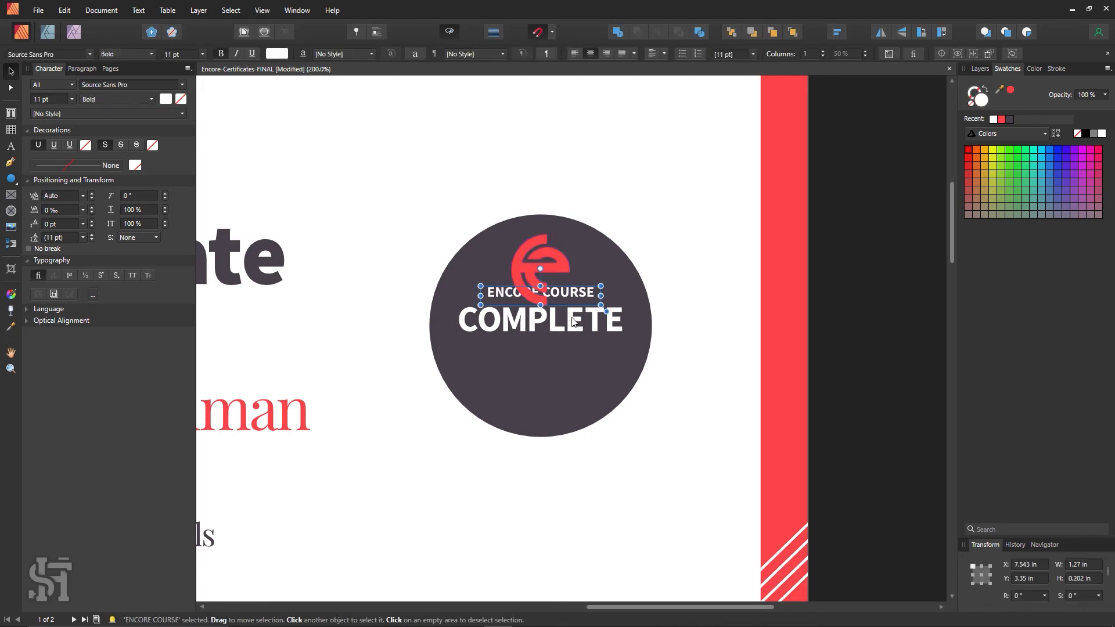
left_click_drag(577, 352, 577, 377)
left_click(682, 209)
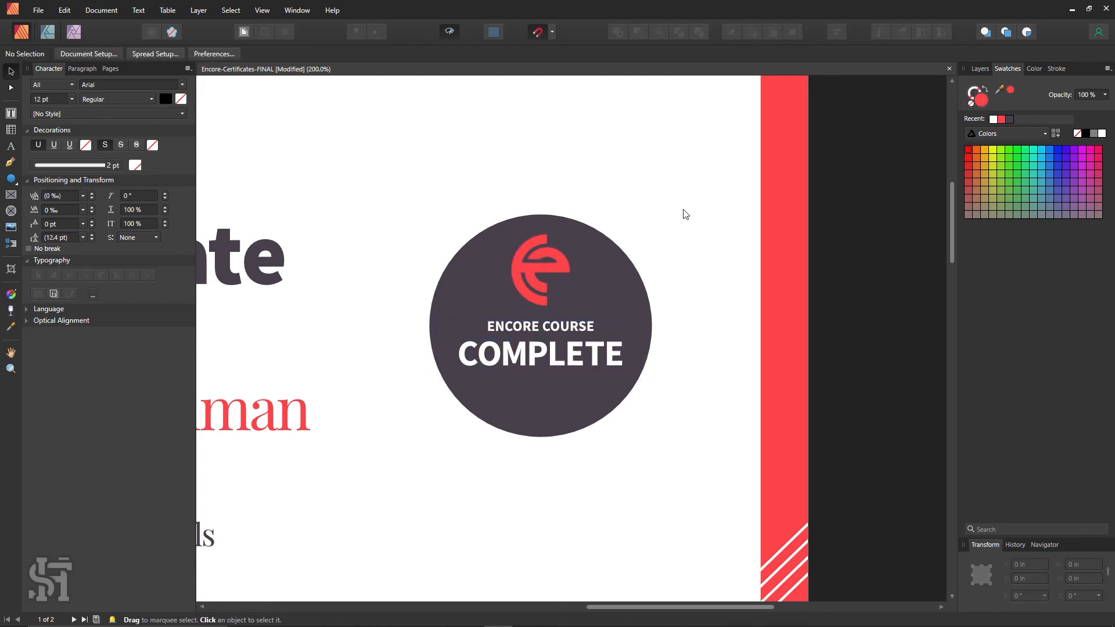
- Try the recently used white as the Encore symbol's fill and undo that colour change
left_click(568, 280)
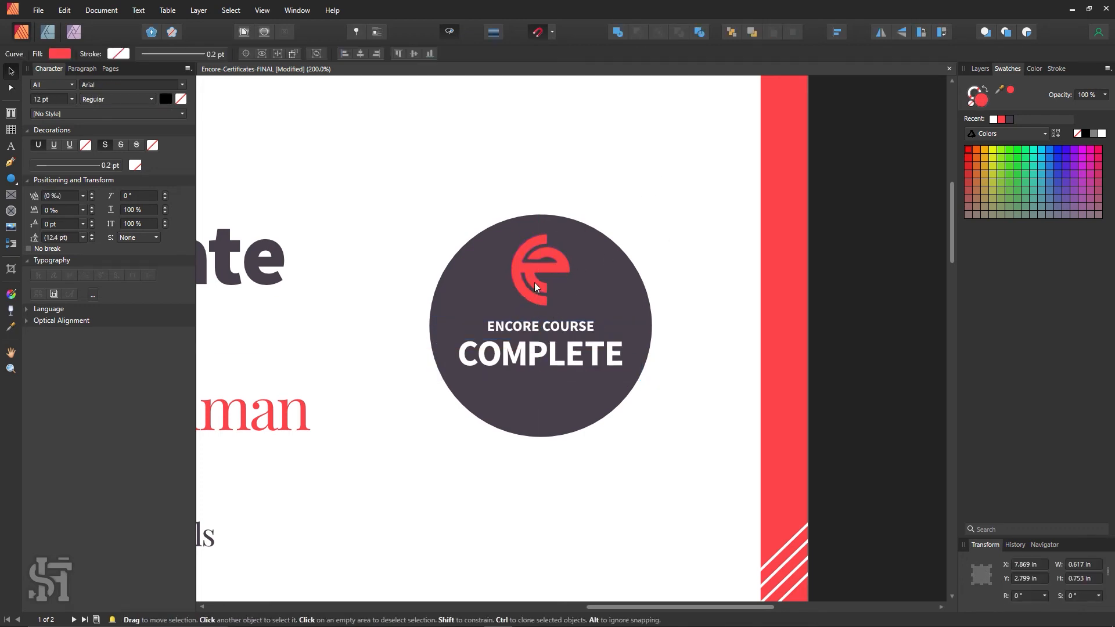
left_click(993, 119)
left_click(548, 184)
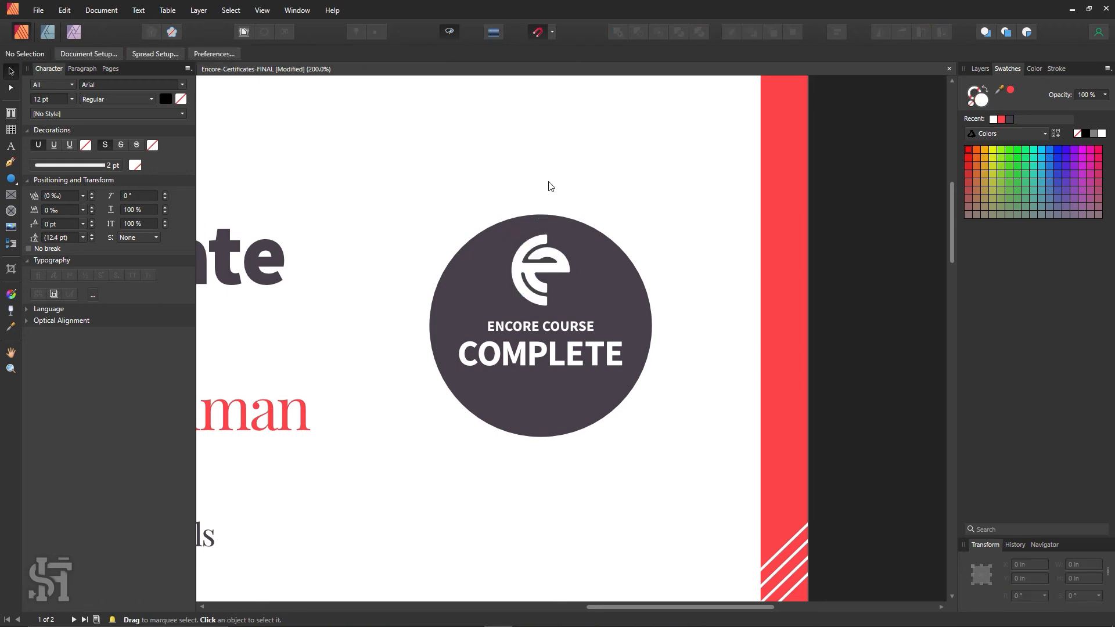
key("z")
left_click(477, 321, "alt")
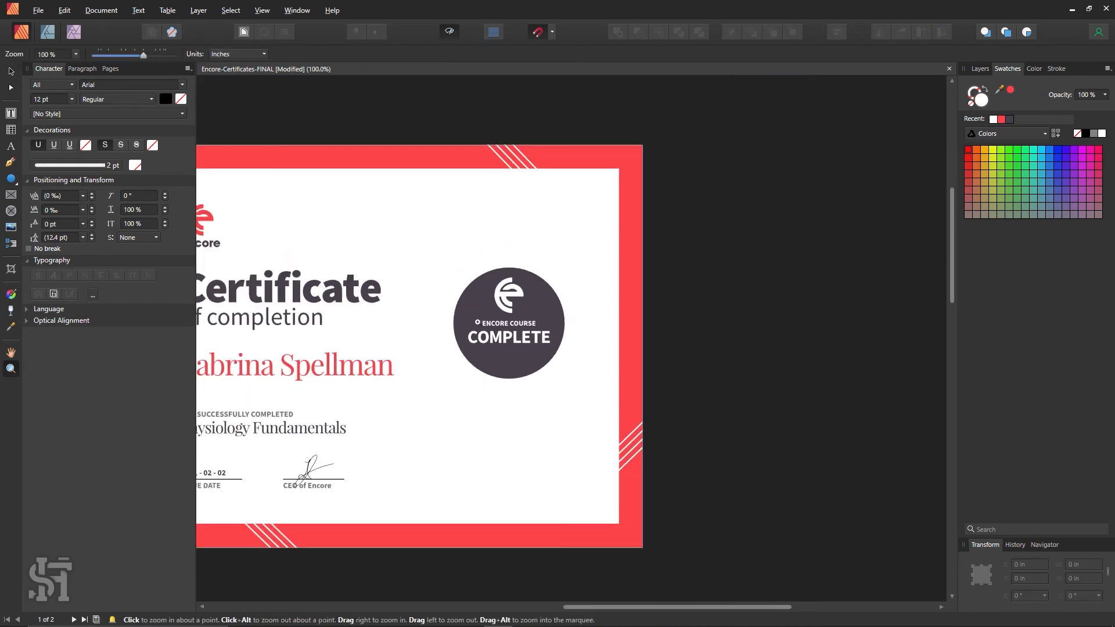
left_click(510, 298)
key("v")
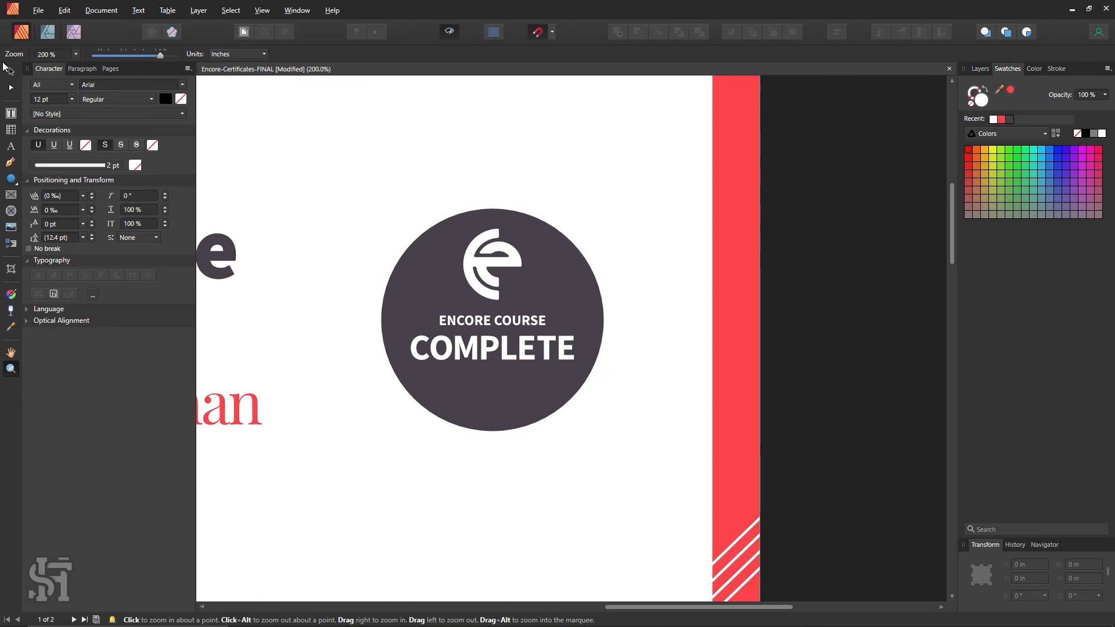
left_click(508, 265)
key("ctrl+z")
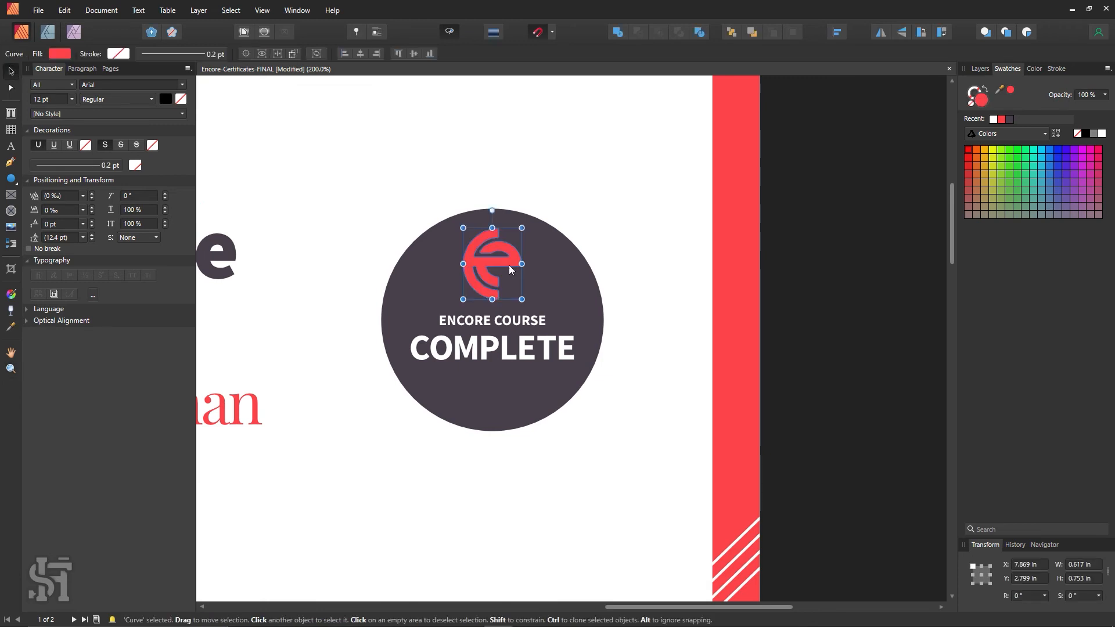
key("alt")
- Fill the Encore symbol with the recently used dark colour and swap the circle's fill and stroke, leaving a dark outline without fill
left_click(555, 292)
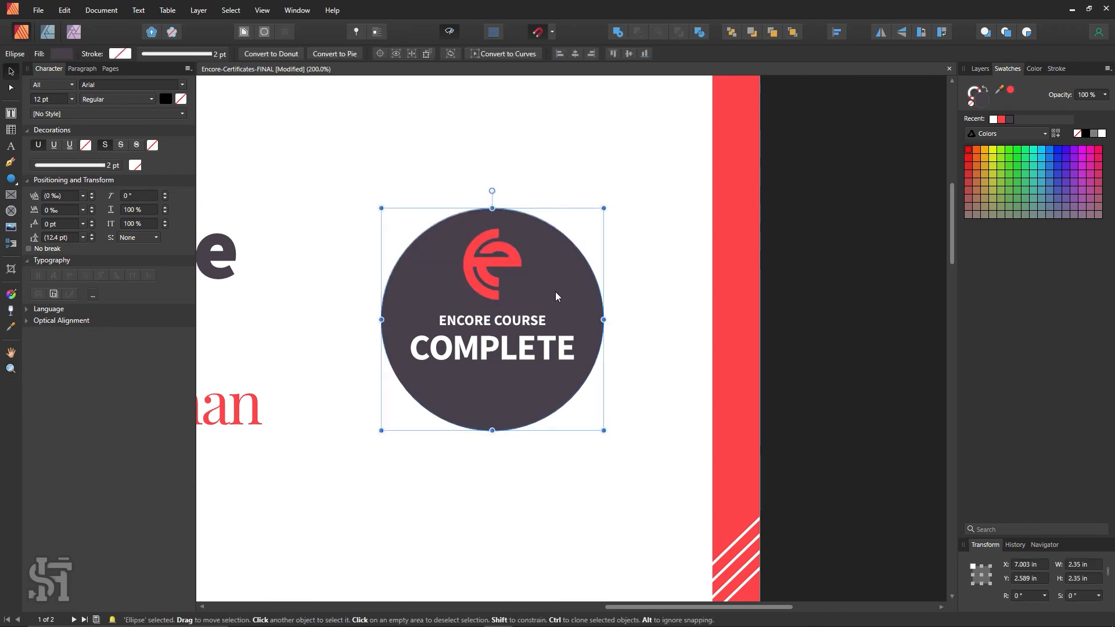
left_click(507, 264)
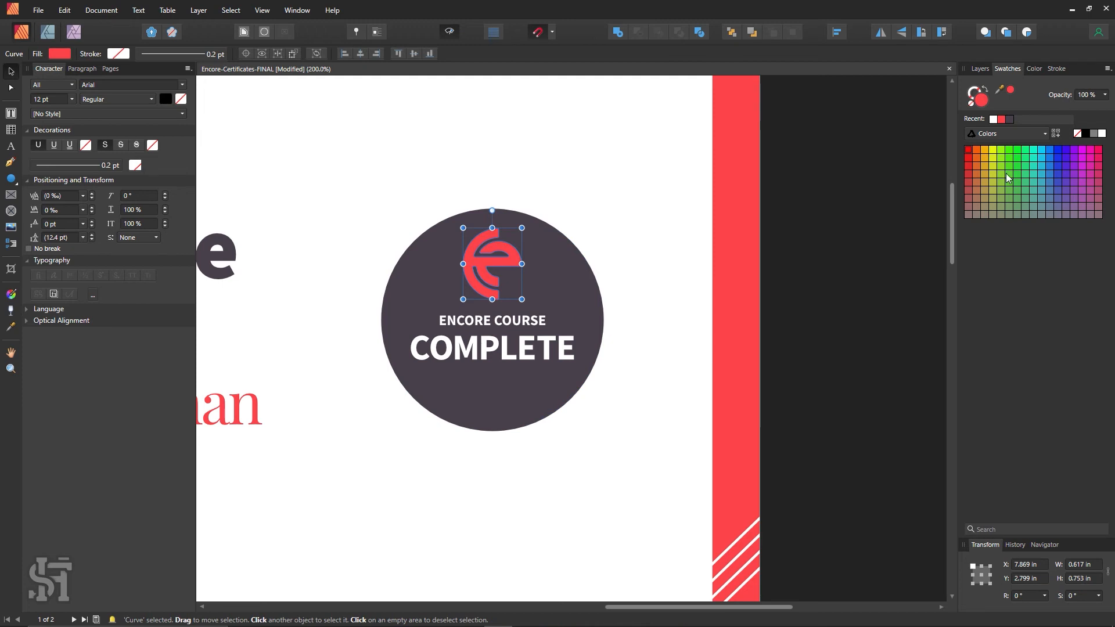
left_click(1010, 122)
left_click(494, 342)
left_click(546, 289)
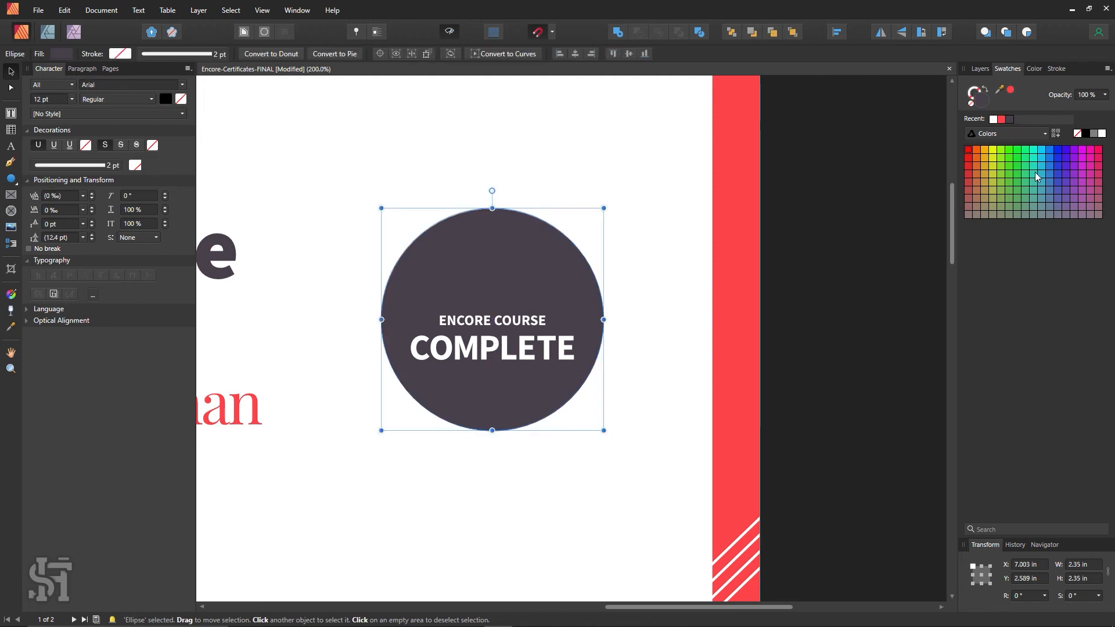
left_click(987, 92)
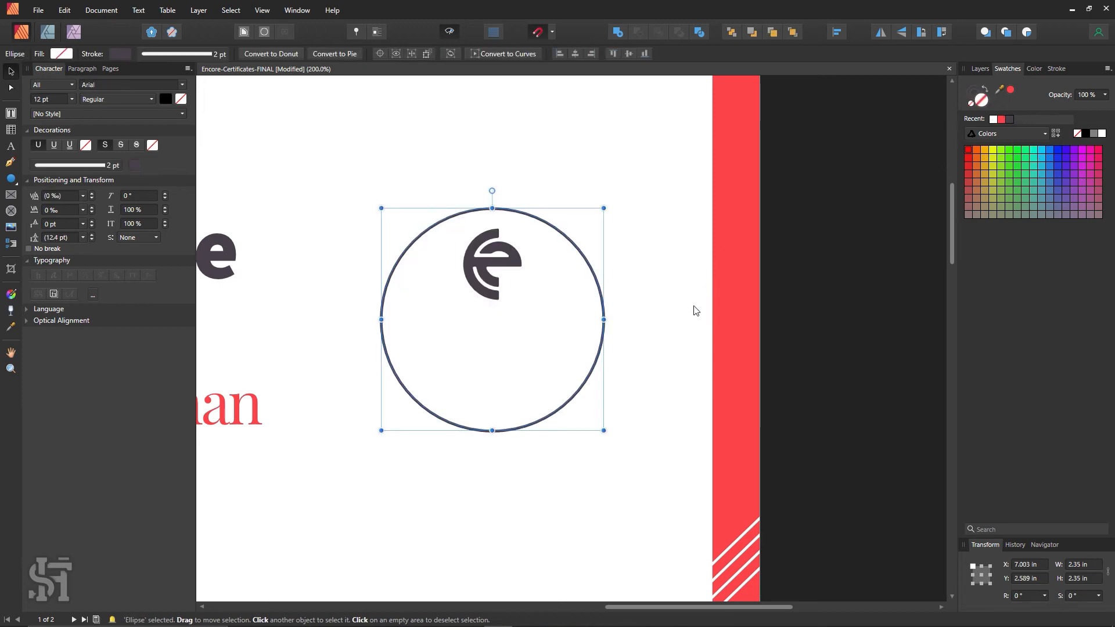
- Recolour the white "ENCORE COURSE" and "COMPLETE" text together with the recently used dark colour
left_click(490, 326)
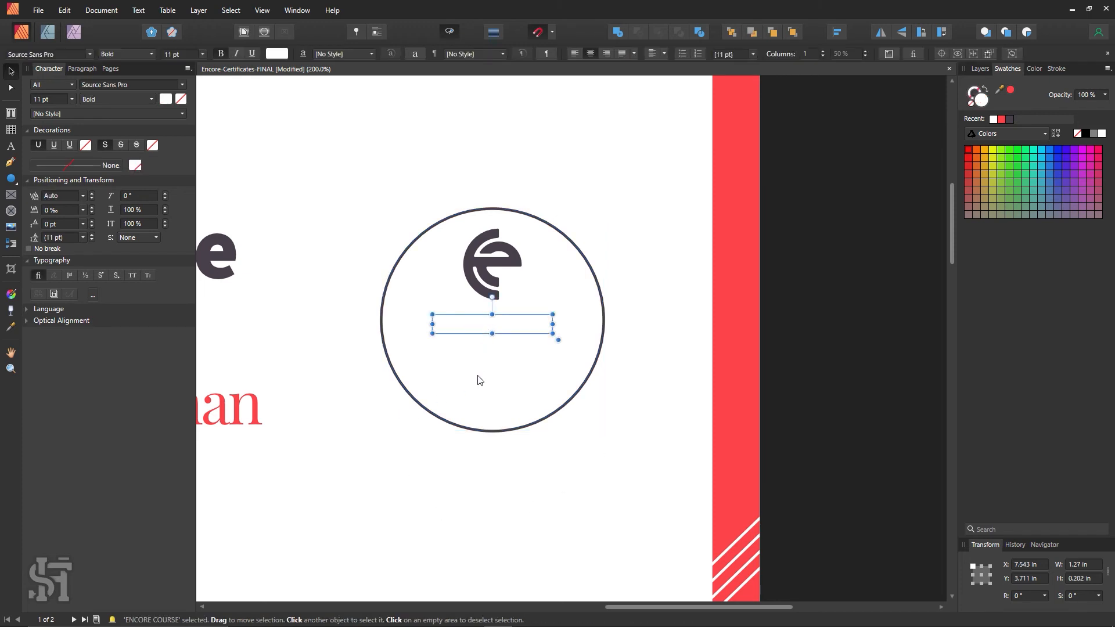
left_click(484, 352, "shift")
left_click(1008, 120)
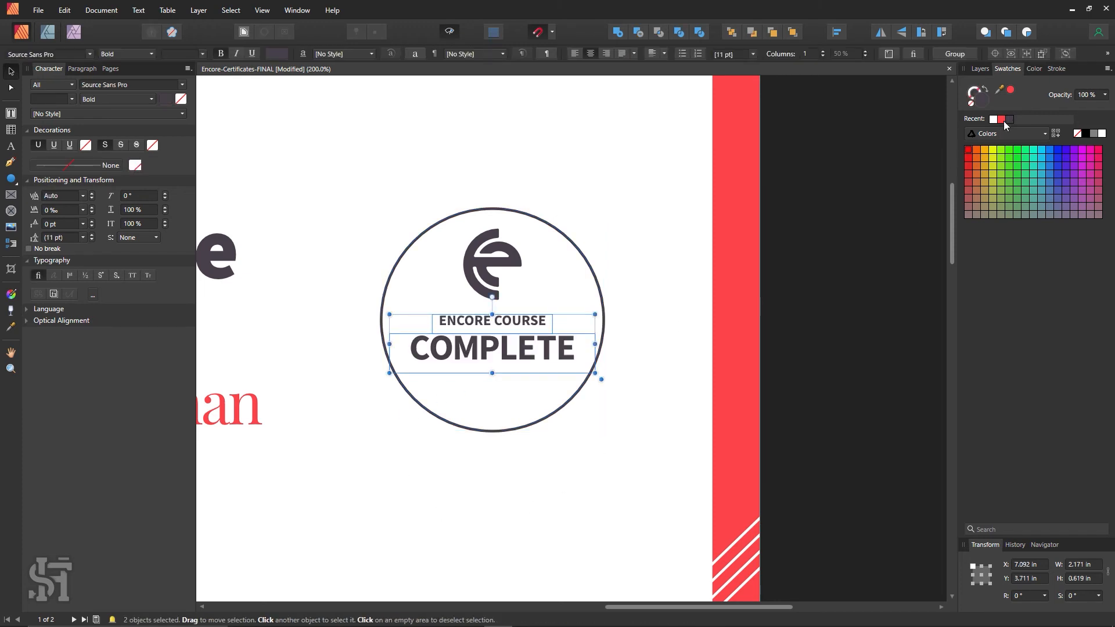
left_click(663, 218)
- Set "COMPLETE" to the Black weight and nudge it up to about Y 3.88 in
left_click(512, 348)
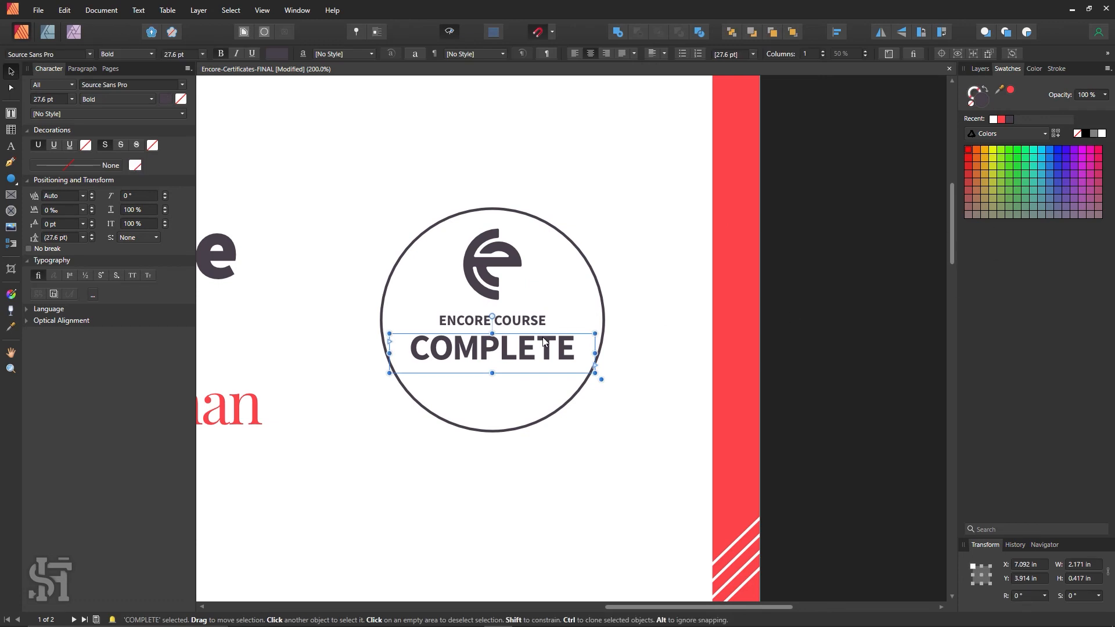
left_click(138, 54)
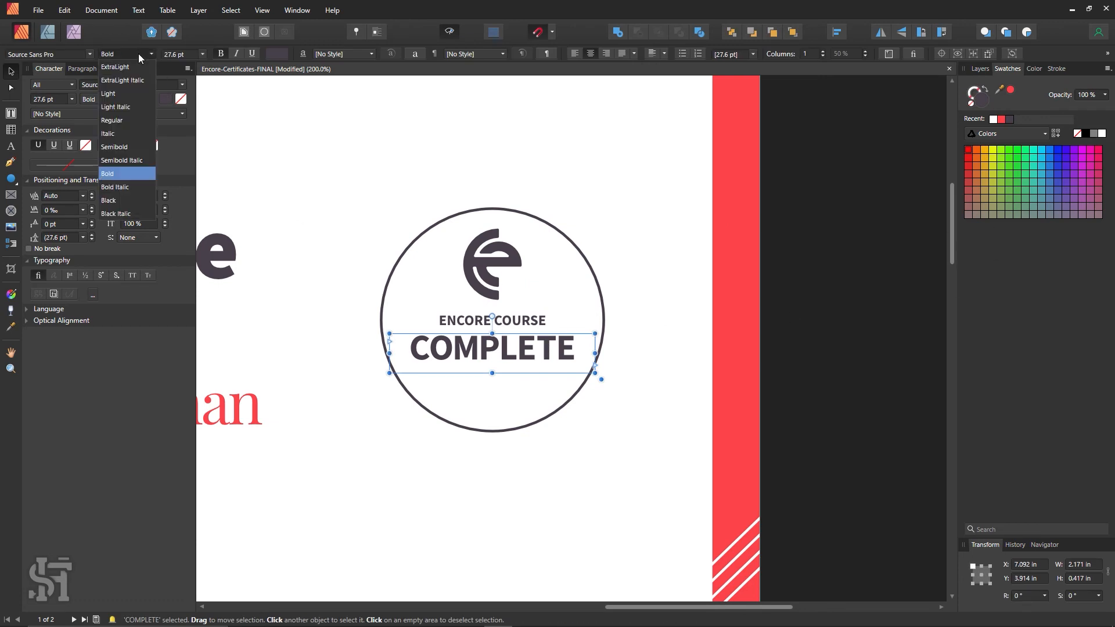
left_click(136, 199)
key("Up")
key("Up")
key("Up")
key("Up")
key("Up")
key("Up")
key("Up")
key("Up")
key("Up")
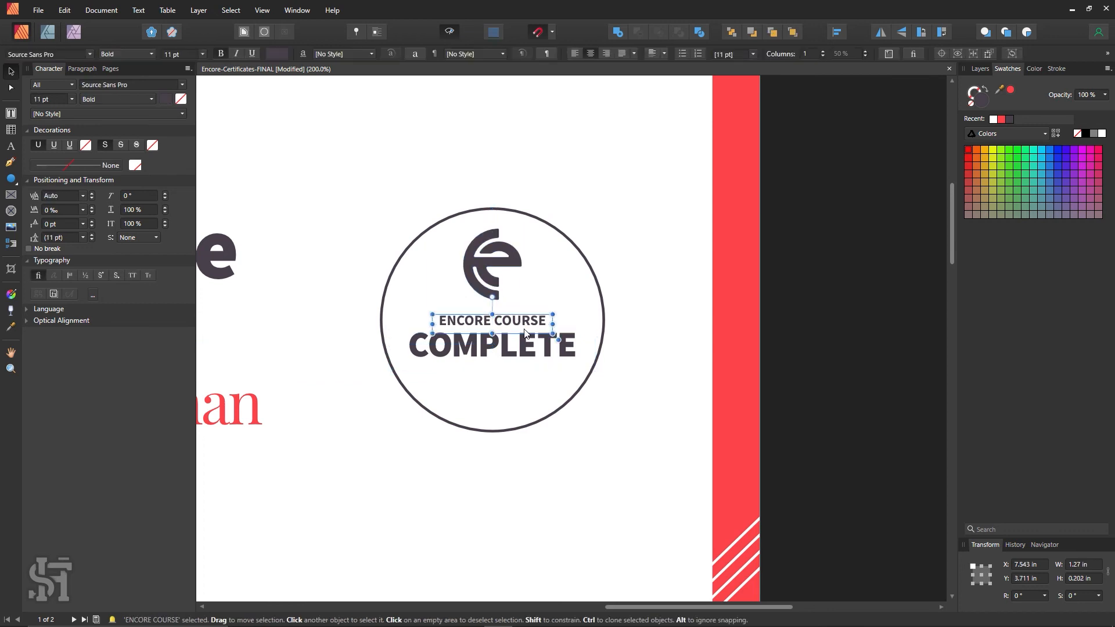
- Fill "COMPLETE" with the recently used red and nudge it slightly closer to "ENCORE COURSE"
left_click(1001, 119)
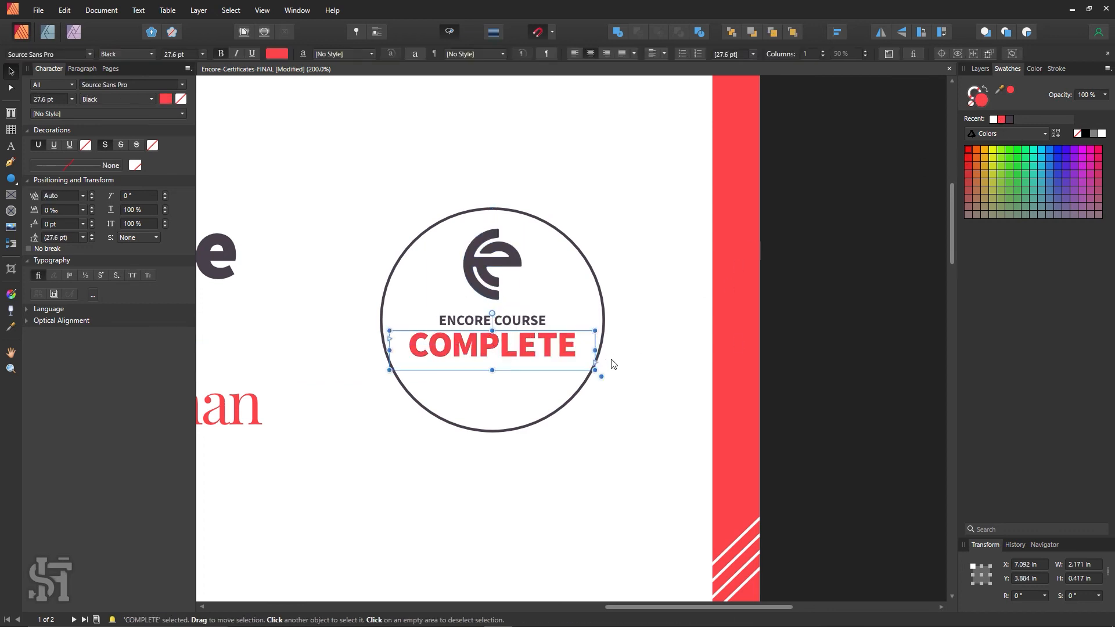
key("Up")
key("Up")
key("Up")
key("Up")
left_click(799, 418)
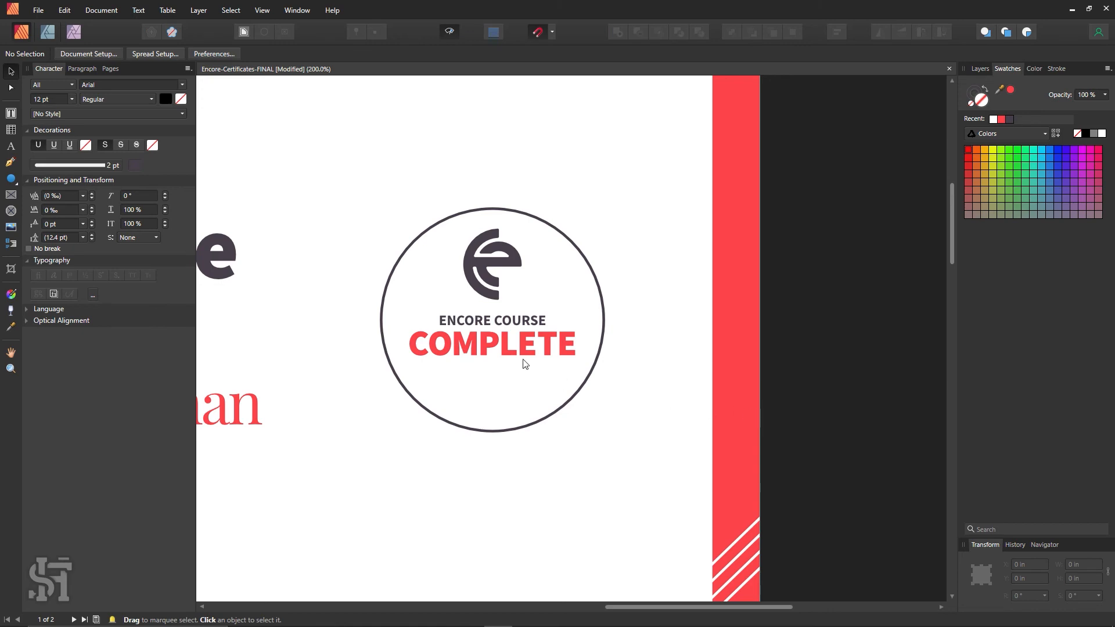
- Scale "ENCORE COURSE" and "COMPLETE" down together around their centre to about 2.03 x 0.50 in
key("z")
left_click(533, 323, "alt")
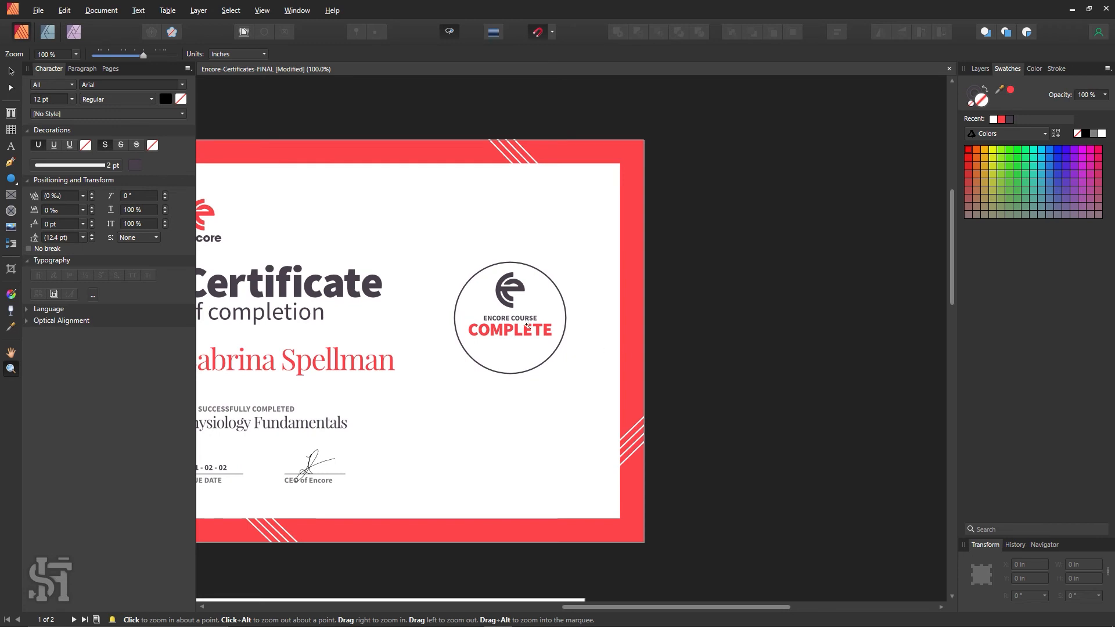
left_click(527, 326)
left_click(11, 72)
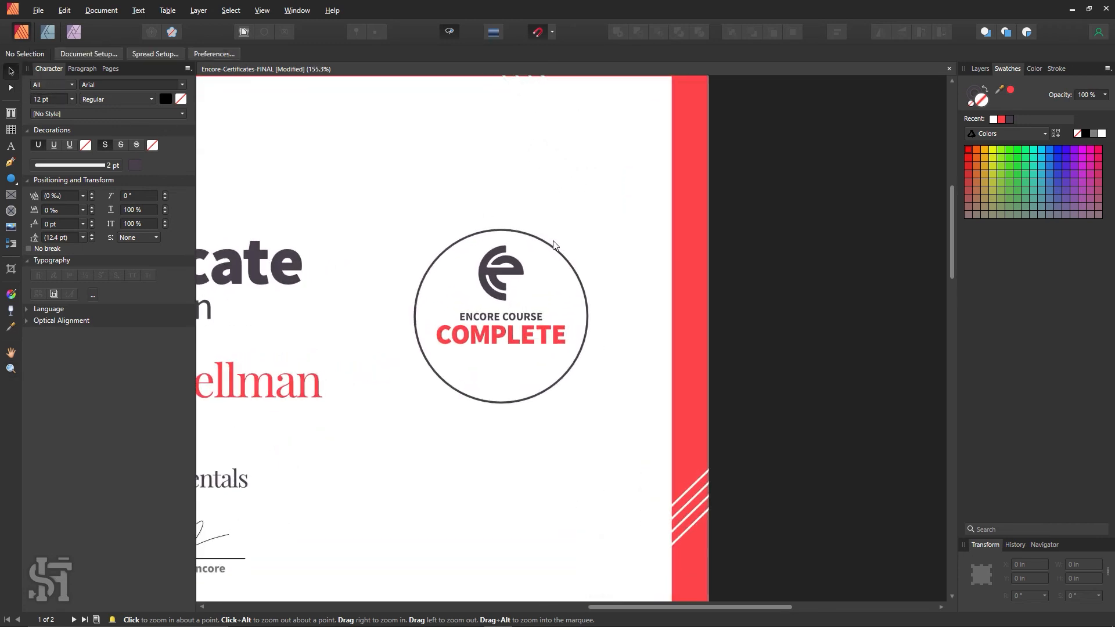
left_click(542, 331)
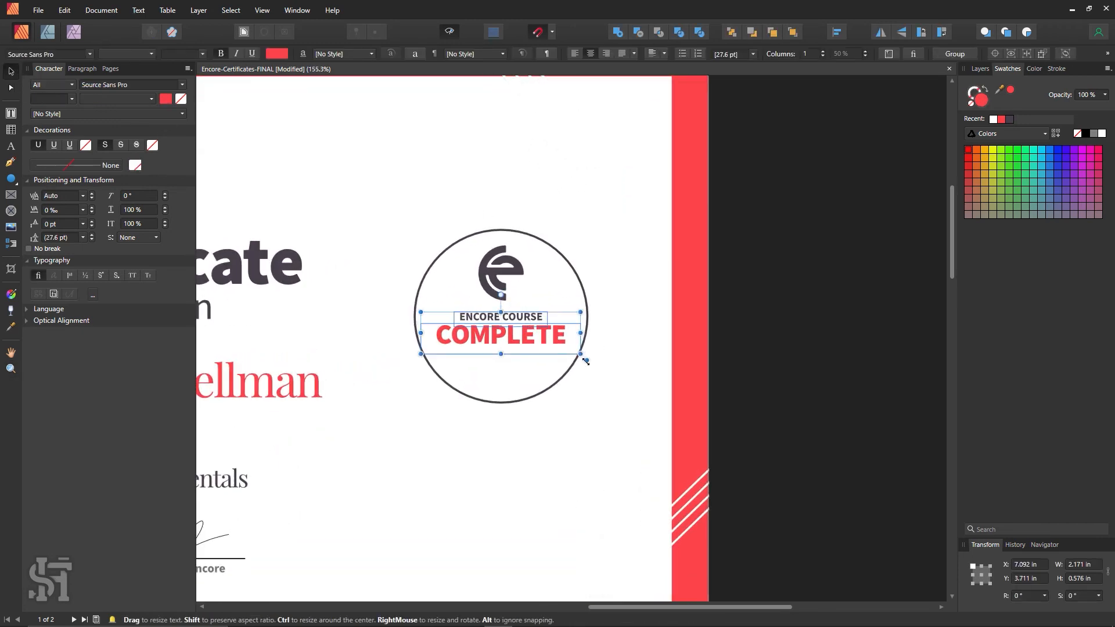
left_click_drag(586, 360, 581, 357)
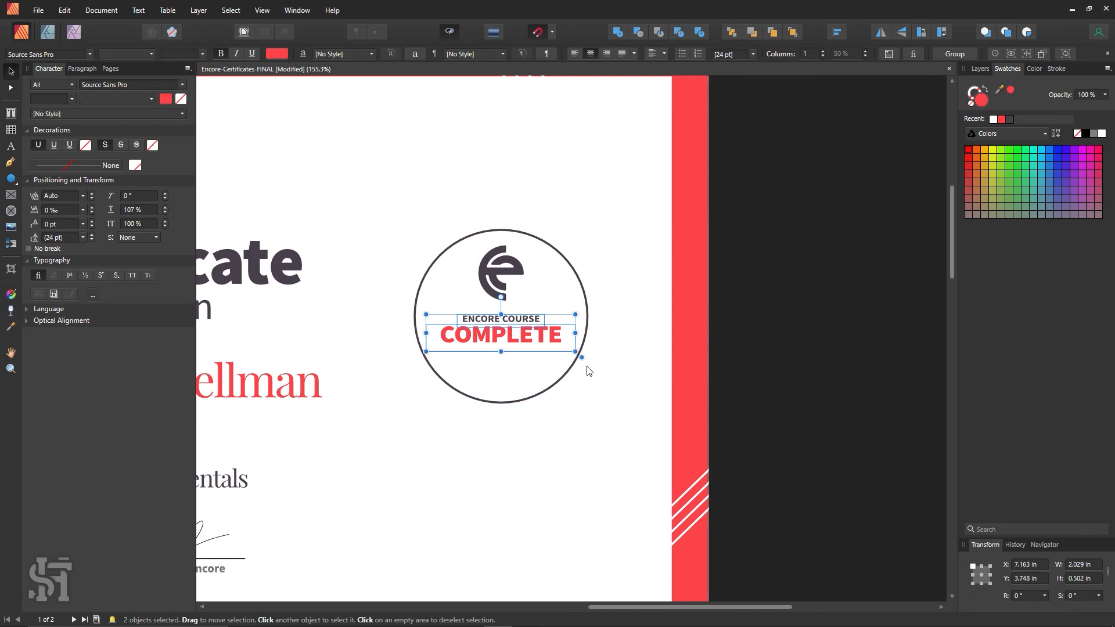
- Shrink the Encore symbol to about 0.31 x 0.38 in and place it centred just above "ENCORE COURSE"
left_click(496, 295)
left_click_drag(524, 245, 503, 285)
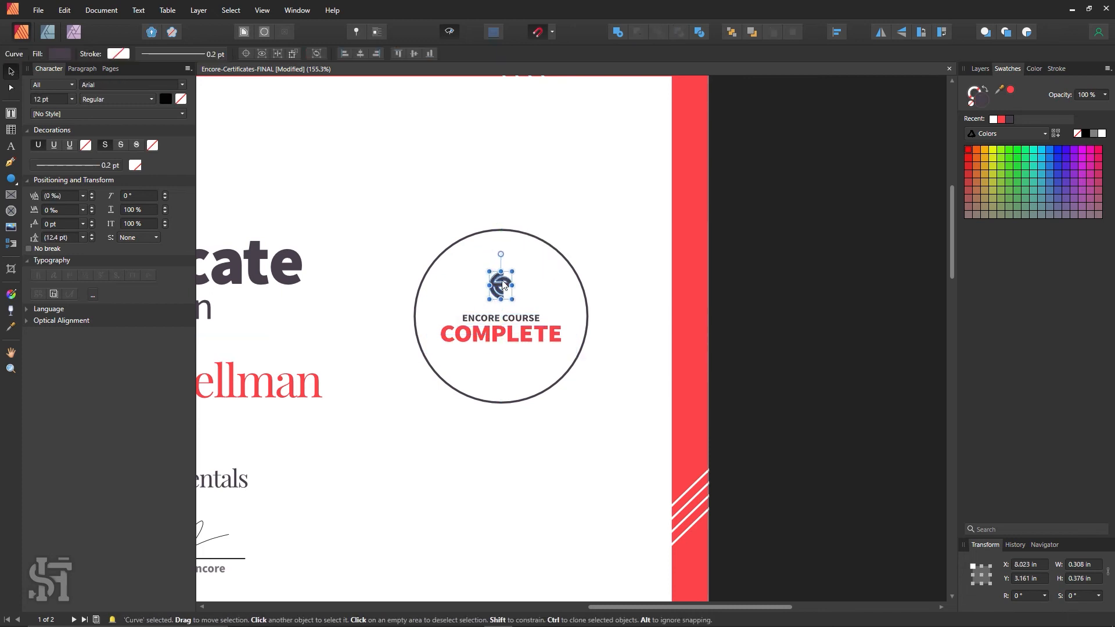
left_click(776, 368)
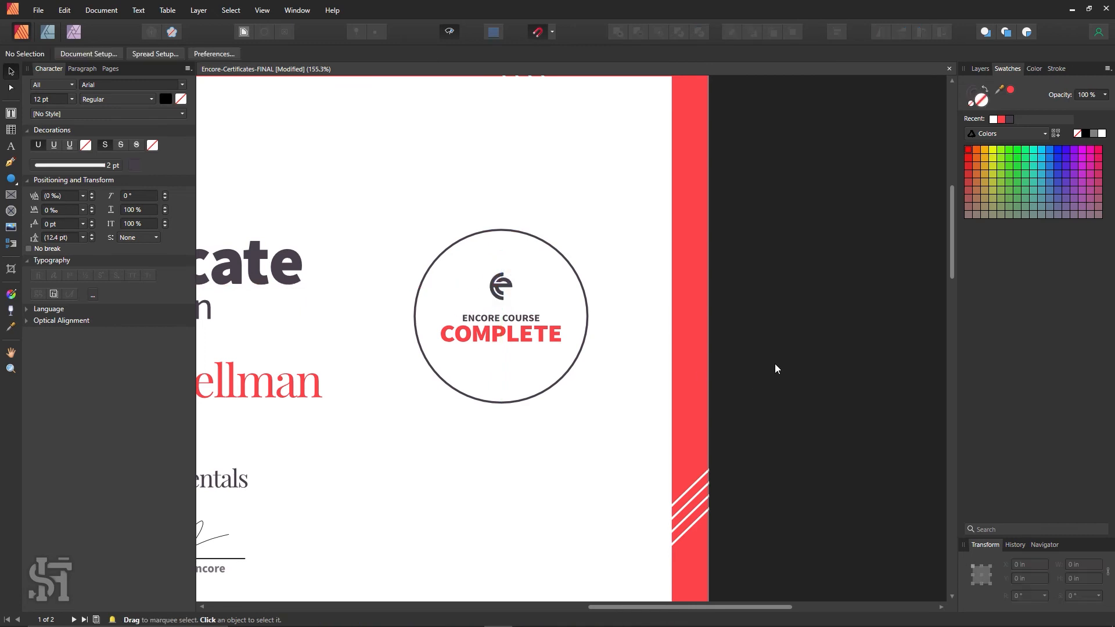
- Move the Encore symbol and both text lines together straight up in the circle, to about Y 2.95 in
left_click(493, 289)
left_click(504, 318, "shift")
left_click(530, 338, "shift")
left_click_drag(530, 337, 529, 325)
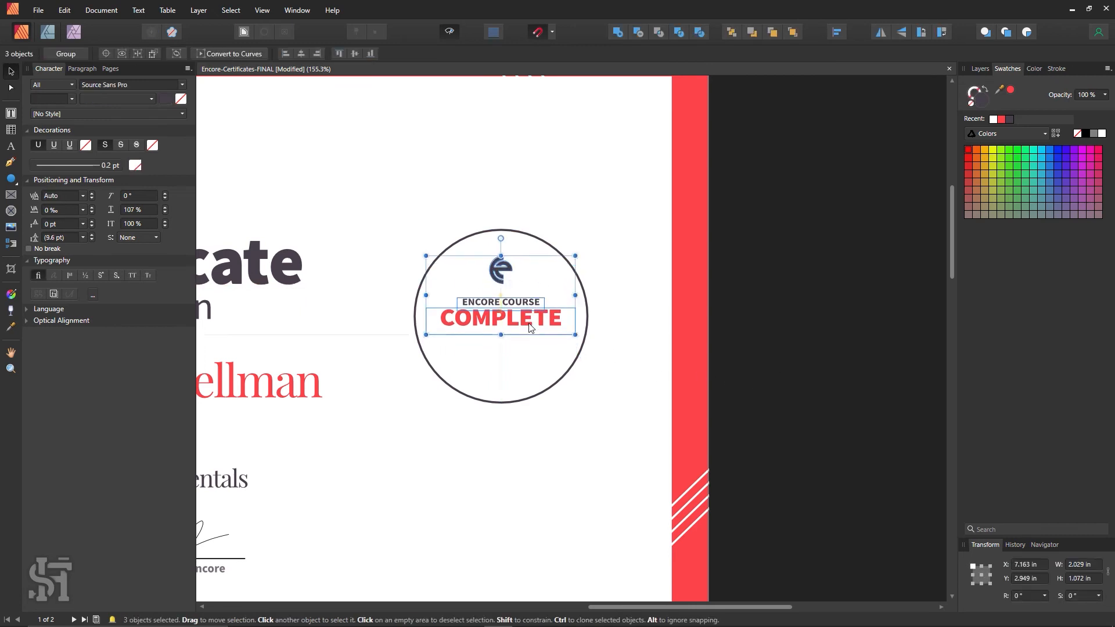
left_click(754, 359)
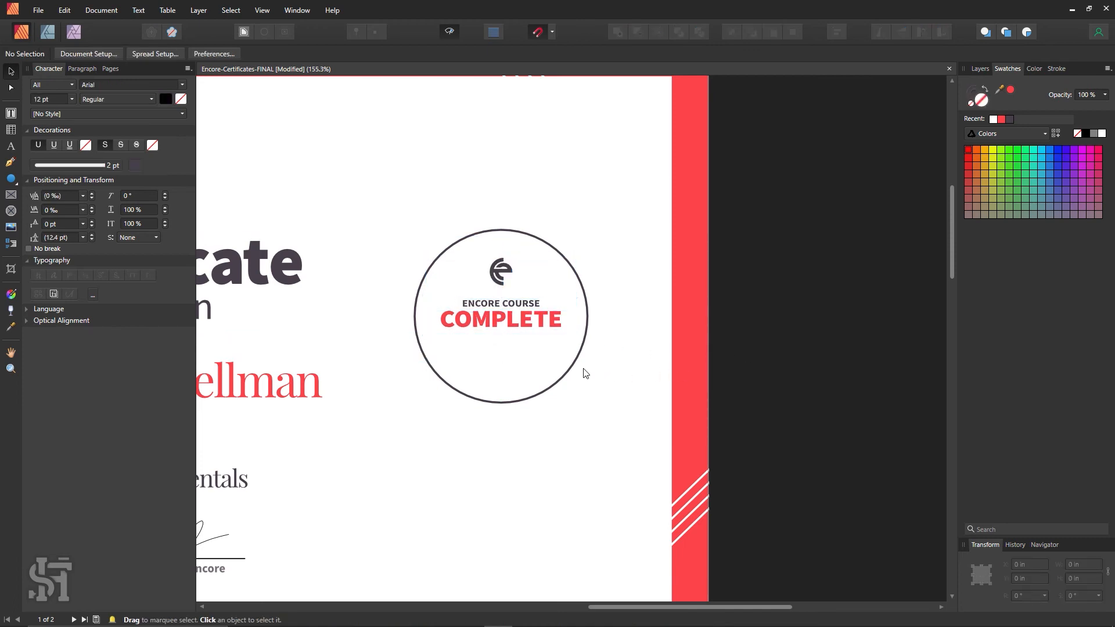
- Duplicate the circle outline and enlarge the copy to about 2.48 in across, concentric with the original
left_click(566, 375)
left_click_drag(566, 375, 568, 463)
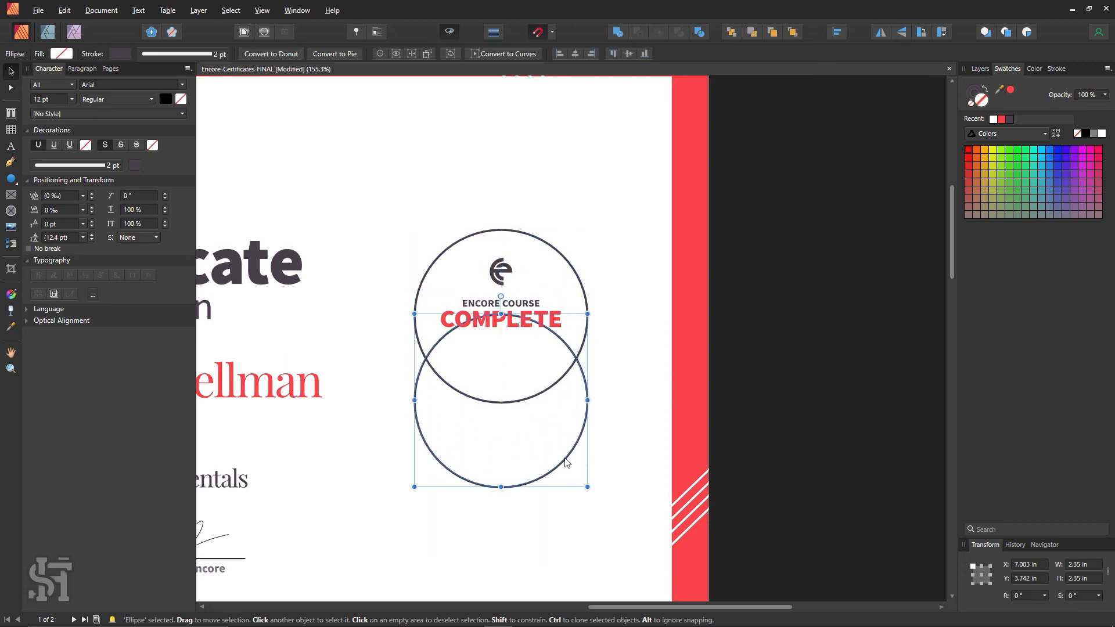
left_click_drag(587, 314, 595, 305)
left_click_drag(598, 417, 594, 335)
left_click(574, 450)
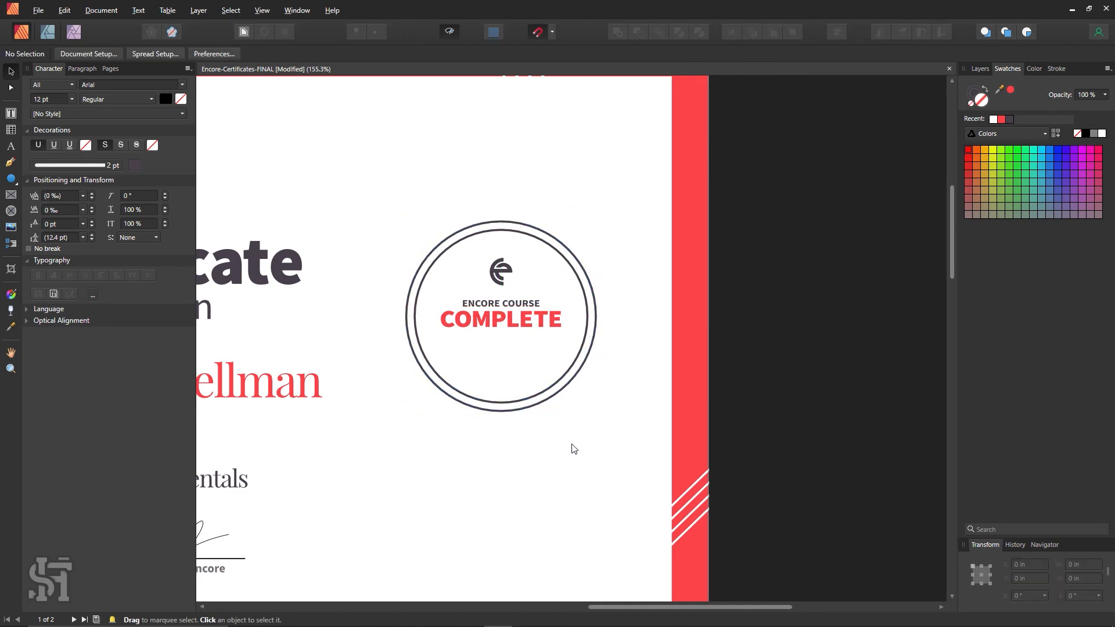
left_click(562, 393)
left_click_drag(595, 225, 588, 224)
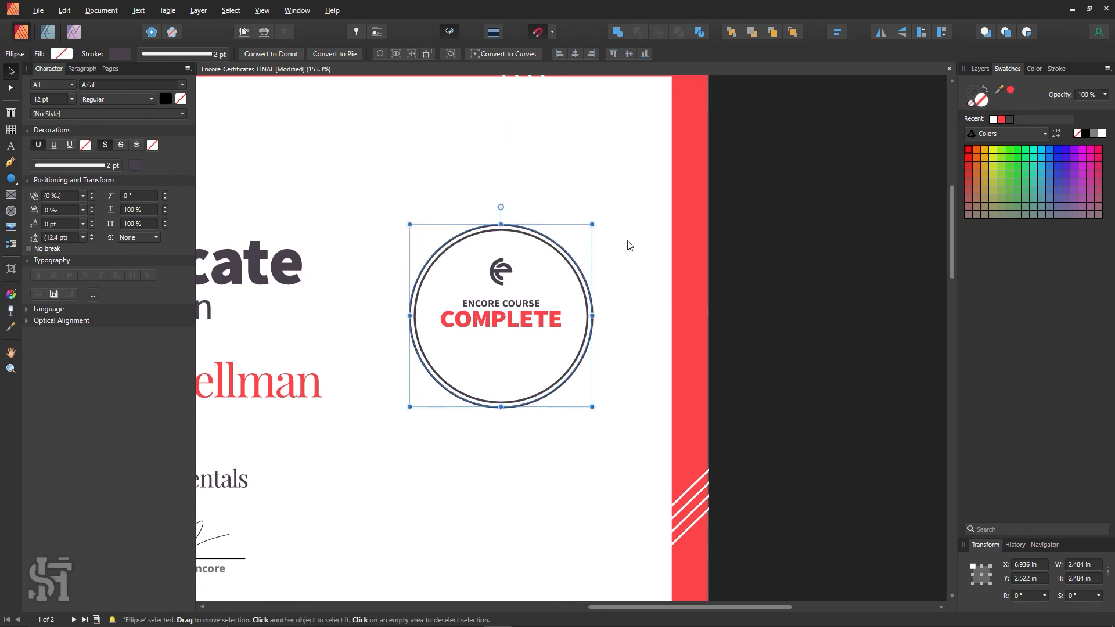
- Fill the outer circle with the recently used red and the inner circle with white to form a red ring
left_click(1001, 119)
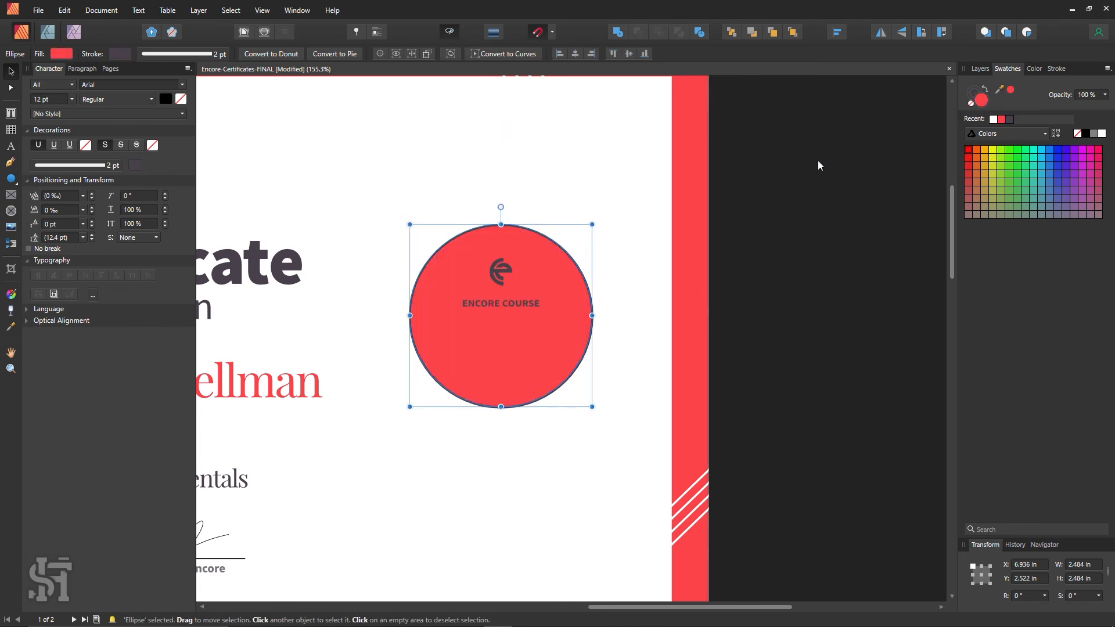
left_click(633, 180)
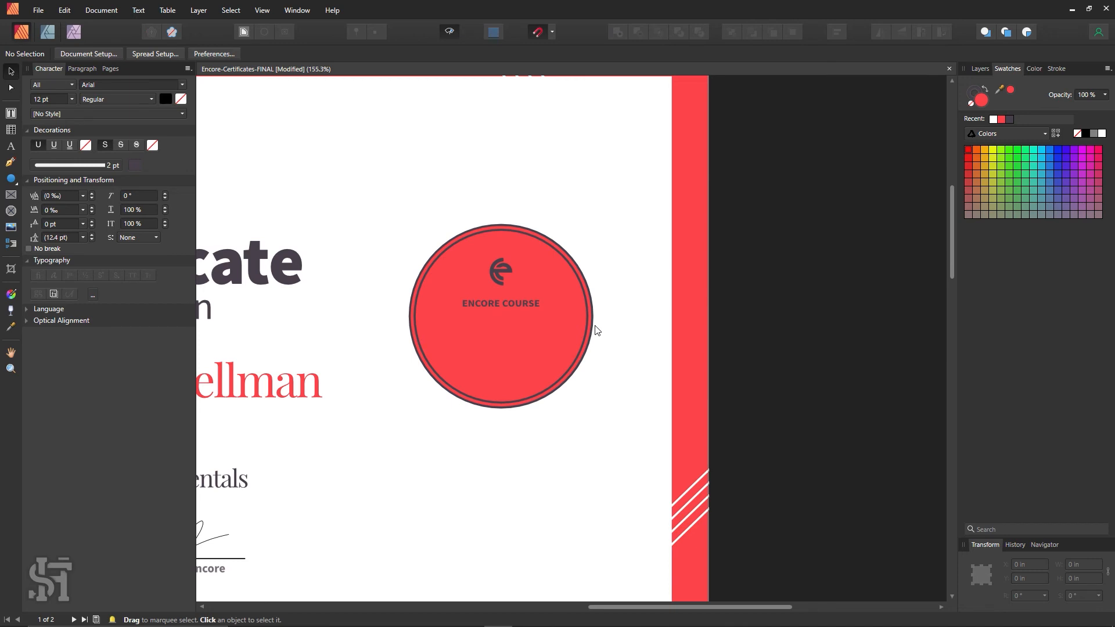
left_click(582, 342)
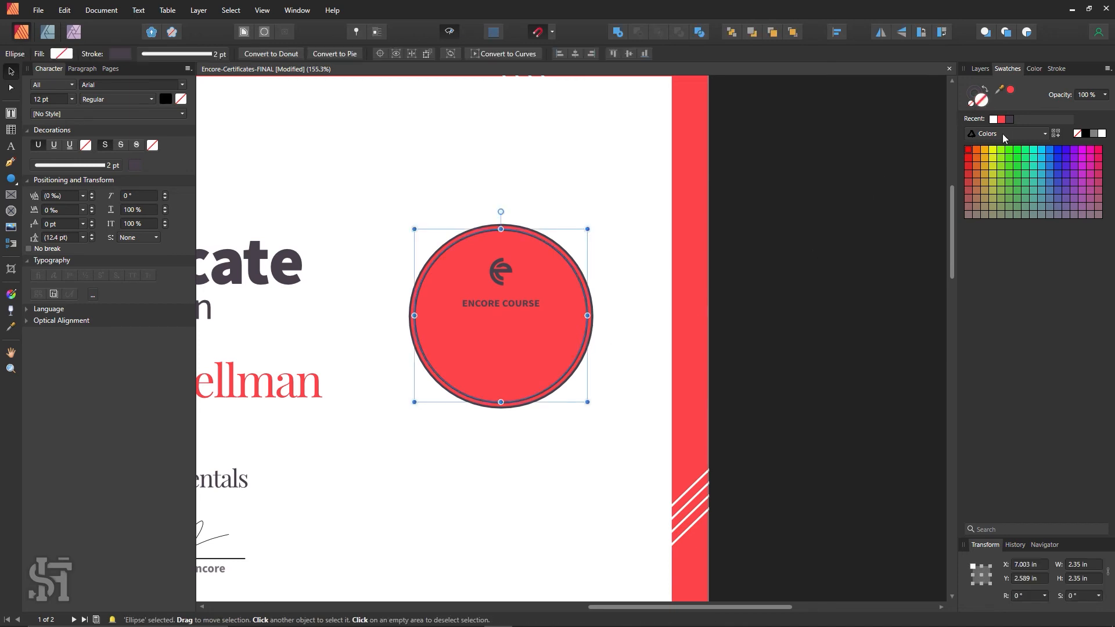
left_click(993, 119)
left_click(594, 183)
- Draw a five-pointed star about 0.59 in across inside the circle, centred just below "COMPLETE"
key("z")
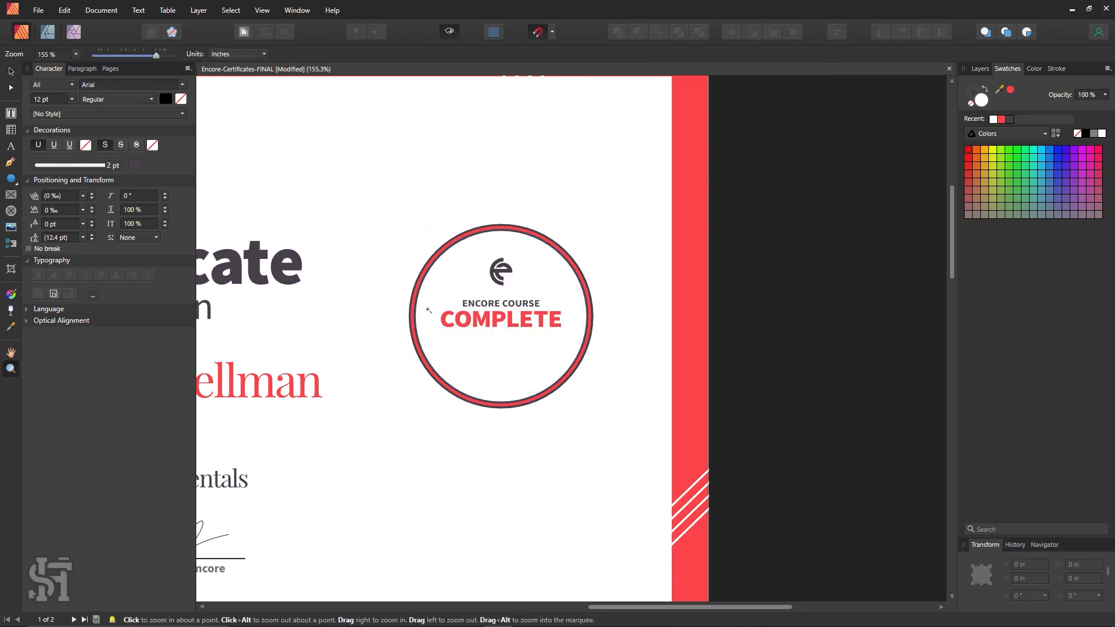
left_click(428, 309, "alt")
left_click(428, 309, "alt")
left_click(427, 309, "alt")
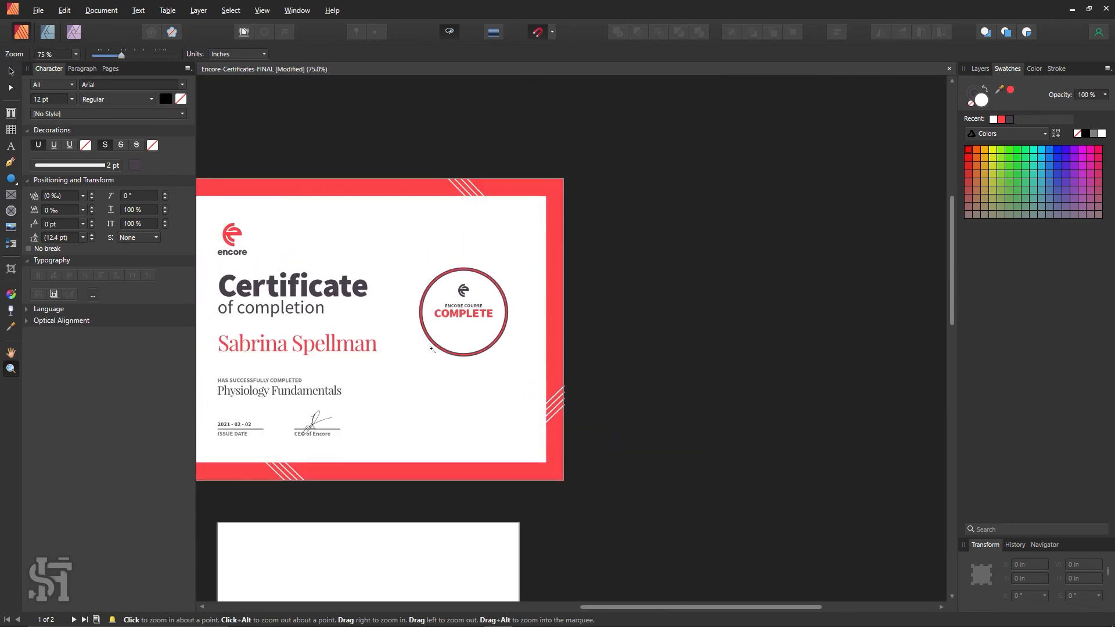
left_click_drag(433, 346, 505, 267)
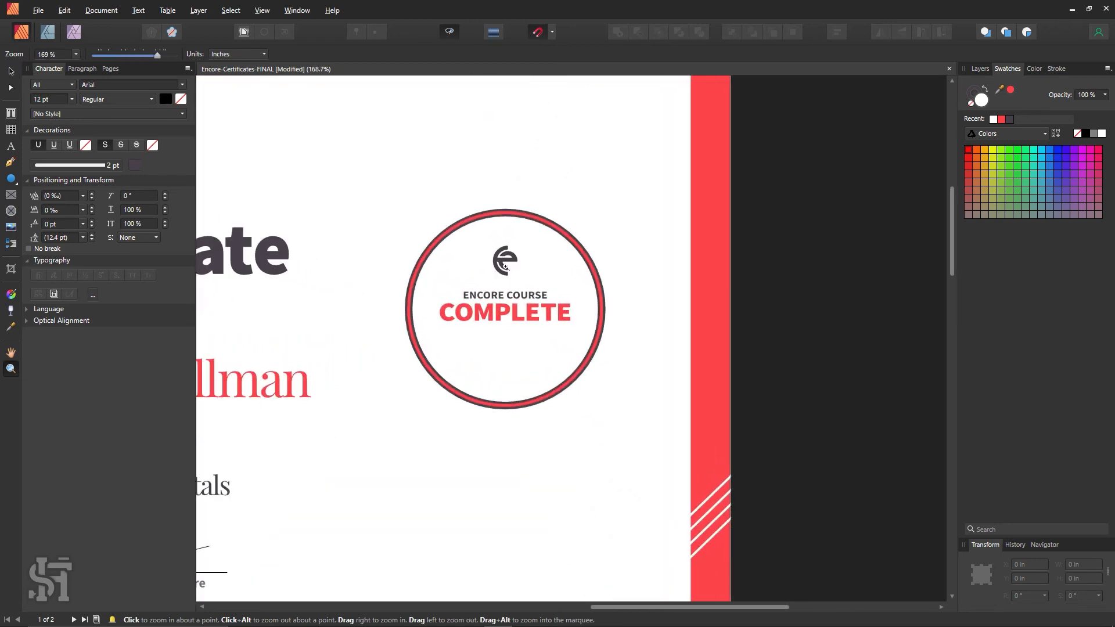
left_click(11, 71)
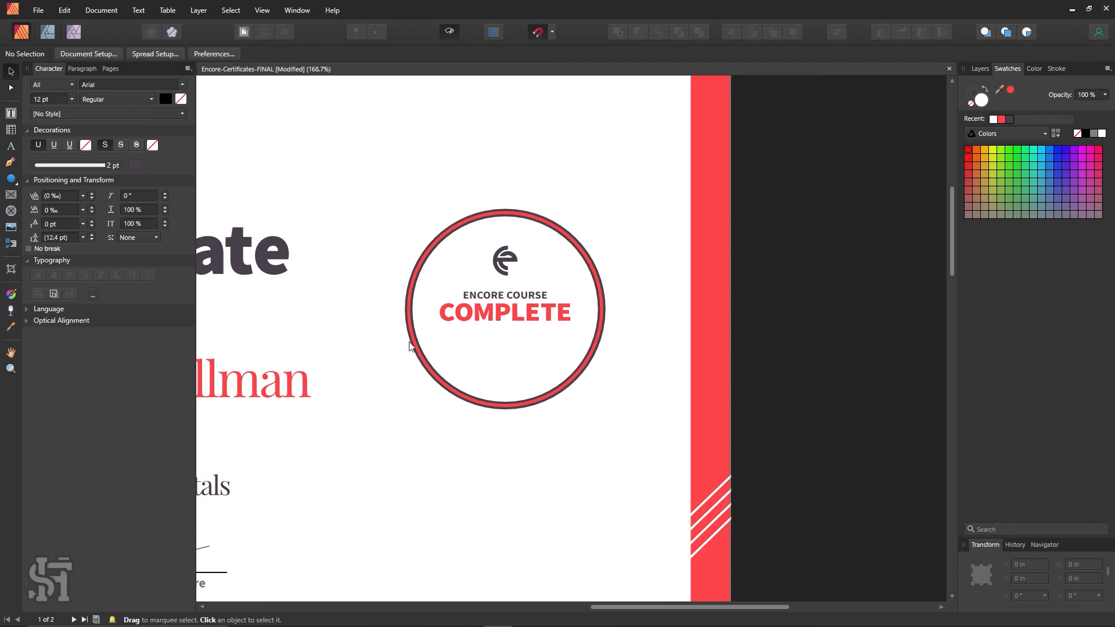
left_click(17, 182)
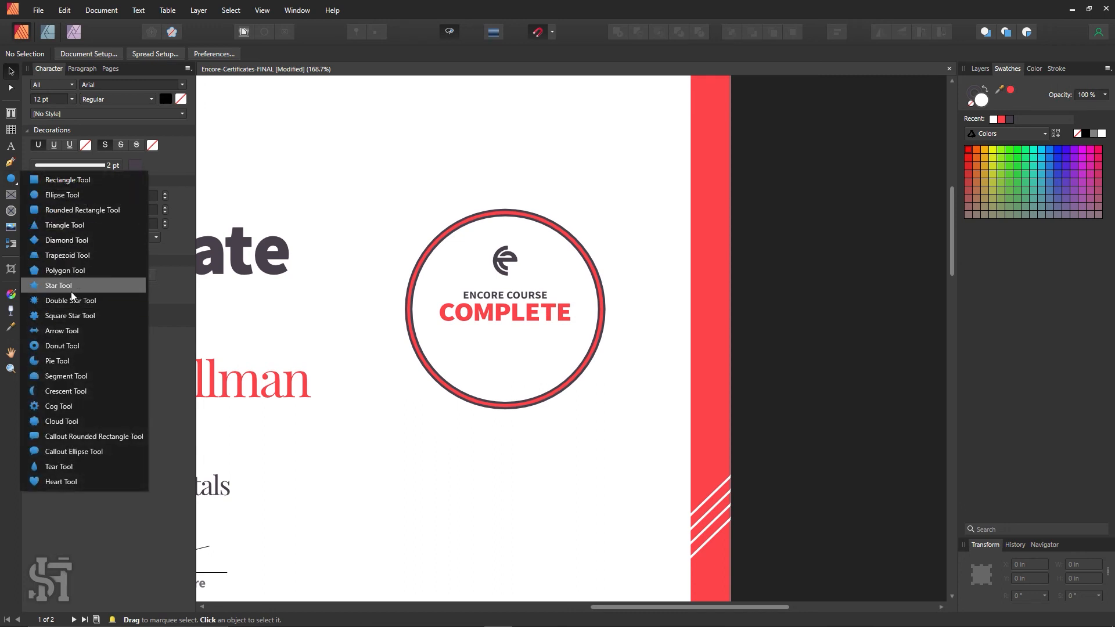
left_click(58, 285)
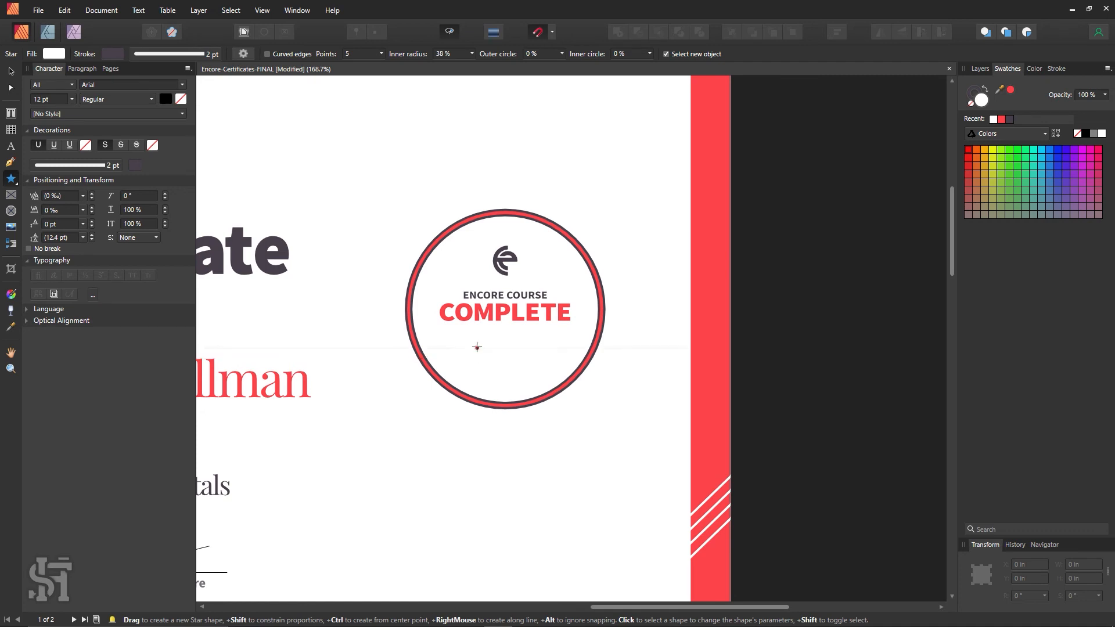
left_click_drag(476, 348, 508, 352)
key("v")
- Remove the star's outline and fill it with the recently used dark colour
key("z")
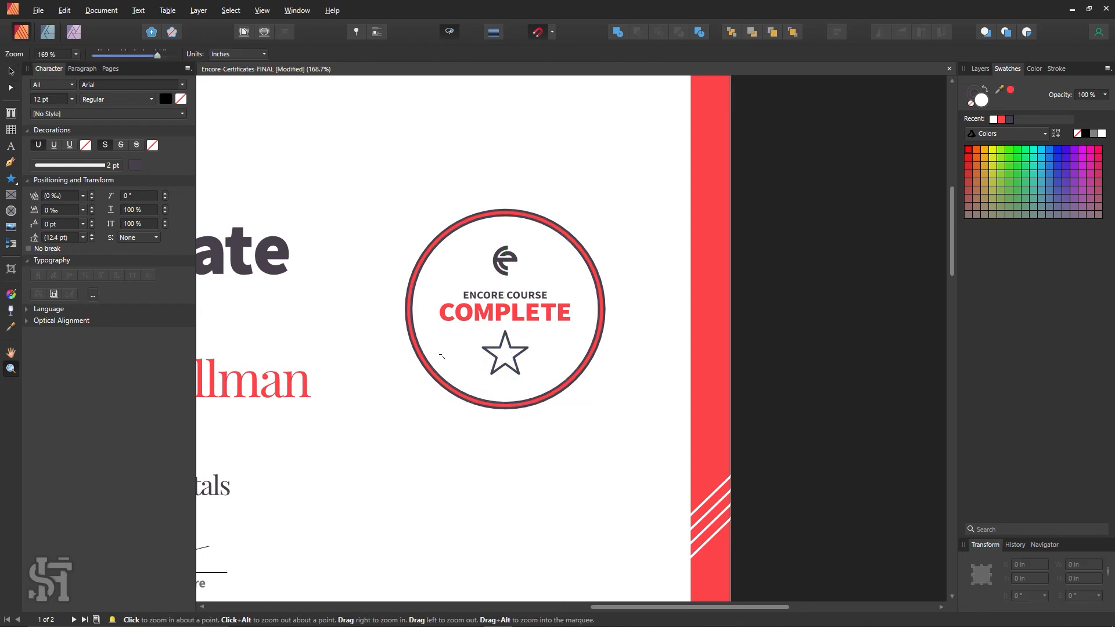
left_click_drag(440, 352, 352, 340)
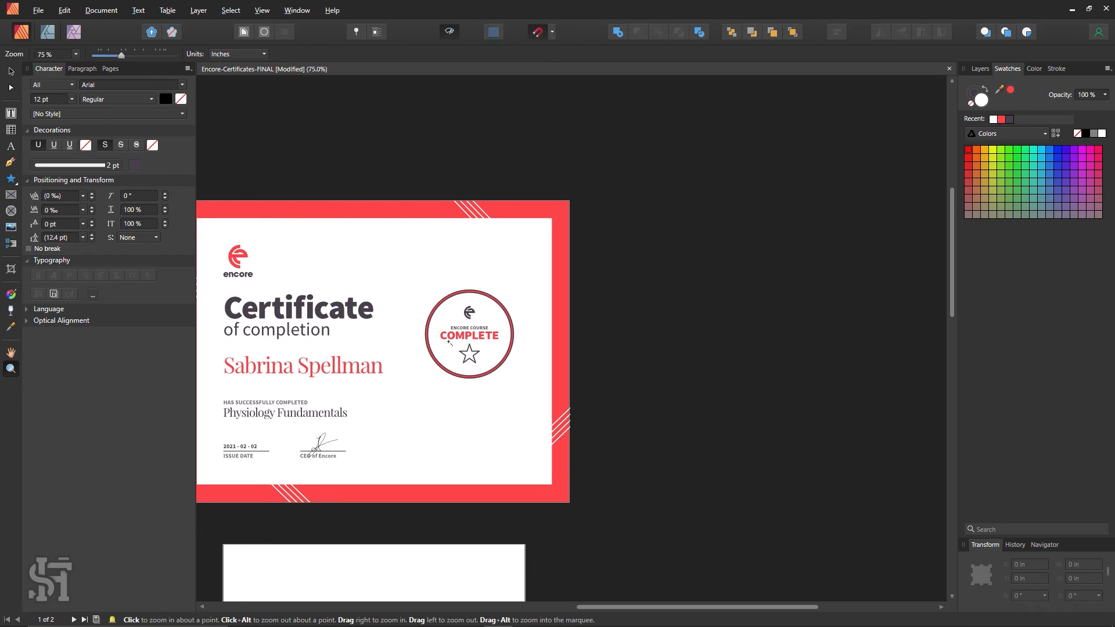
left_click_drag(449, 340, 556, 417)
left_click(10, 71)
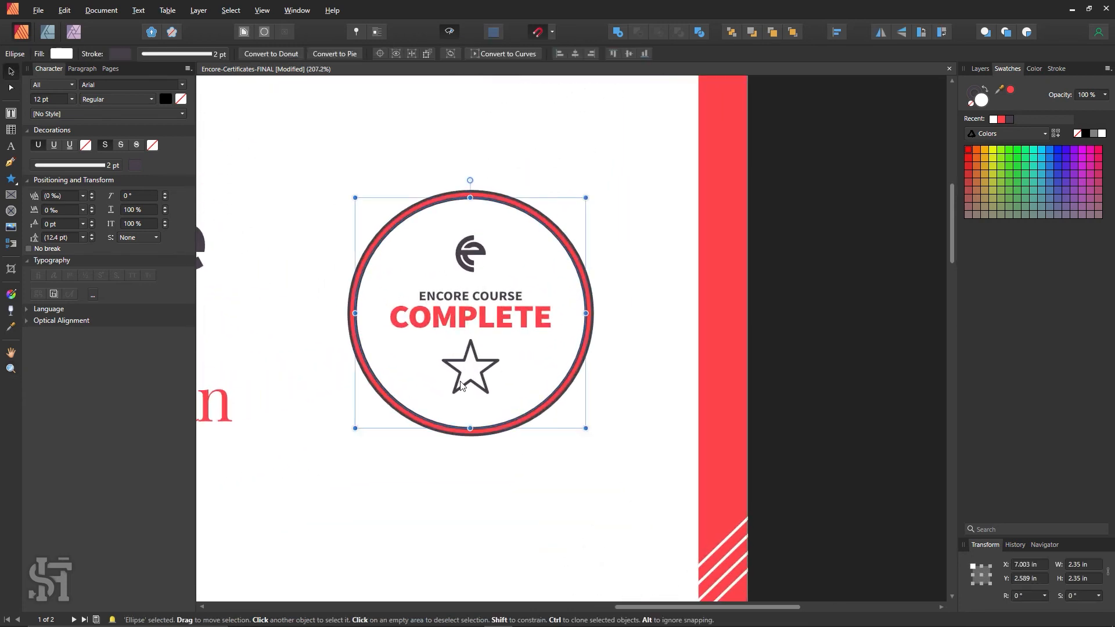
left_click(464, 377)
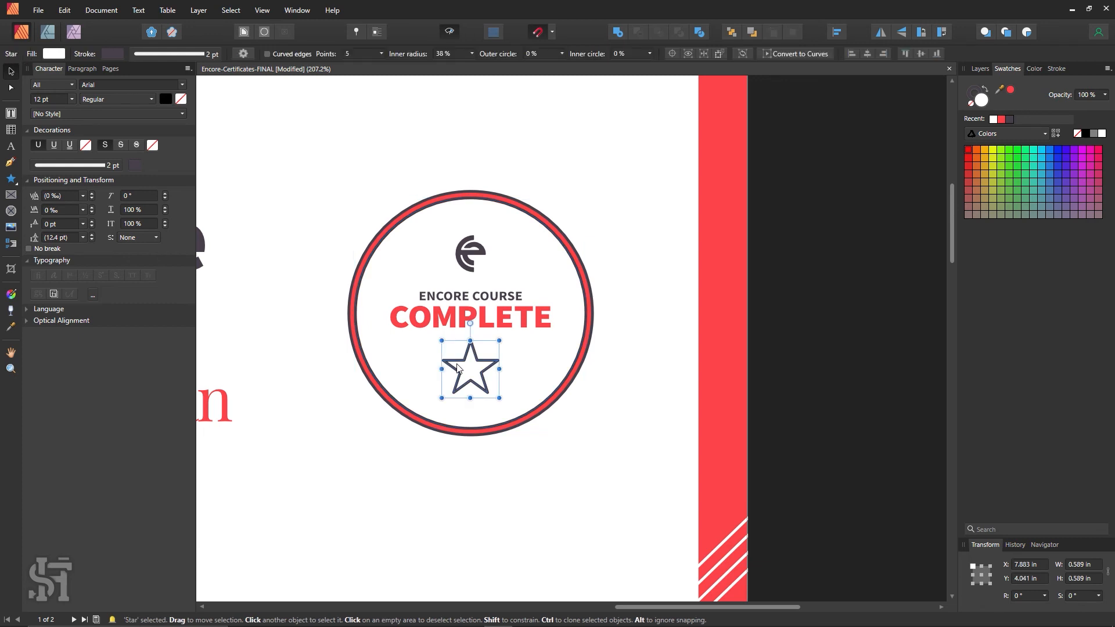
left_click(972, 105)
left_click(1010, 120)
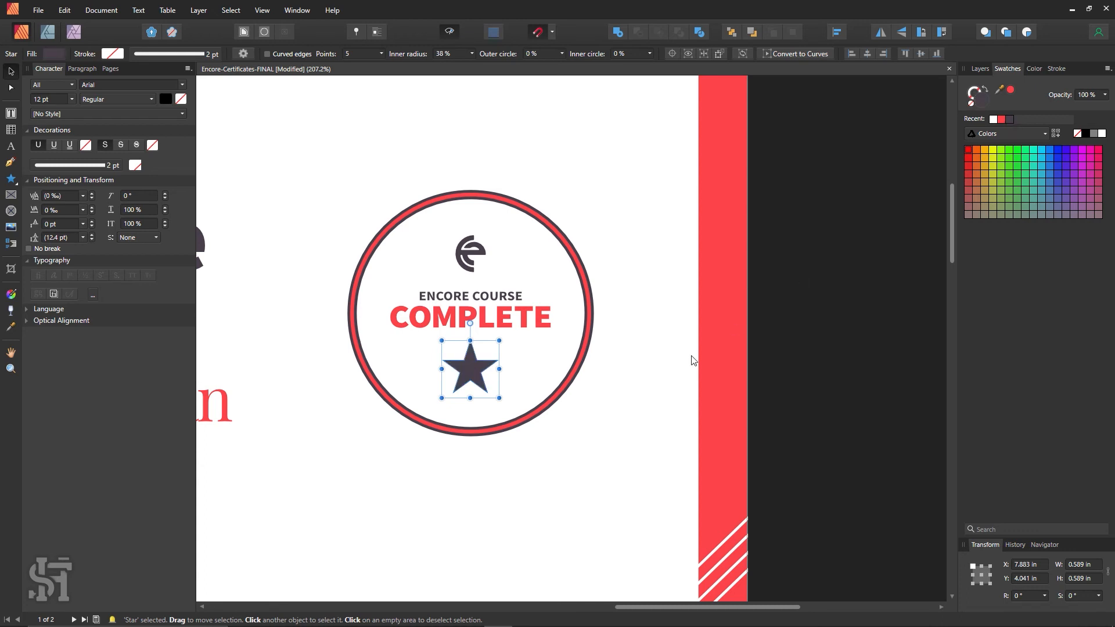
- Try cyan, turquoise, blue, violet and pink fills on the star
left_click(1042, 149)
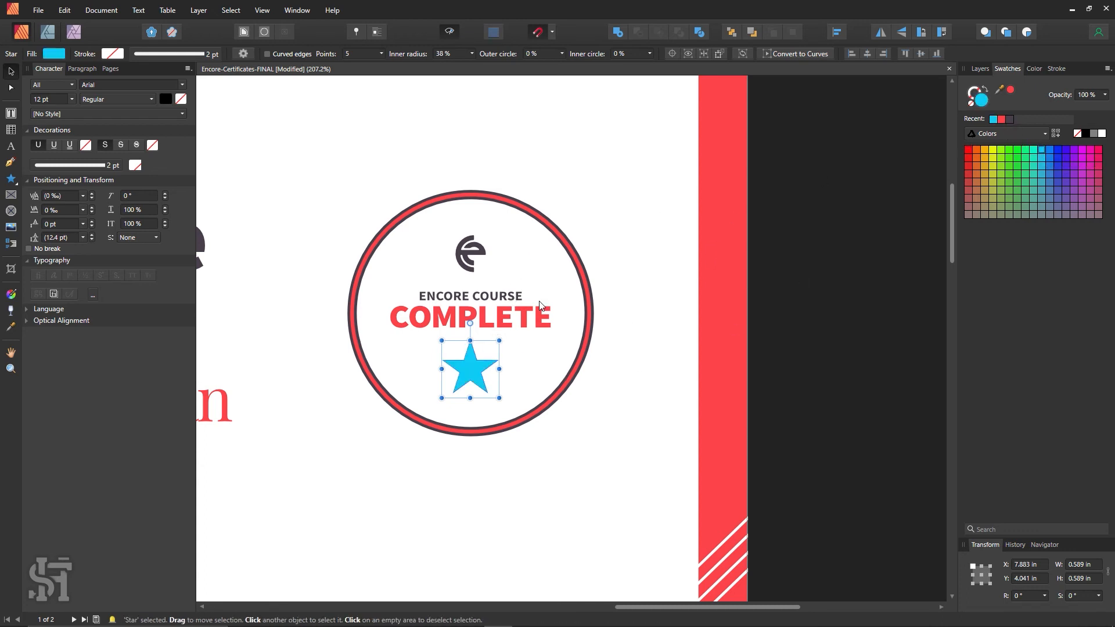
left_click(1034, 150)
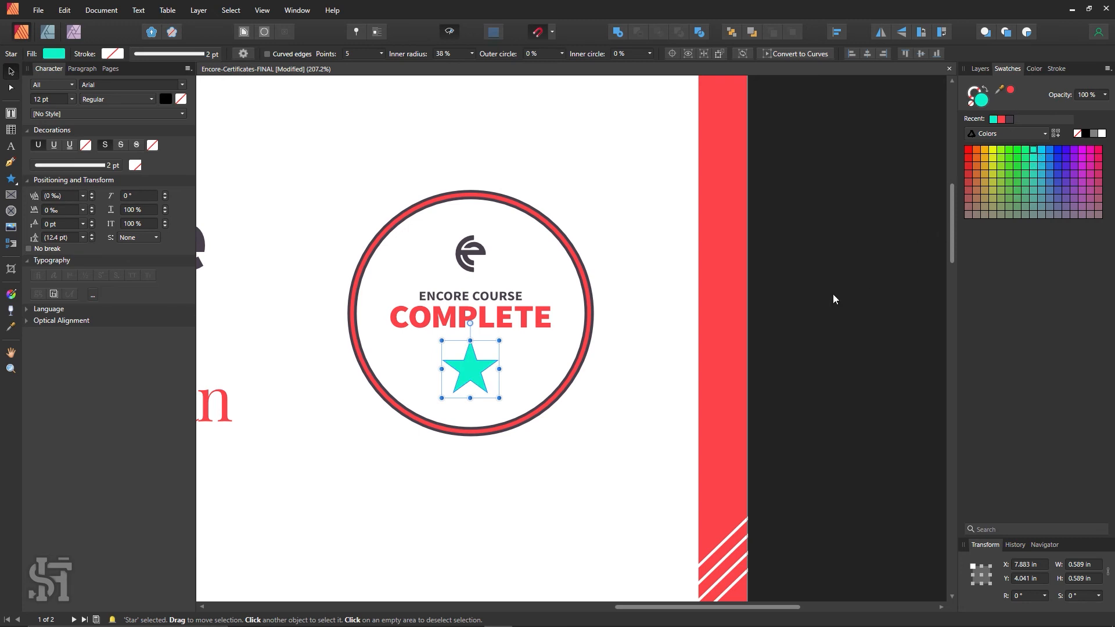
left_click(1050, 150)
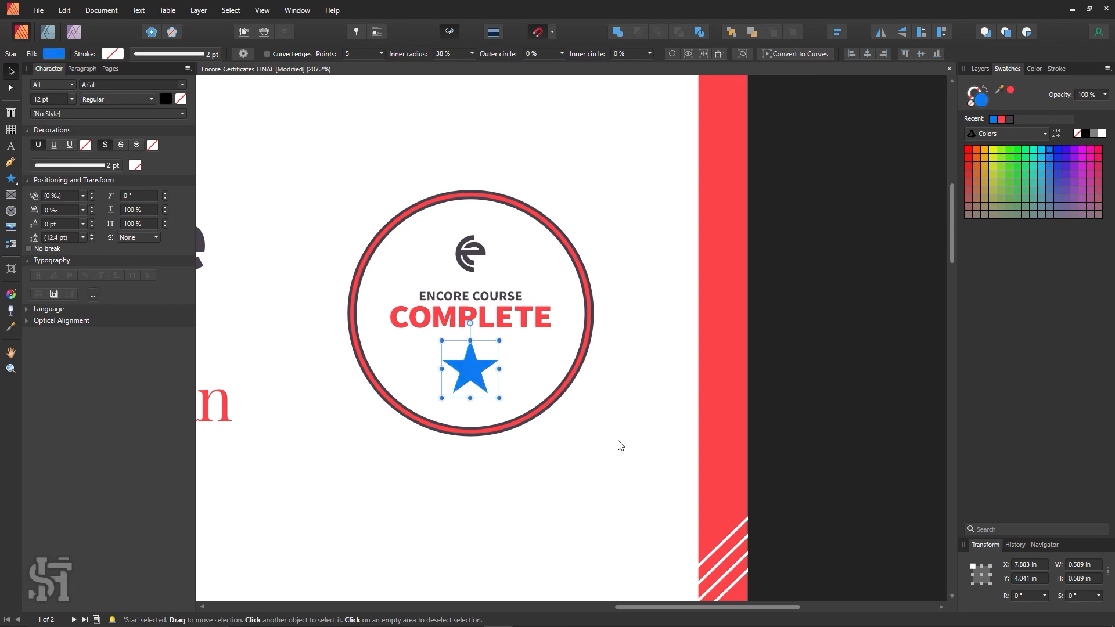
left_click(1072, 151)
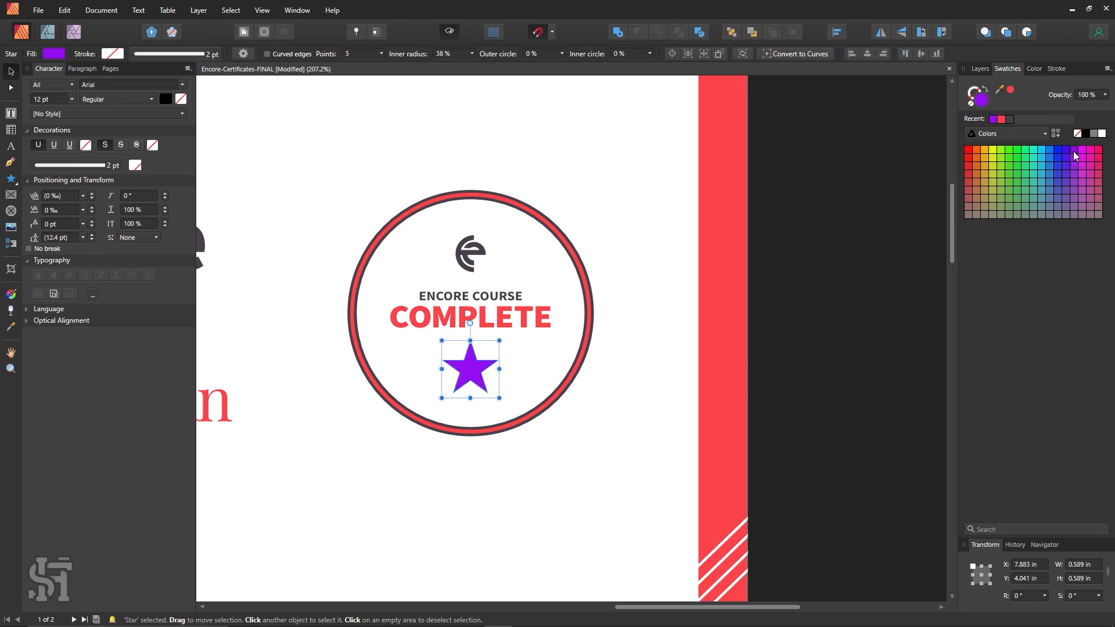
left_click(1098, 152)
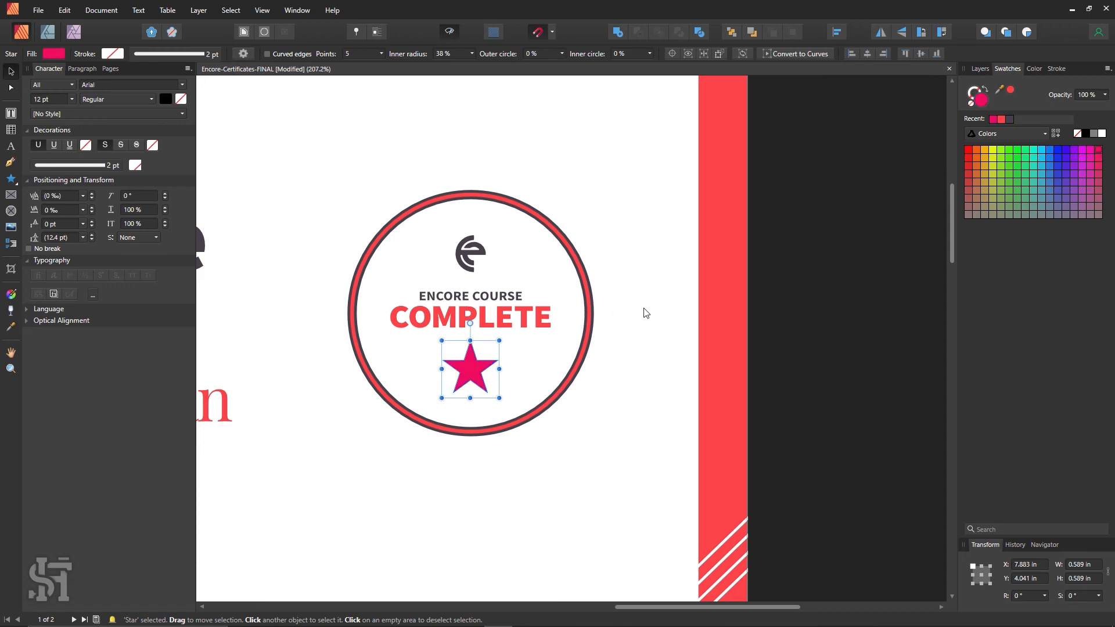
- Fill the star with golden orange from the Colors palette
left_click(976, 151)
left_click(985, 153)
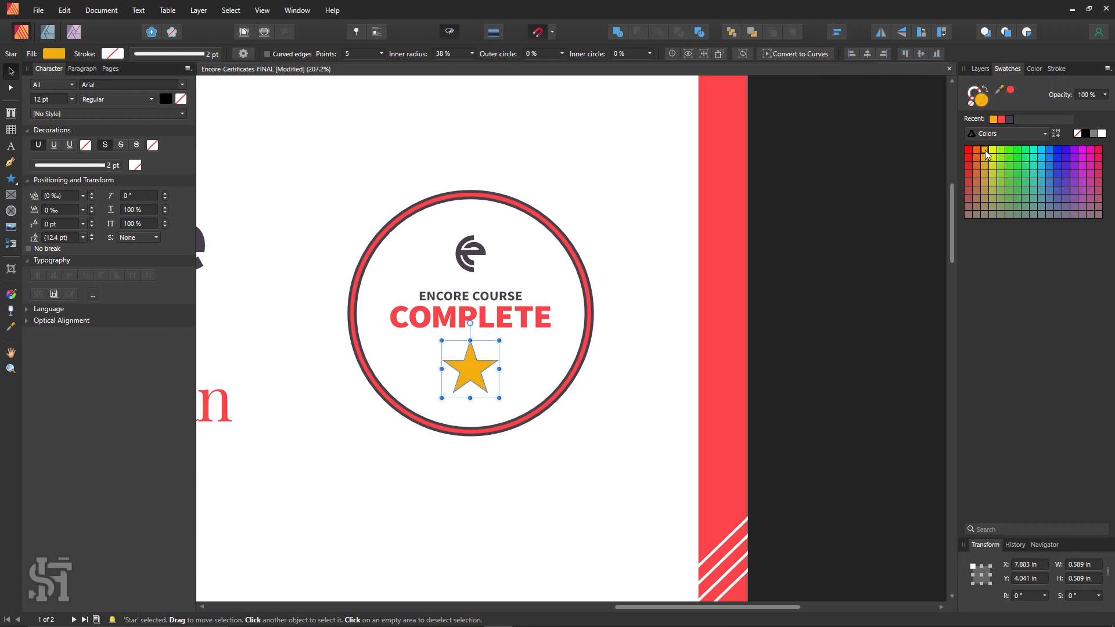
left_click(993, 152)
left_click(985, 152)
left_click(834, 193)
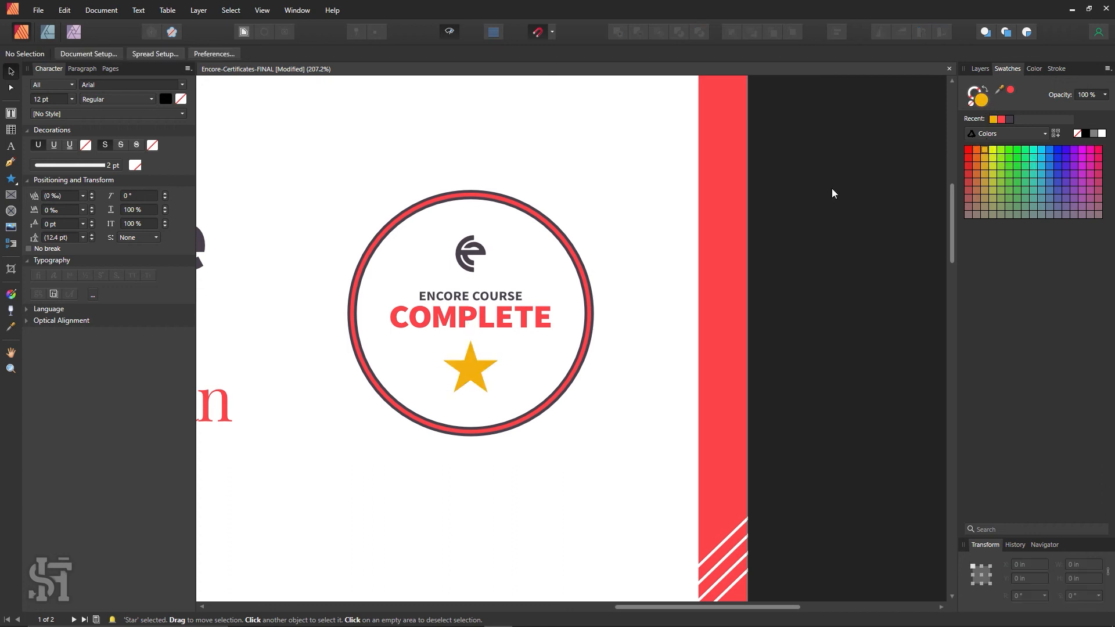
- Shrink the star to about 0.31 in and place a copy on each side of it to form a row of three
left_click(496, 363)
left_click_drag(499, 399, 437, 361)
left_click(497, 405)
left_click(575, 457)
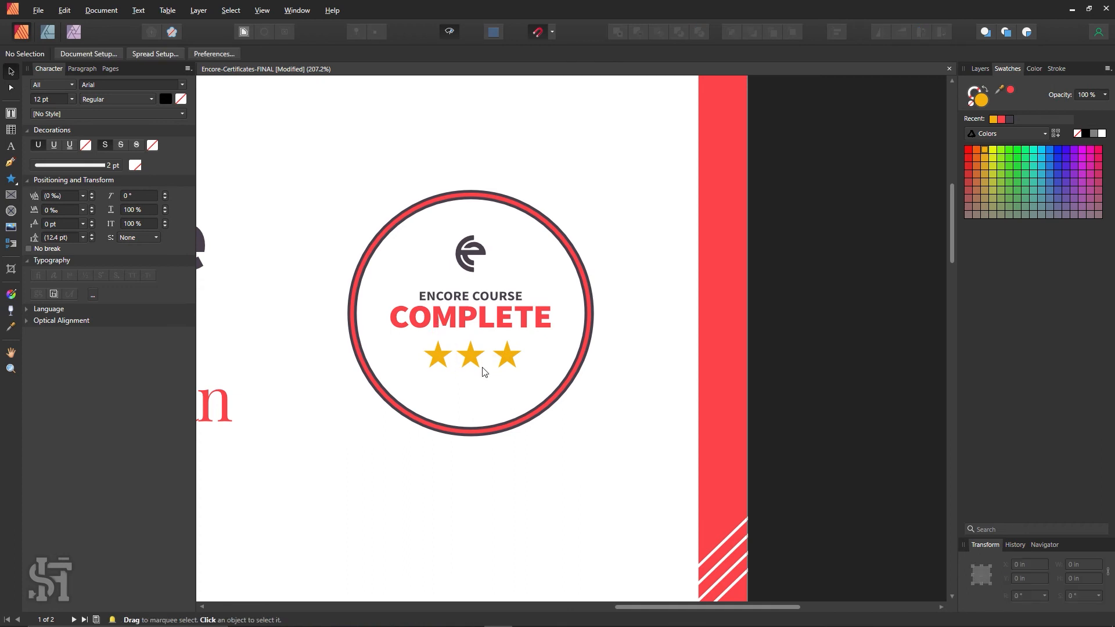
- Shift the left star slightly outward and space the three stars evenly horizontally
left_click(438, 361)
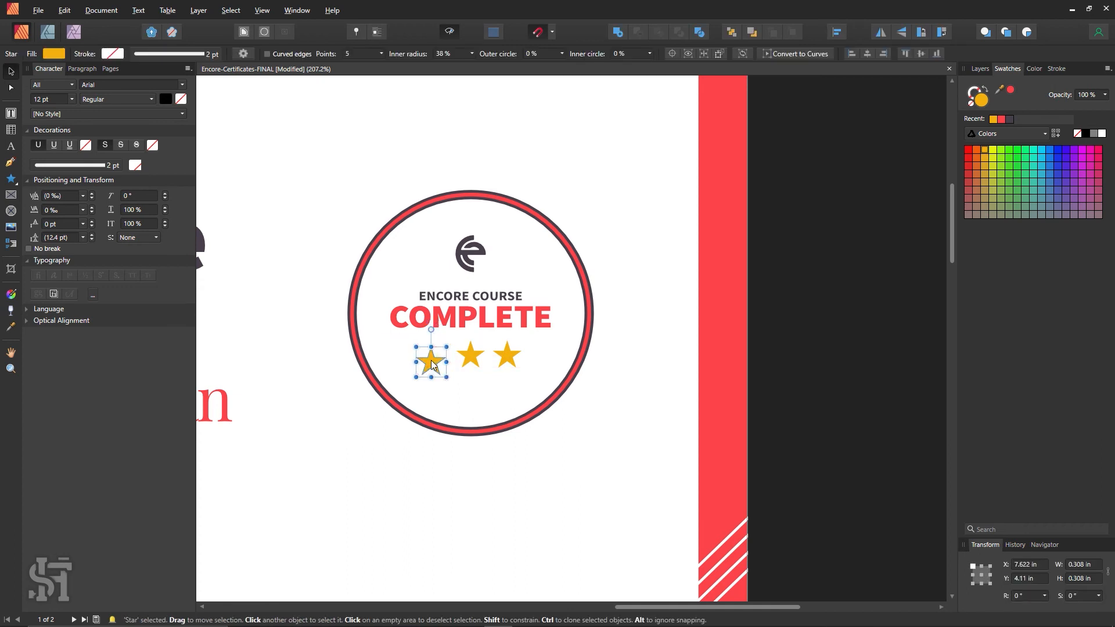
left_click(472, 359, "shift")
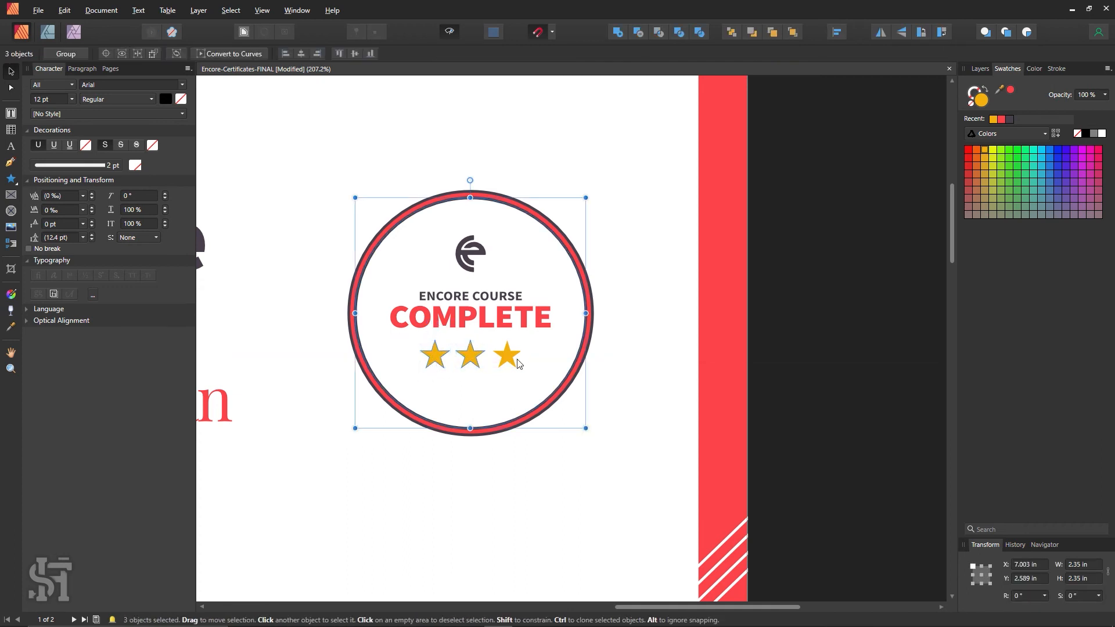
left_click(508, 359, "shift")
left_click(467, 356, "shift")
left_click(437, 357, "shift")
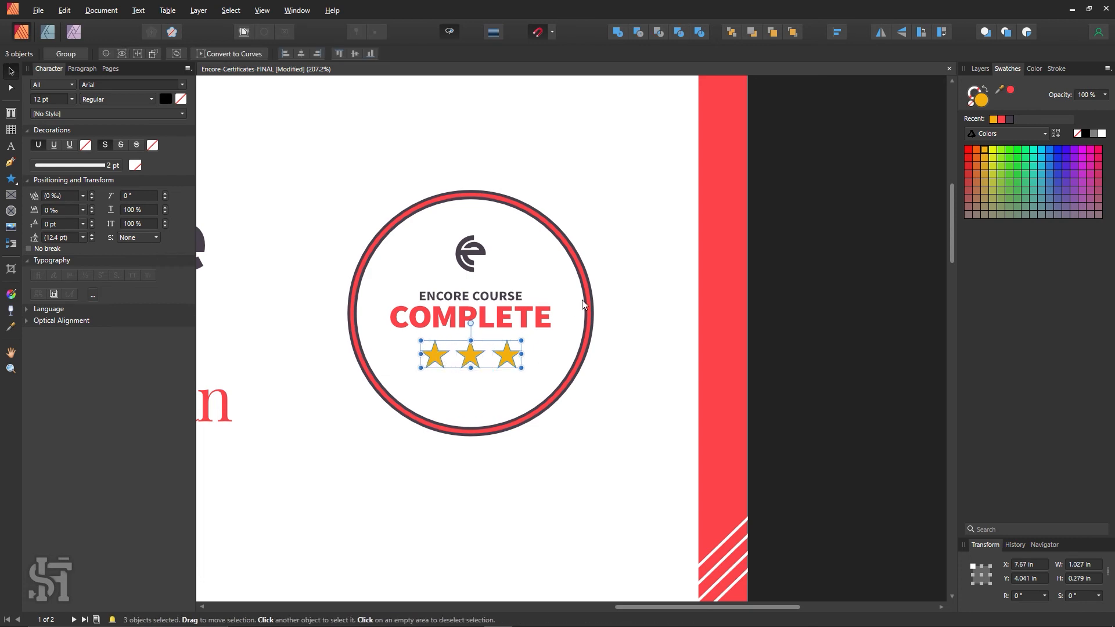
left_click(836, 32)
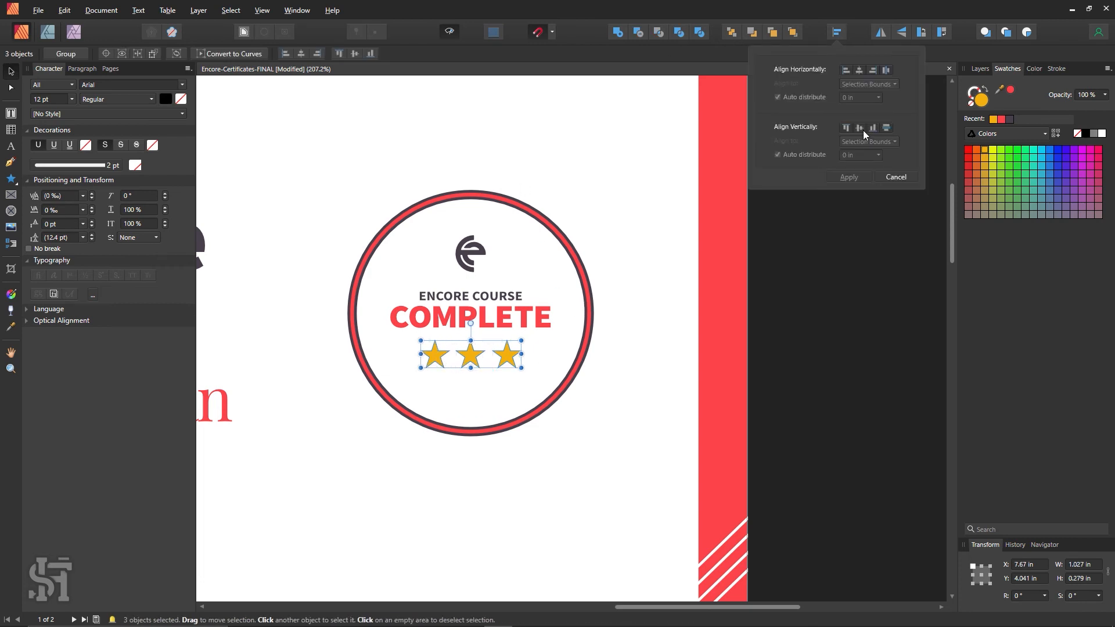
left_click(884, 71)
left_click(824, 349)
- Shrink the row of three stars about its centre to about 0.81 in wide and nudge it down to about Y 4.11 in
key("z")
left_click(502, 347, "alt")
left_click(503, 346, "alt")
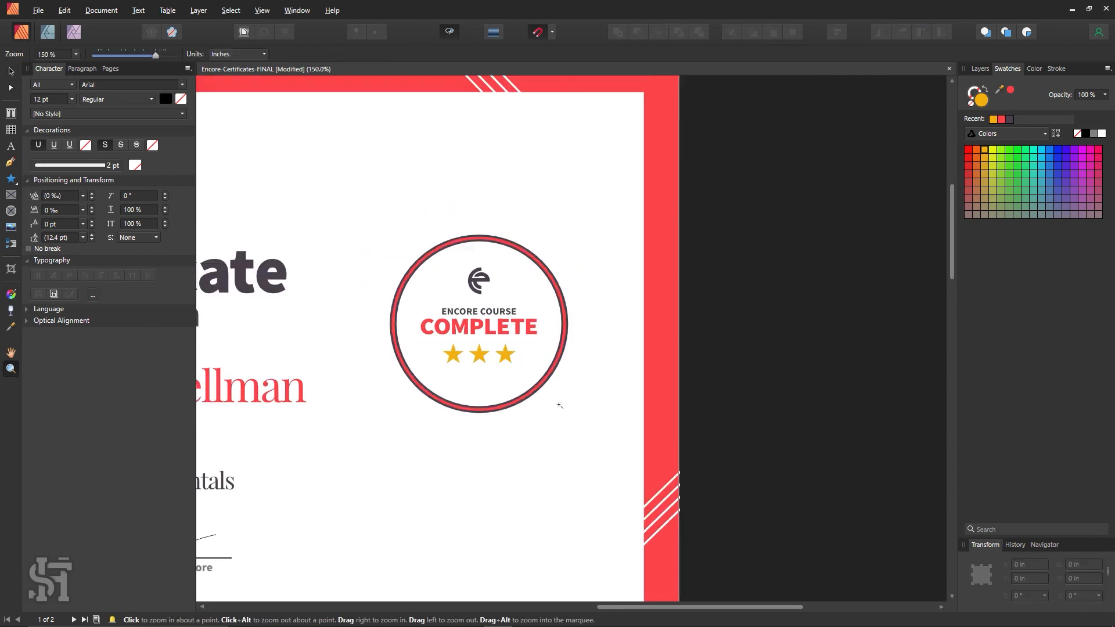
left_click(508, 394, "alt")
left_click_drag(508, 394, 682, 458)
left_click(11, 71)
left_click(434, 367)
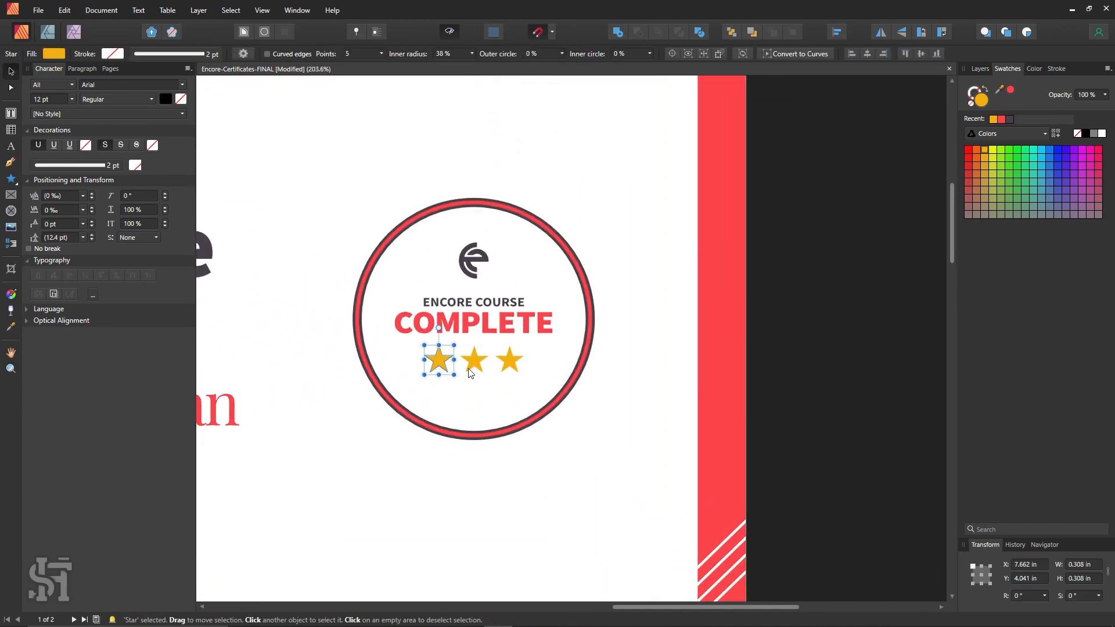
left_click(471, 369, "shift")
left_click(509, 362, "shift")
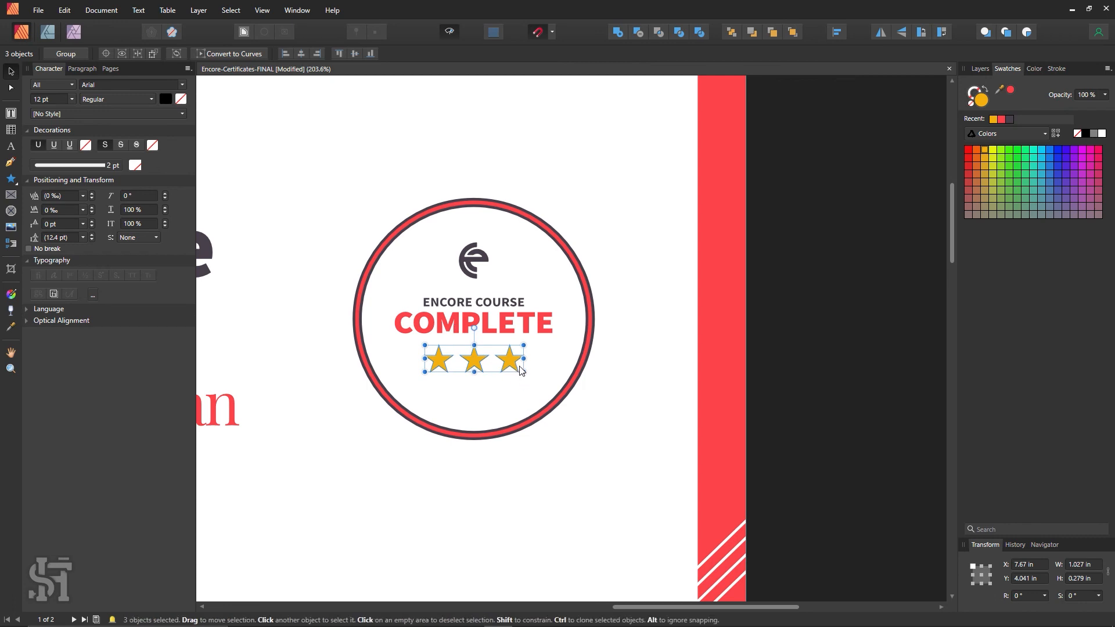
left_click_drag(523, 370, 514, 370)
key("Down")
key("Down")
key("Down")
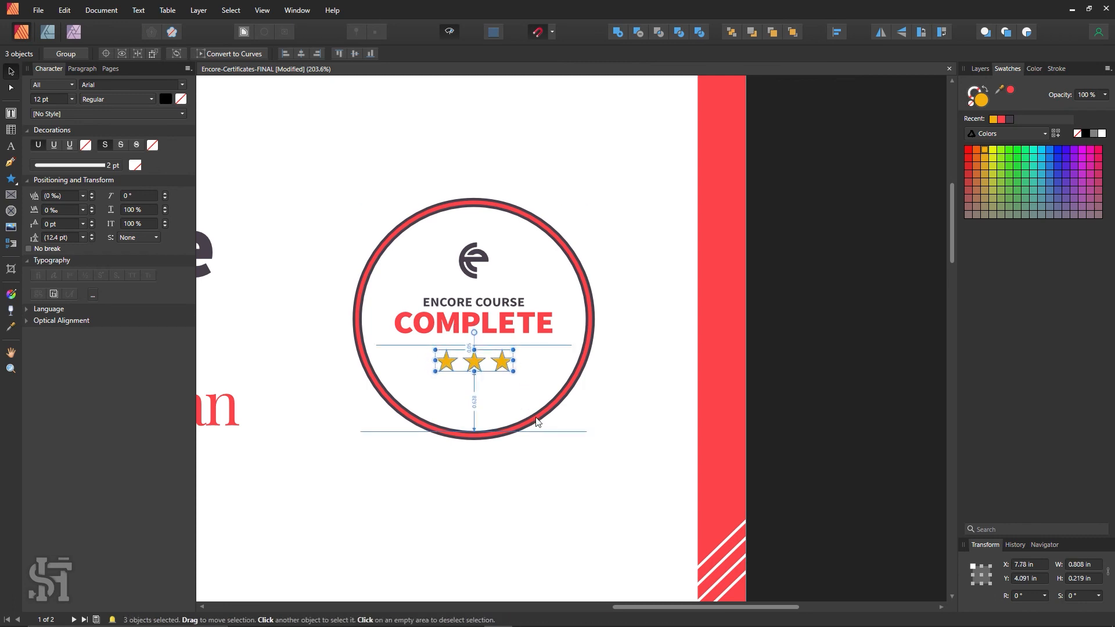
left_click(618, 473)
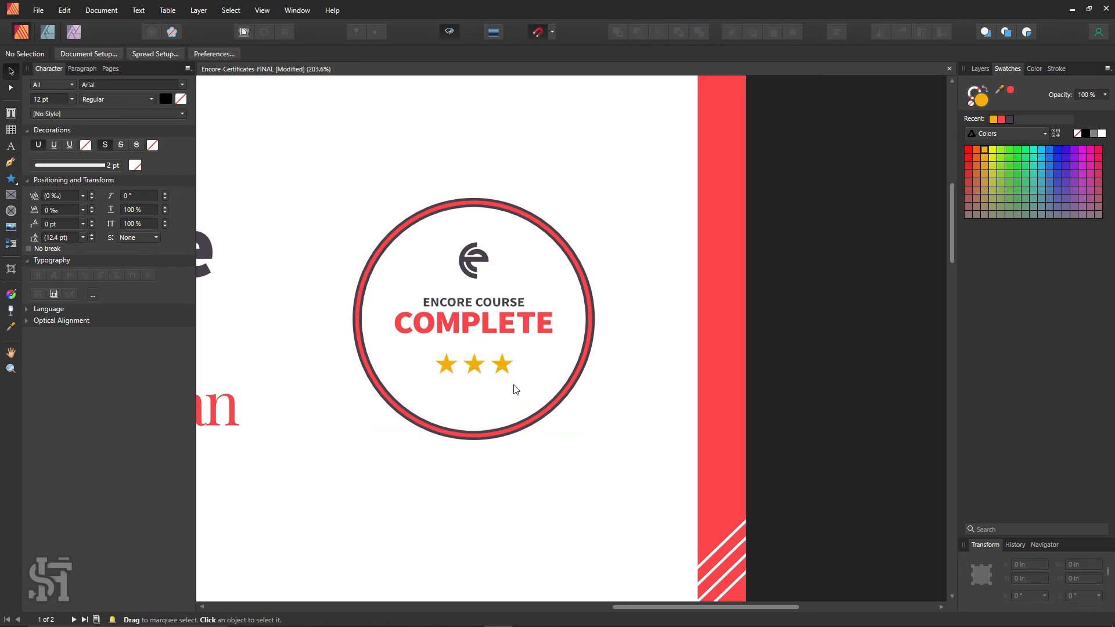
- Add a copy of the star at each end of the row to make five stars
left_click(445, 371)
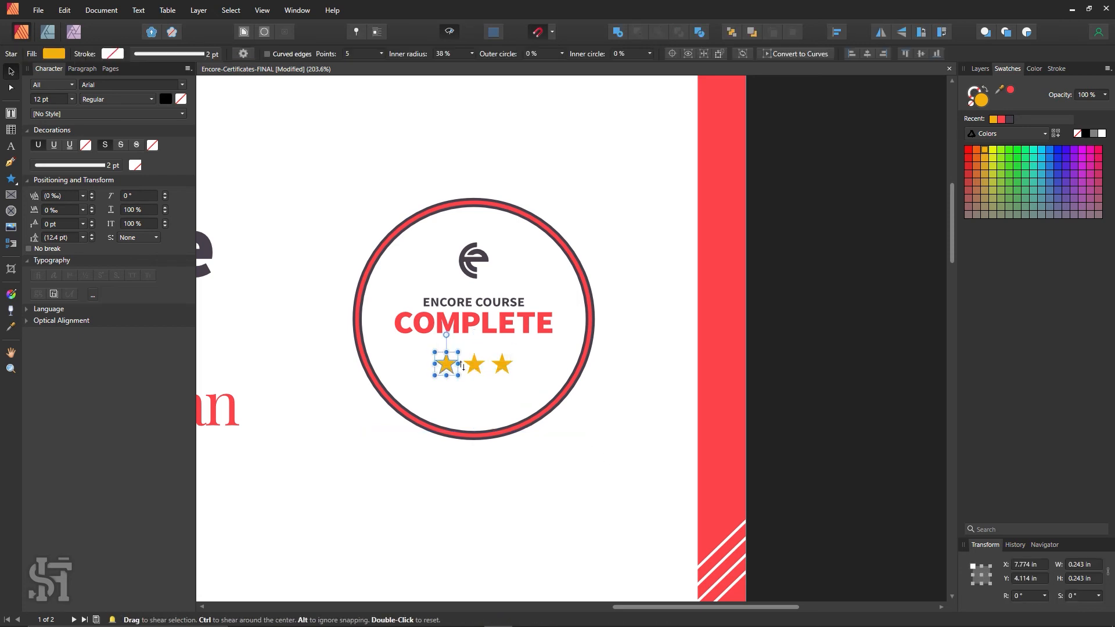
left_click_drag(444, 373, 529, 384)
key("Left")
key("Left")
key("Right")
key("Right")
key("Right")
left_click(555, 348)
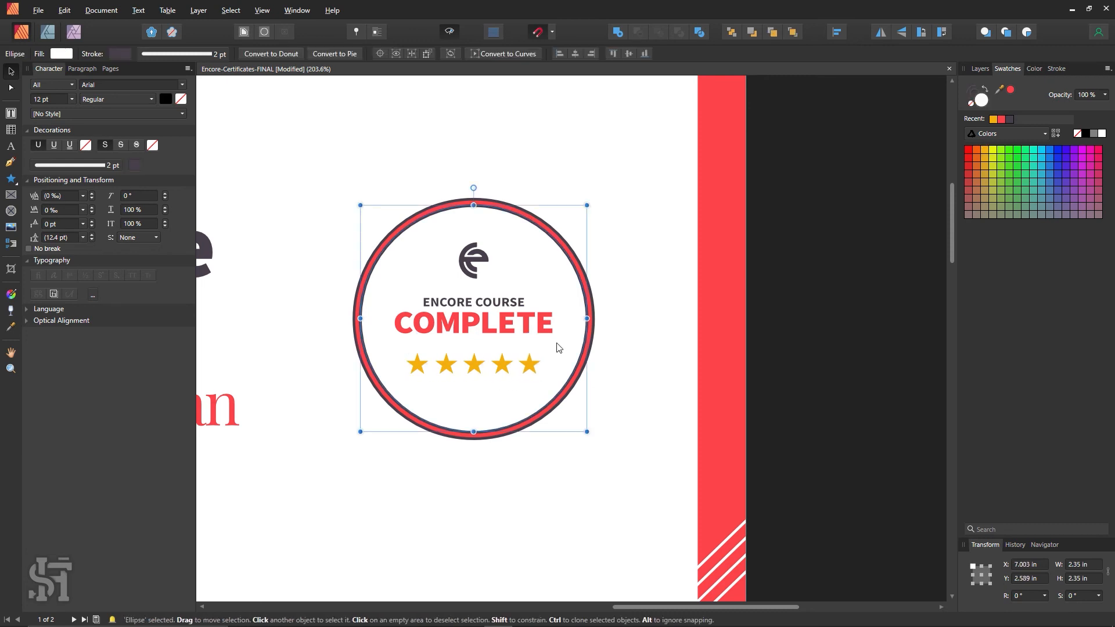
left_click(557, 343)
- Select all five stars and space them evenly horizontally
left_click_drag(653, 339, 380, 406)
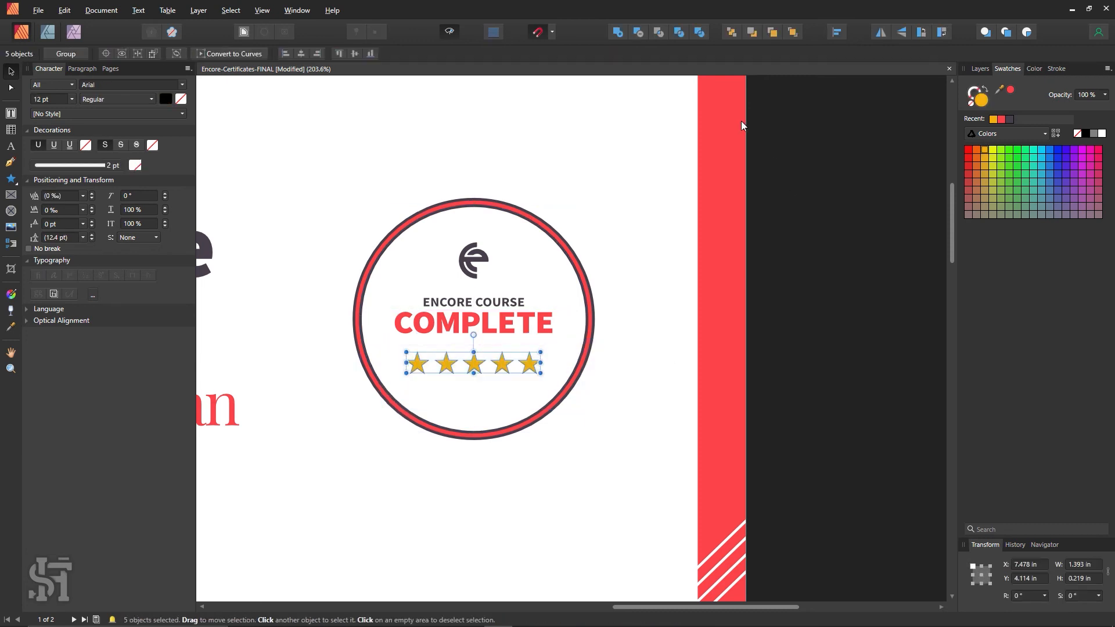
left_click(836, 32)
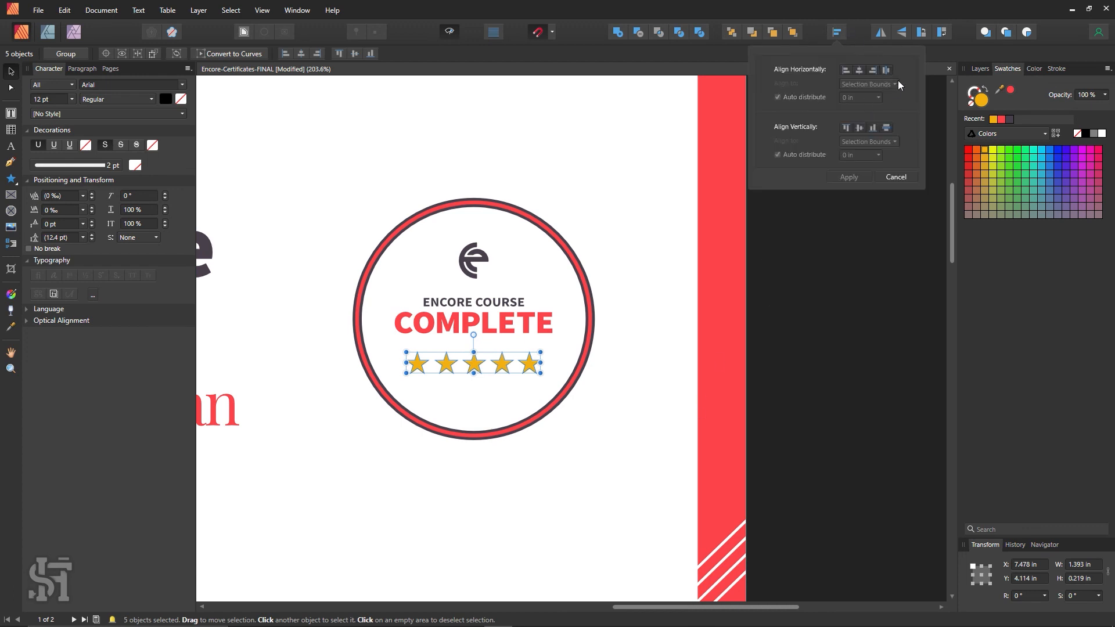
left_click(886, 69)
left_click(624, 483)
key("z")
left_click(488, 322, "alt")
left_click(488, 322, "alt")
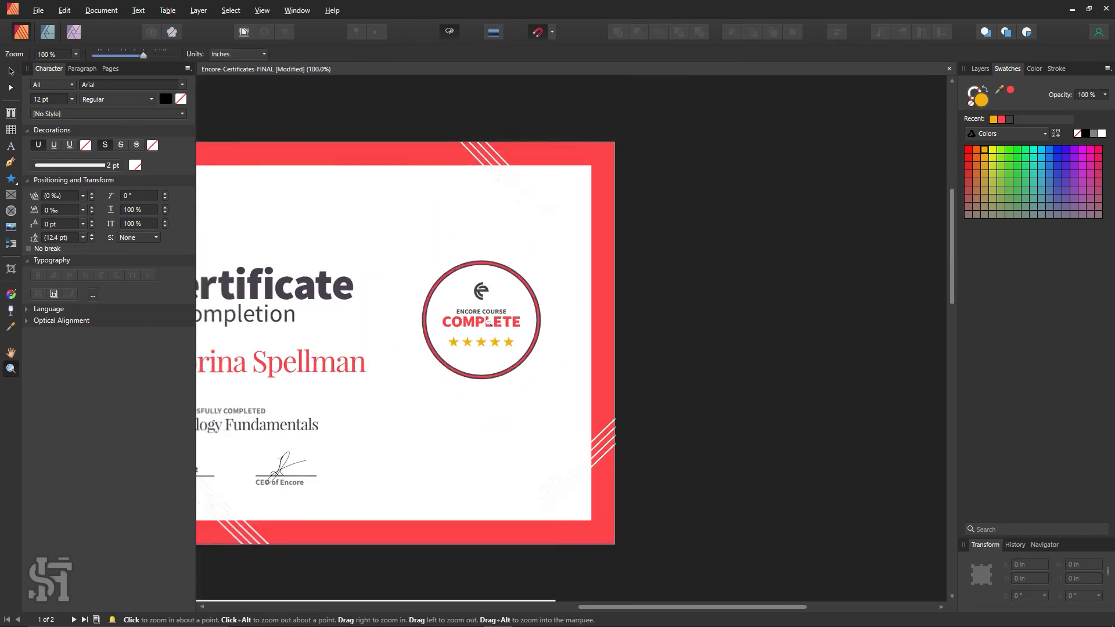
left_click(486, 336, "alt")
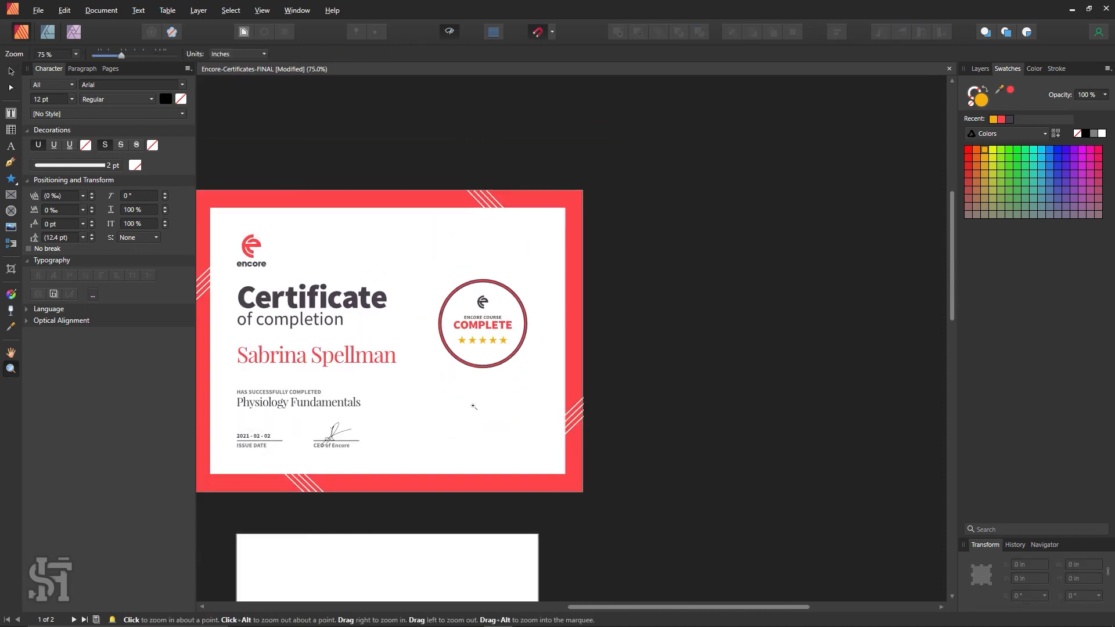
left_click_drag(482, 343, 557, 375)
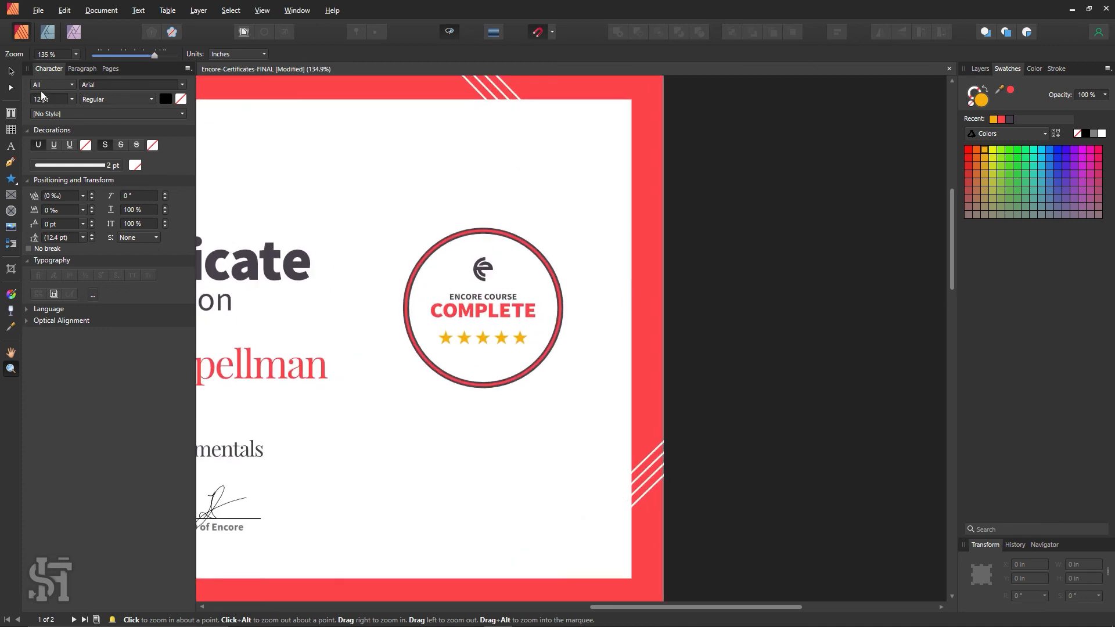
- Recolour the word "COMPLETE" in the seal with the dark purple-grey used for the other heading text
left_click(13, 71)
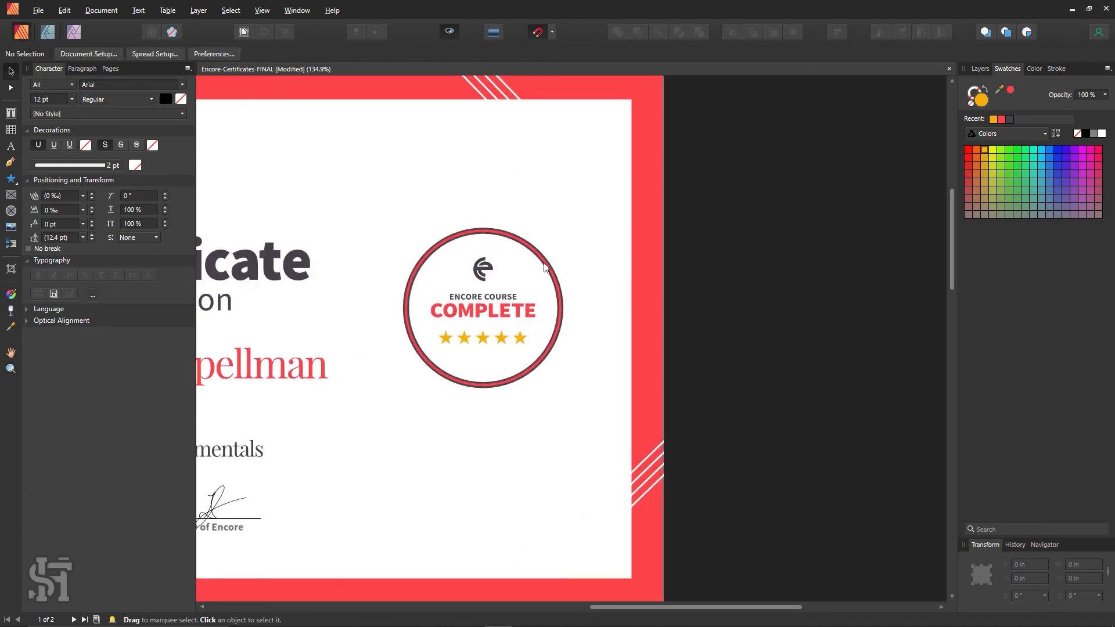
left_click(509, 317)
left_click(1010, 120)
key("ctrl+d")
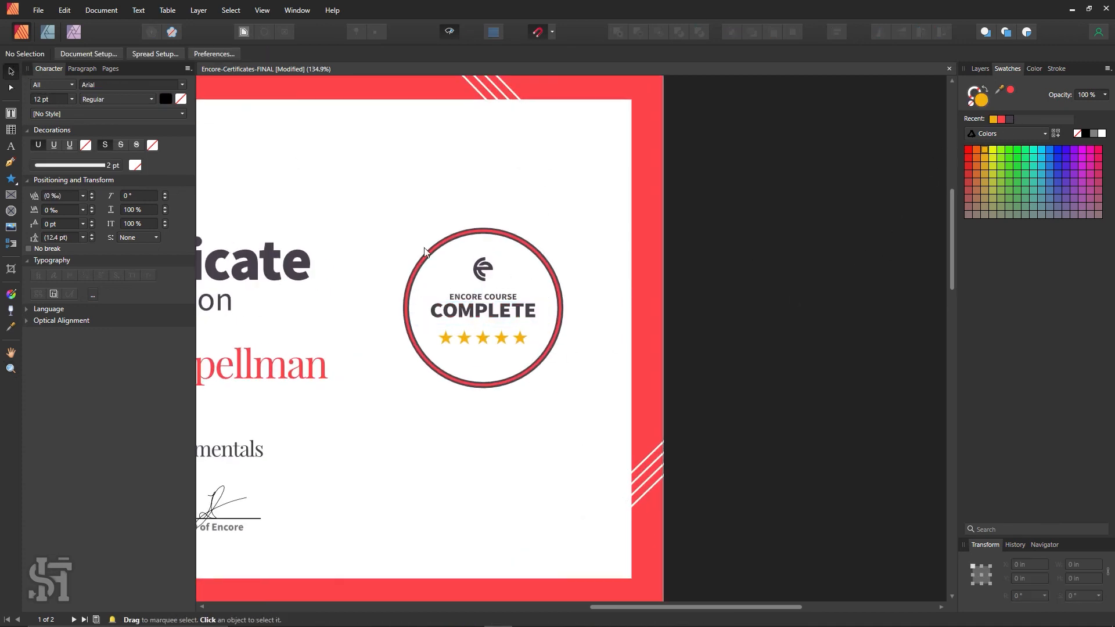
- Recolour the Encore symbol inside the seal with the certificate's red
double_click(489, 273)
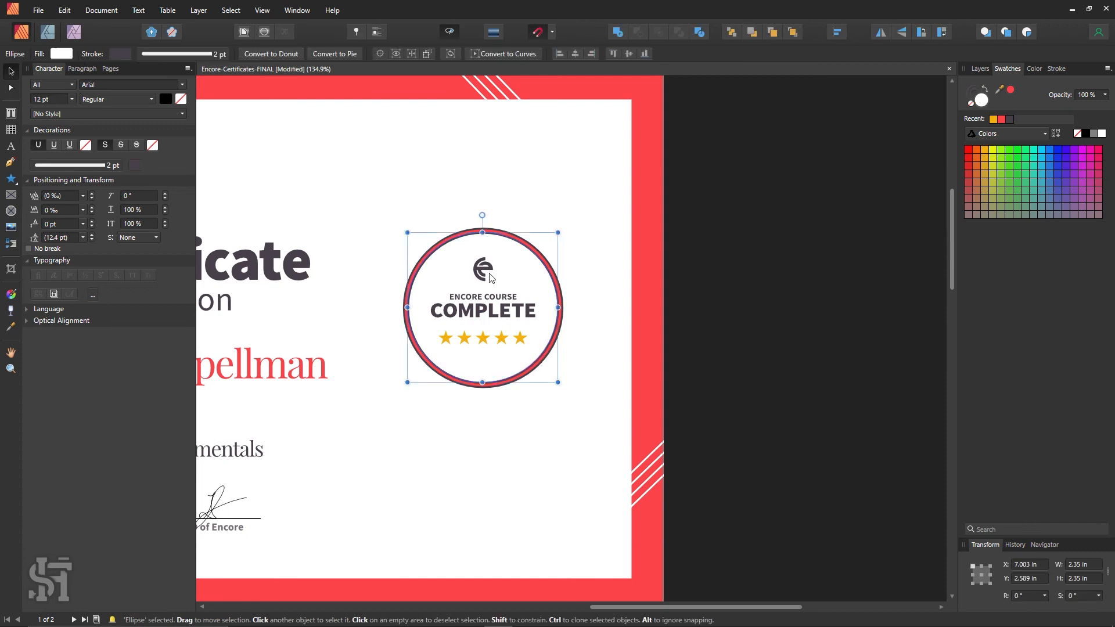
left_click(1001, 120)
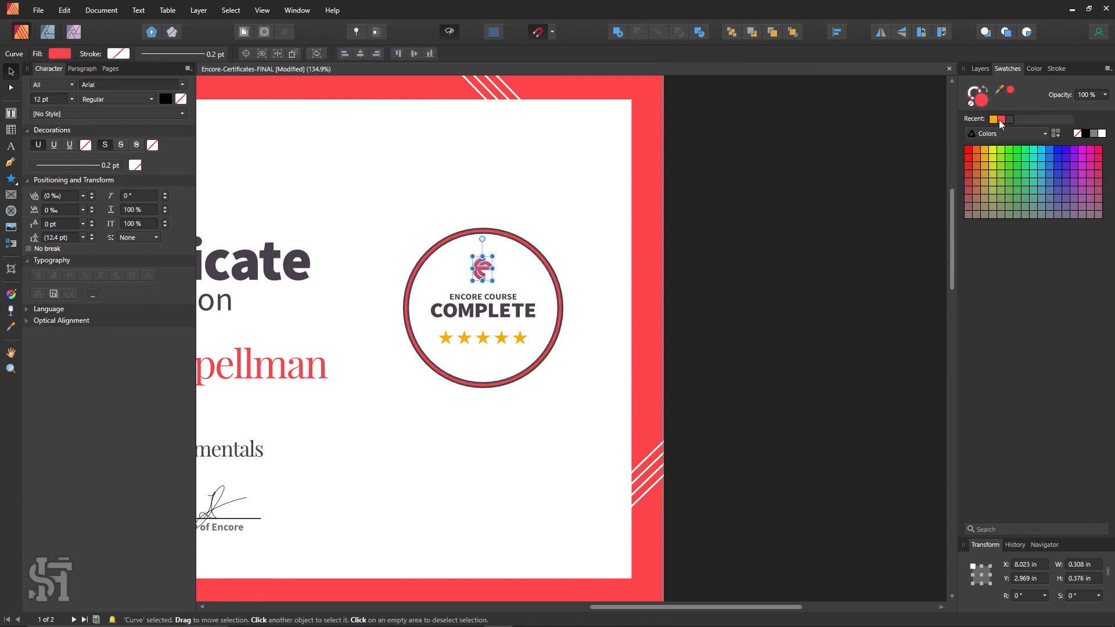
left_click(771, 282)
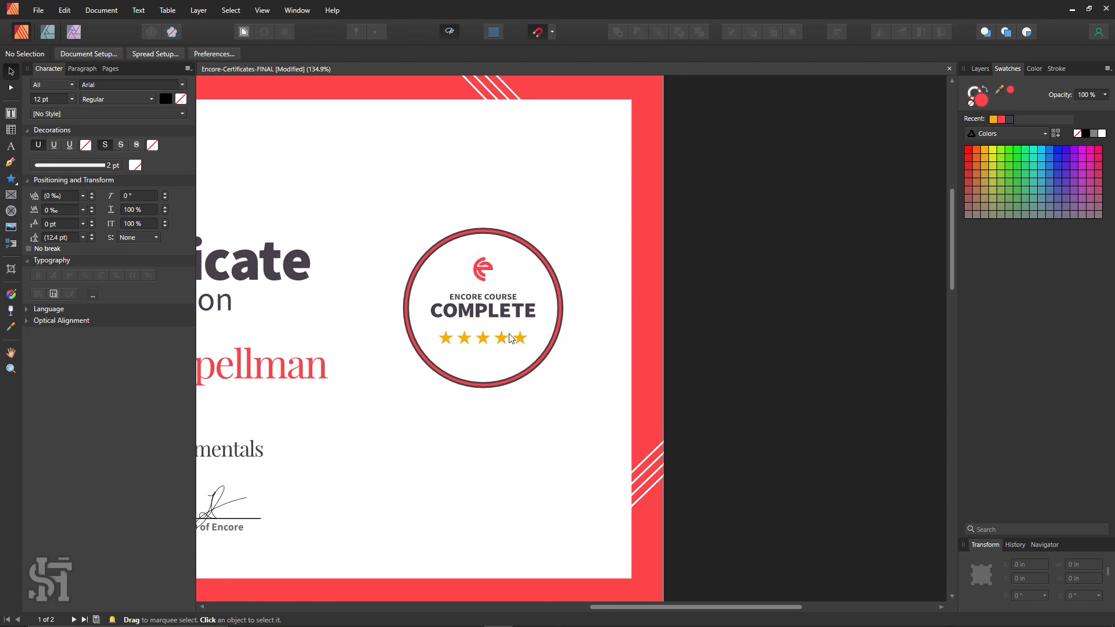
left_click(533, 332)
left_click(598, 343)
- Try filling the seal's inner circle with the stars' golden yellow, and undo the fill
key("z")
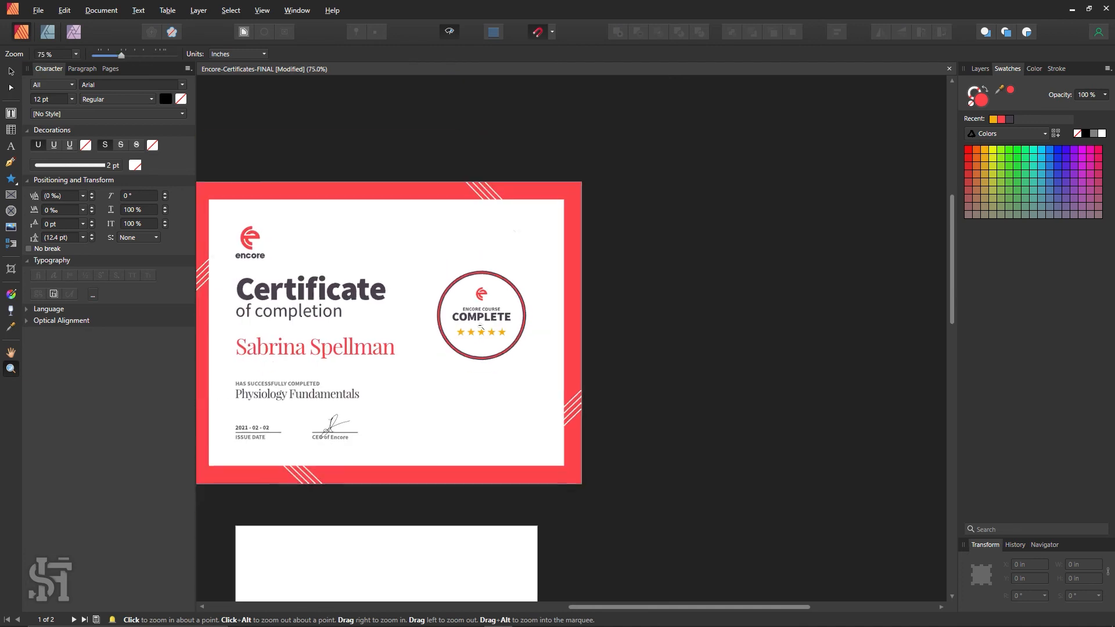
left_click(470, 332, "alt")
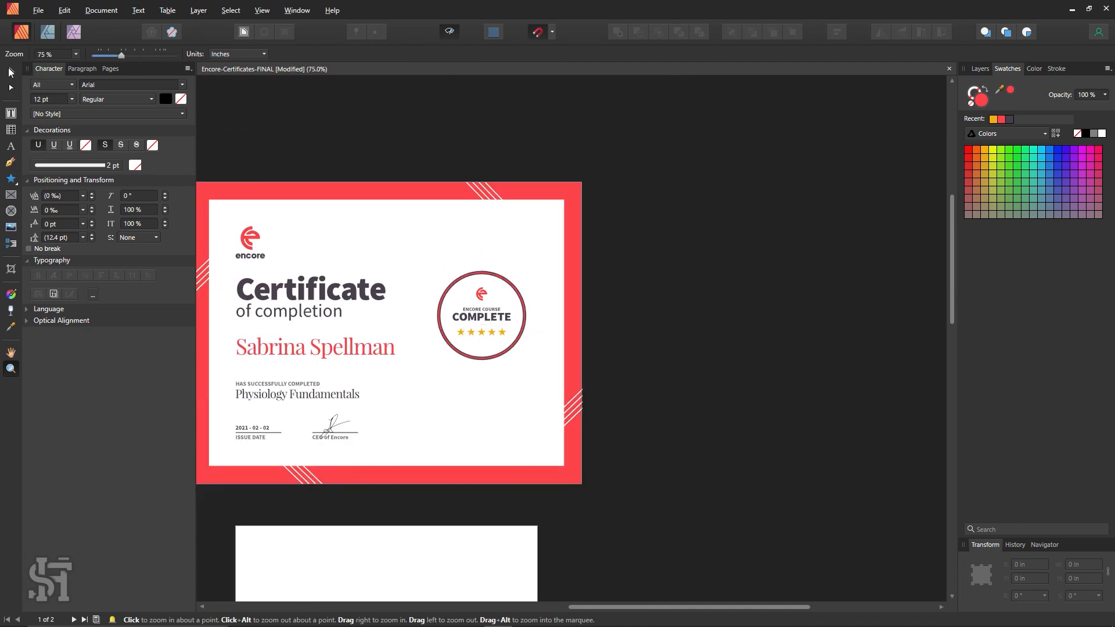
key("v")
left_click(516, 313)
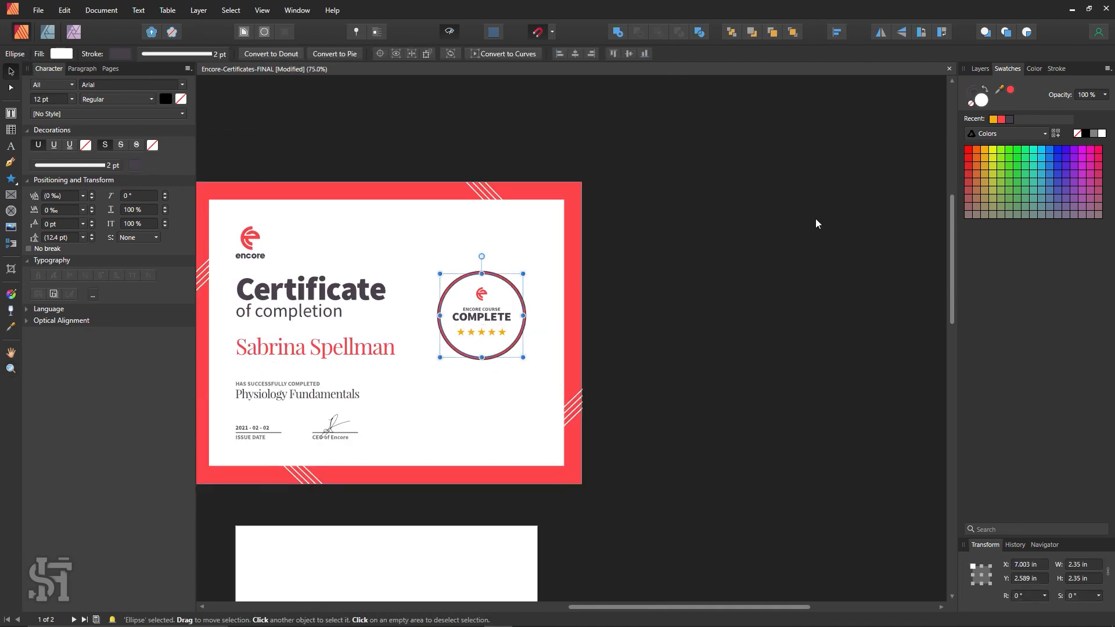
left_click(993, 119)
left_click(659, 348)
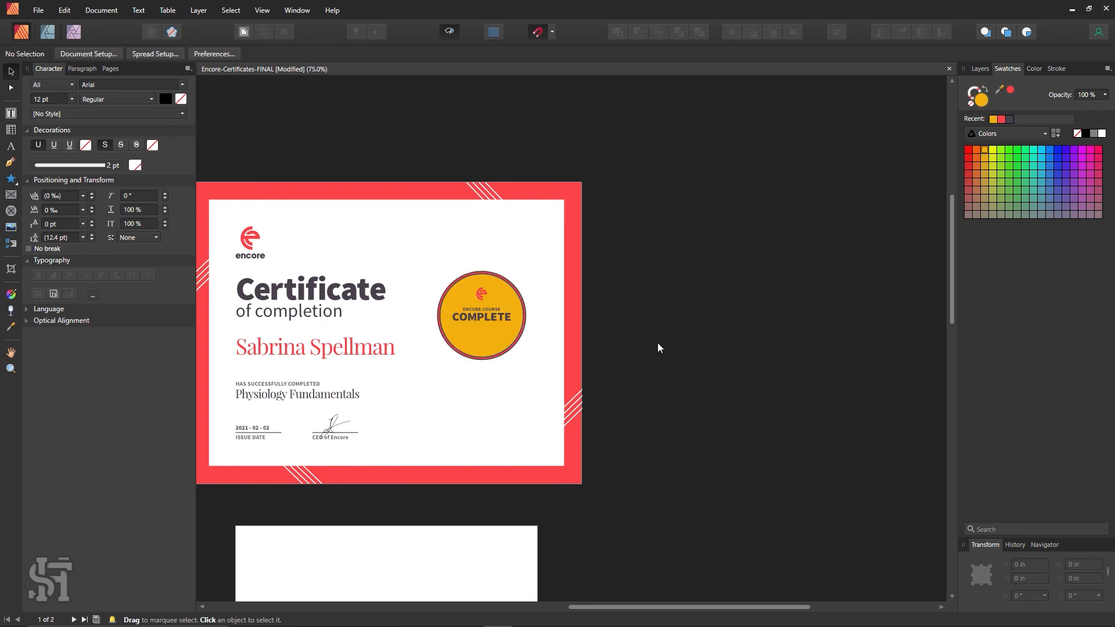
key("ctrl+z")
key("ctrl+z")
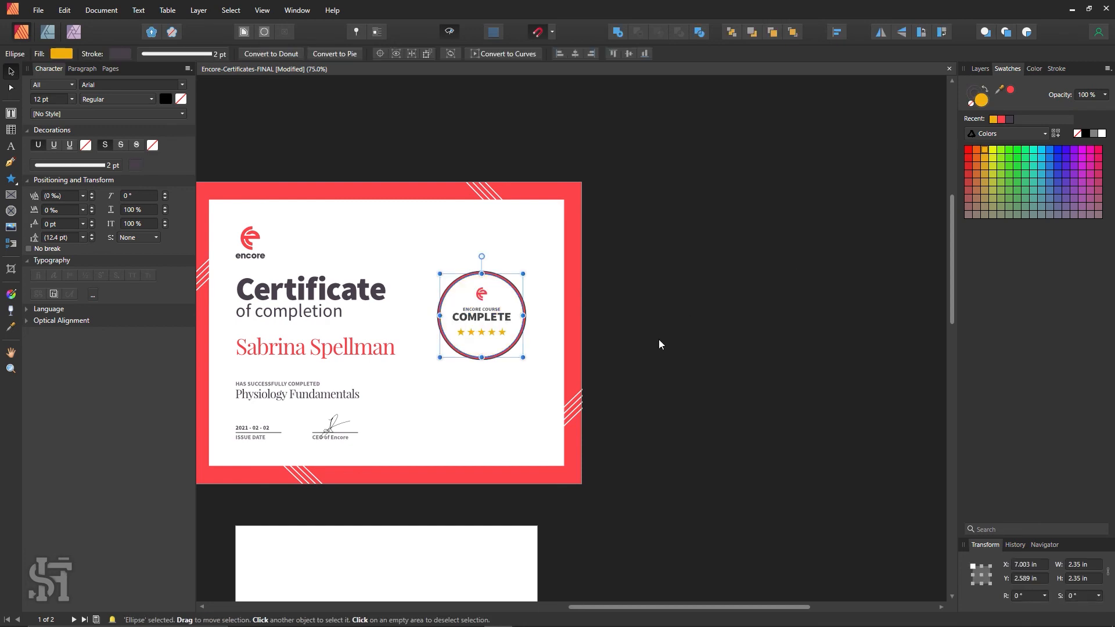
- Fill the seal's inner circle with a very light neutral grey, about E8E8E8
left_click(1095, 134)
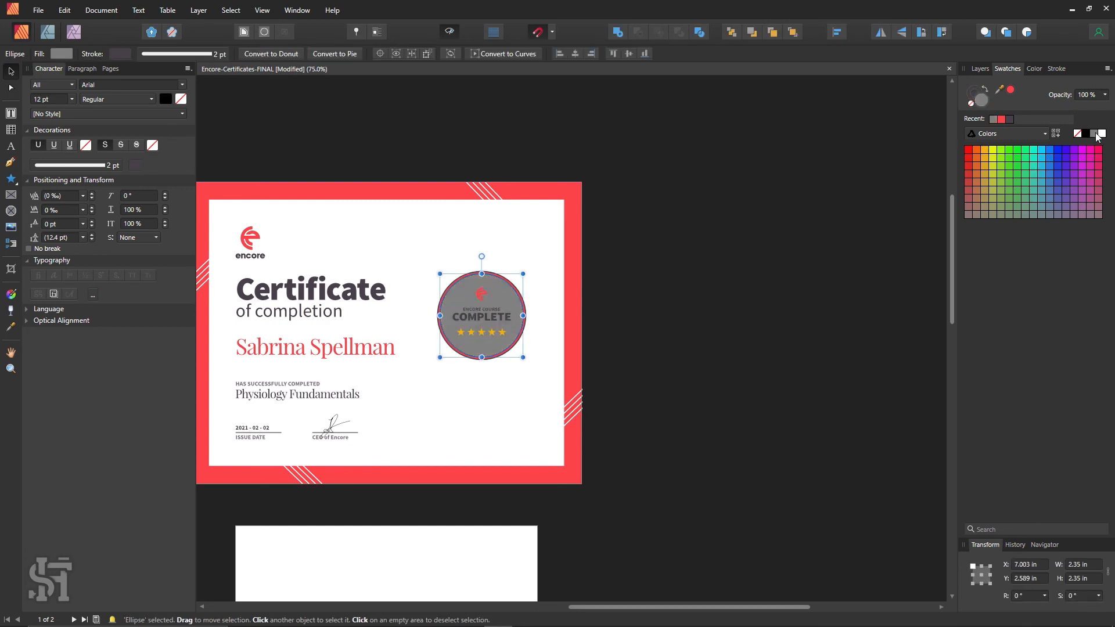
double_click(980, 104)
left_click_drag(535, 178, 835, 196)
left_click_drag(705, 289, 696, 250)
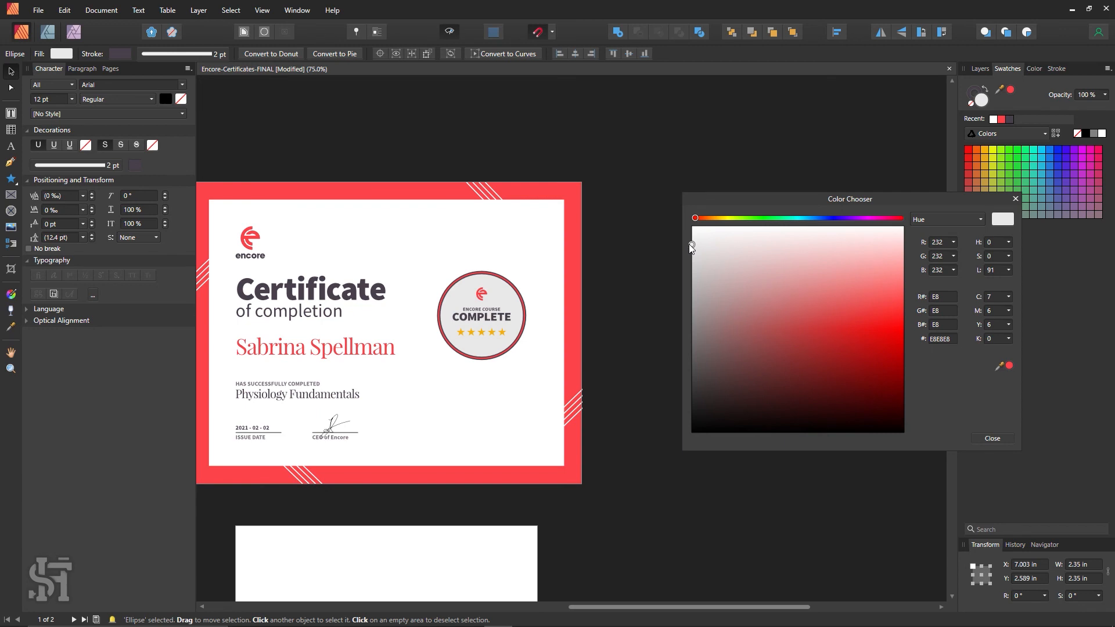
left_click(980, 438)
left_click(758, 399)
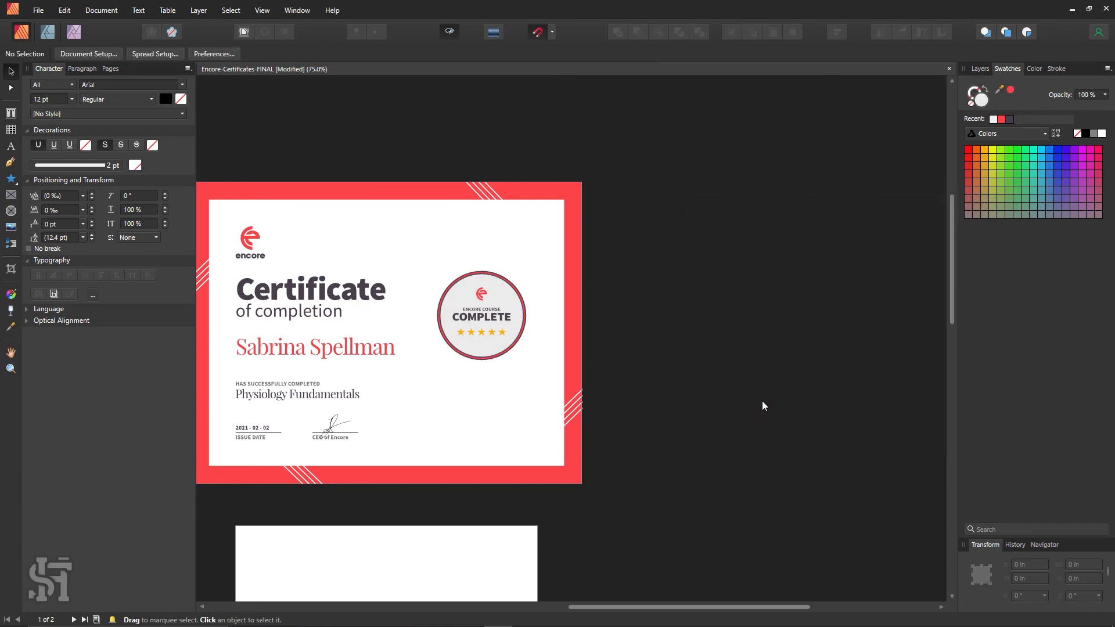
- Examine the whole certificate page with its recoloured seal at 100% zoom
key("z")
left_click(441, 327)
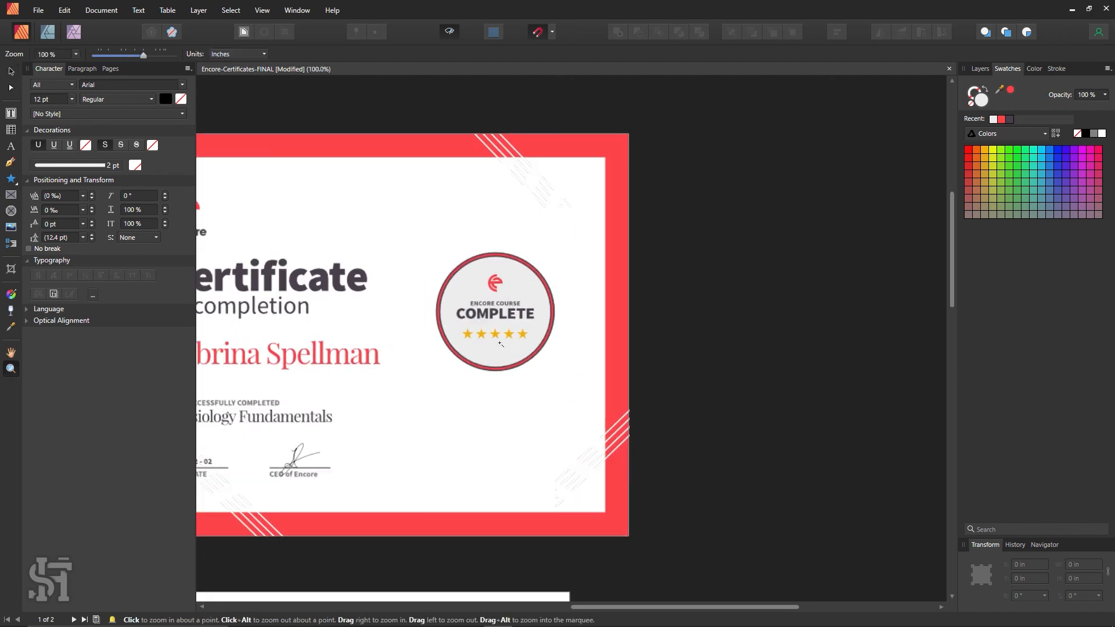
left_click_drag(473, 340, 383, 303)
key("h")
left_click_drag(500, 382, 548, 353)
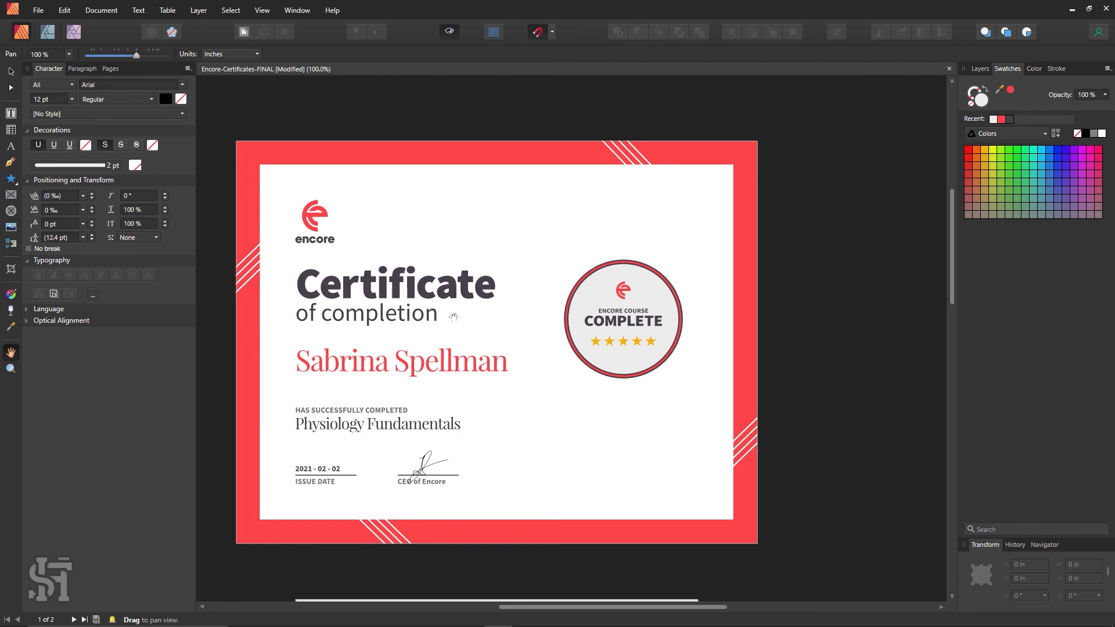
left_click(15, 70)
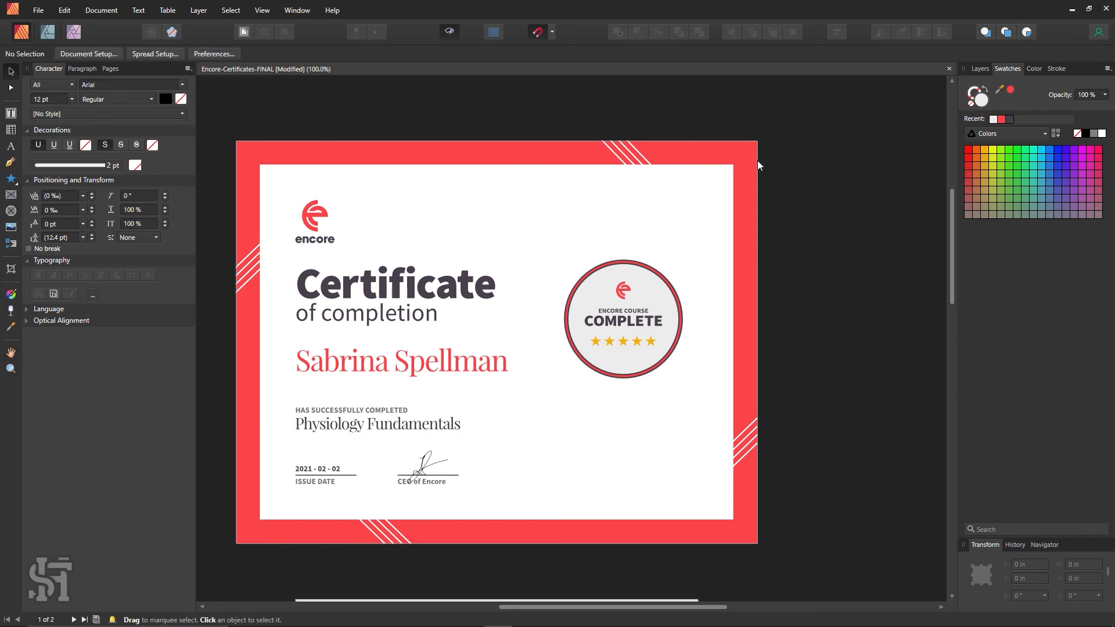